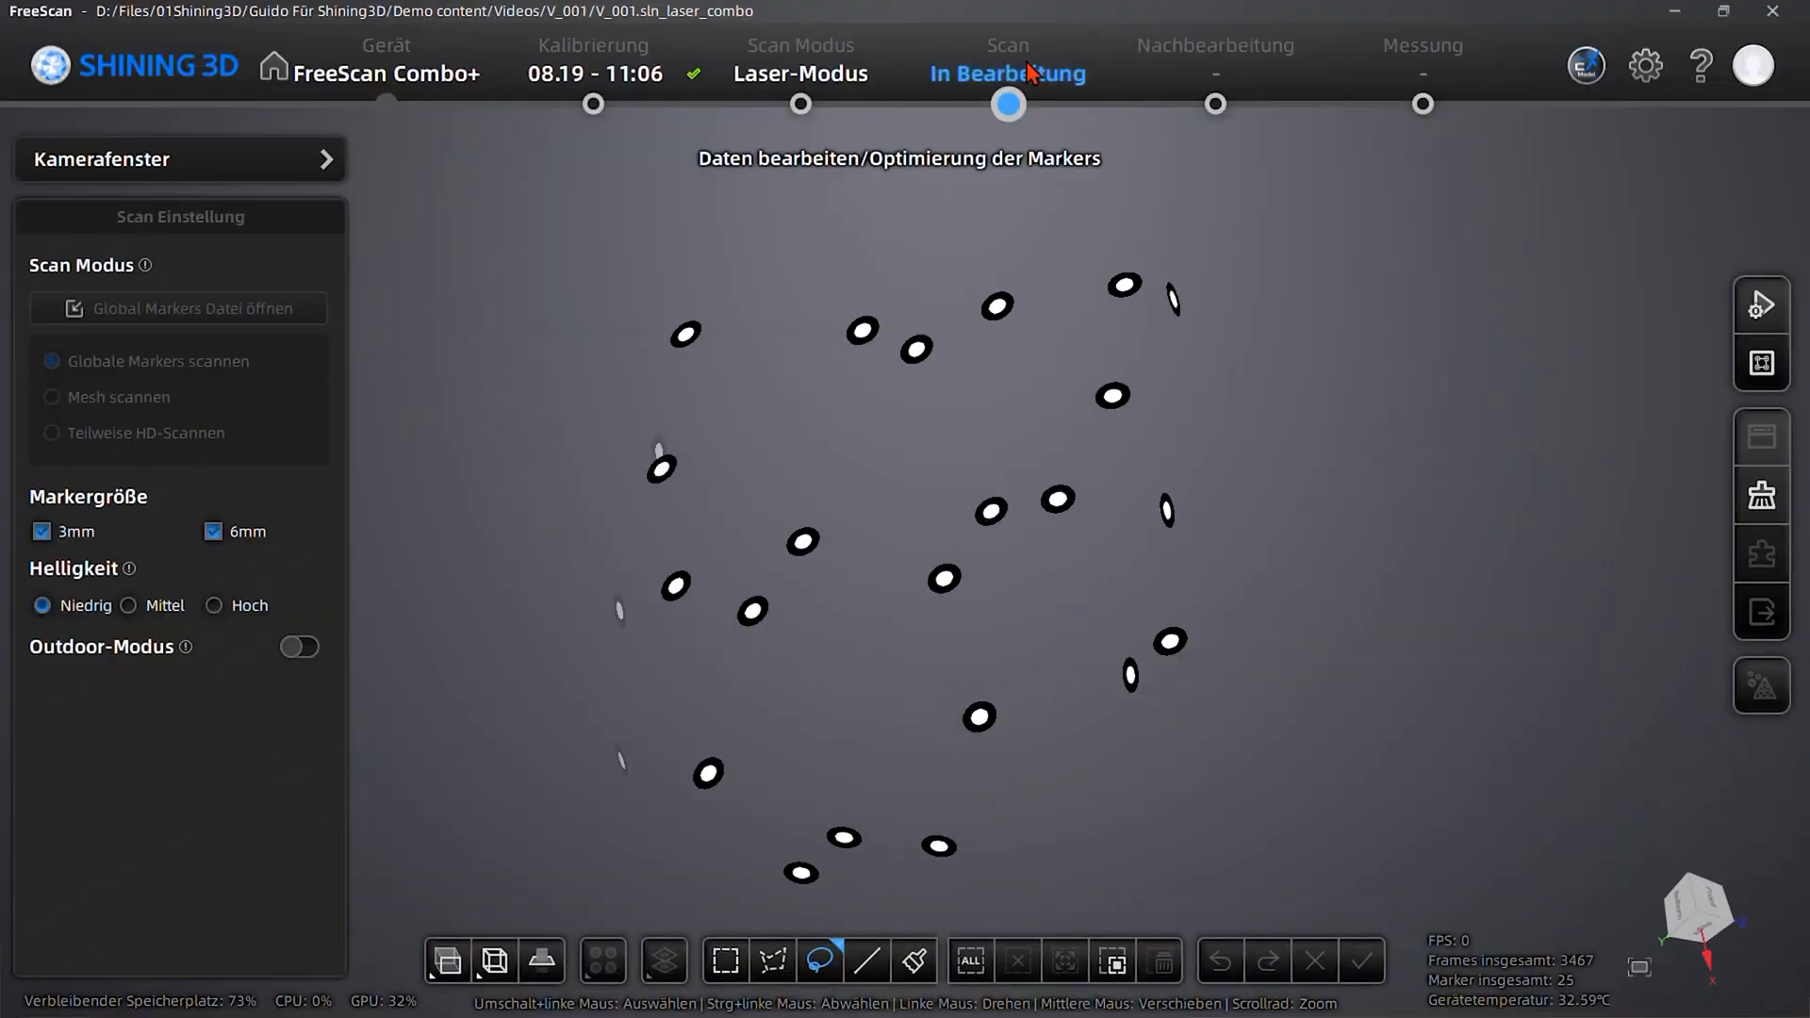
Complete the global marker scan and set up mesh scanning with a point distance of 0.3 mm
click(1759, 367)
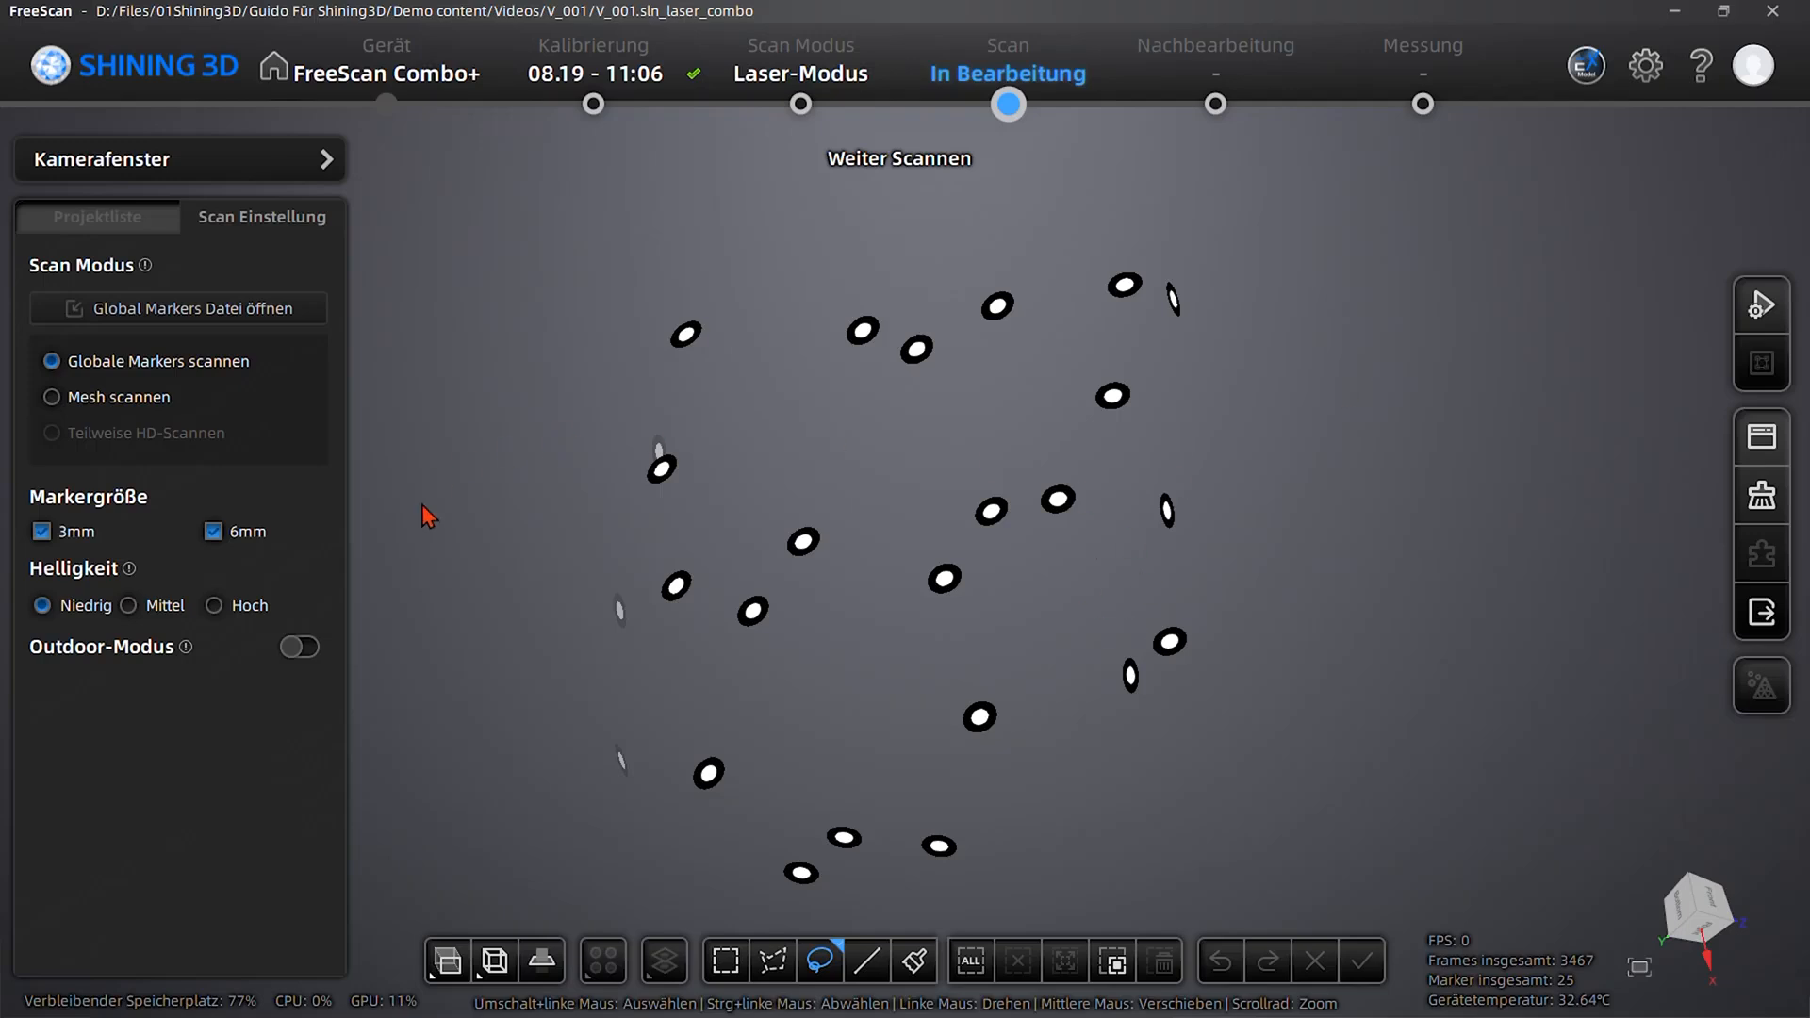
click(53, 397)
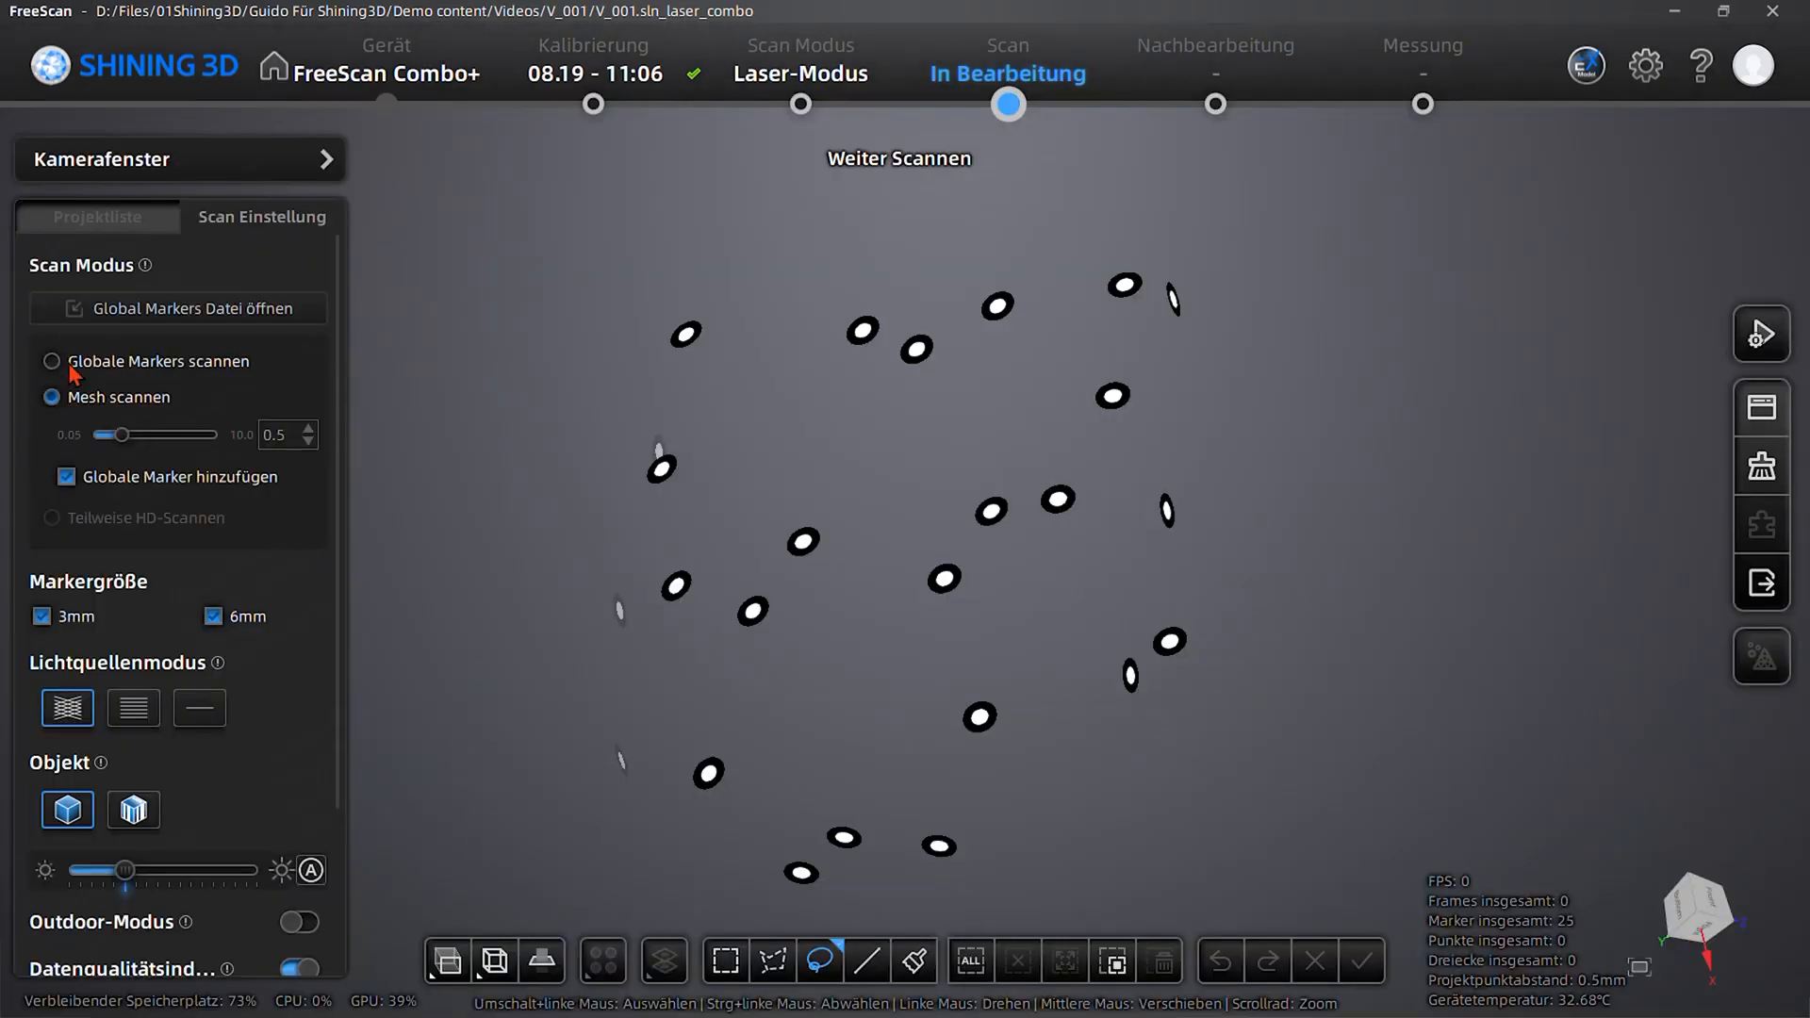
click(309, 441)
click(309, 441)
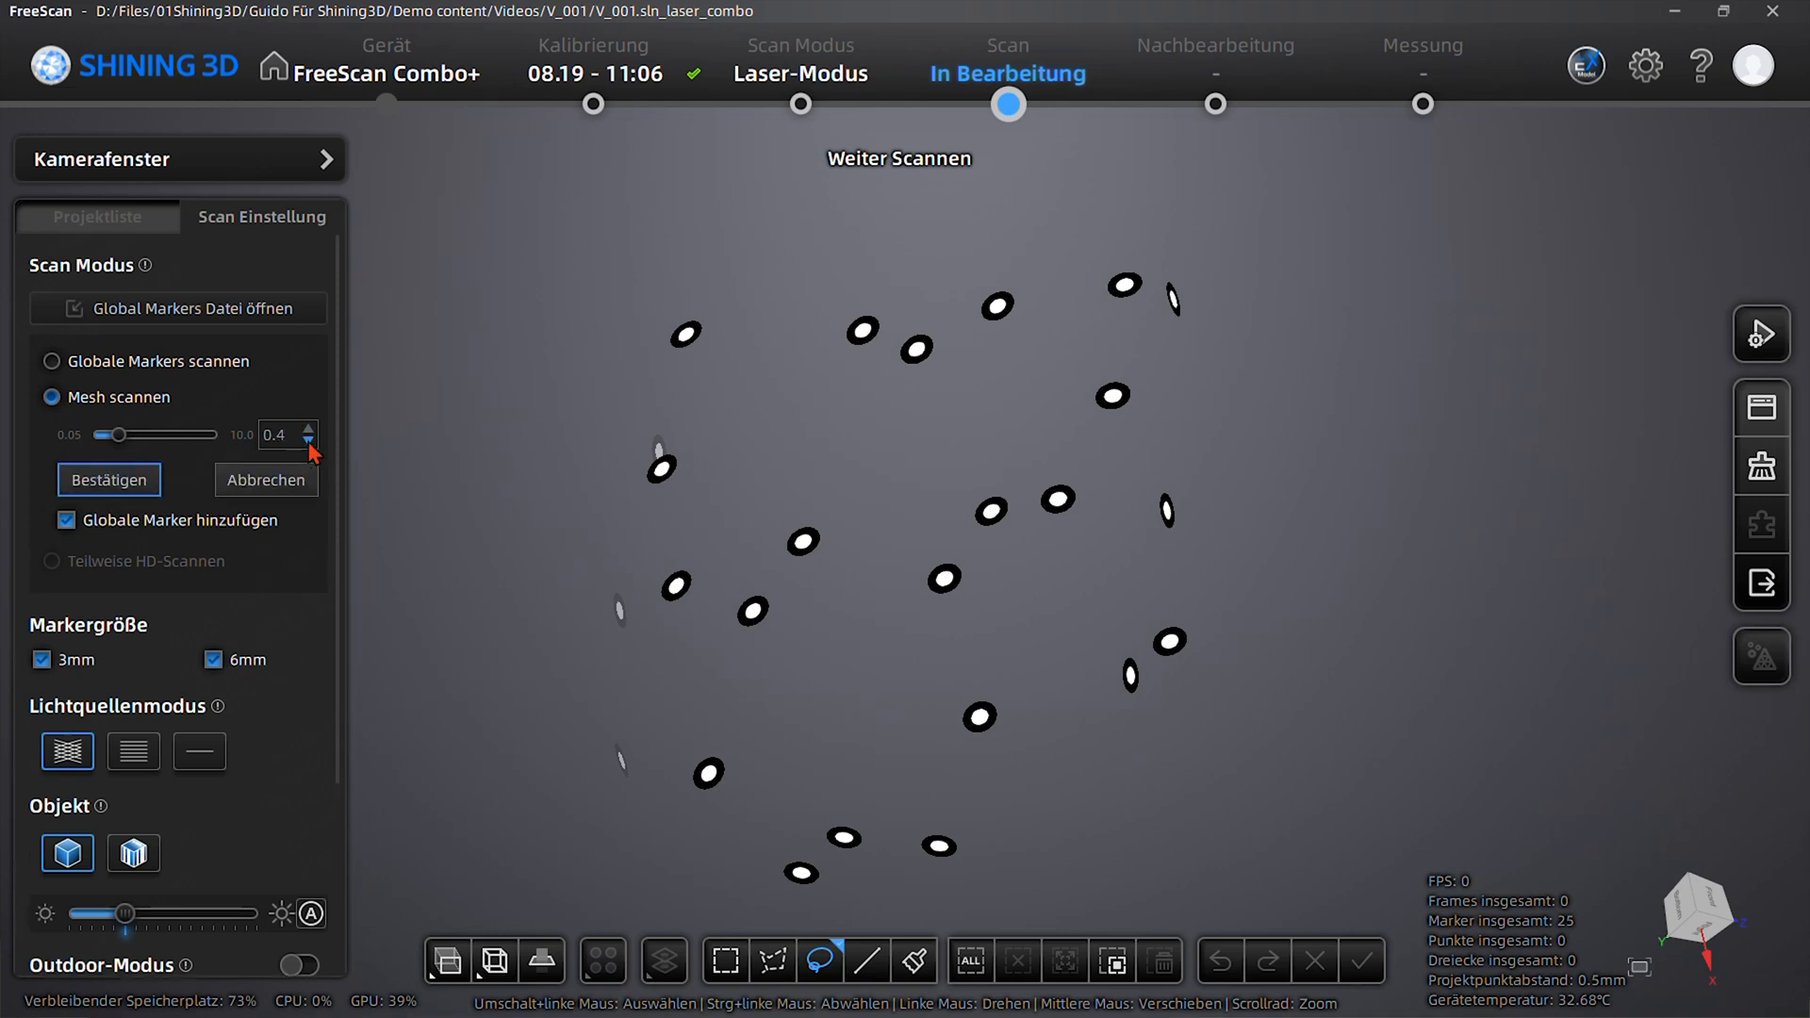
click(111, 481)
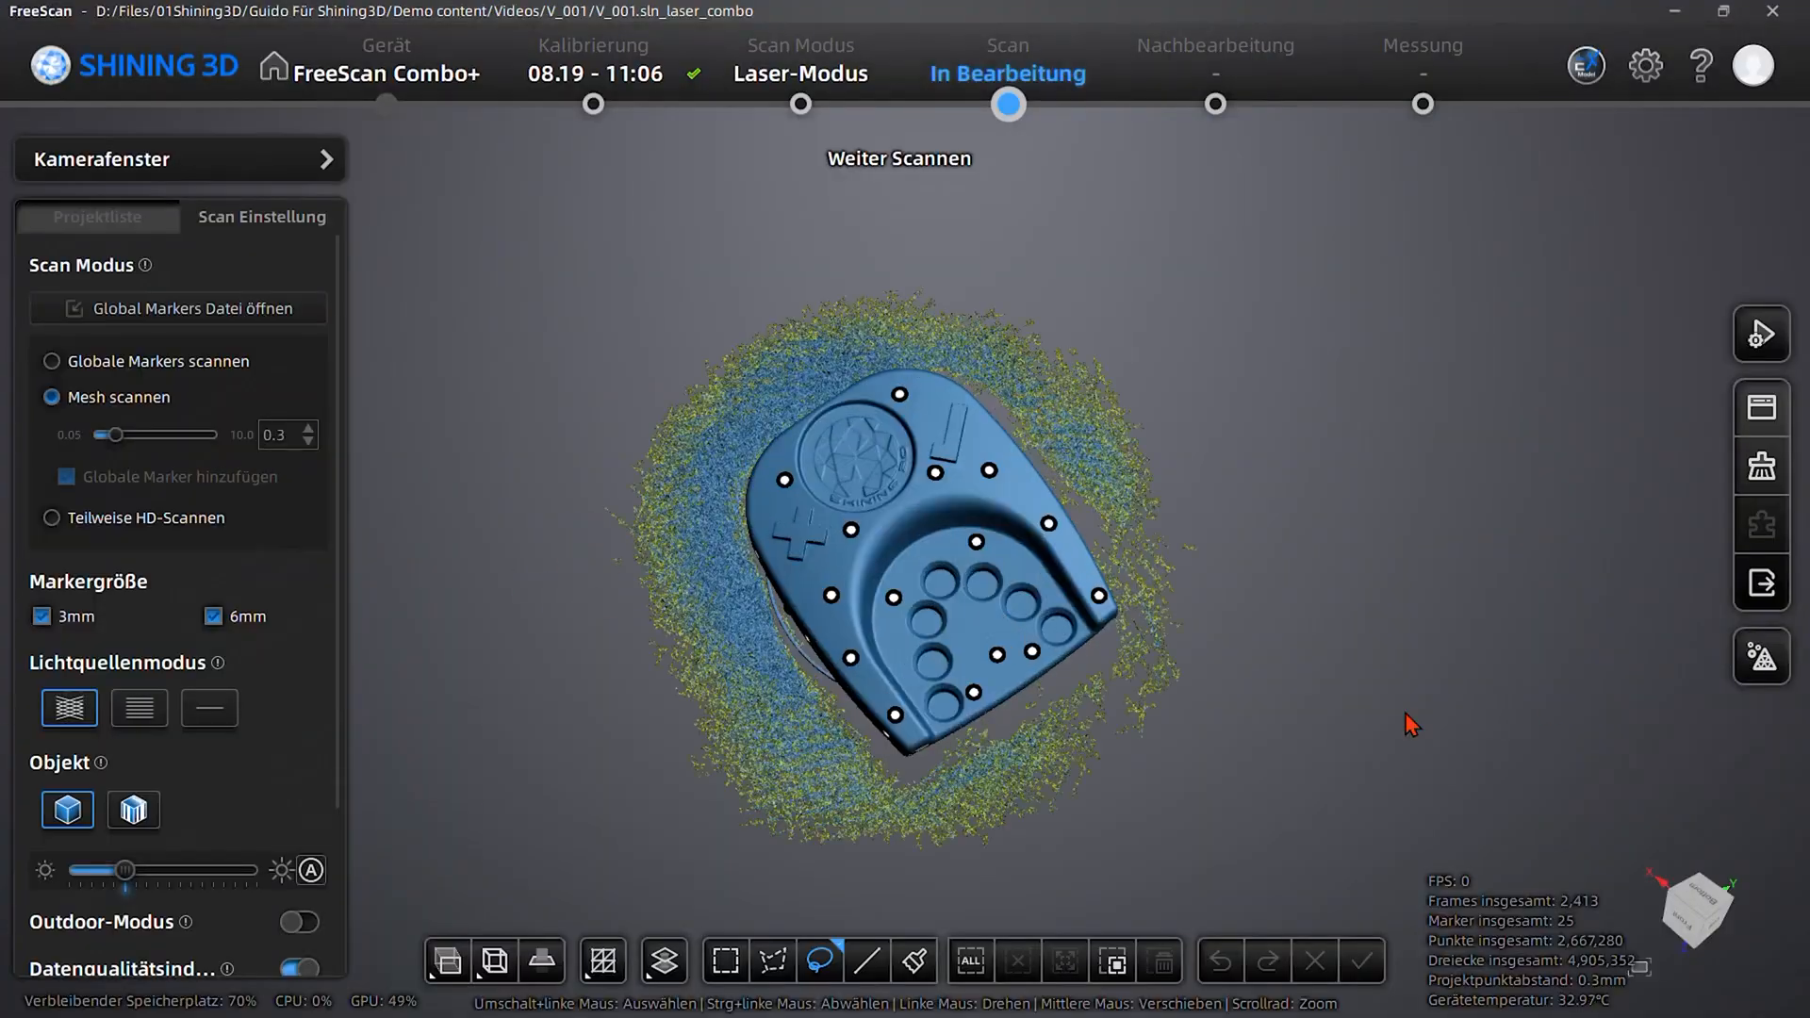
Lasso-select the stray scan data beneath the part, exclude the round recess floors, and delete the selection
right_drag(981, 807, 1223, 535)
mouse_move(1168, 767)
mouse_down()
mouse_move(1268, 298)
mouse_move(1318, 277)
mouse_up()
mouse_move(954, 566)
mouse_down()
mouse_move(1186, 334)
mouse_move(931, 523)
mouse_up()
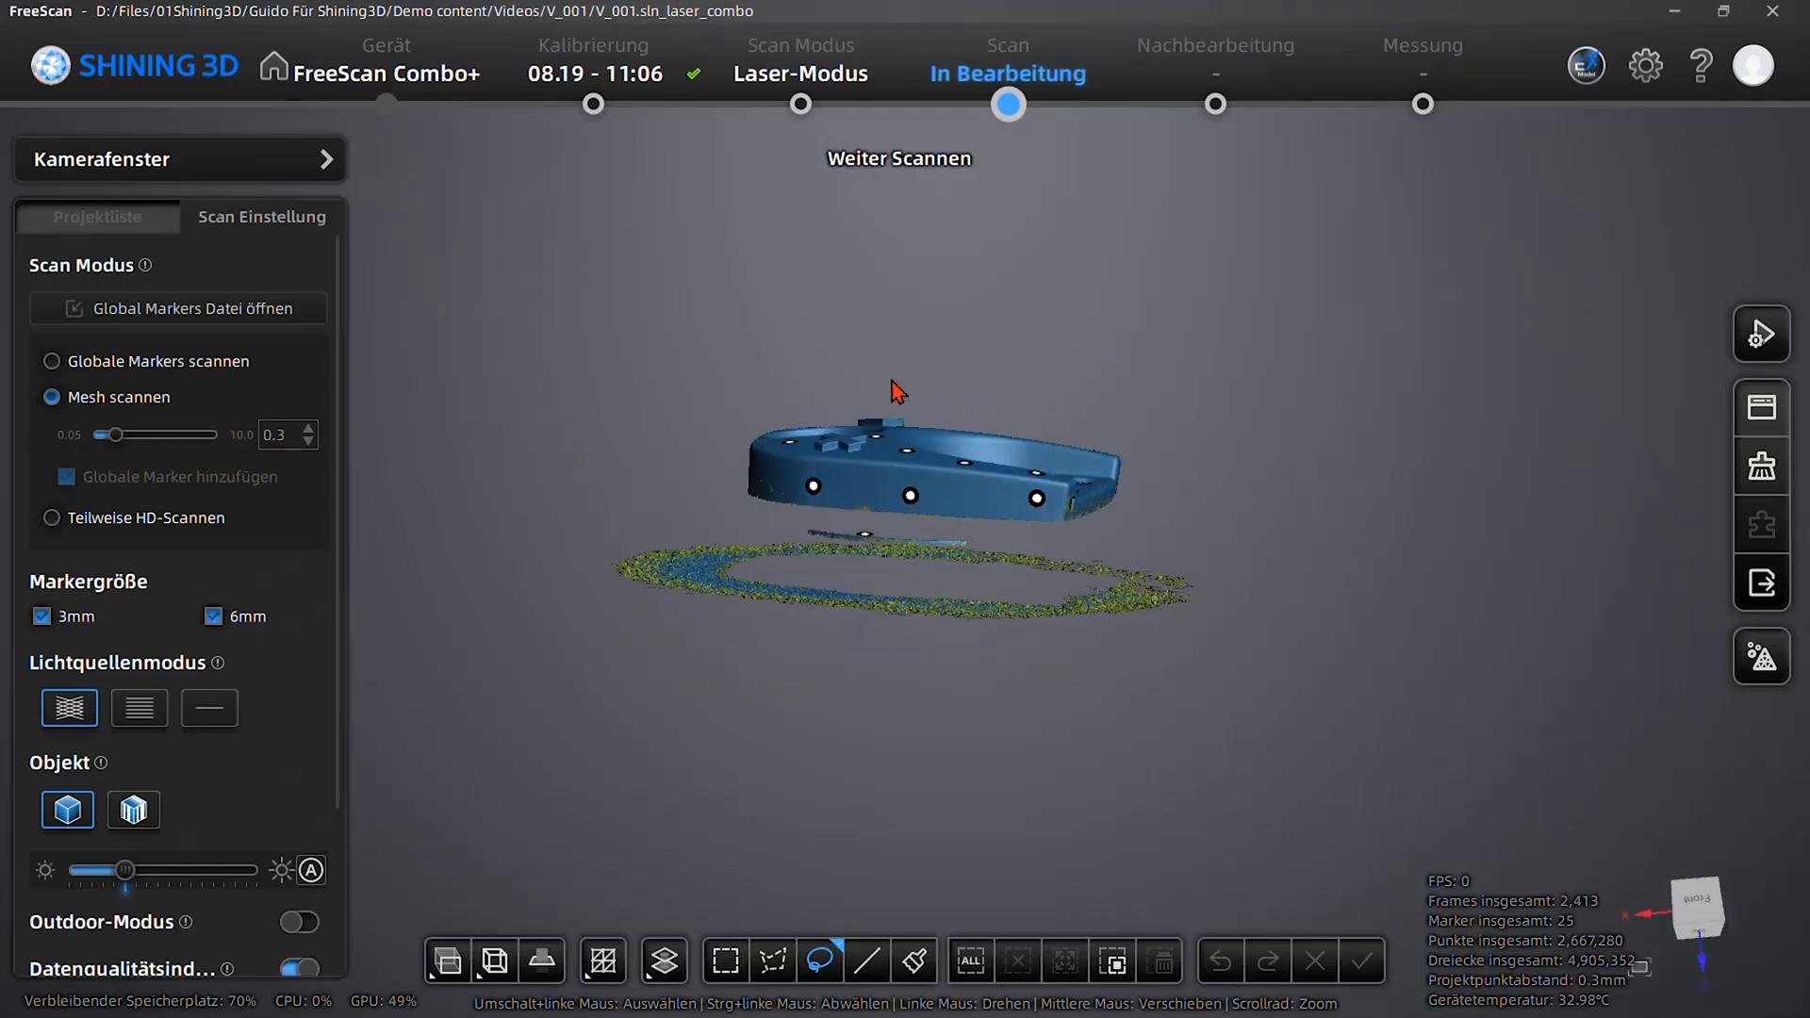
mouse_move(933, 591)
mouse_down()
mouse_move(1063, 695)
mouse_move(1156, 680)
mouse_up()
drag(593, 508, 601, 488)
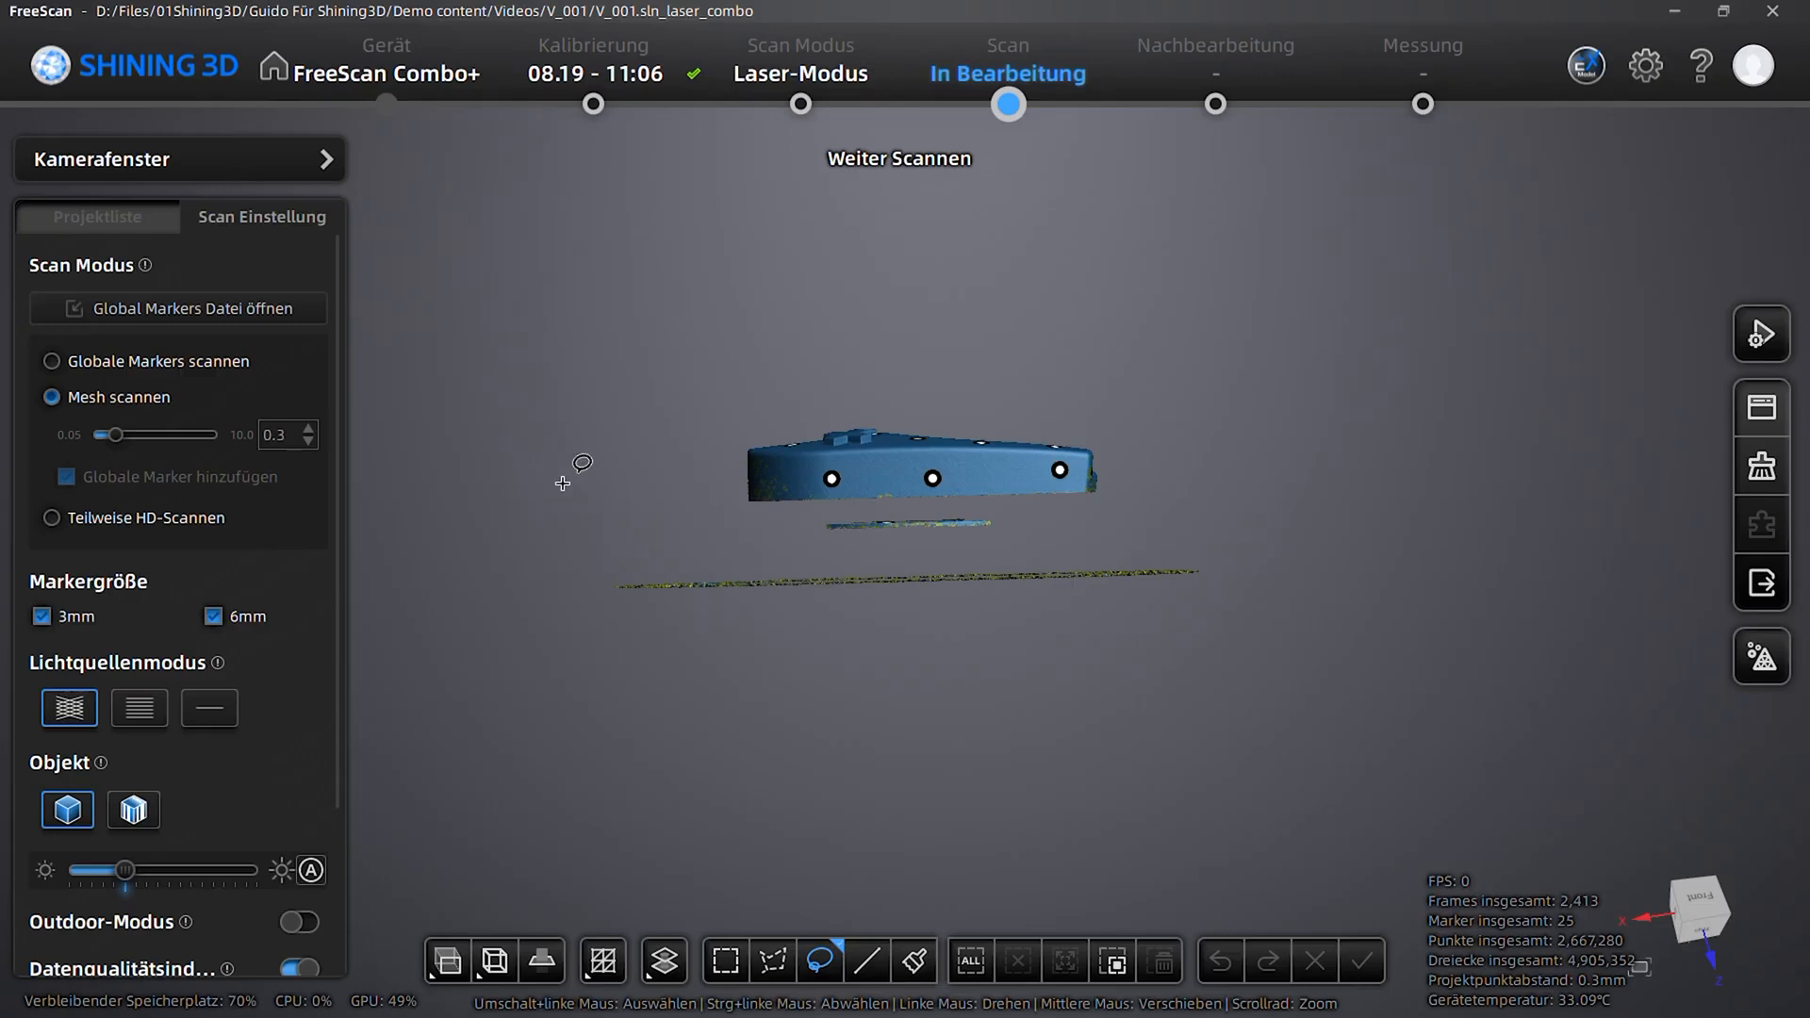
mouse_move(551, 485)
shift+mouse_down()
mouse_move(1338, 725)
mouse_move(1409, 491)
shift+mouse_up()
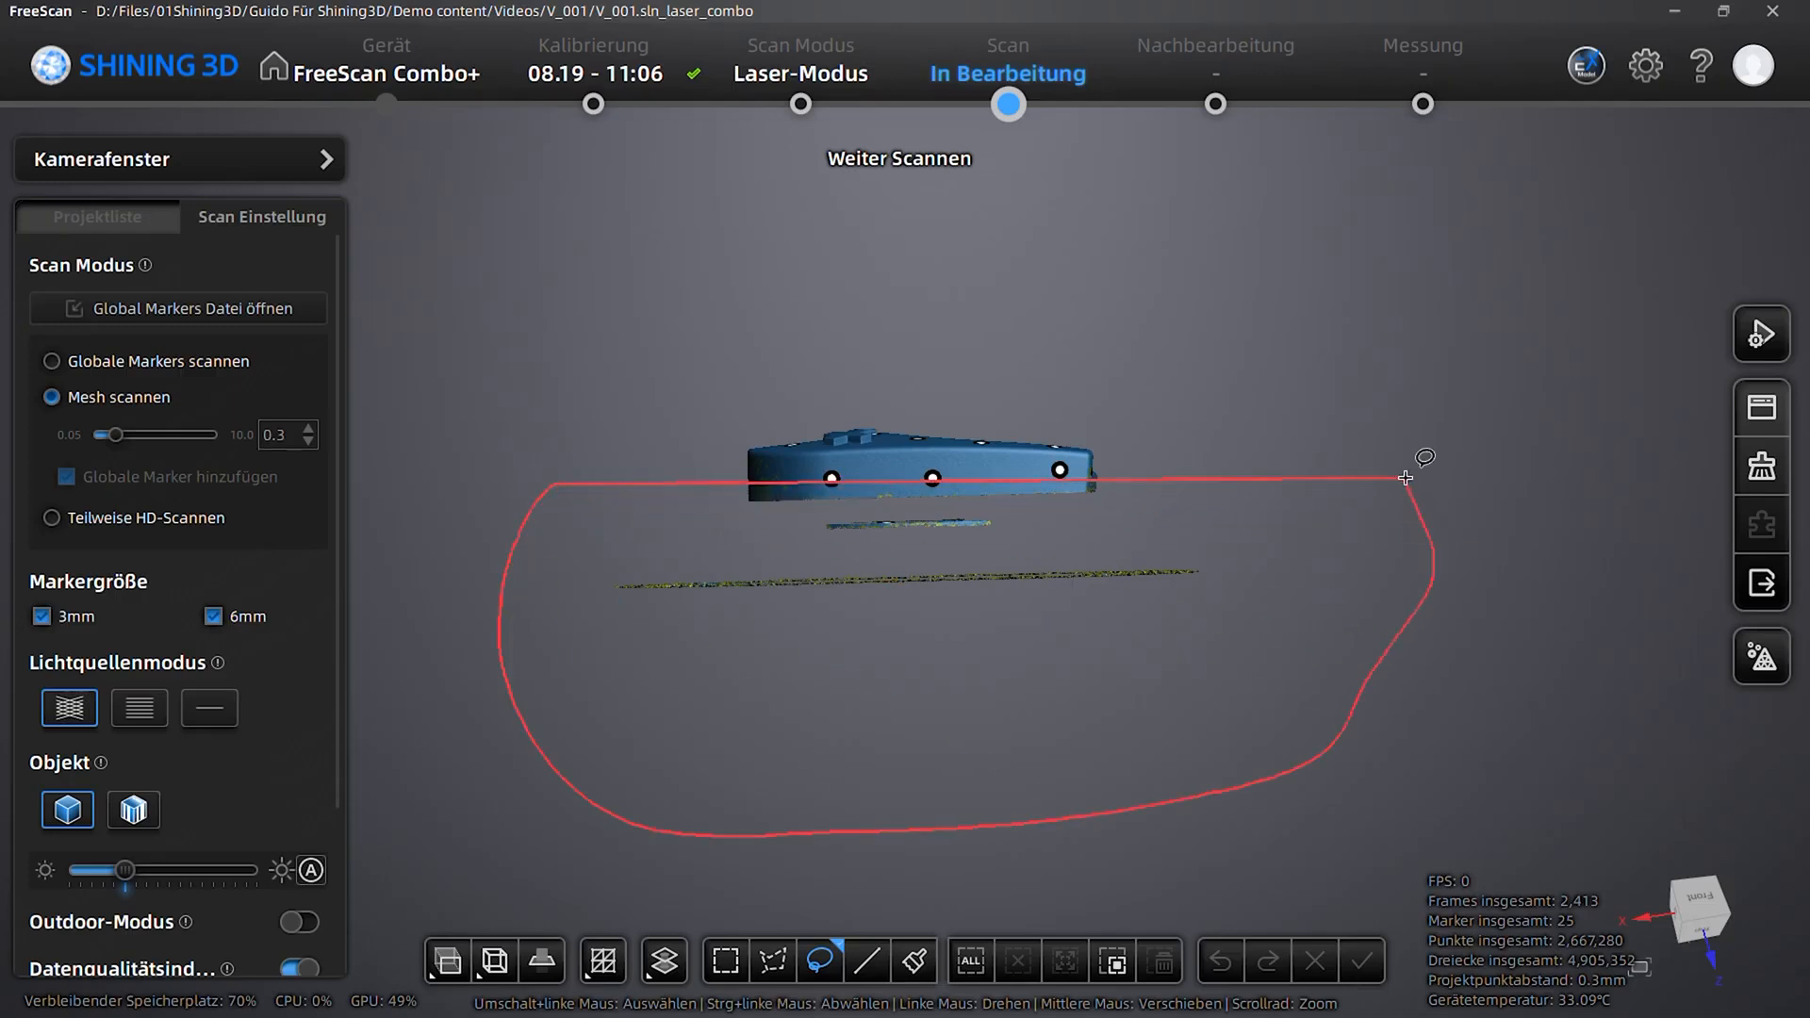
mouse_move(1406, 484)
shift+mouse_down()
mouse_move(456, 719)
mouse_move(493, 666)
mouse_move(336, 618)
mouse_move(876, 597)
mouse_move(618, 384)
mouse_move(877, 598)
mouse_move(1206, 669)
mouse_move(1319, 848)
mouse_move(1418, 566)
mouse_move(984, 747)
shift+mouse_up()
right_click(708, 671)
click(1338, 540)
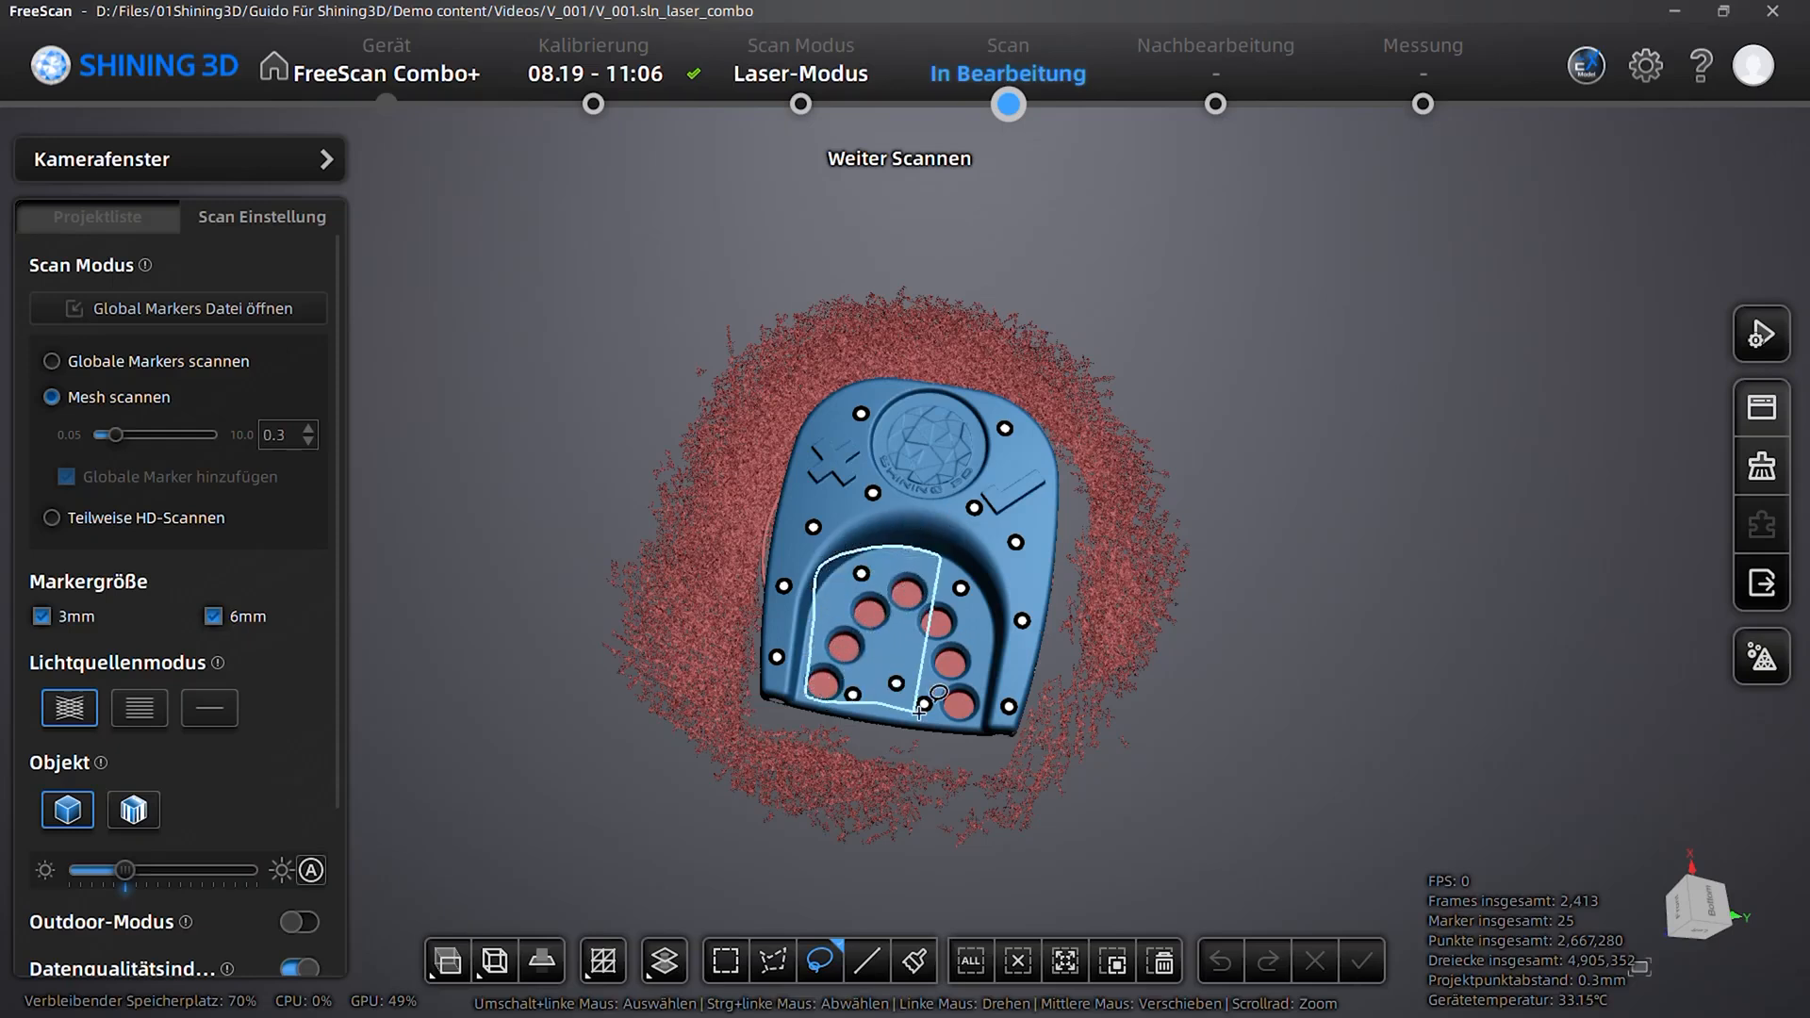
ctrl+drag(980, 678, 980, 677)
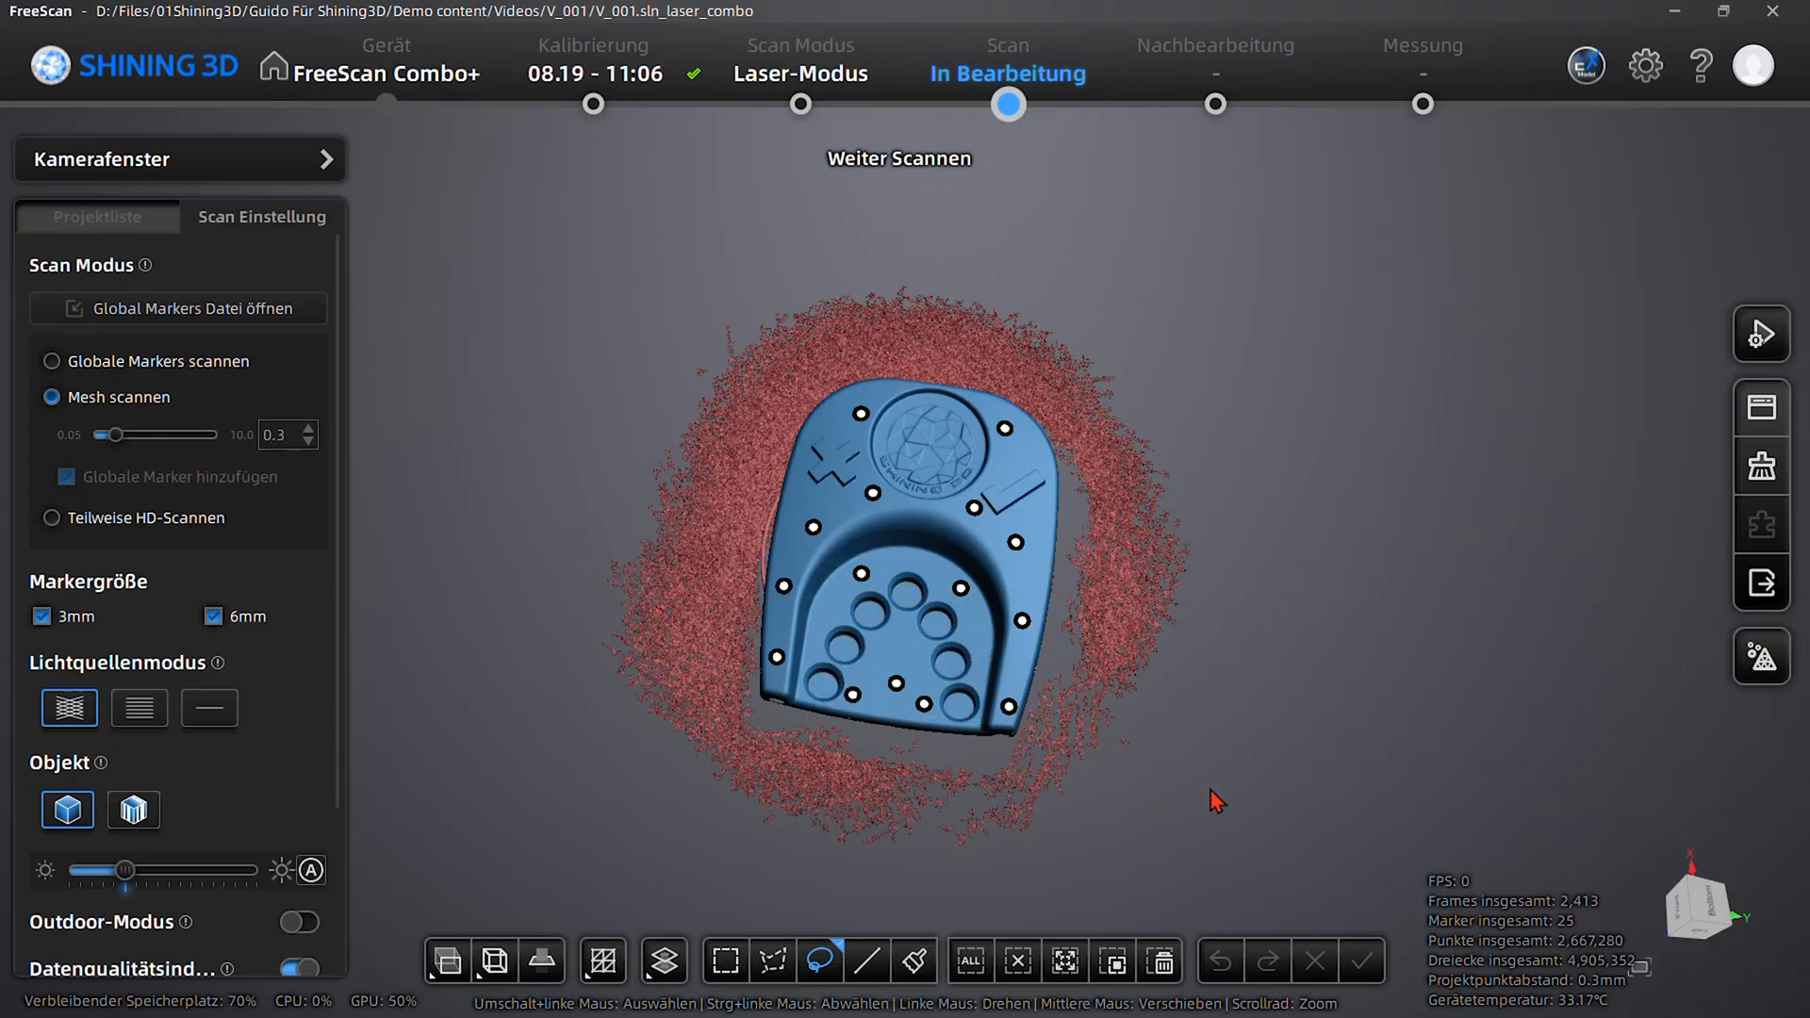
right_click(1397, 535)
drag(1269, 686, 1470, 468)
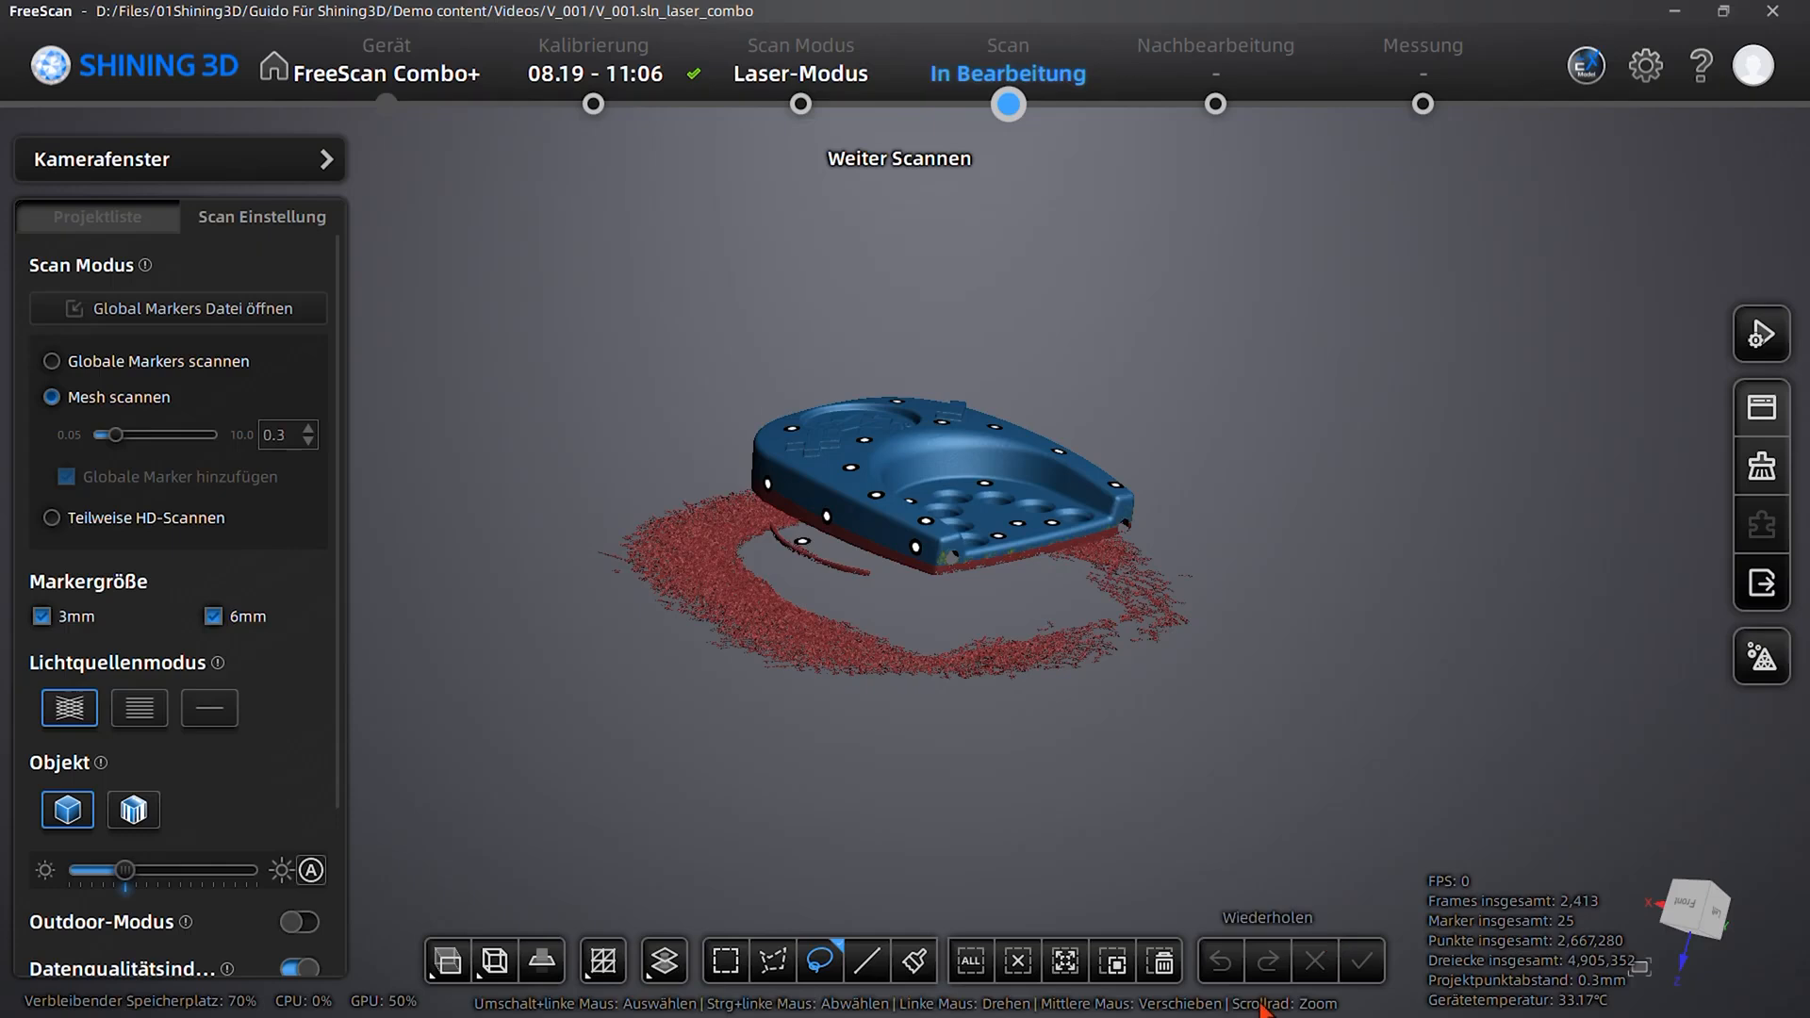
click(1162, 962)
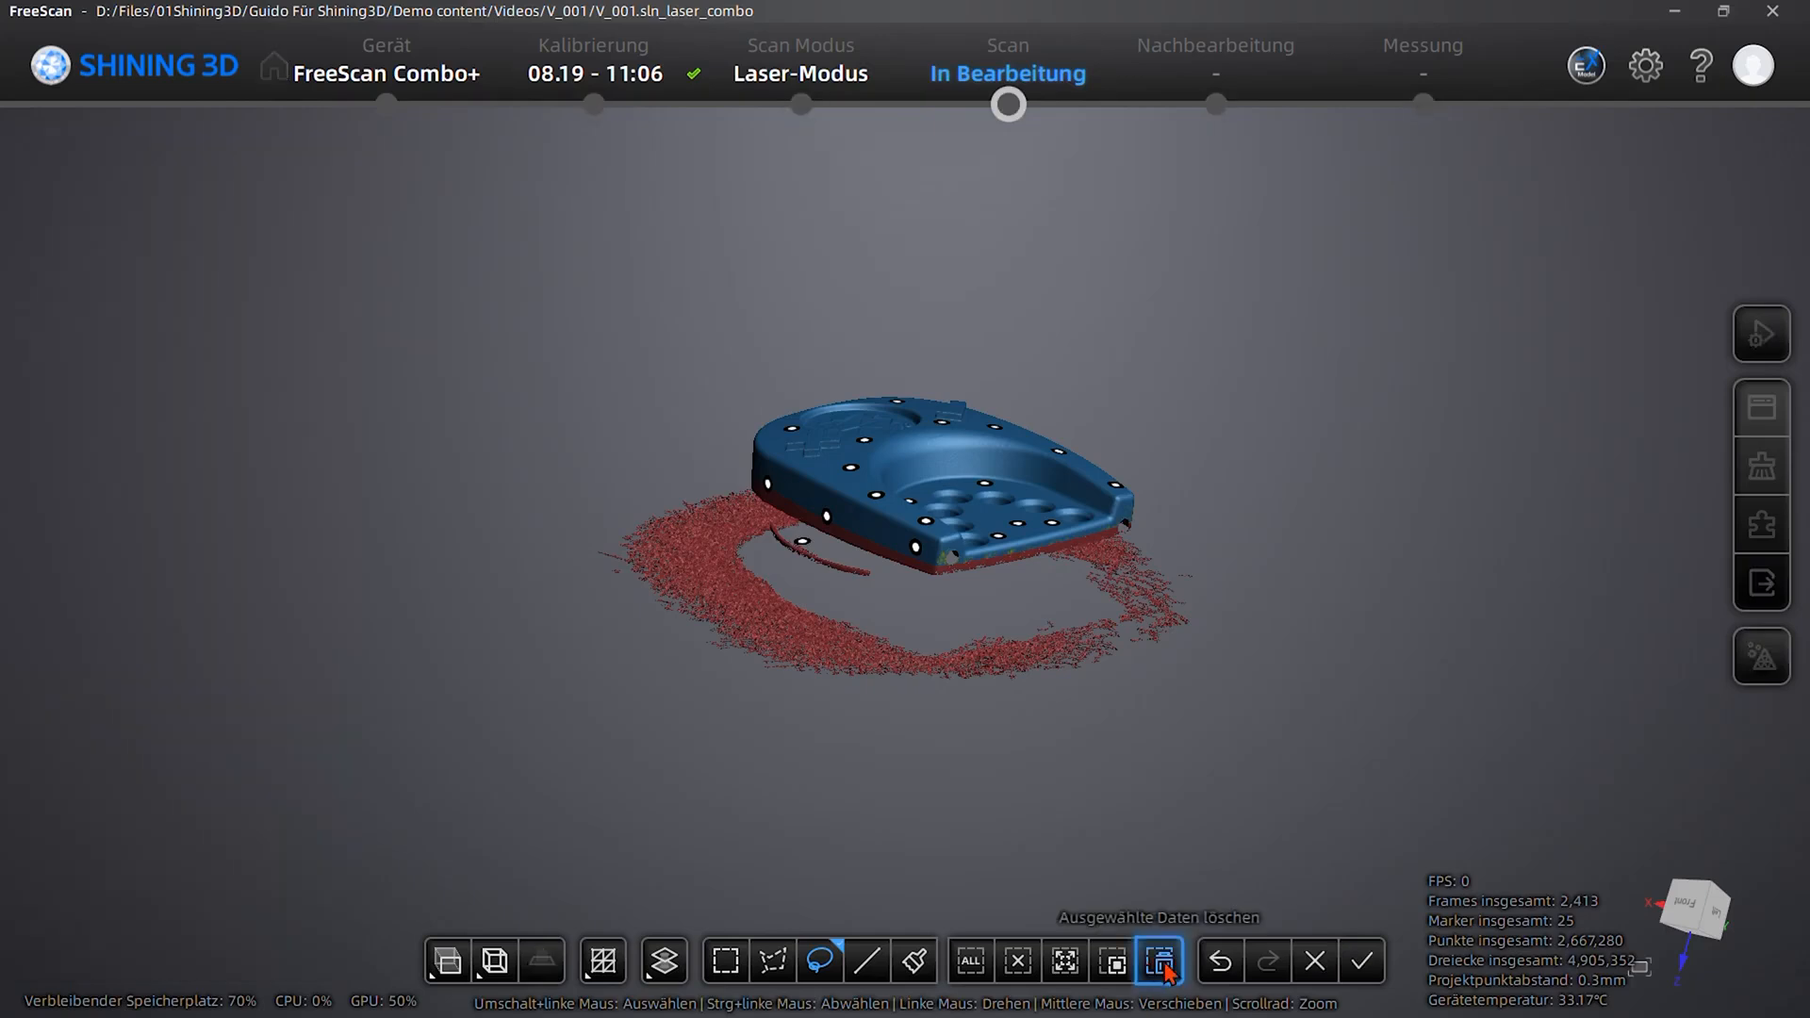
click(1362, 961)
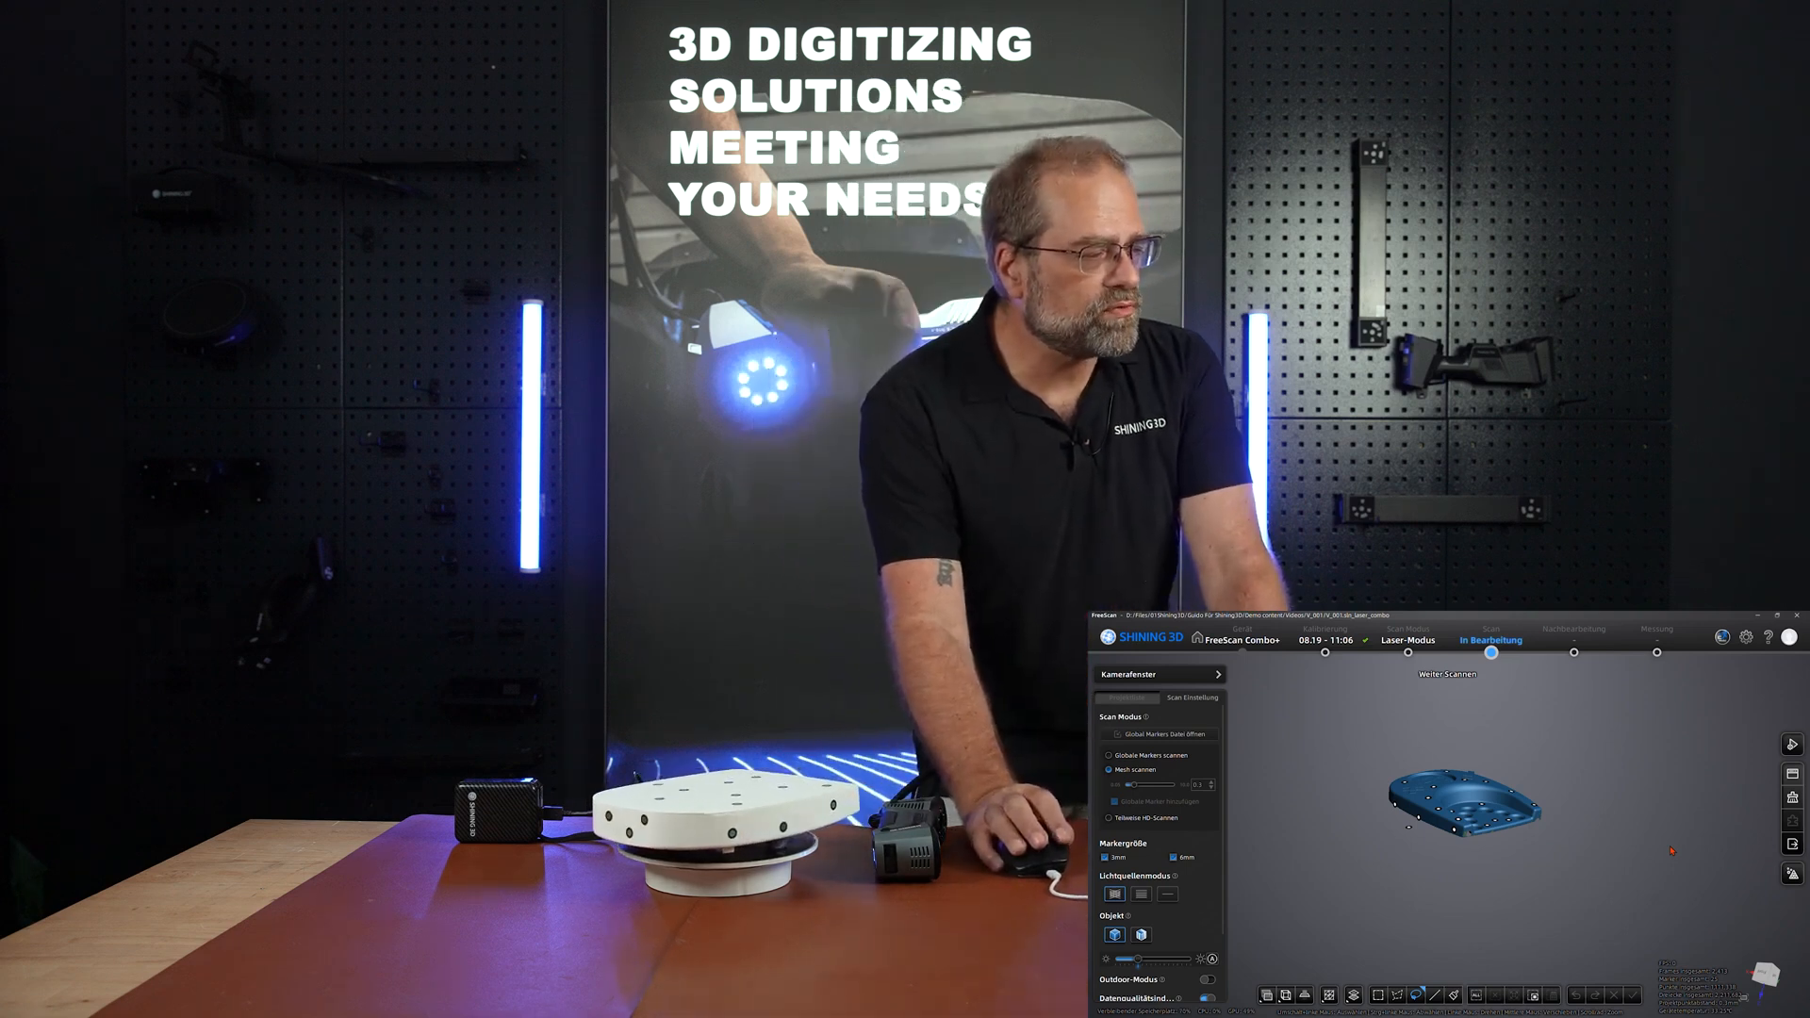
Add a second project to the project list and return to its scan settings
click(1142, 702)
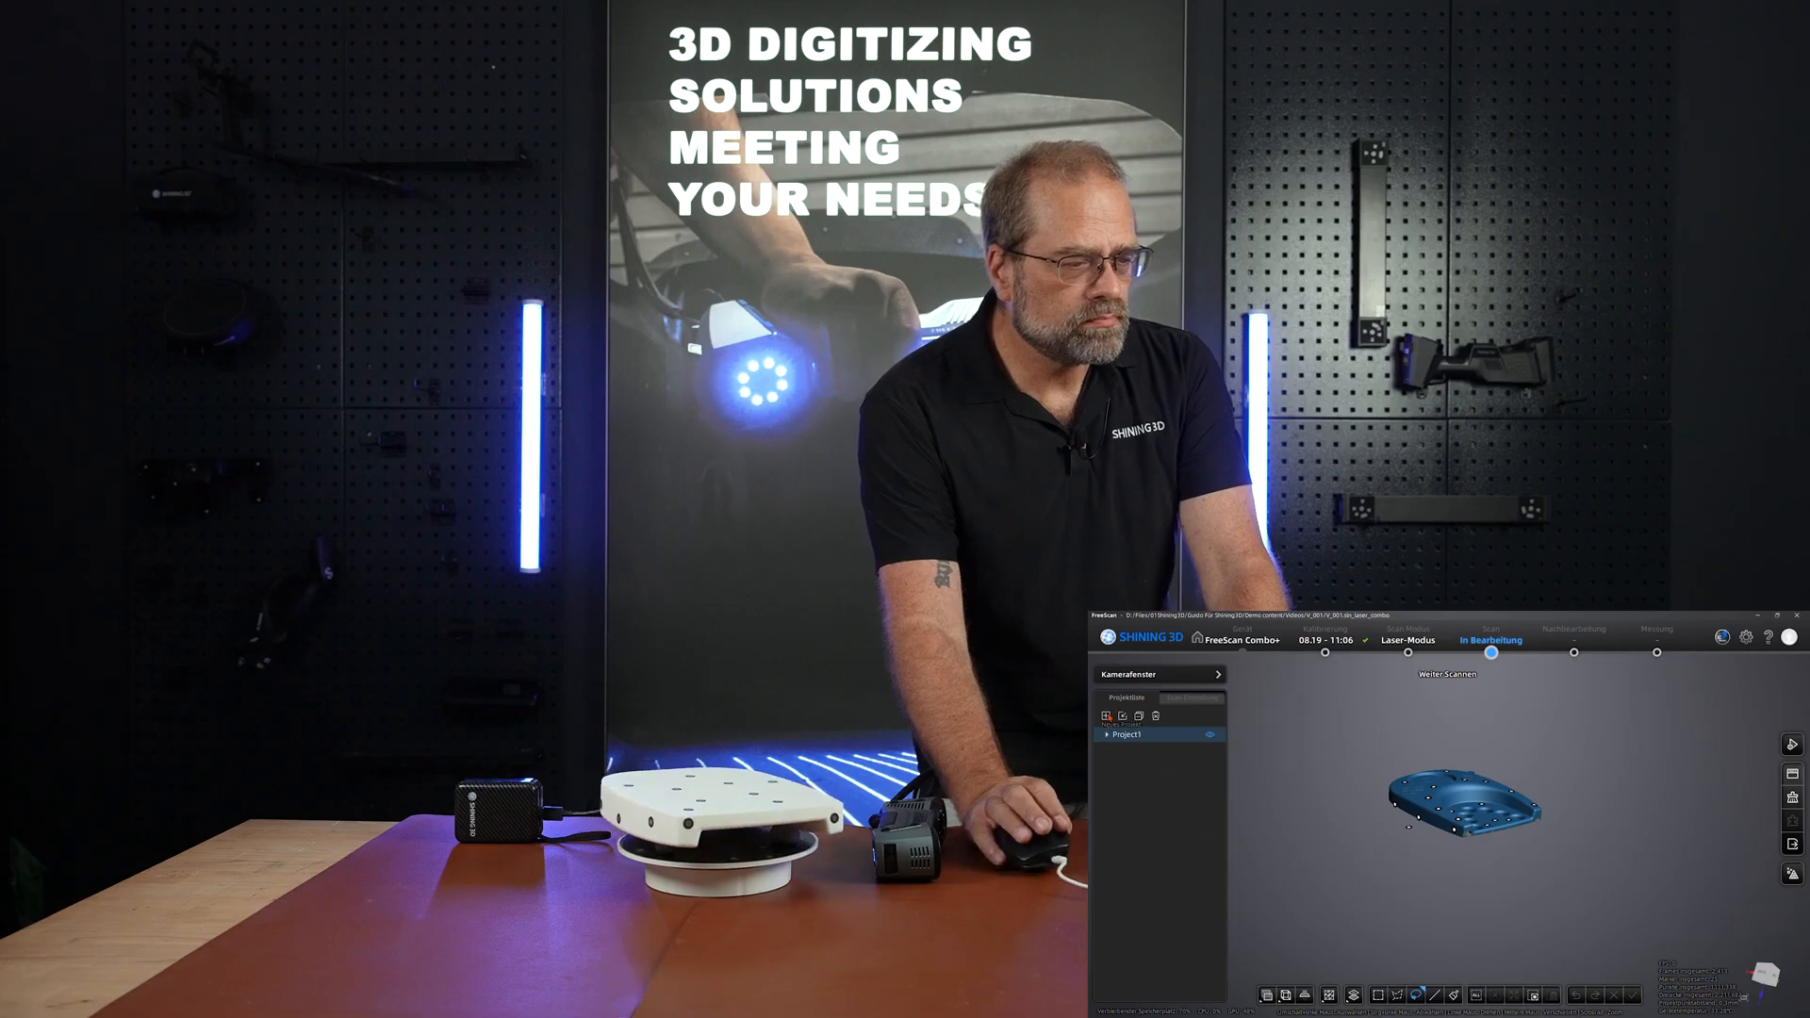
click(1107, 716)
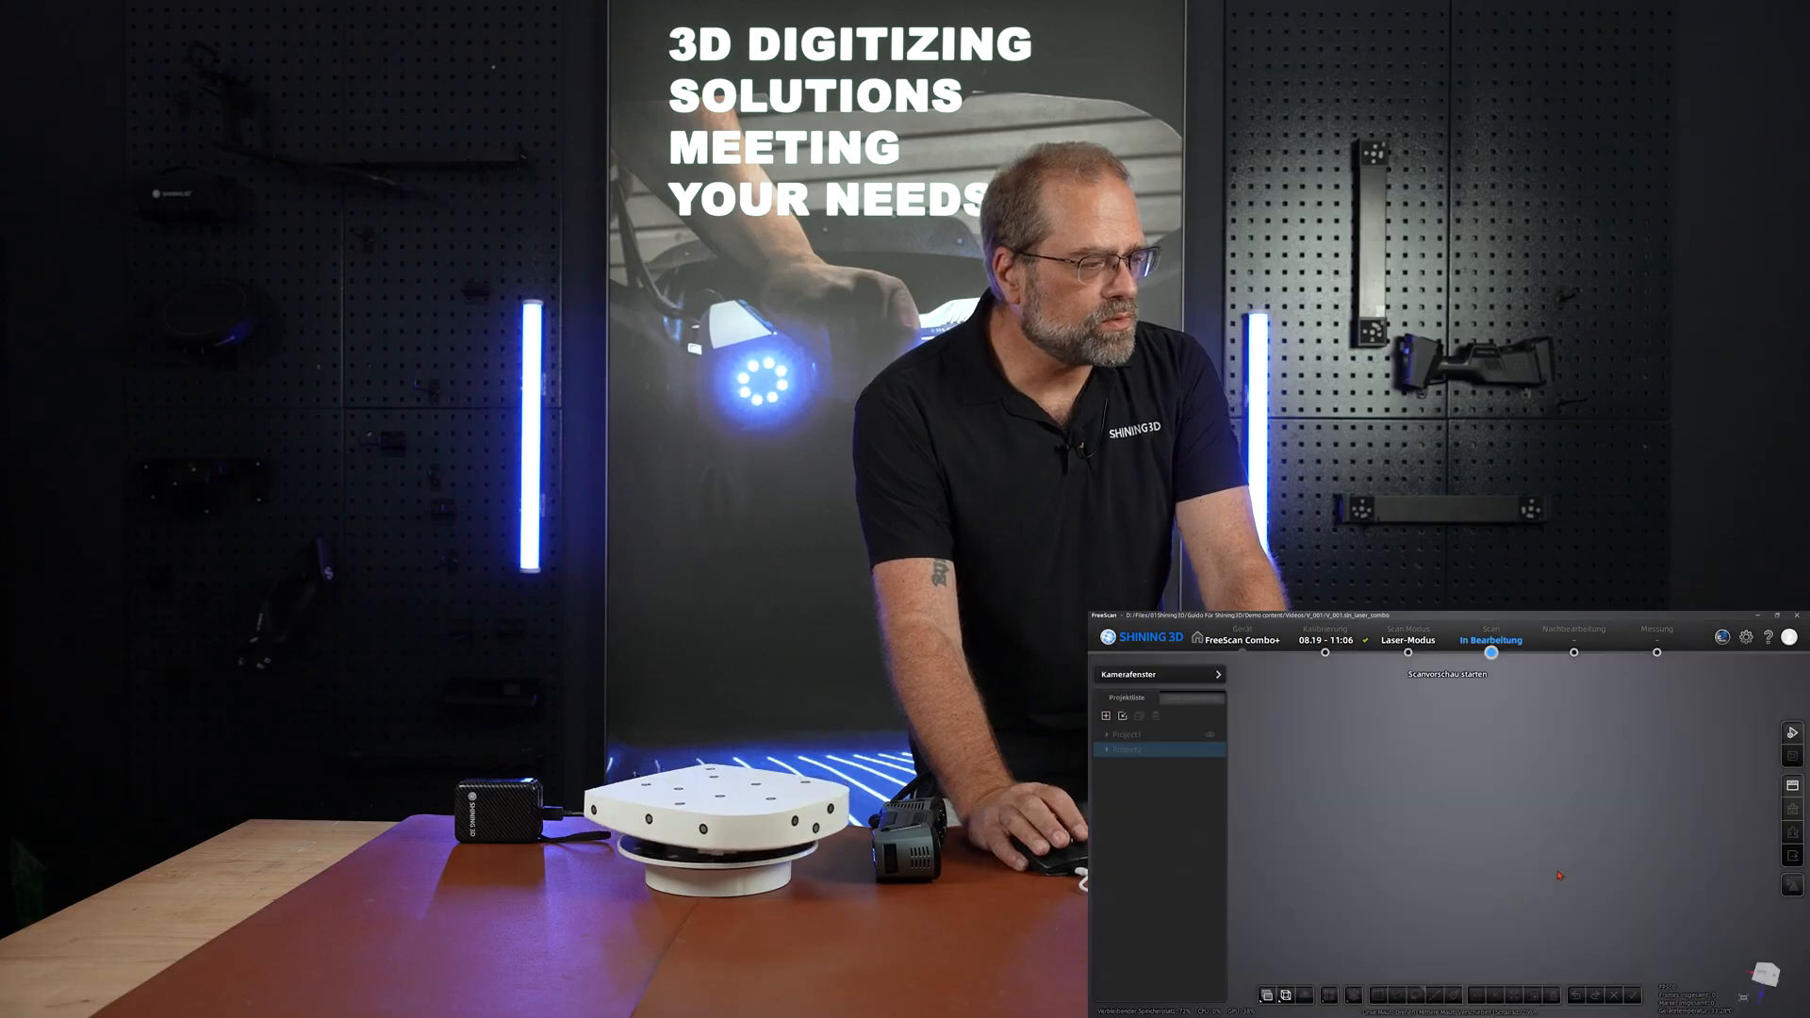
click(1192, 698)
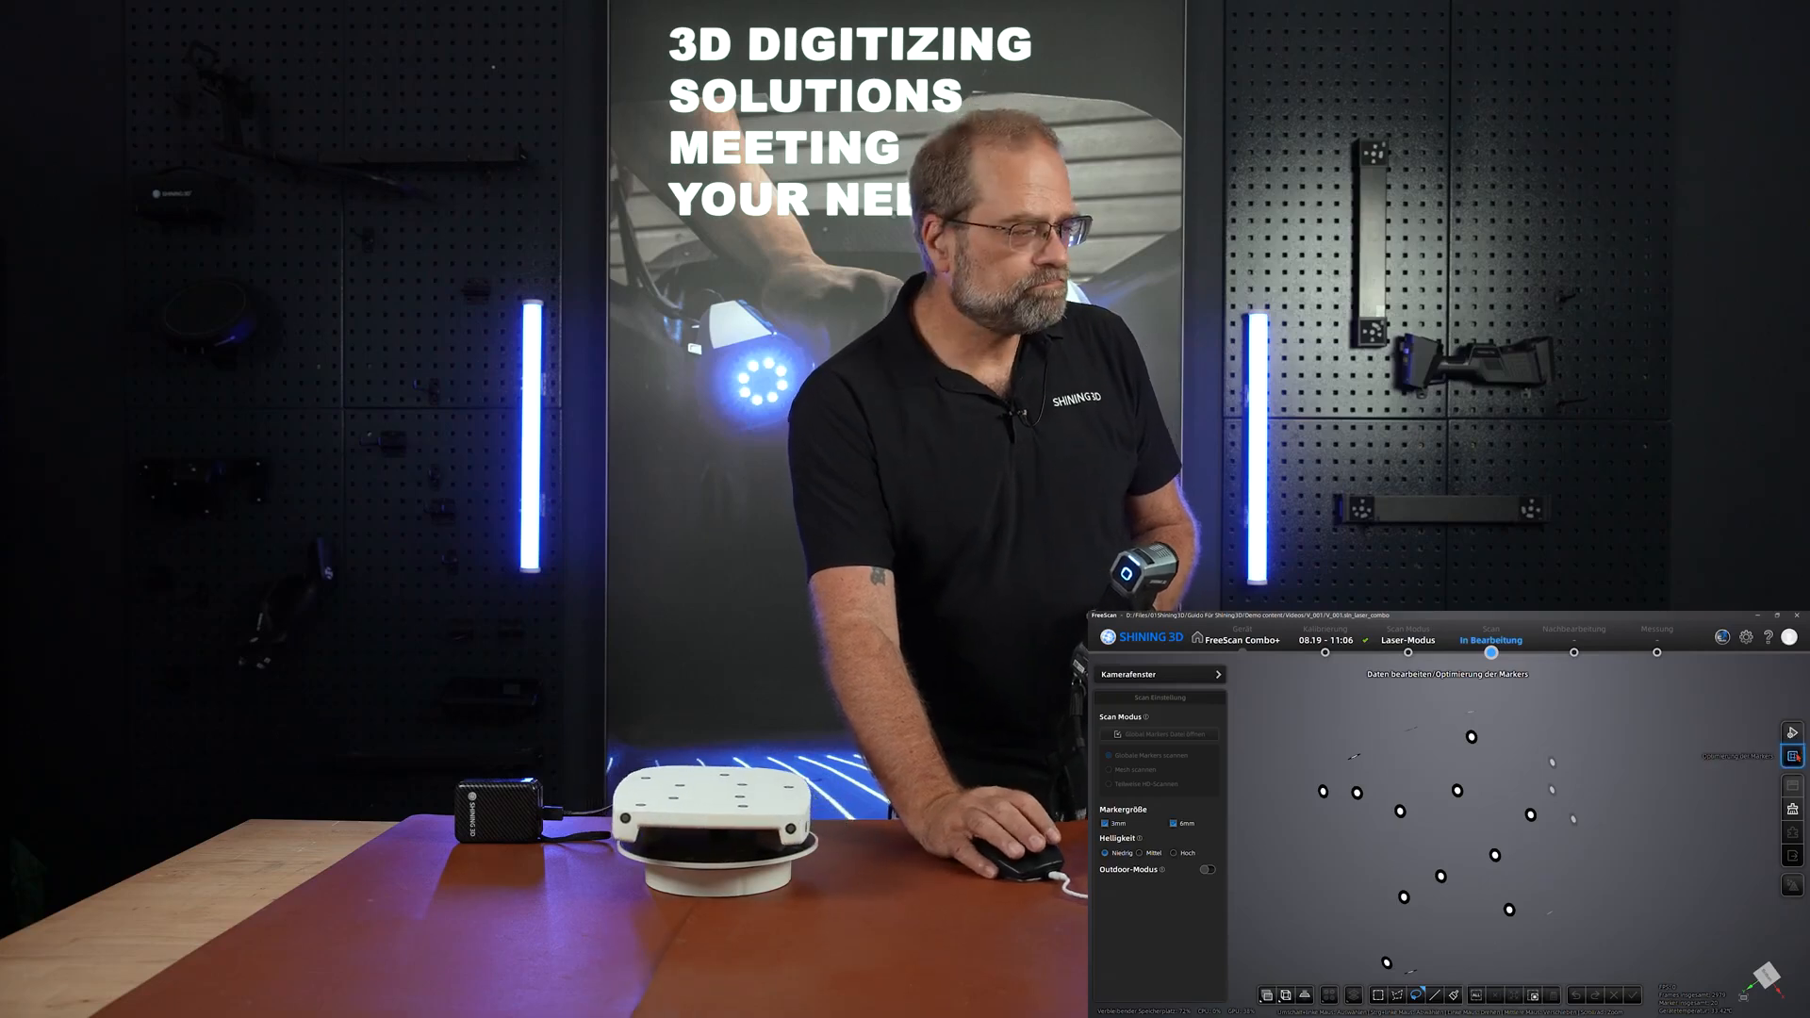
Complete the second project's global marker scan and switch it to mesh scanning
click(1793, 756)
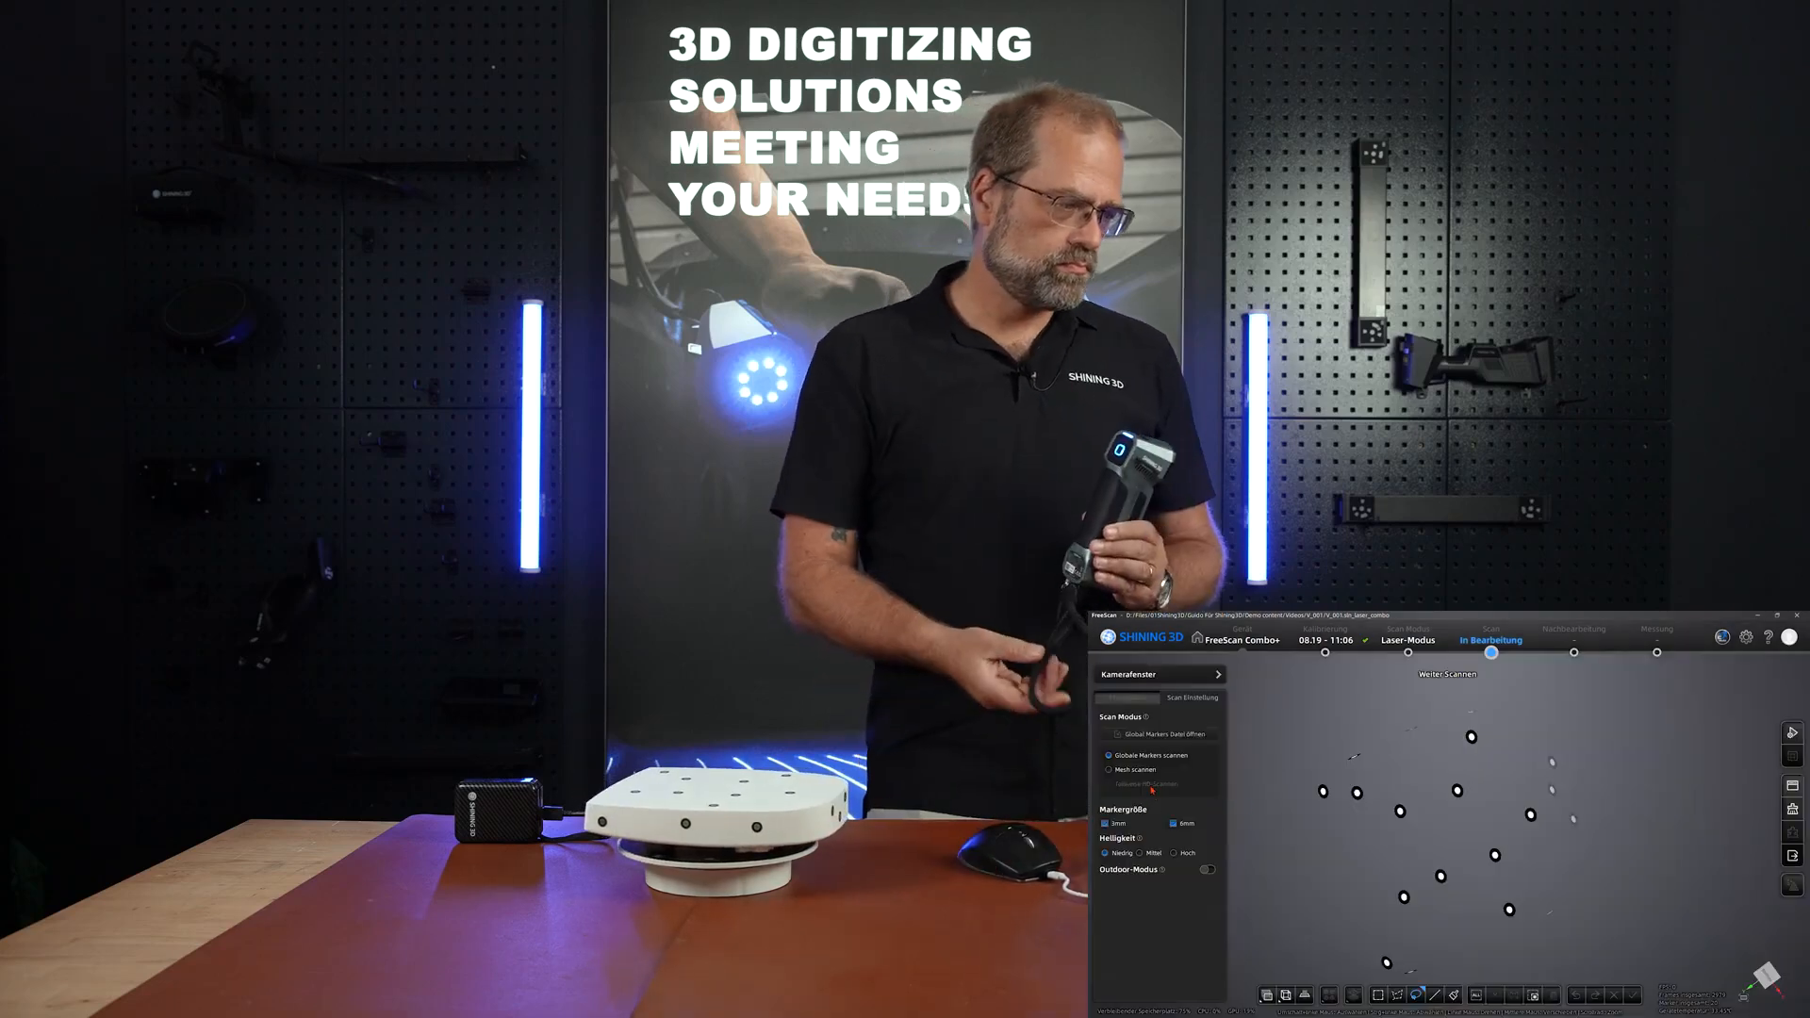
click(1136, 770)
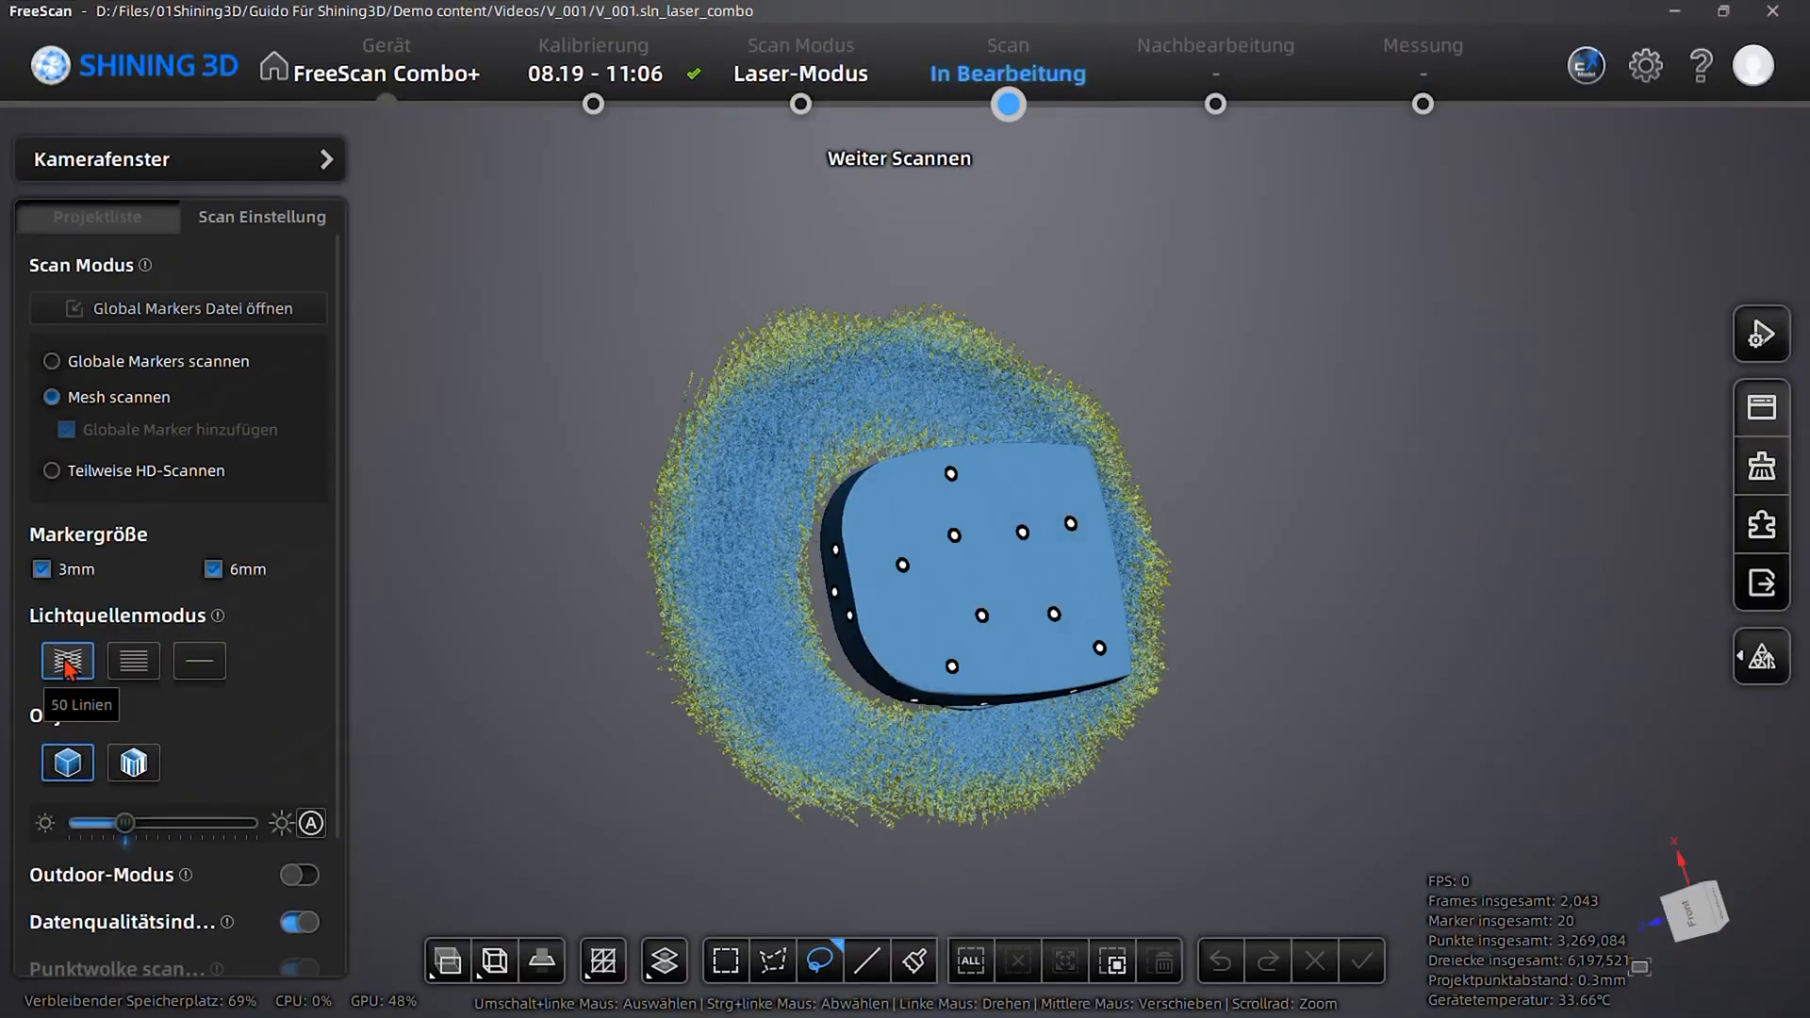
Delete all underside scan data not connected to the part, using a connected-region selection and inverting it
drag(1018, 463, 1094, 580)
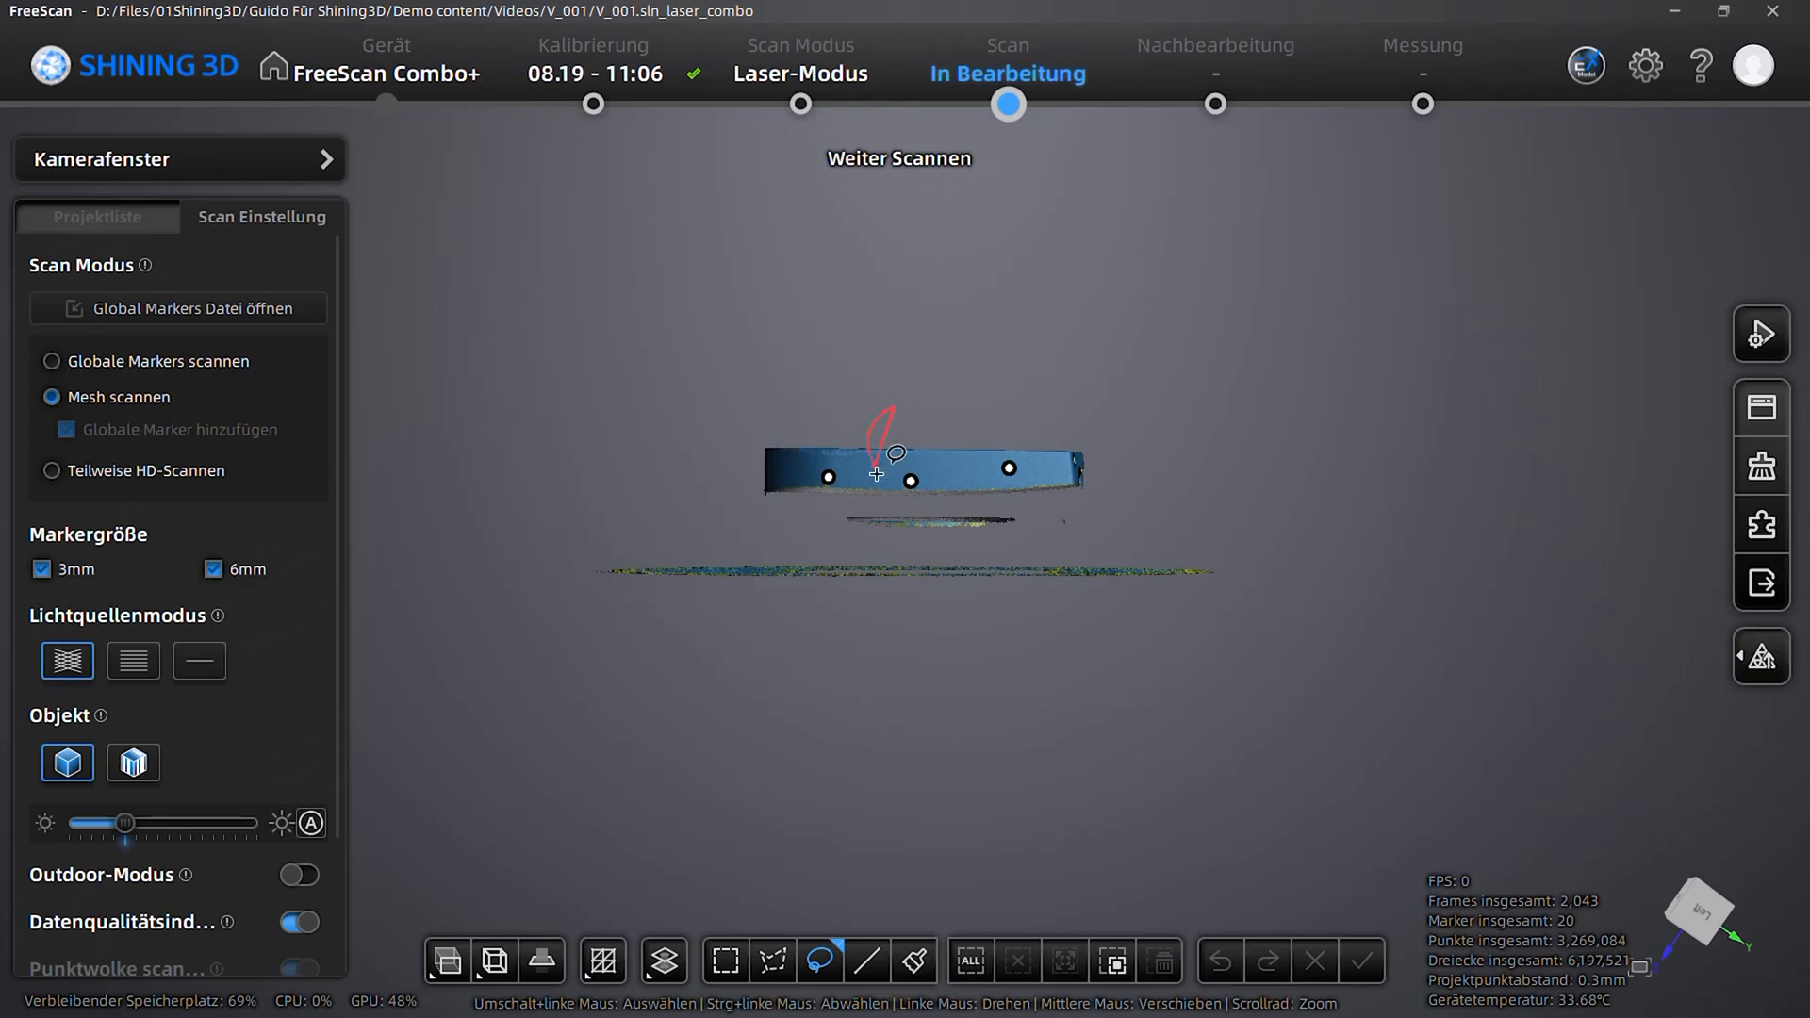
shift+drag(877, 473, 877, 472)
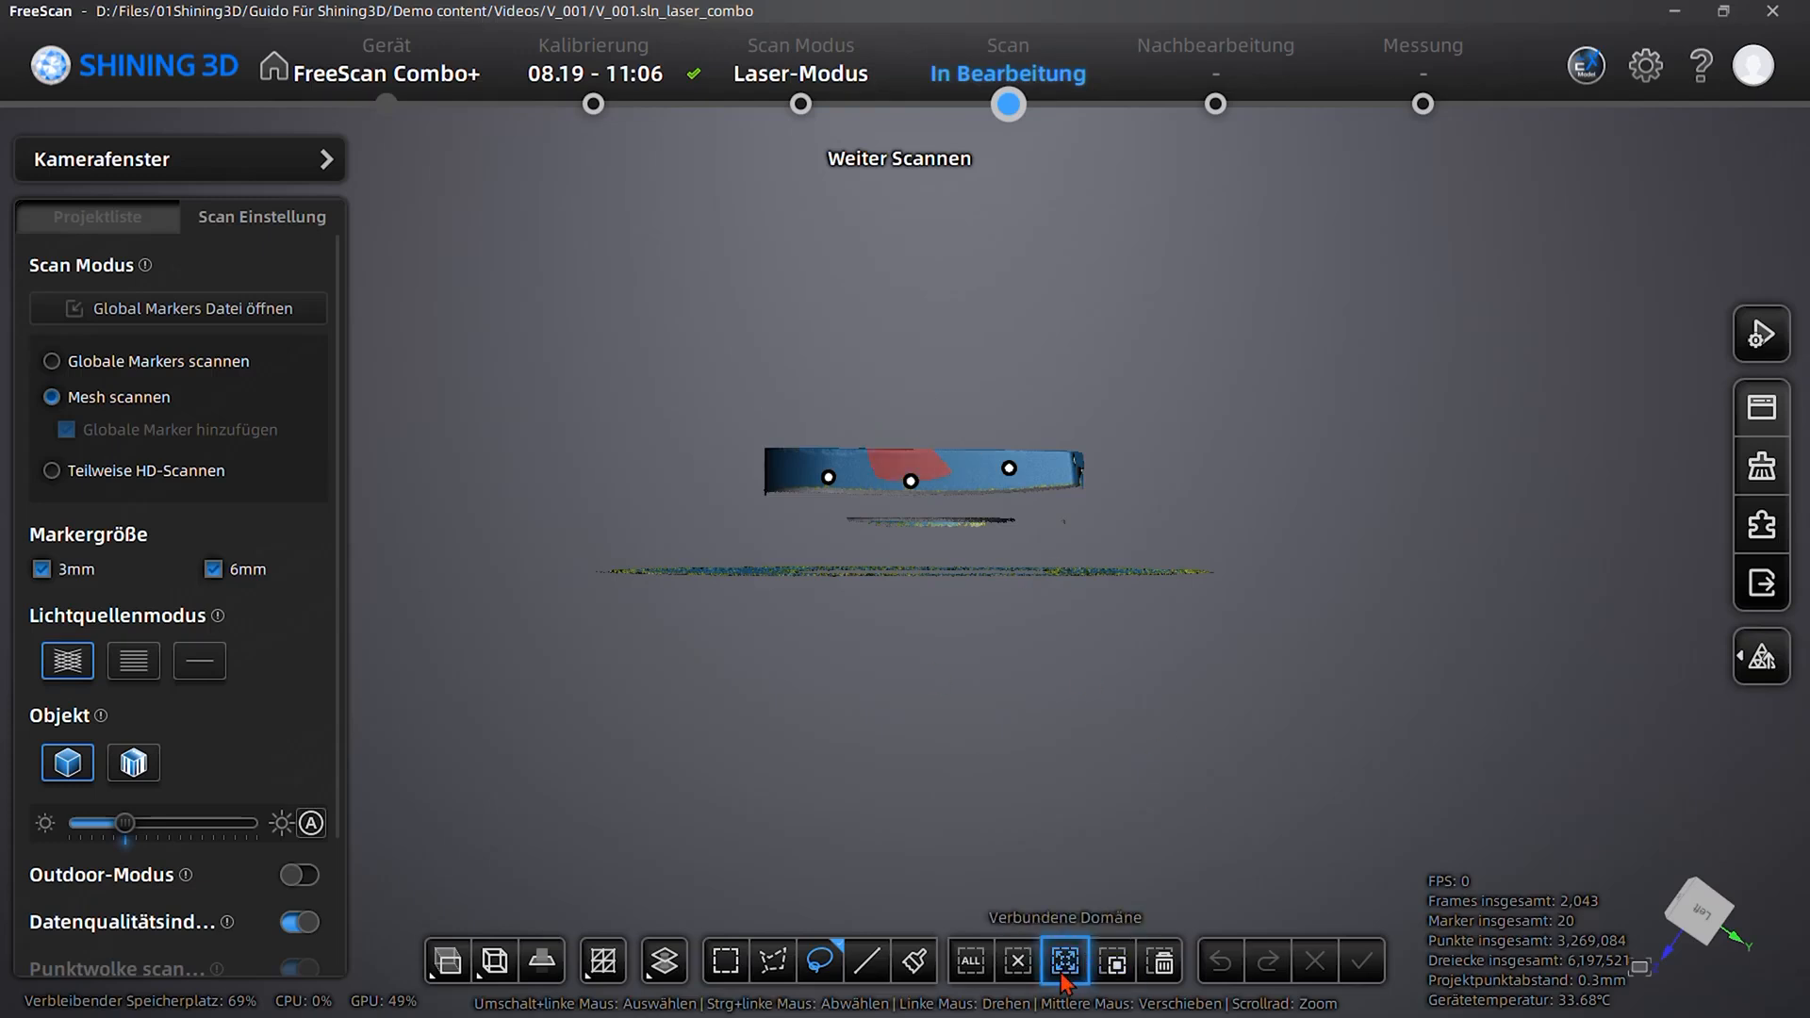
click(1078, 980)
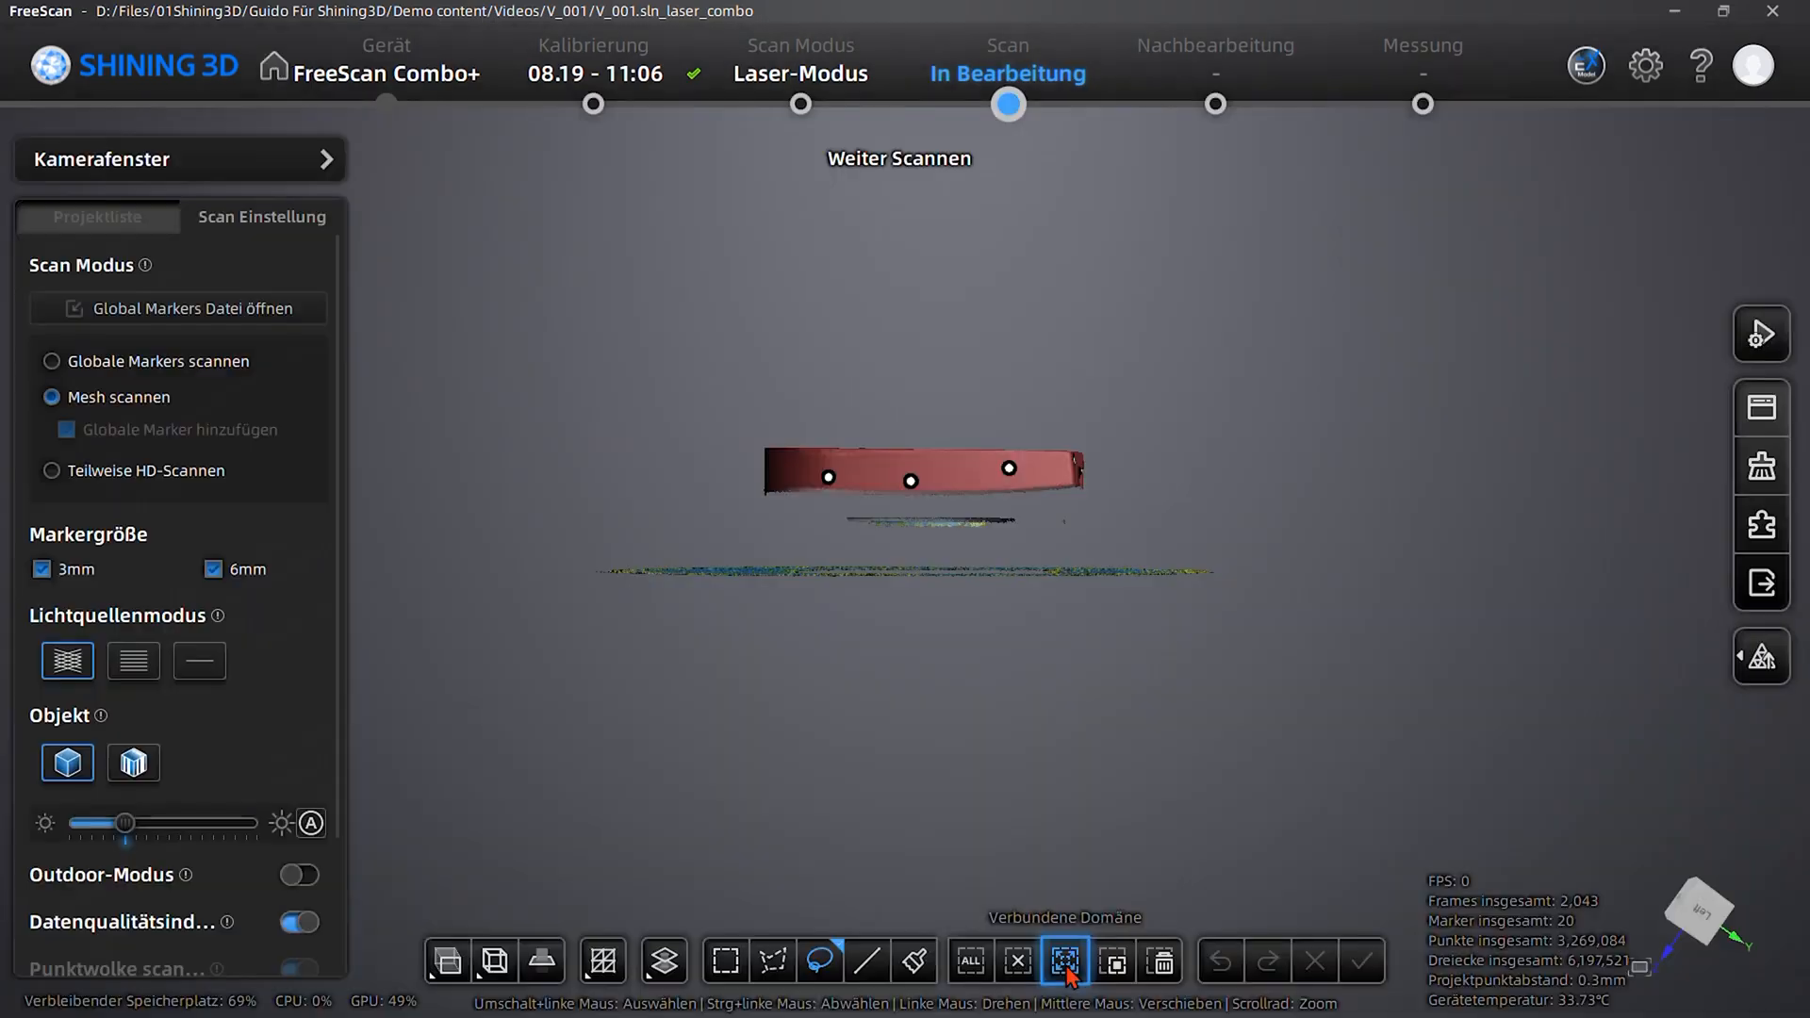
click(1113, 973)
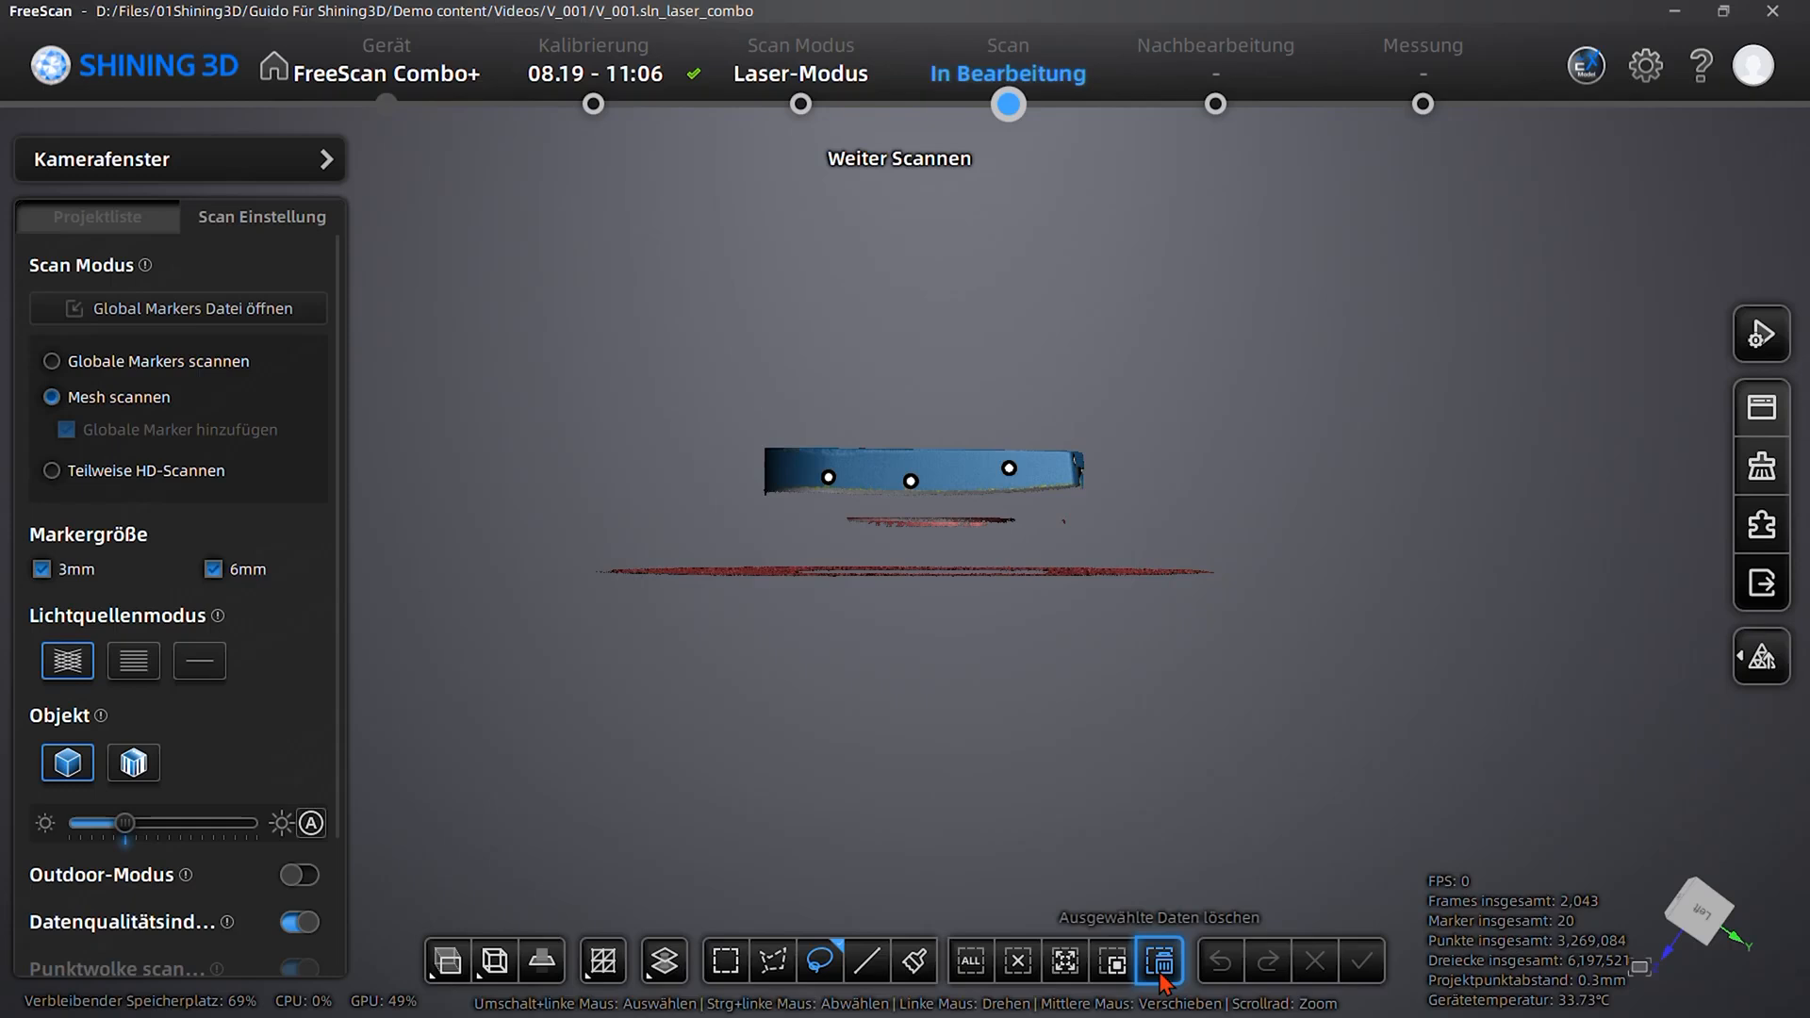
click(1160, 966)
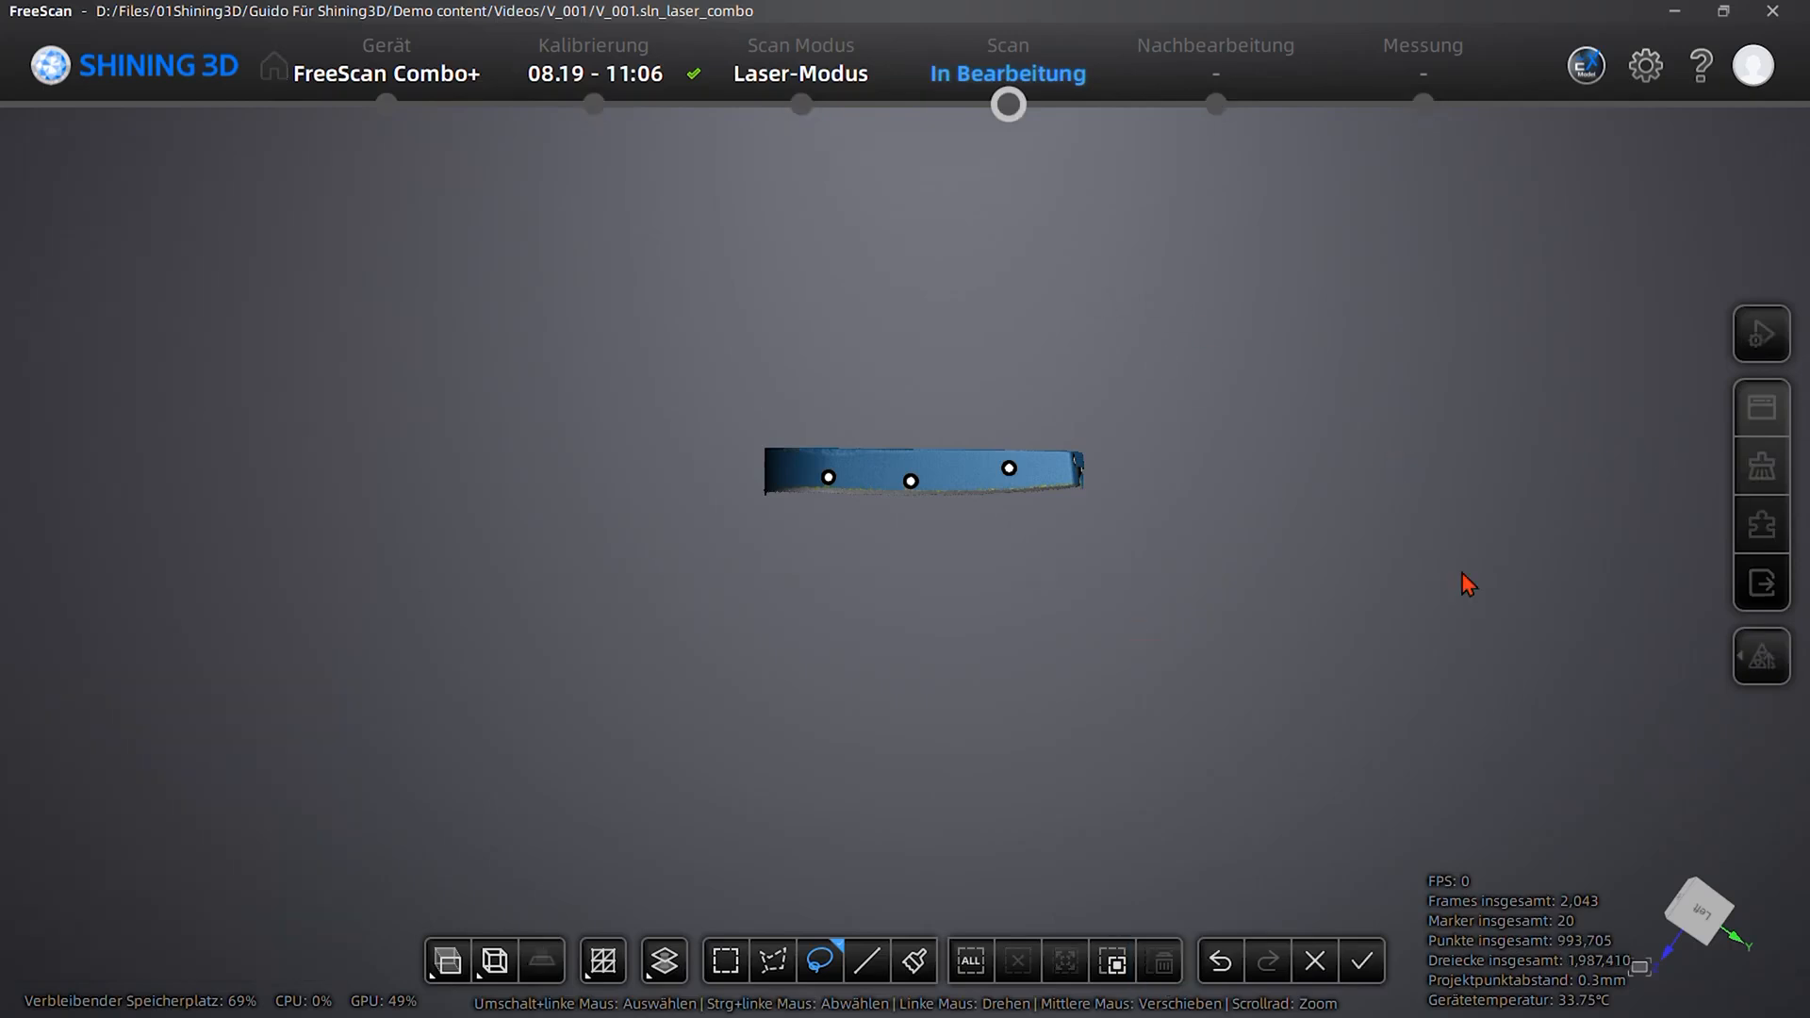
click(1359, 965)
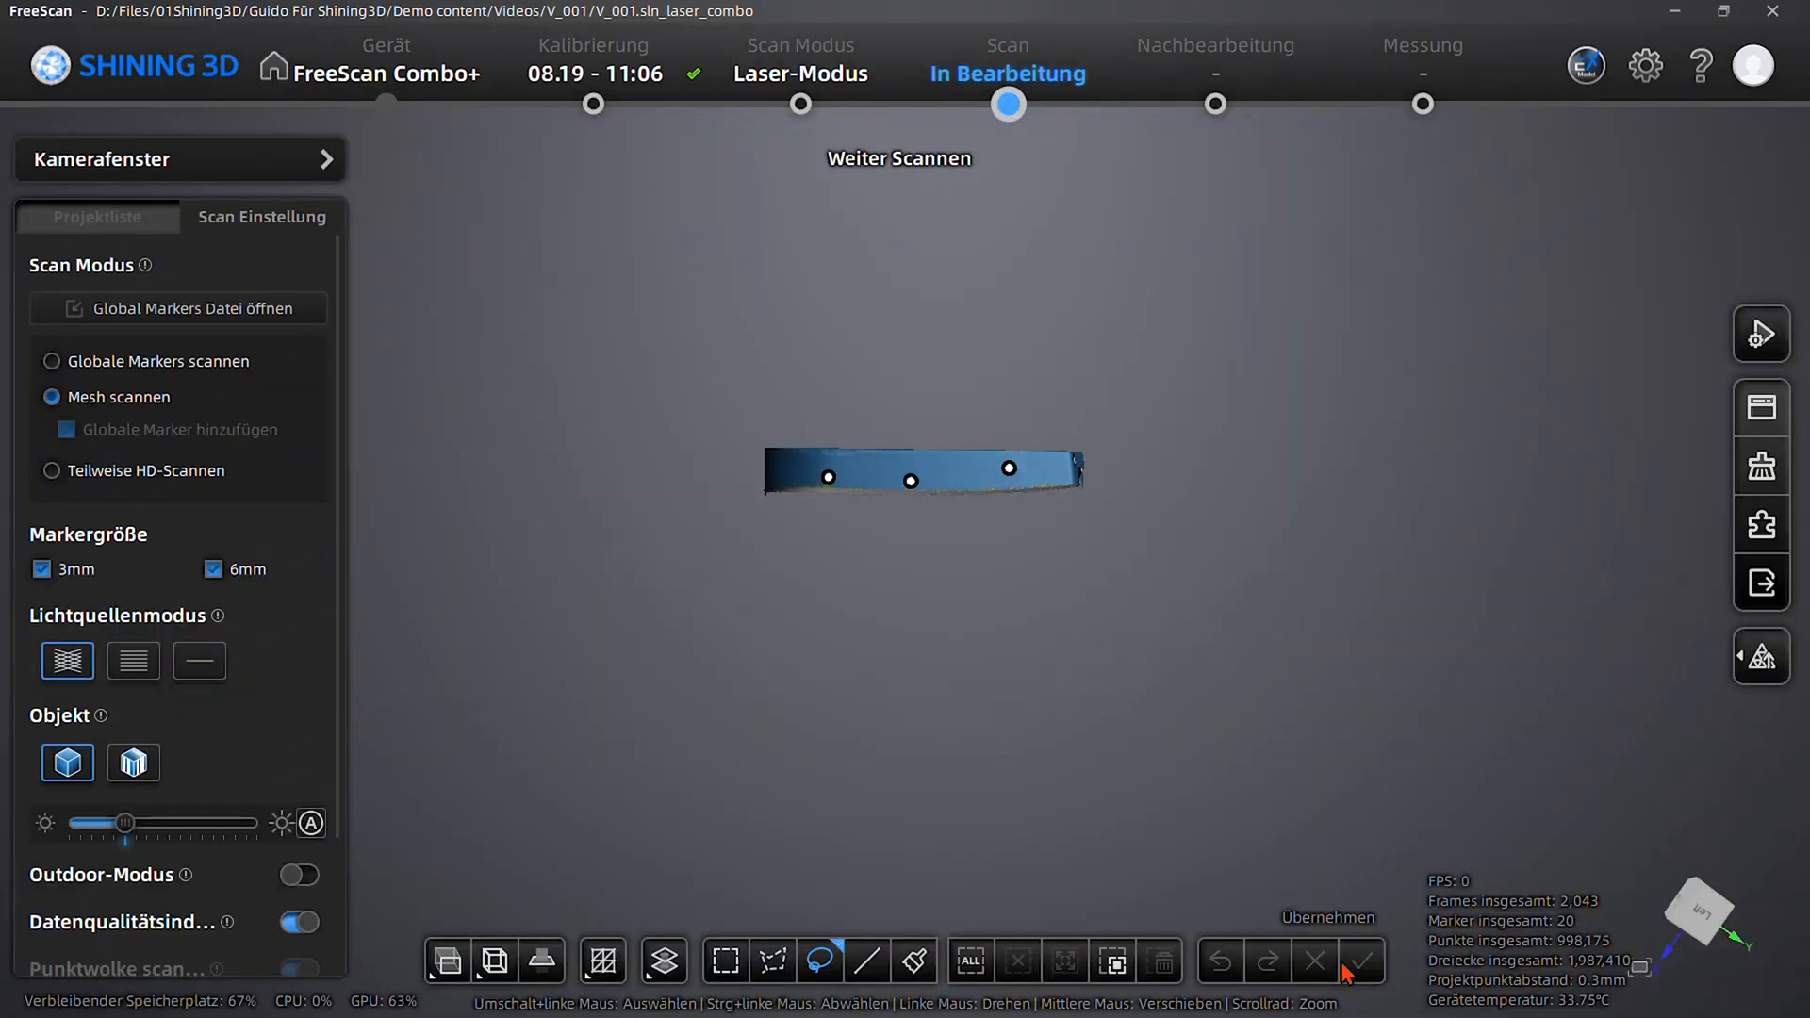
Try to align Project2 as the movable scan to Project1 as the fixed scan with automatic marker alignment
click(1762, 525)
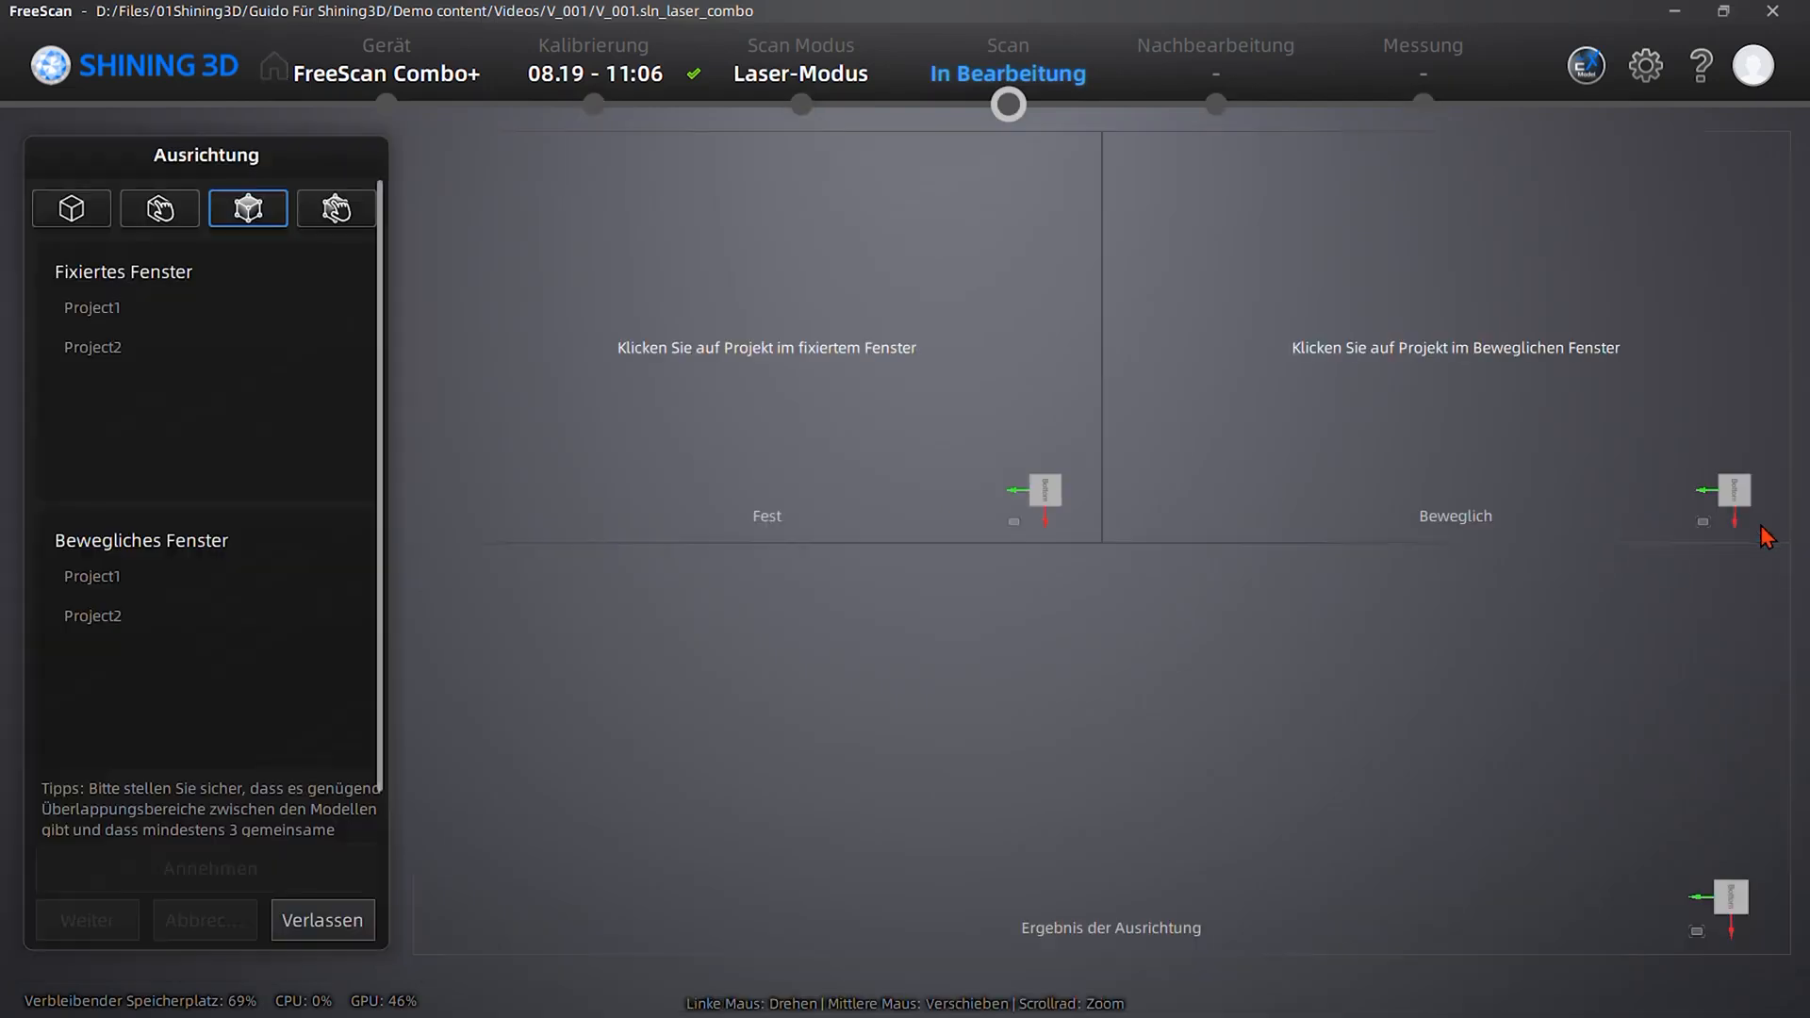
click(132, 308)
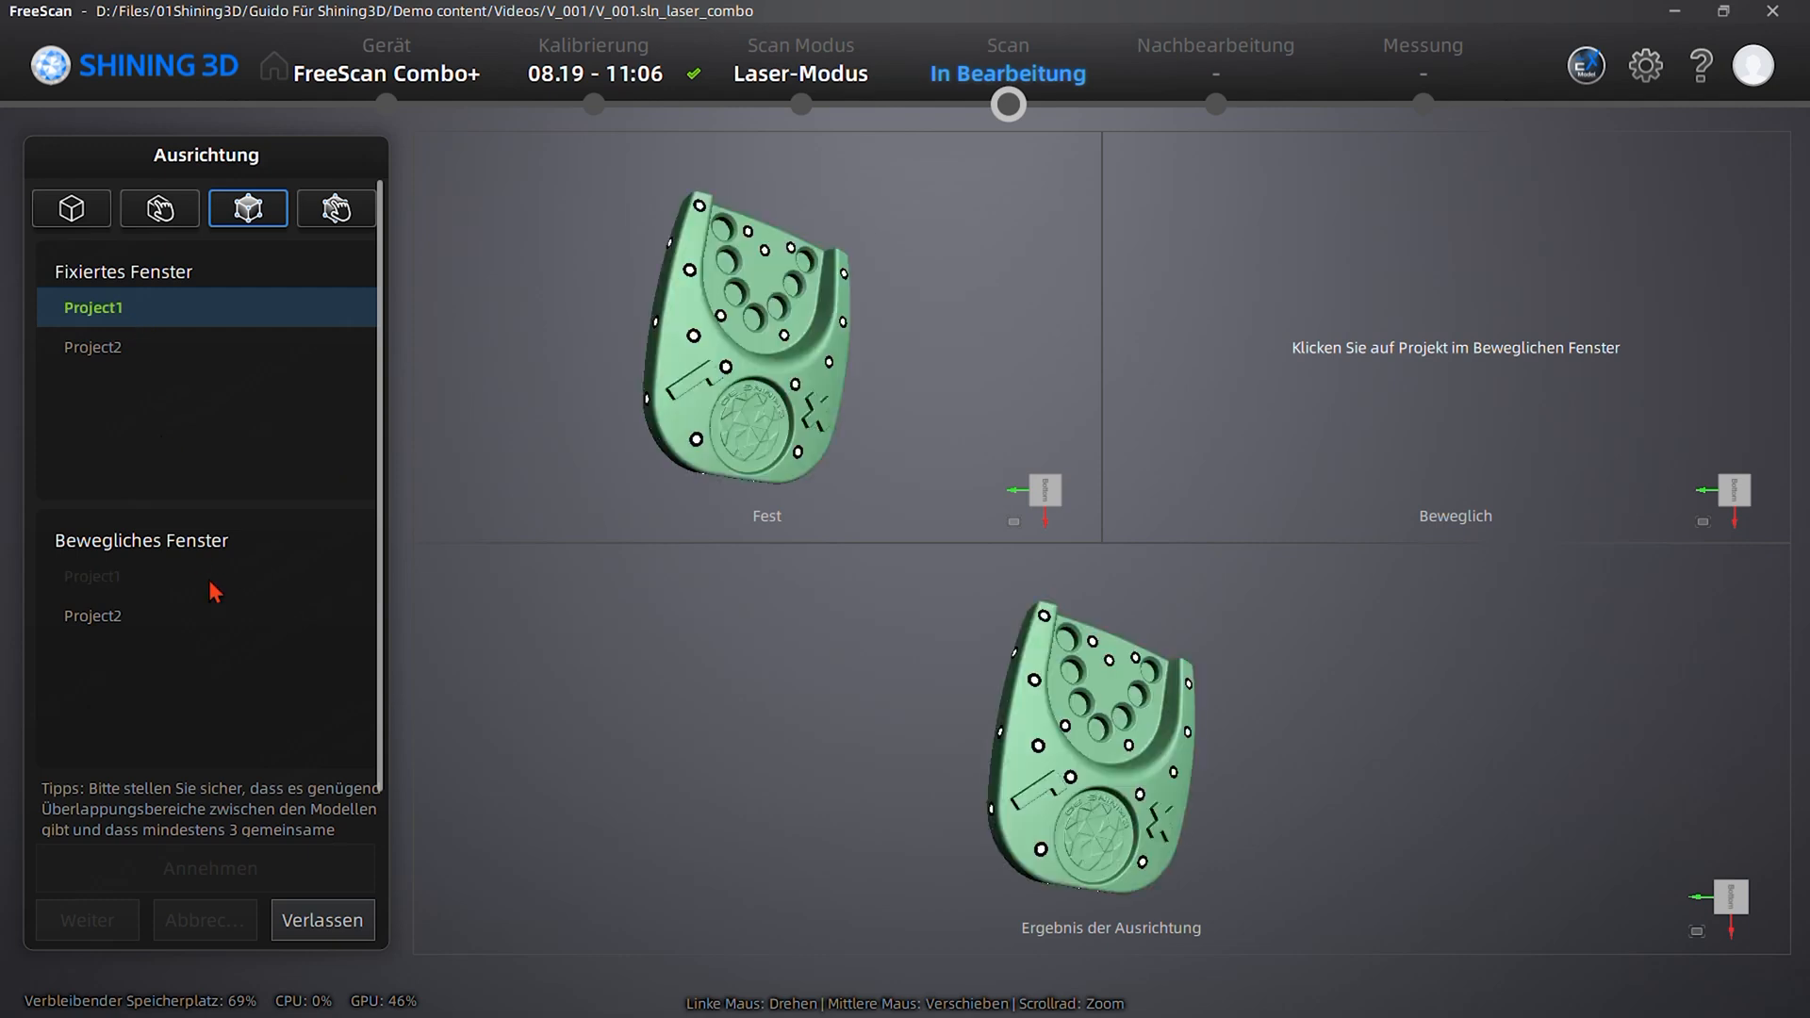
click(109, 623)
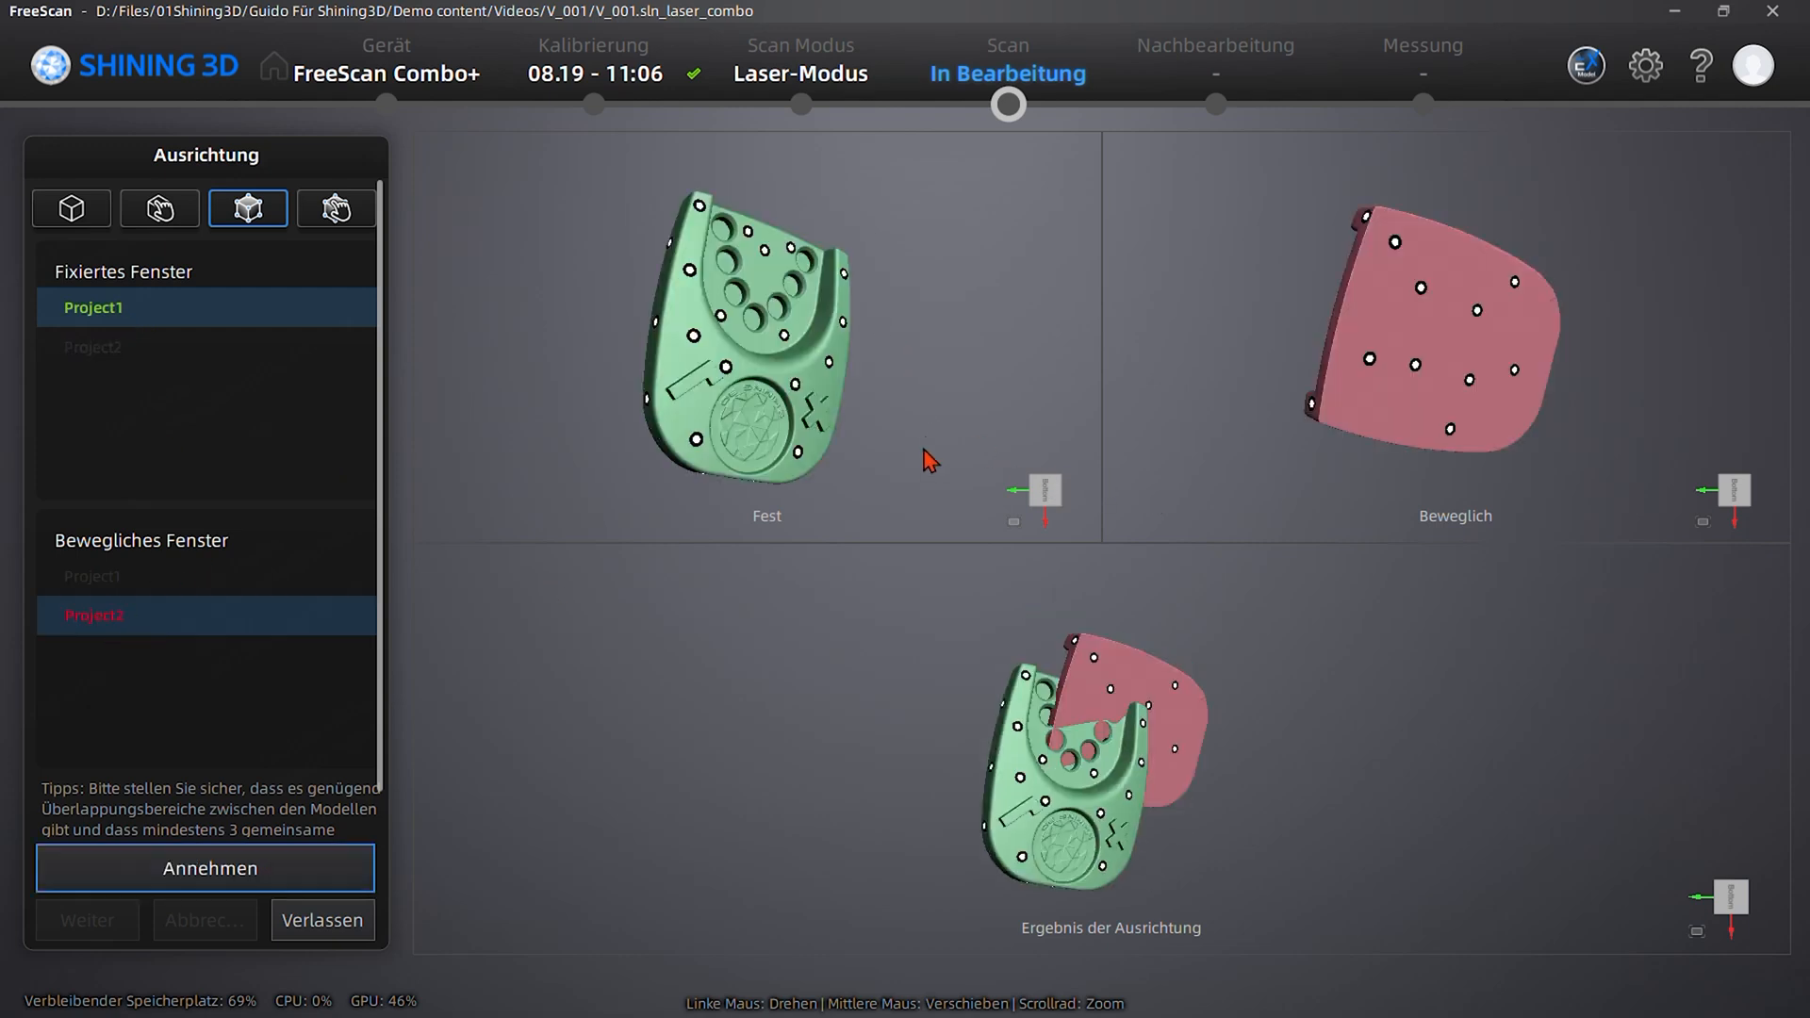
right_click(942, 486)
click(933, 308)
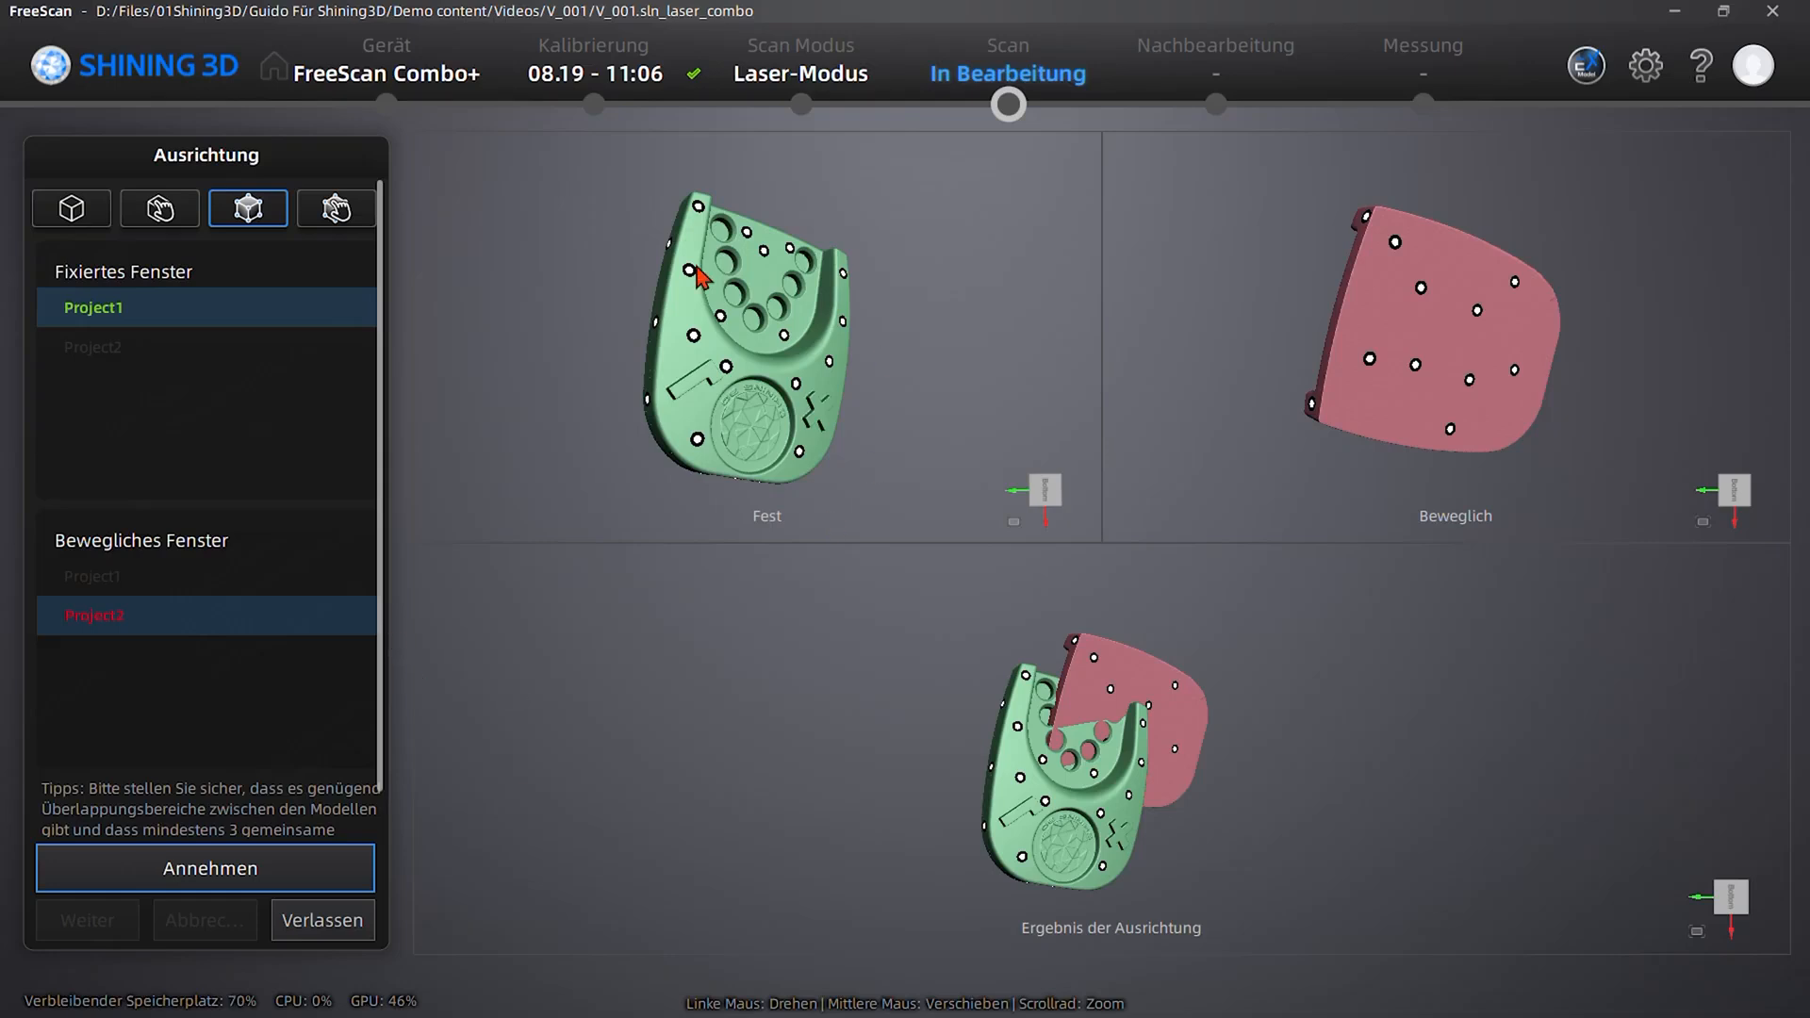
click(809, 36)
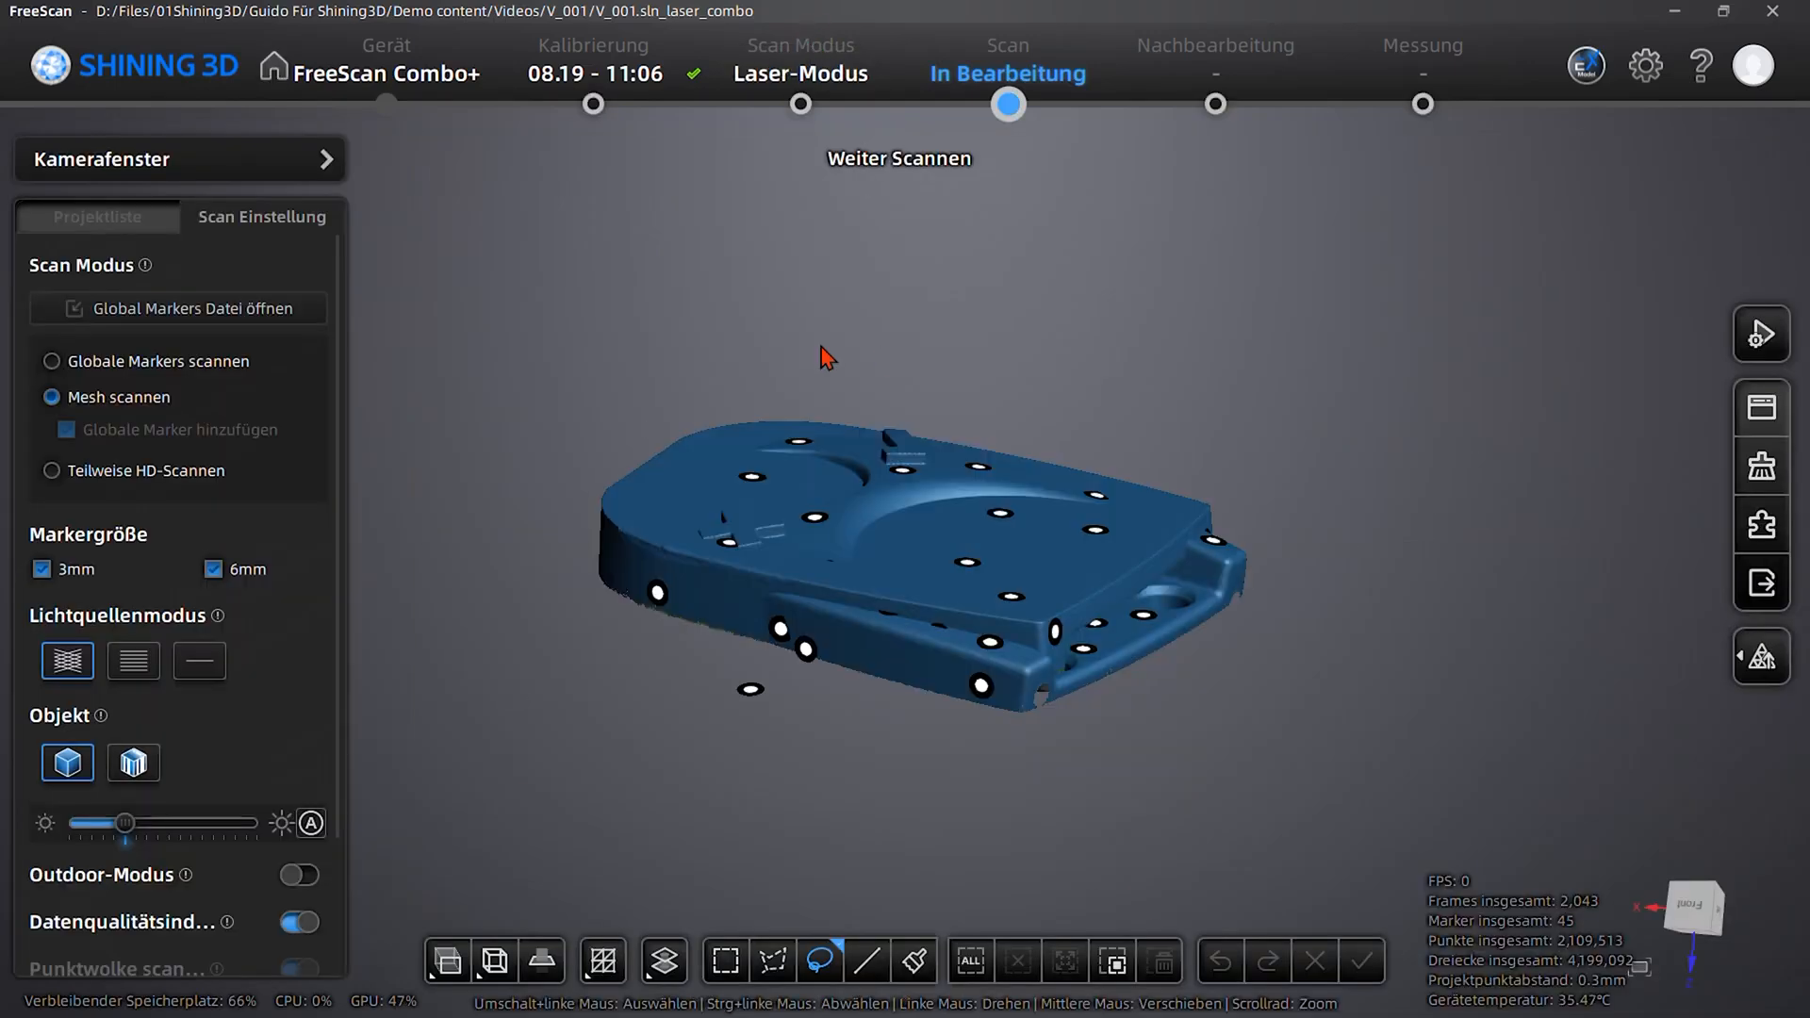
Pick three corresponding marker pairs around the side walls of Project1 and Project2 for manual marker alignment
drag(773, 772, 886, 659)
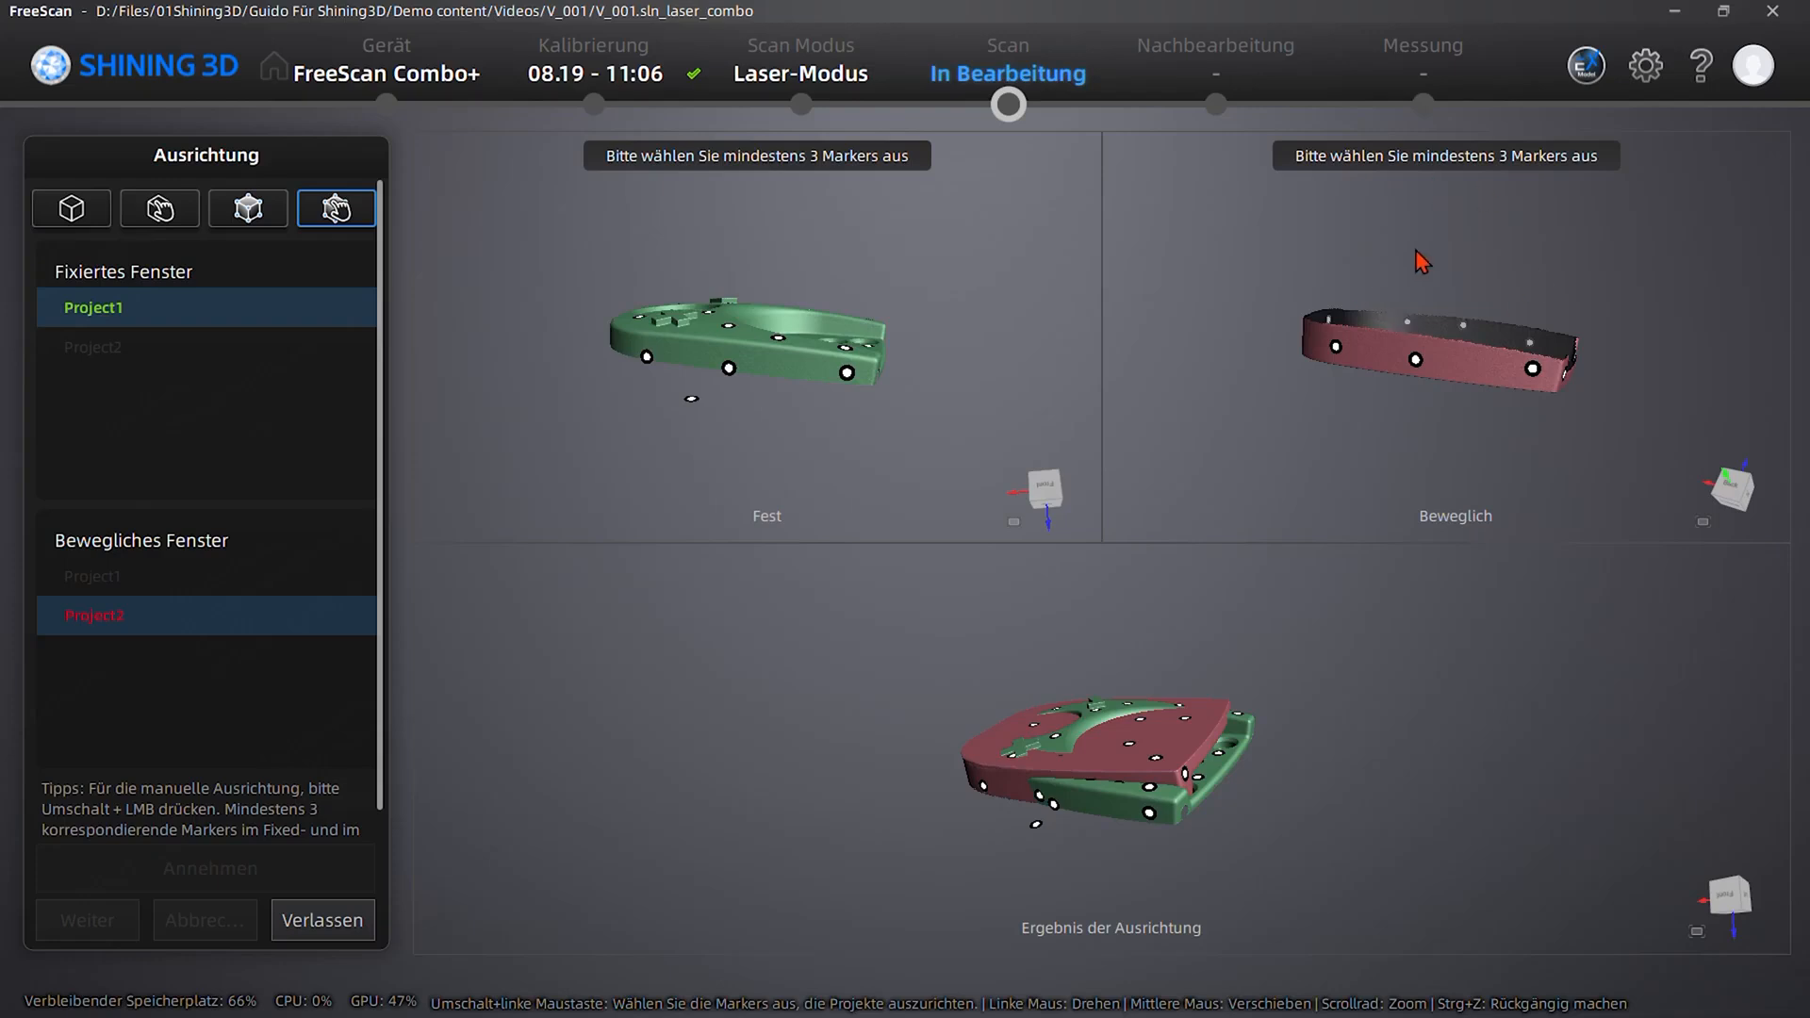
shift+click(1533, 370)
shift+click(848, 373)
shift+click(1336, 347)
shift+click(646, 358)
mouse_move(1285, 371)
mouse_down()
mouse_move(1381, 386)
mouse_move(1434, 371)
mouse_up()
shift+click(1430, 368)
drag(614, 353, 941, 372)
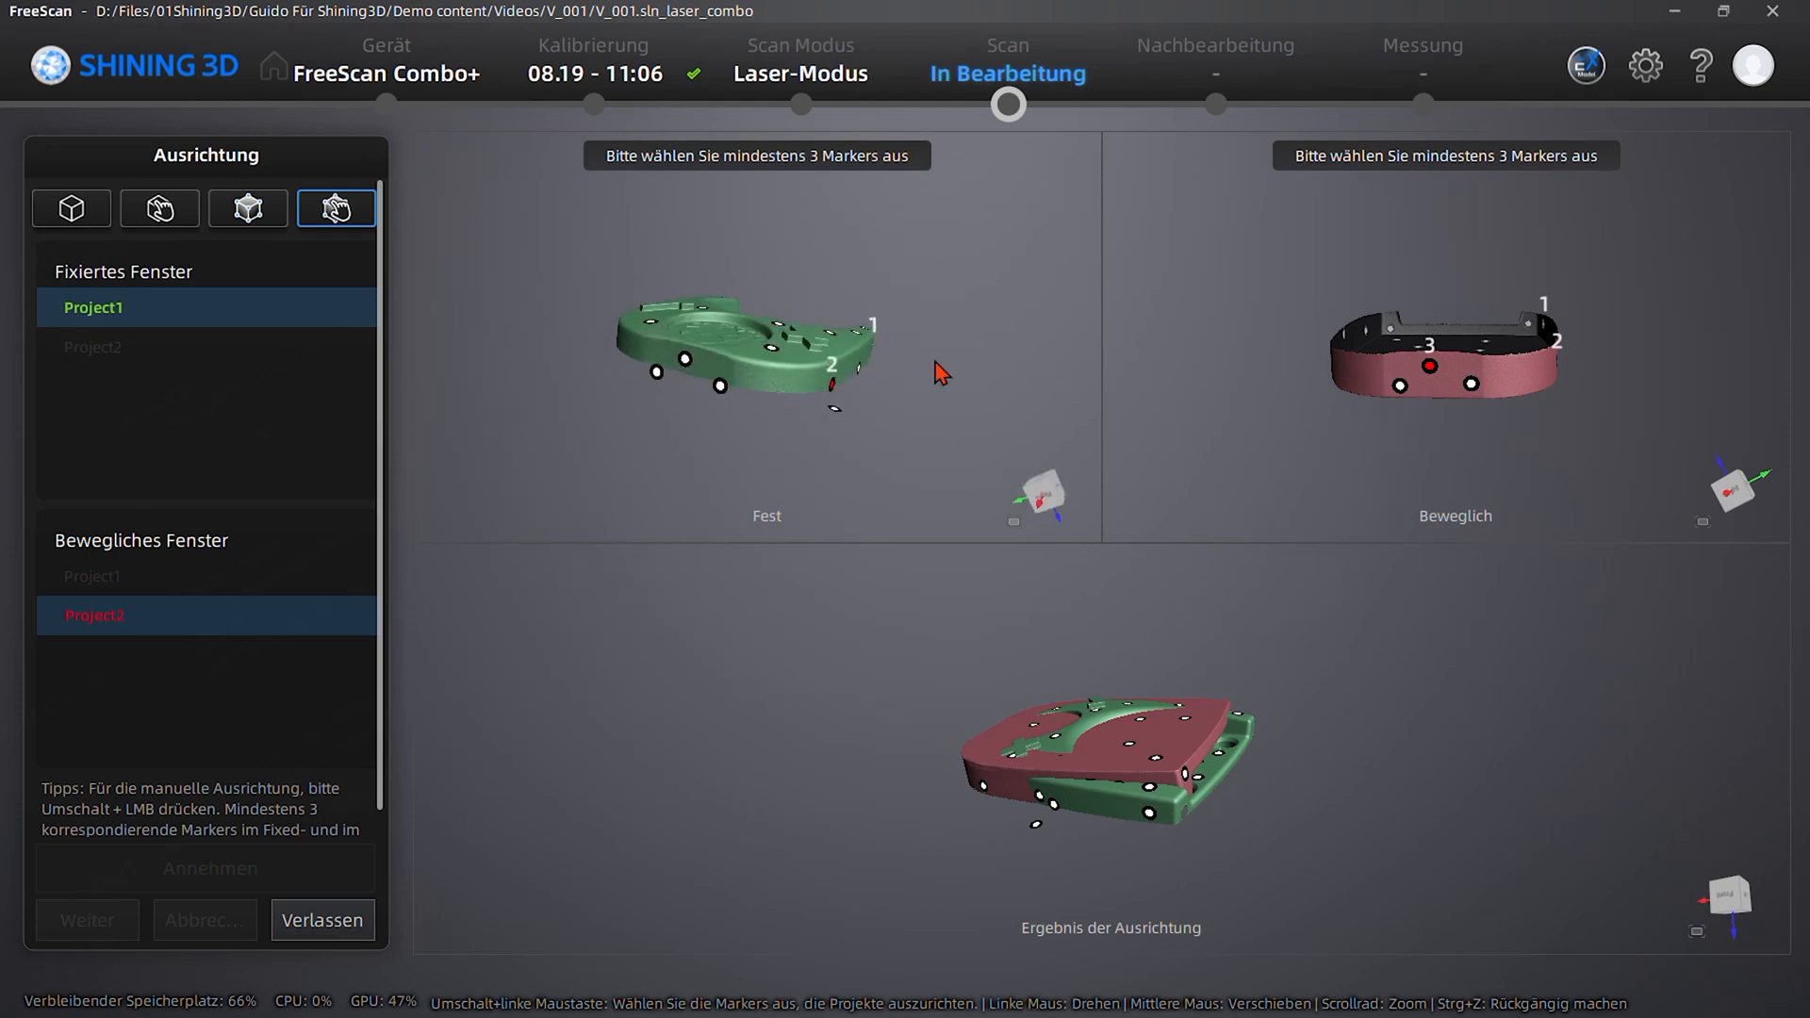
shift+click(686, 359)
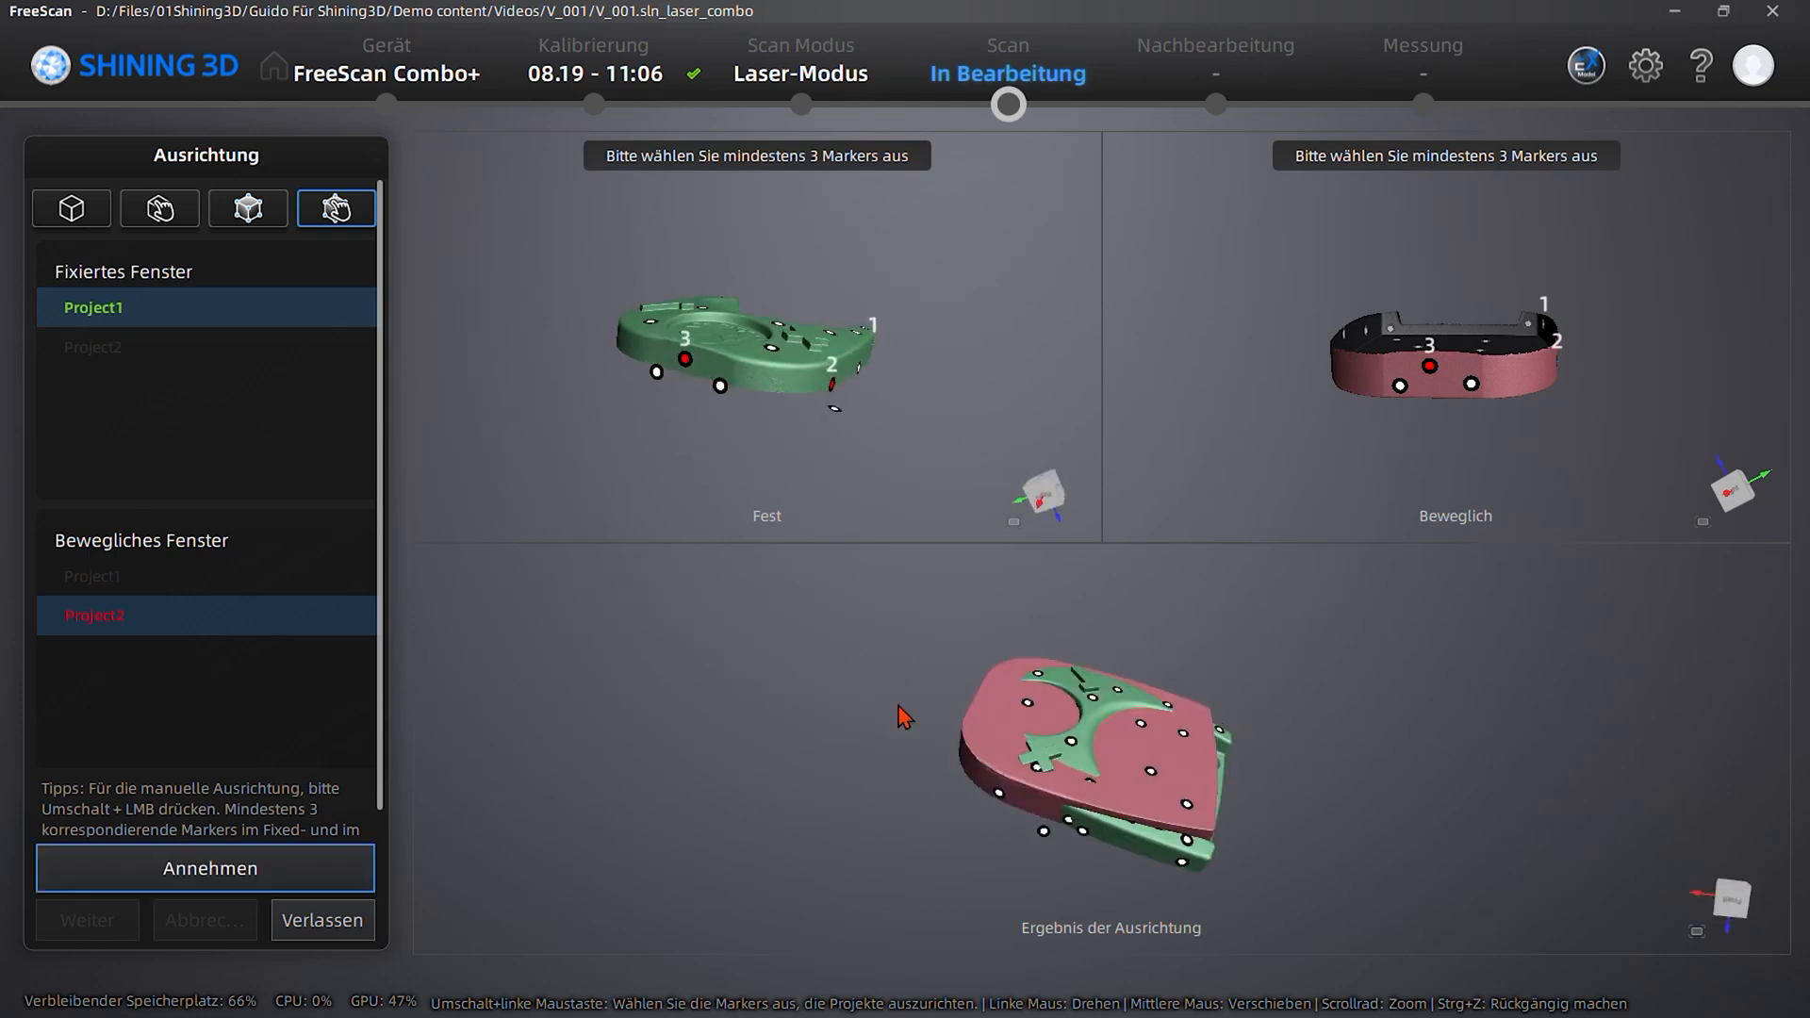
Add a fourth matching marker pair on the opposite side wall and apply the manual alignment
drag(1273, 447, 1399, 469)
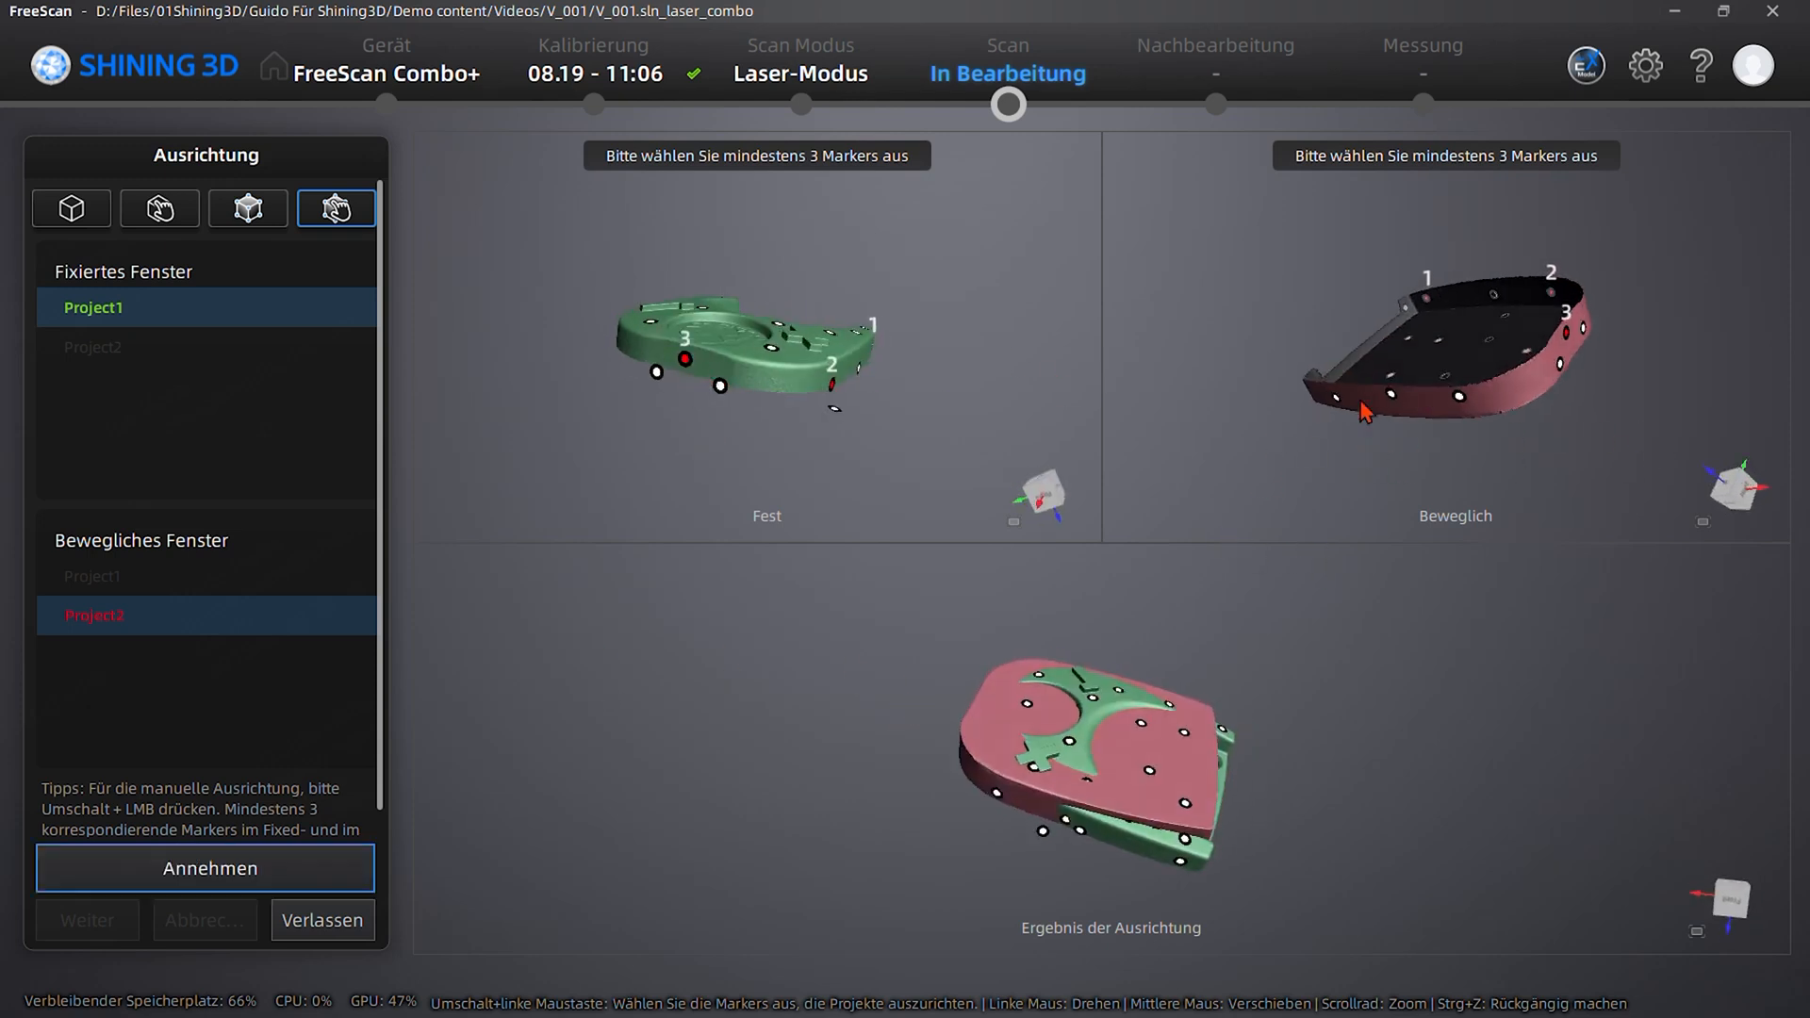
shift+click(1392, 394)
drag(682, 407, 1138, 381)
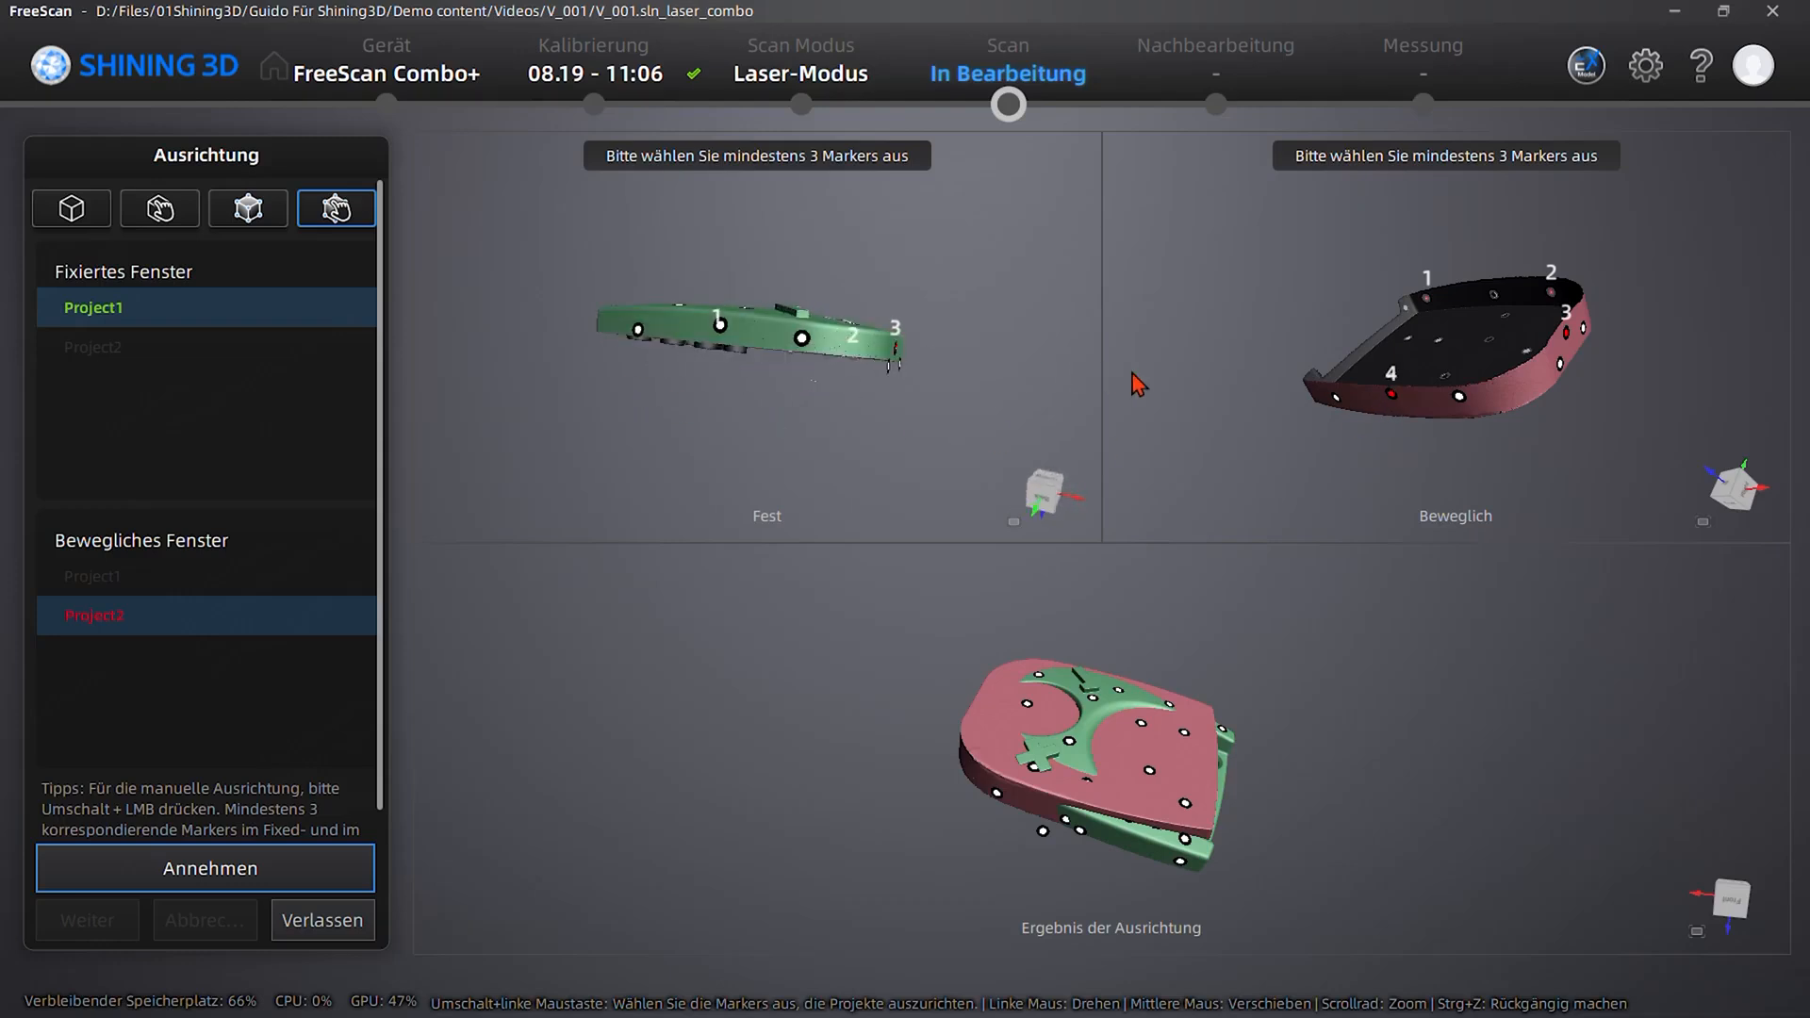
shift+click(720, 325)
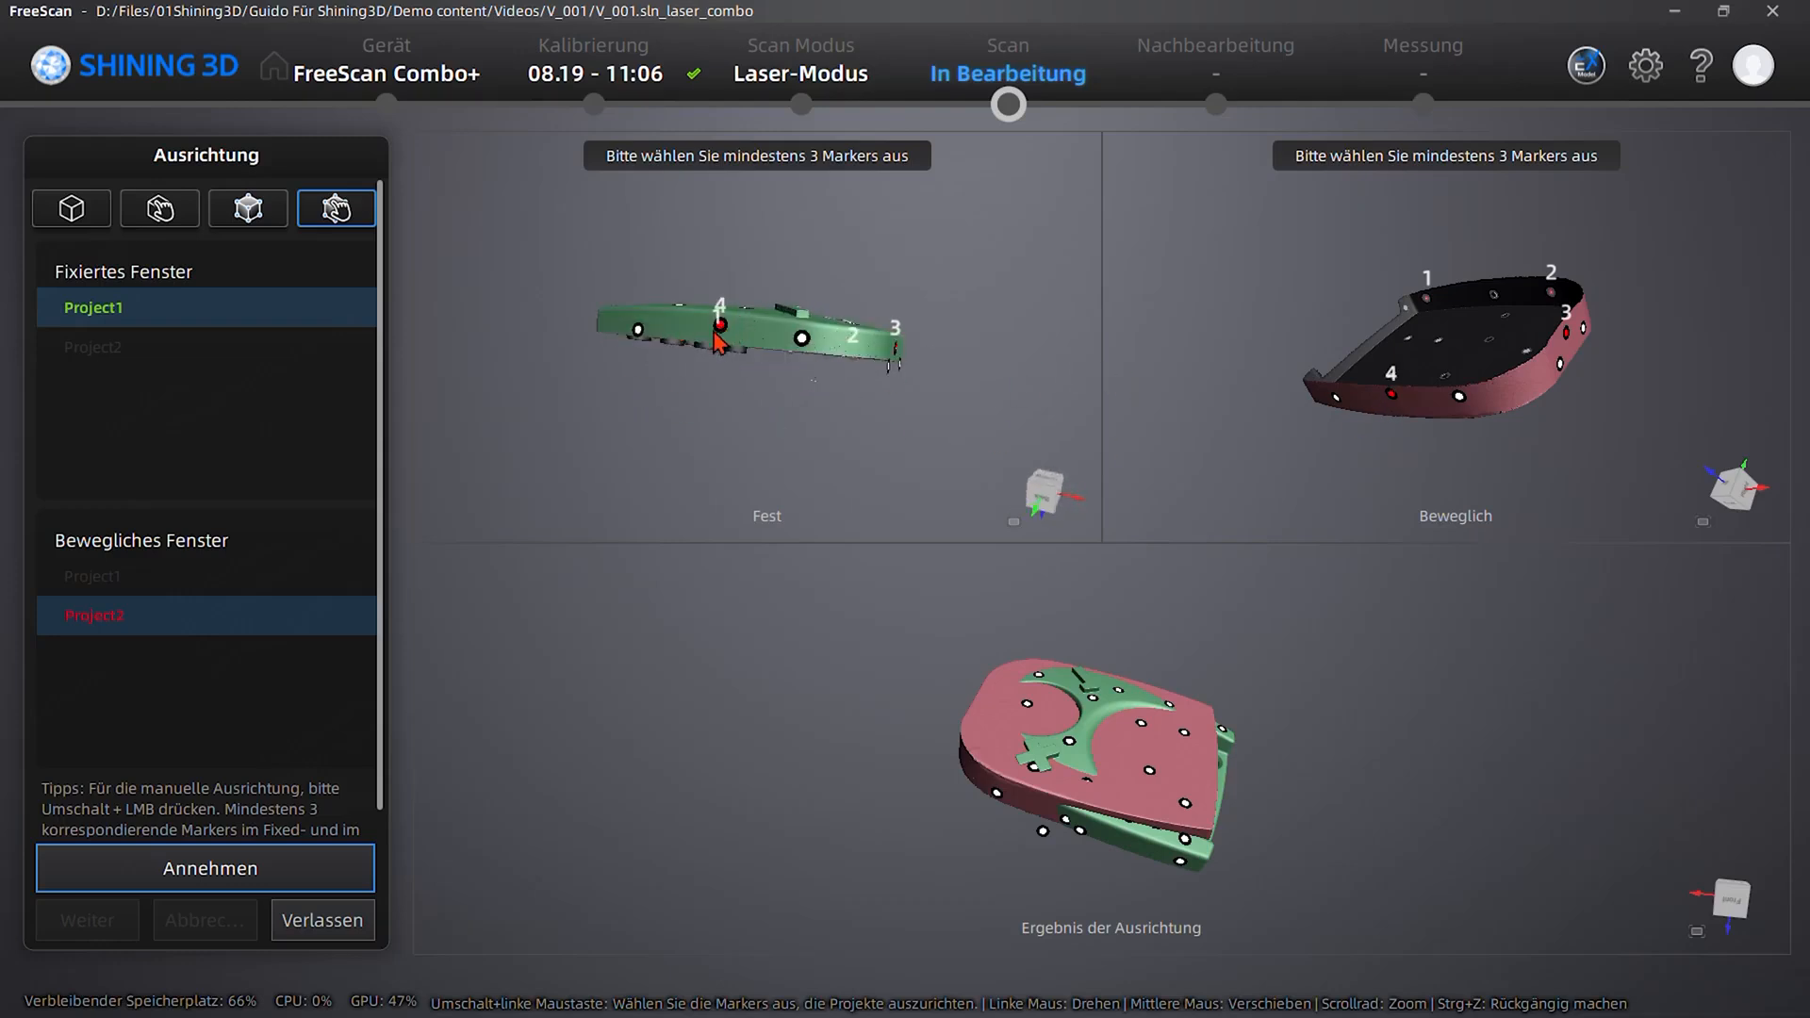
click(243, 882)
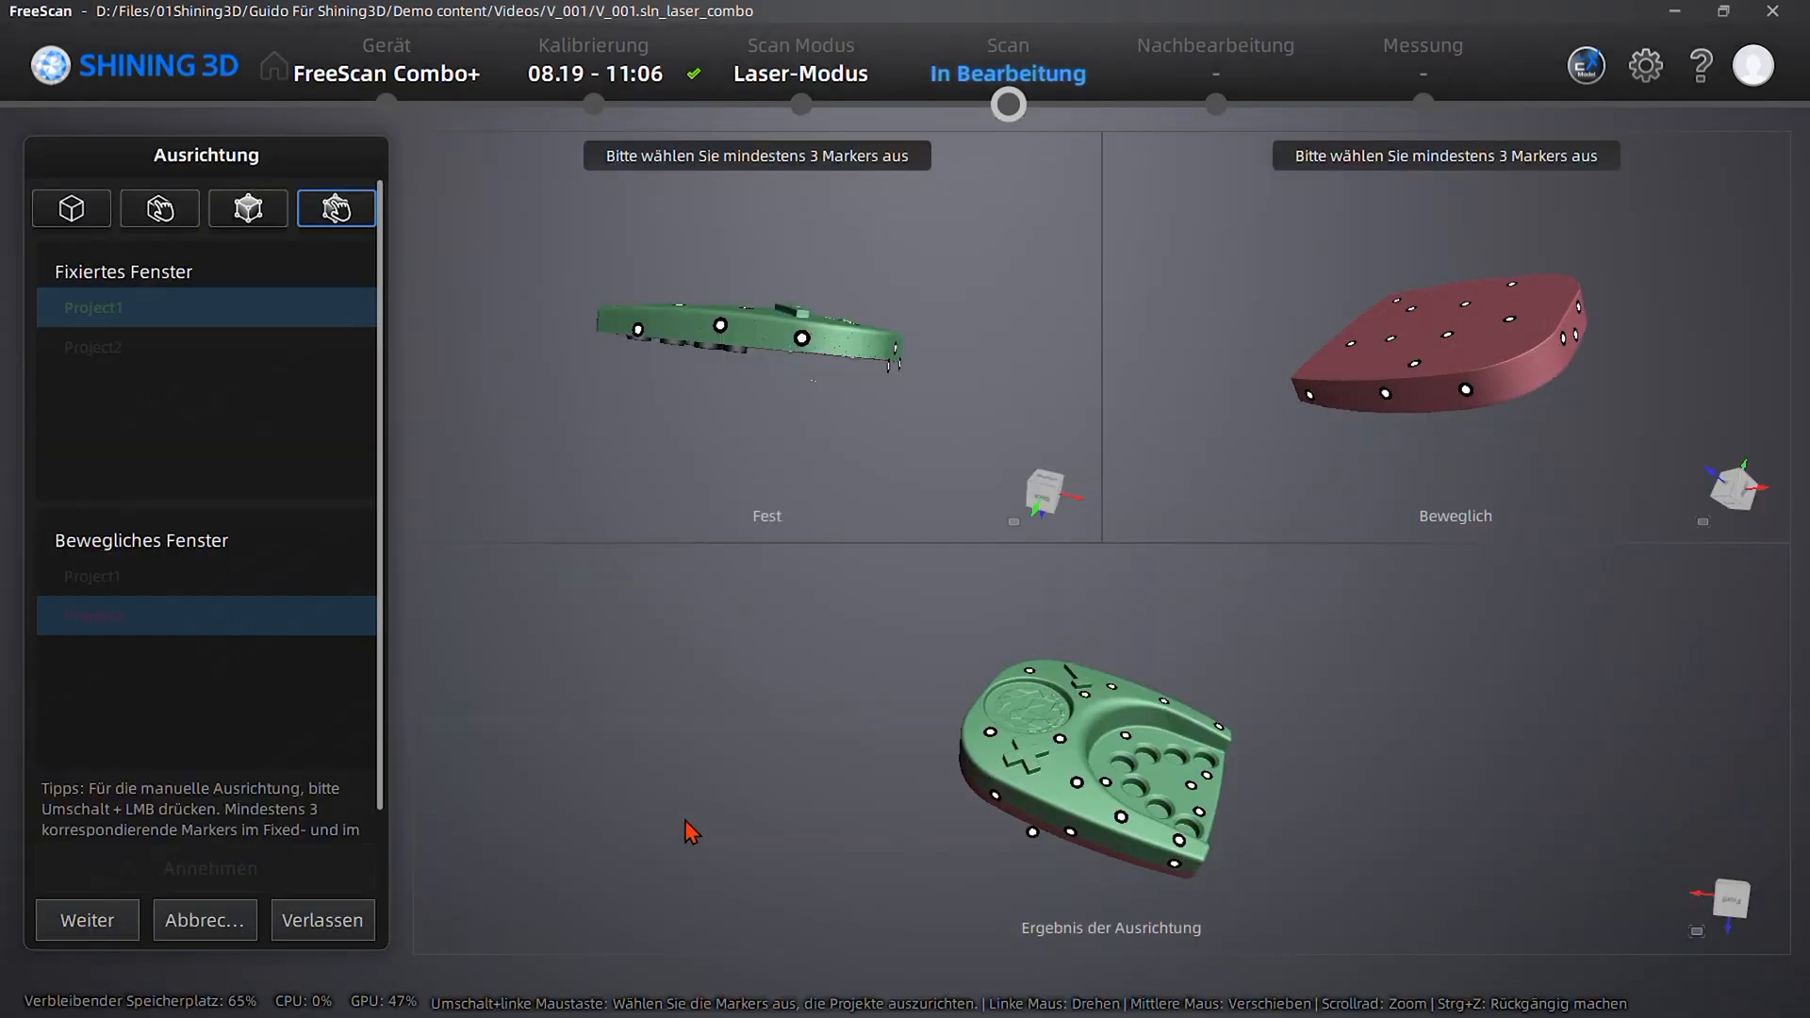
Examine the alignment result along the part's side walls and top surface, and leave the alignment function
drag(913, 895, 1211, 796)
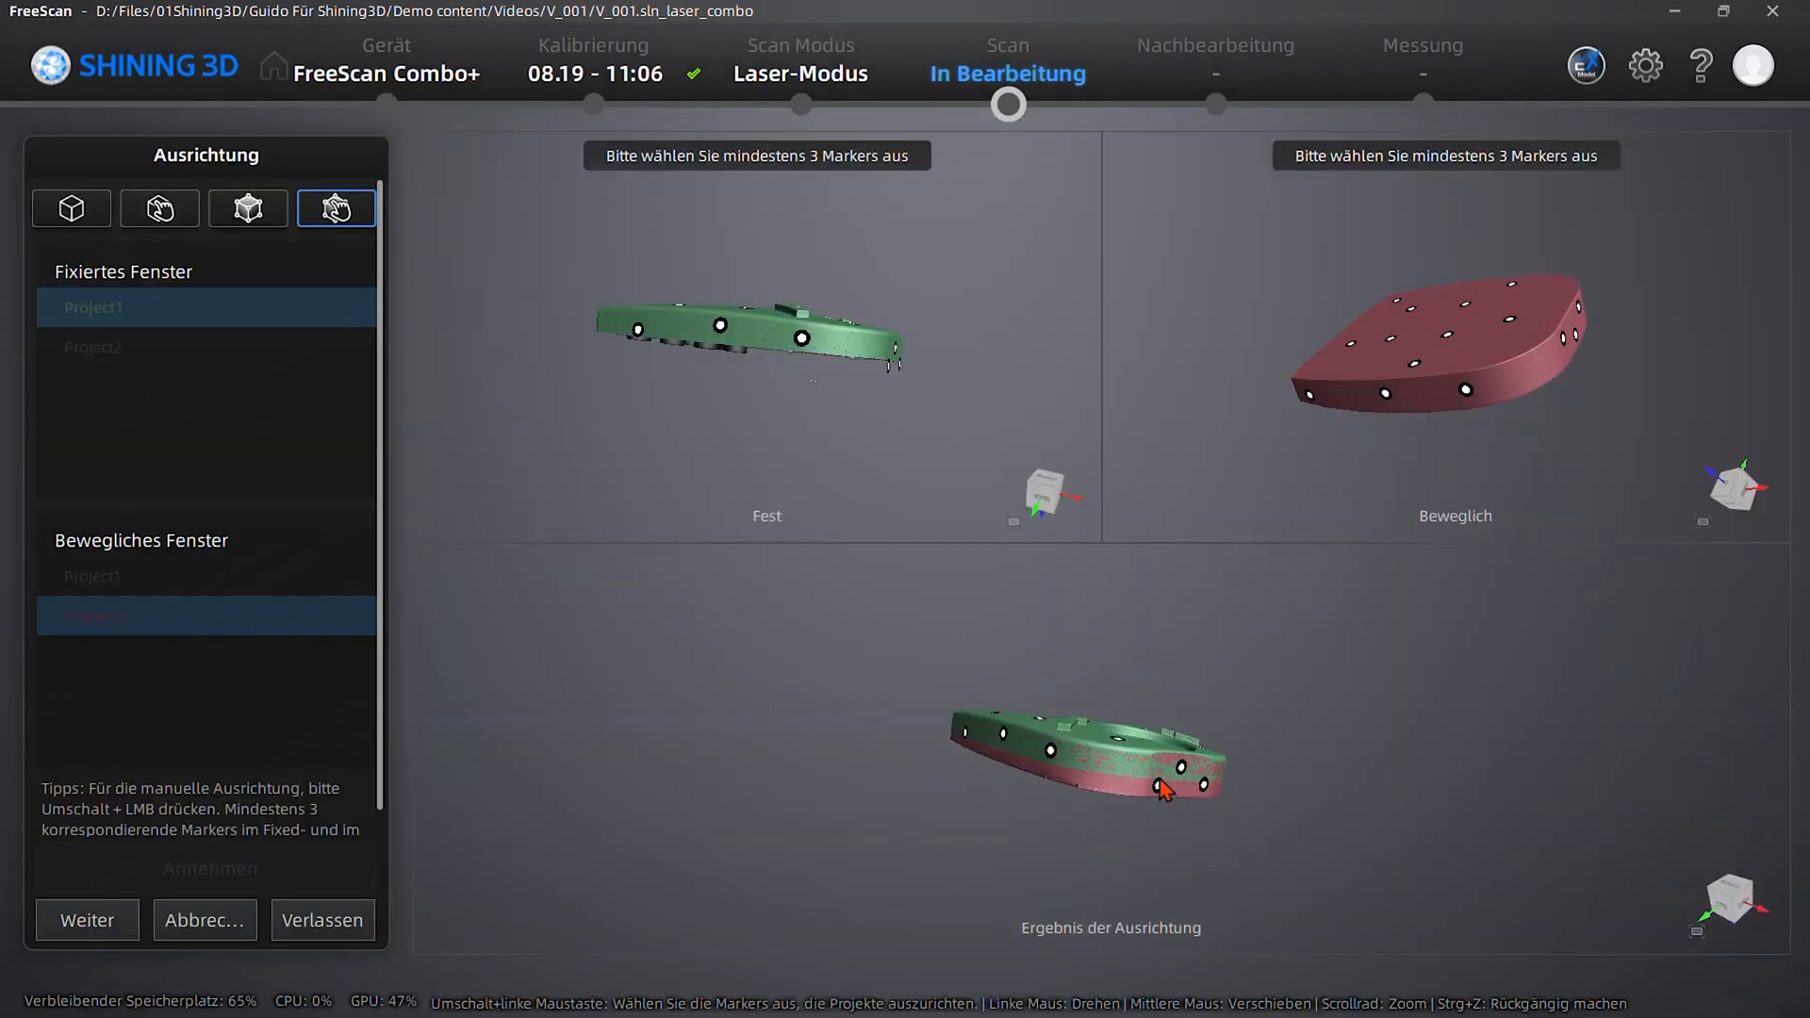
scroll(1146, 797, up, 5)
scroll(957, 787, up, 2)
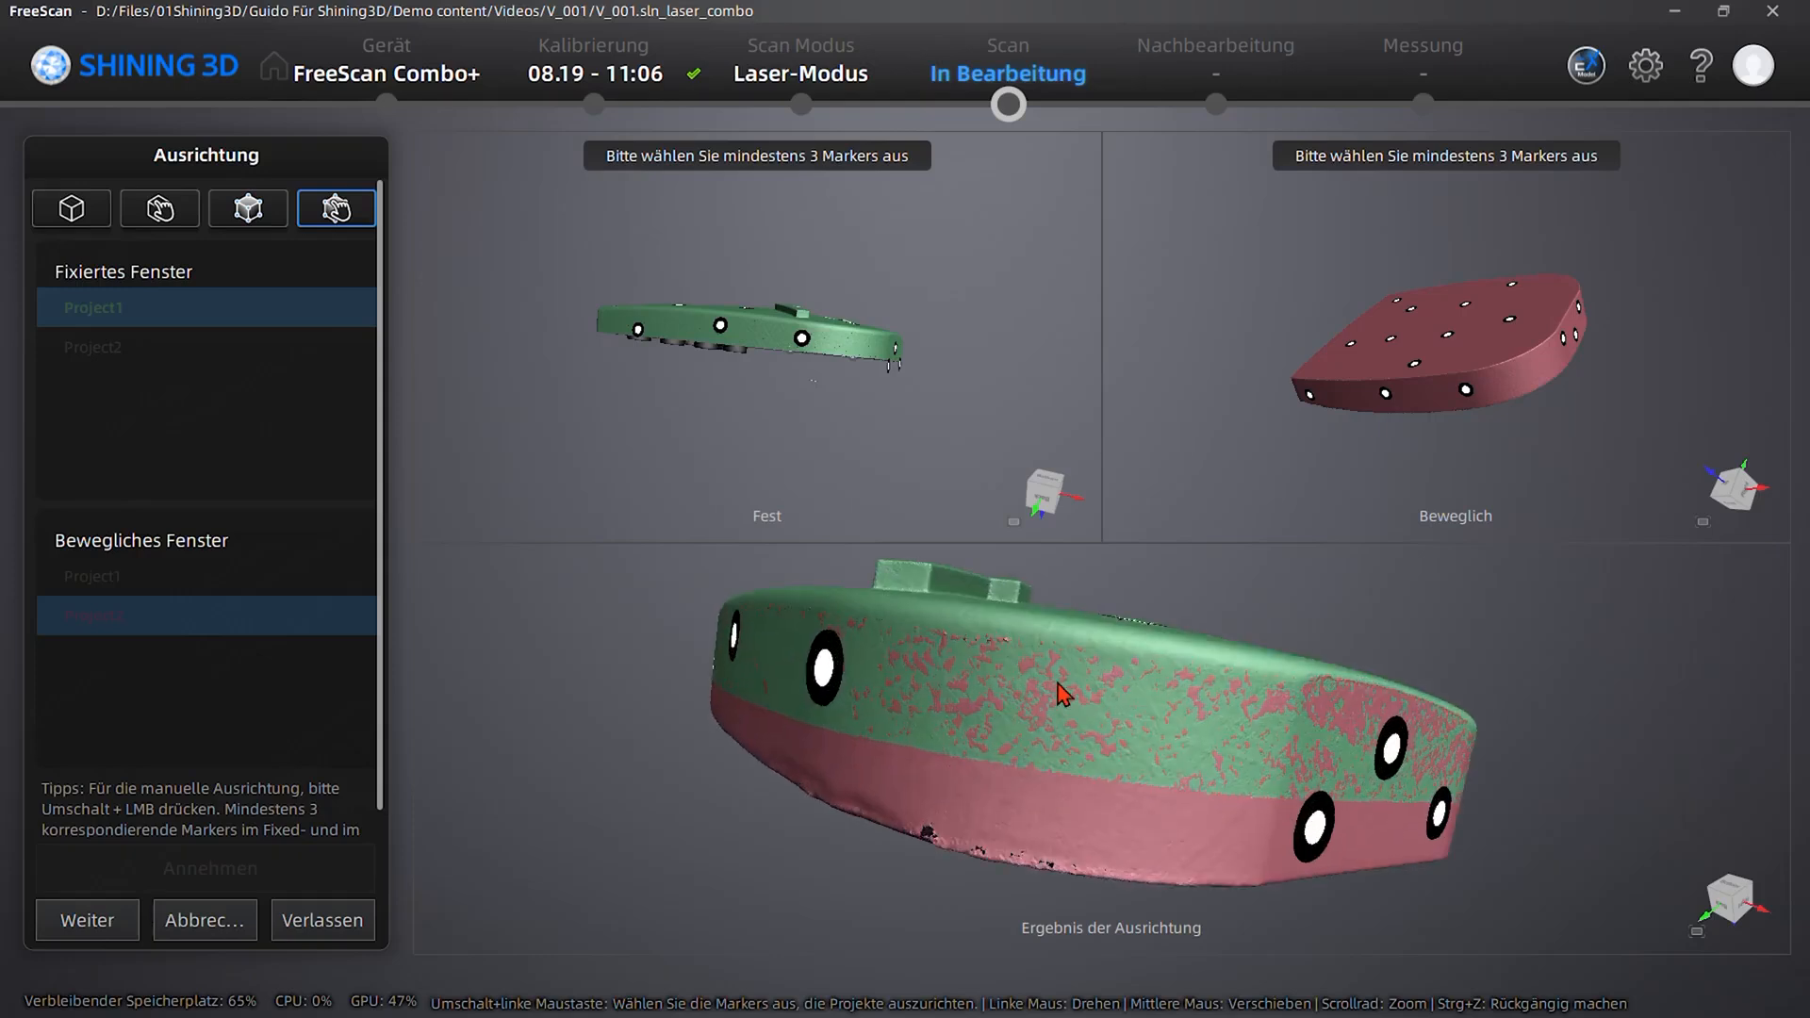
drag(822, 660, 714, 680)
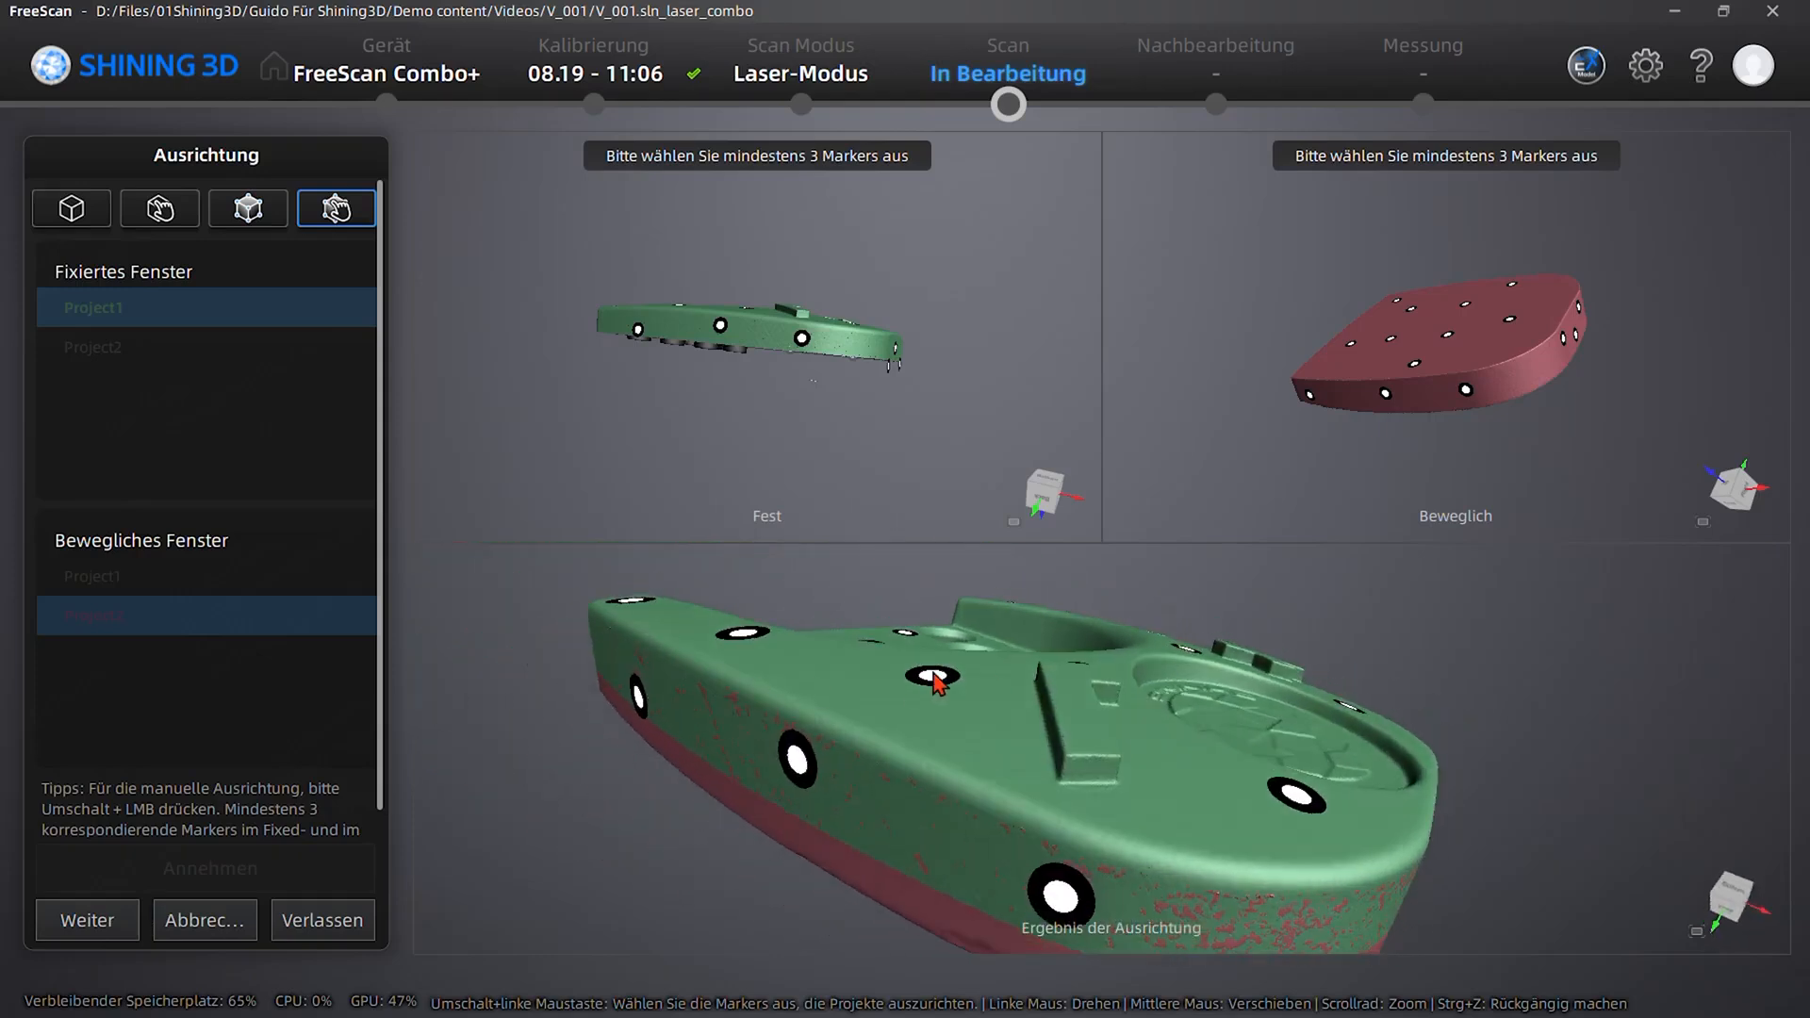
click(342, 932)
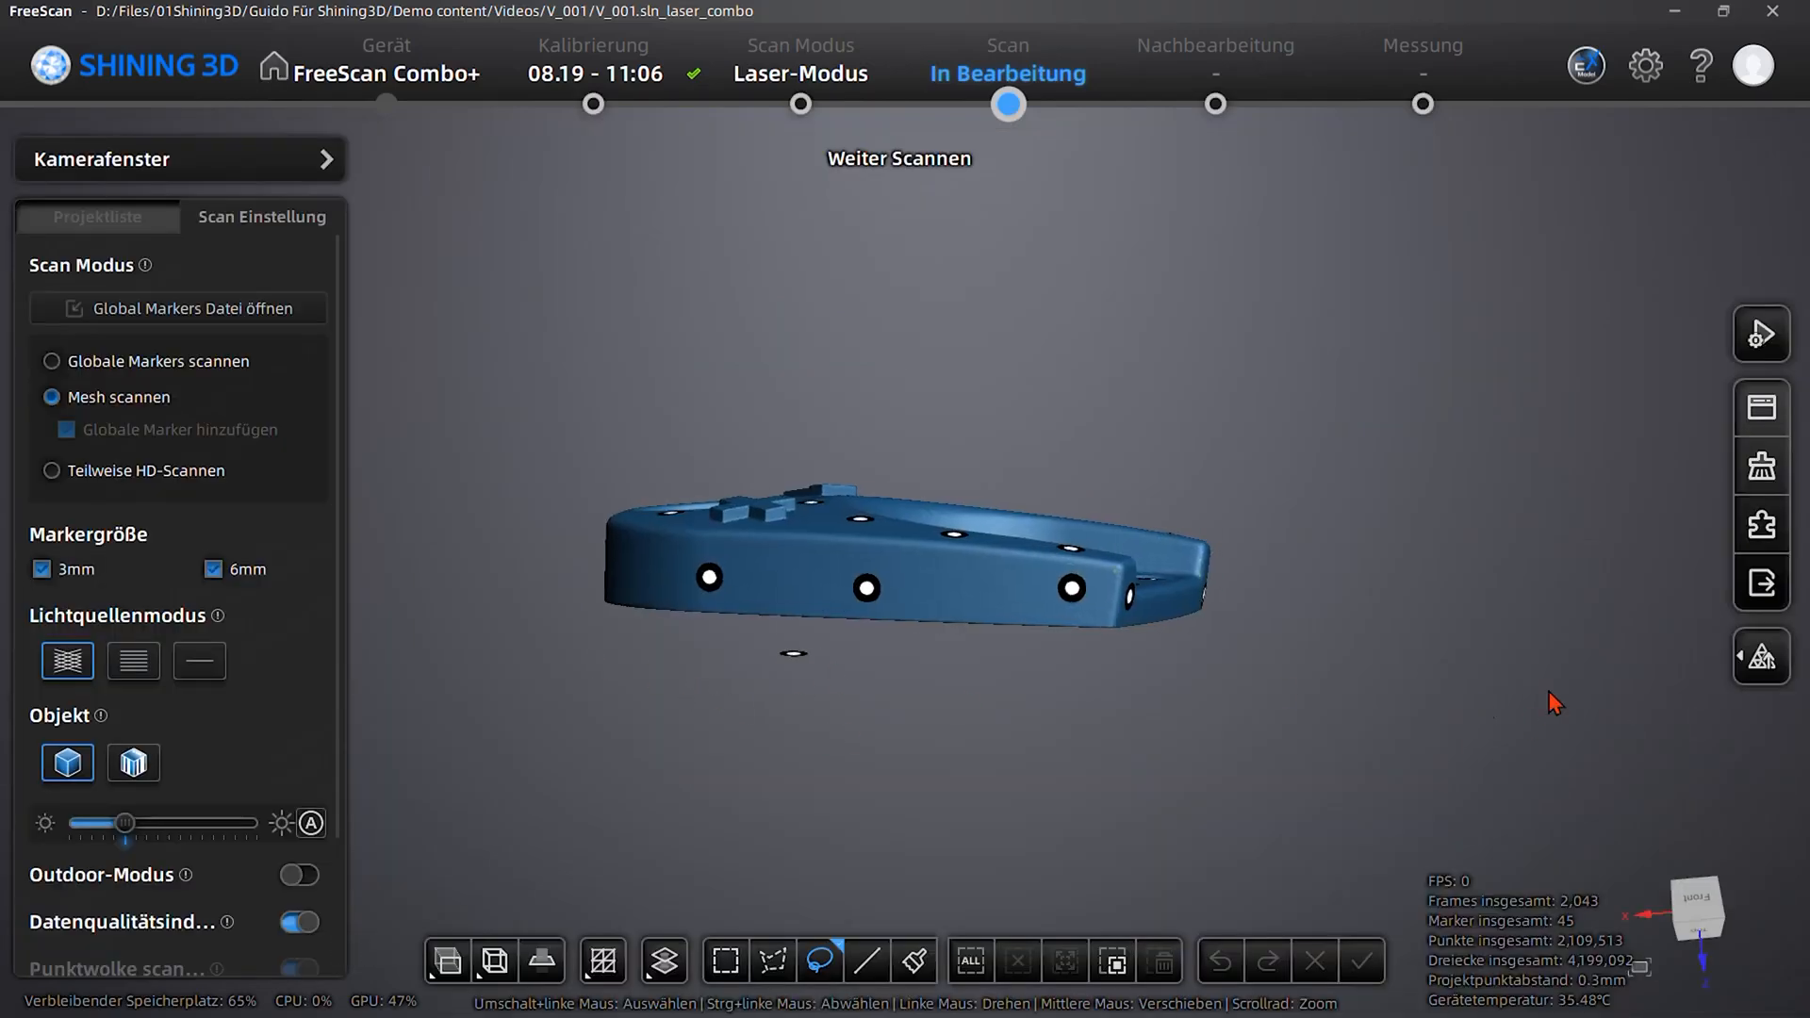
Generate and apply the mesh with Standard optimization, Niedrig smoothing, and small holes and marker holes filled
mouse_move(1739, 657)
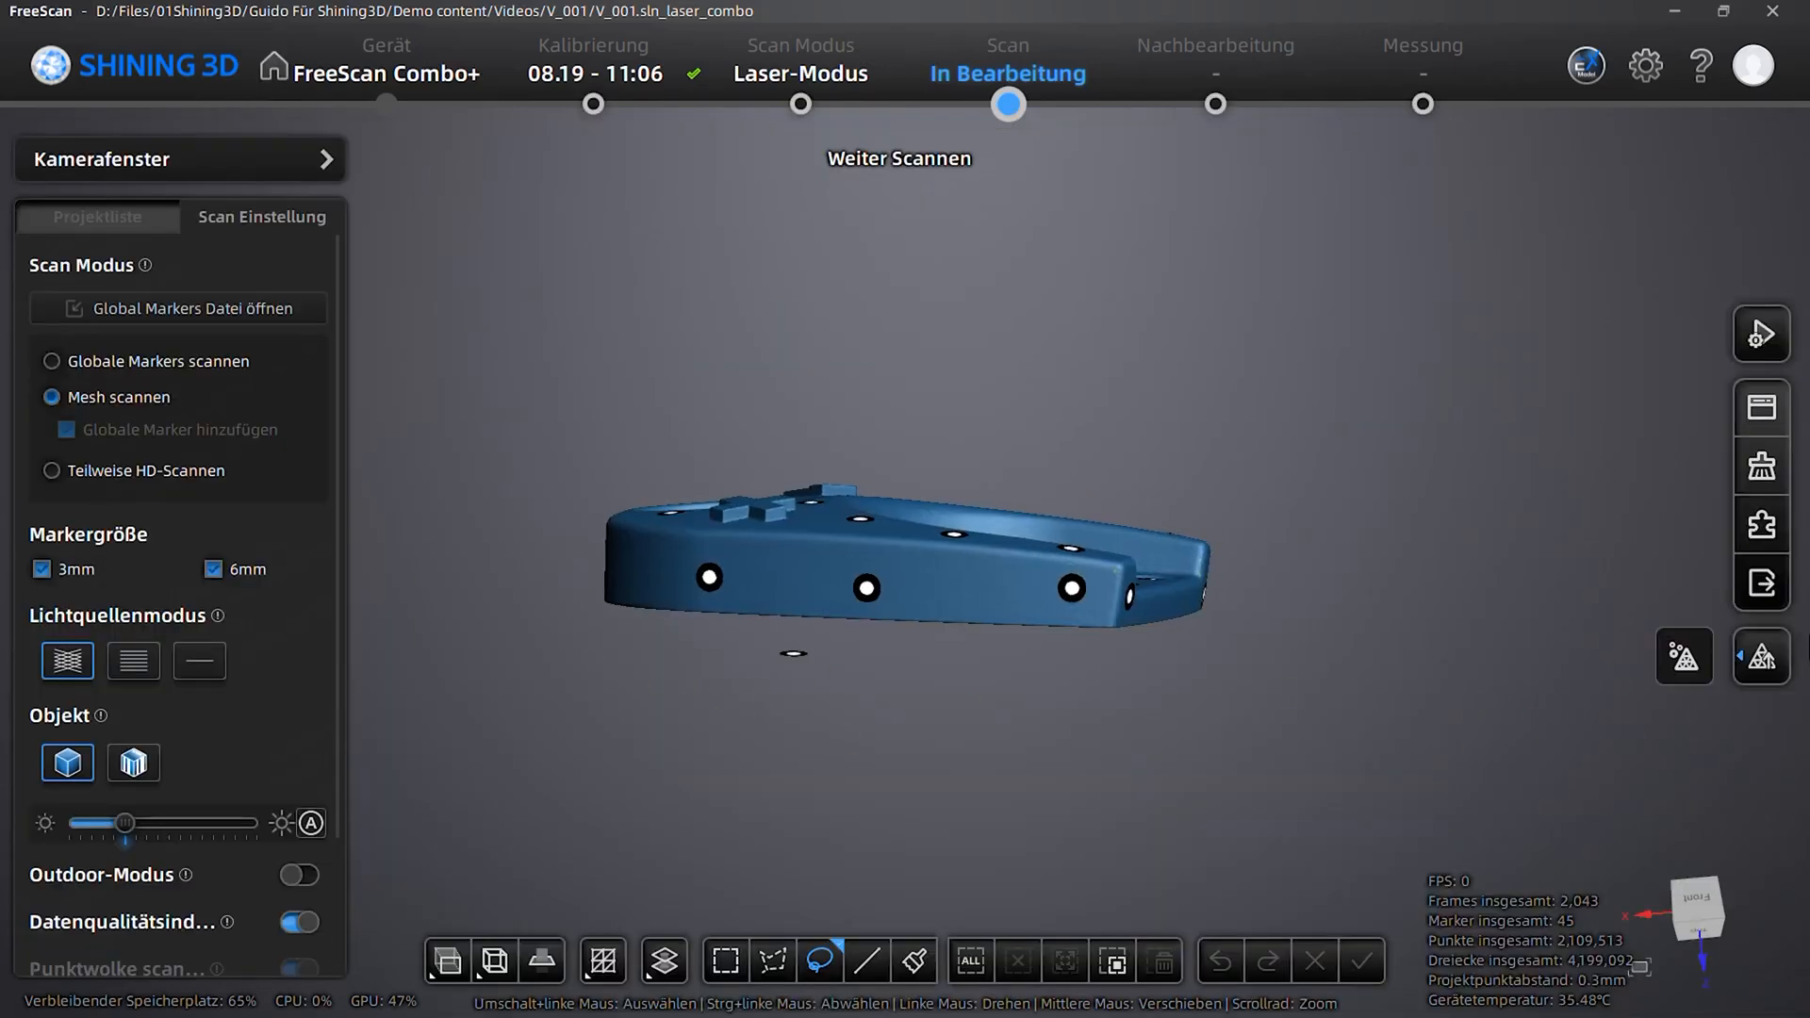
click(1687, 660)
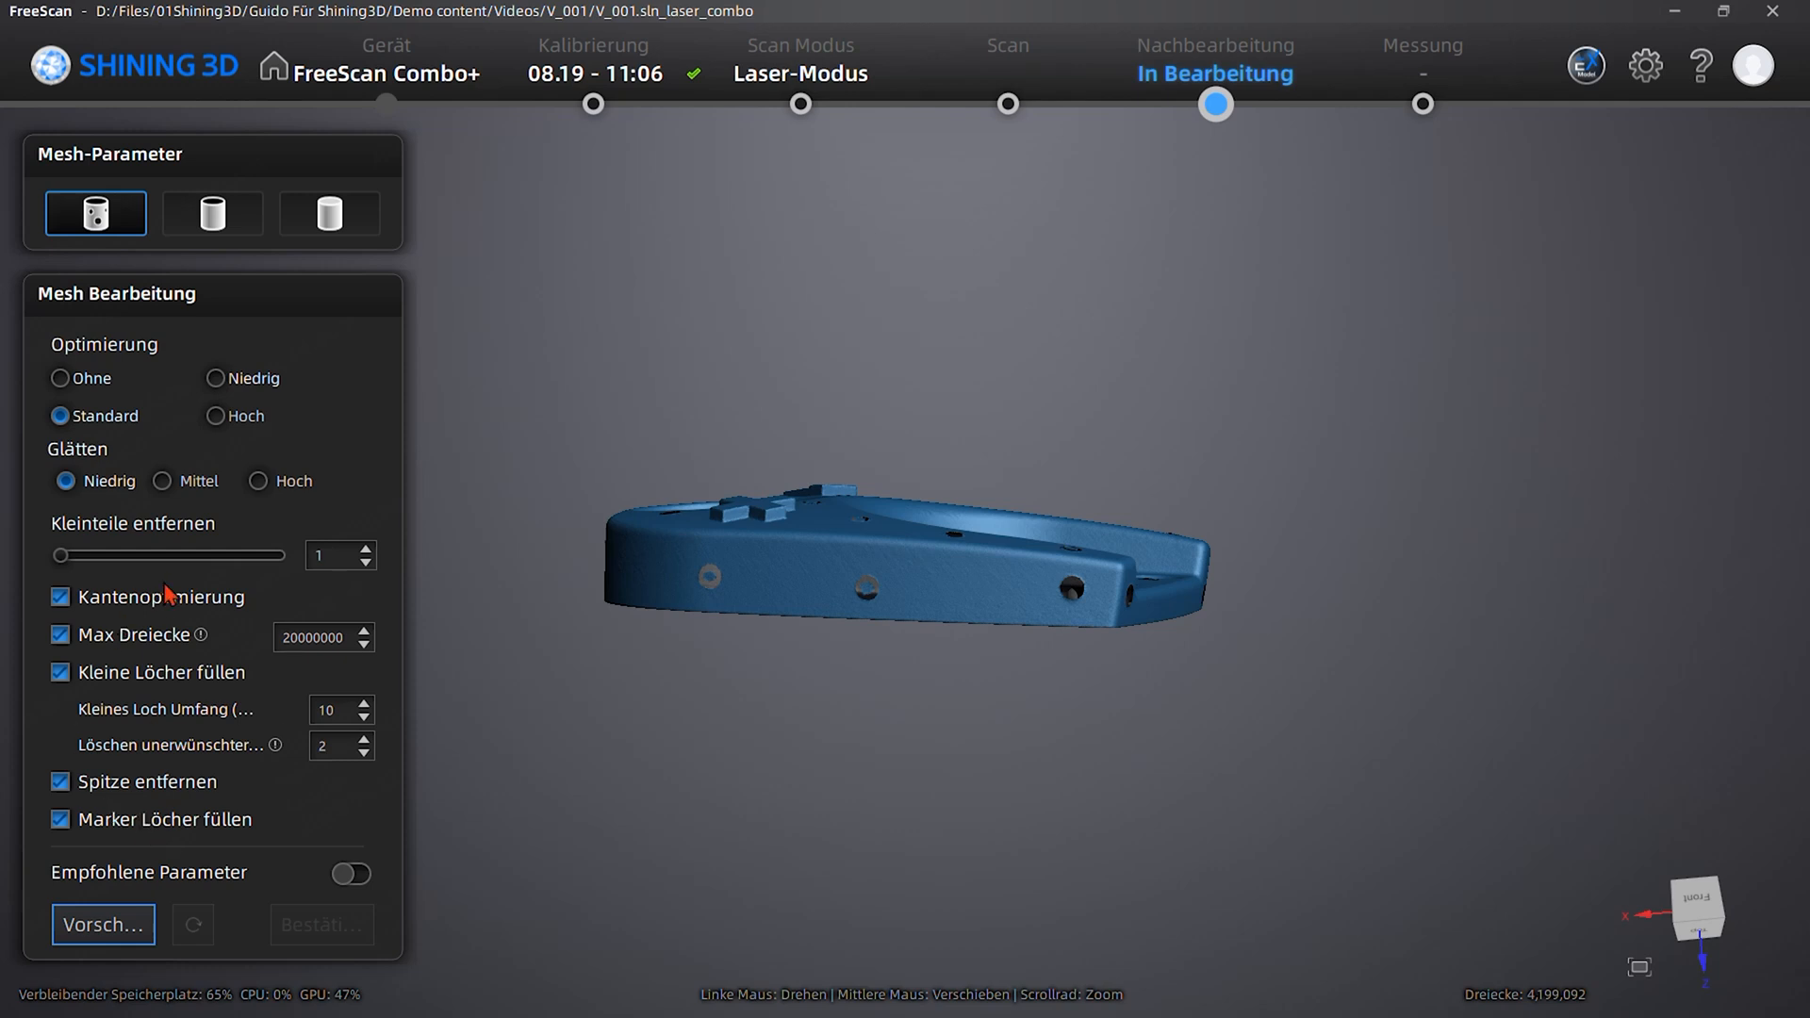
click(111, 928)
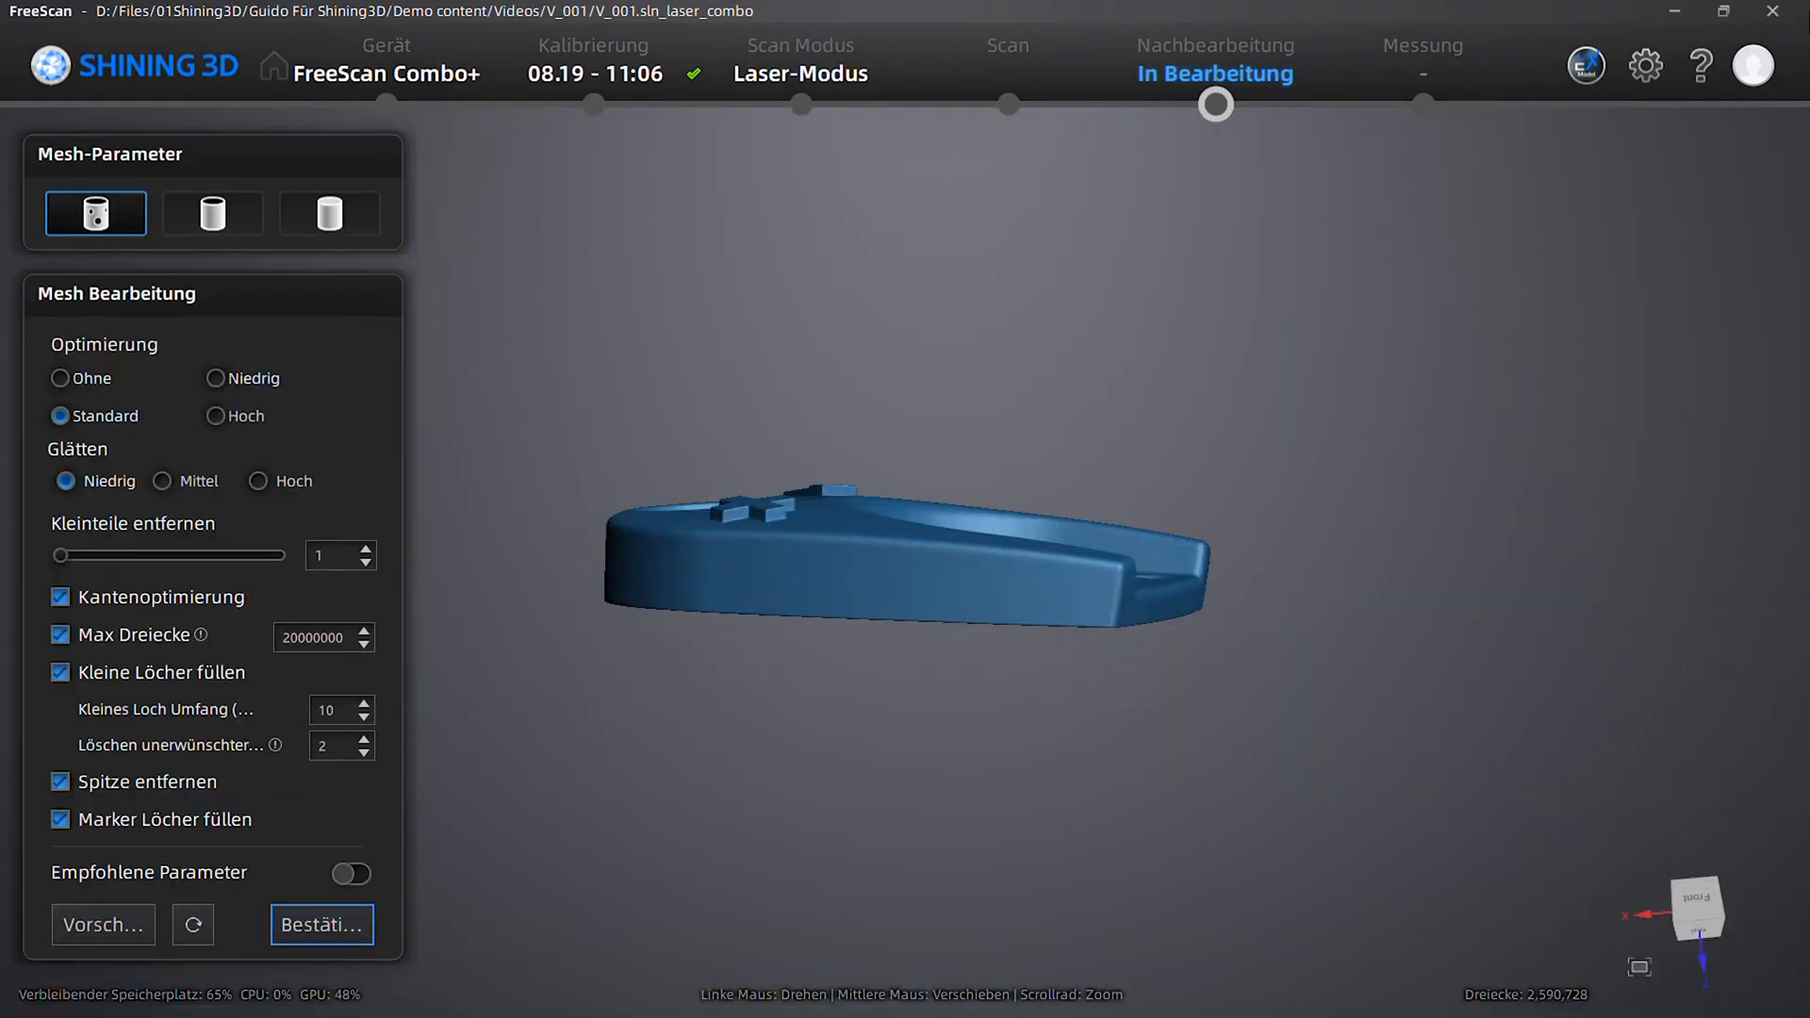
drag(1535, 351, 380, 811)
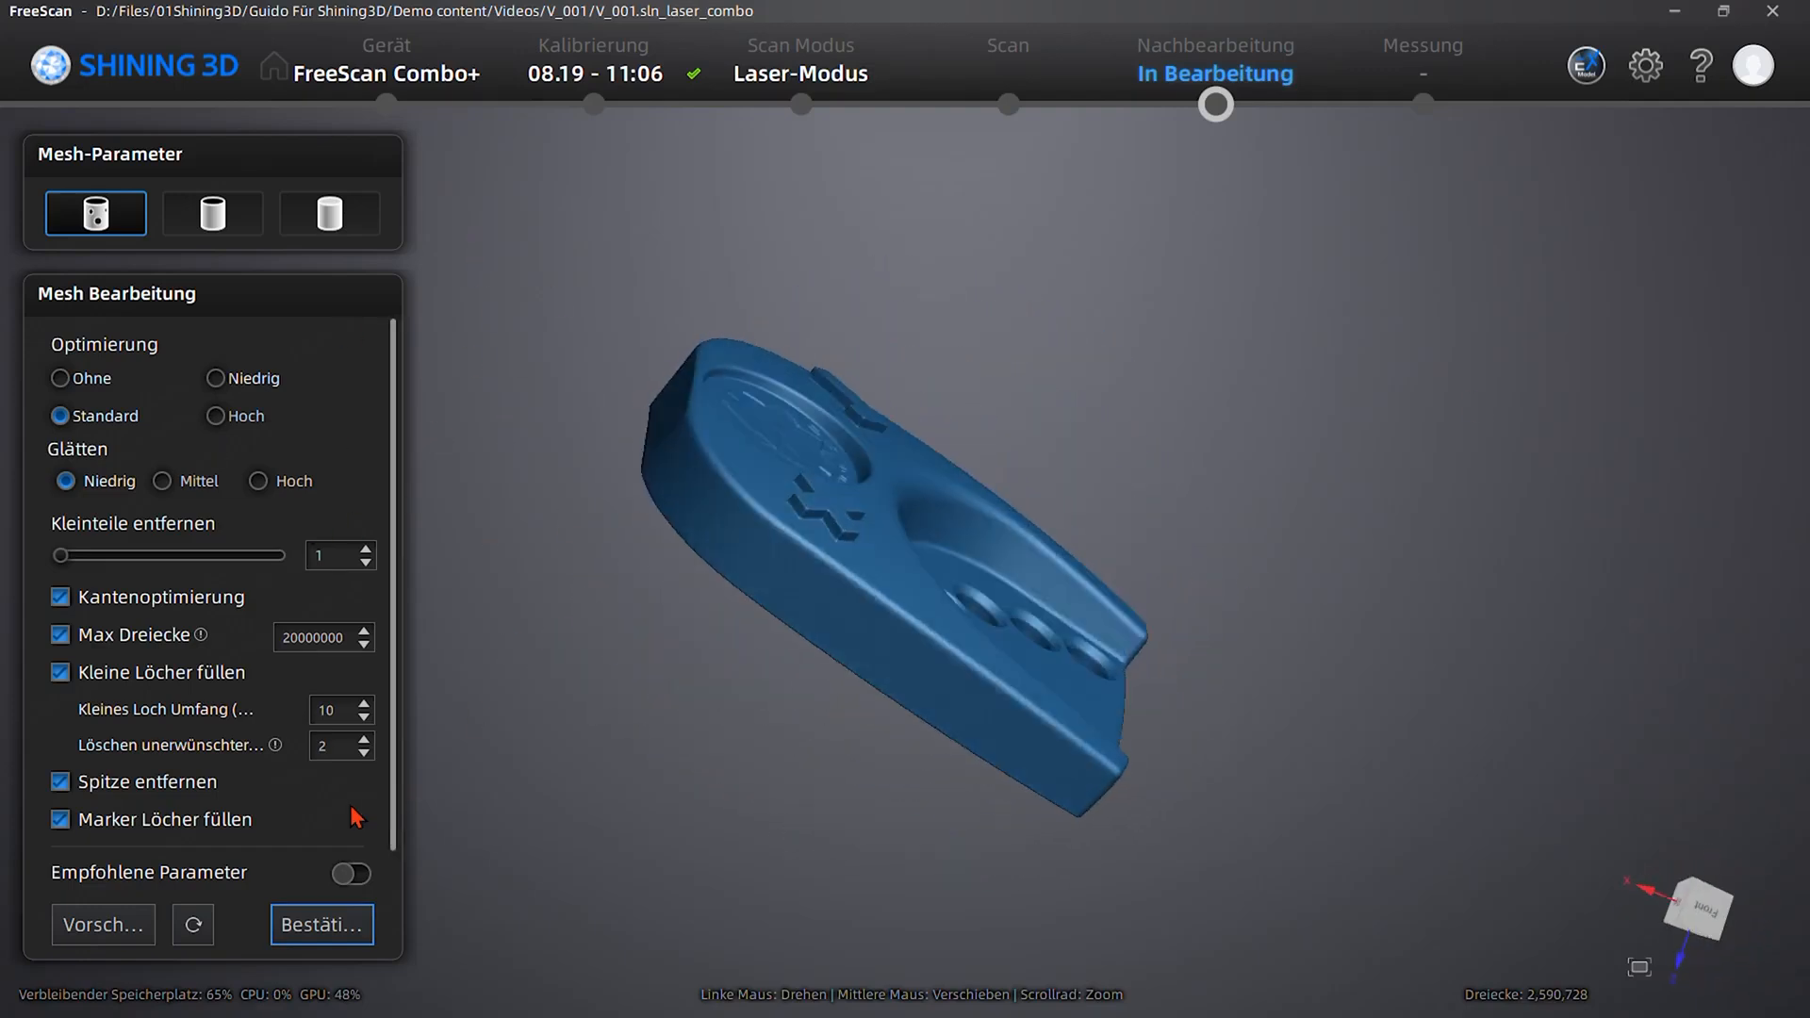
click(363, 938)
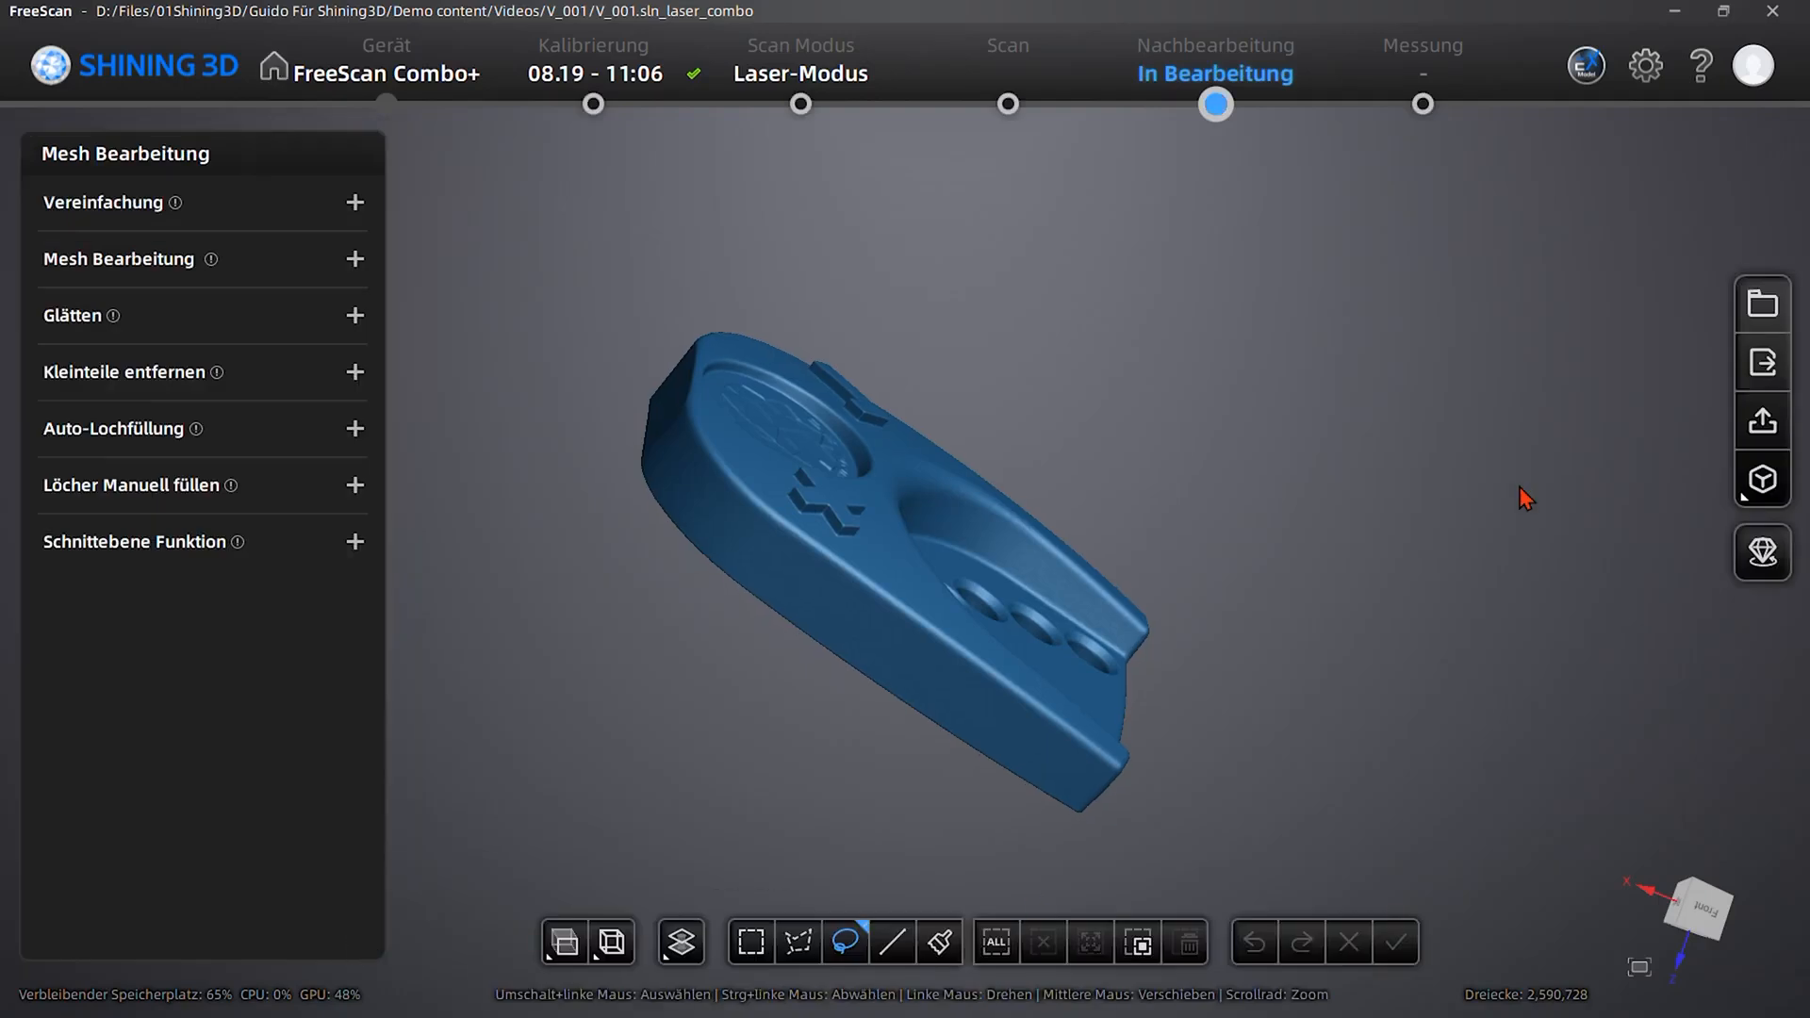
Start saving the finished mesh and choose the Videos folder inside Demo content as the save location
click(1759, 380)
click(840, 573)
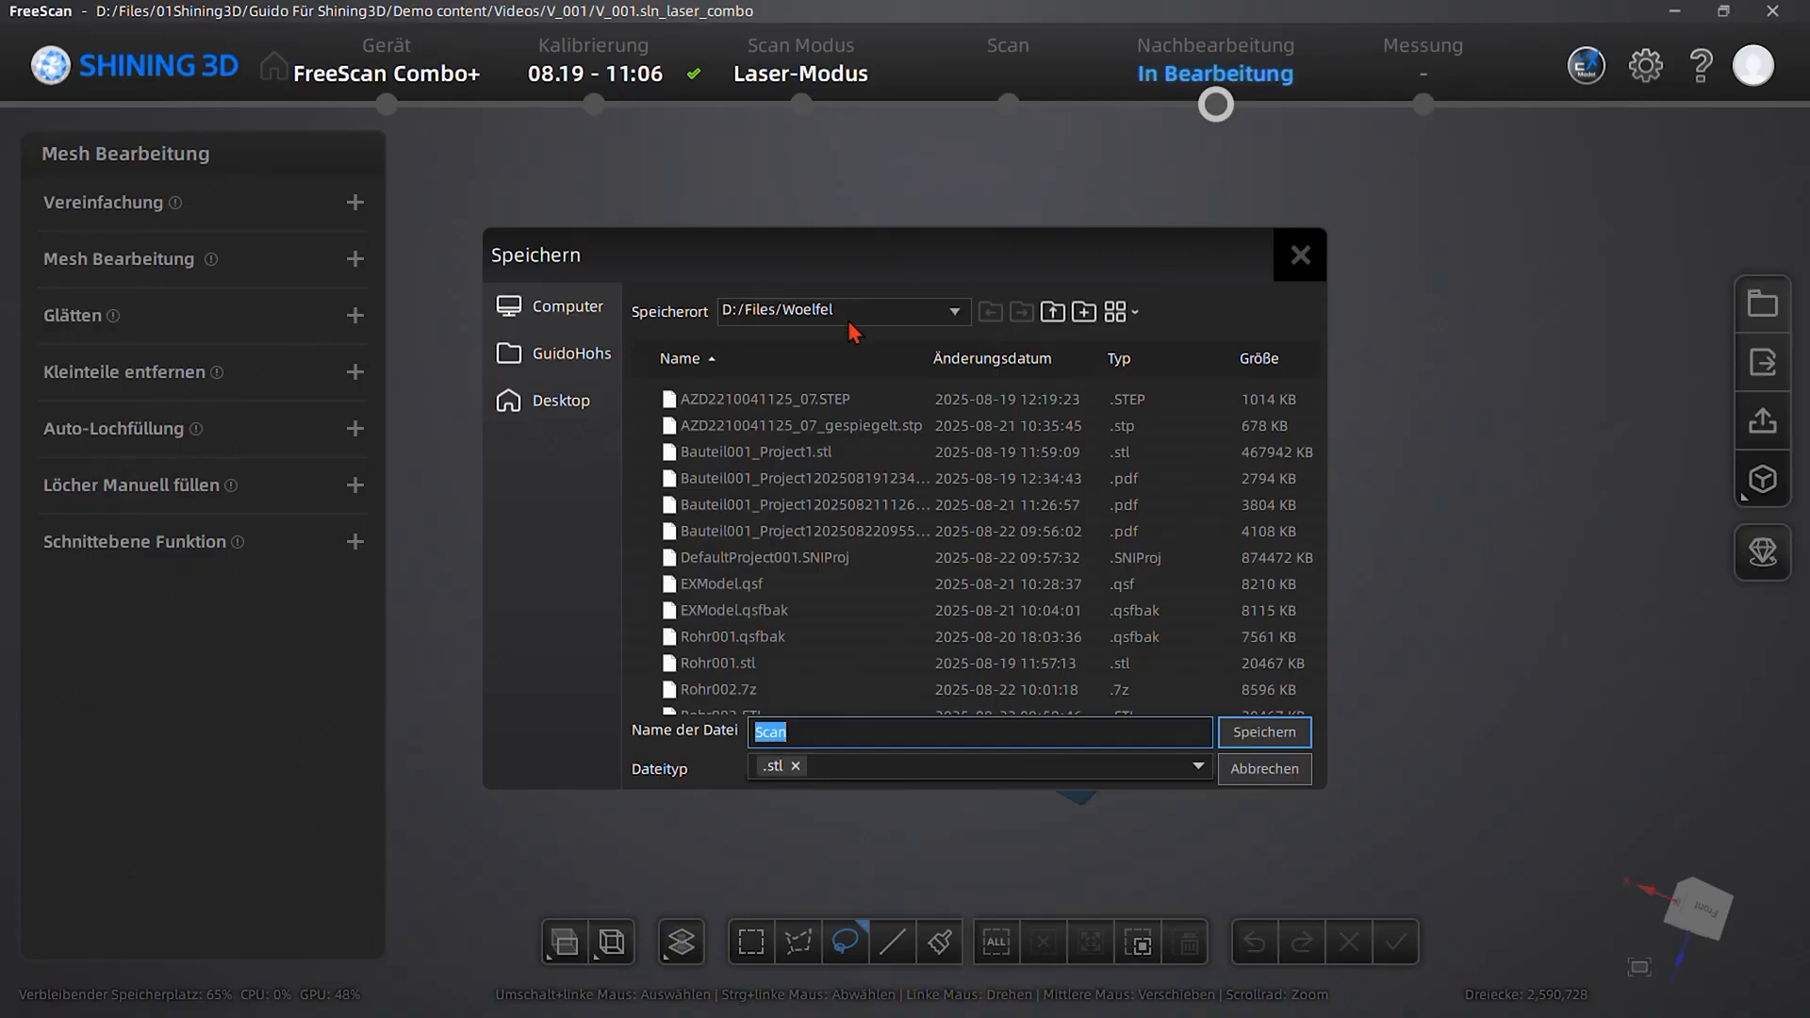
click(954, 317)
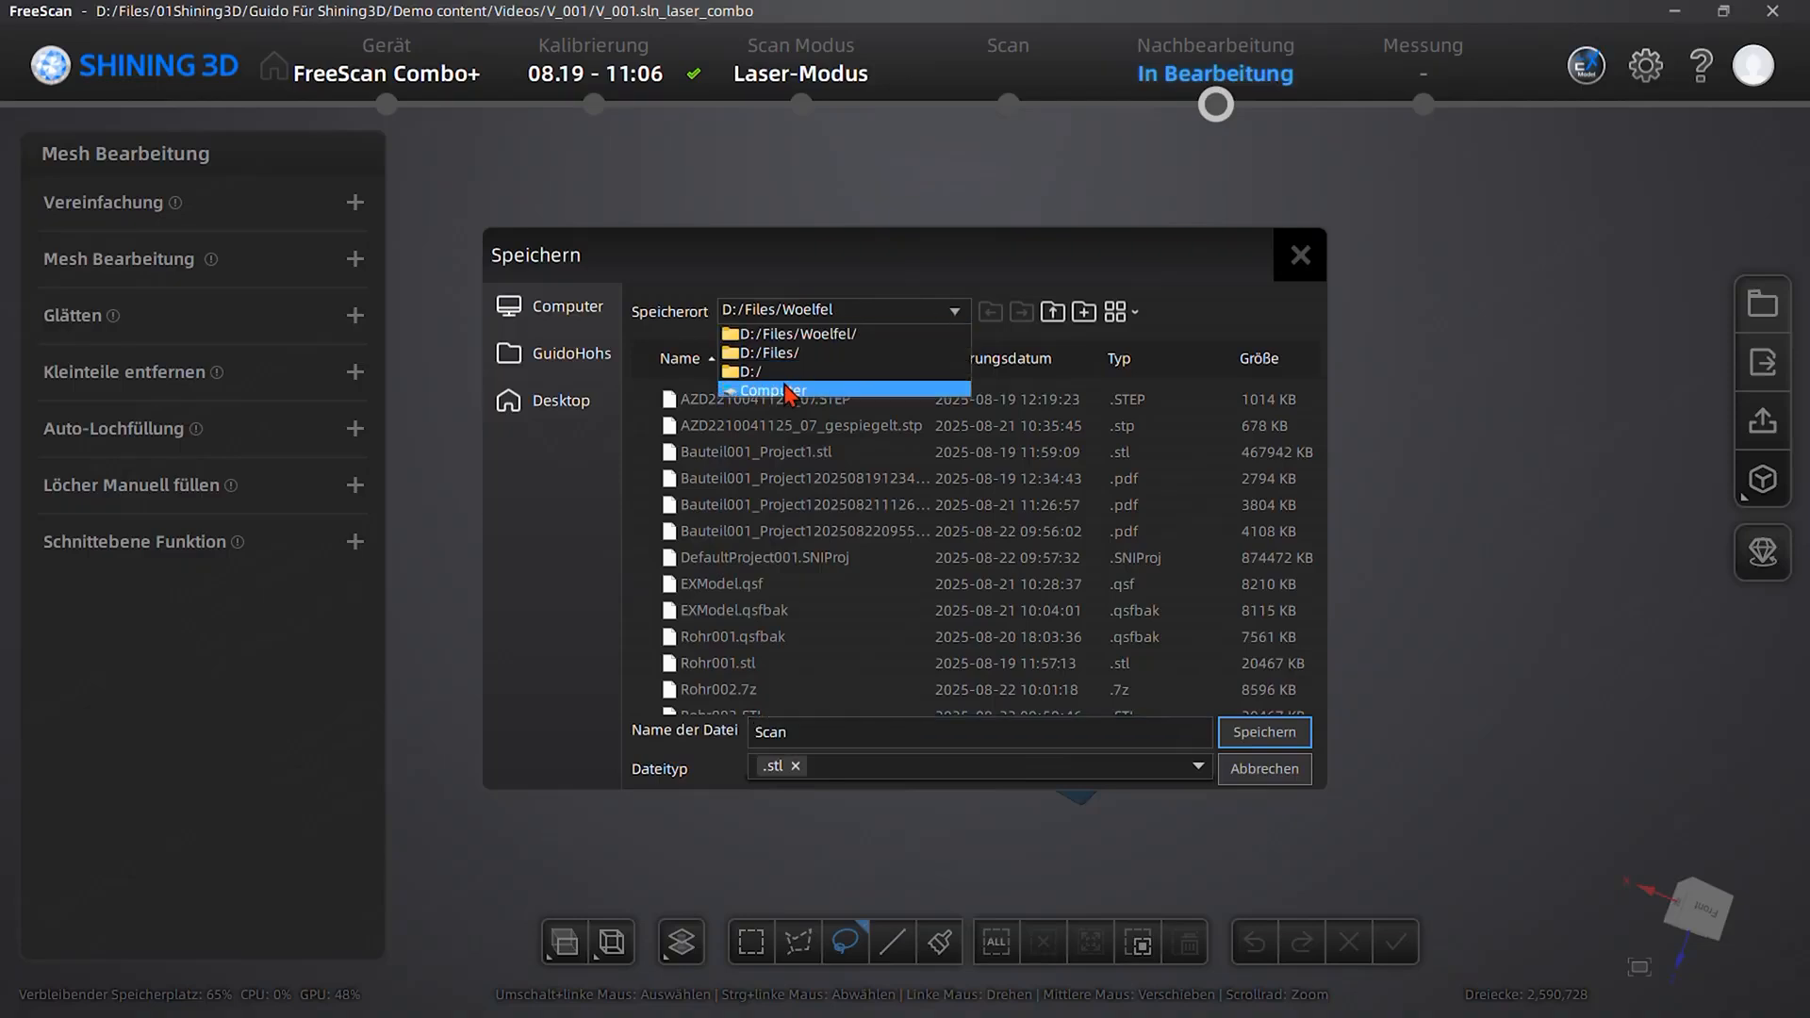
click(790, 355)
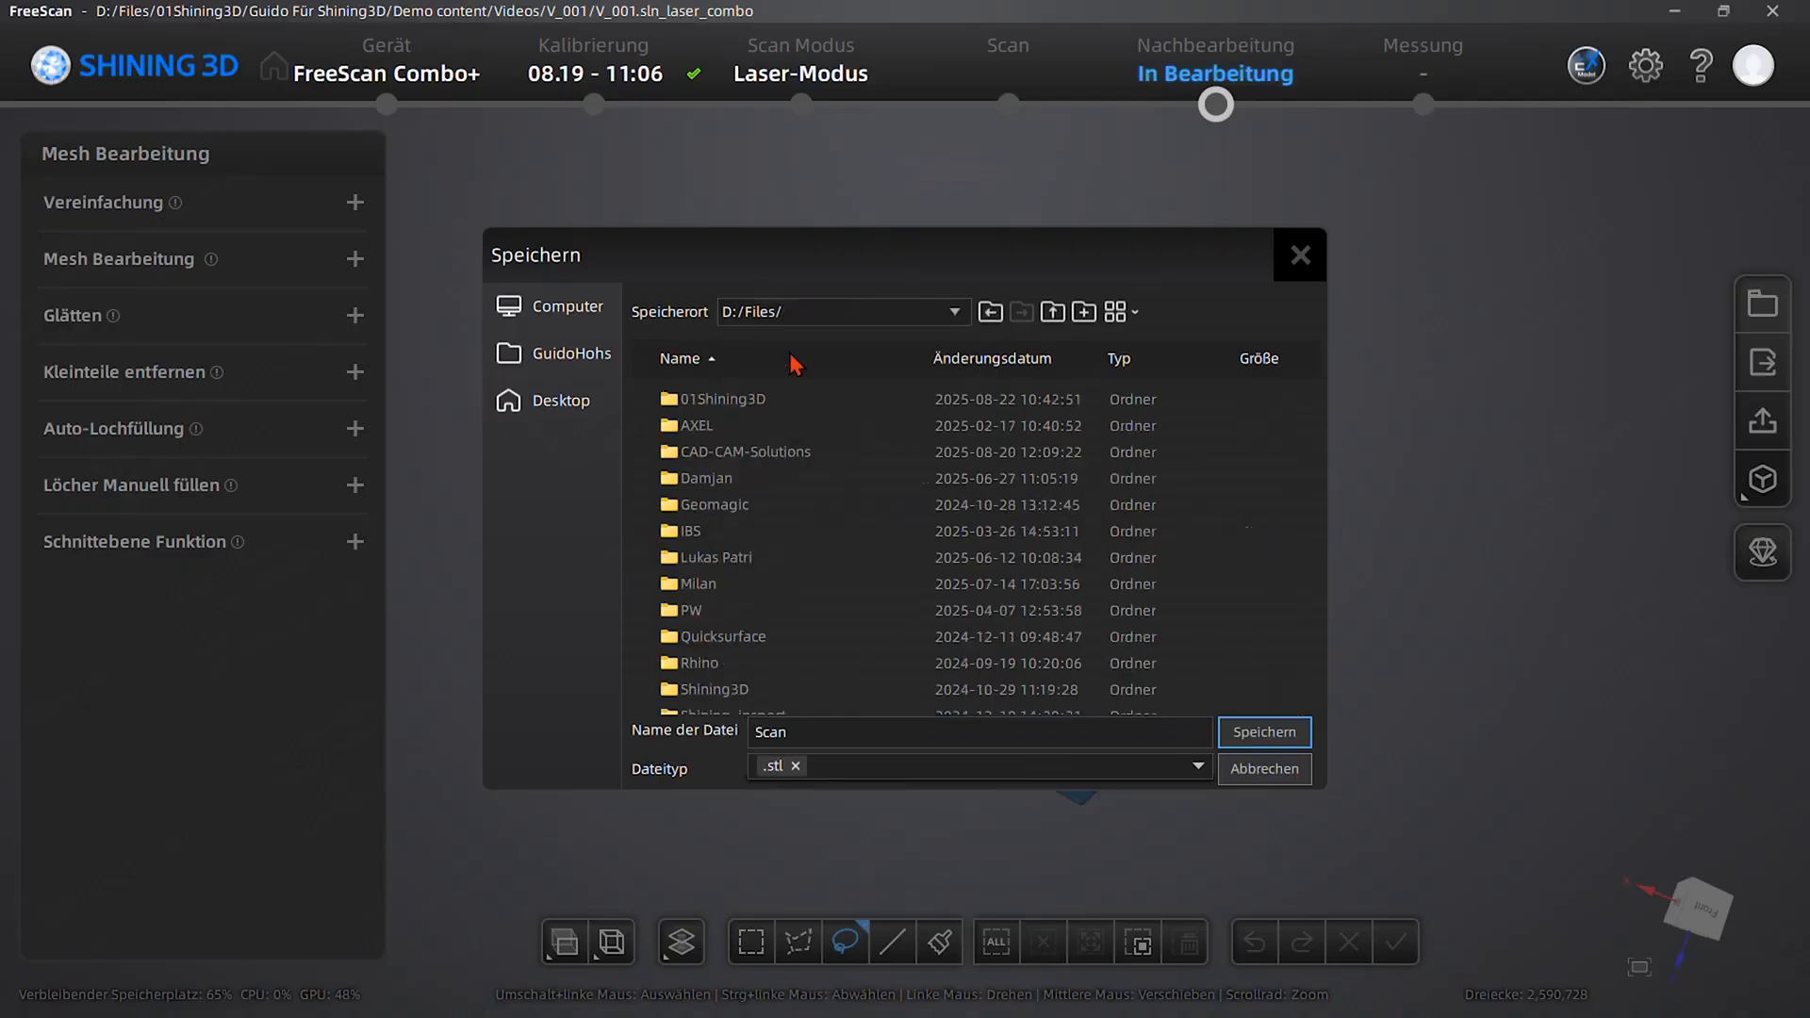
double_click(745, 401)
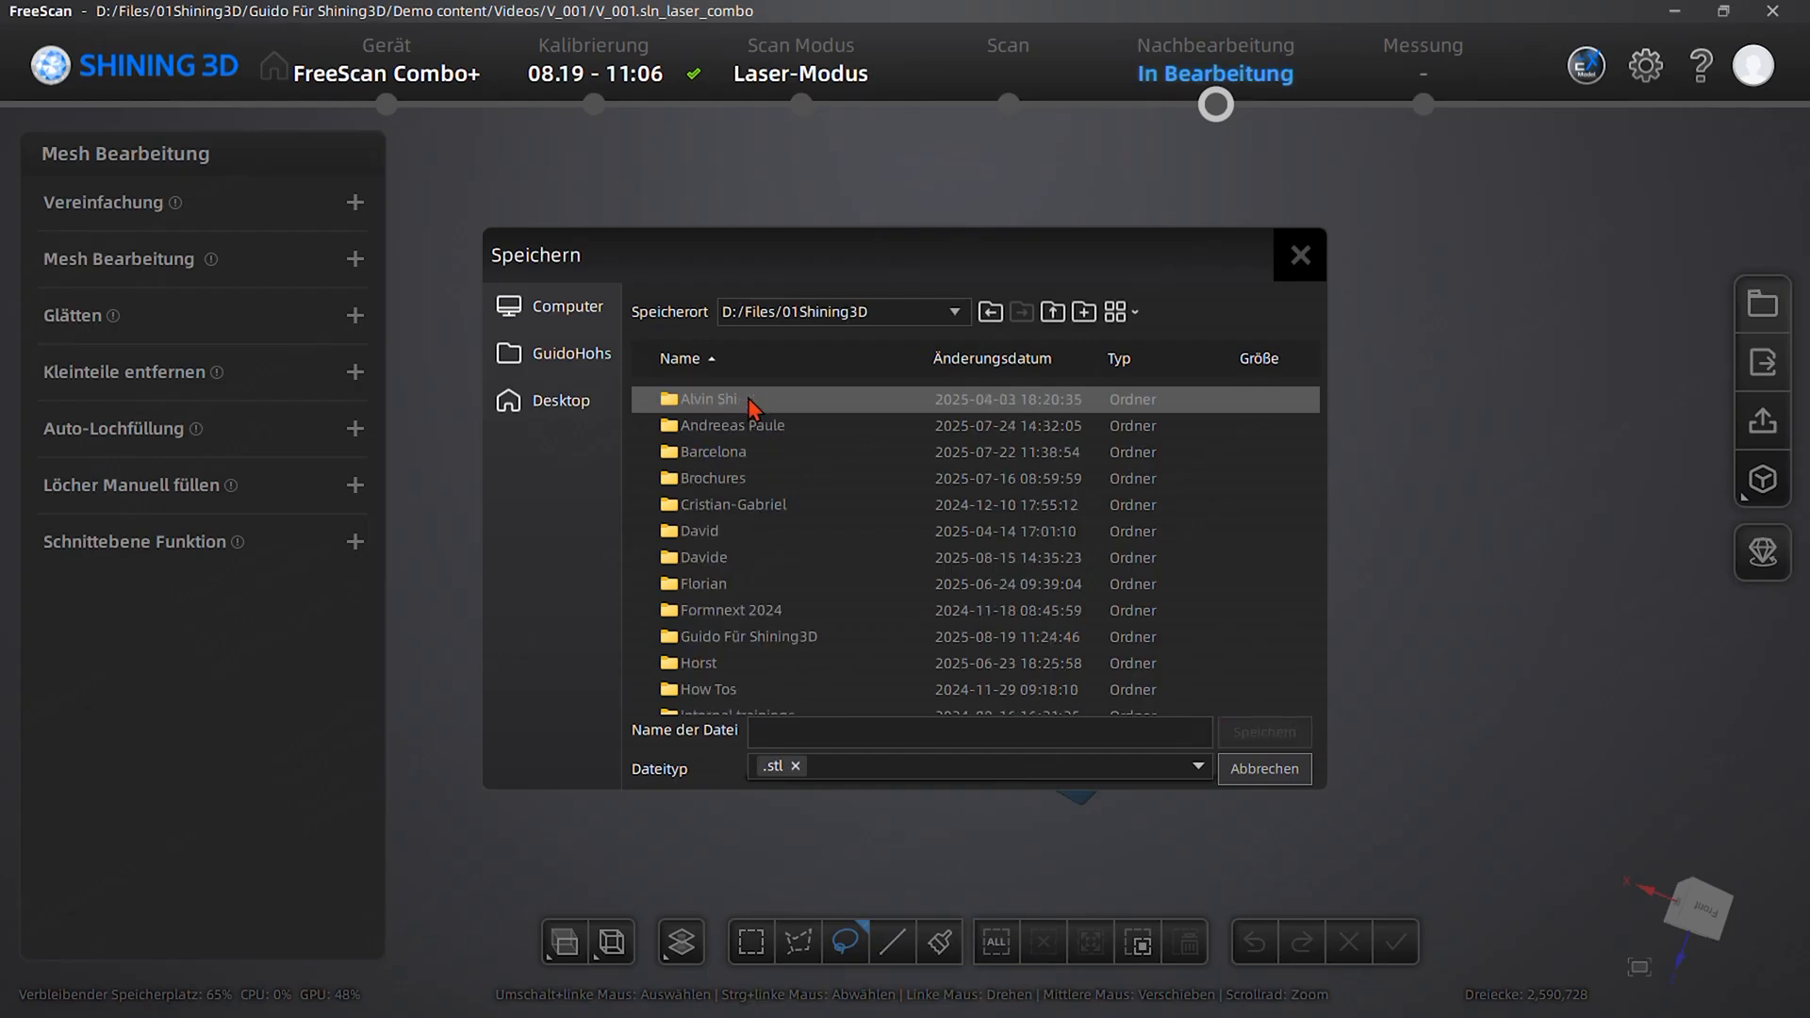
double_click(754, 636)
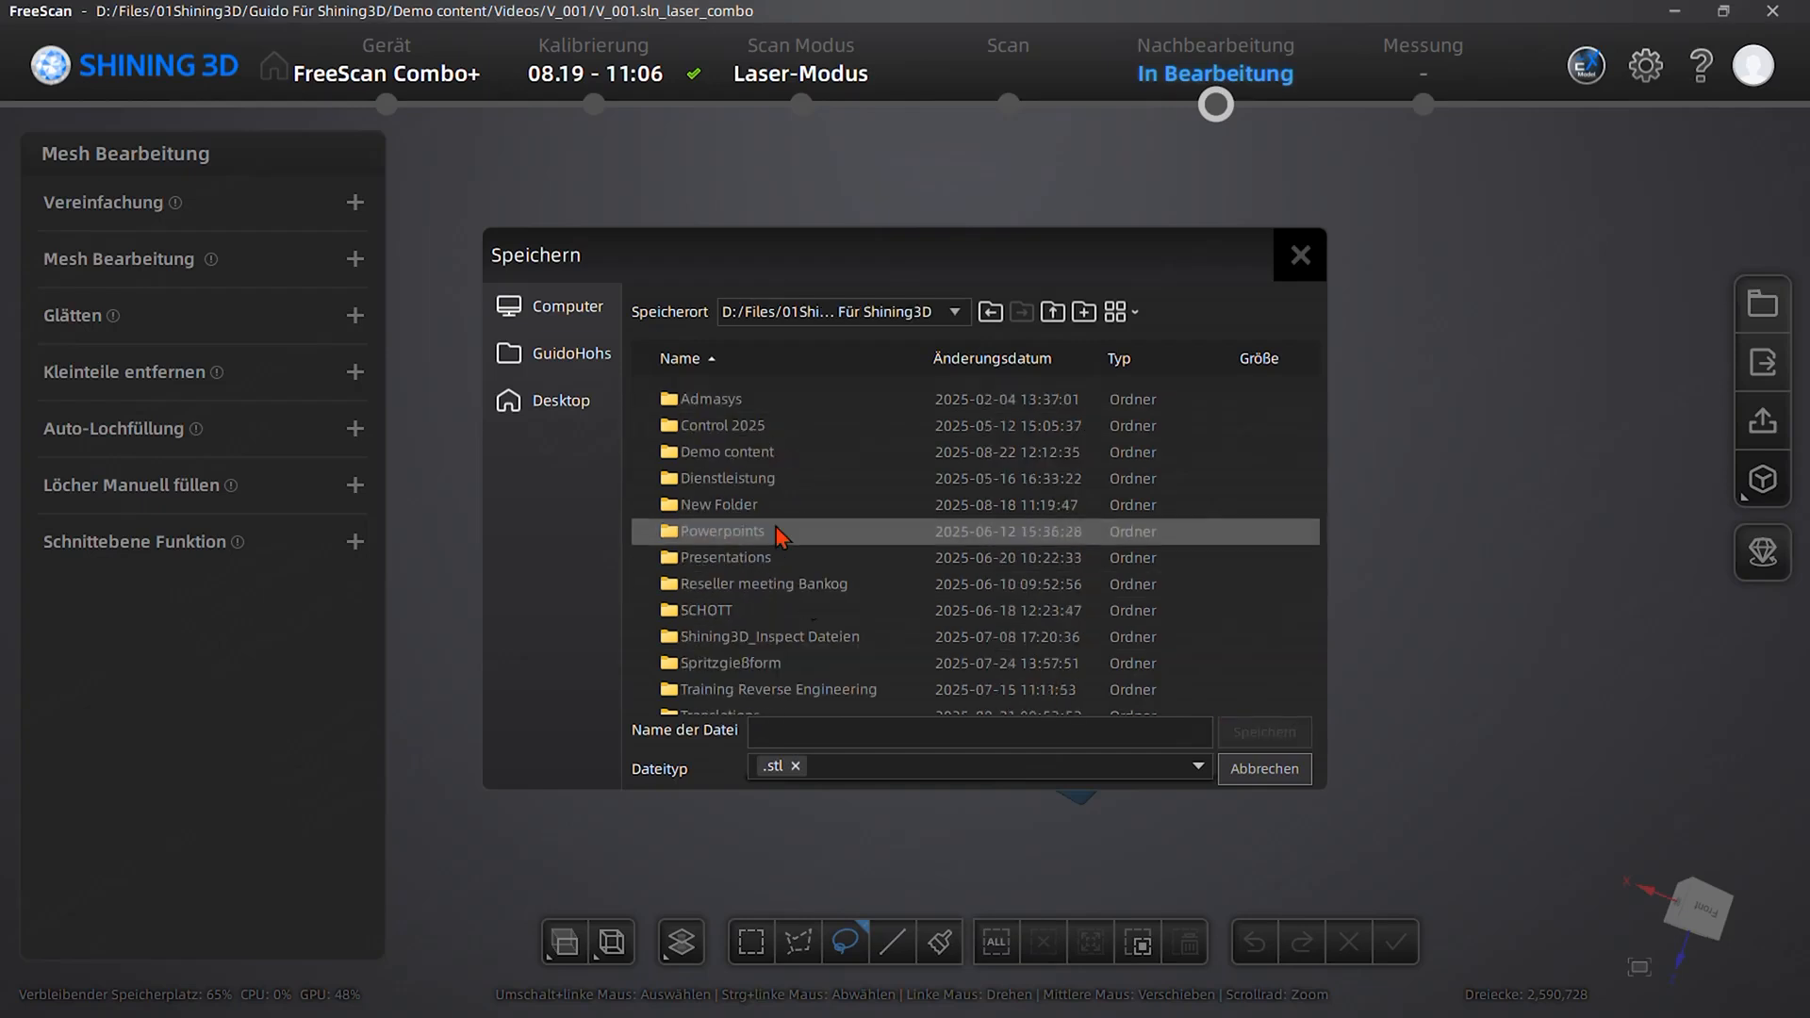
double_click(790, 457)
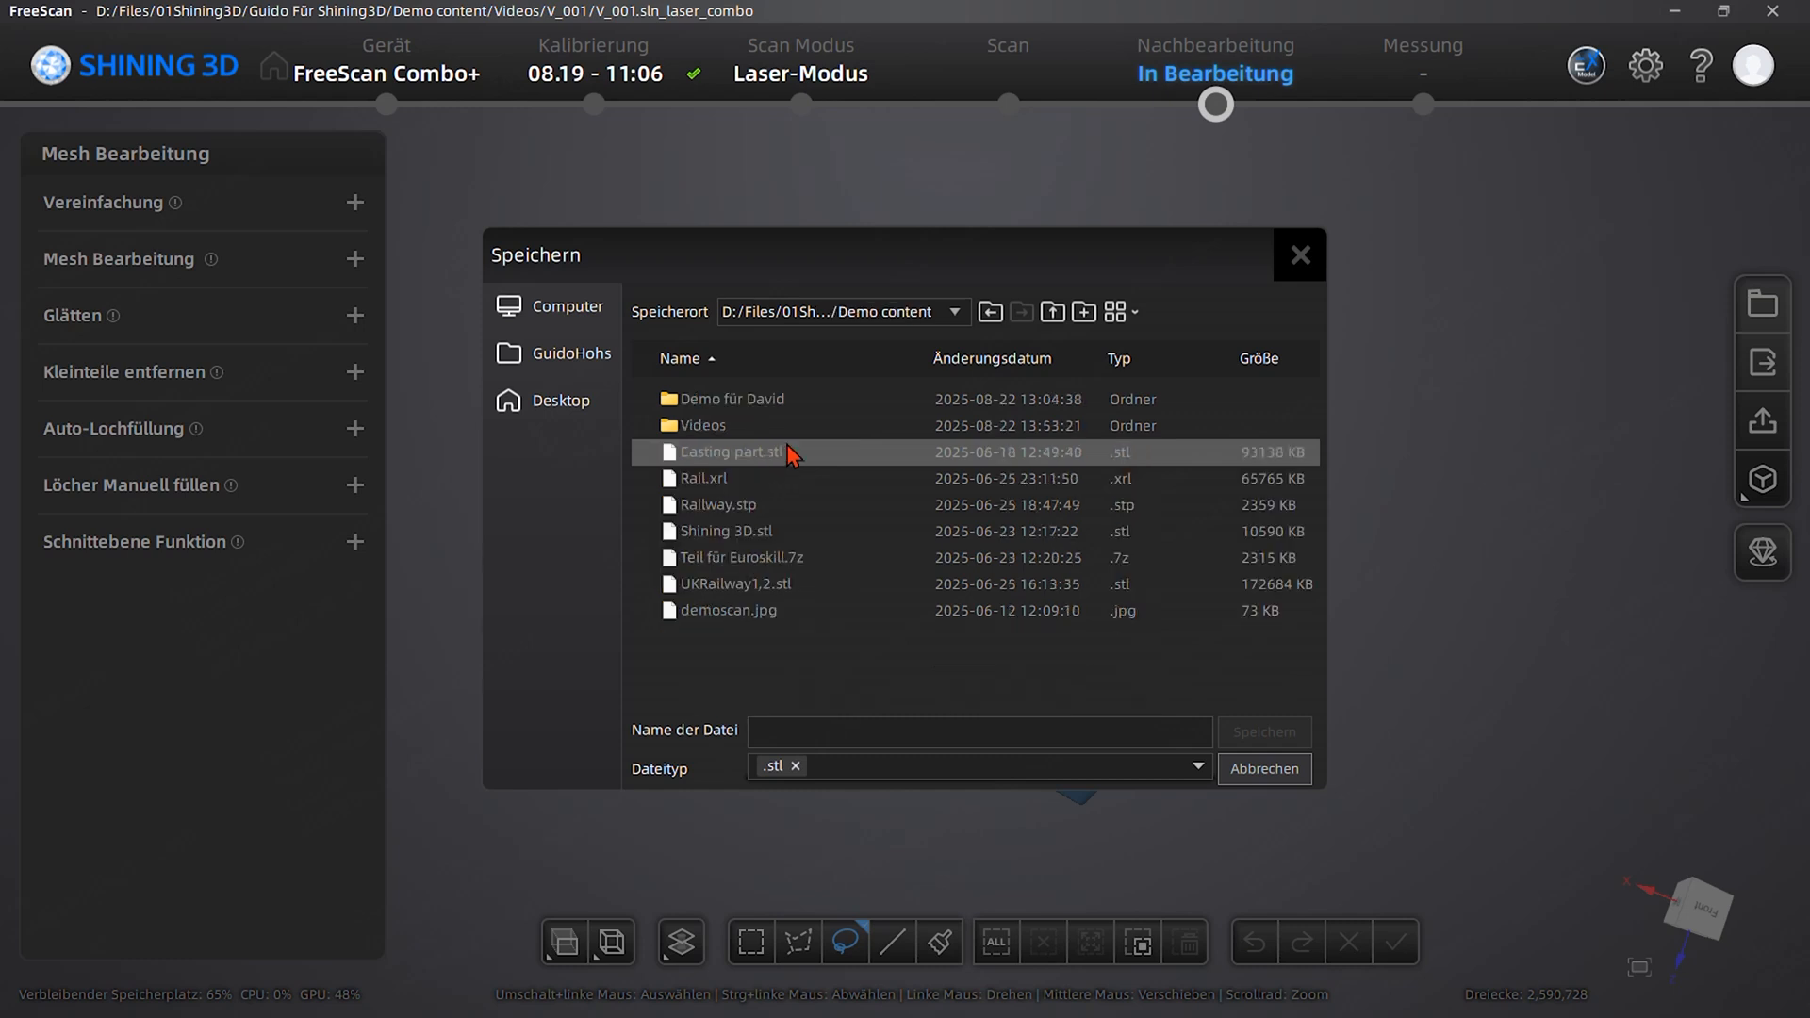
click(789, 431)
double_click(794, 433)
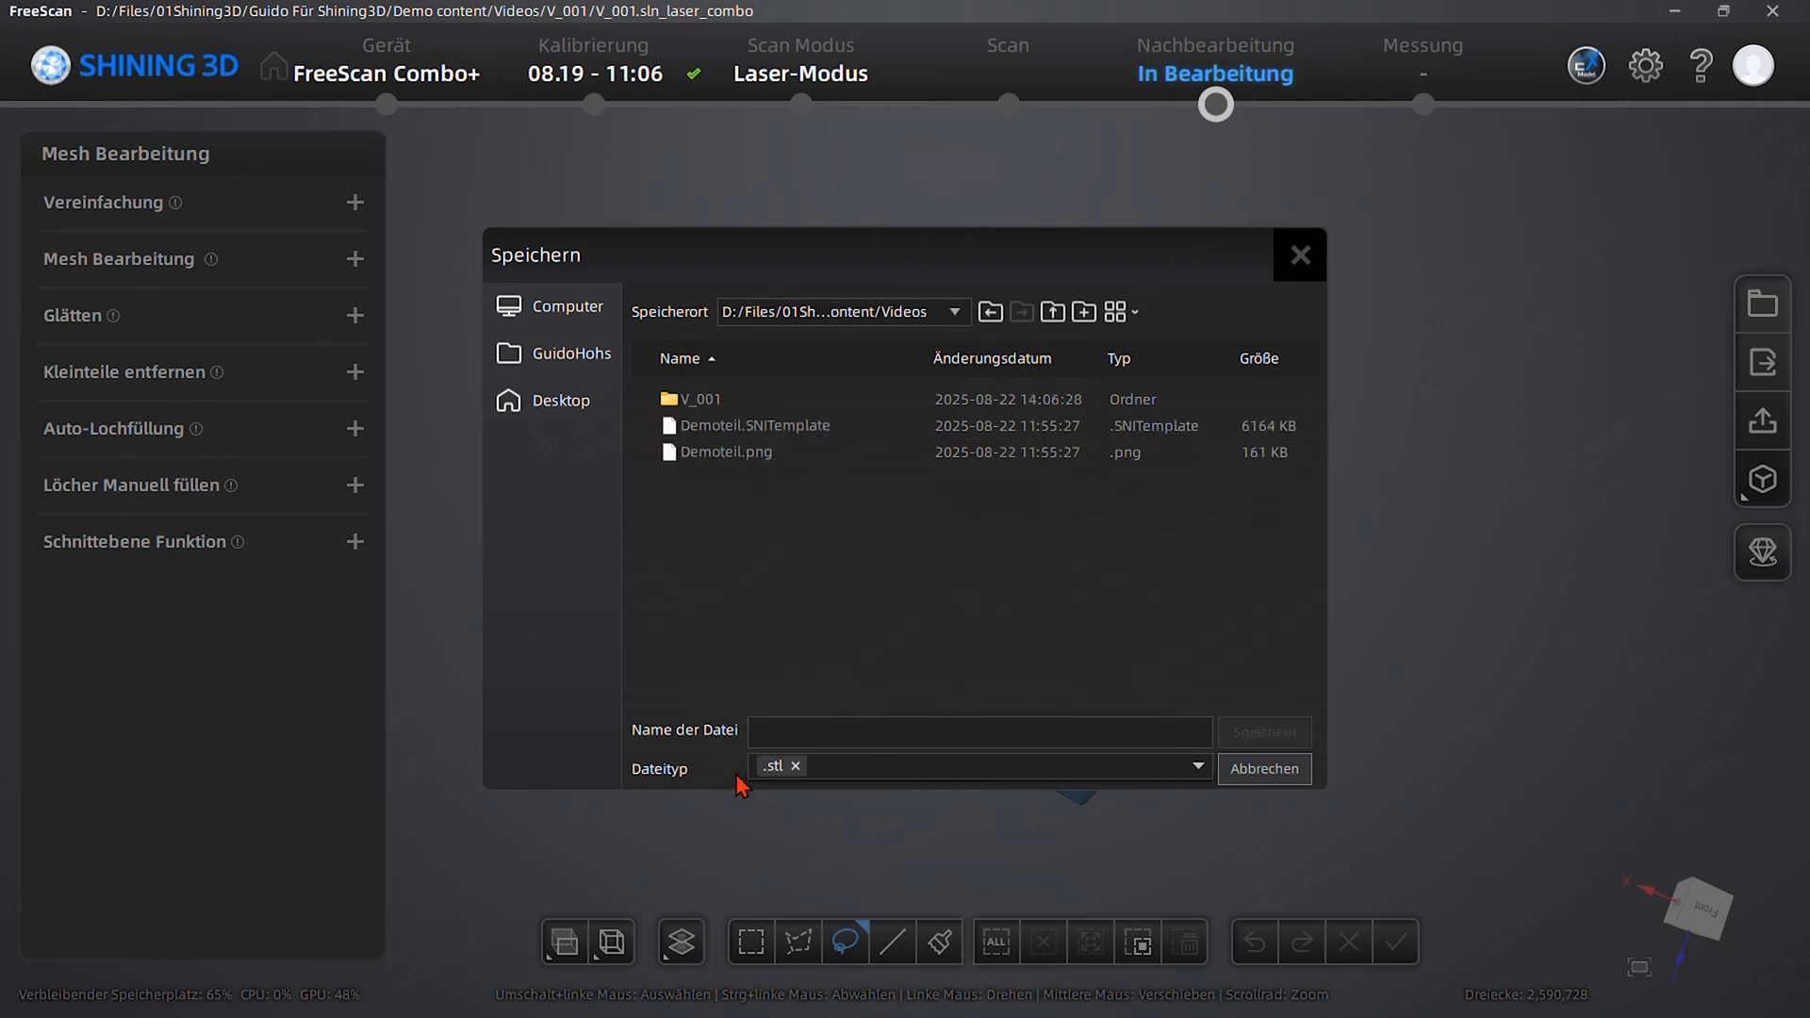
Name the file testfile and save the mesh in STL format
click(795, 730)
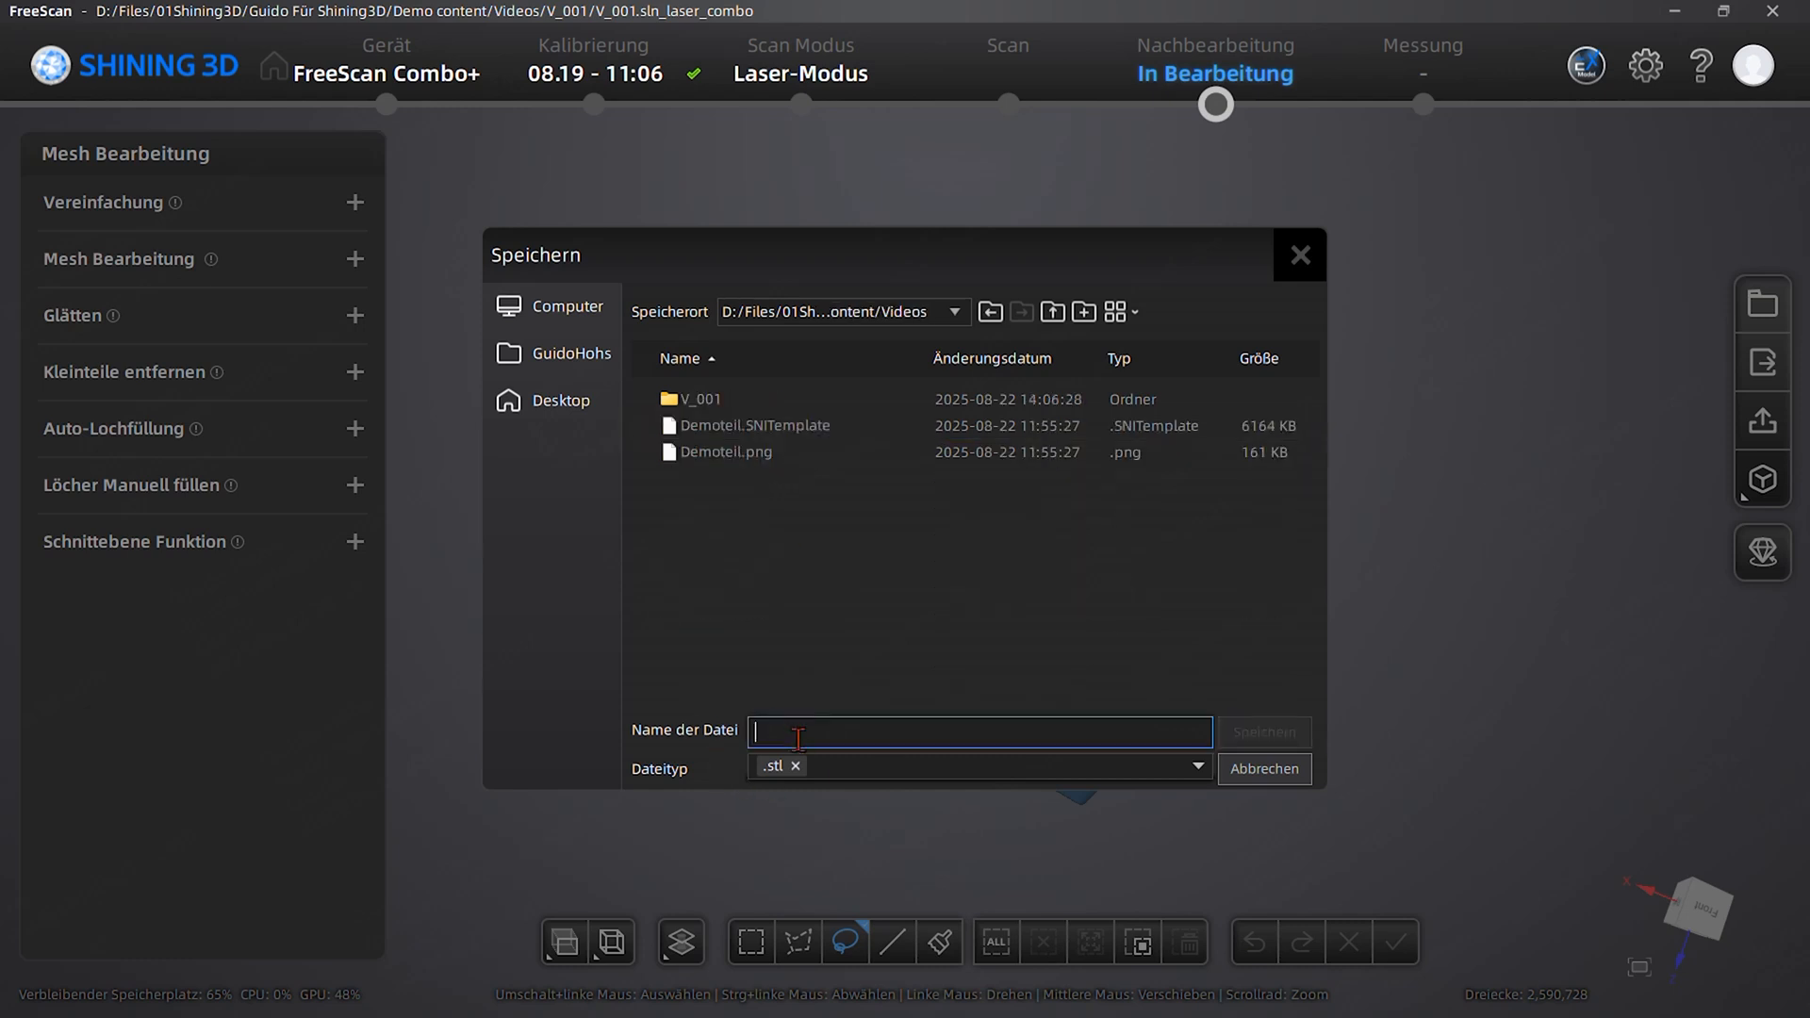
text(e)
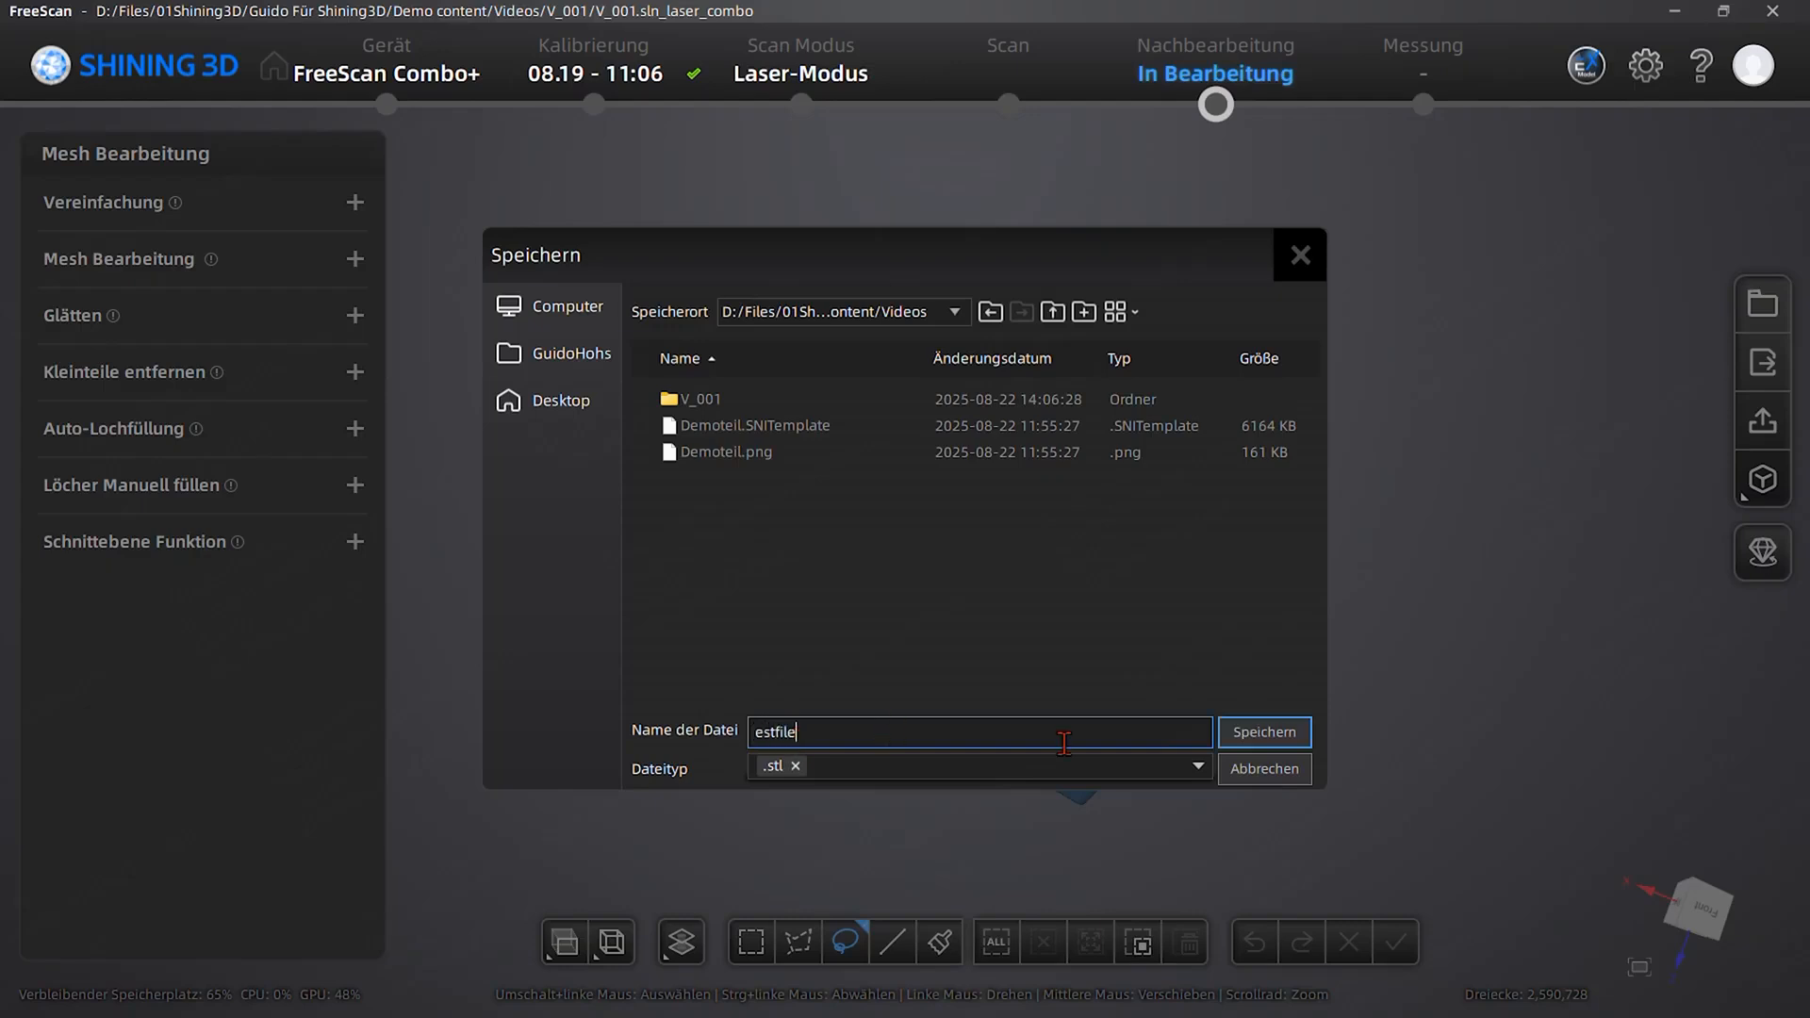
text(stfile)
click(757, 732)
text(t)
click(1246, 733)
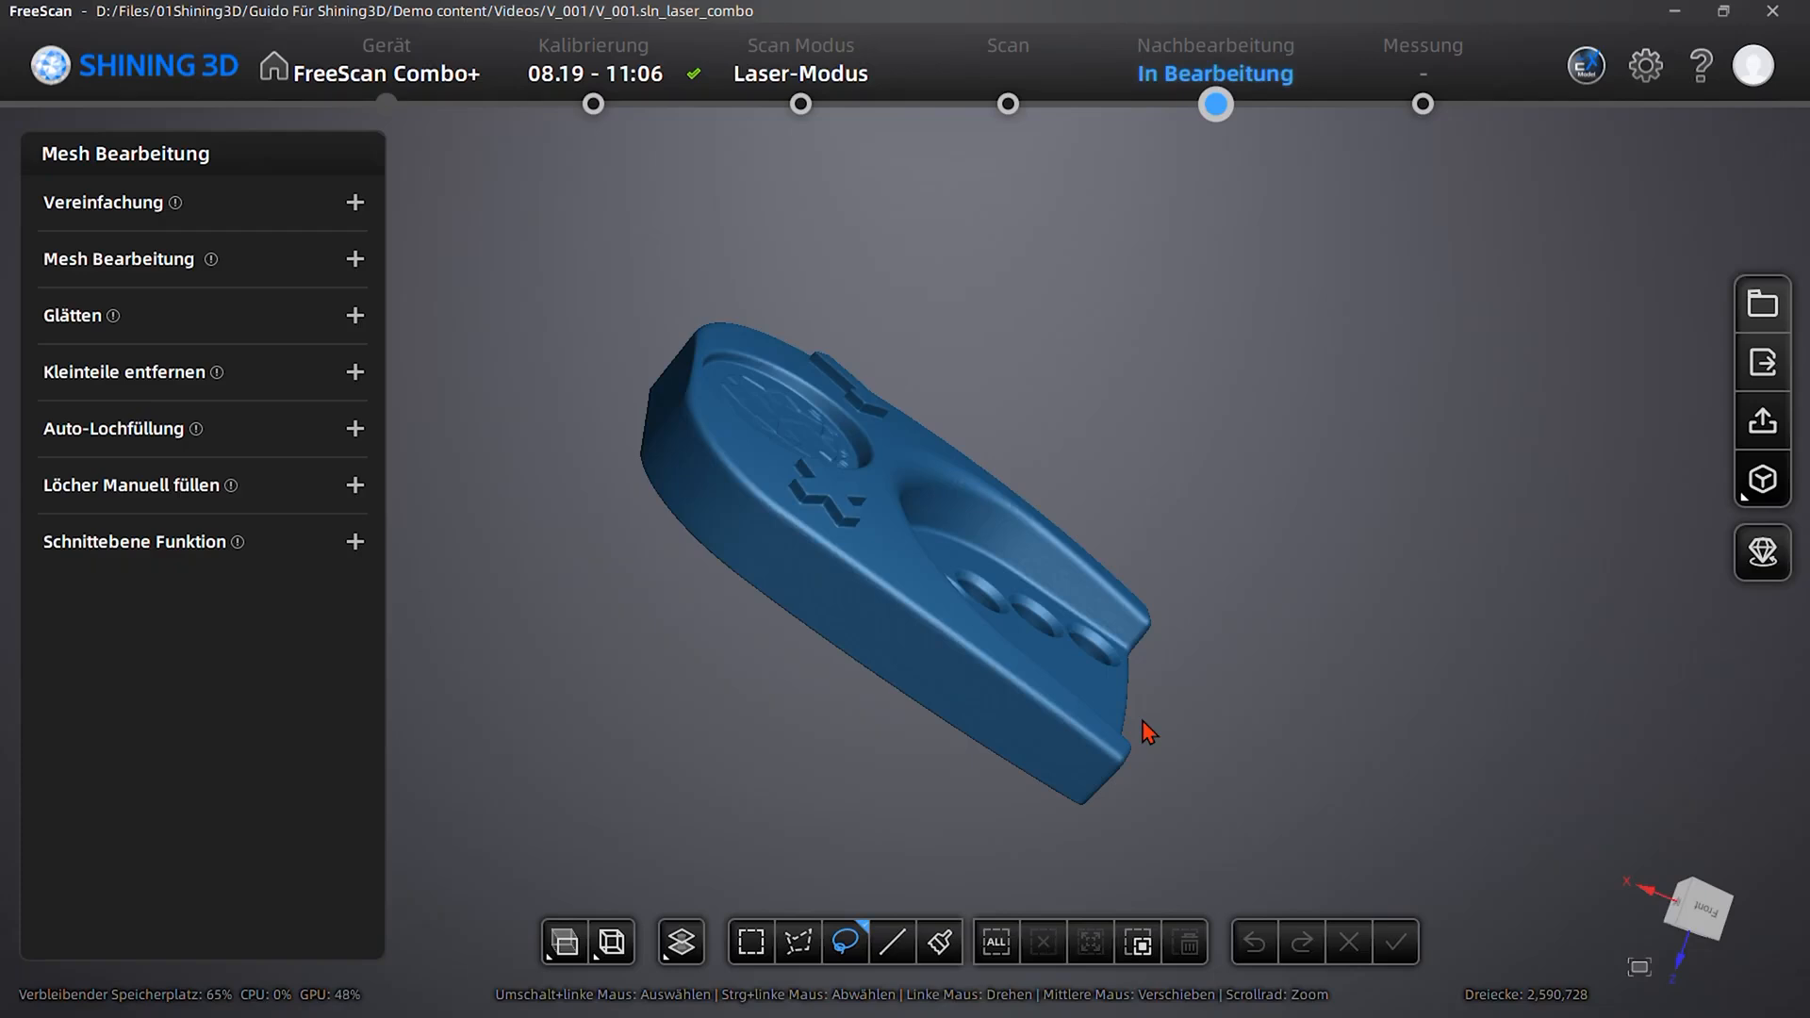
middle_drag(1148, 734, 1122, 732)
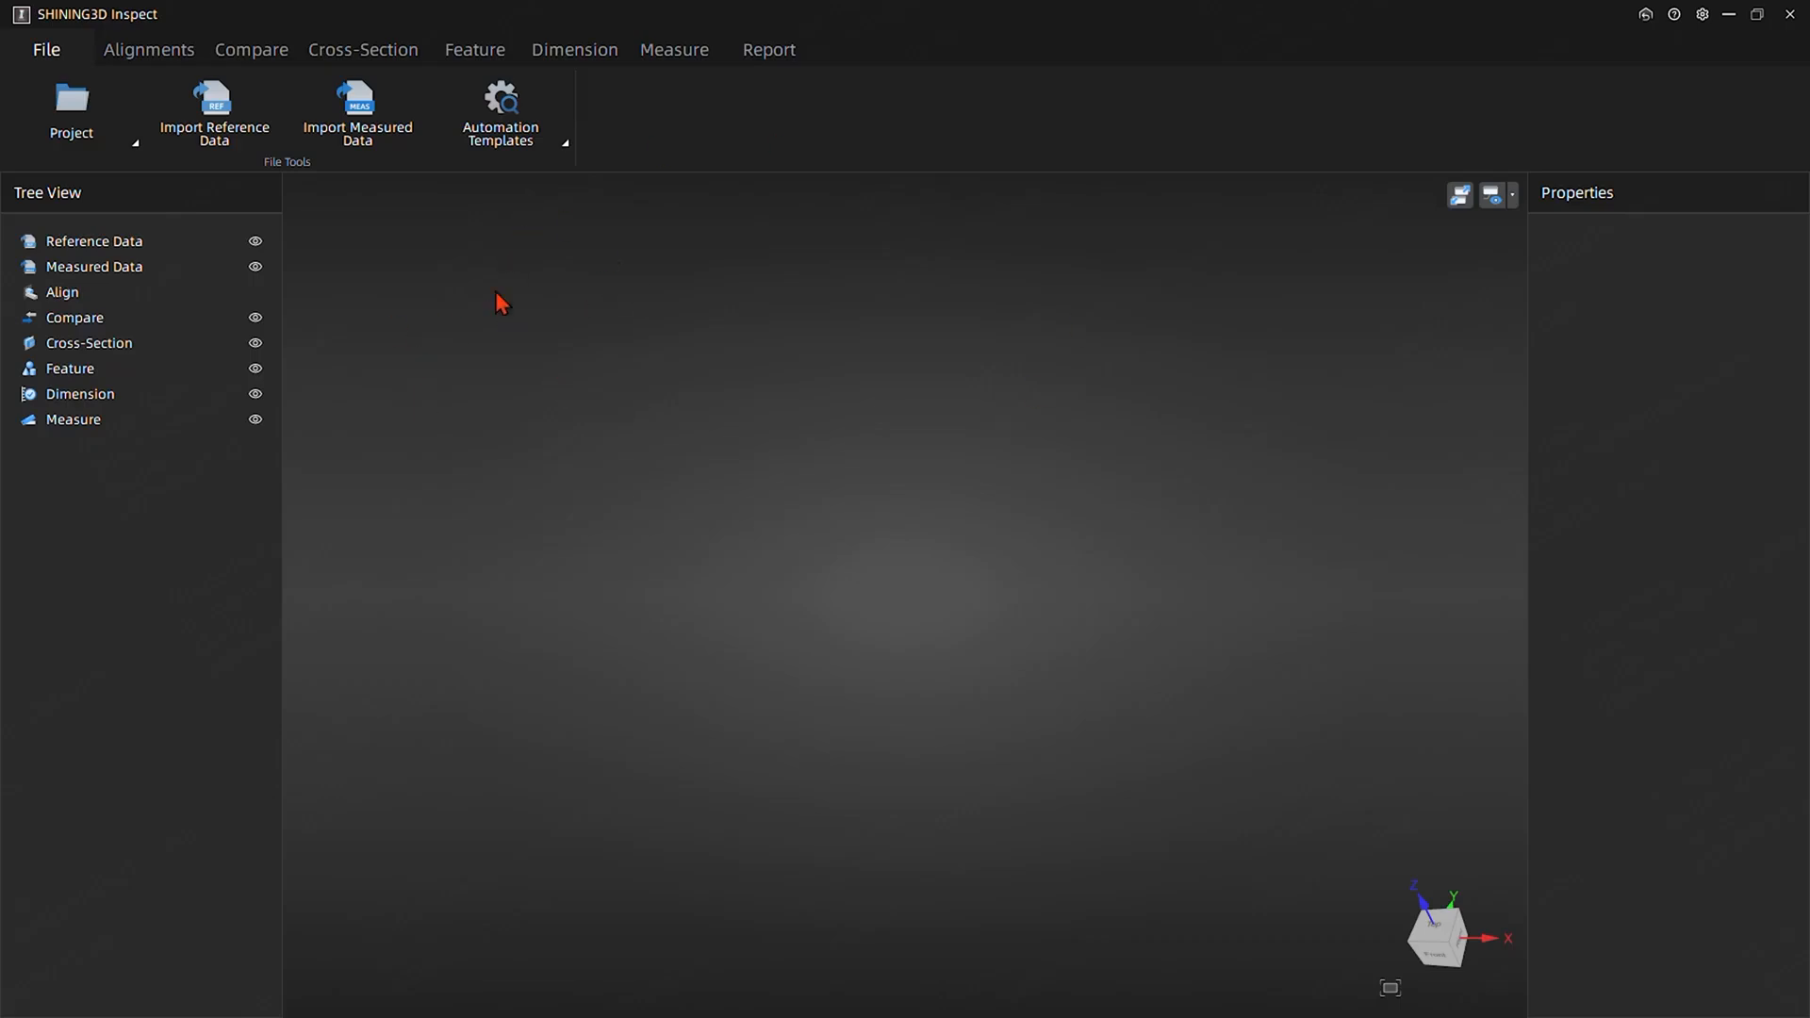
Switch to SHINING3D Inspect and create a new automation template with Shining Demoteil.stp as the reference data
click(541, 144)
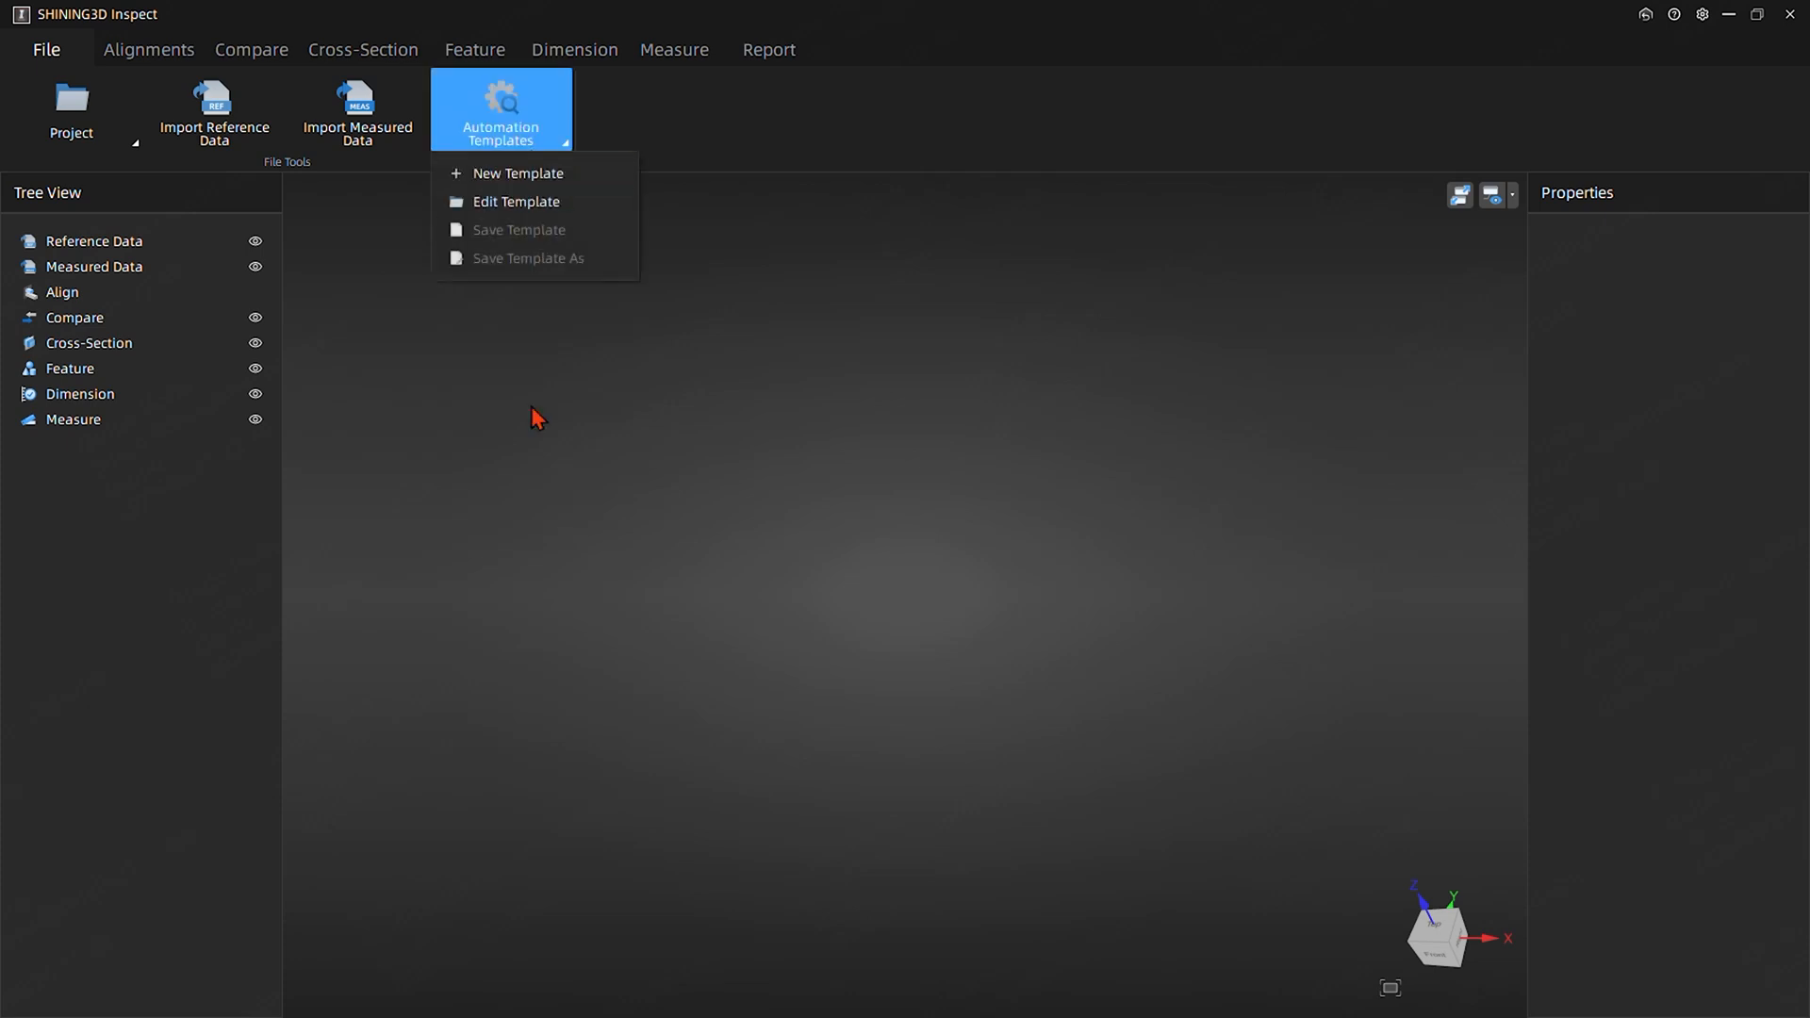
click(504, 176)
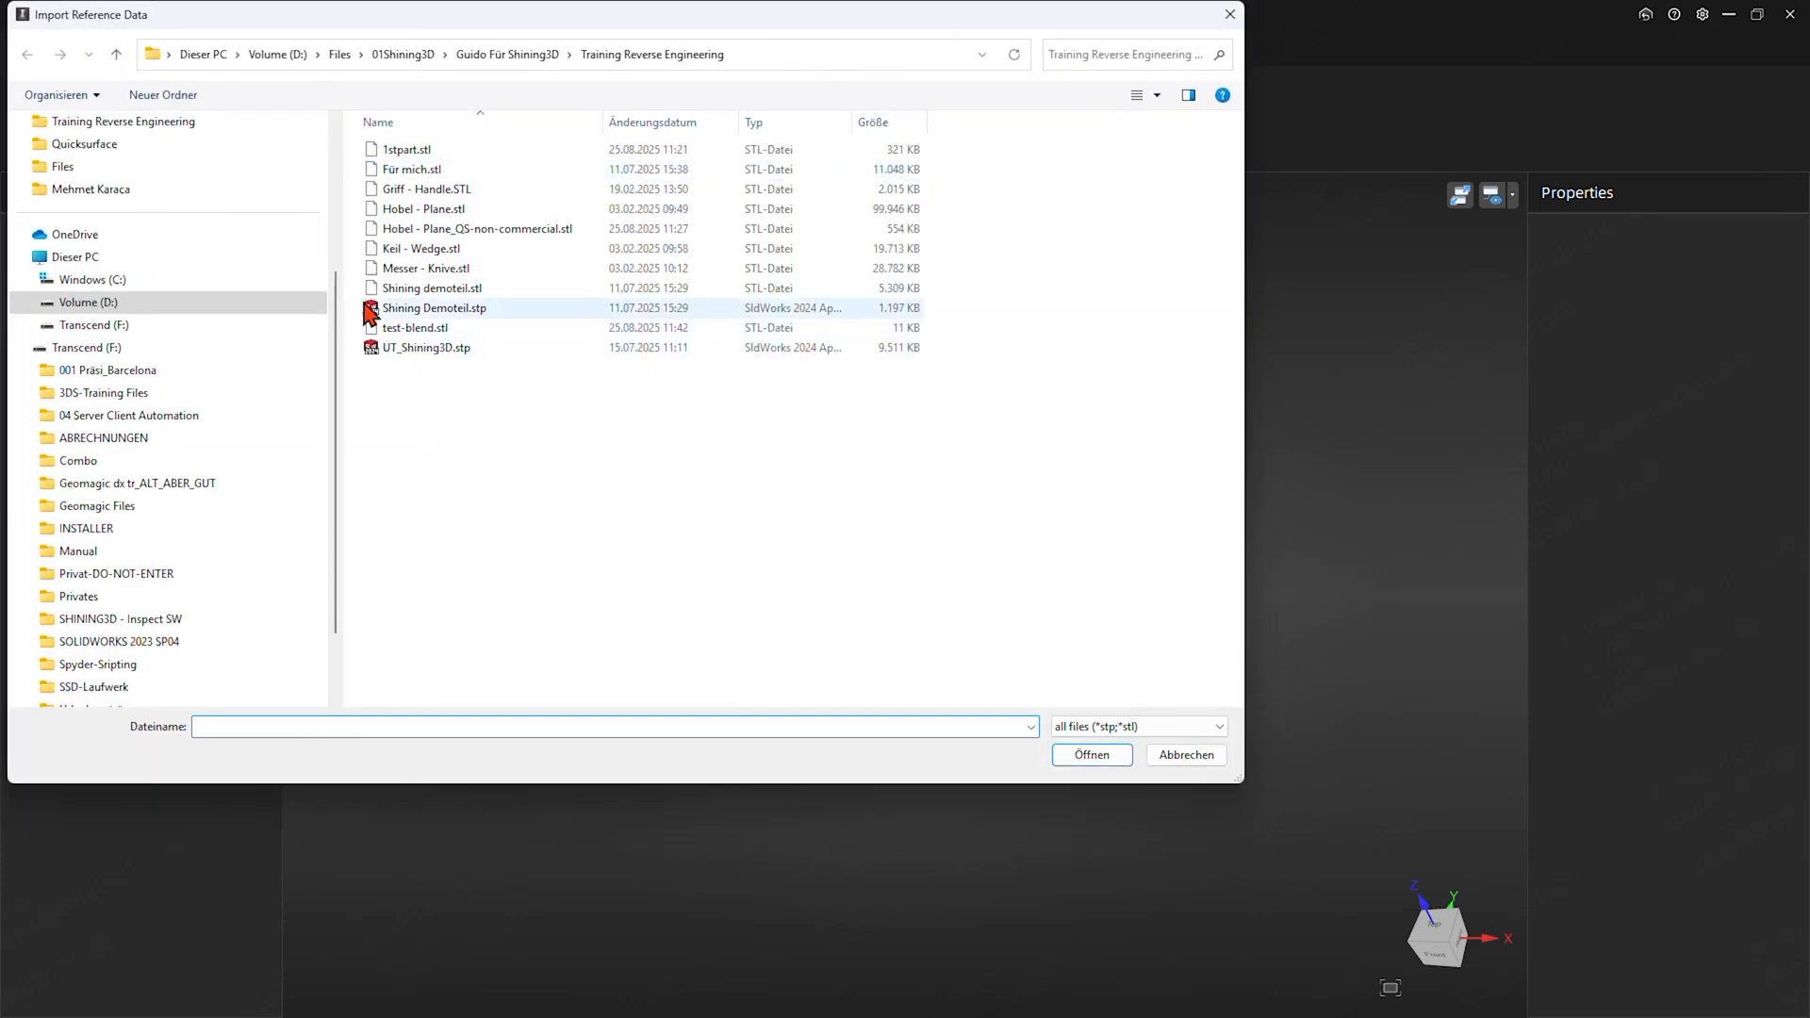
click(461, 309)
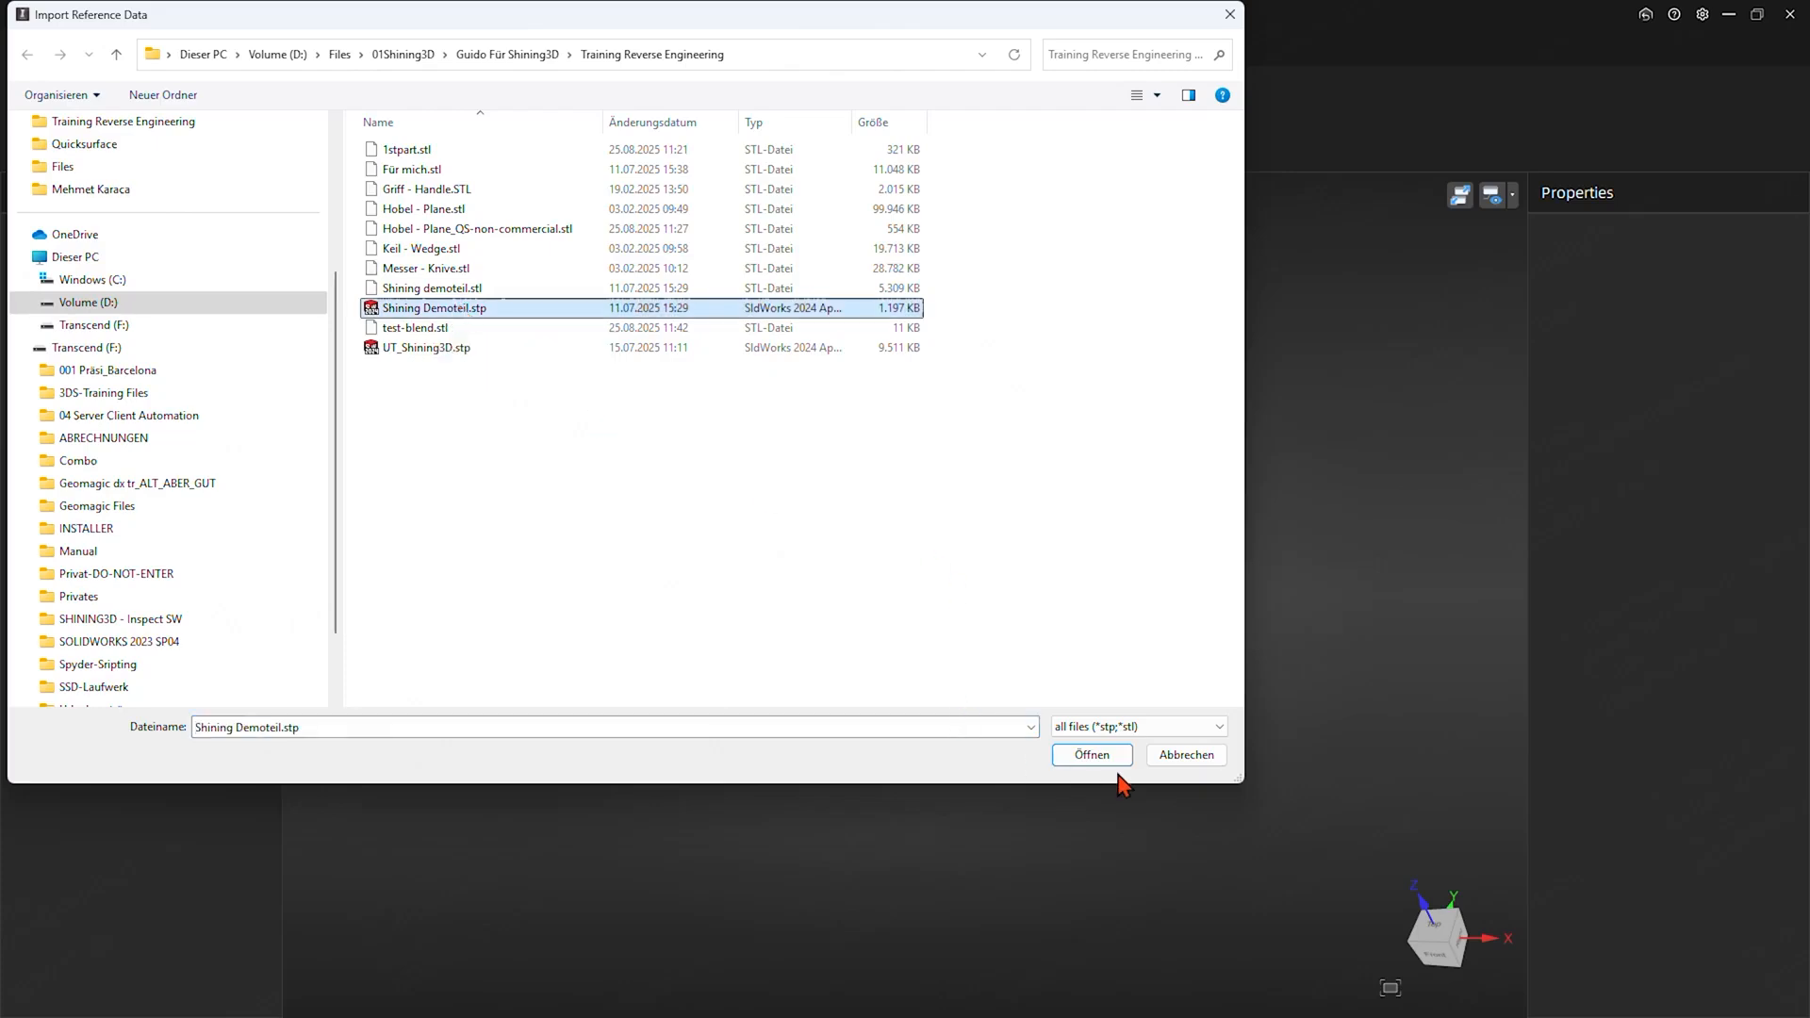
click(1093, 755)
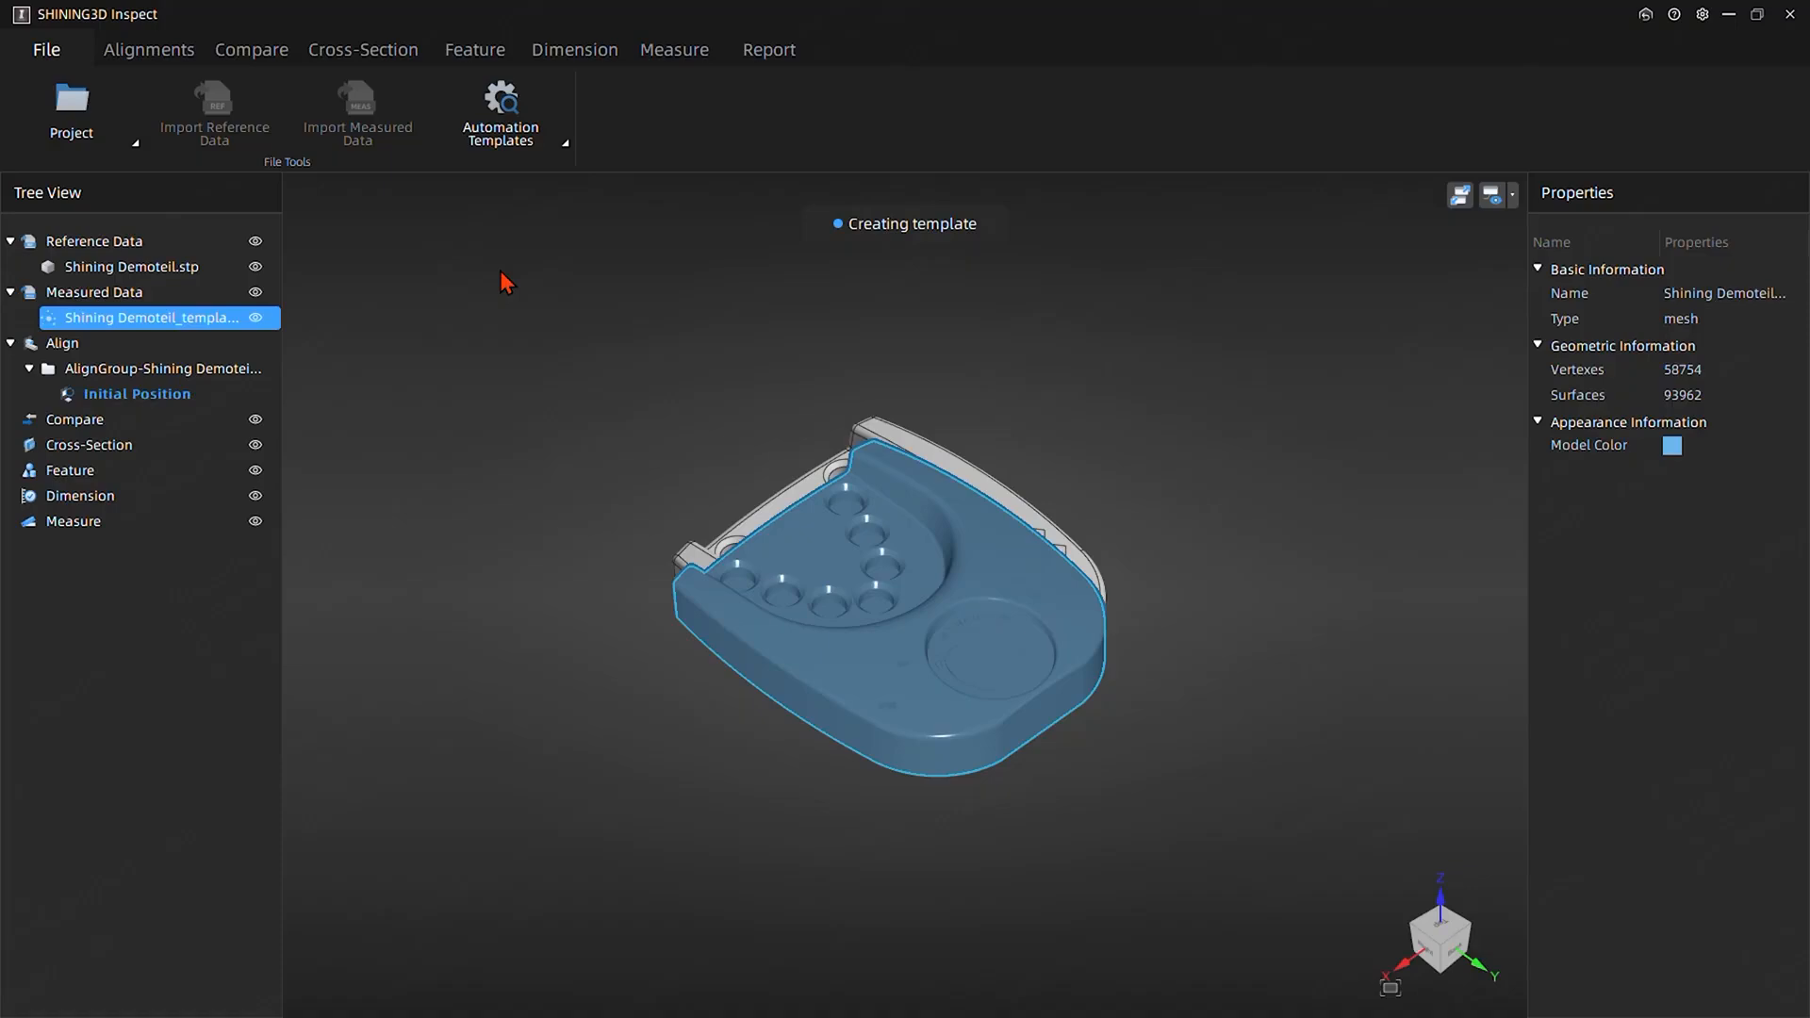
Align the template's measured mesh to the Shining Demoteil reference with Best Fit Alignment, using 100 iterations and 0.00001 convergence
drag(505, 279, 817, 625)
drag(772, 747, 735, 804)
drag(782, 607, 749, 817)
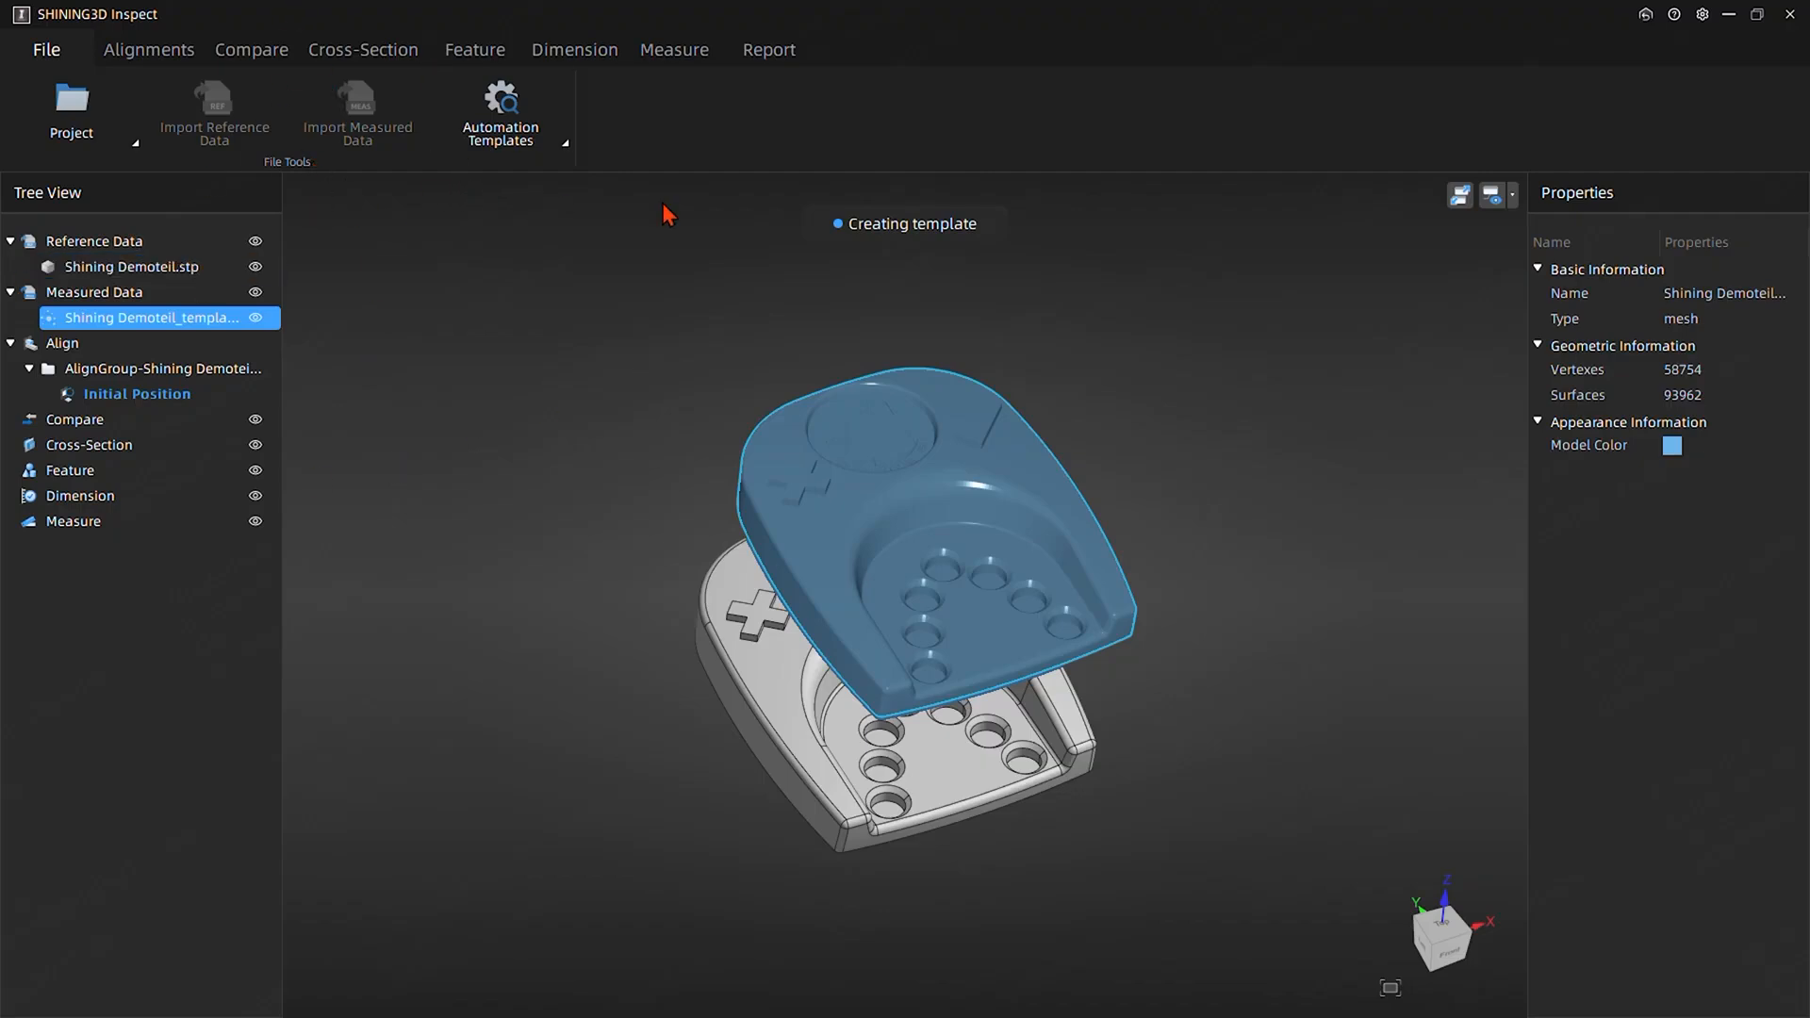
click(149, 49)
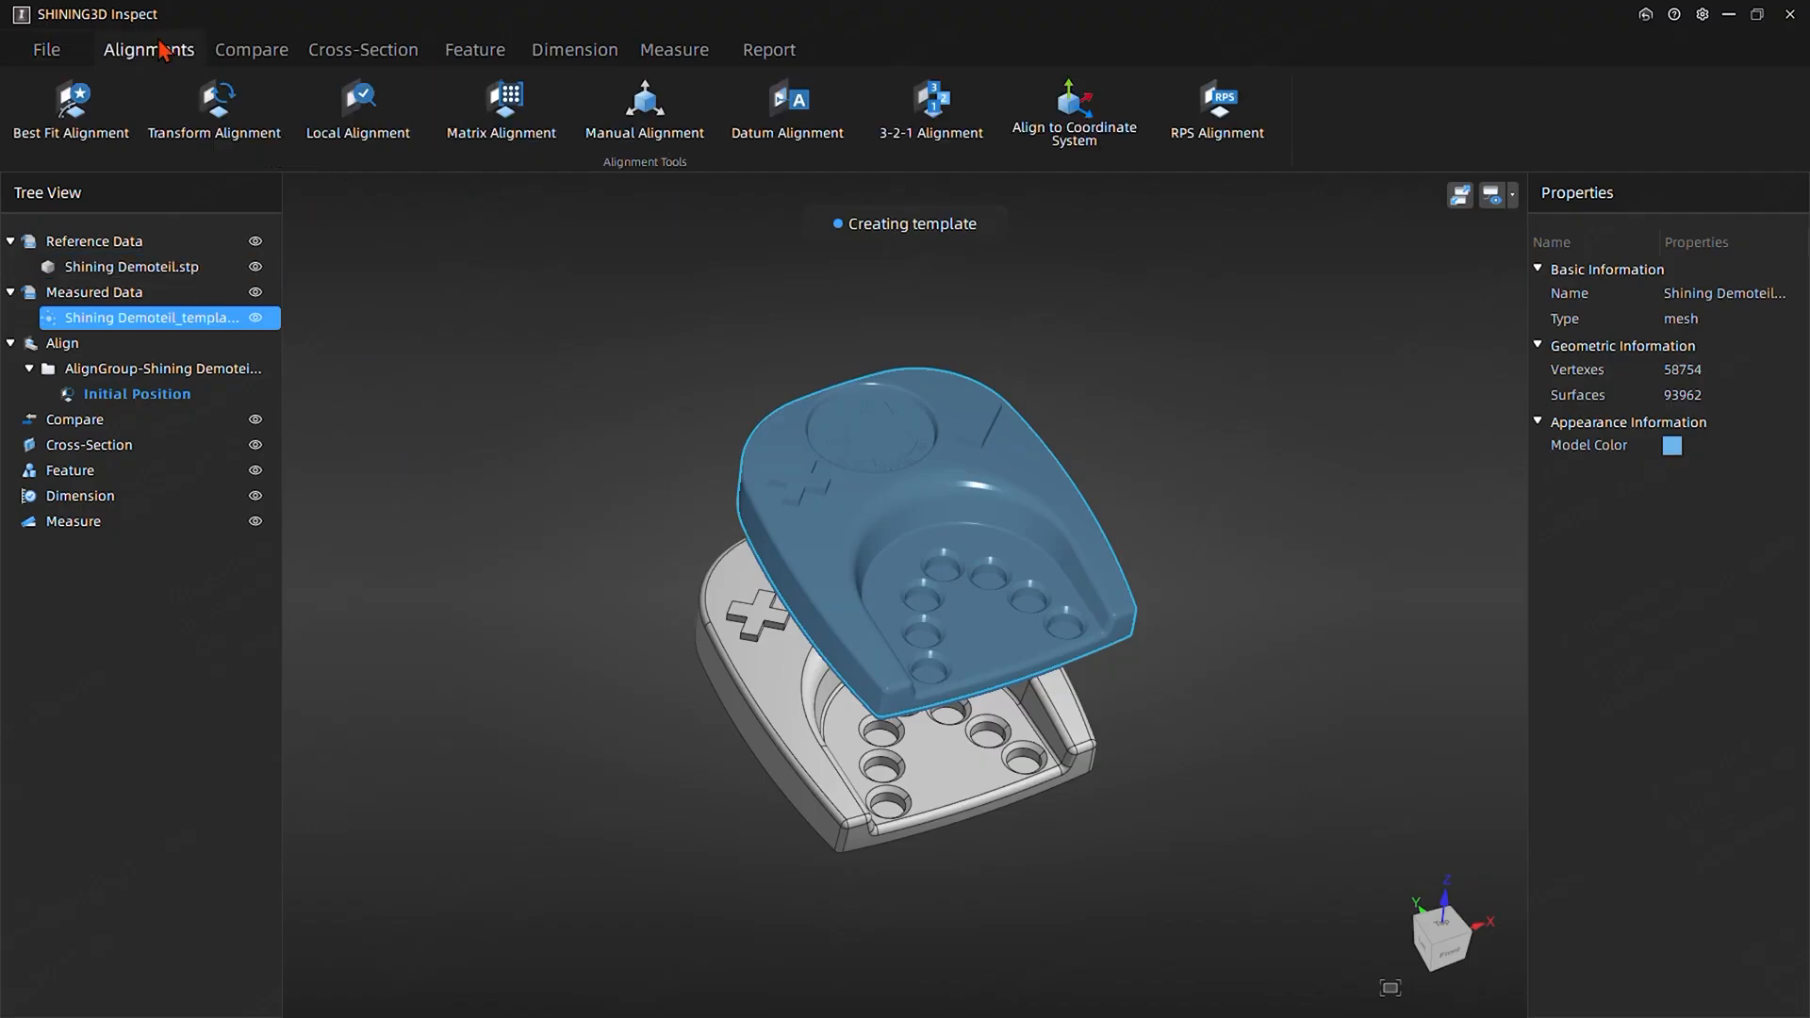
click(71, 108)
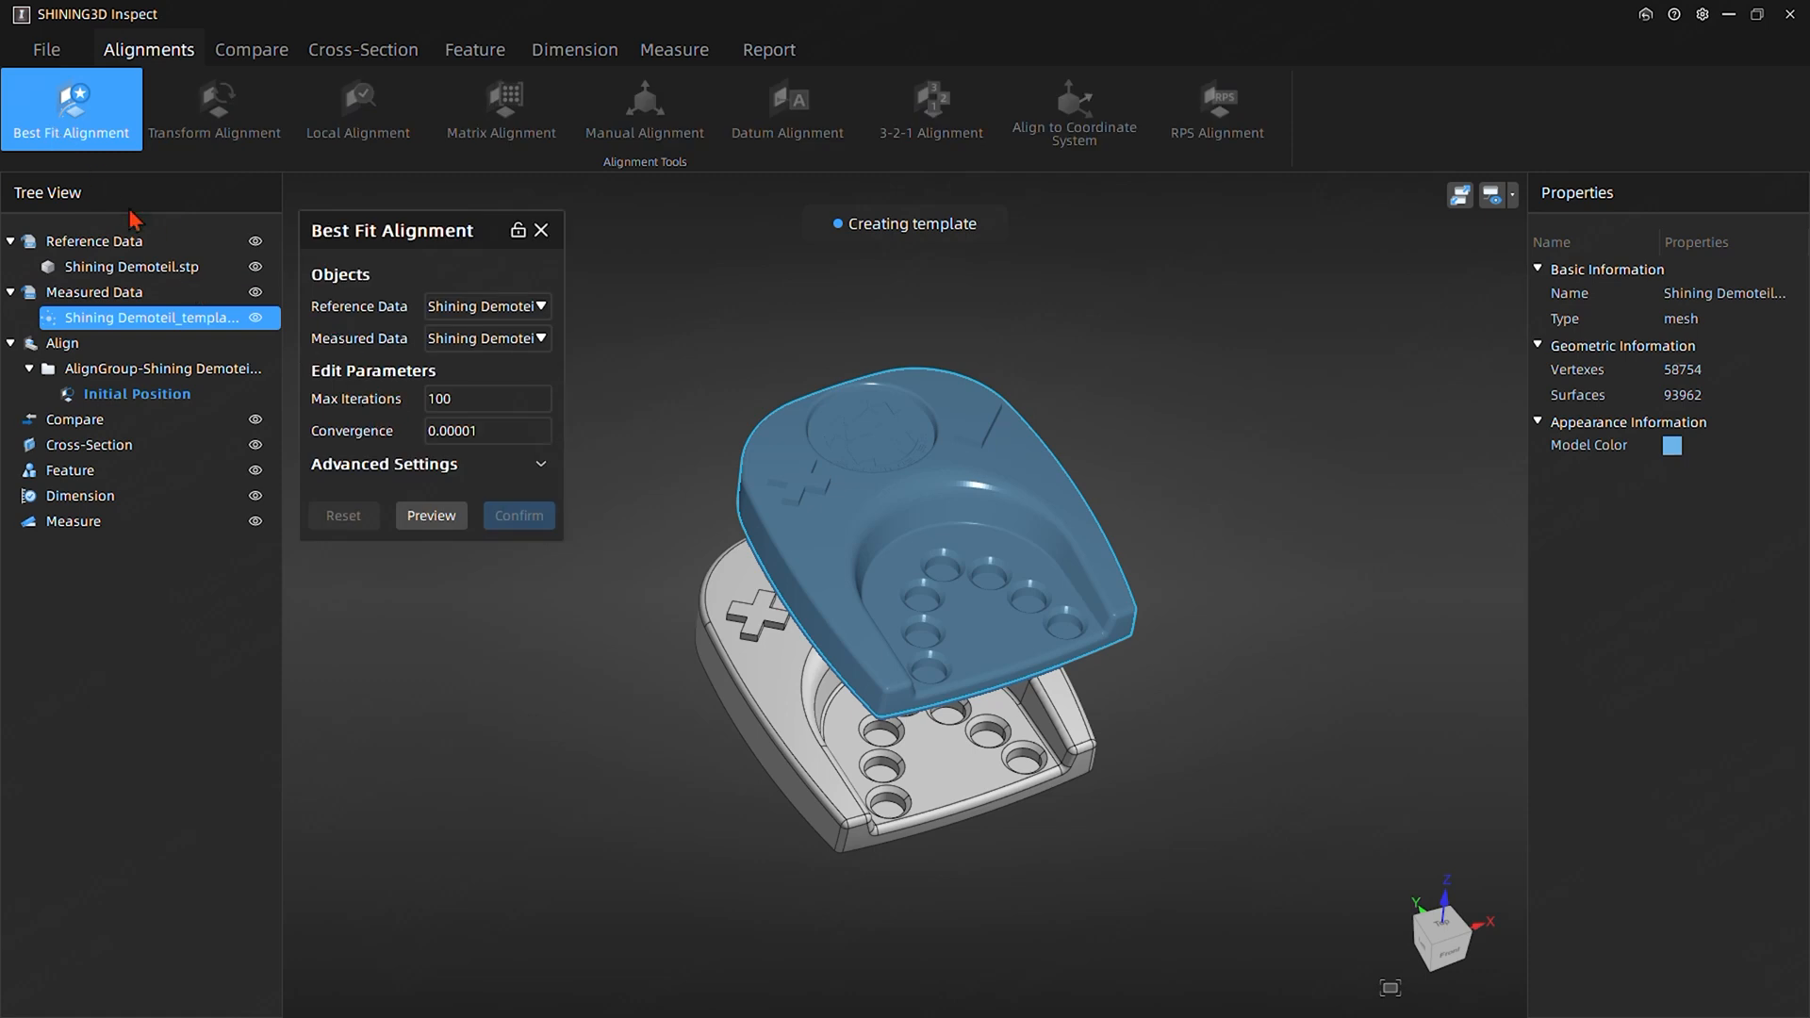
click(429, 519)
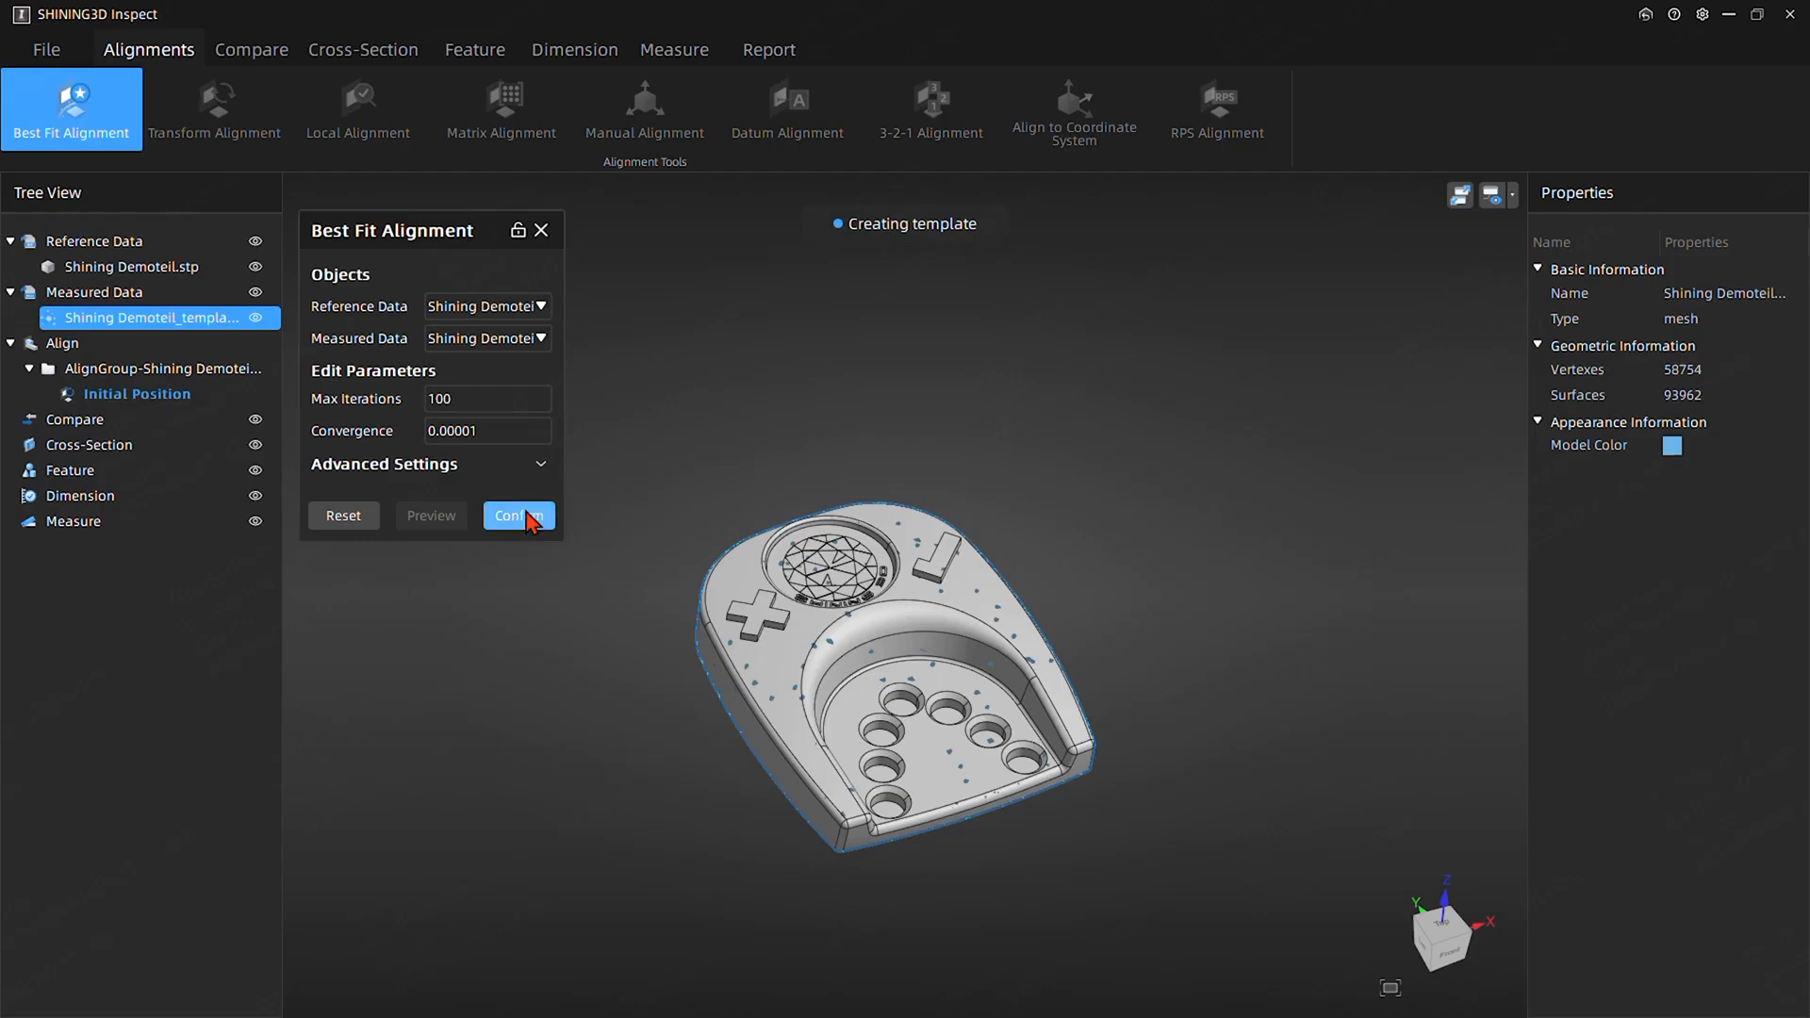
click(518, 516)
drag(526, 511, 675, 671)
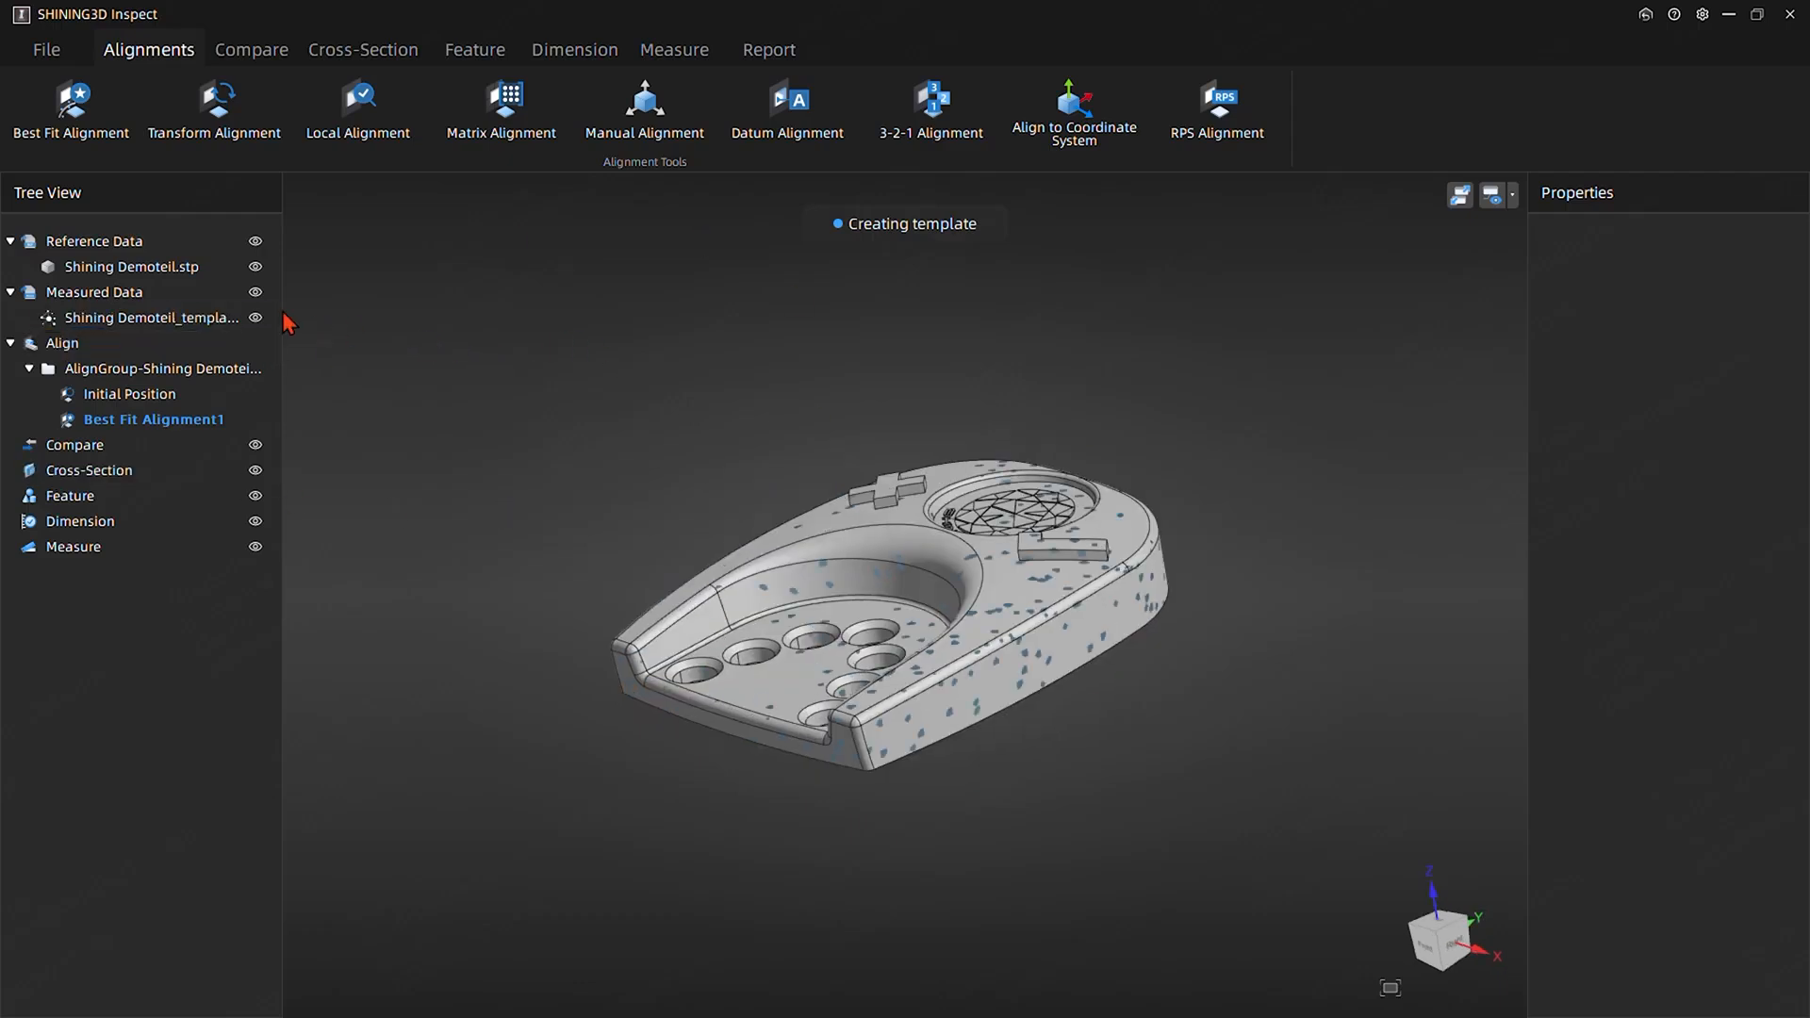
Hide the Shining Demoteil template mesh under the measured data
click(247, 325)
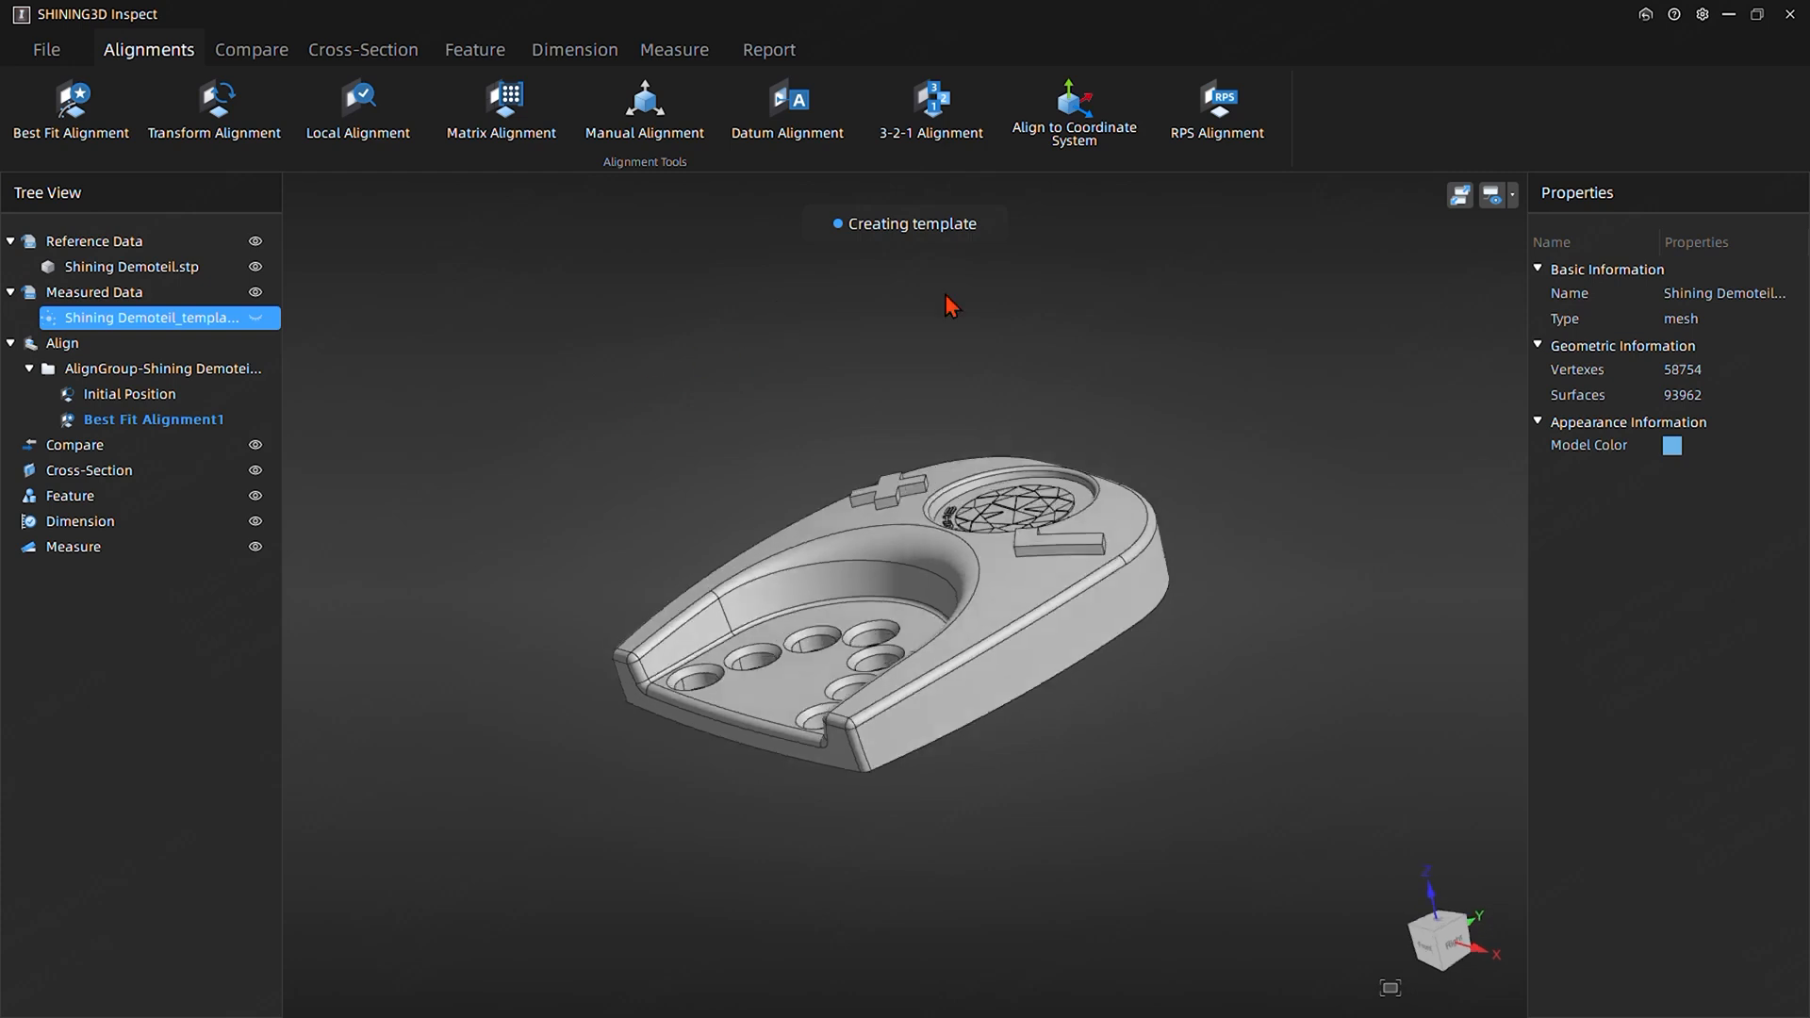
drag(768, 315, 845, 525)
drag(853, 703, 857, 638)
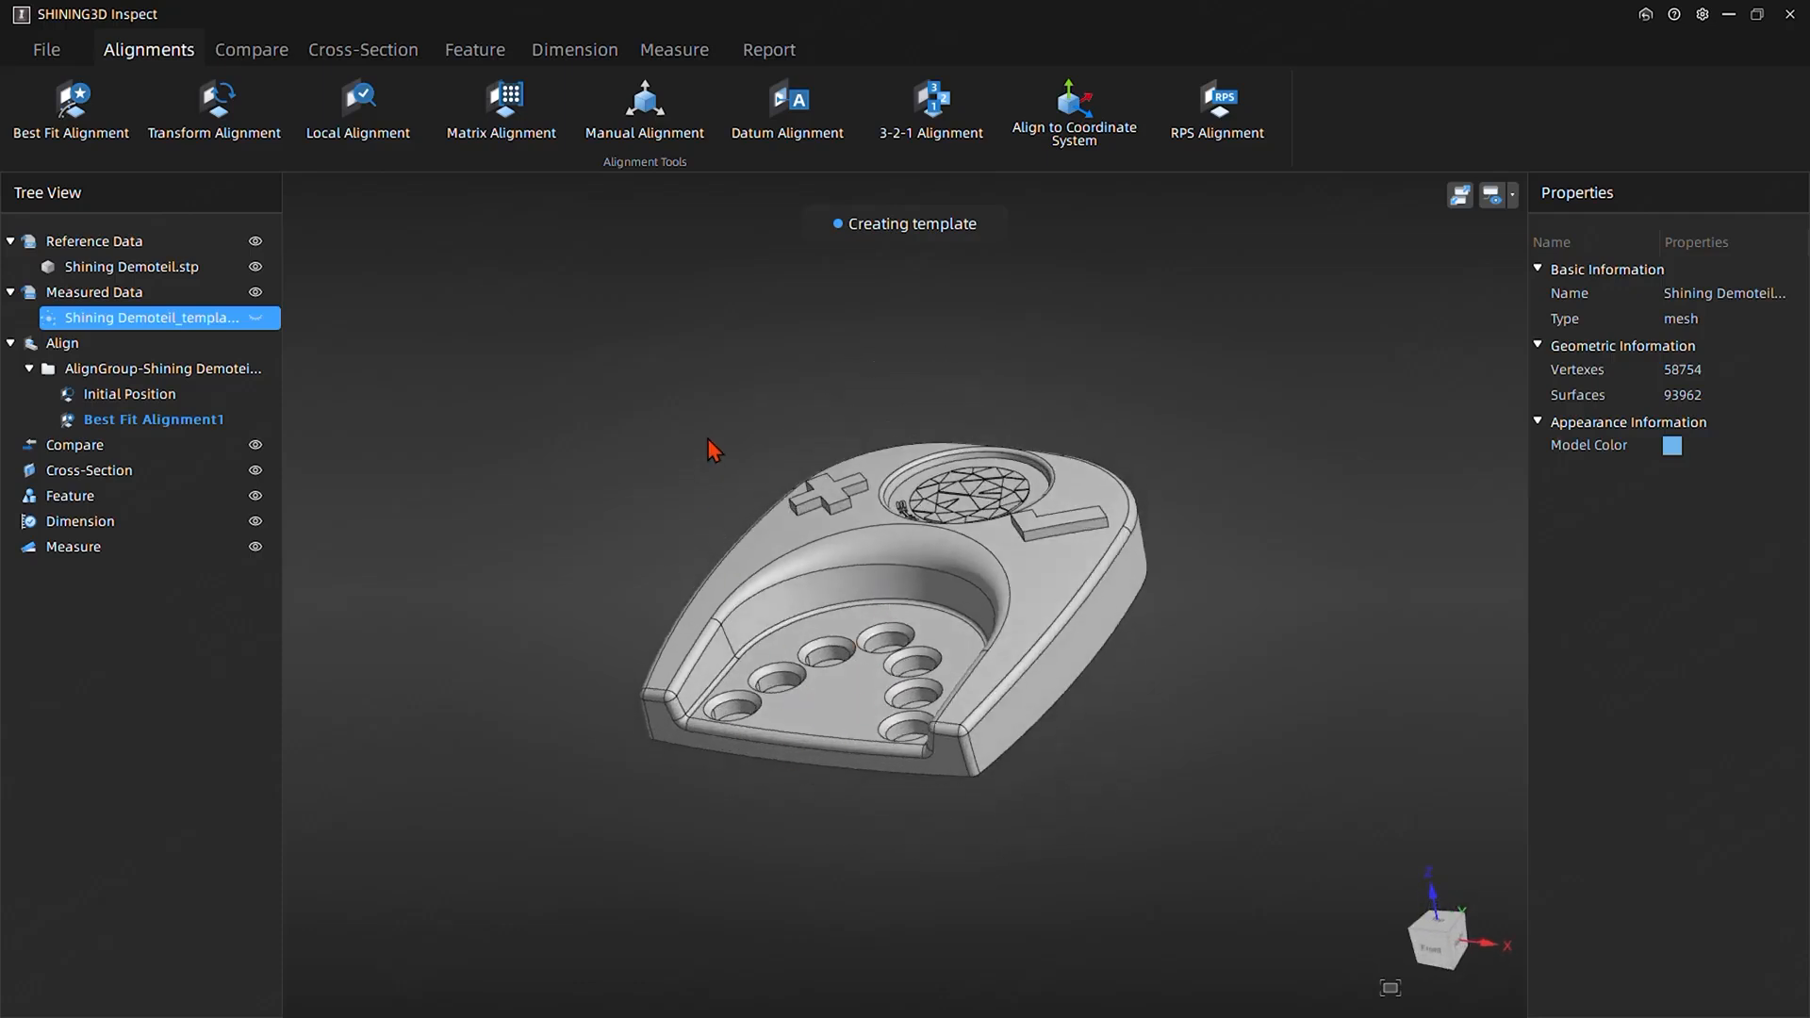
drag(714, 451, 959, 479)
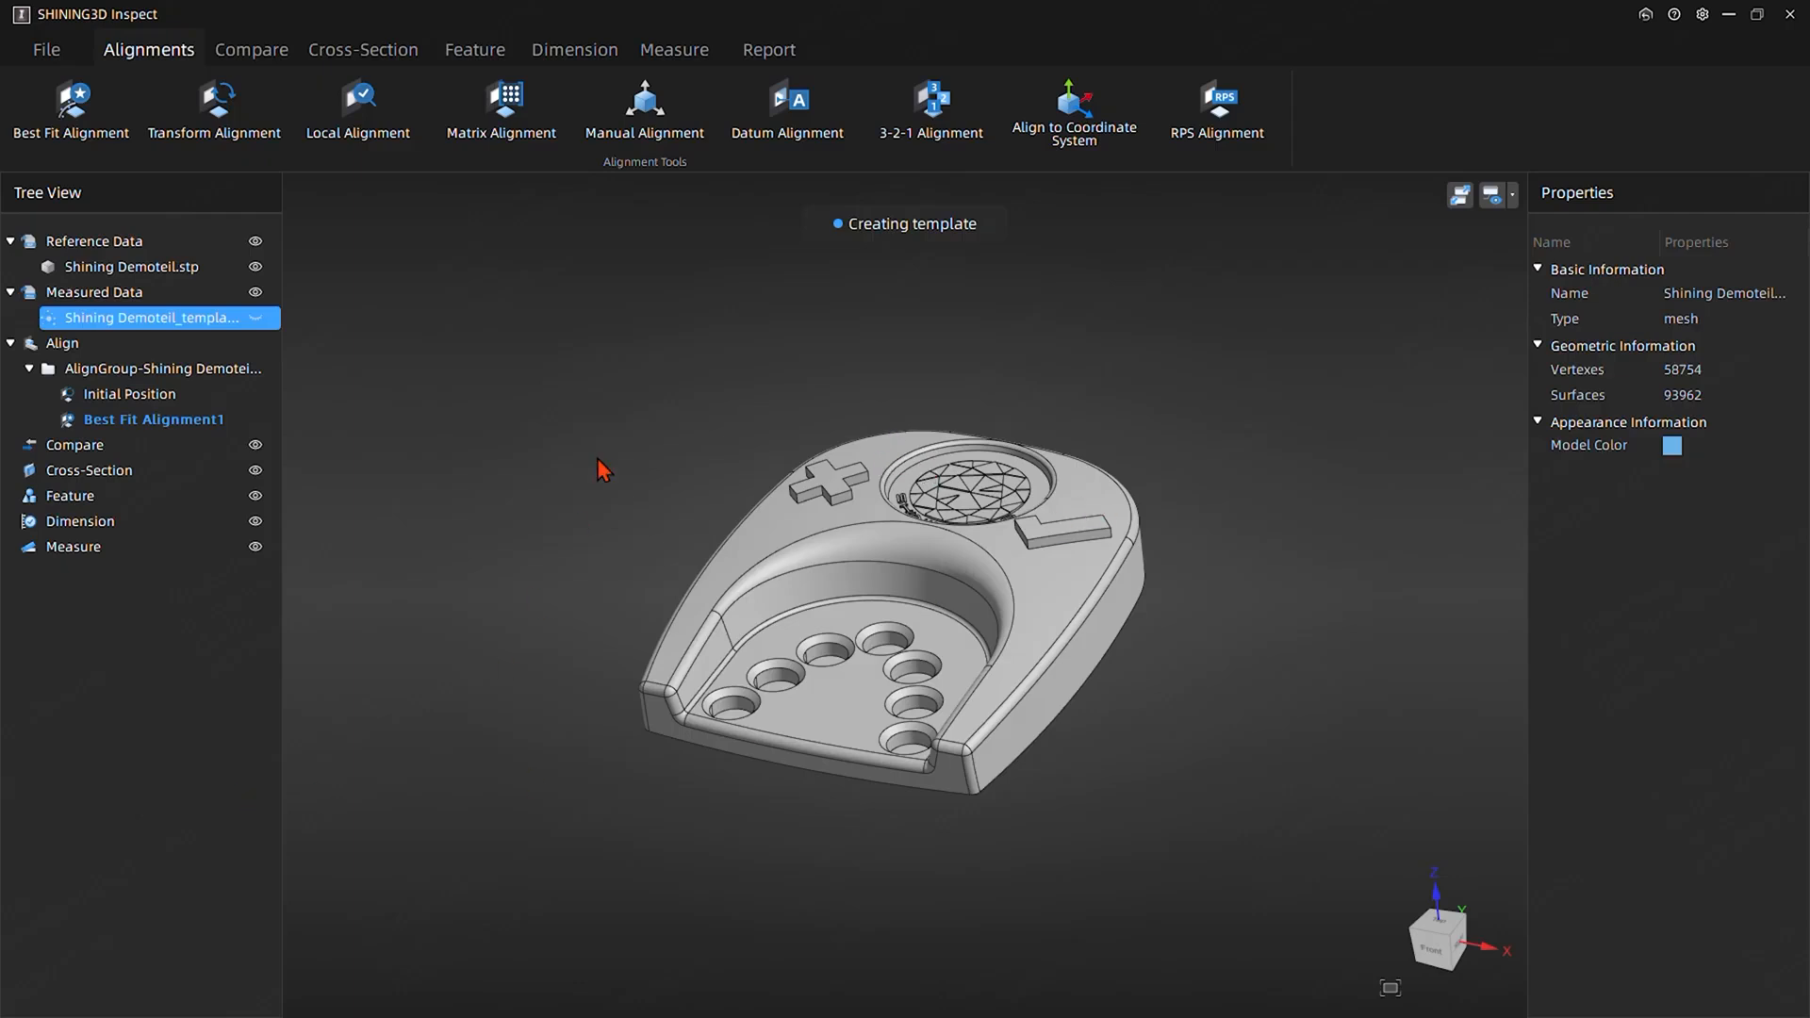
middle_drag(906, 451, 886, 536)
middle_drag(630, 508, 636, 462)
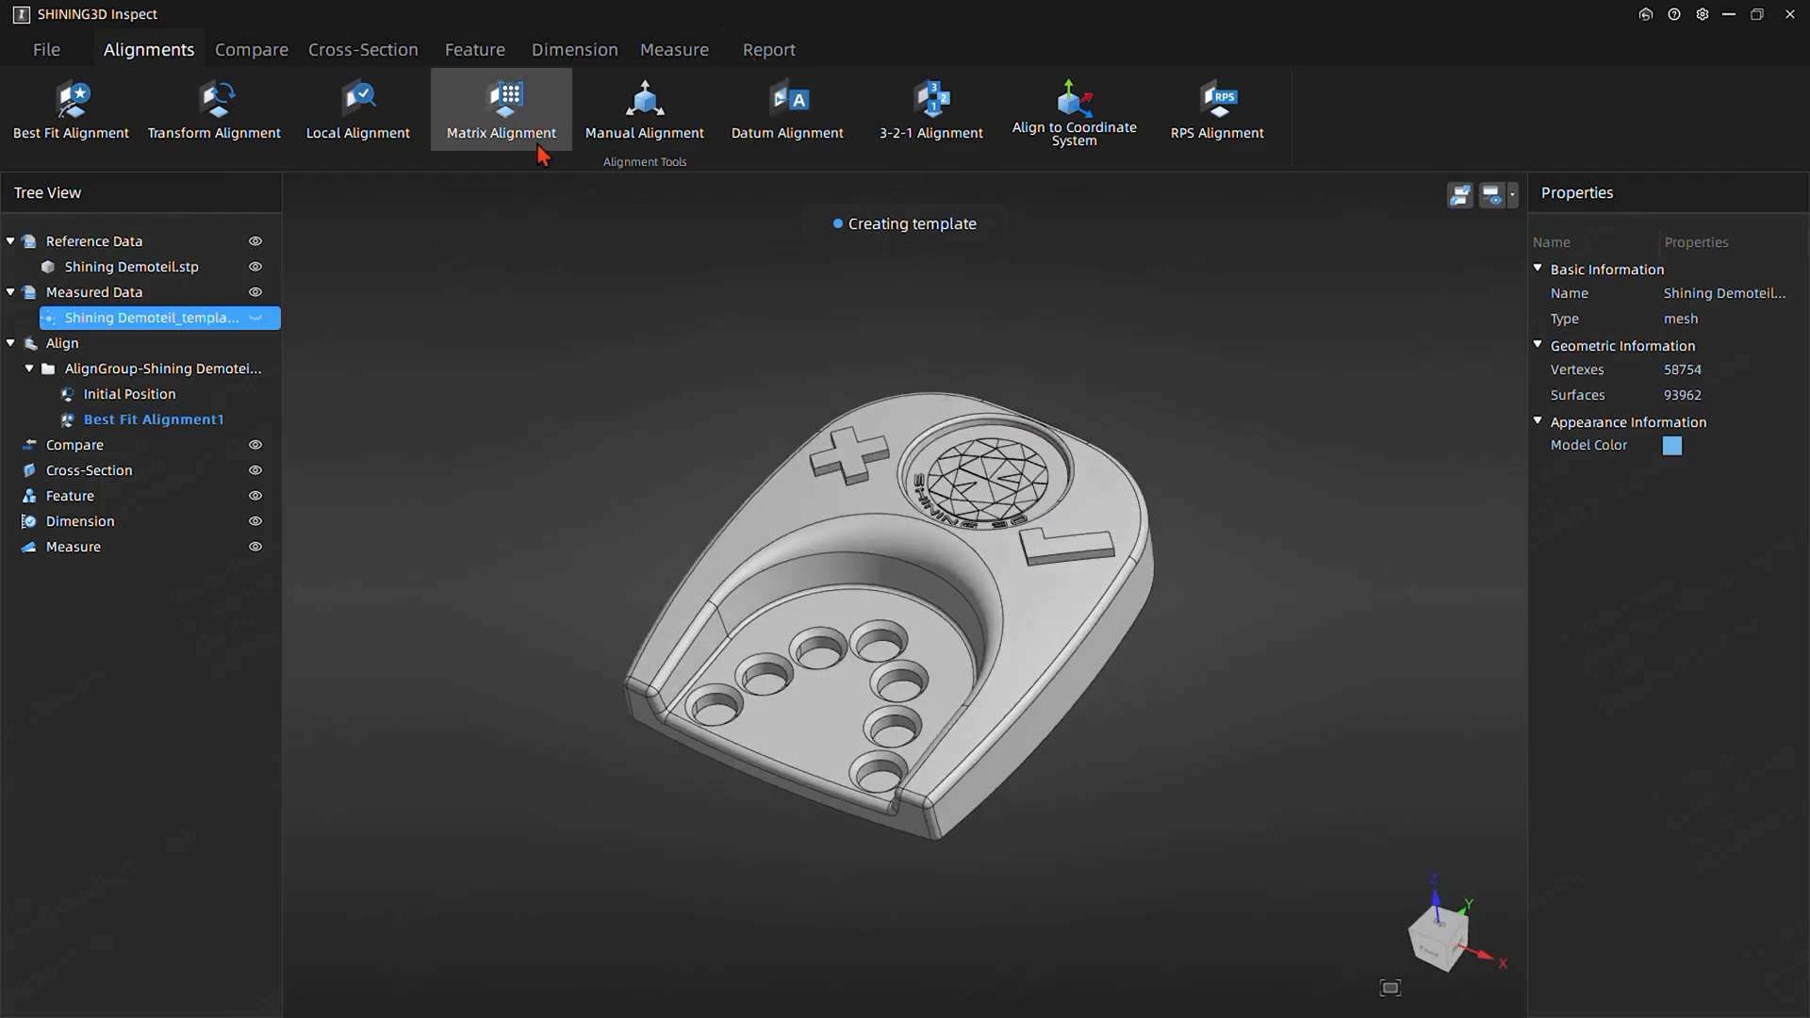
Create two simulated CMM probe points on the part's upper face, behind the cross and beside the L-shaped boss, with measured features extracted
click(475, 51)
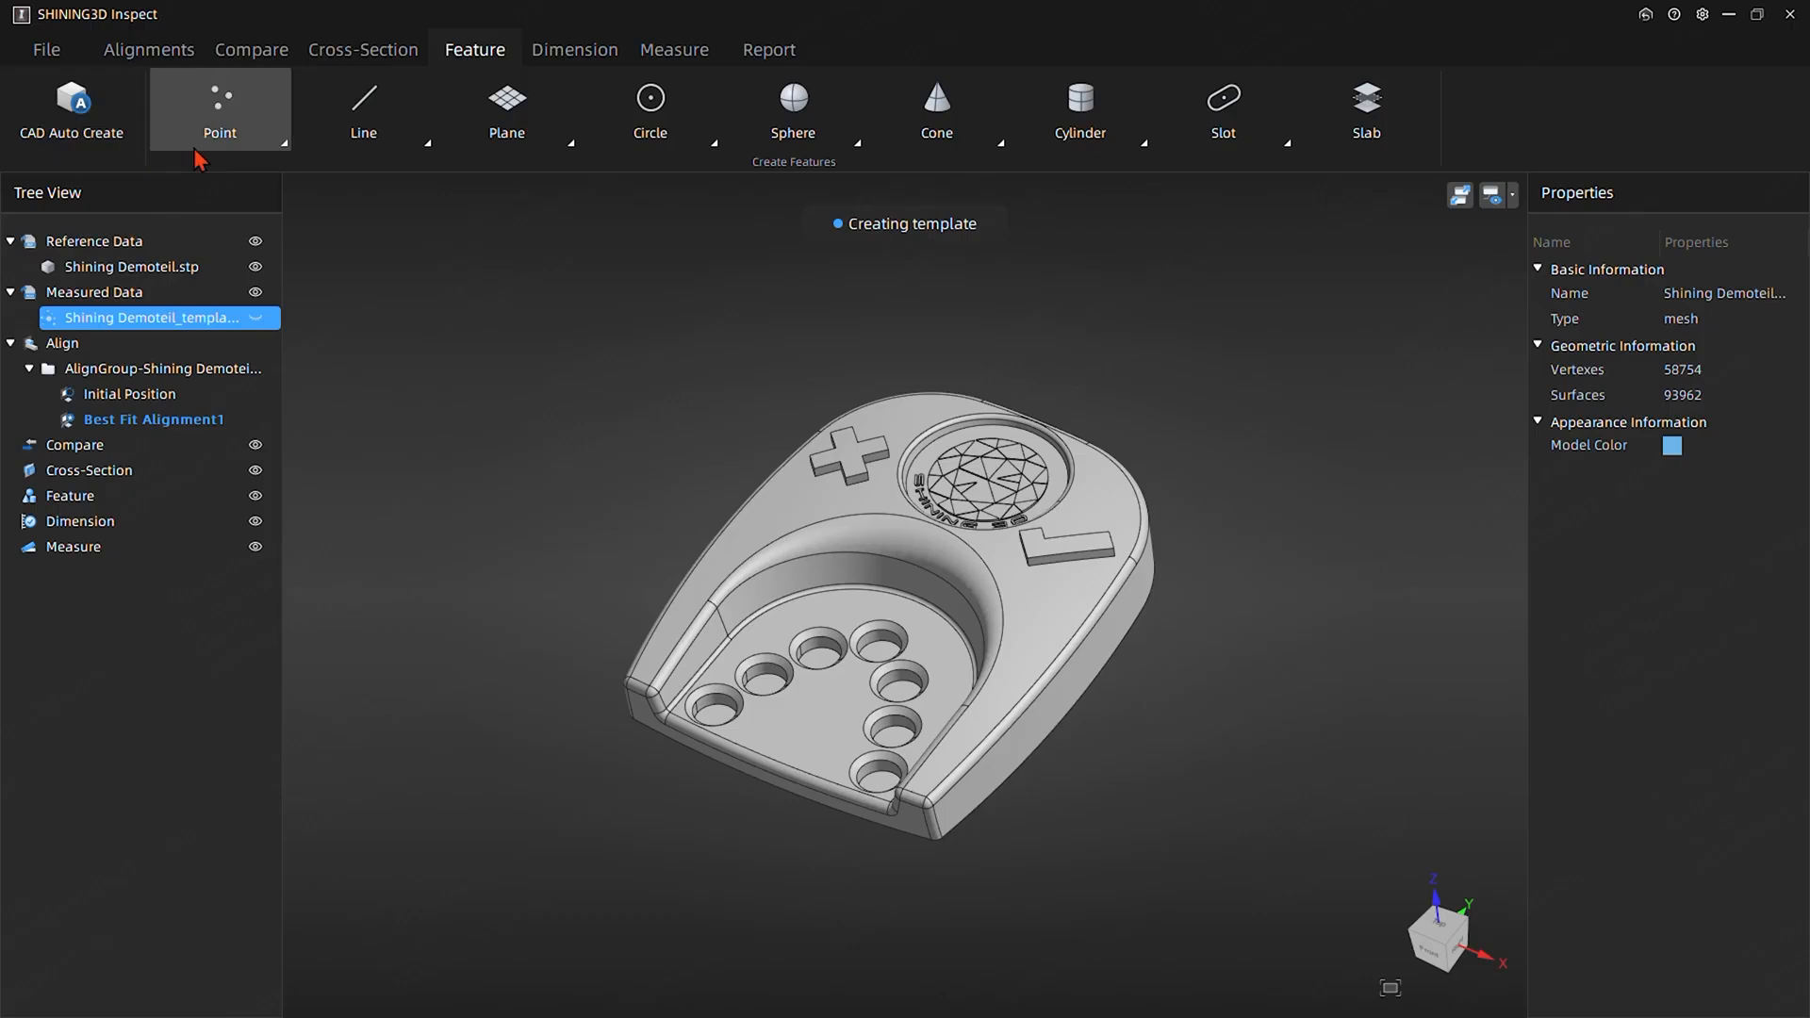
click(216, 140)
click(215, 192)
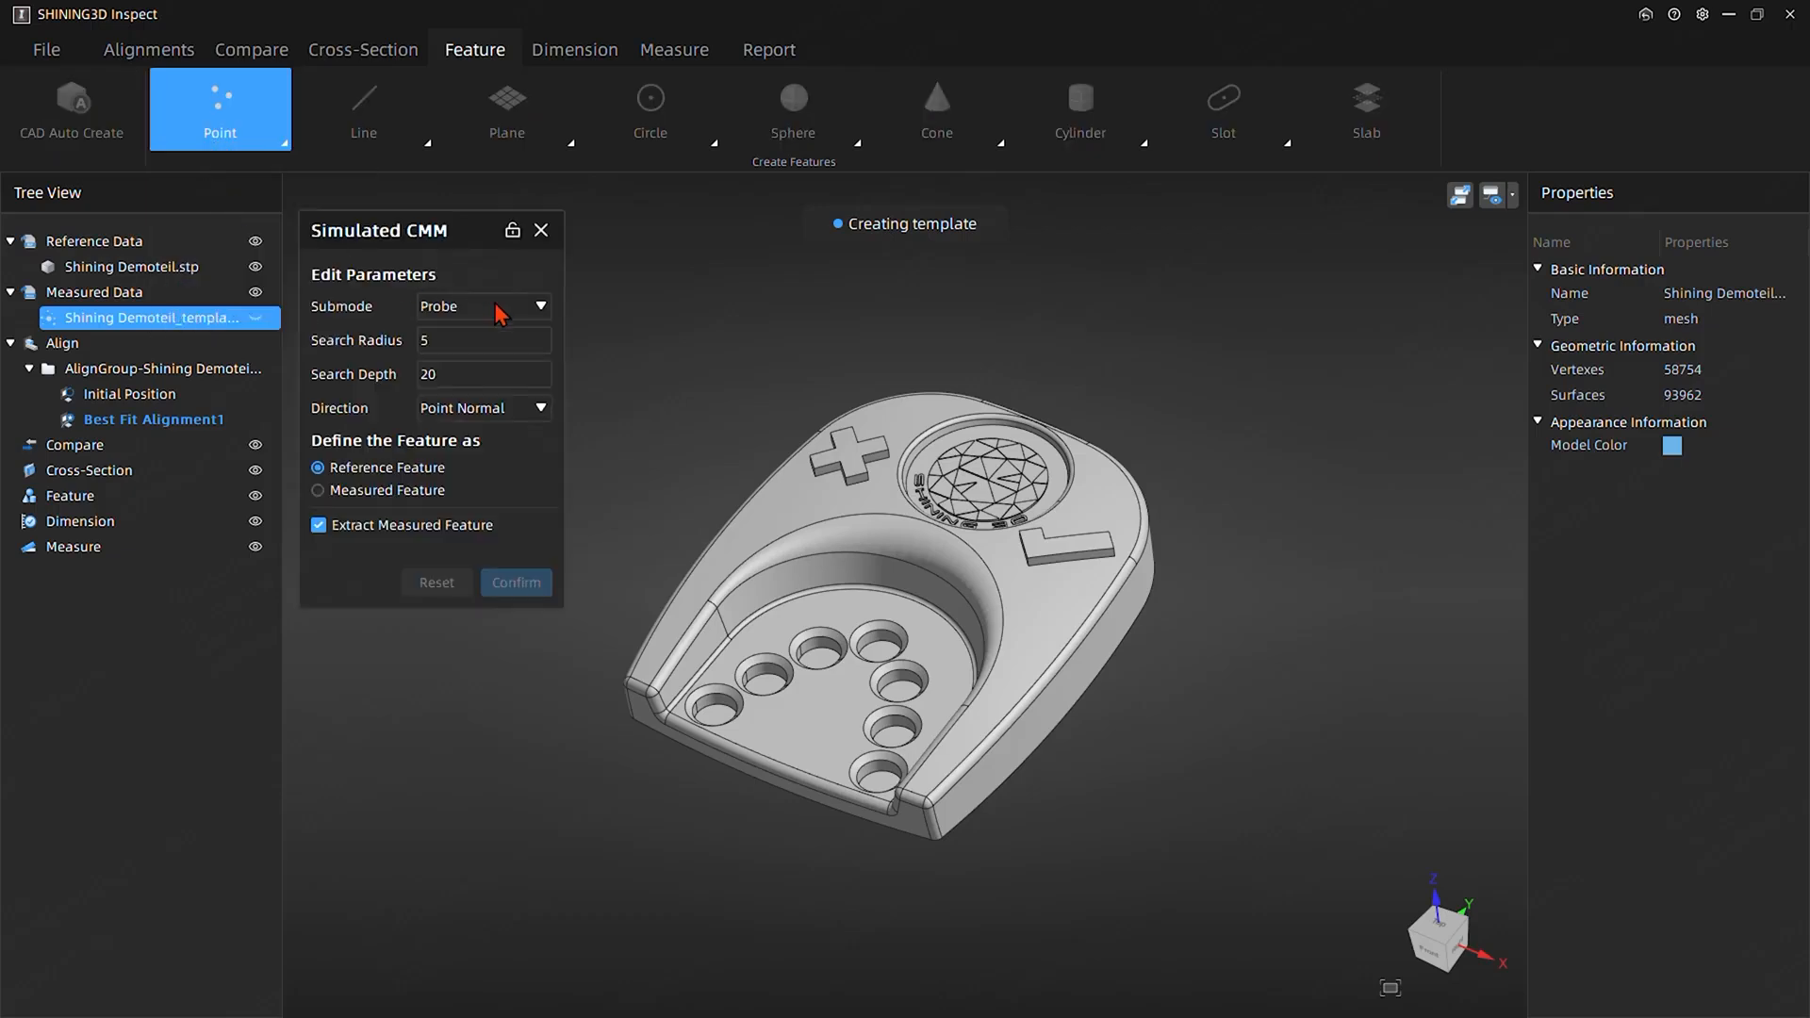
click(893, 413)
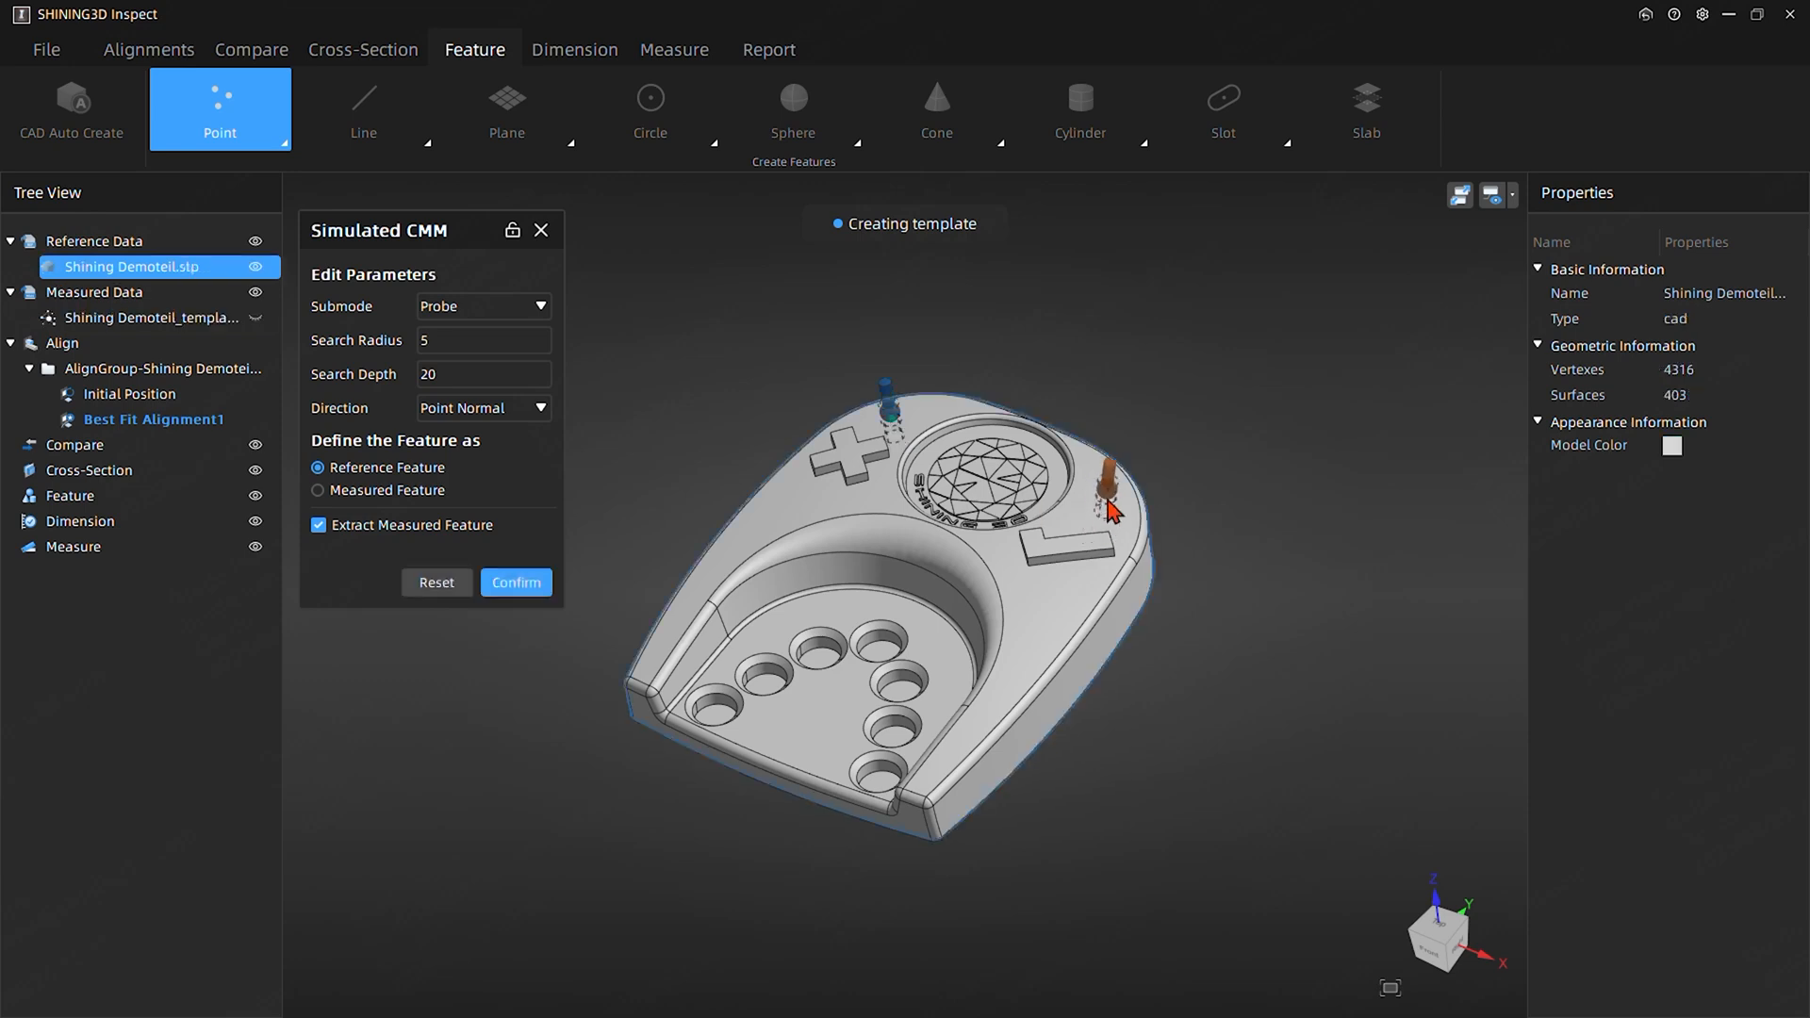
click(1107, 502)
middle_drag(795, 761, 972, 615)
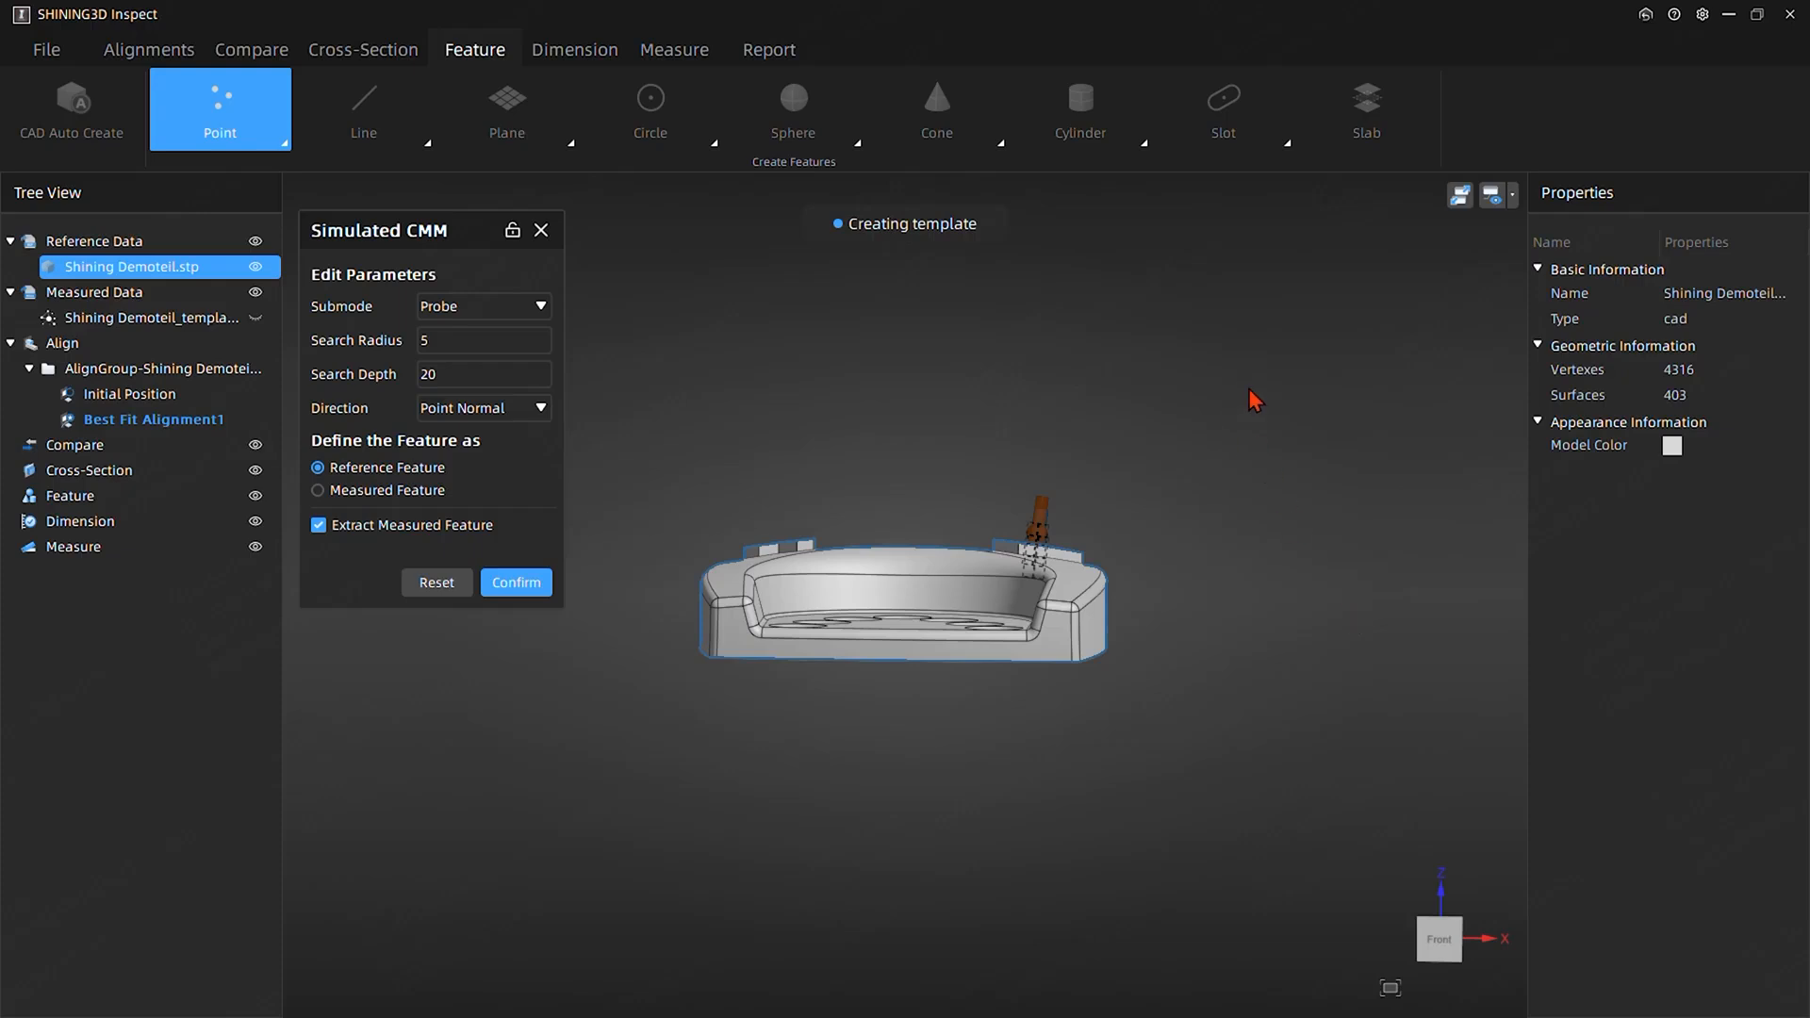
click(509, 585)
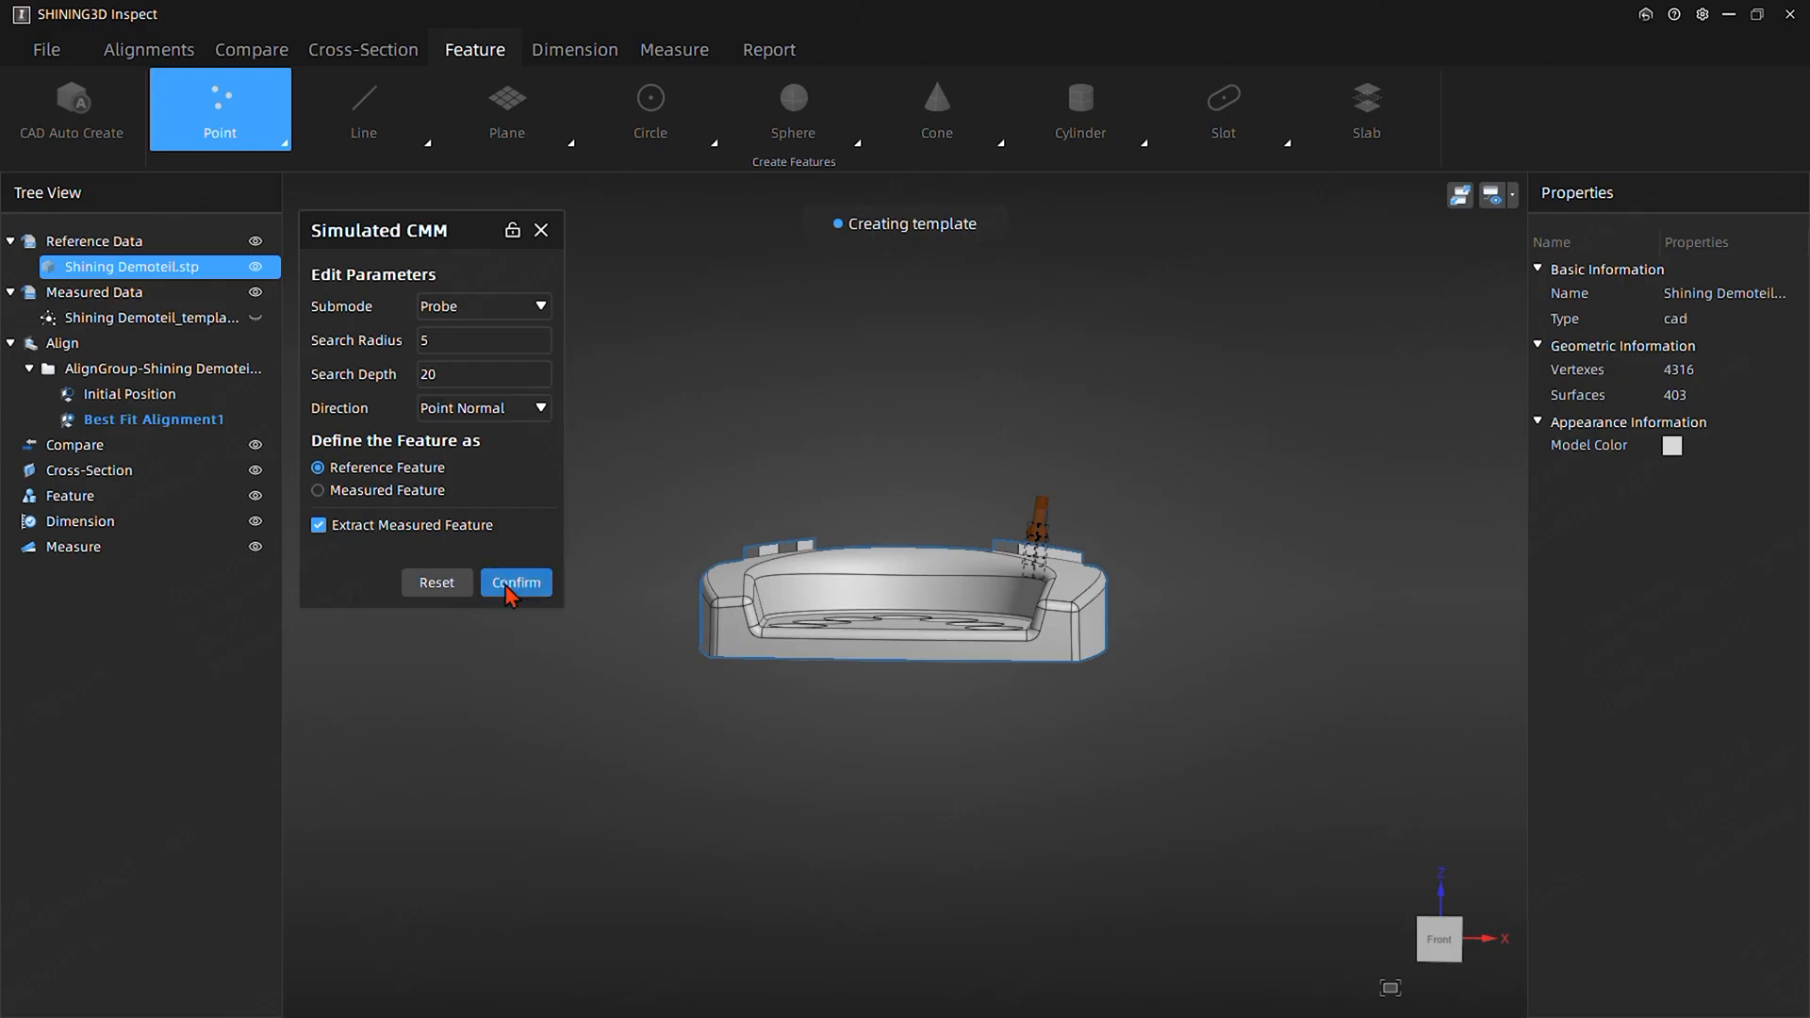
Place the Point1 and Point2 labels clear of the part on opposite sides
drag(1091, 376, 876, 435)
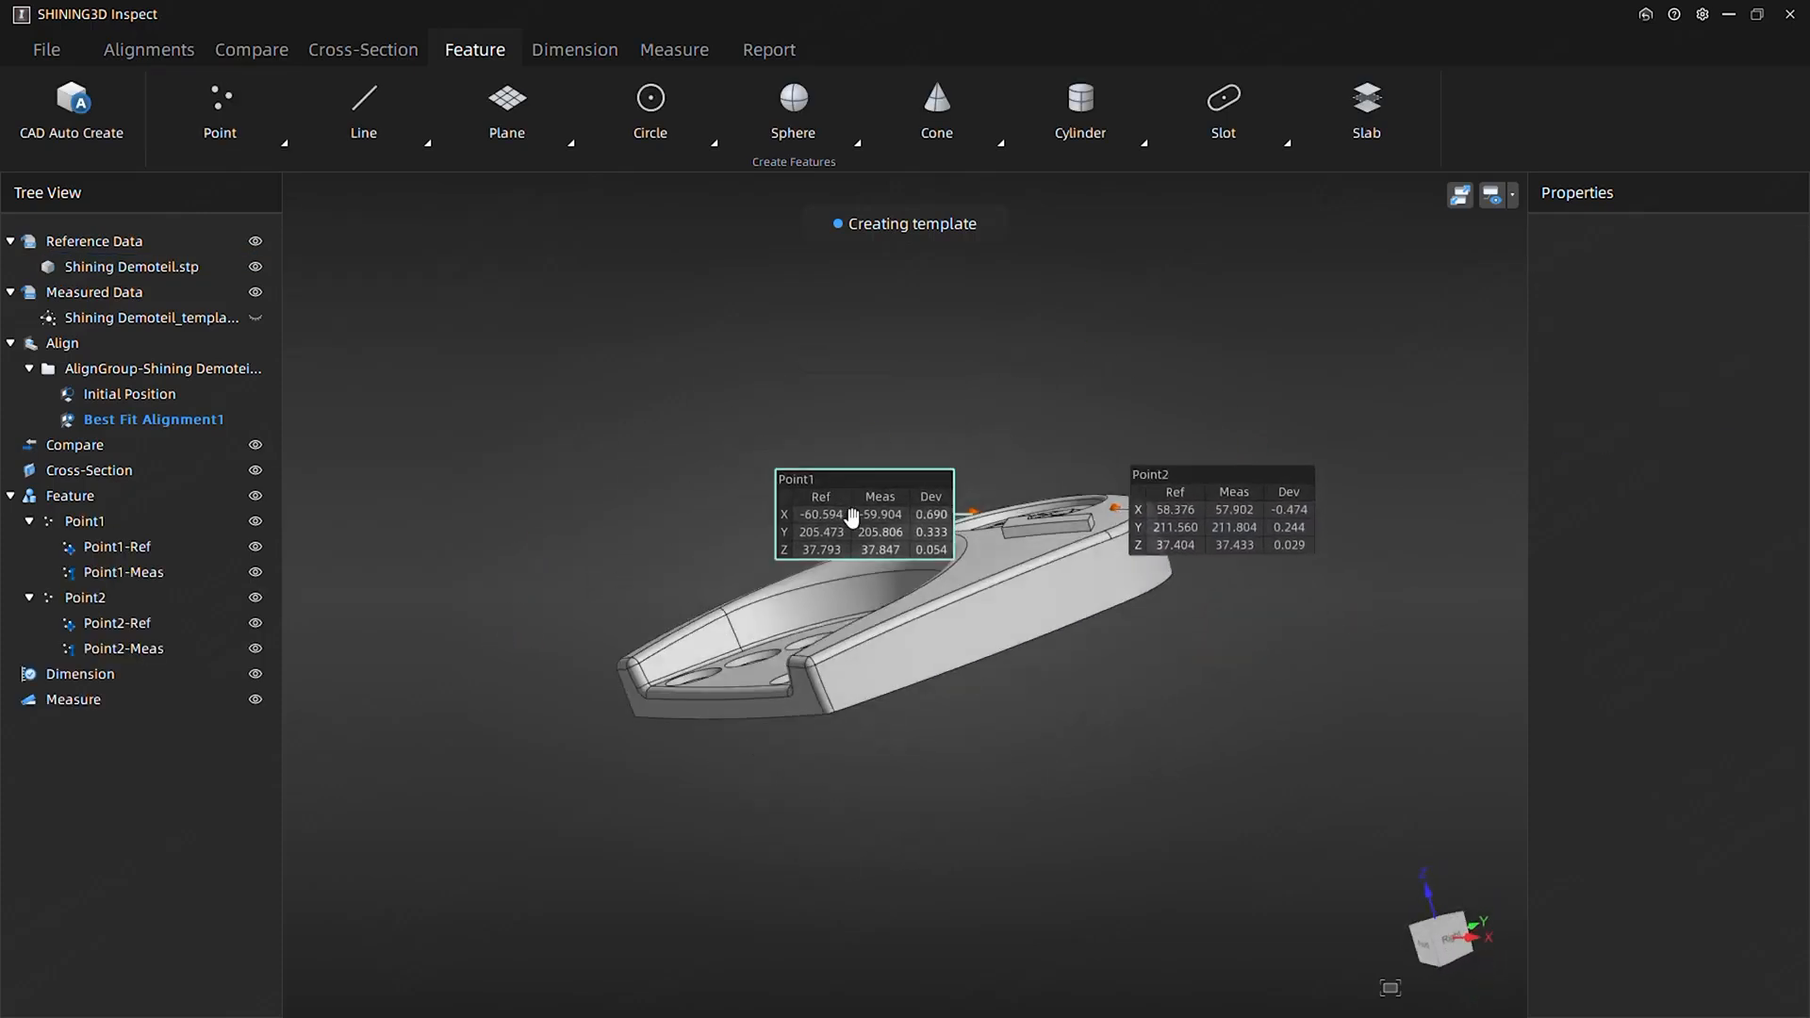
drag(852, 514, 584, 378)
drag(1192, 485, 1282, 394)
drag(938, 425, 1028, 546)
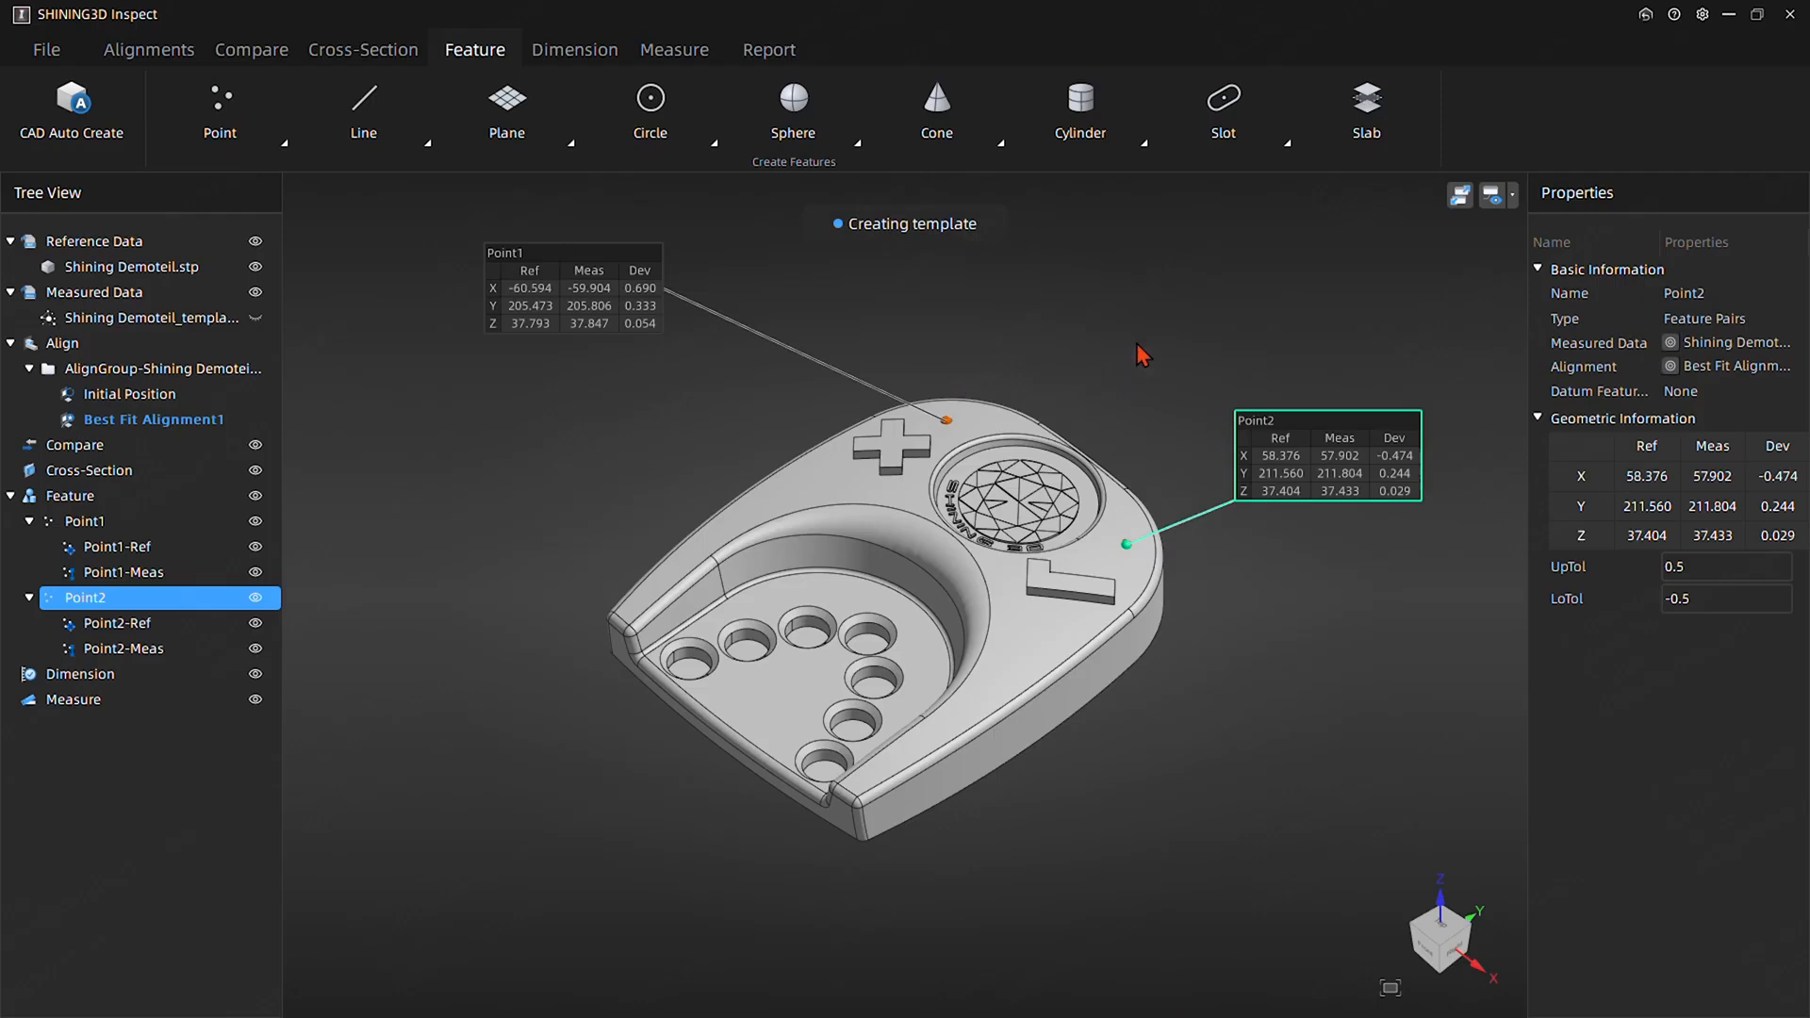
Create a reference cylinder with extracted measurement from the CAD model's front-left hole, keeping the command pinned, and place its label beside the part
drag(1142, 355, 1144, 270)
click(1082, 113)
click(1094, 171)
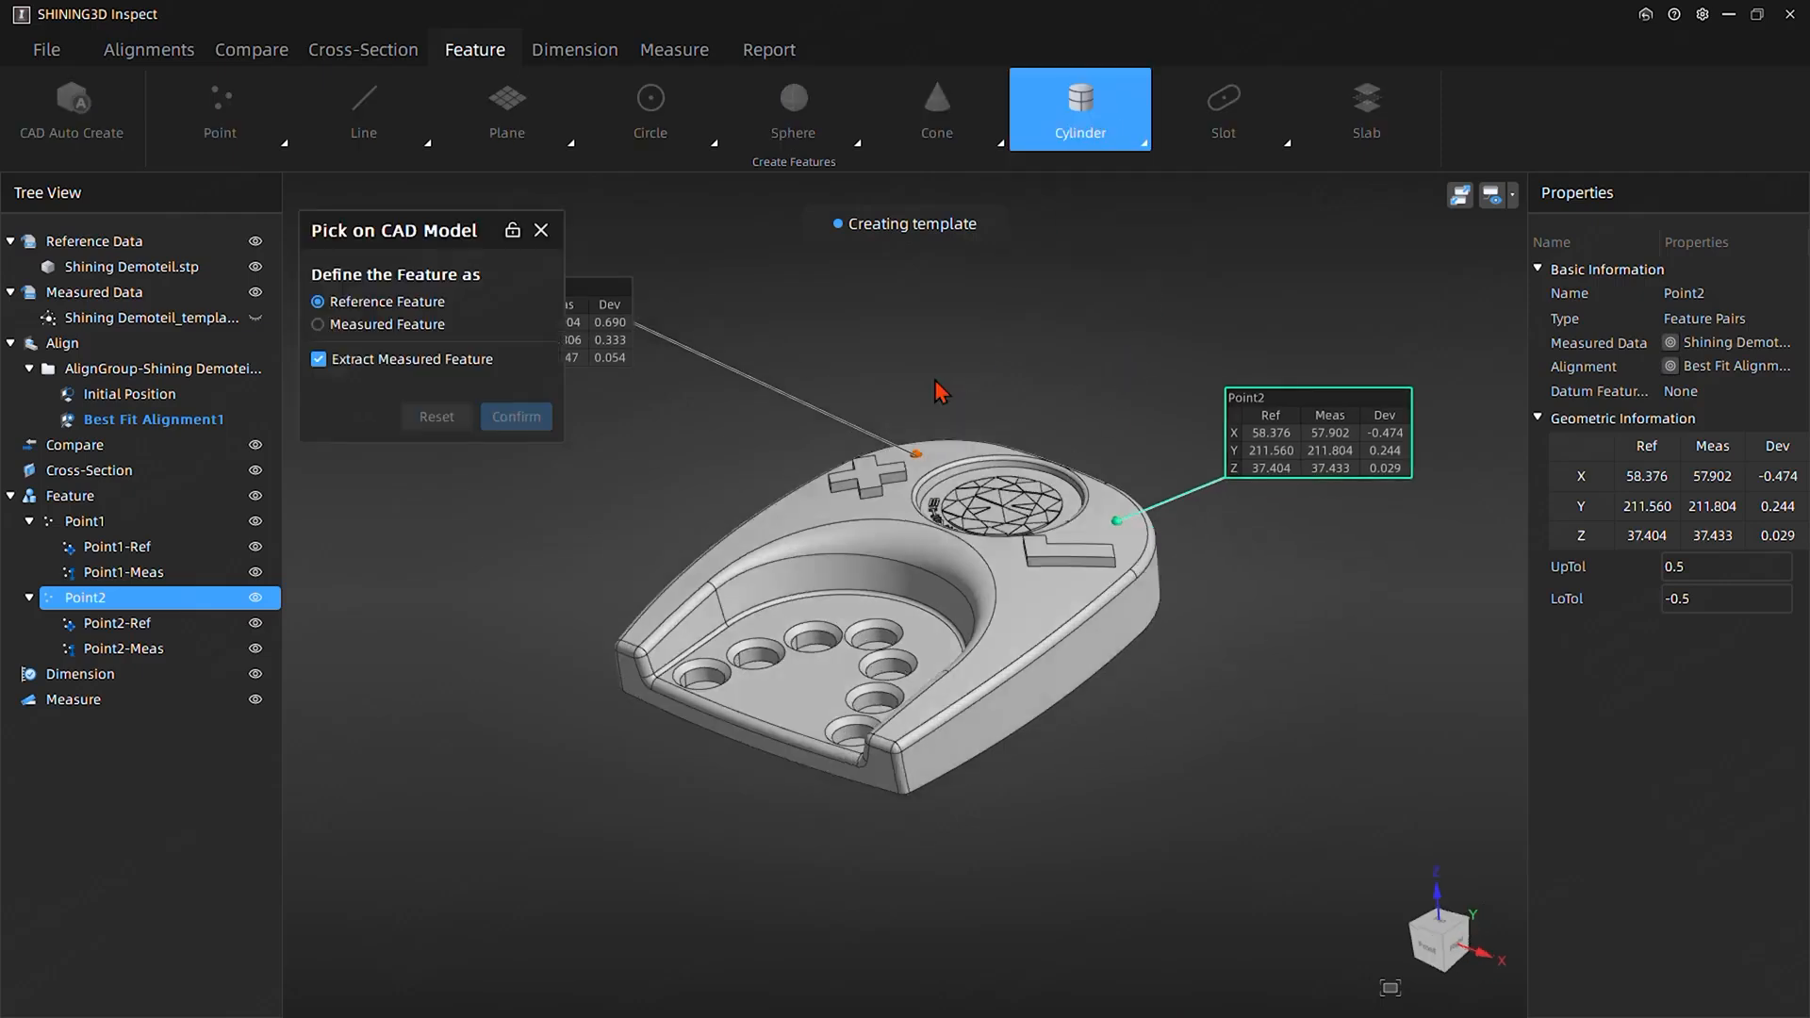
click(512, 230)
click(705, 679)
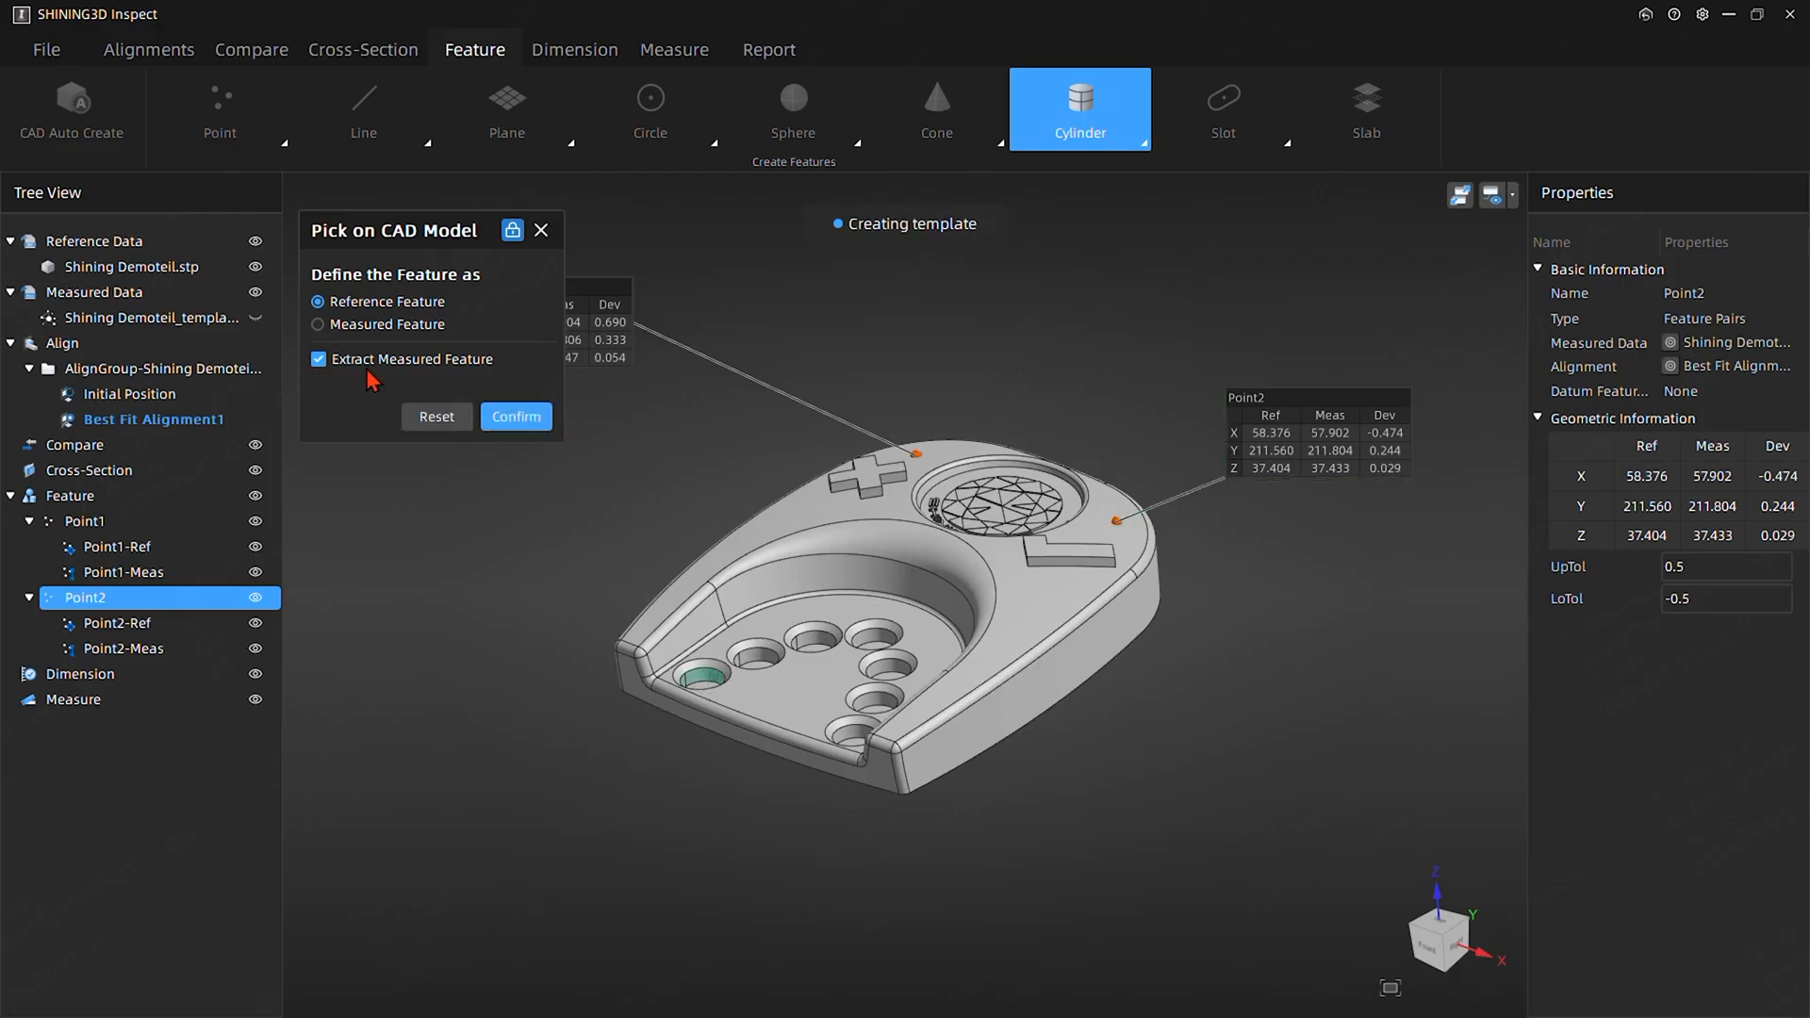
click(520, 424)
middle_drag(844, 777, 954, 790)
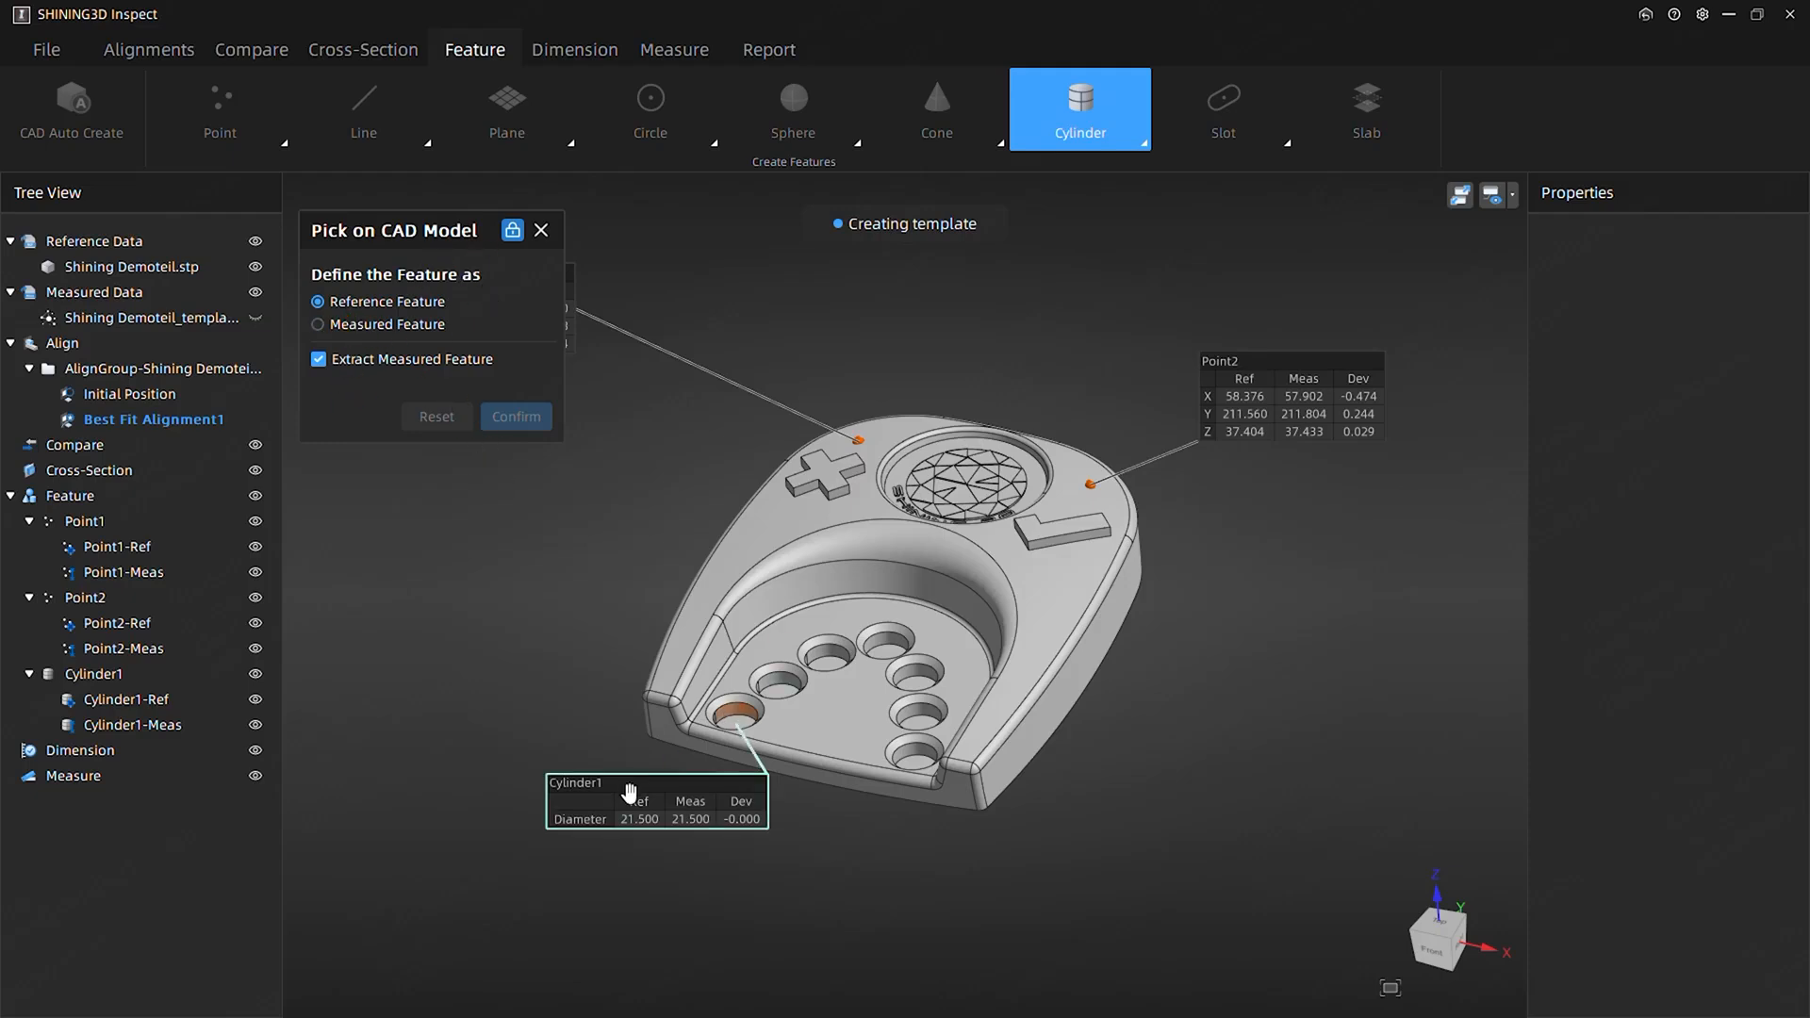
drag(612, 801, 380, 677)
Create a second cylinder with extracted measurement from the CAD model's front-right hole, place its label beside the part, and end cylinder creation
click(915, 754)
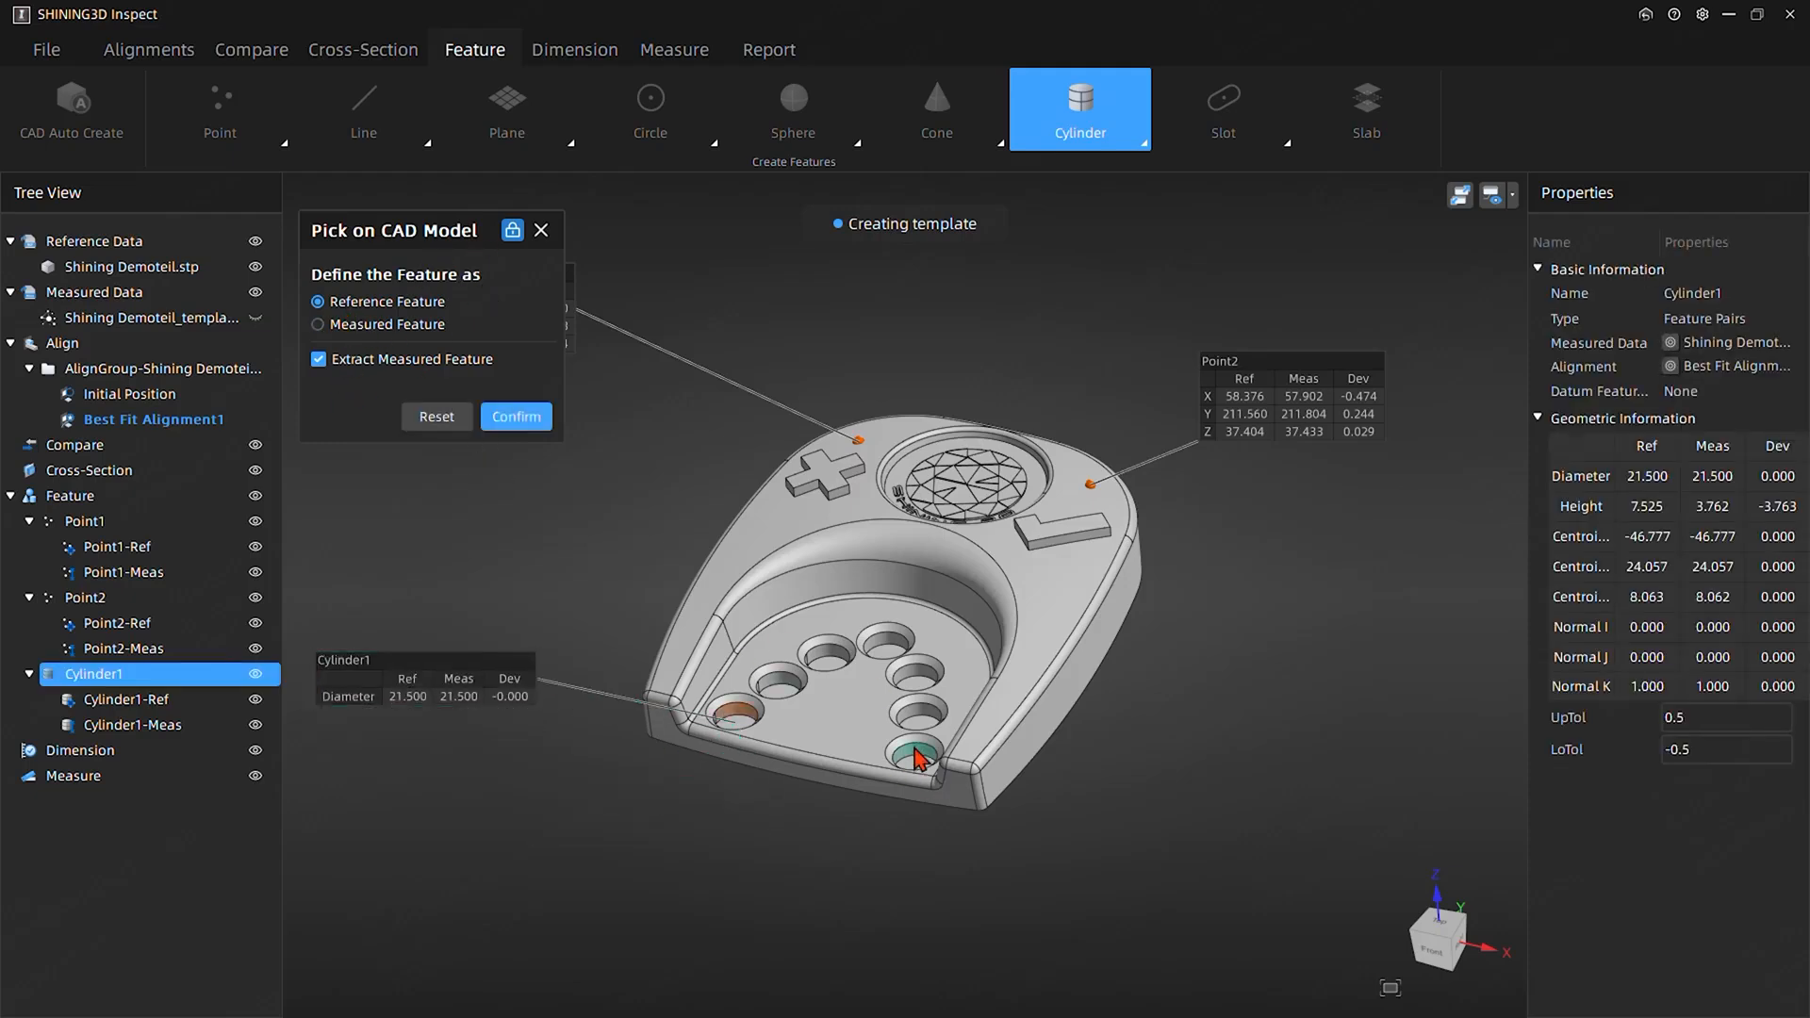
click(517, 417)
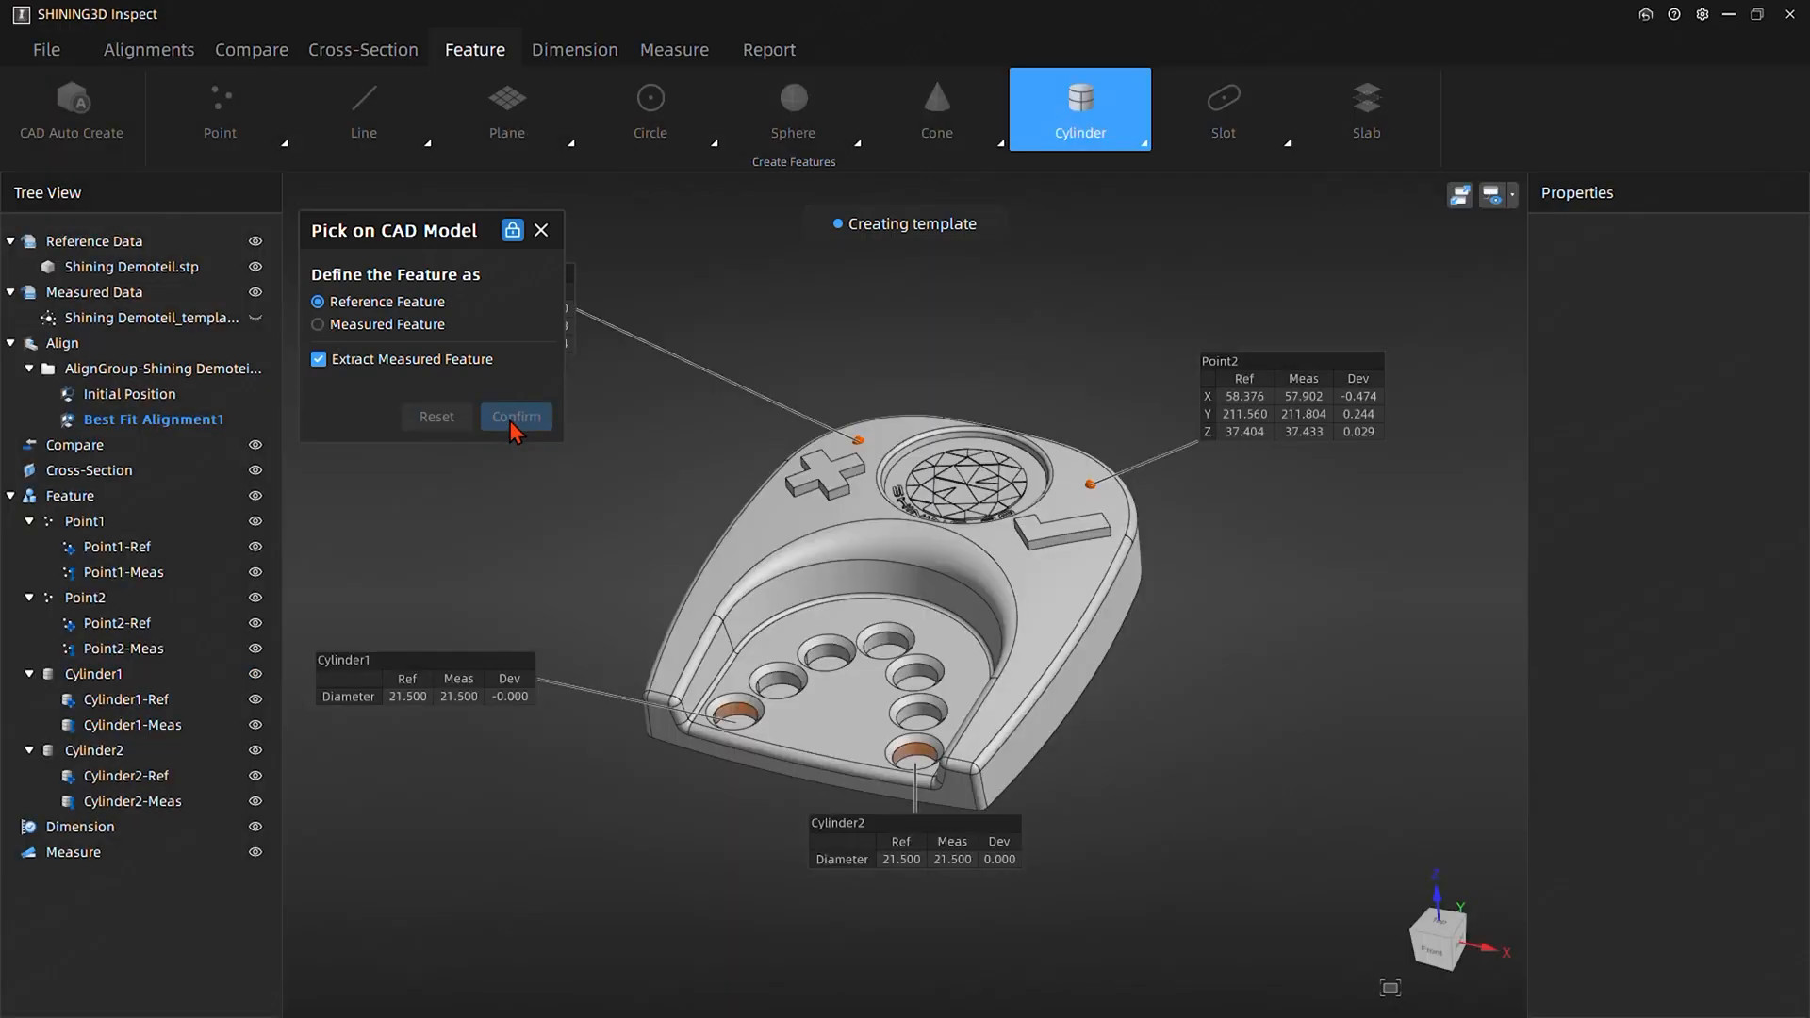
click(877, 900)
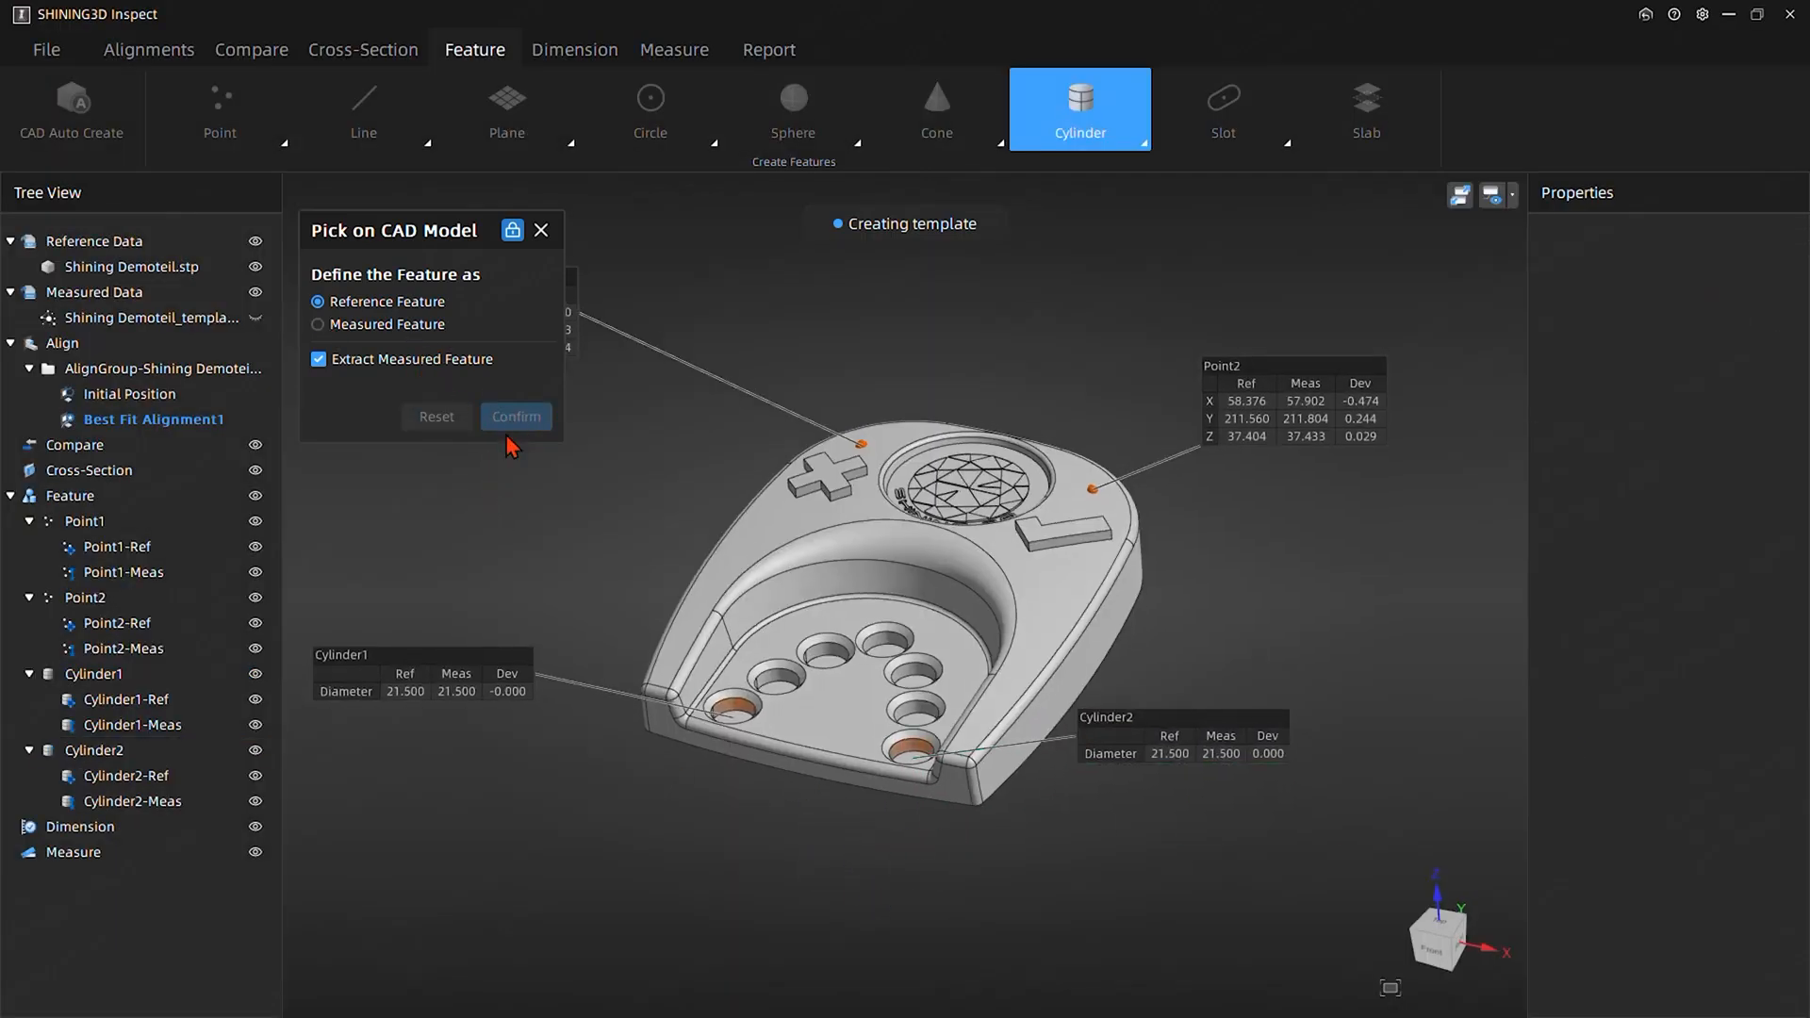
click(540, 231)
Reposition the Cylinder1 and Cylinder2 labels in front of the part's front edge
drag(790, 493, 533, 585)
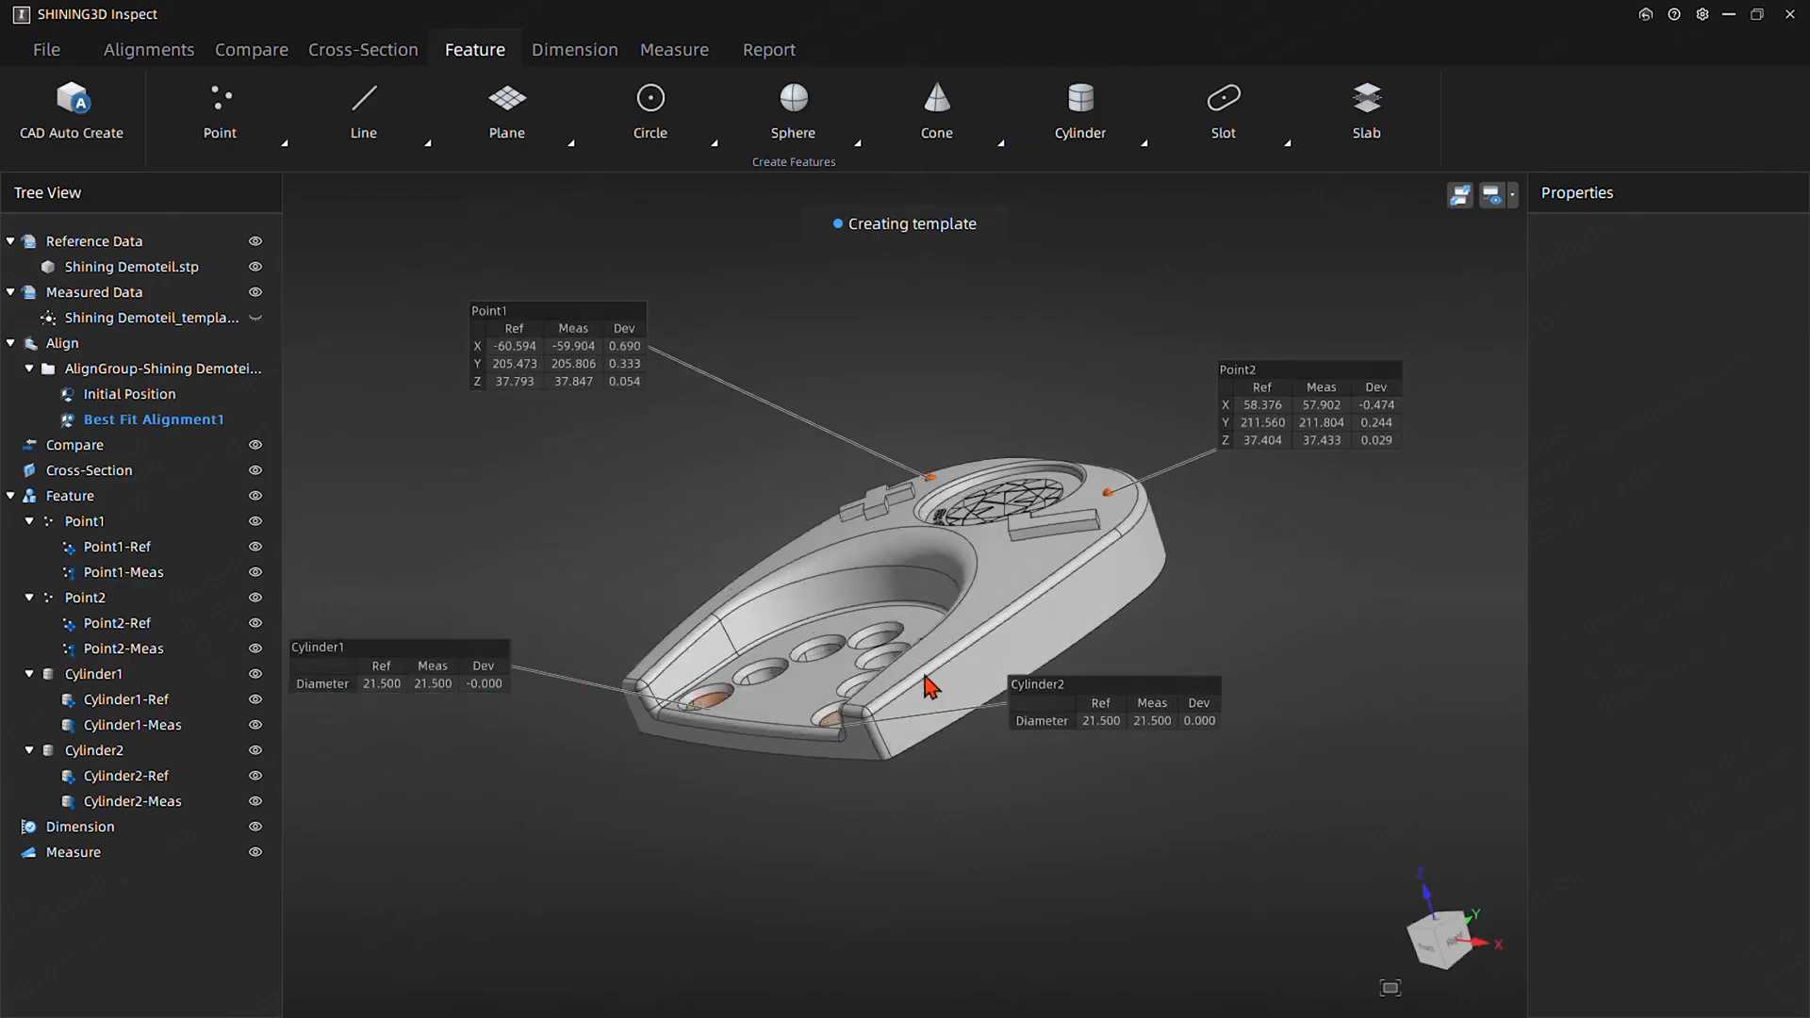
drag(924, 676, 1037, 735)
drag(1172, 759, 1113, 872)
drag(490, 703, 509, 828)
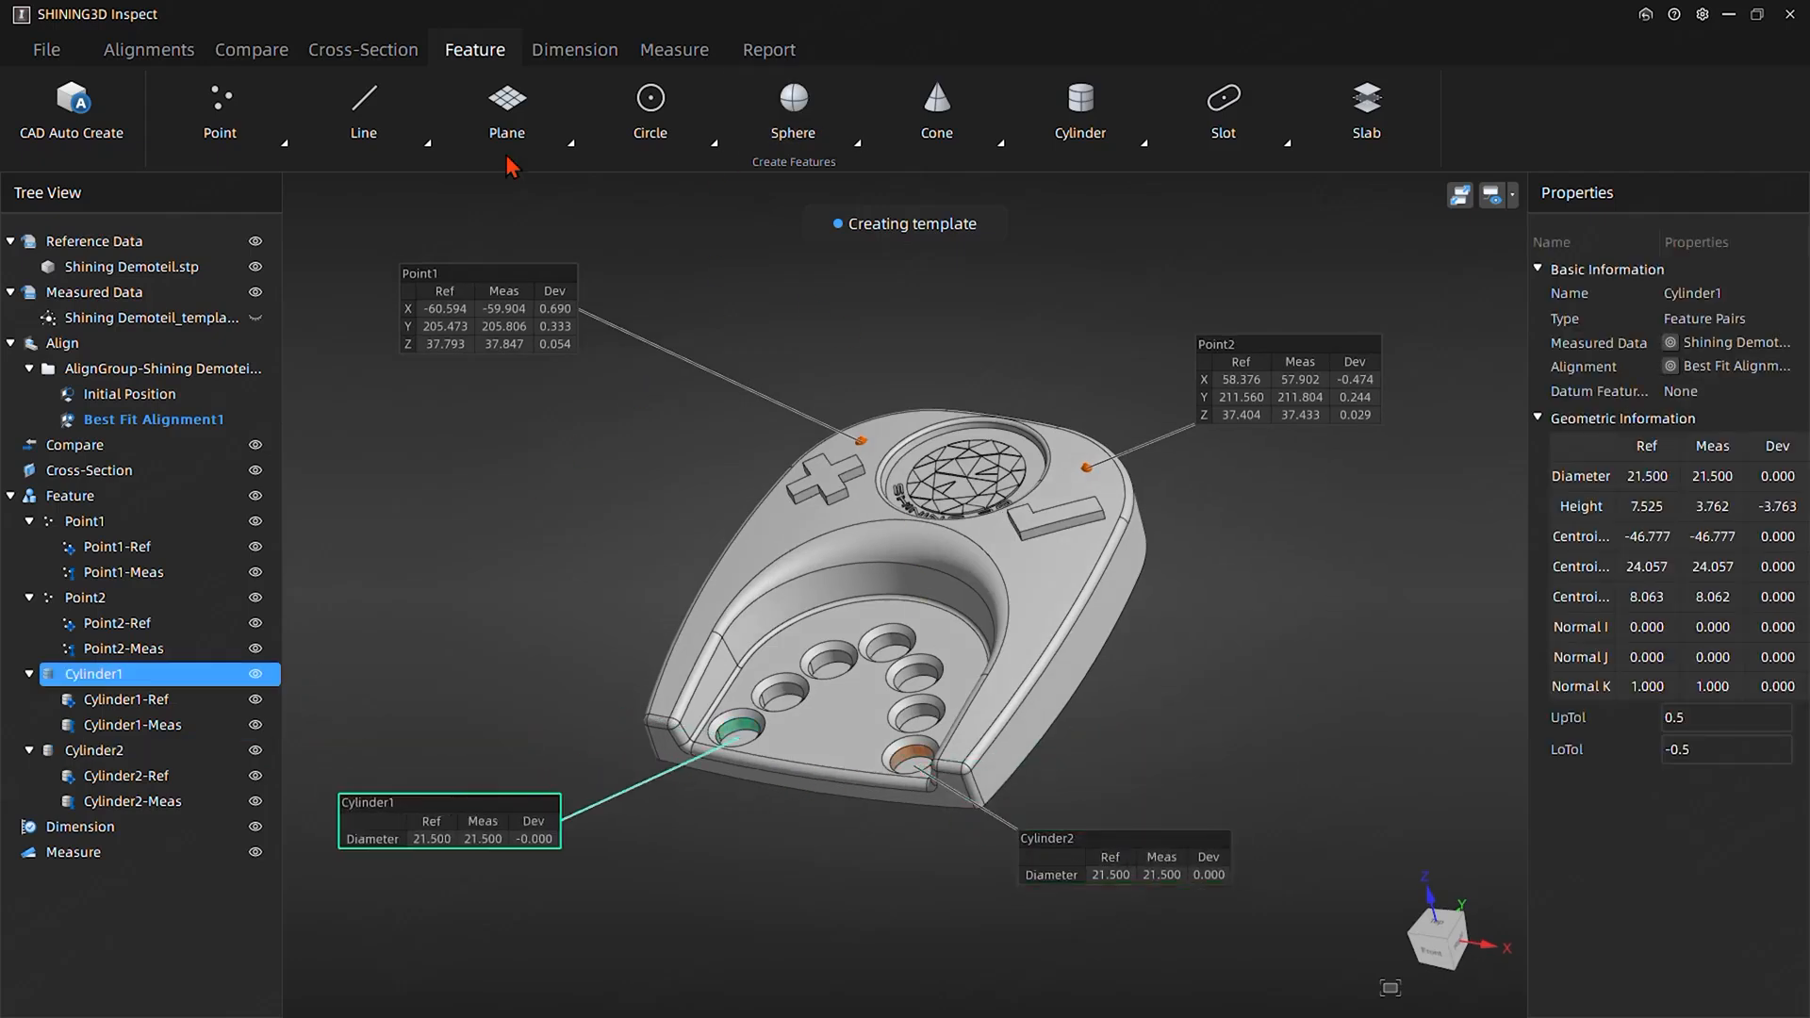
Create a single plane with extracted measurement from the CAD model's recessed floor around the holes, and place its label beside the part
click(506, 118)
mouse_move(517, 177)
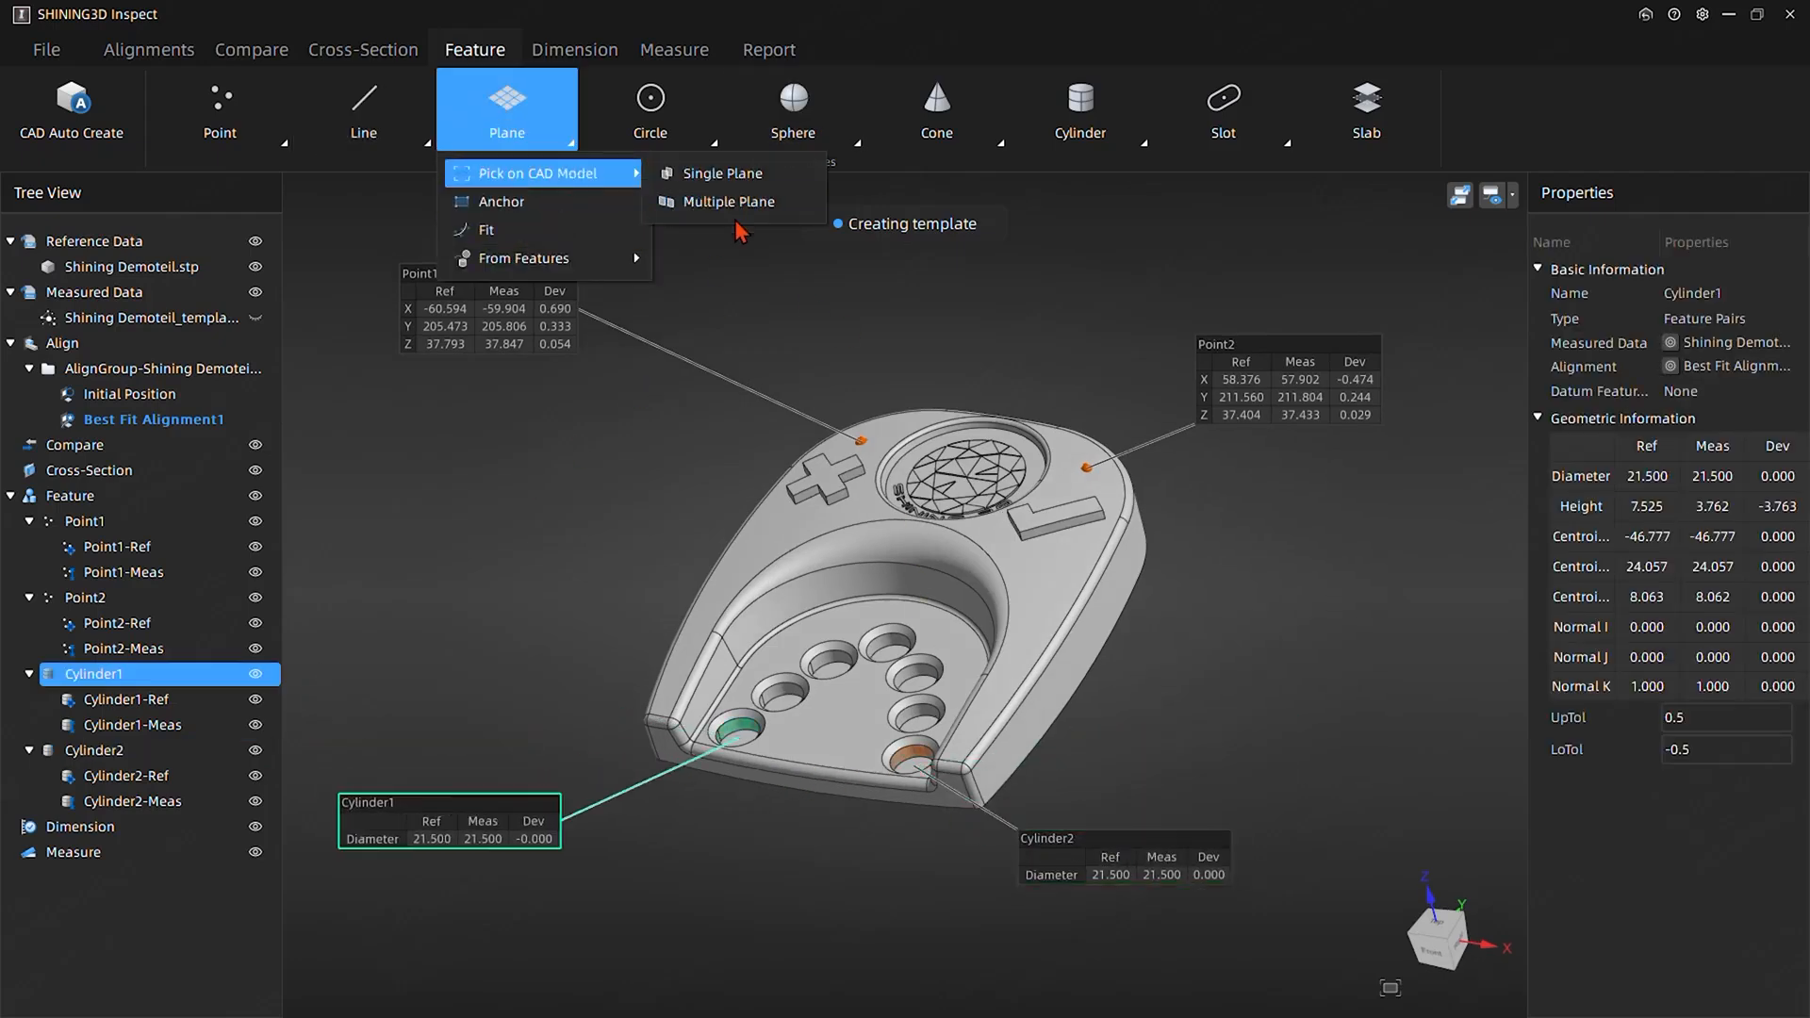
click(716, 174)
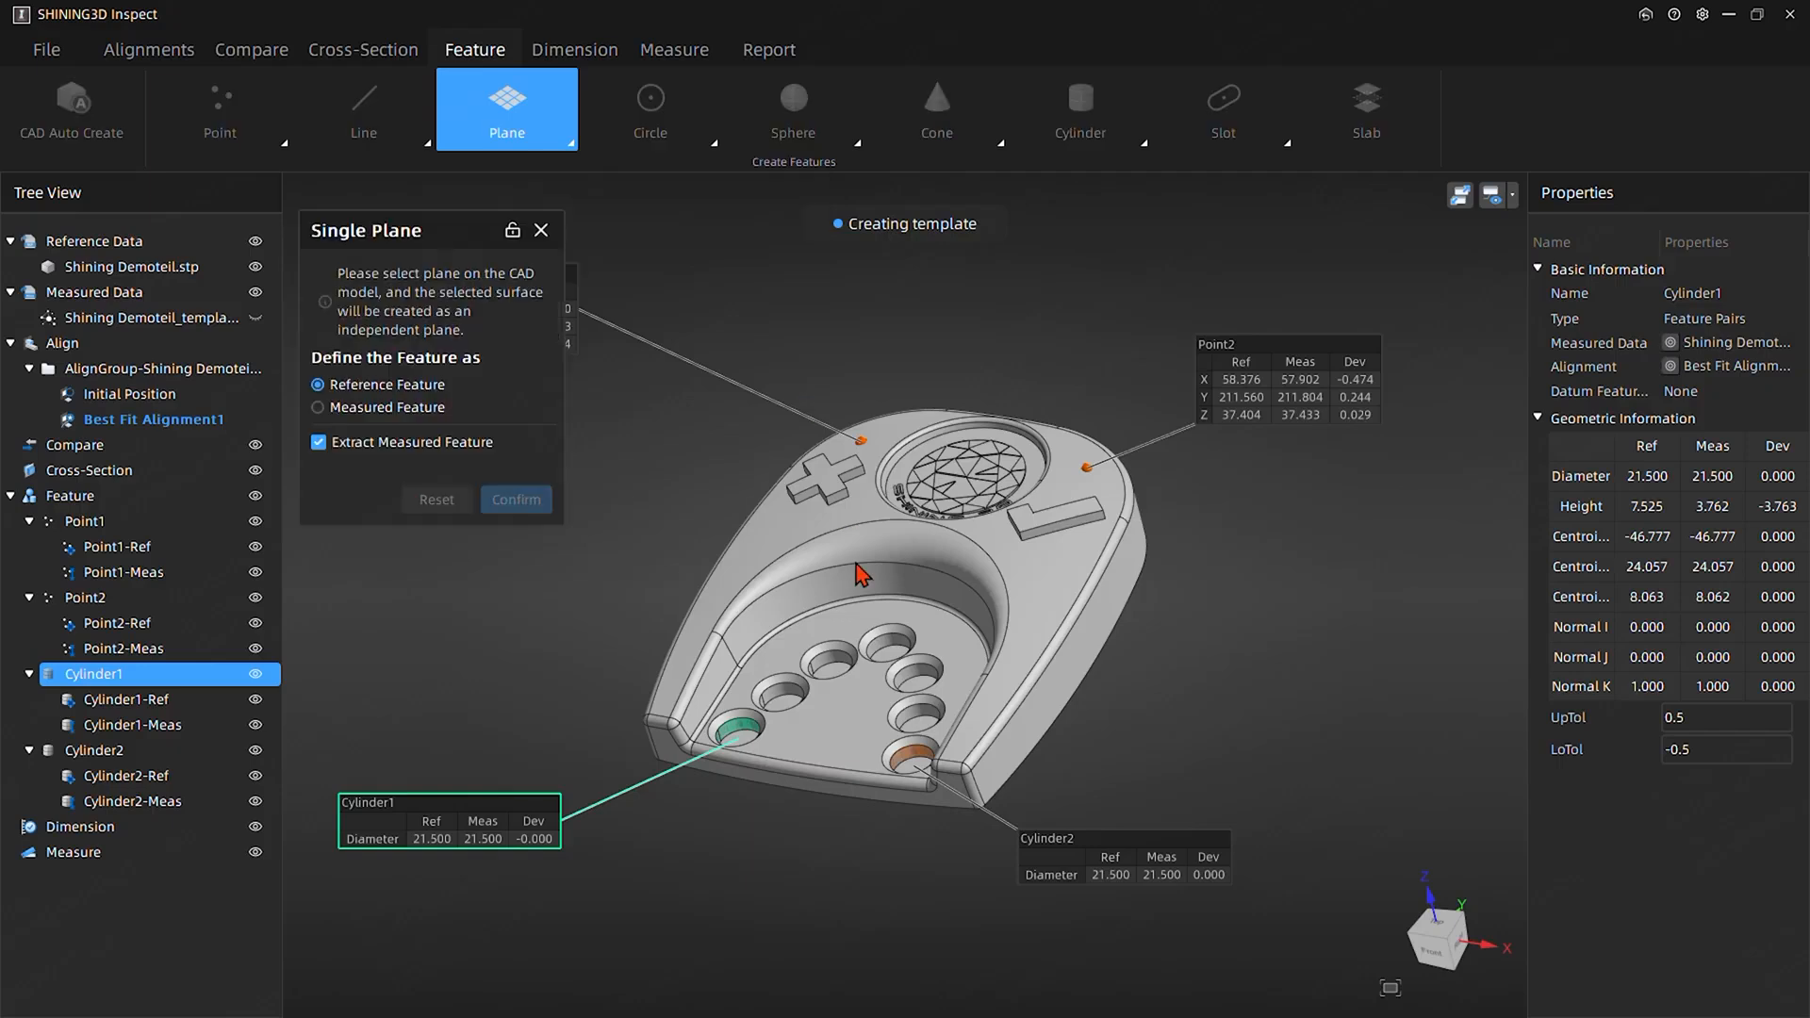
click(820, 613)
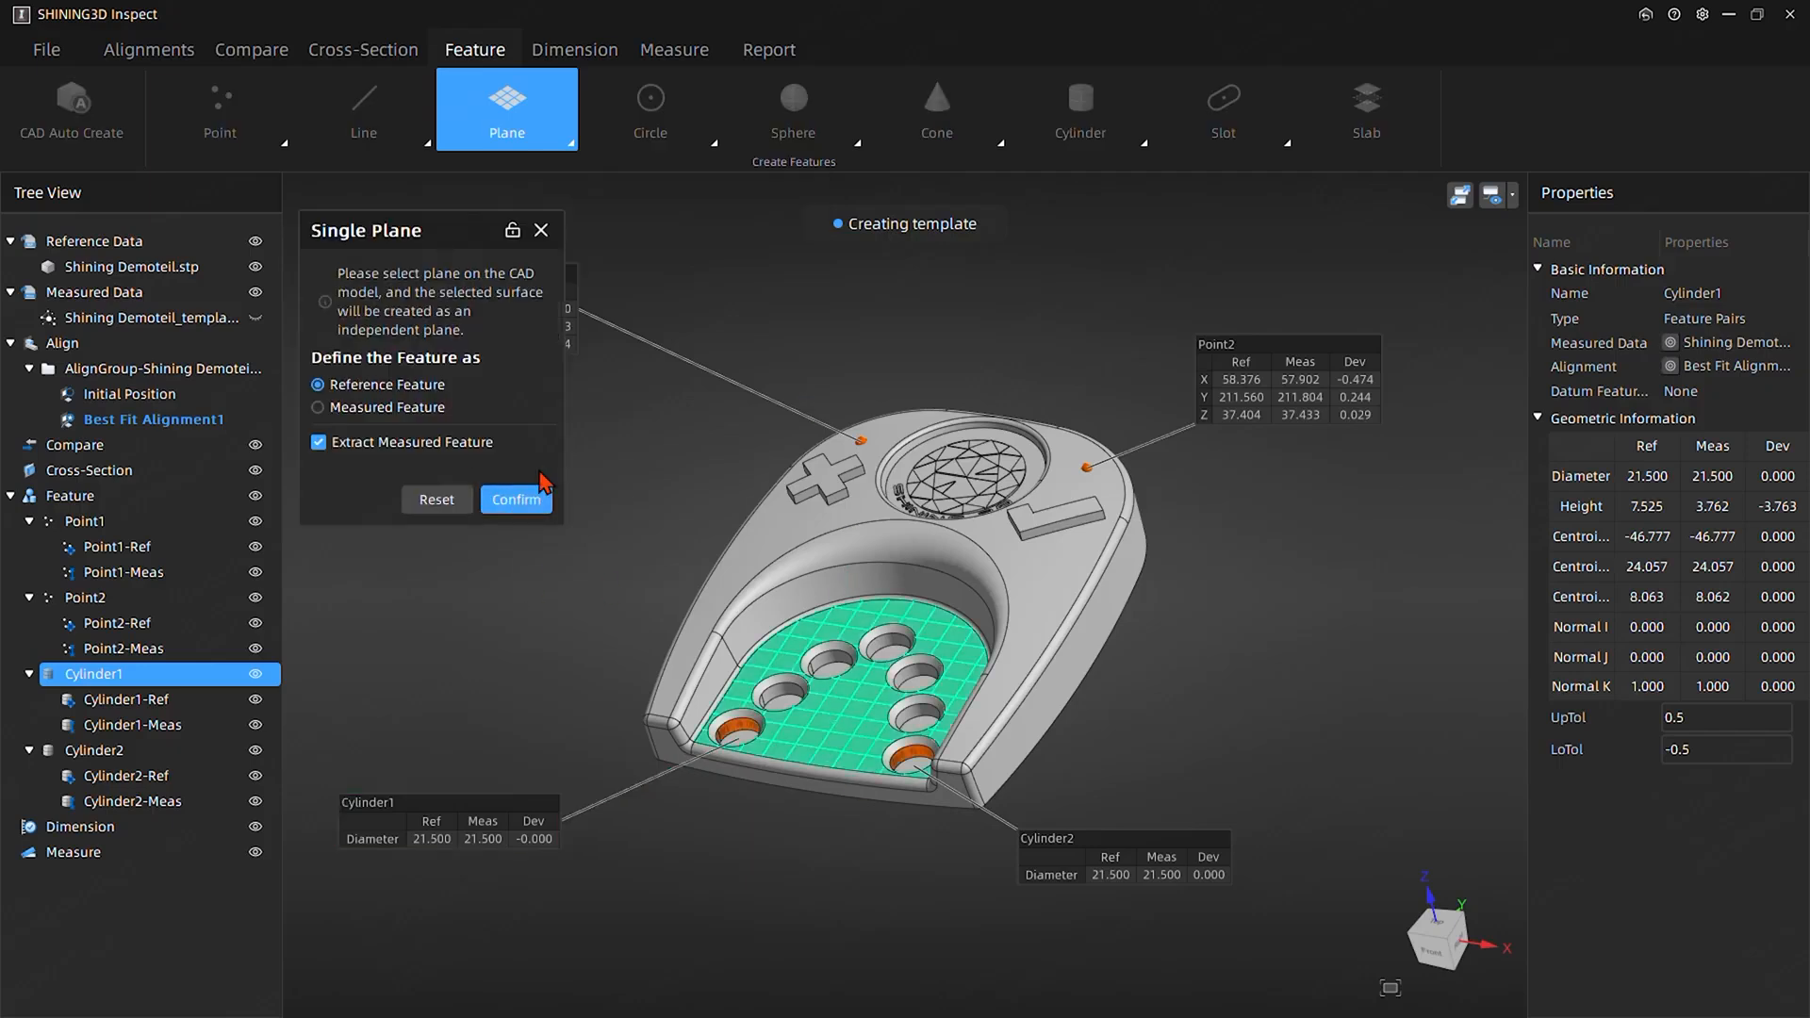
click(533, 498)
drag(642, 833, 456, 618)
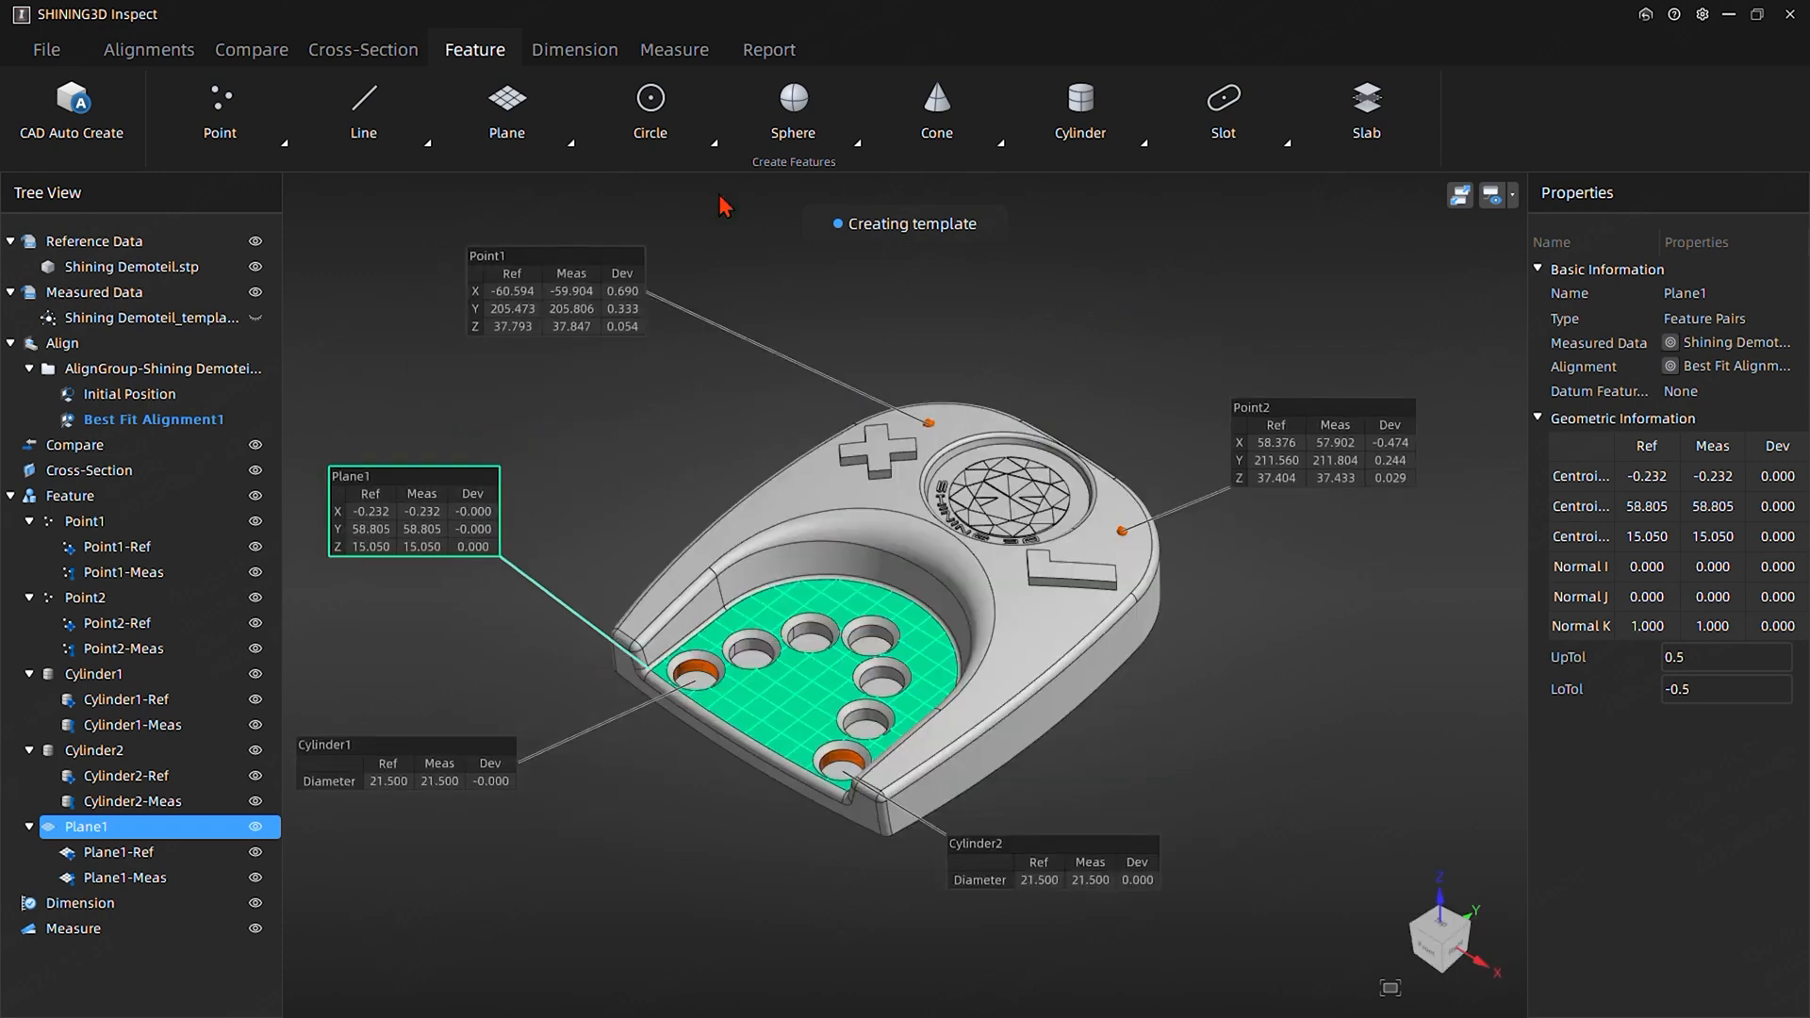
Create a circle from the intersection of Cylinder1 and Plane1
click(698, 137)
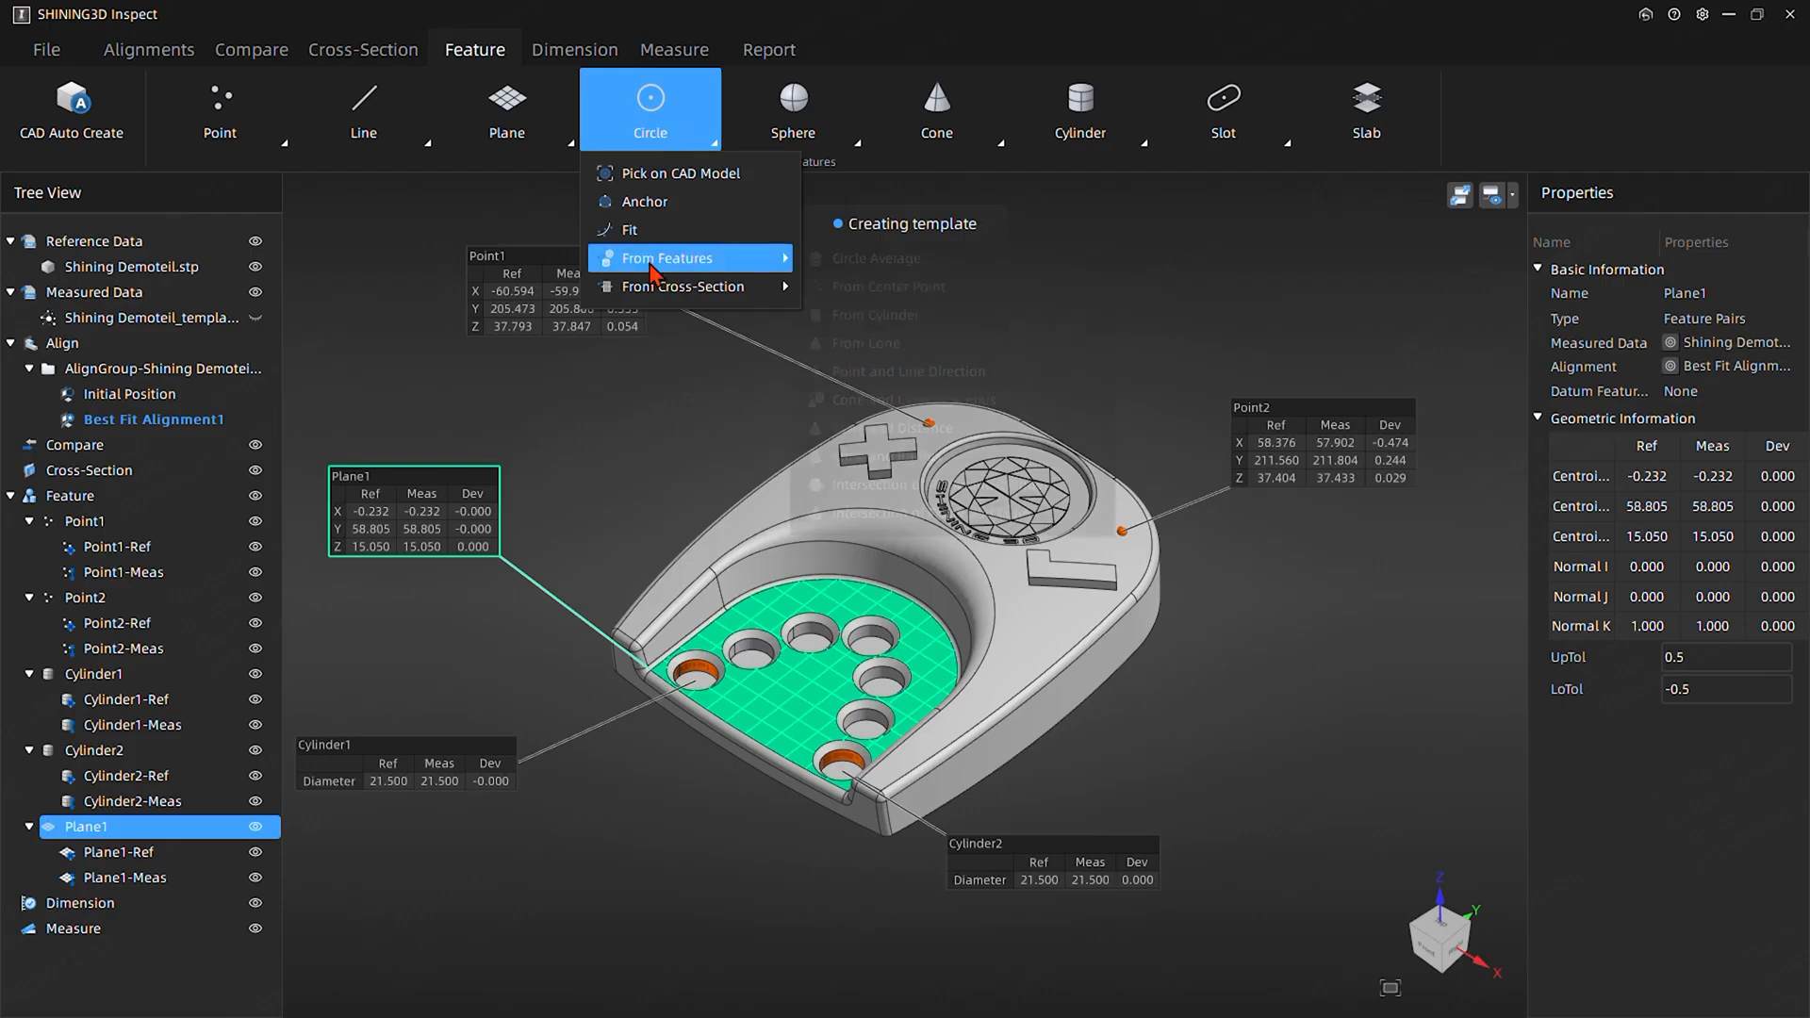
mouse_move(702, 260)
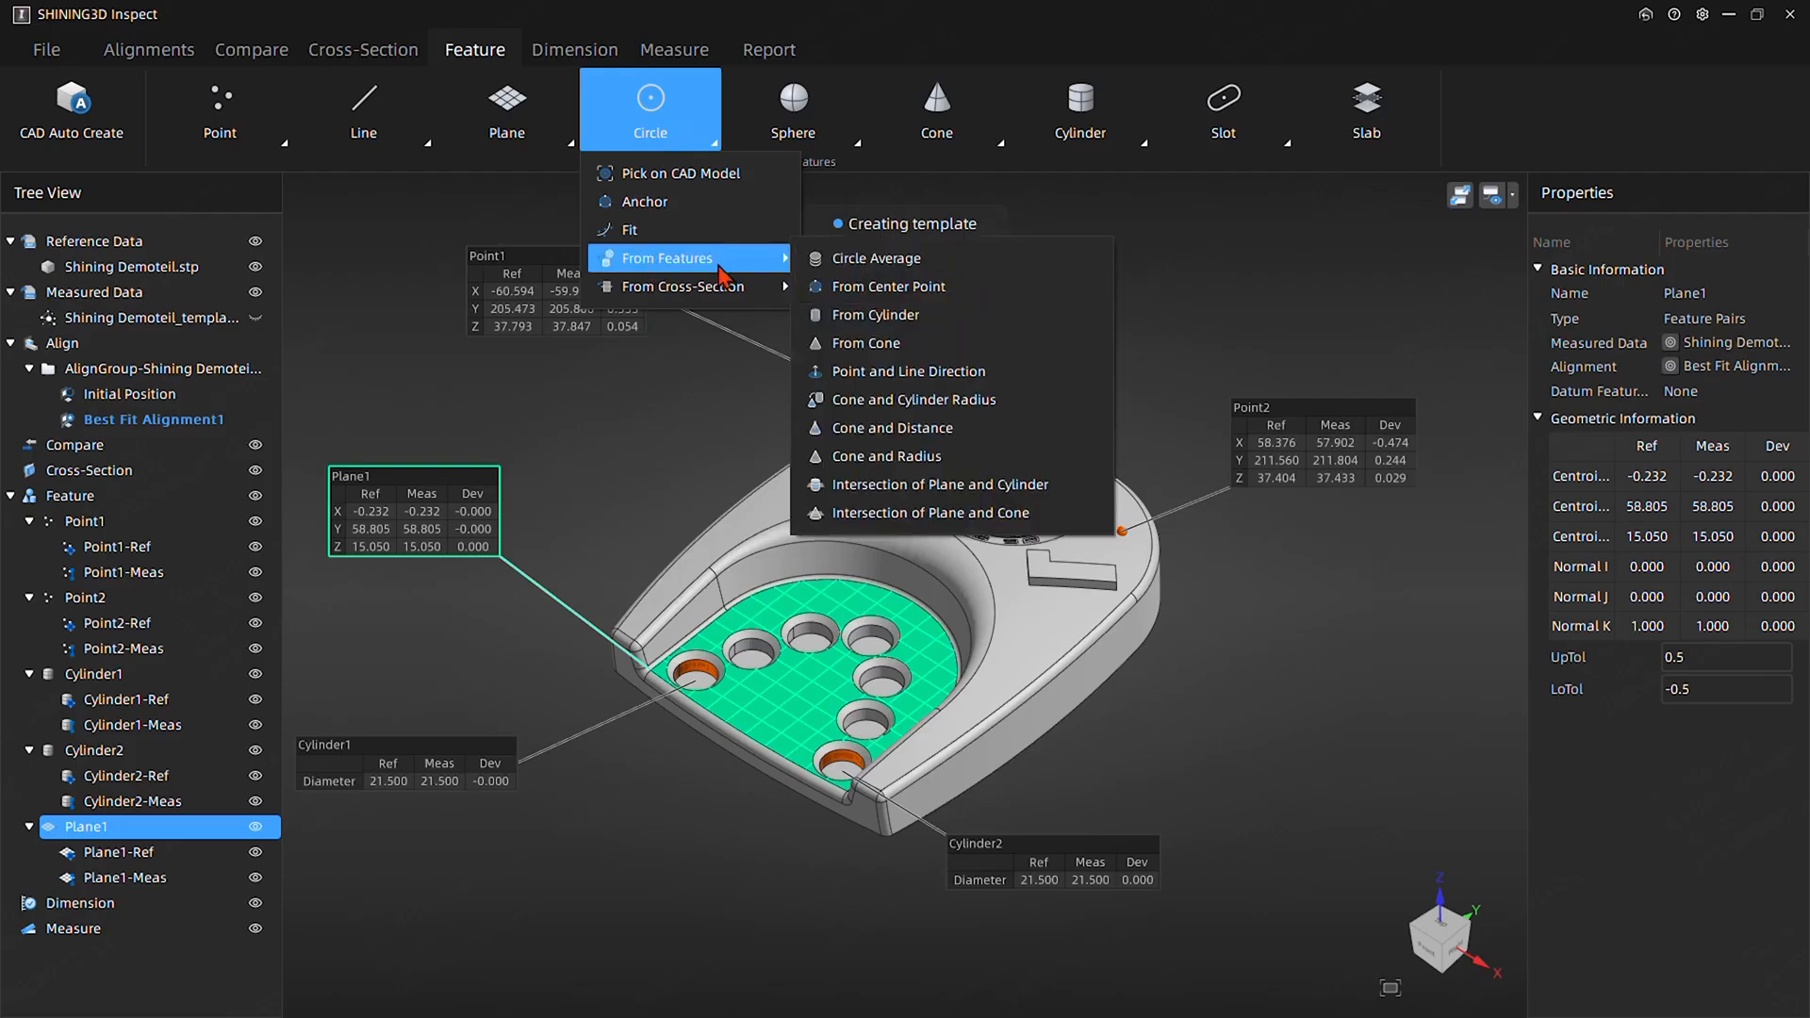
click(896, 485)
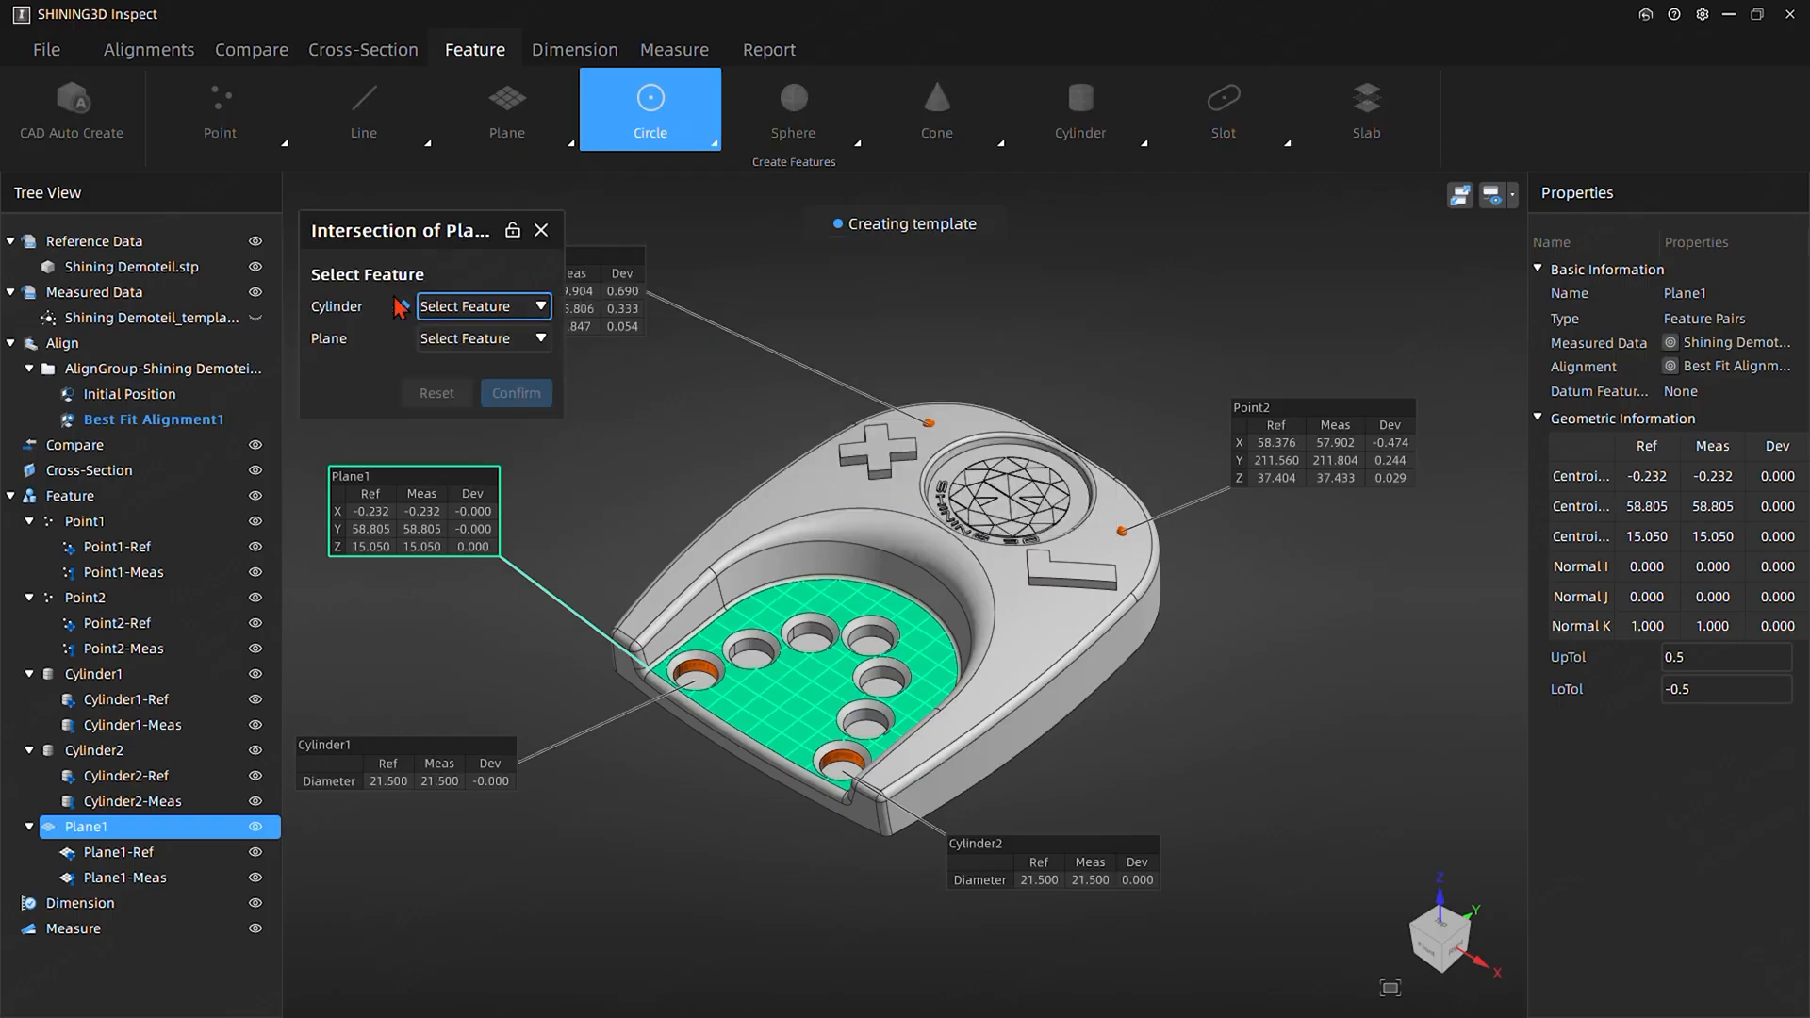
click(479, 312)
click(472, 342)
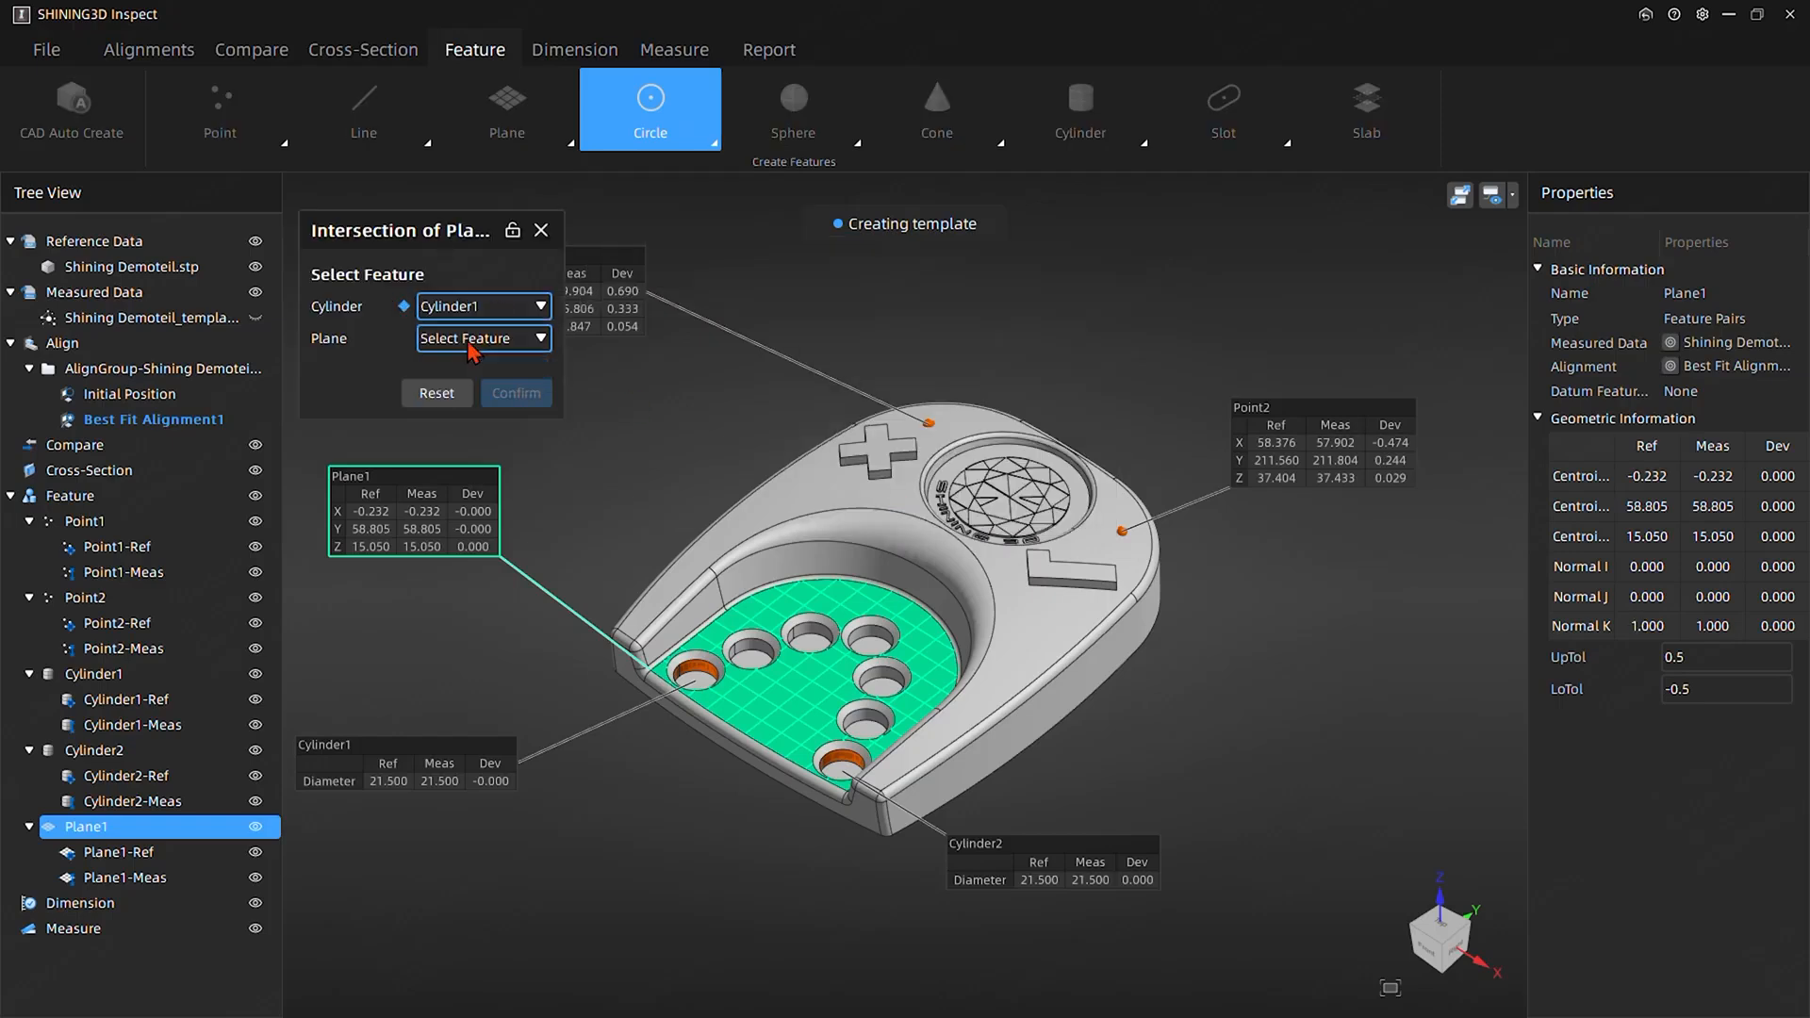
click(439, 490)
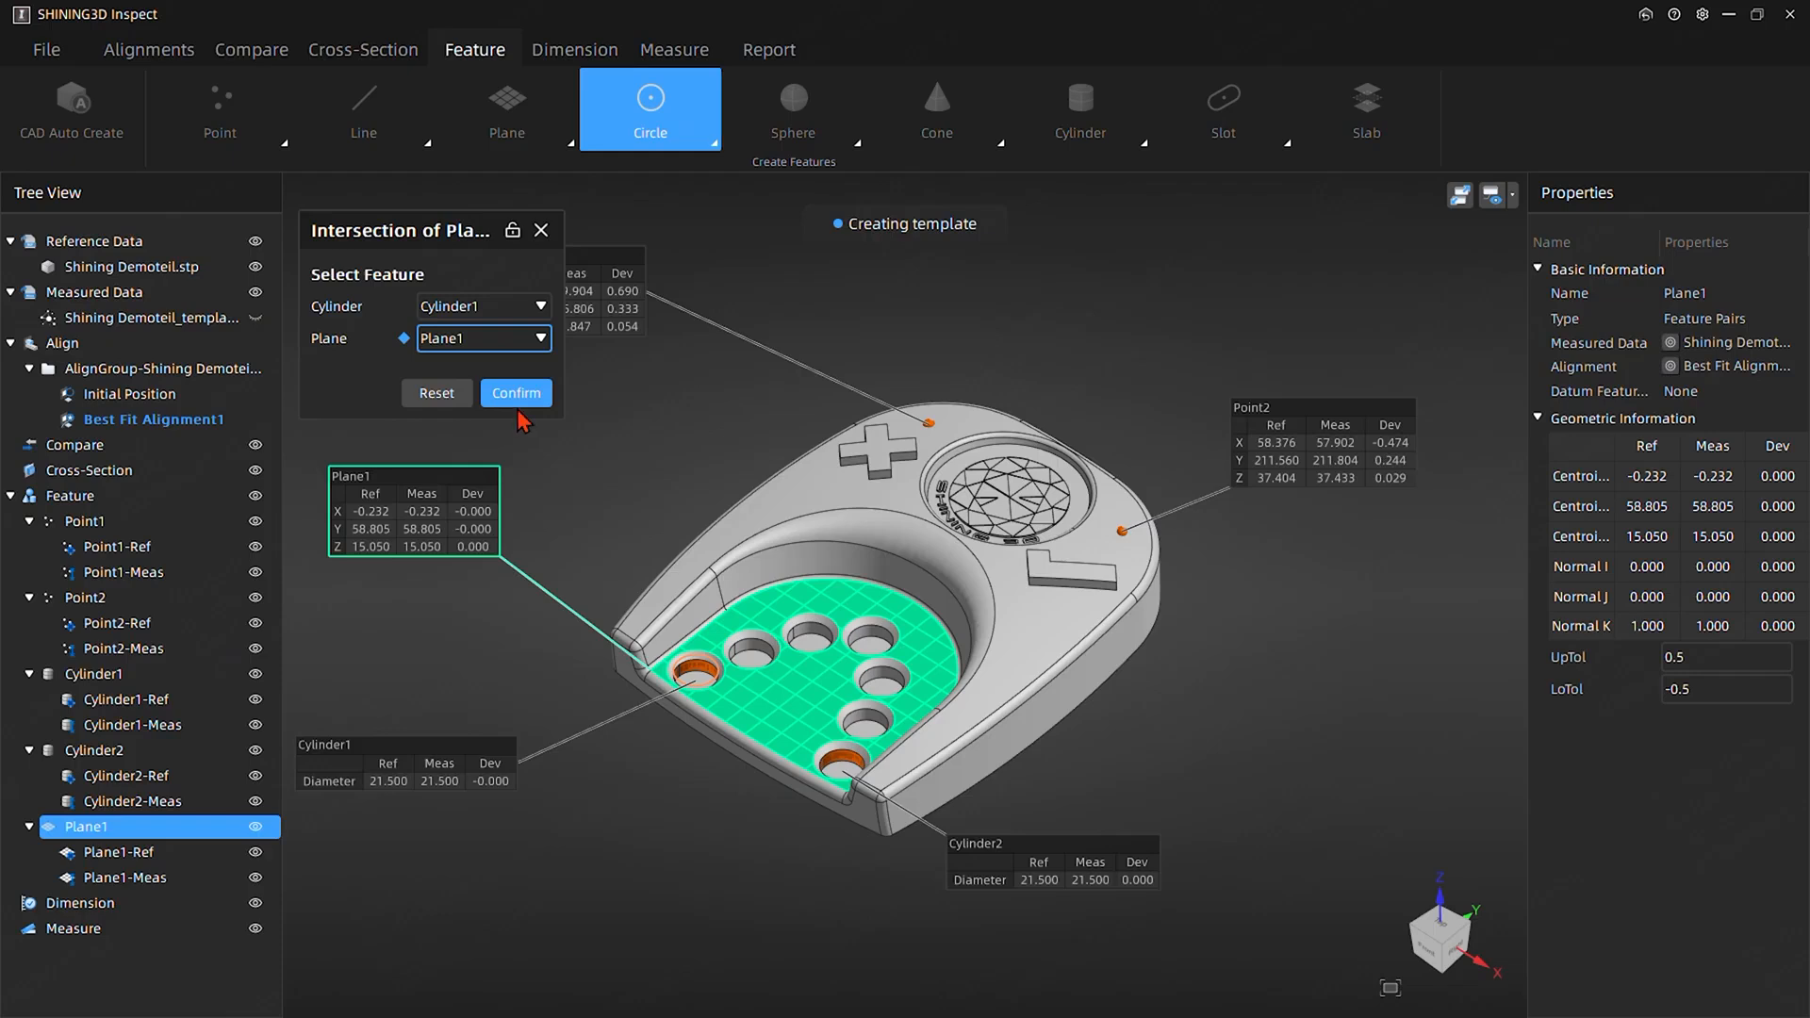
click(516, 394)
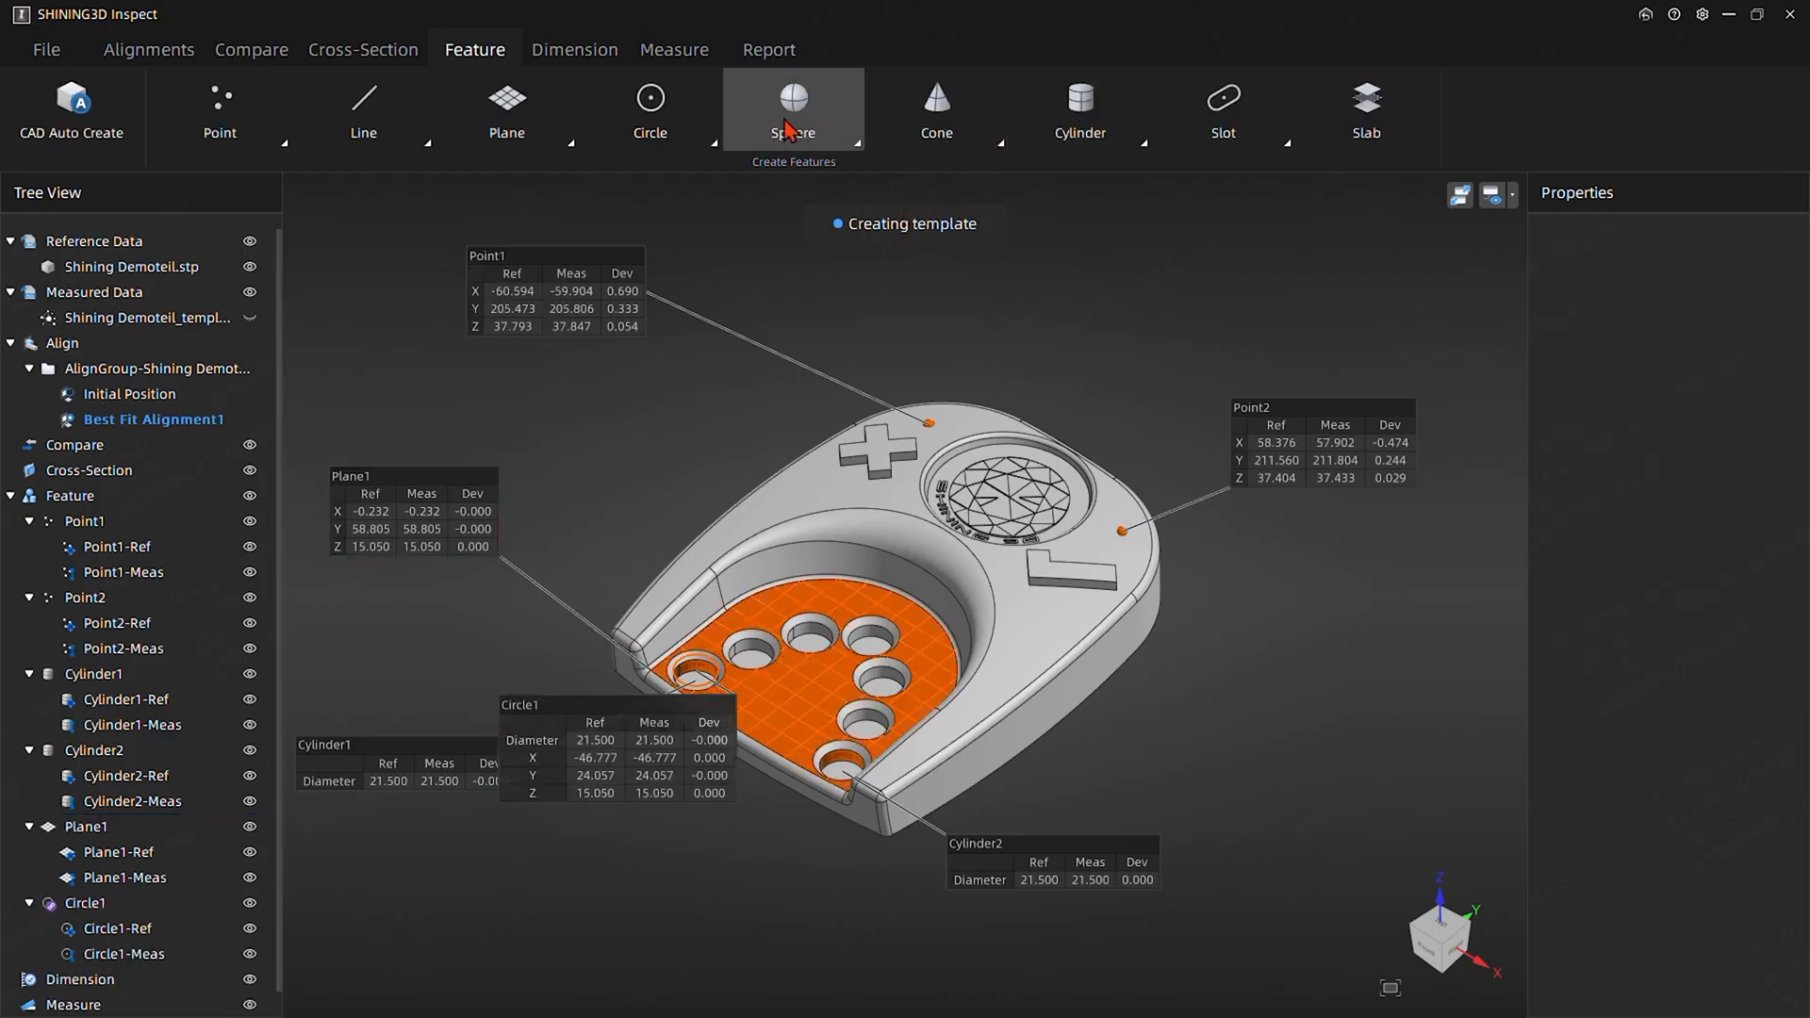
Create a circle from the intersection of Cylinder2 and Plane1
click(647, 121)
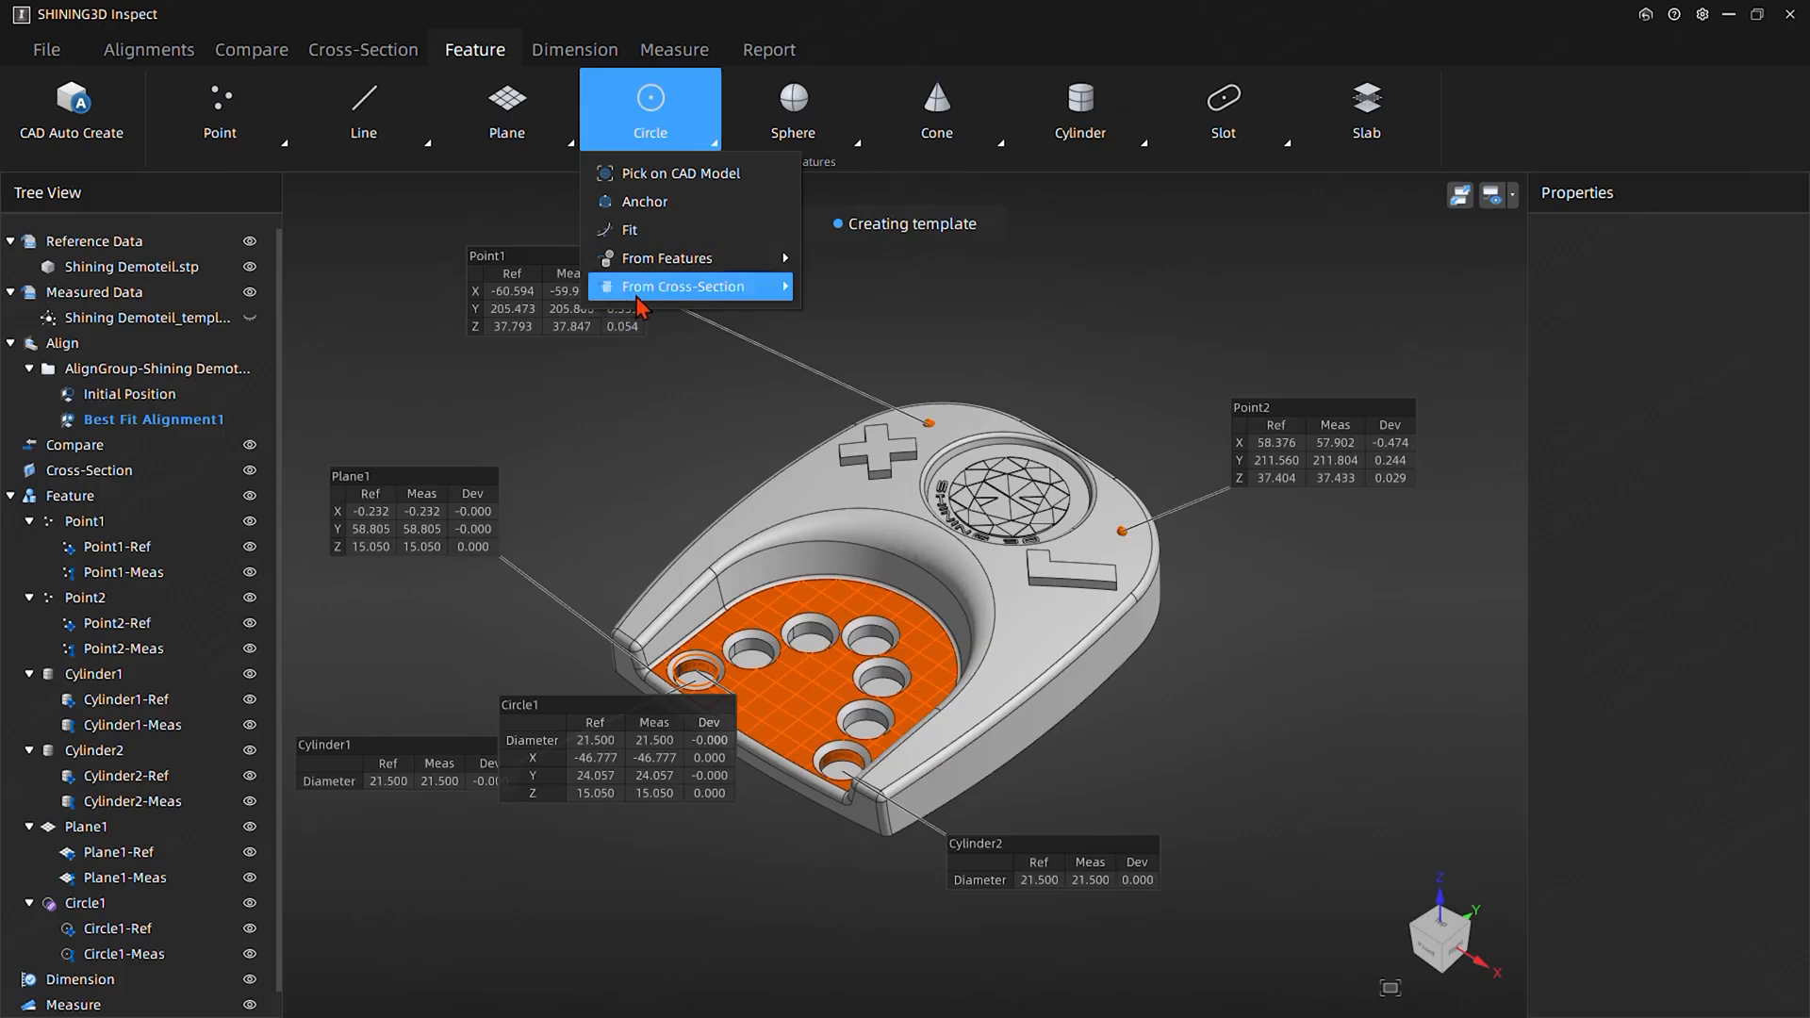
mouse_move(659, 258)
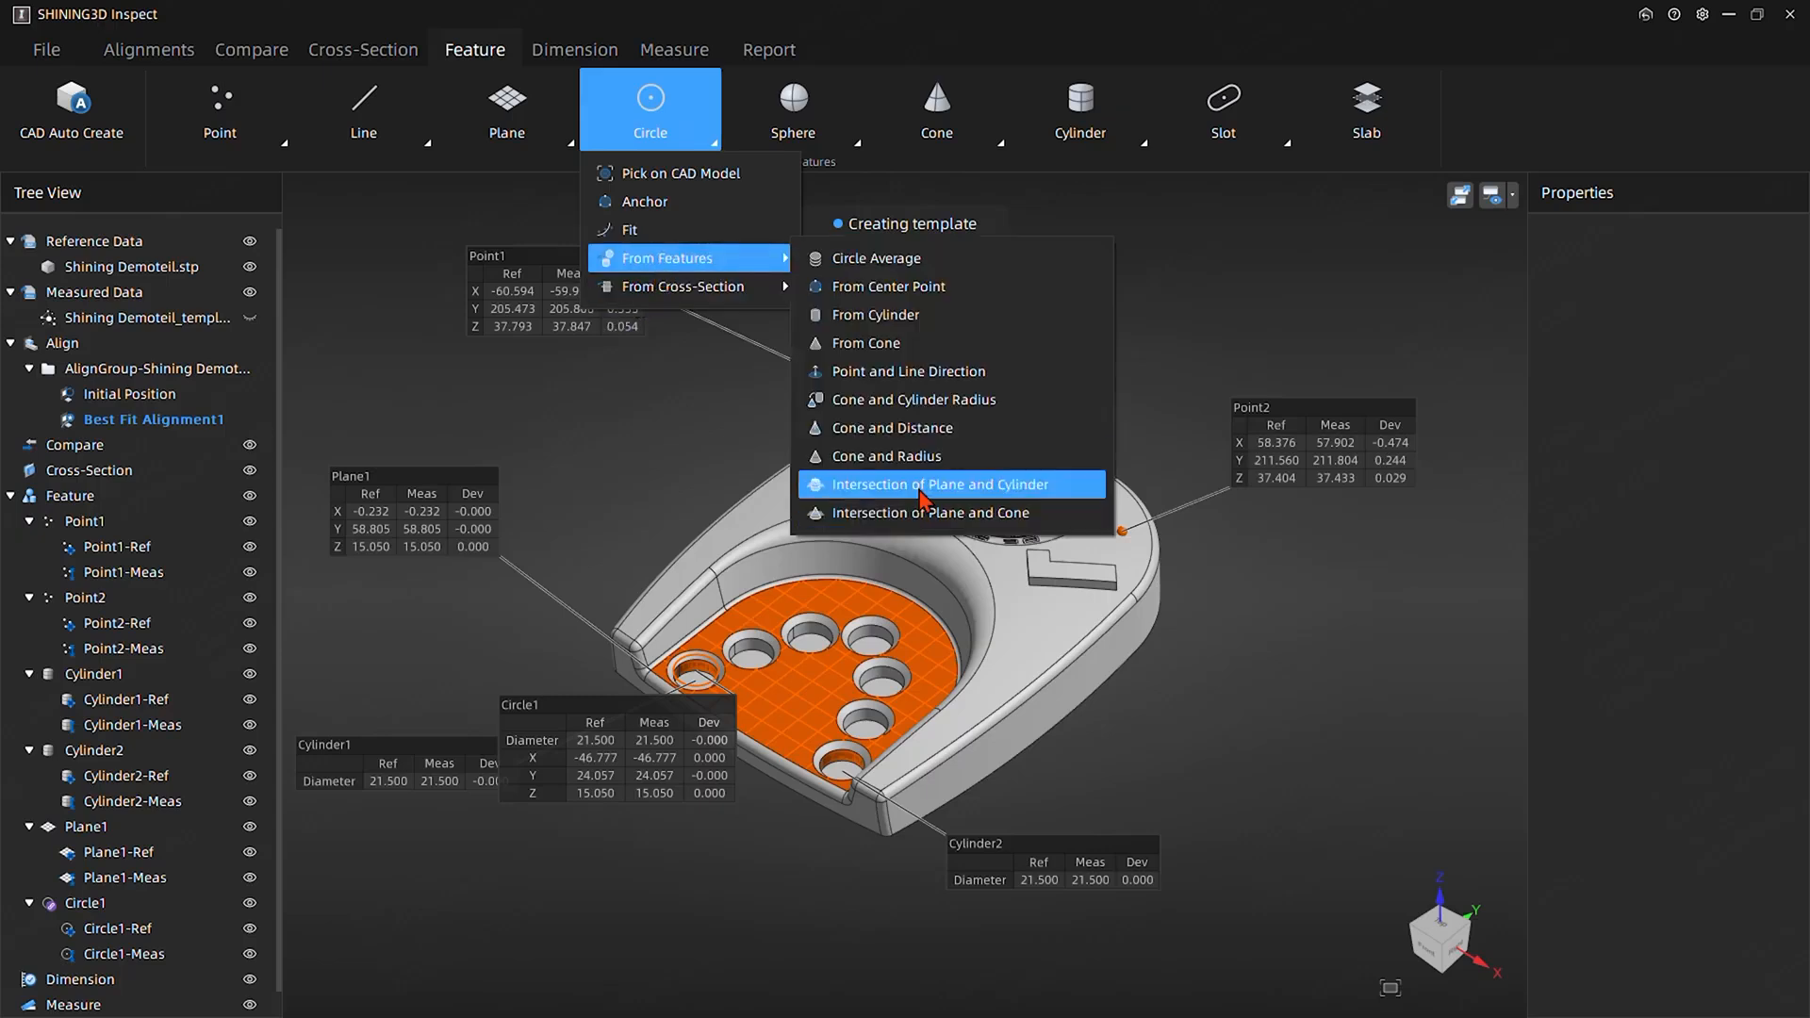
click(922, 485)
click(513, 309)
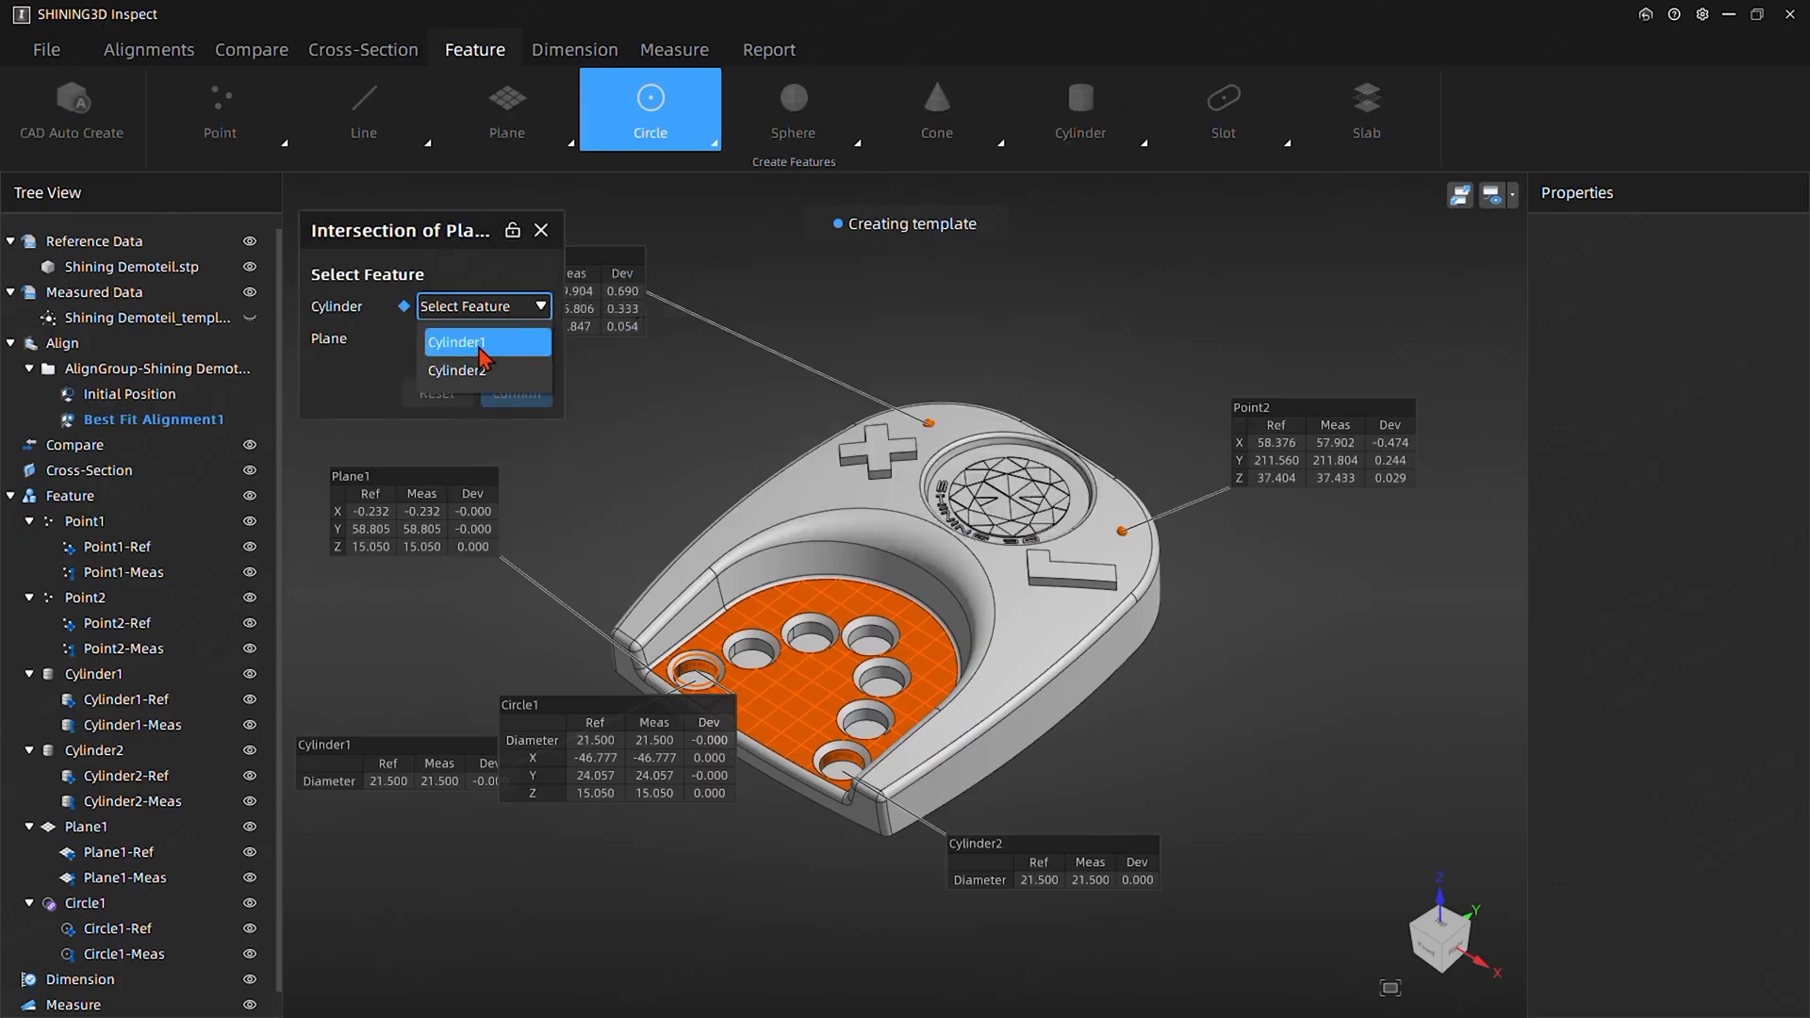
click(485, 373)
click(469, 342)
click(460, 368)
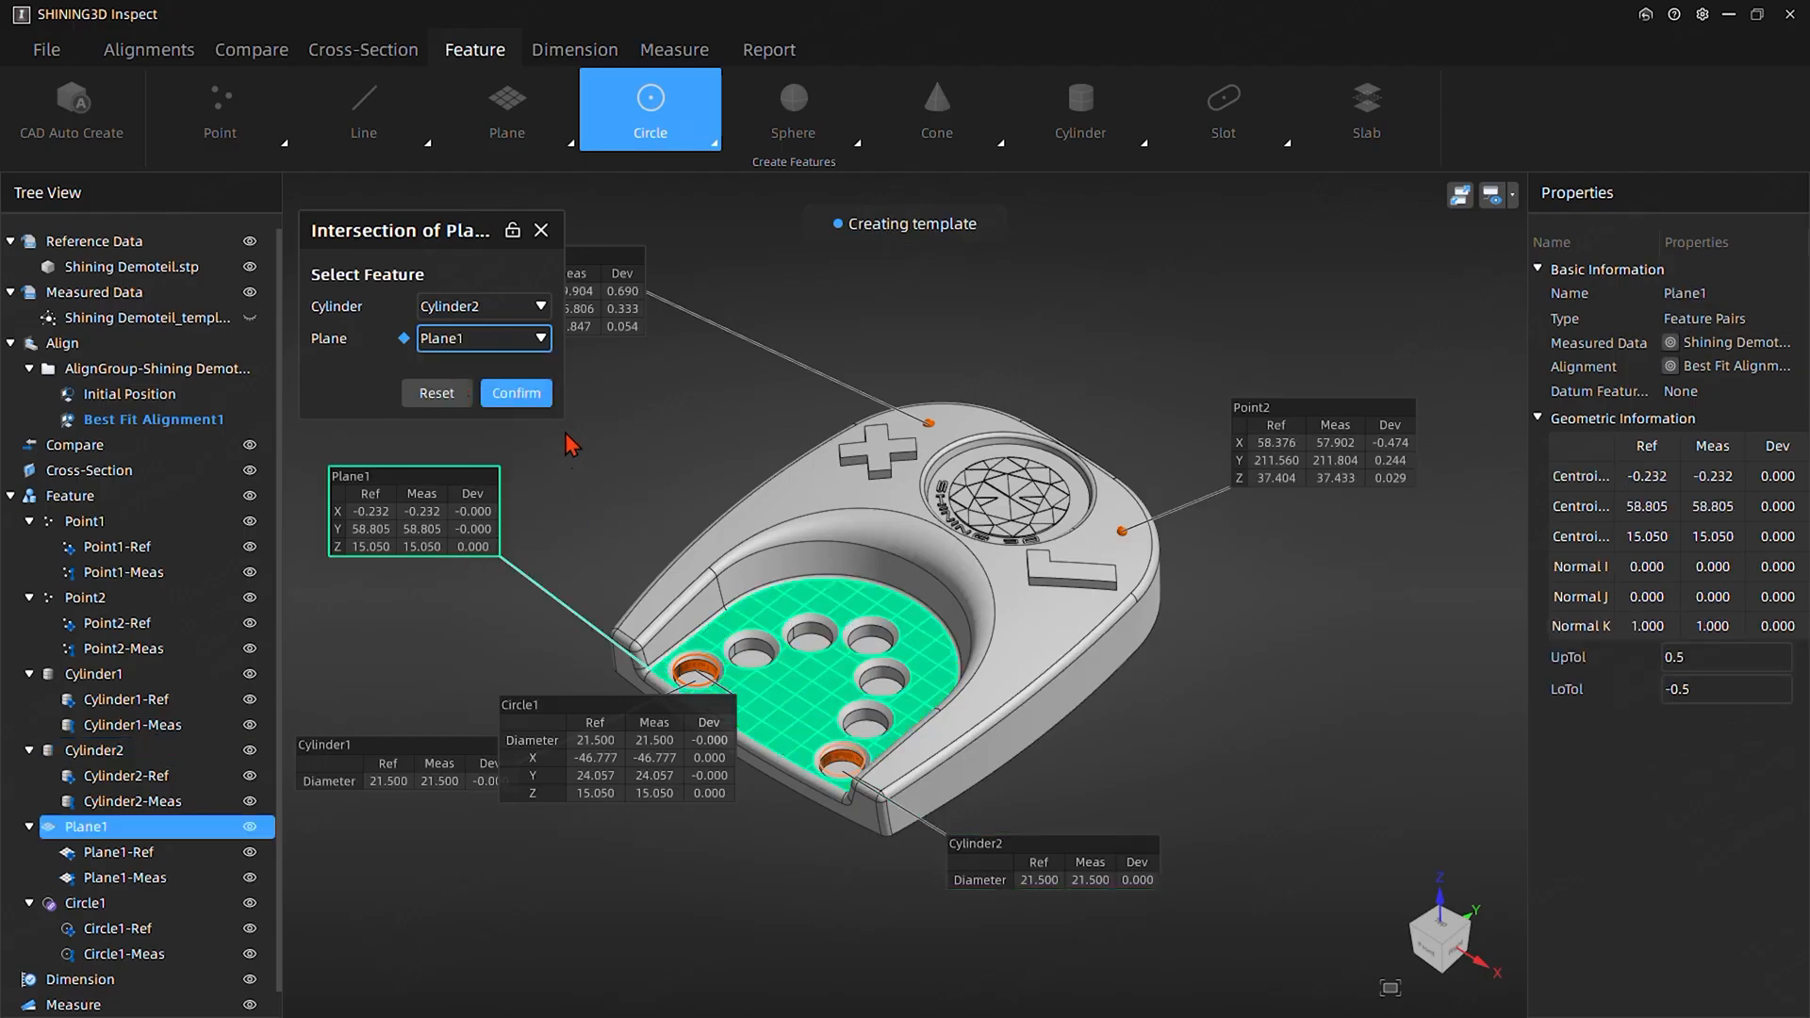
click(521, 394)
Spread the Circle1, Circle2 and Cylinder2 labels apart around the part's front so that none overlap
middle_drag(1011, 651, 754, 580)
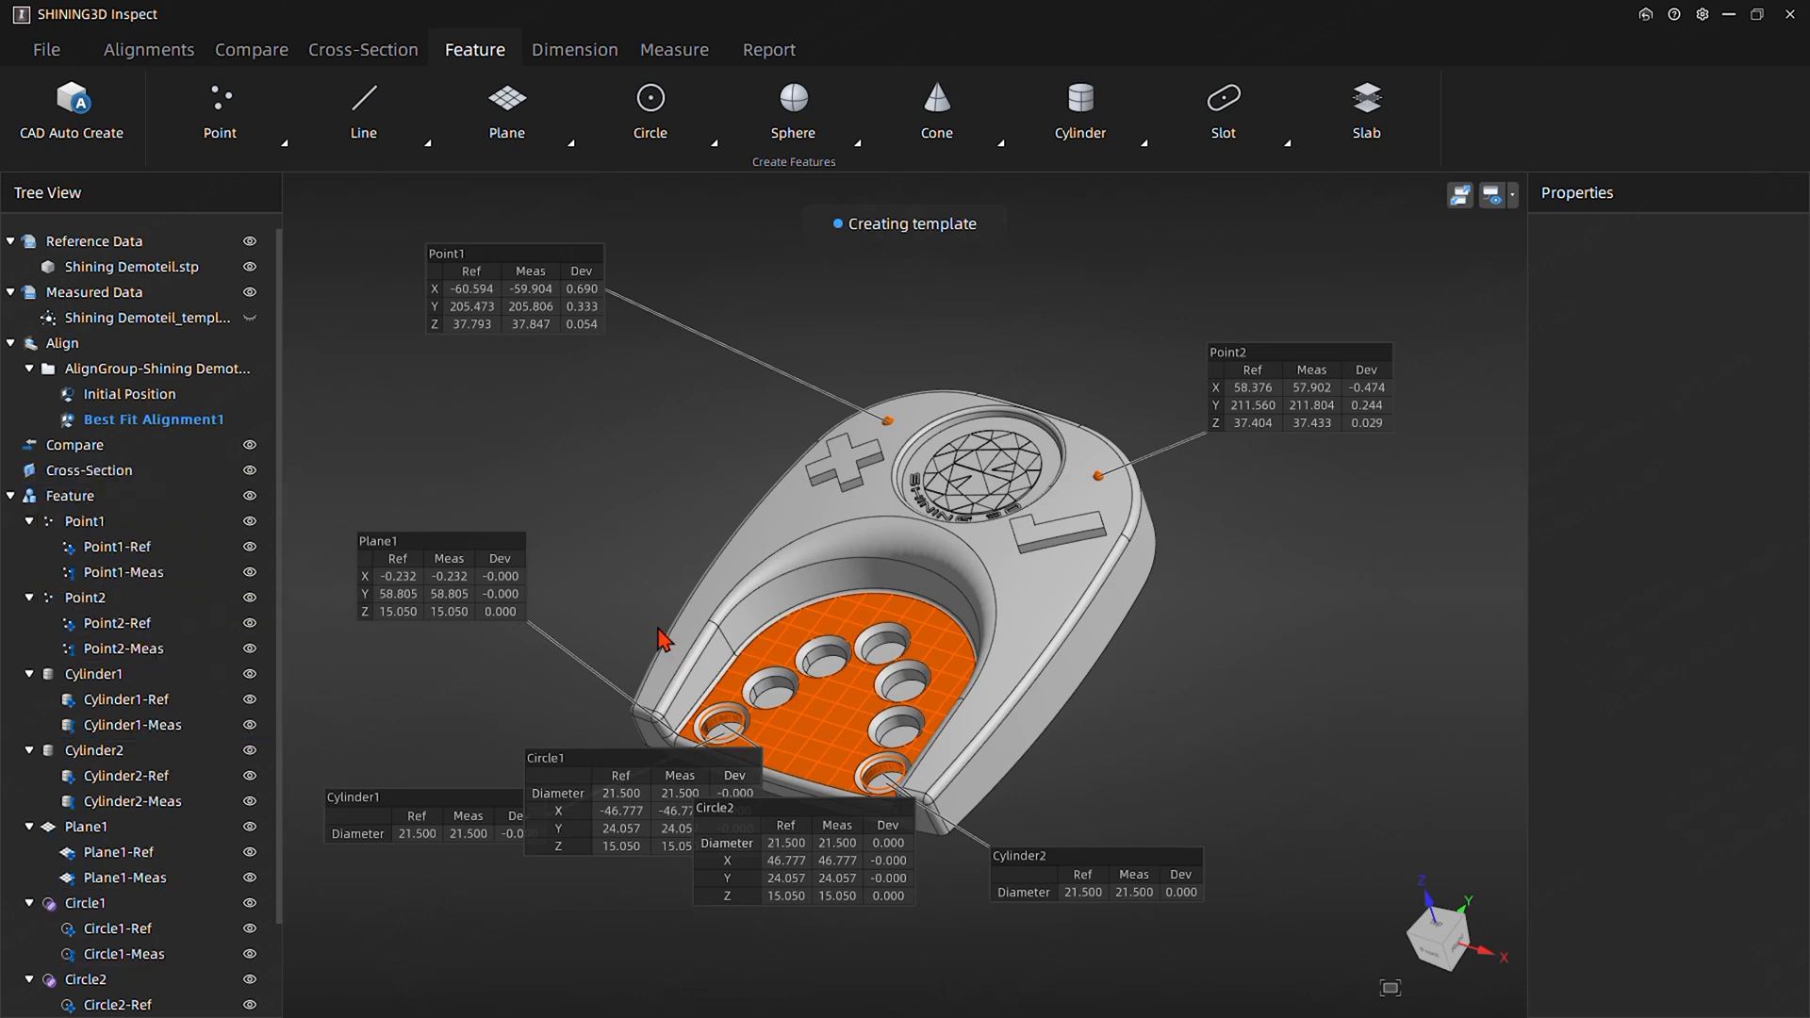
middle_drag(790, 629, 803, 585)
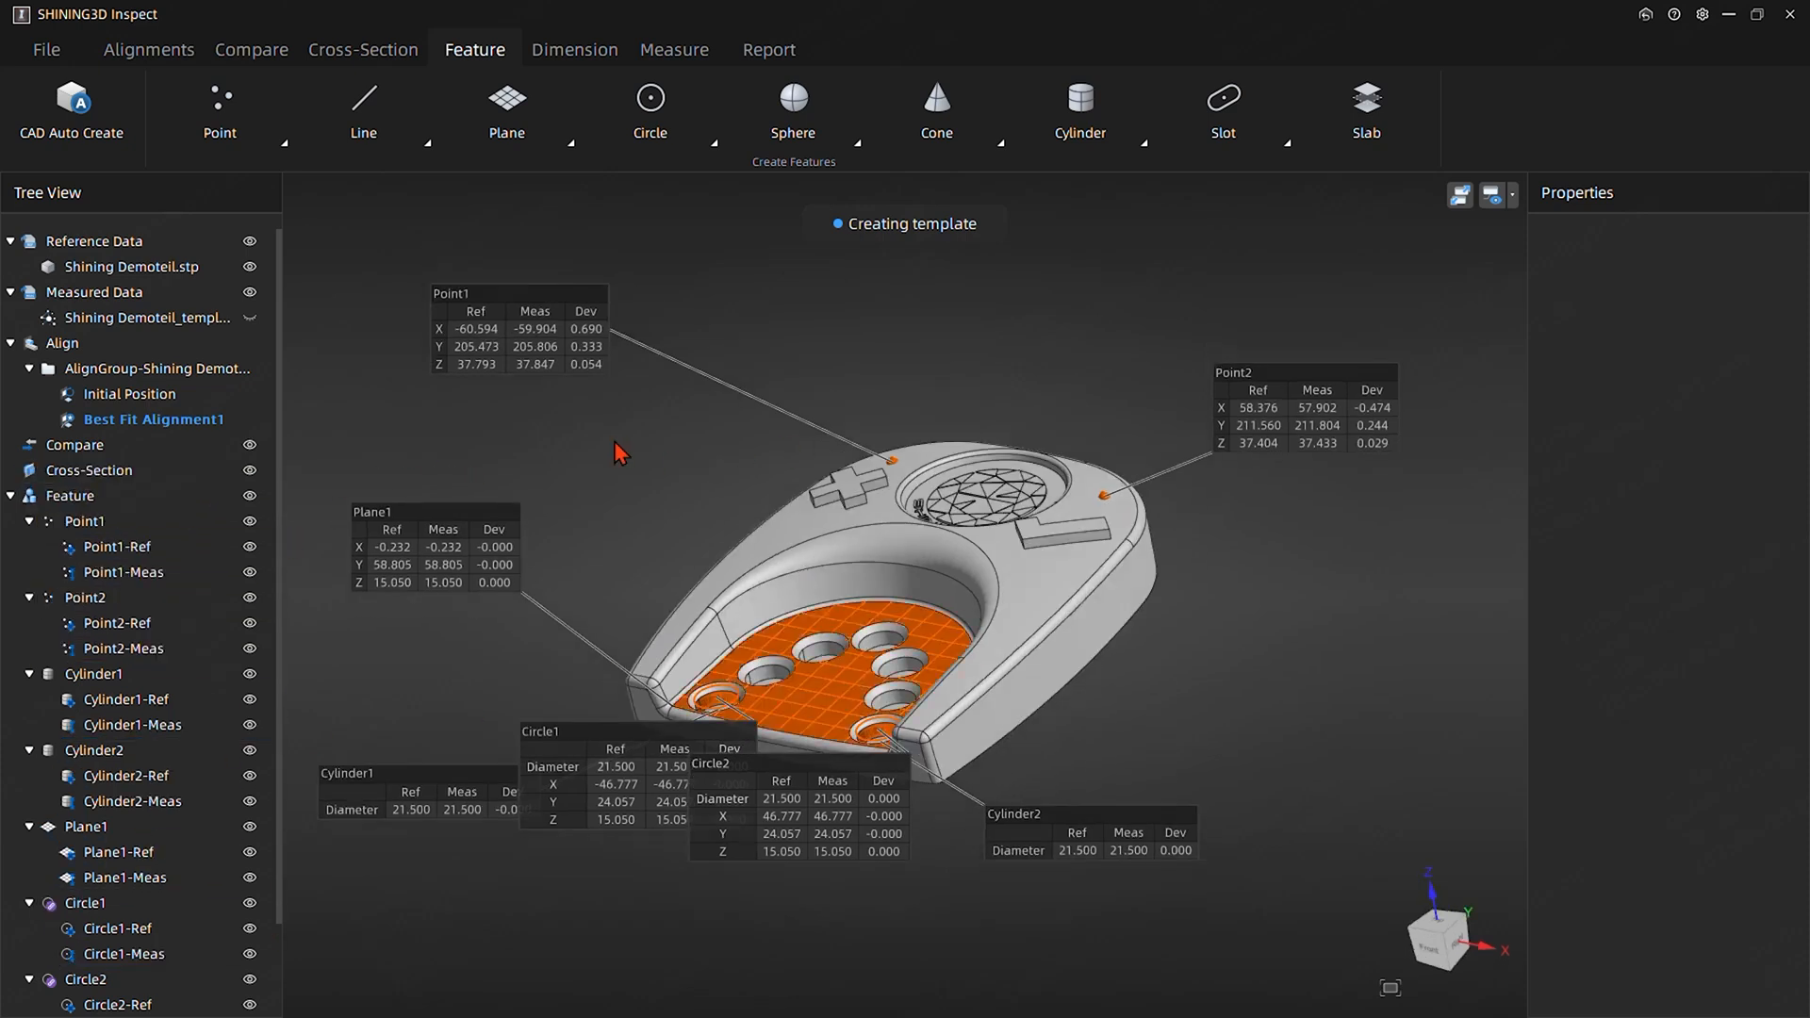
drag(623, 794, 492, 961)
drag(782, 775, 862, 857)
drag(1002, 853, 1248, 867)
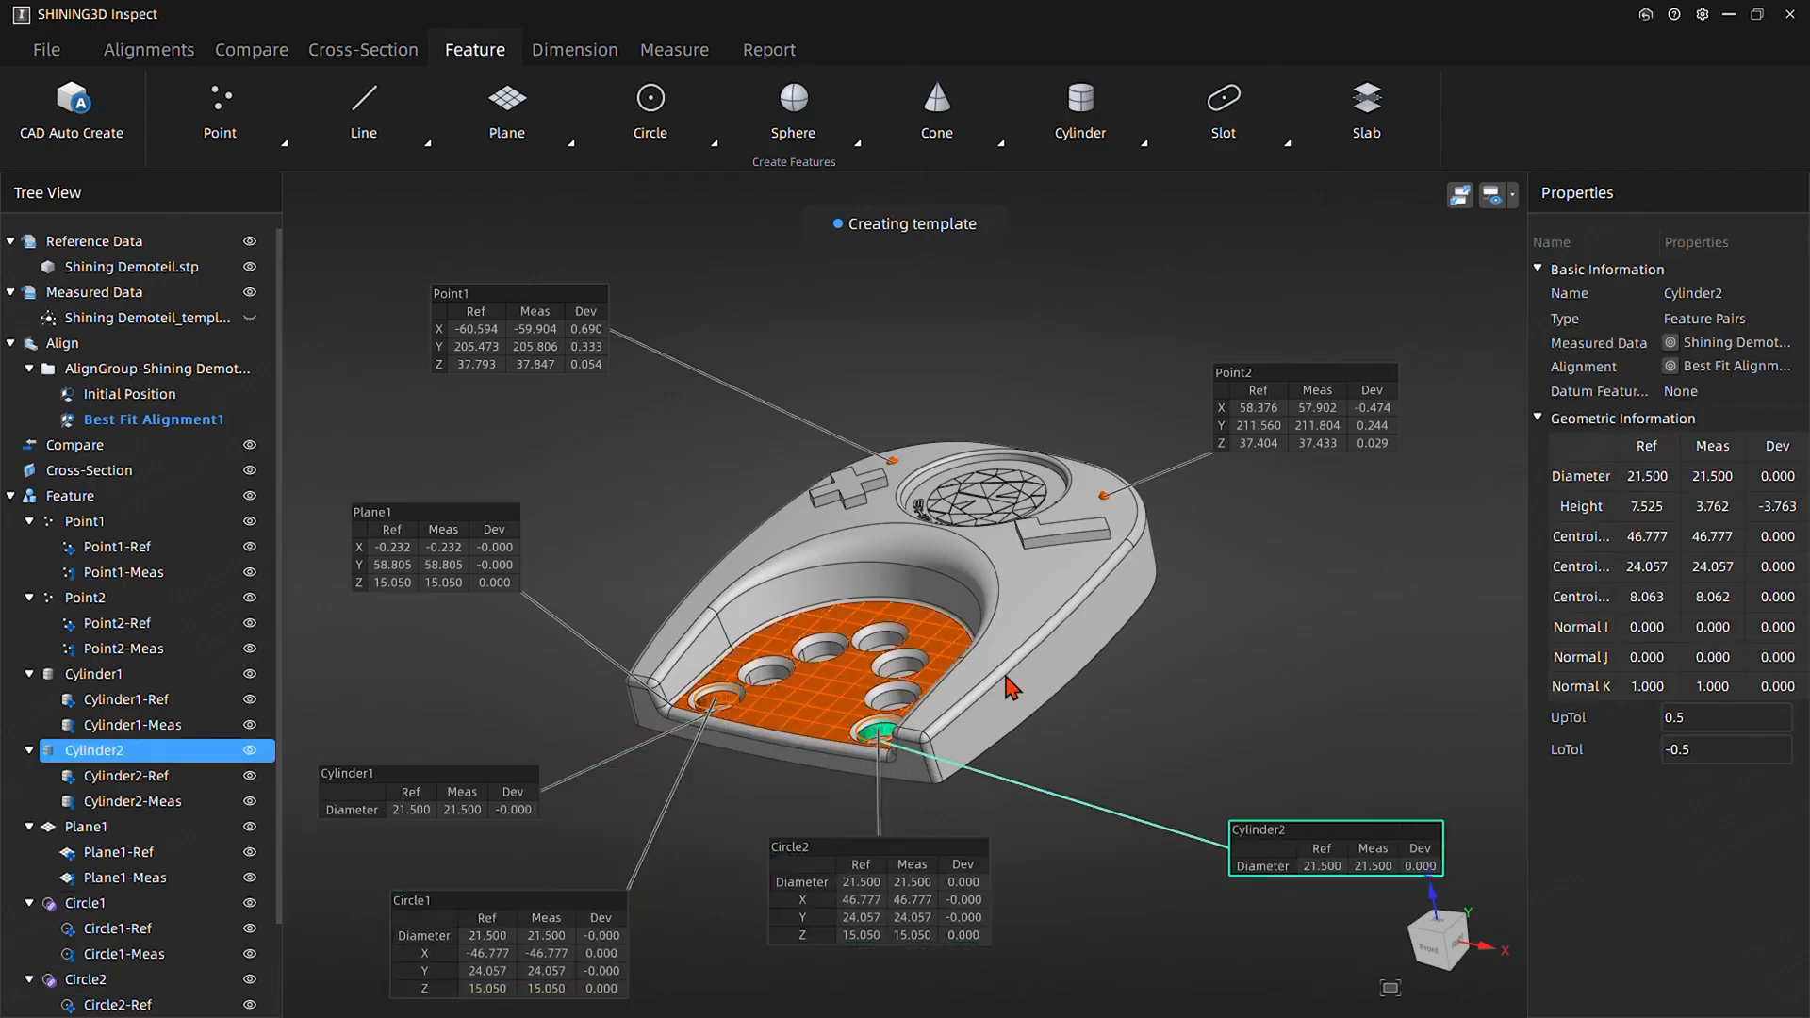
middle_drag(657, 506, 722, 430)
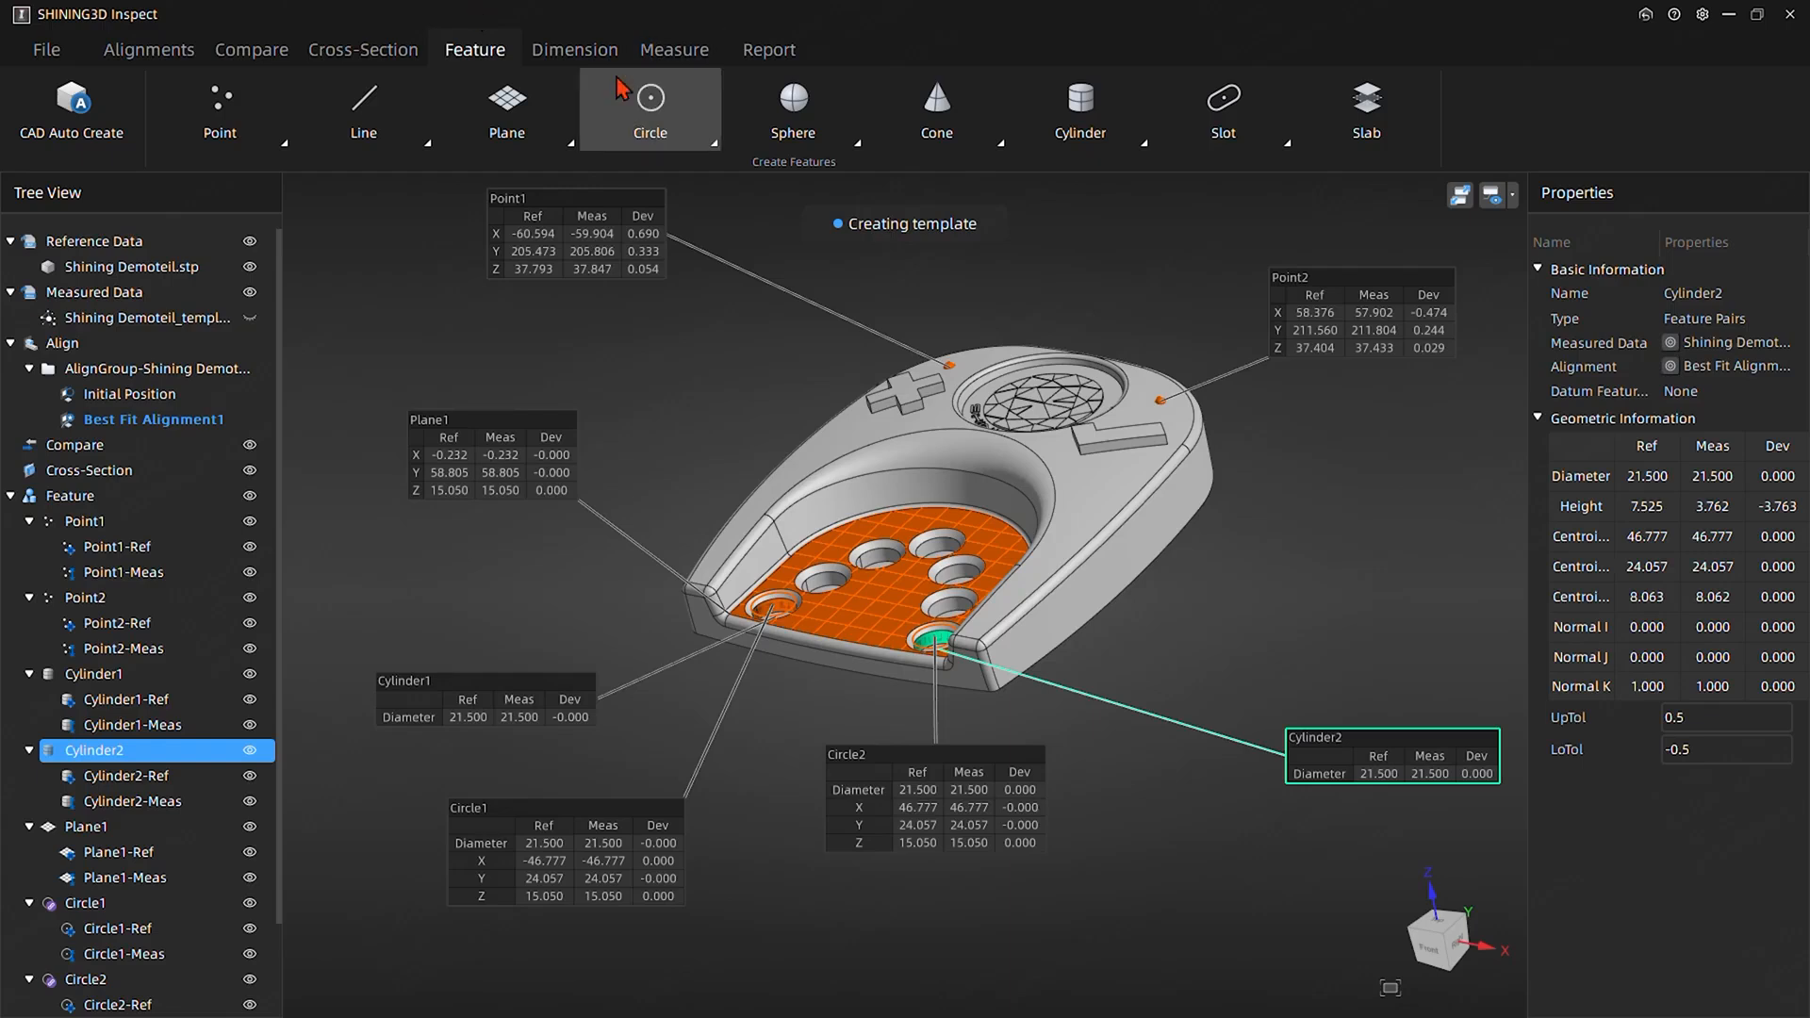
middle_drag(961, 274, 981, 319)
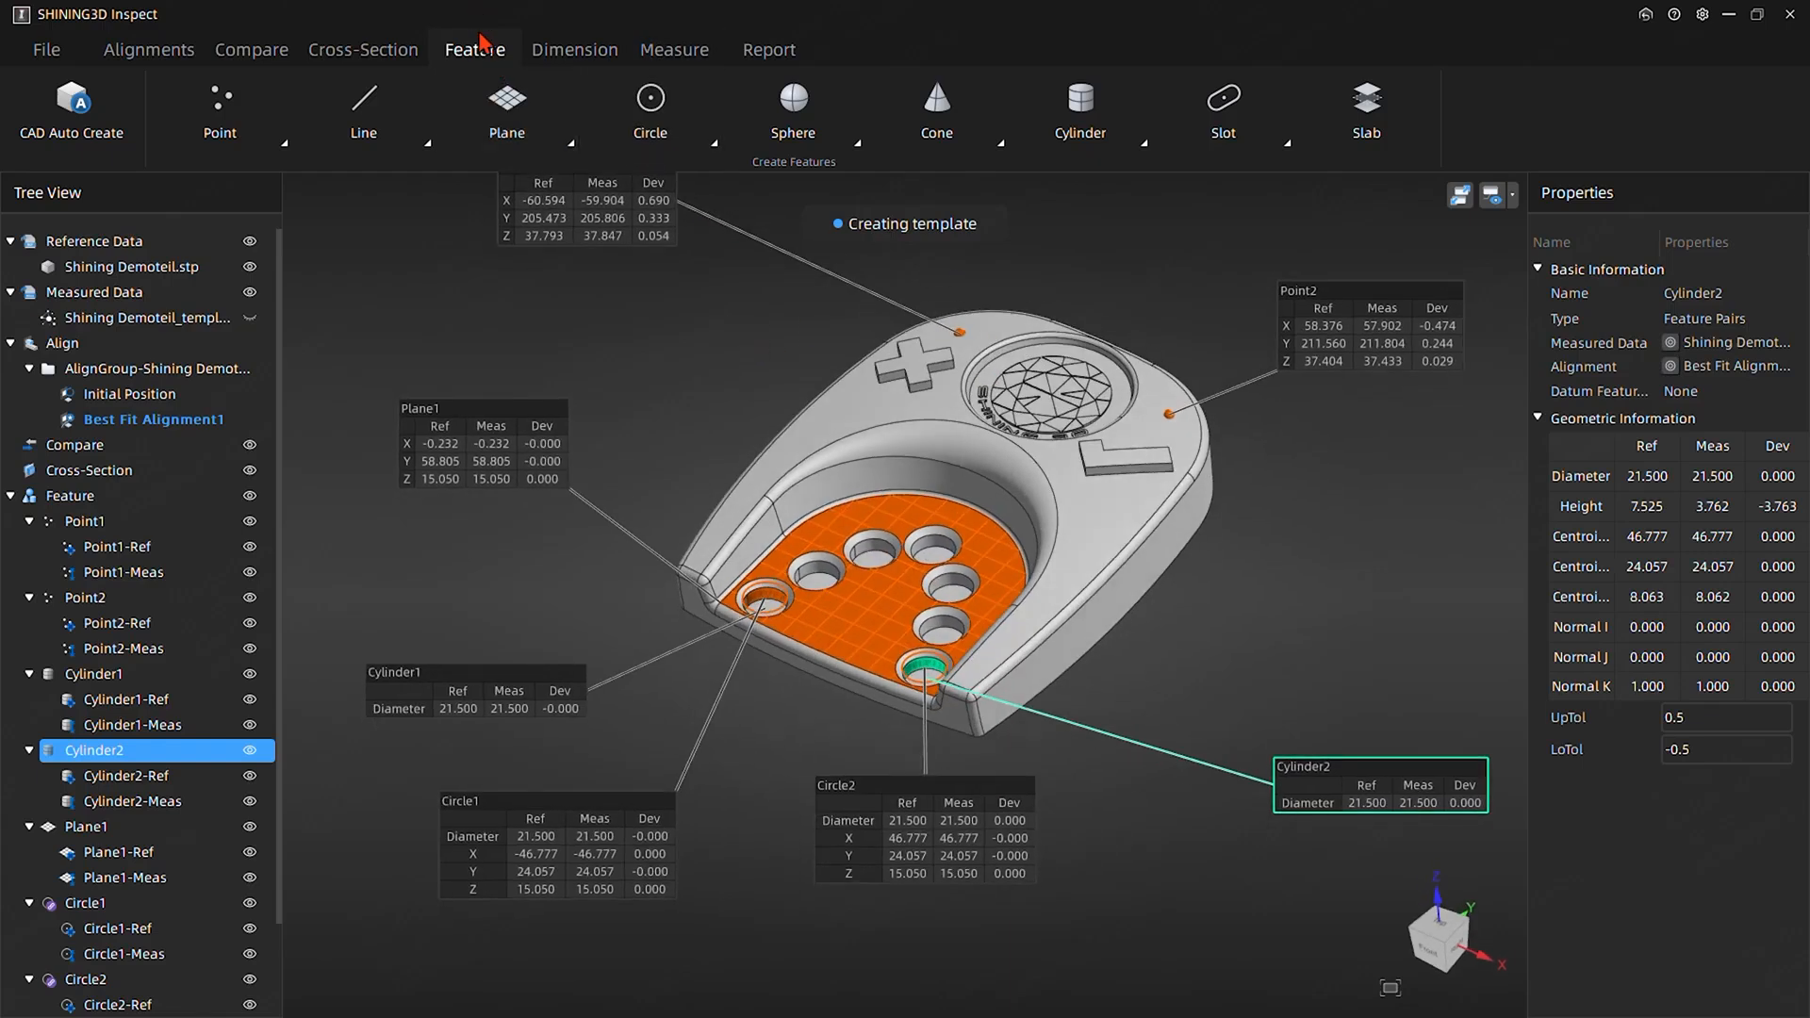
Start an RPS alignment and add Circle1 as a reference target with alignment direction X,Y,Z
click(151, 53)
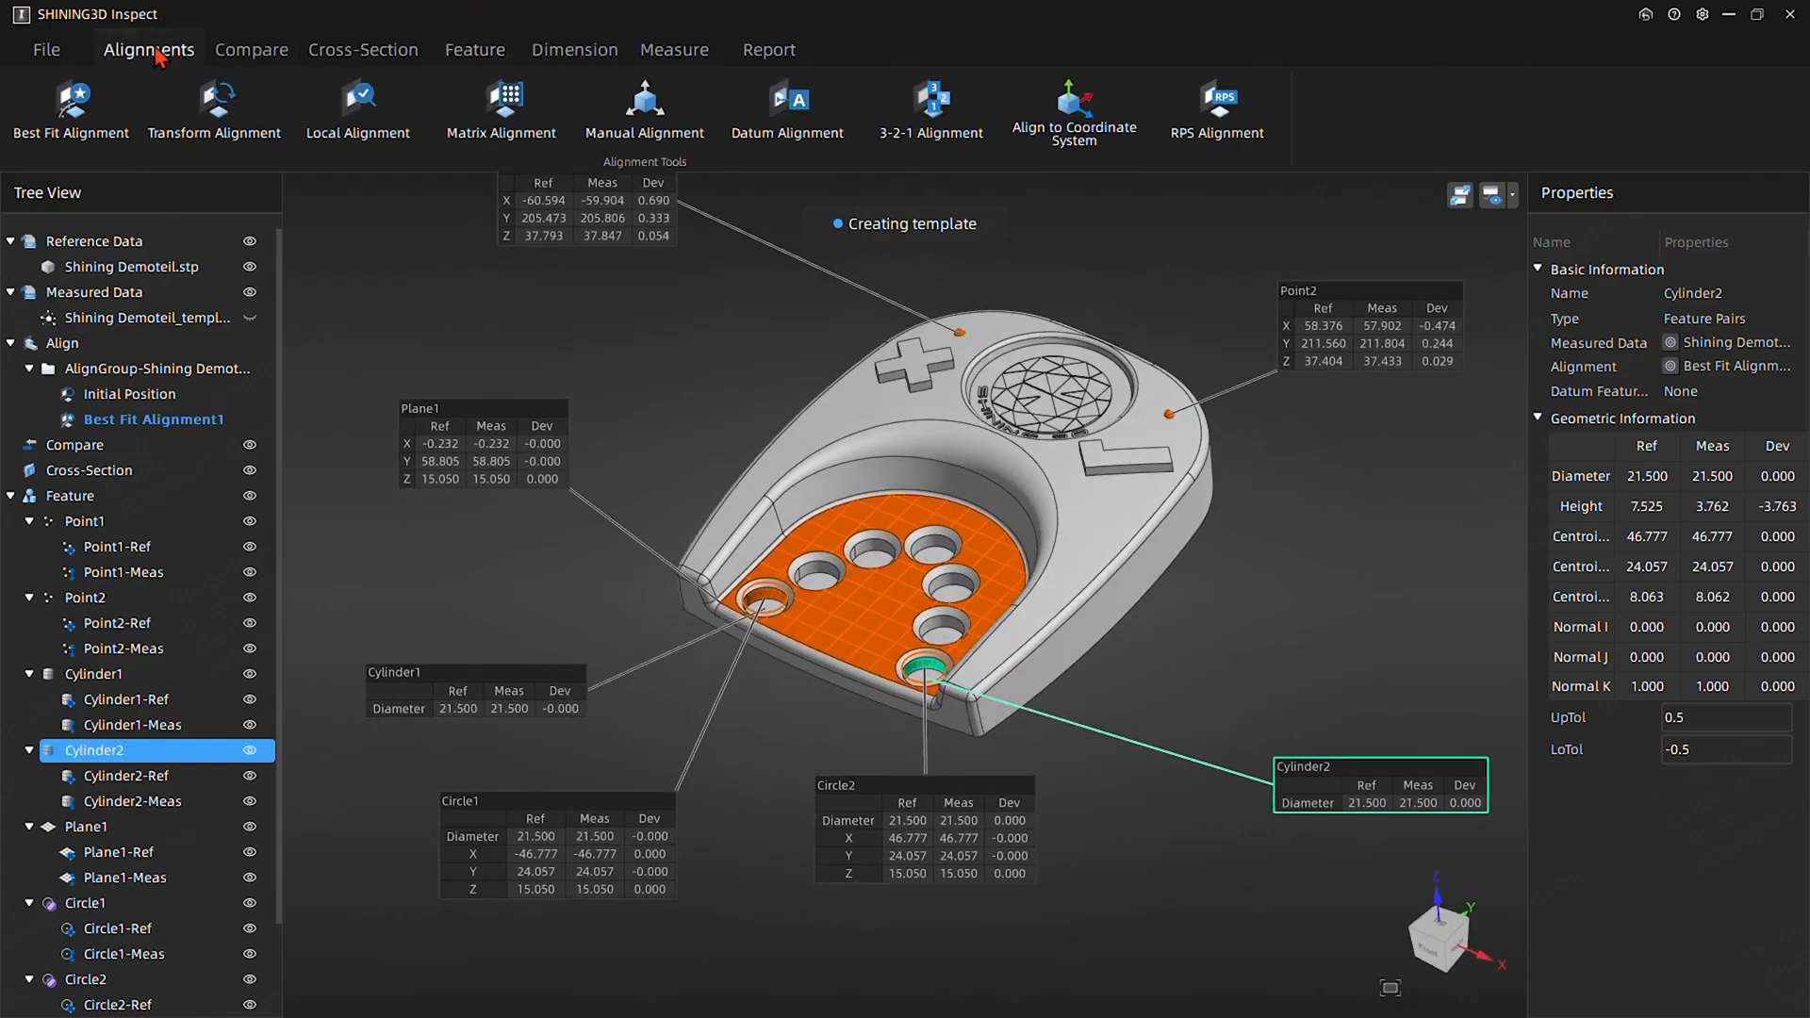
click(1225, 141)
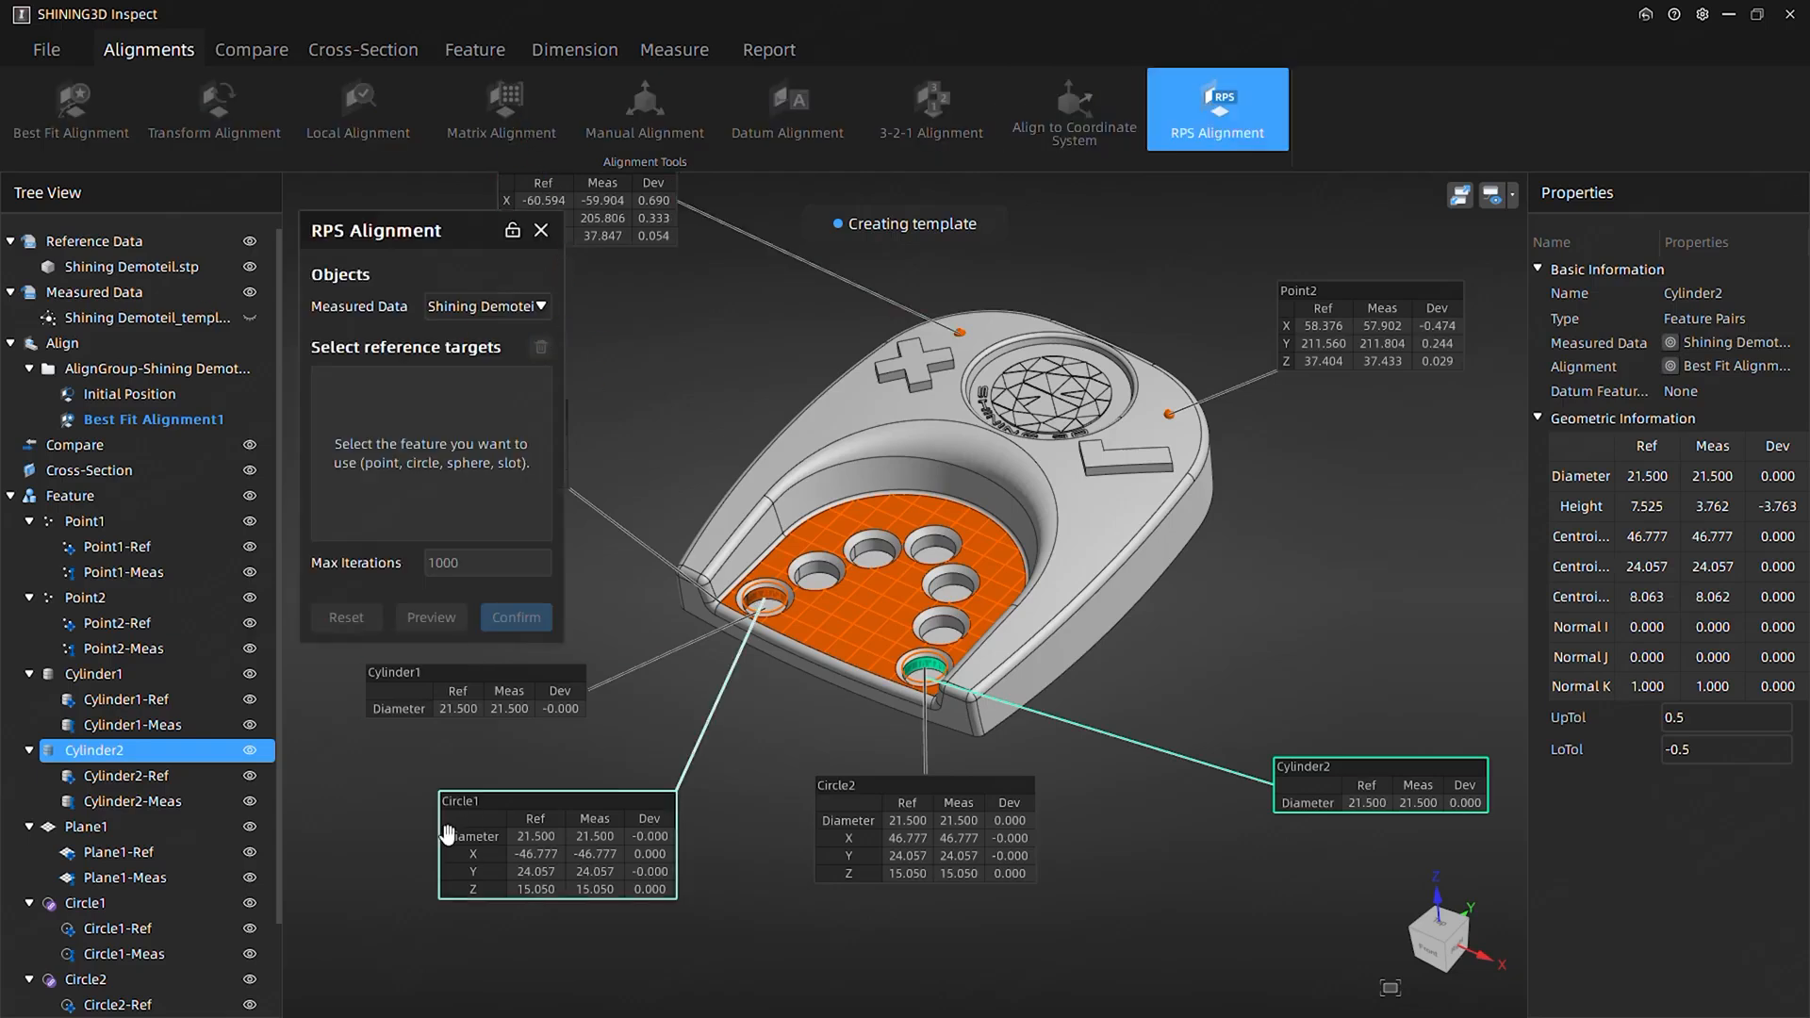
click(517, 827)
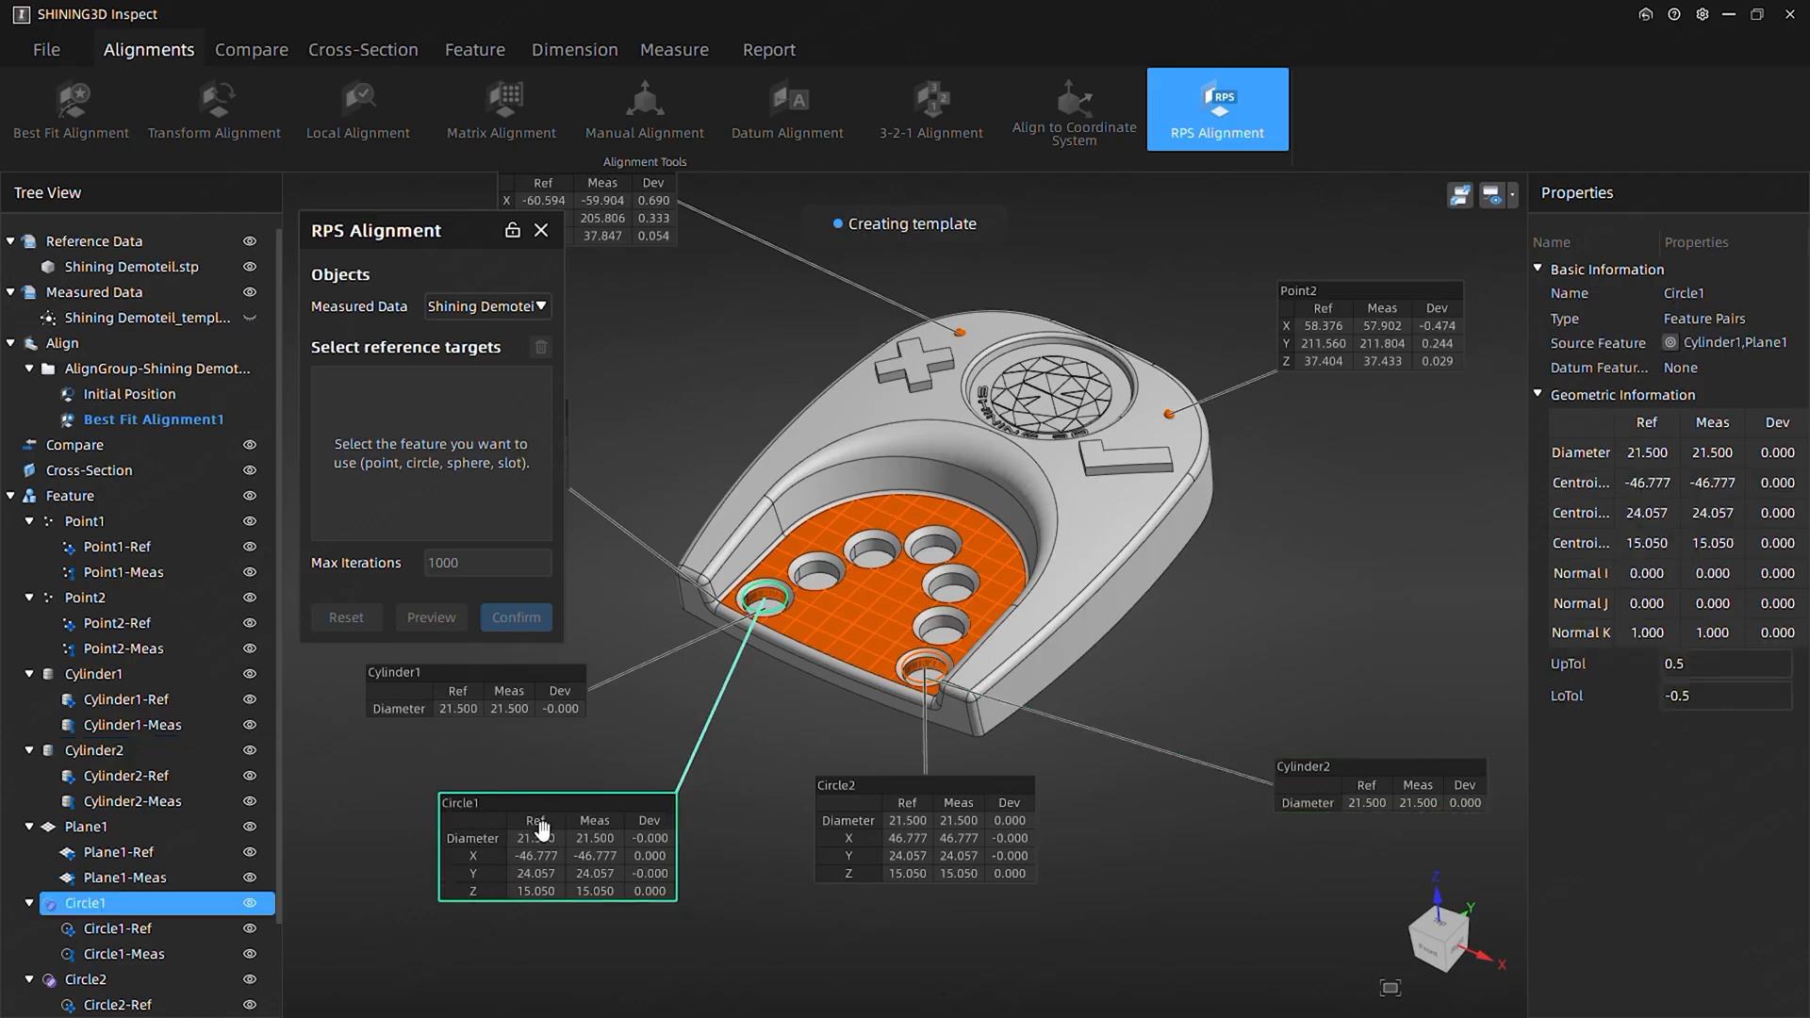
click(543, 831)
click(446, 421)
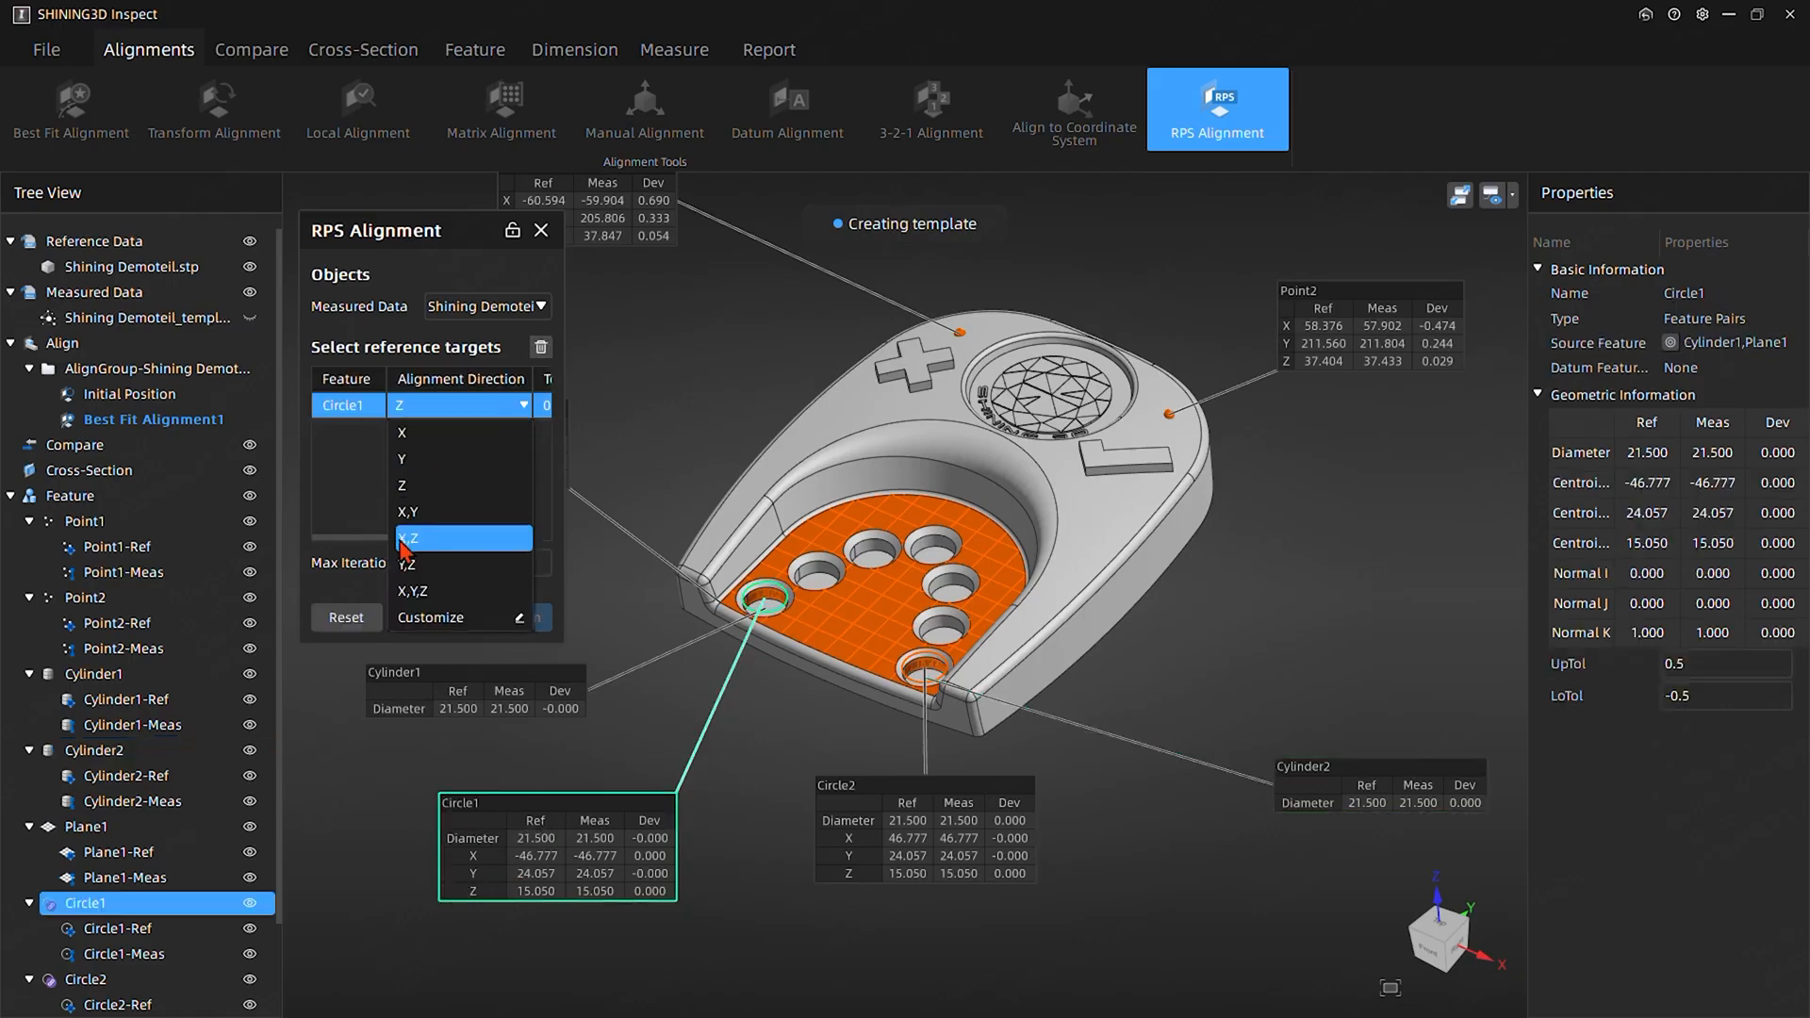
click(434, 614)
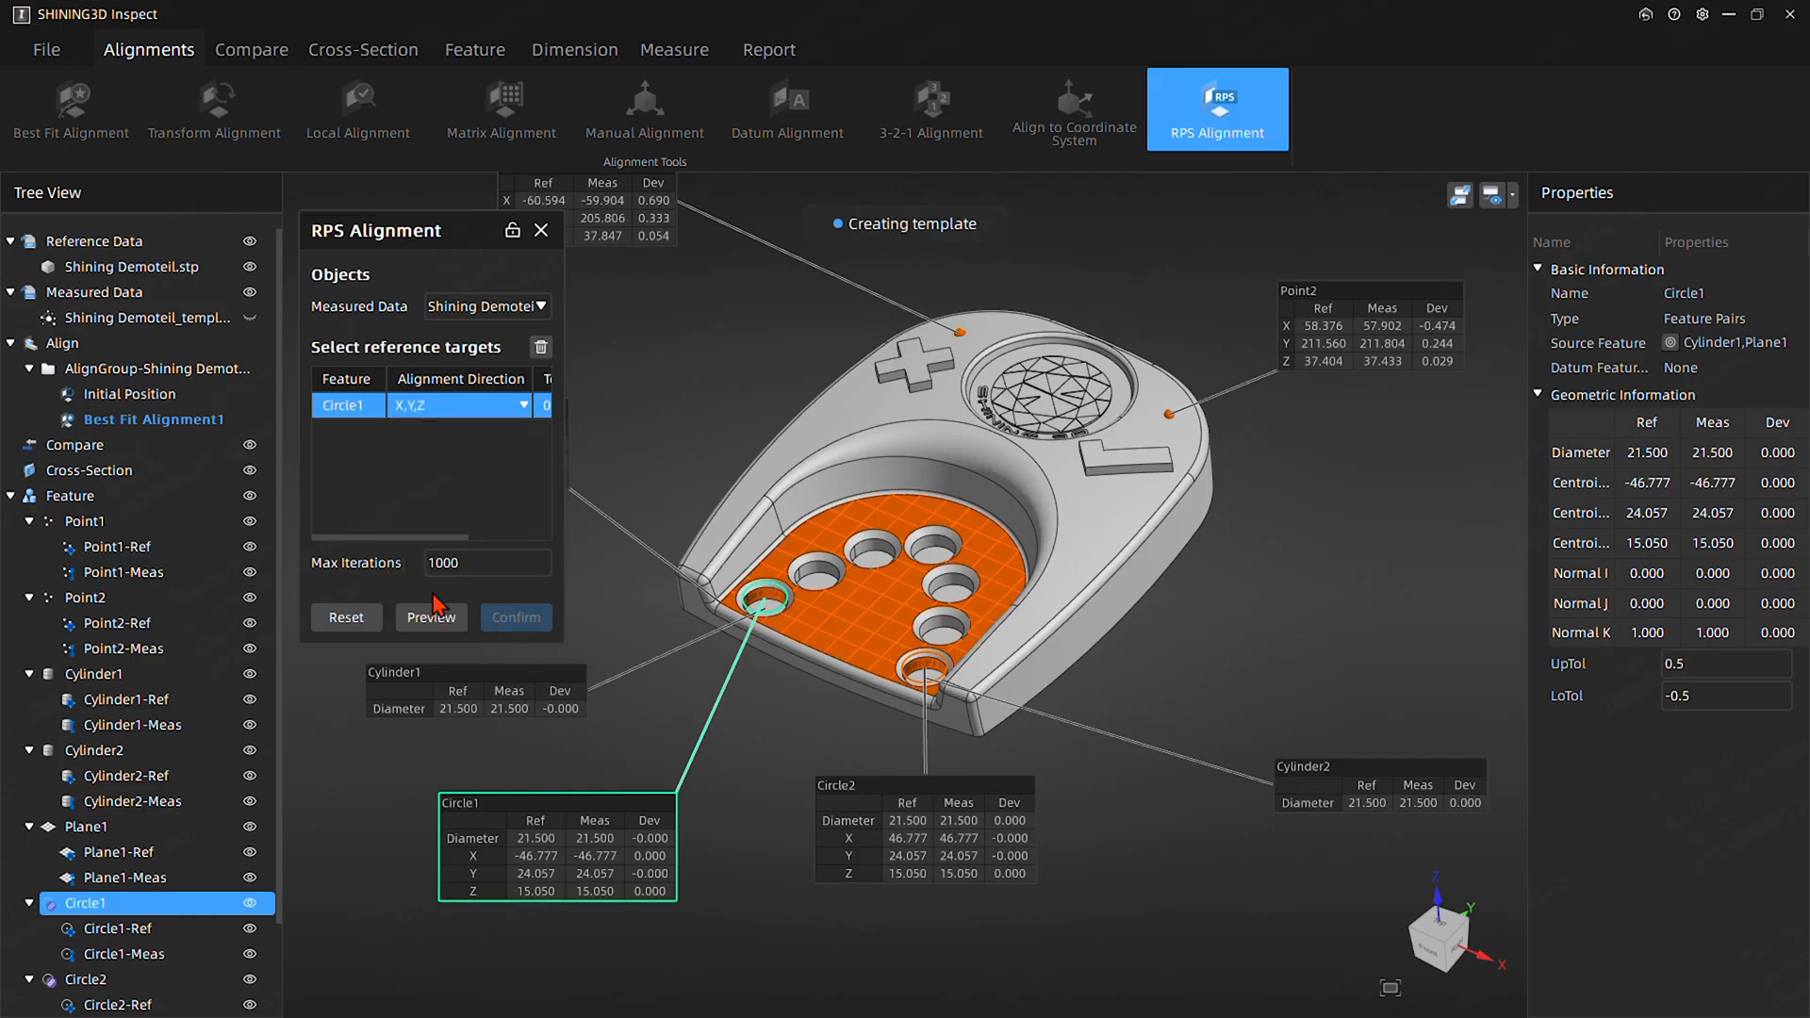
Add Circle2 to the RPS reference targets with alignment direction Y,Z
click(962, 828)
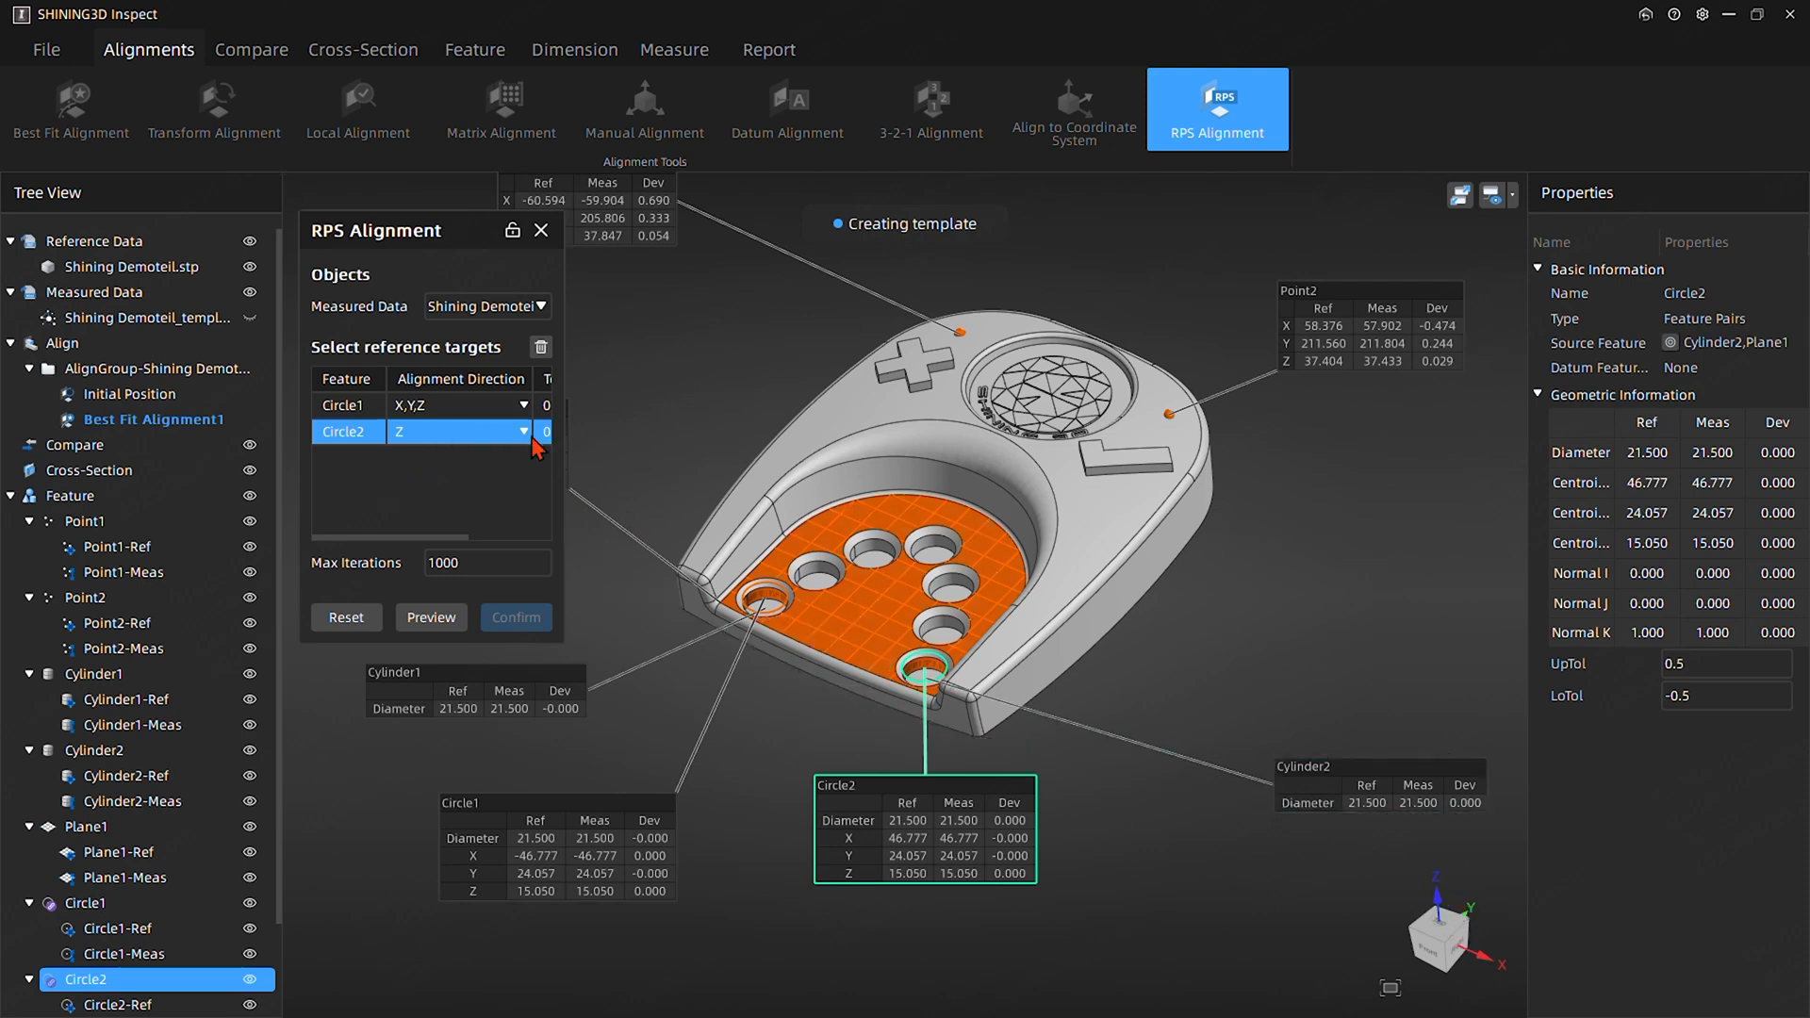
click(499, 443)
click(449, 600)
Add Point1 and Point2 to the RPS reference targets with their default directions and preview the alignment
click(627, 239)
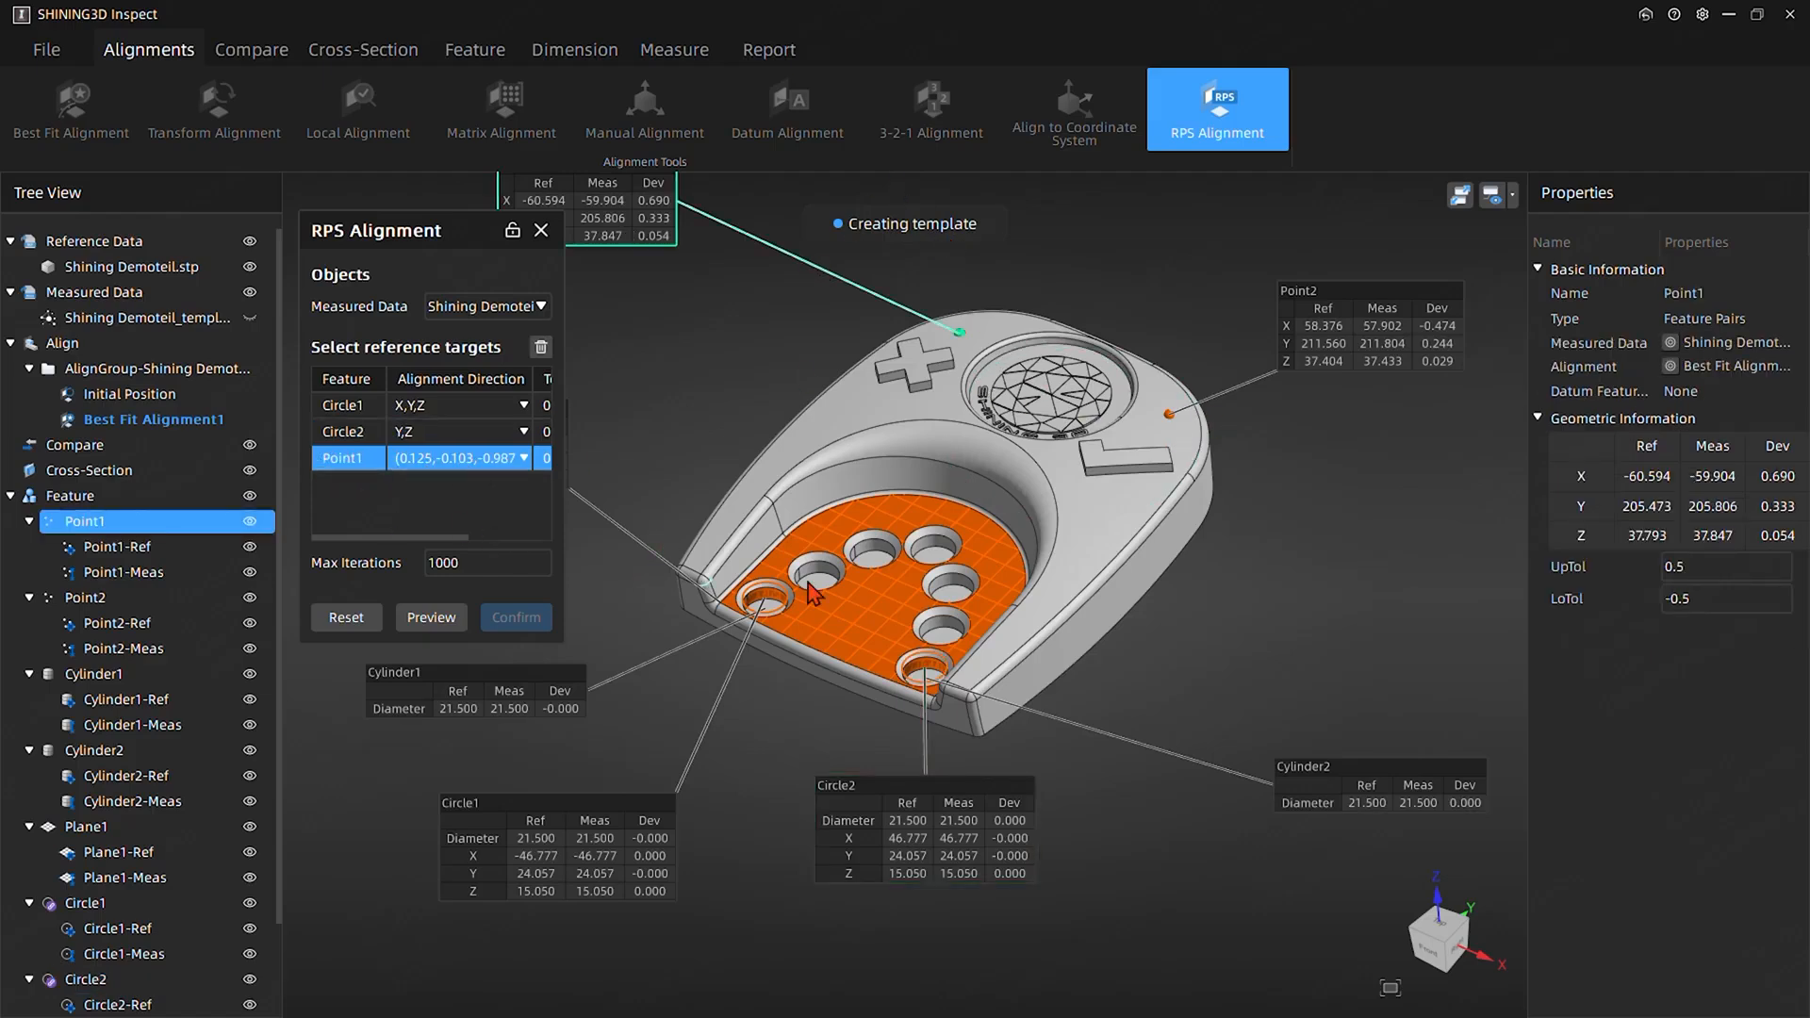
click(1350, 341)
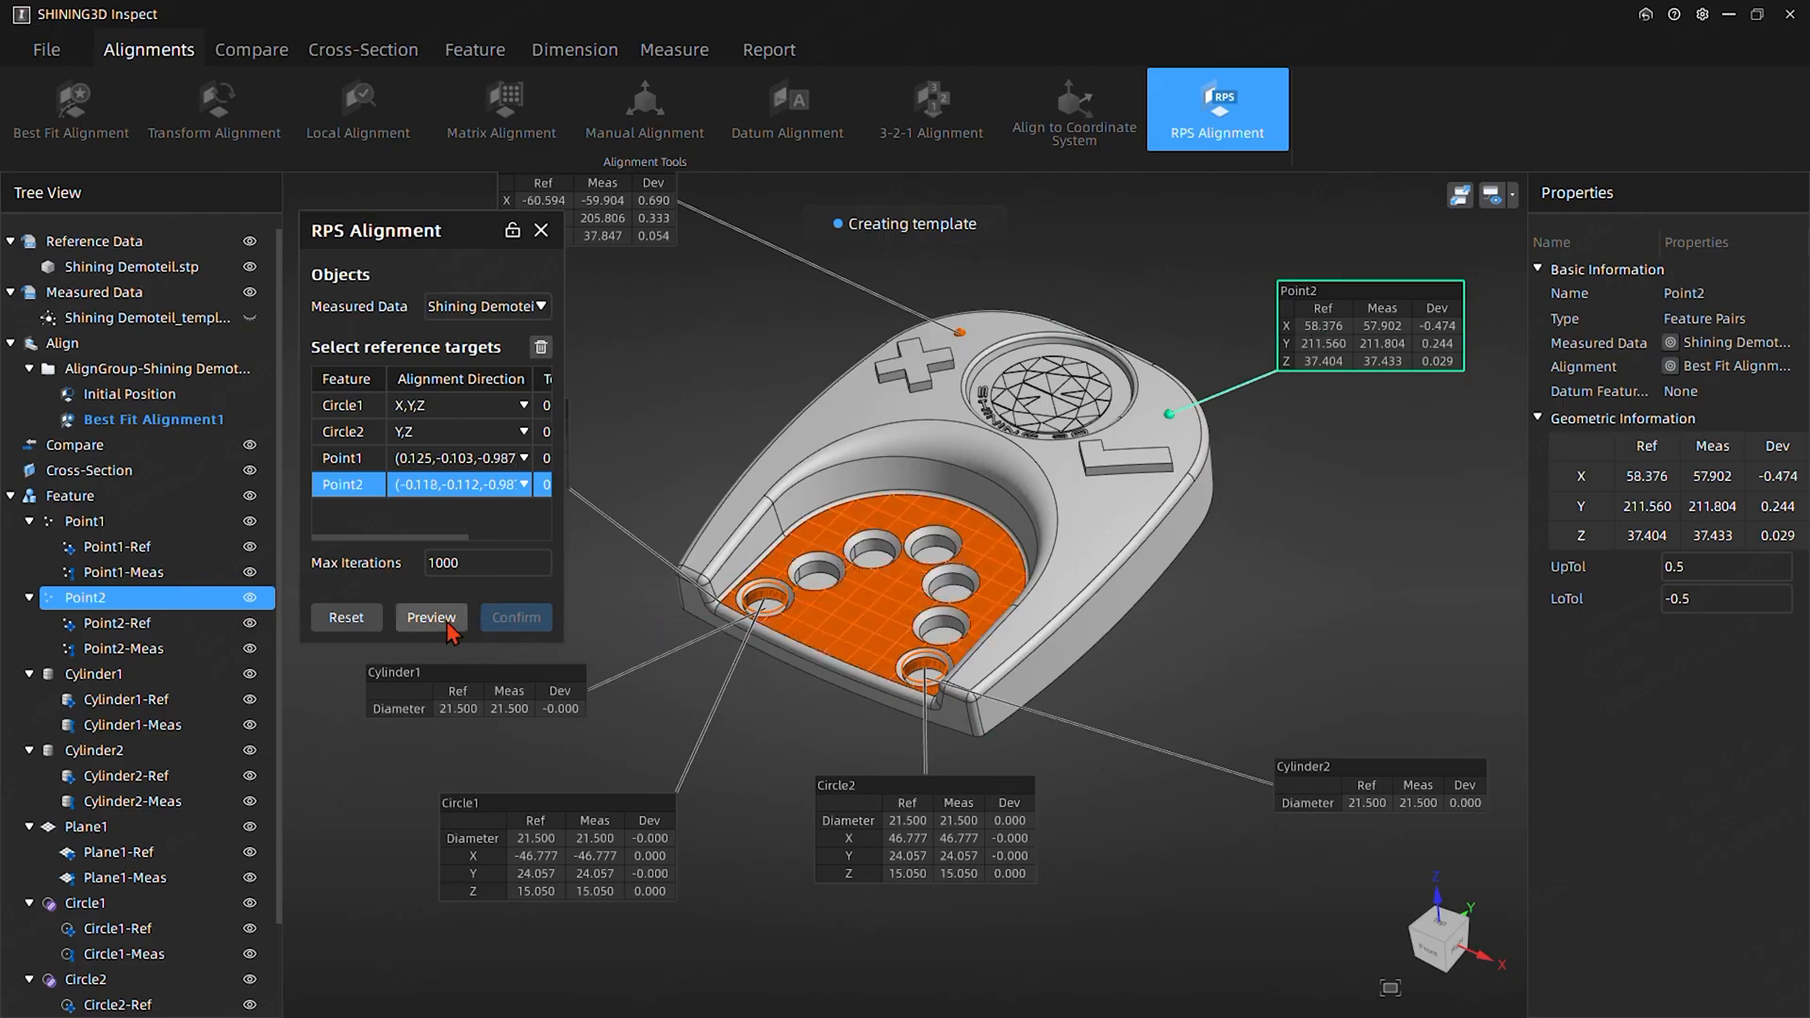
drag(398, 537, 517, 544)
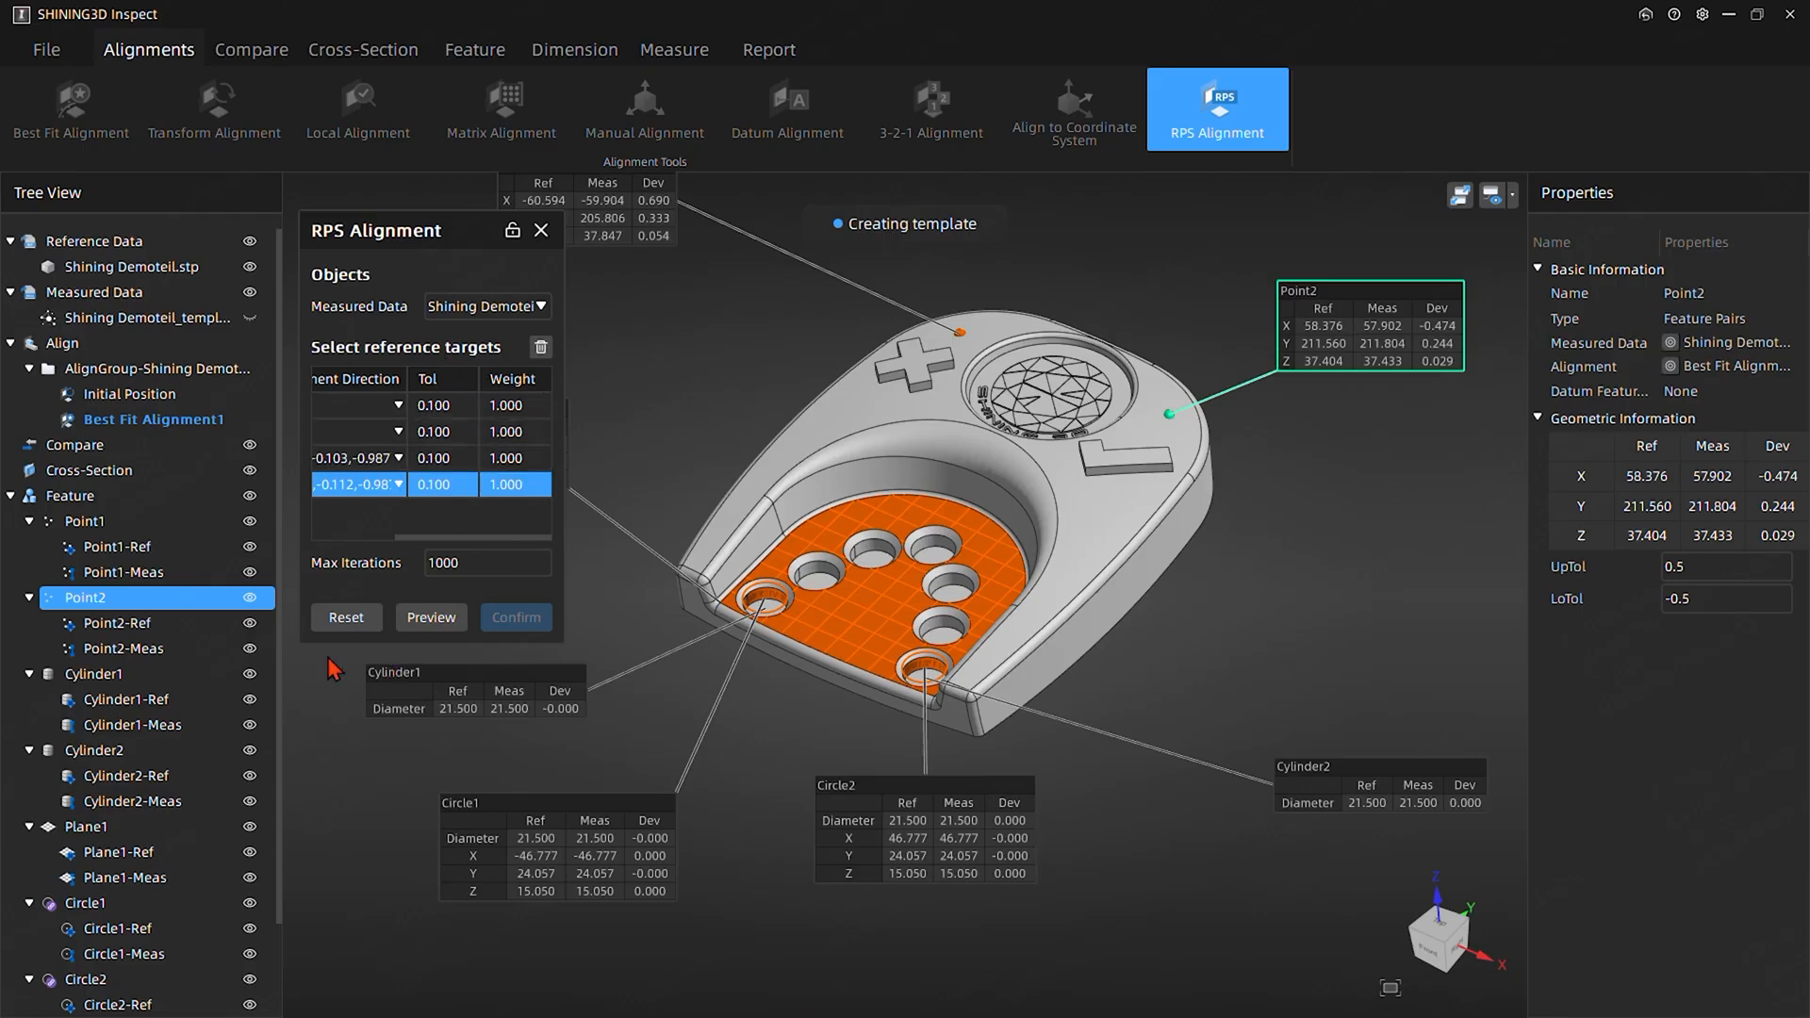
click(430, 618)
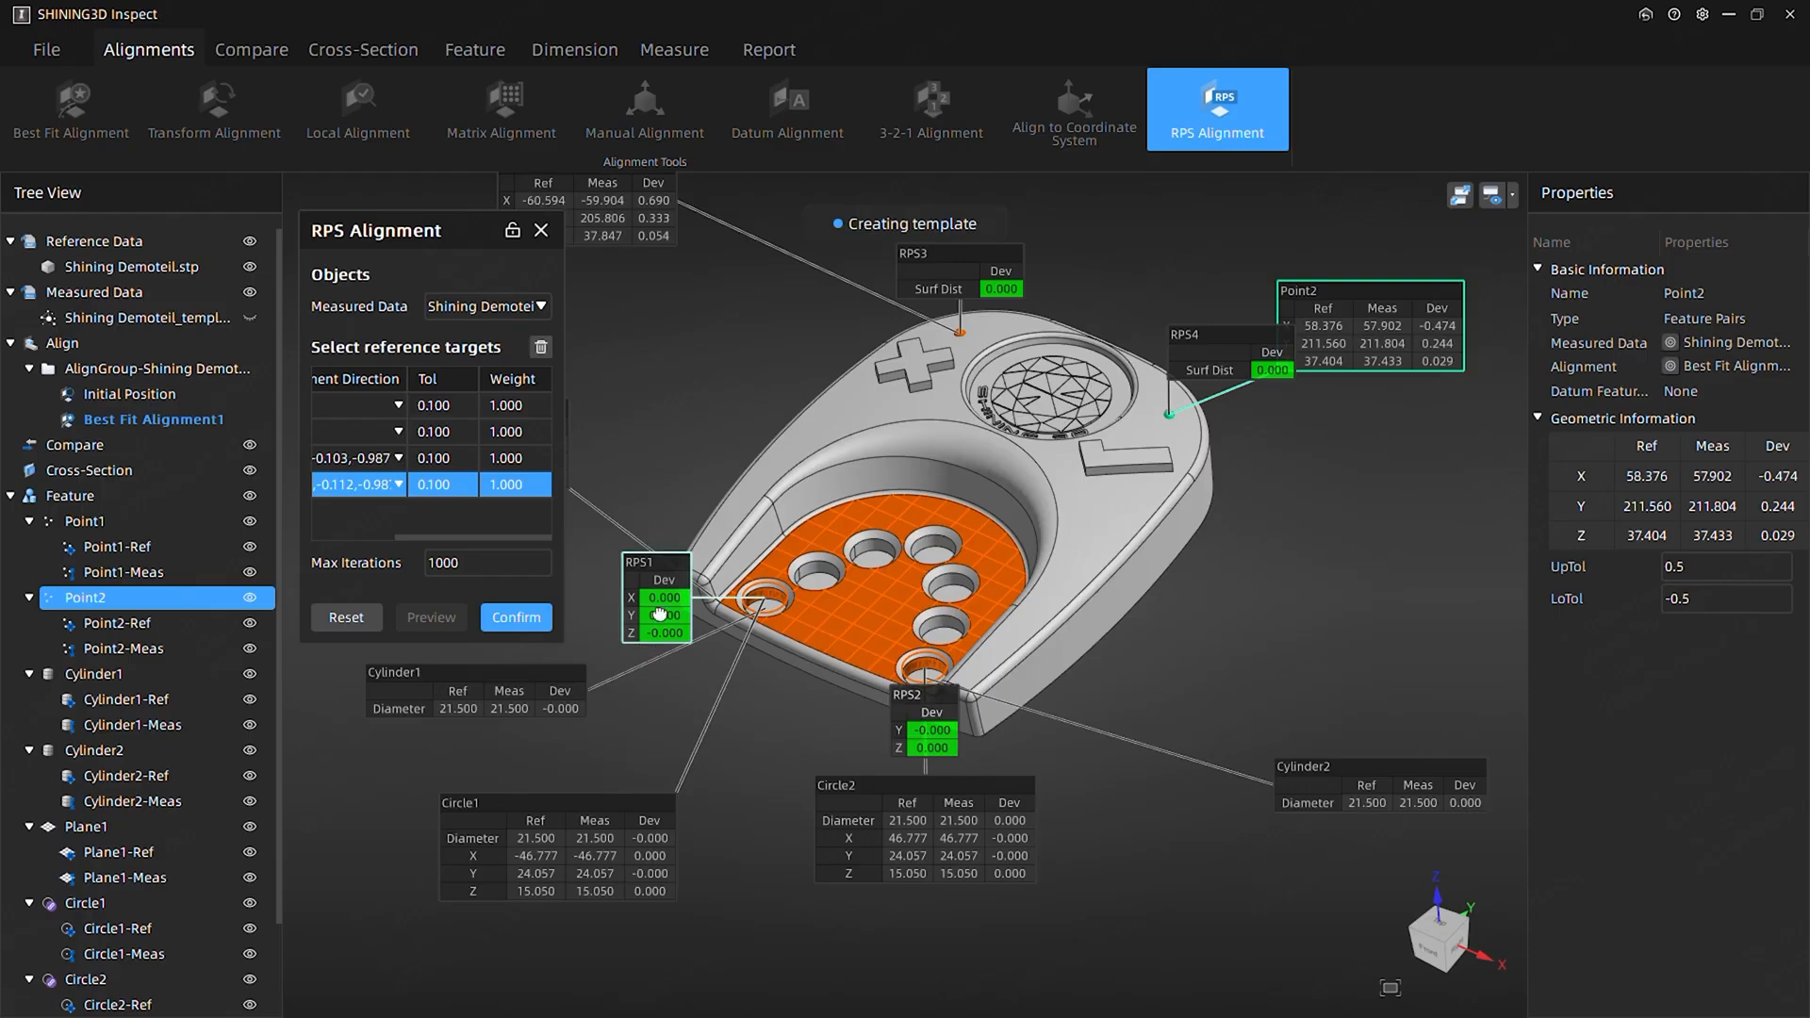
Place the RPS1 and RPS2 labels clear of the part's front holes and confirm the RPS alignment
drag(651, 641, 569, 704)
drag(935, 727, 1187, 875)
drag(593, 677, 651, 755)
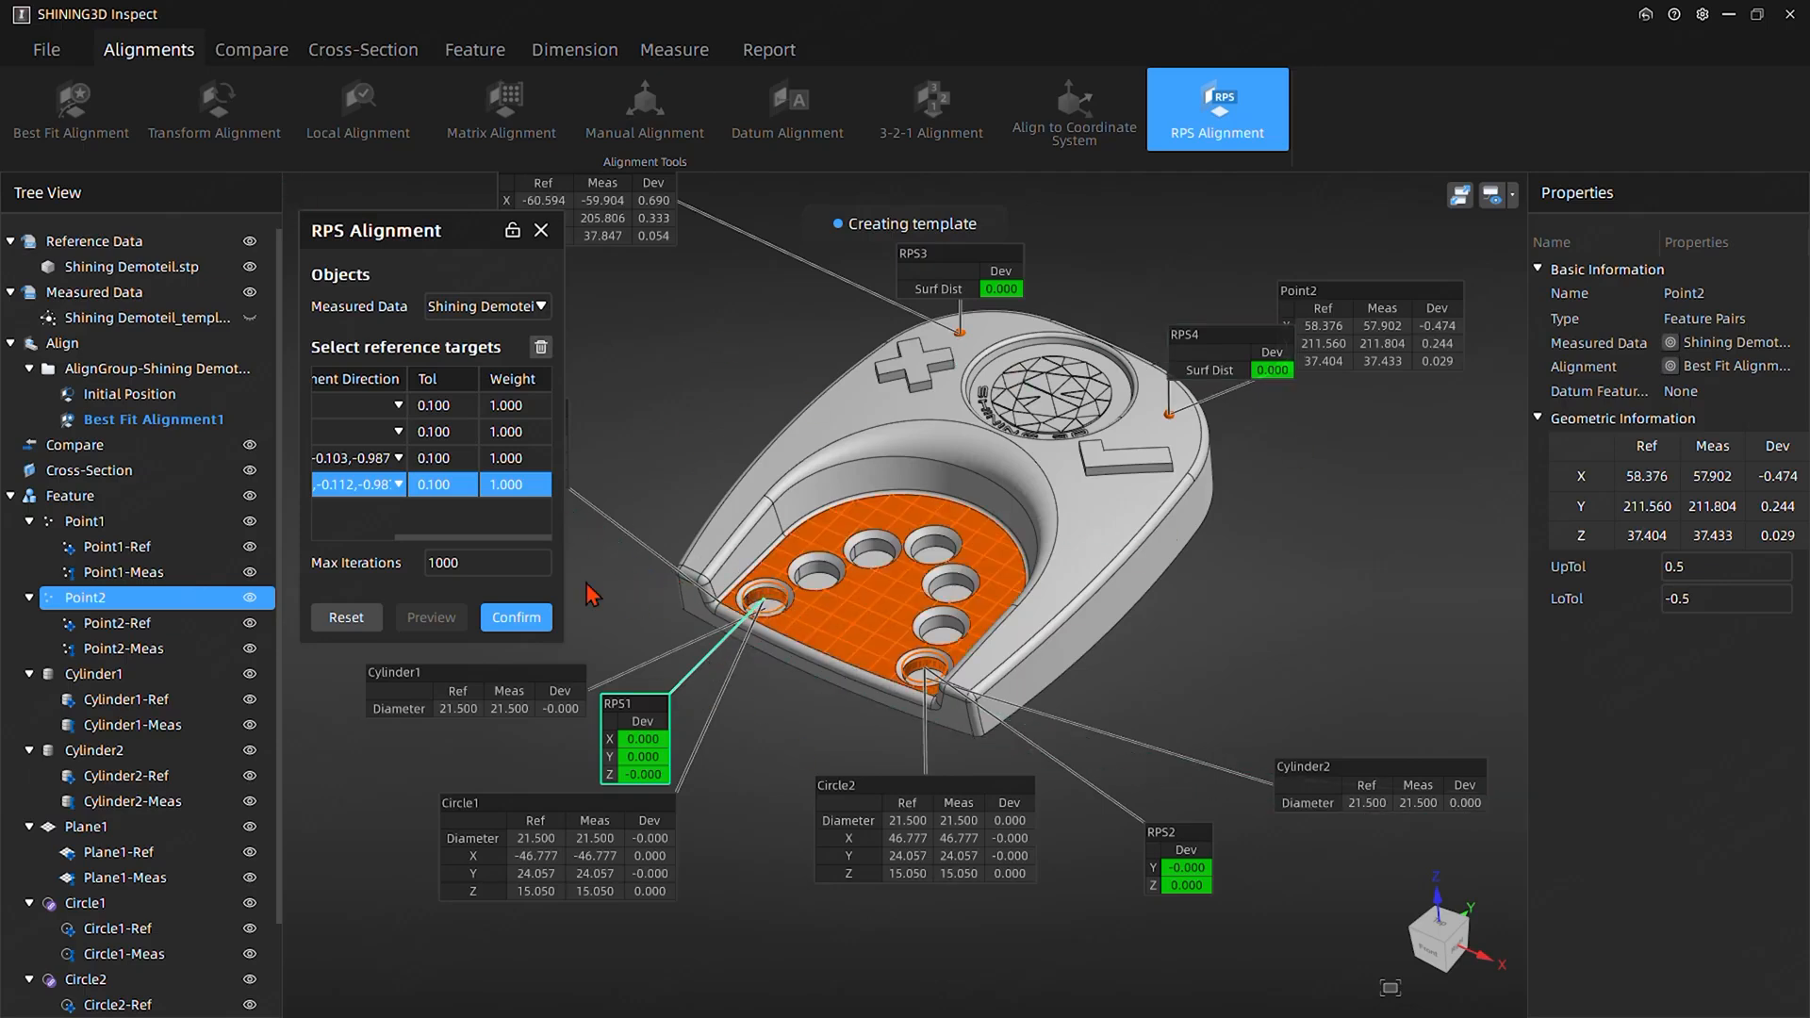
click(516, 618)
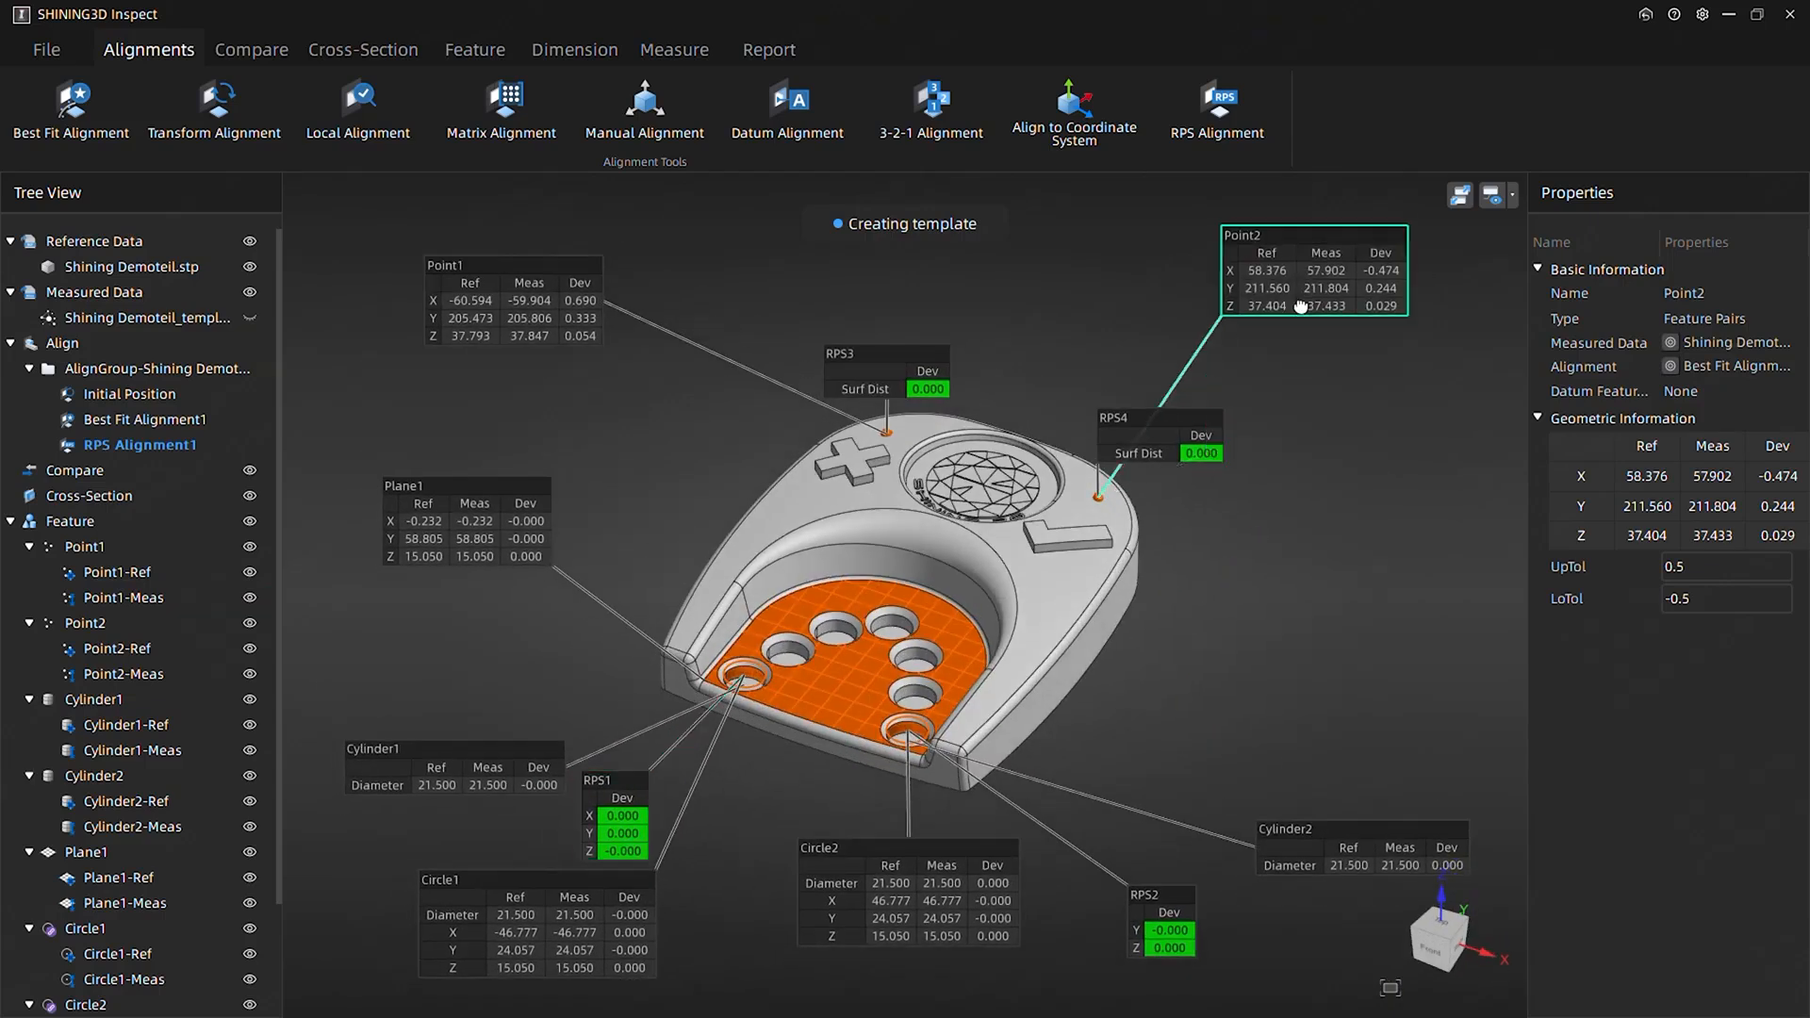
click(82, 574)
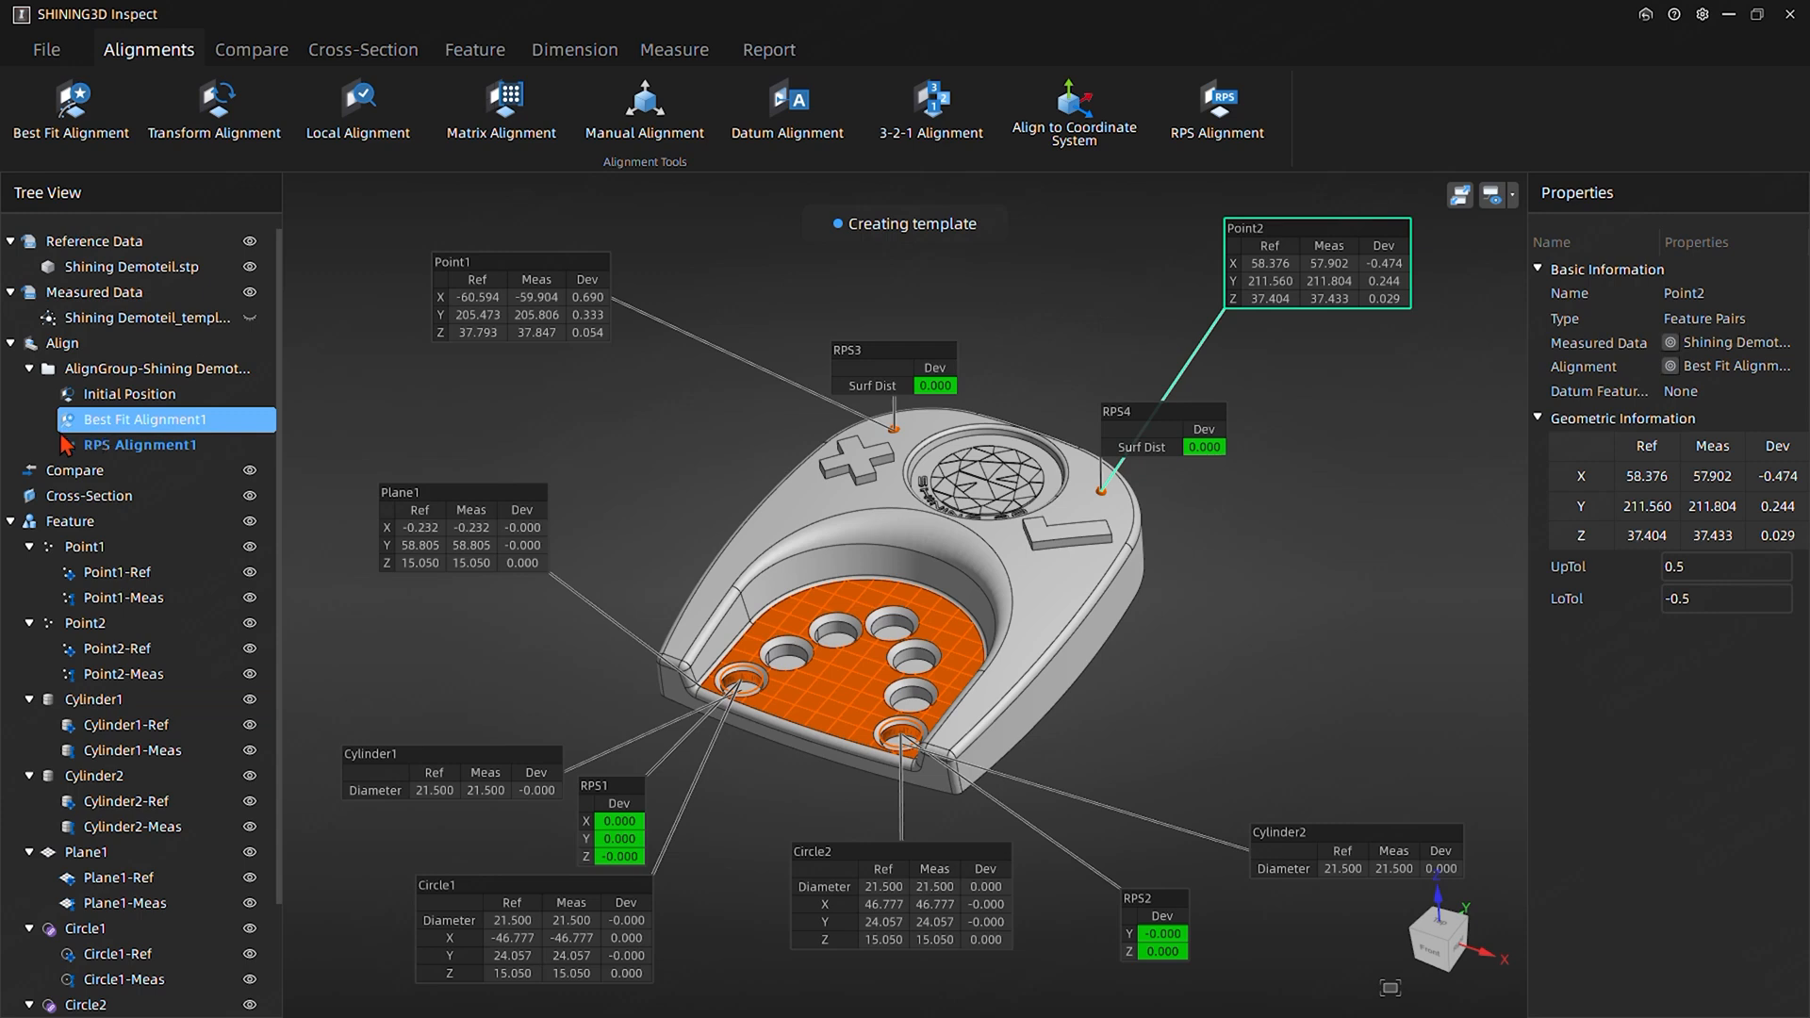
click(85, 547)
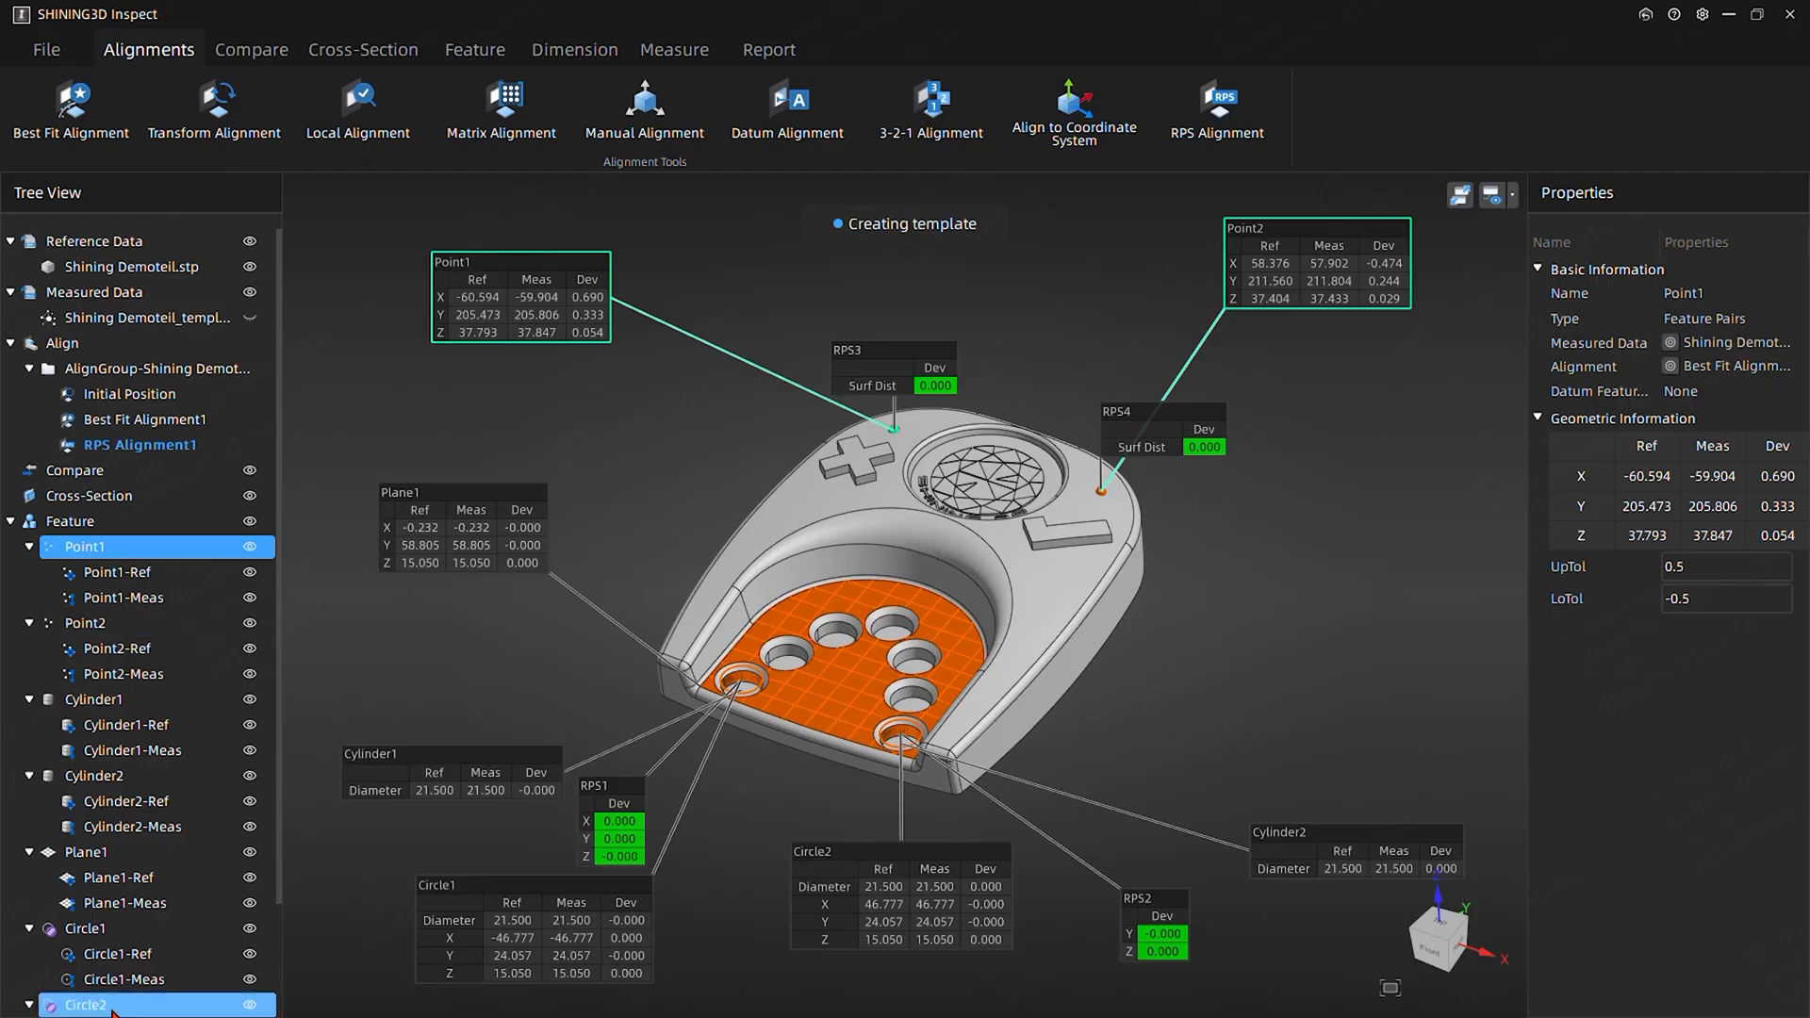
scroll(83, 881, down, 2)
key(Caps_Lock)
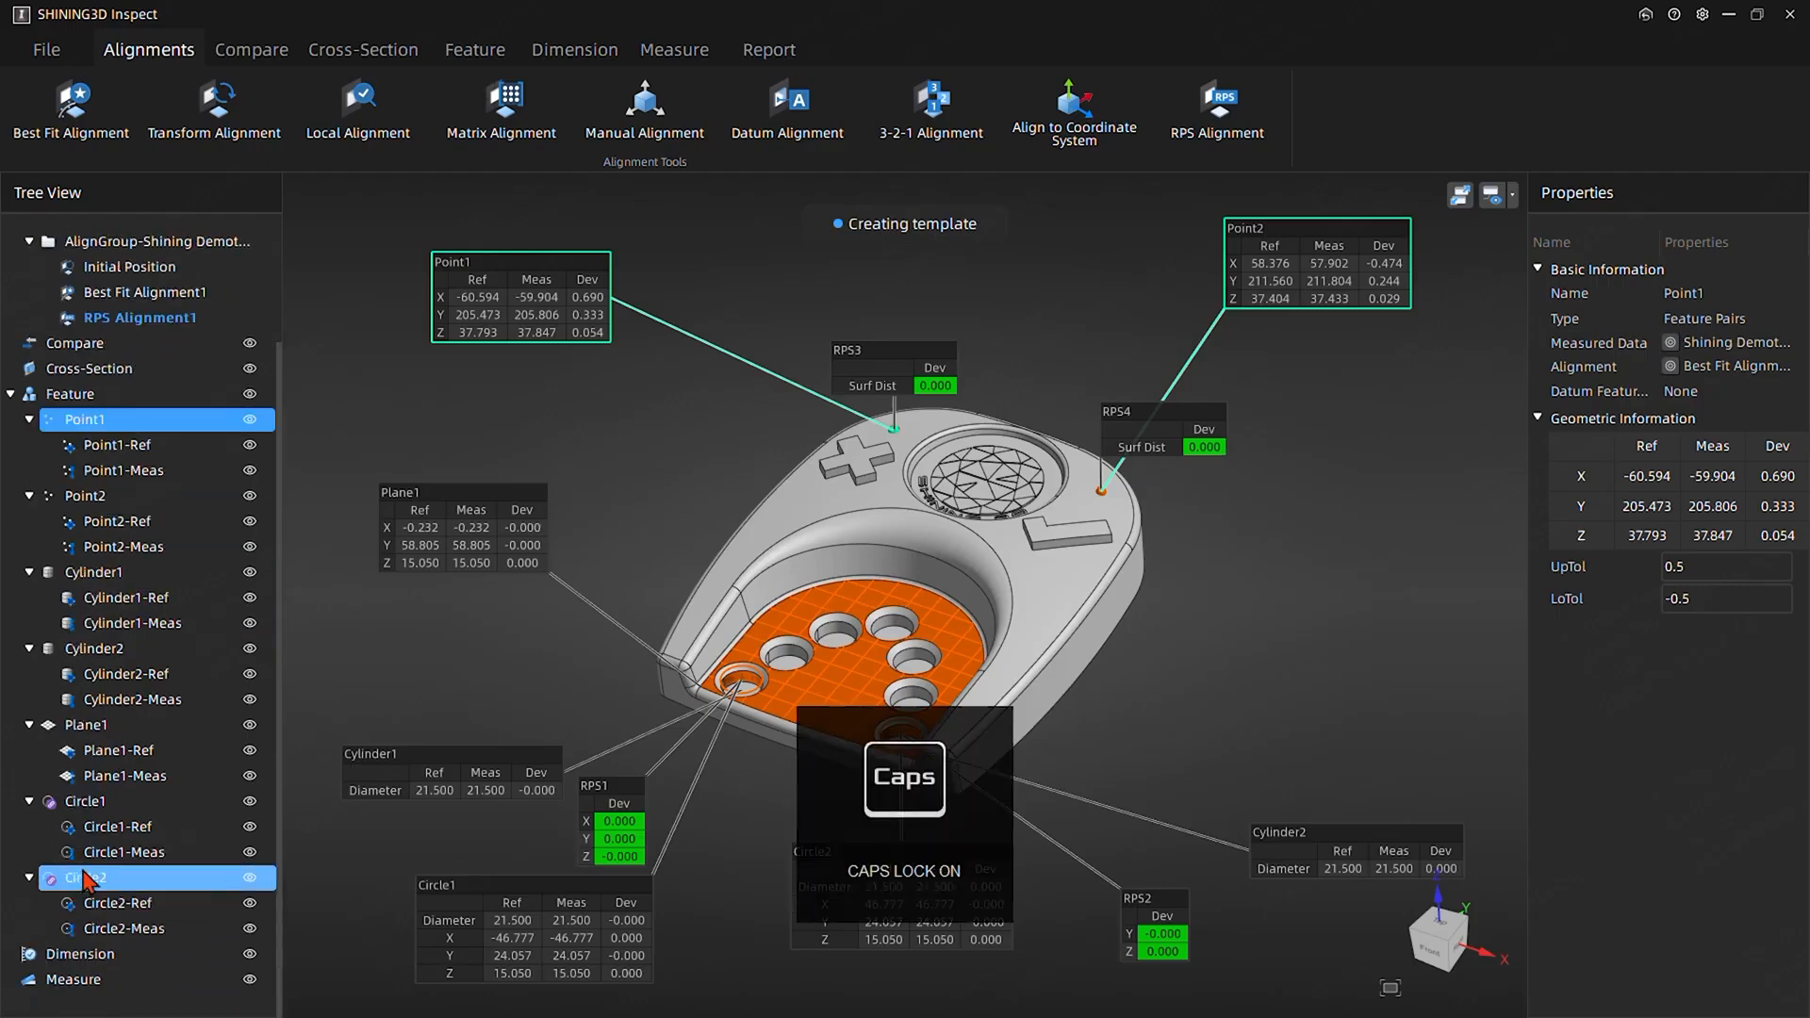
key(Caps_Lock)
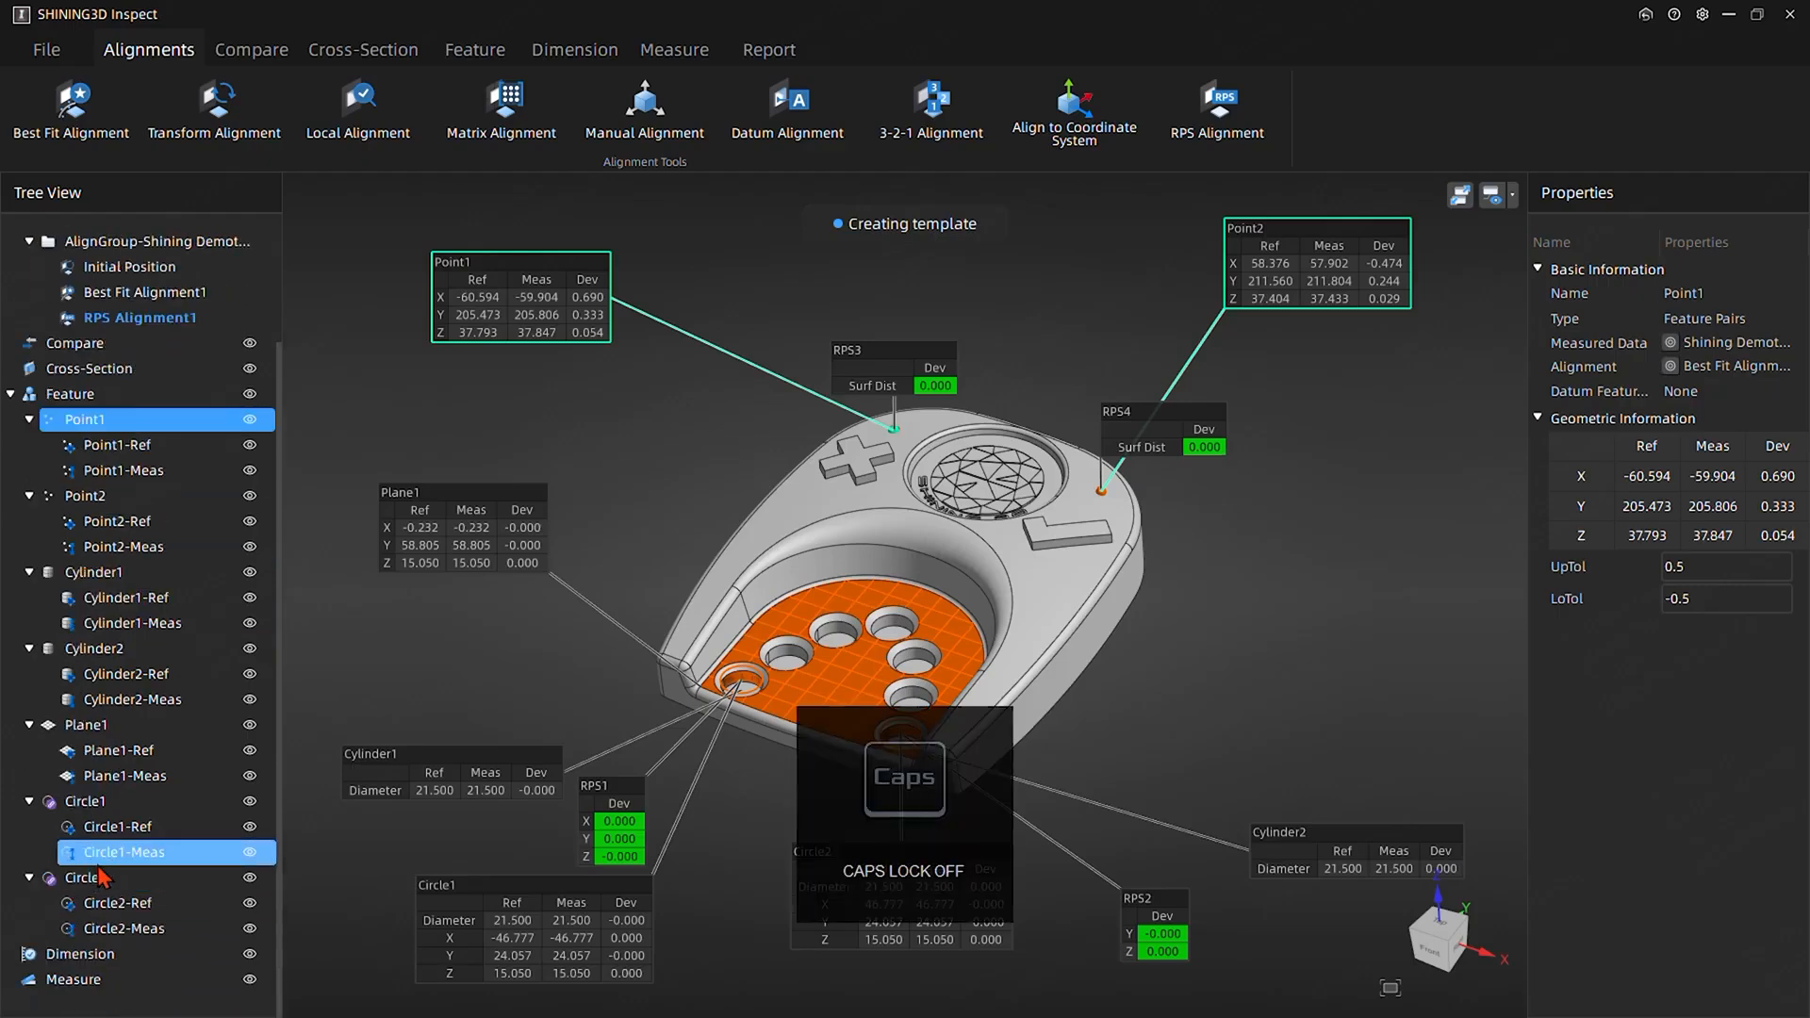
shift+click(97, 928)
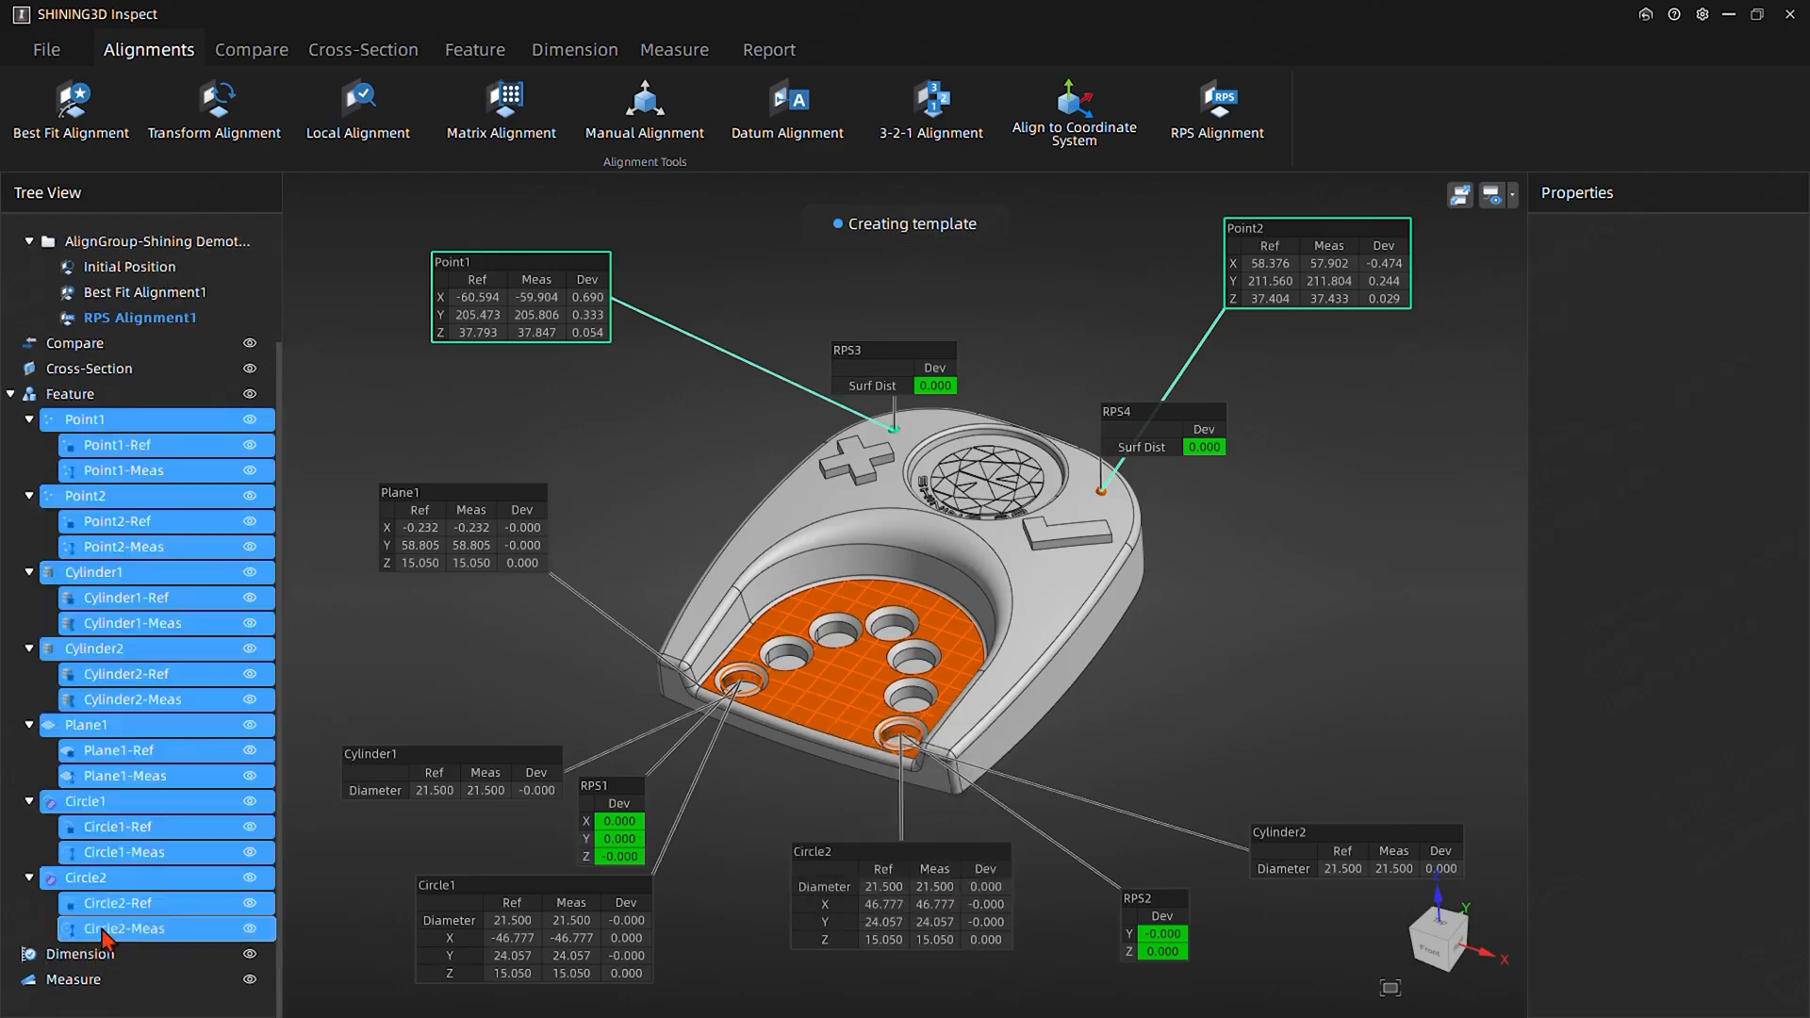
right_click(153, 476)
click(377, 449)
Group the features Point1, Point2, Cylinder1, Cylinder2, Plane1, Circle1 and Circle2 together in the tree
click(83, 420)
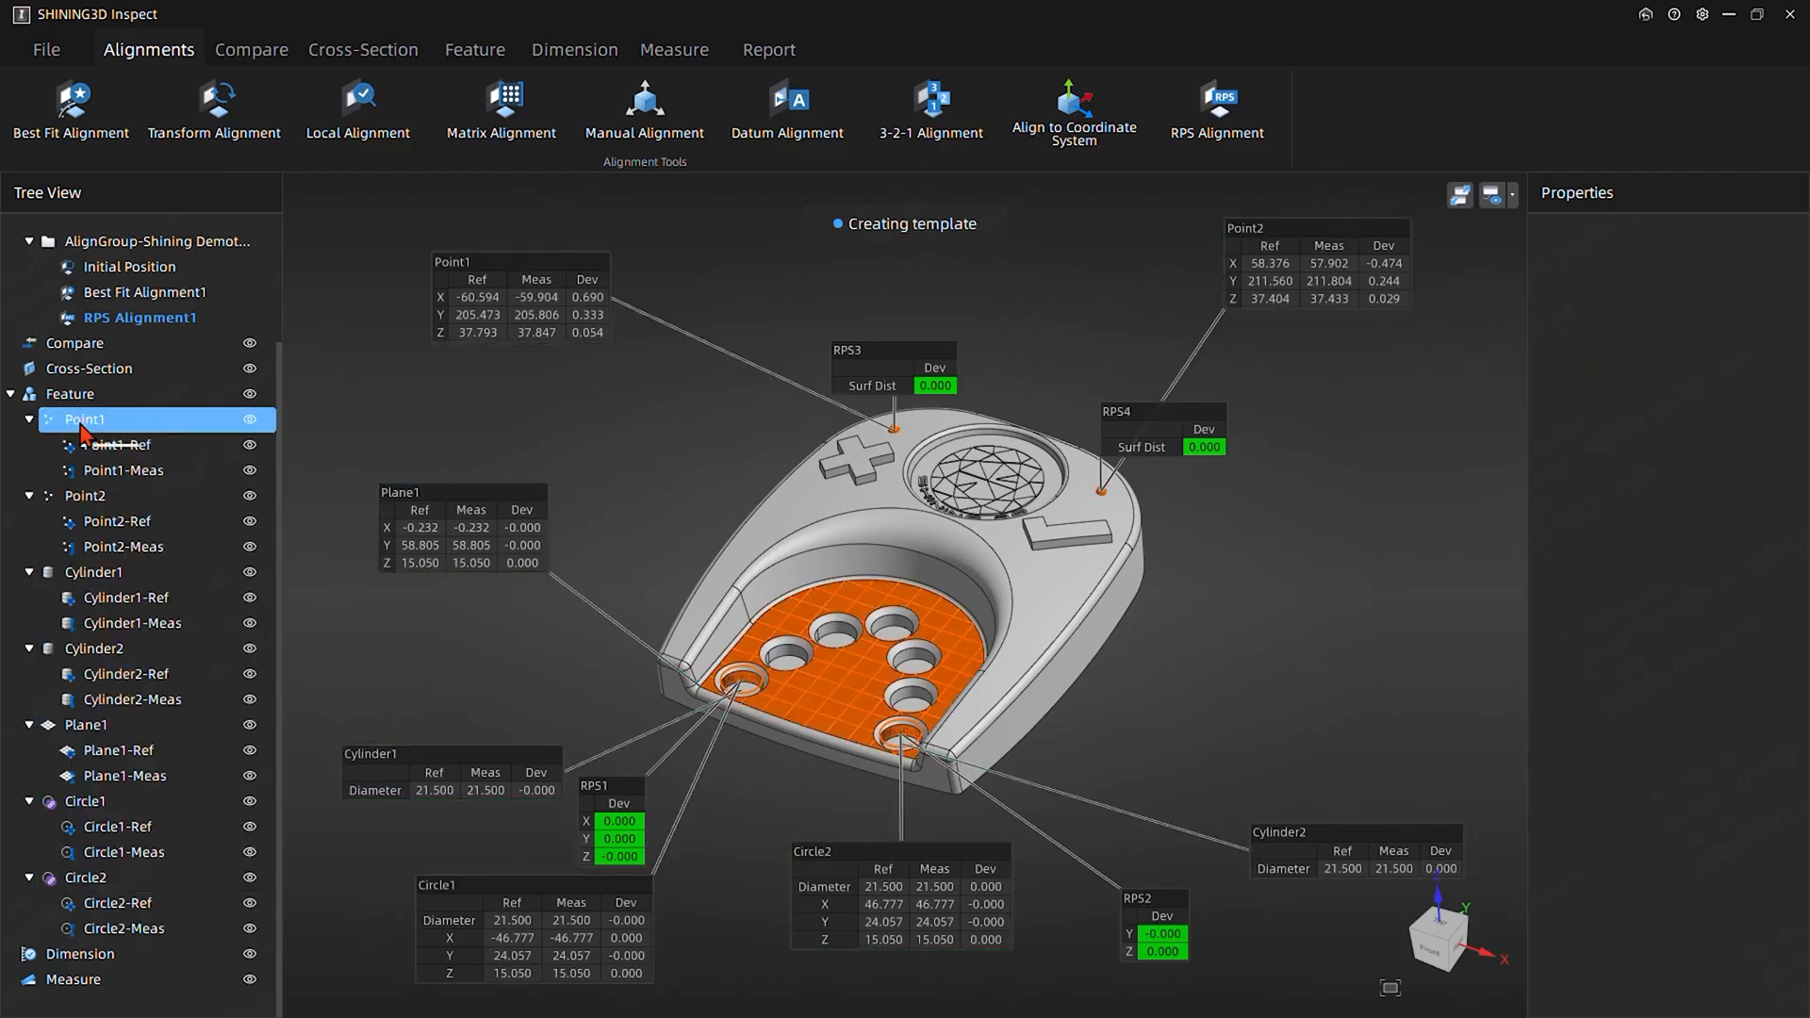
click(80, 424)
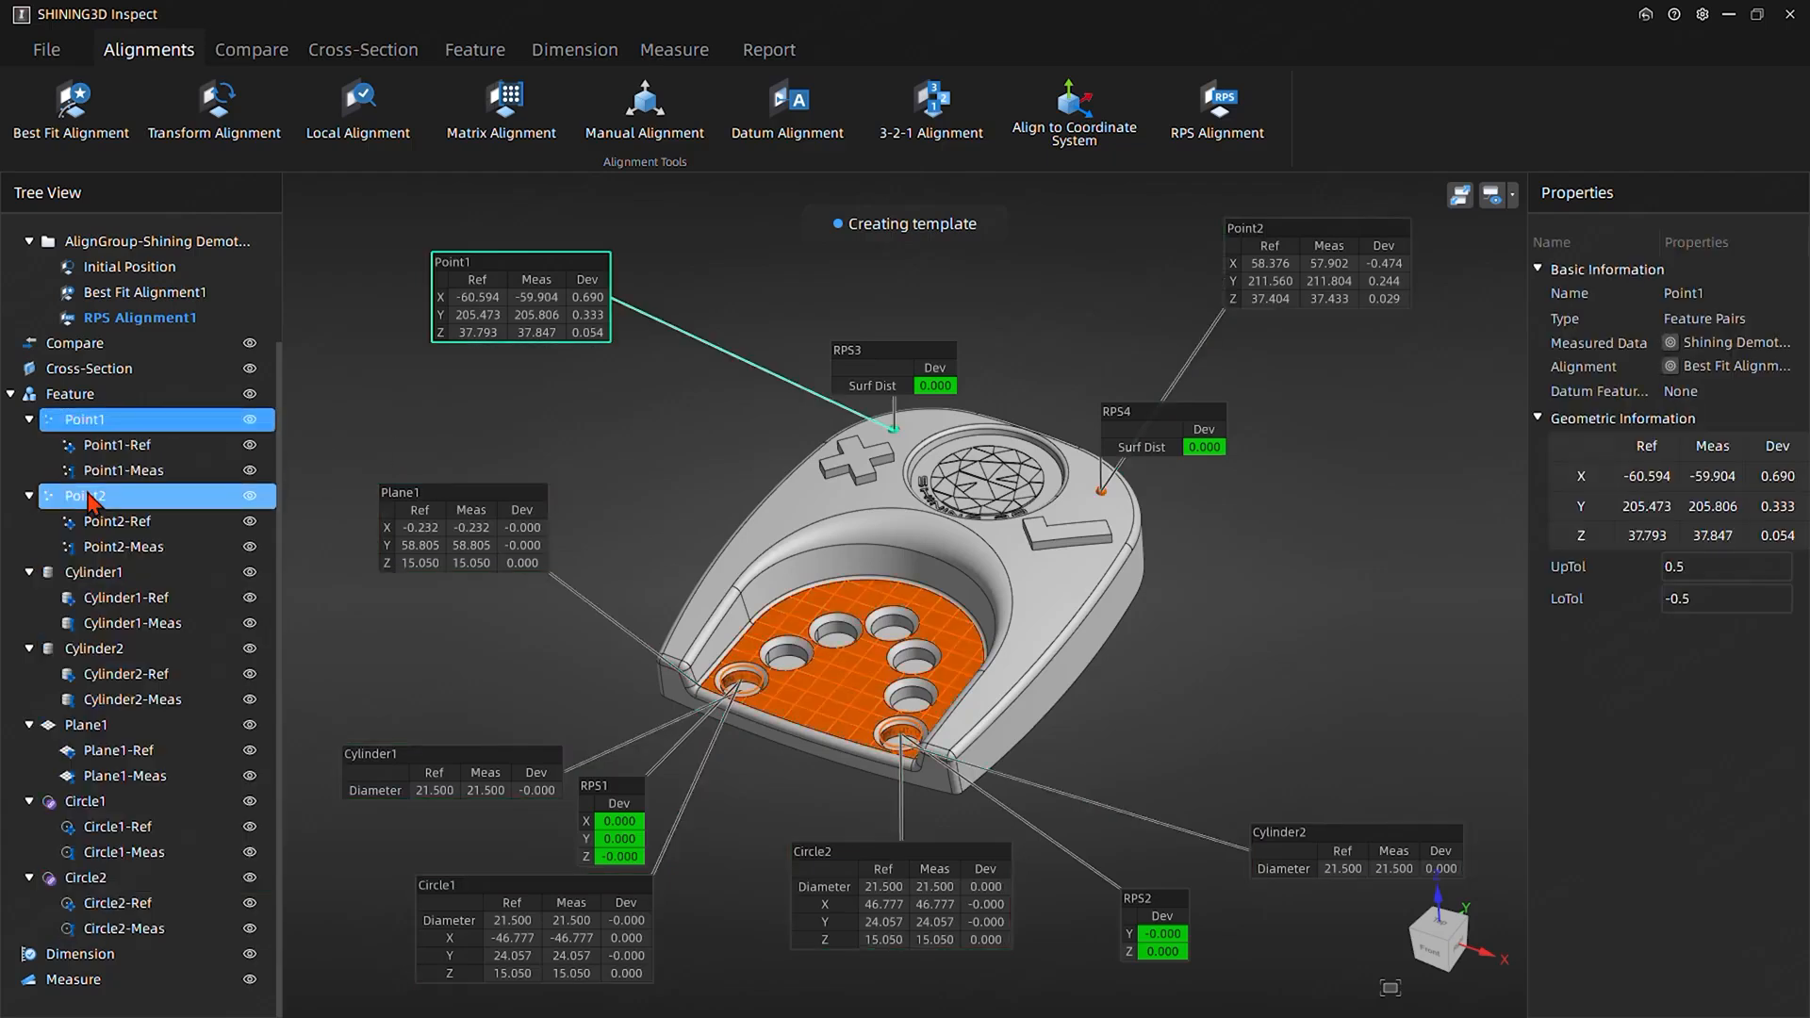
ctrl+click(91, 497)
ctrl+click(93, 572)
ctrl+click(92, 649)
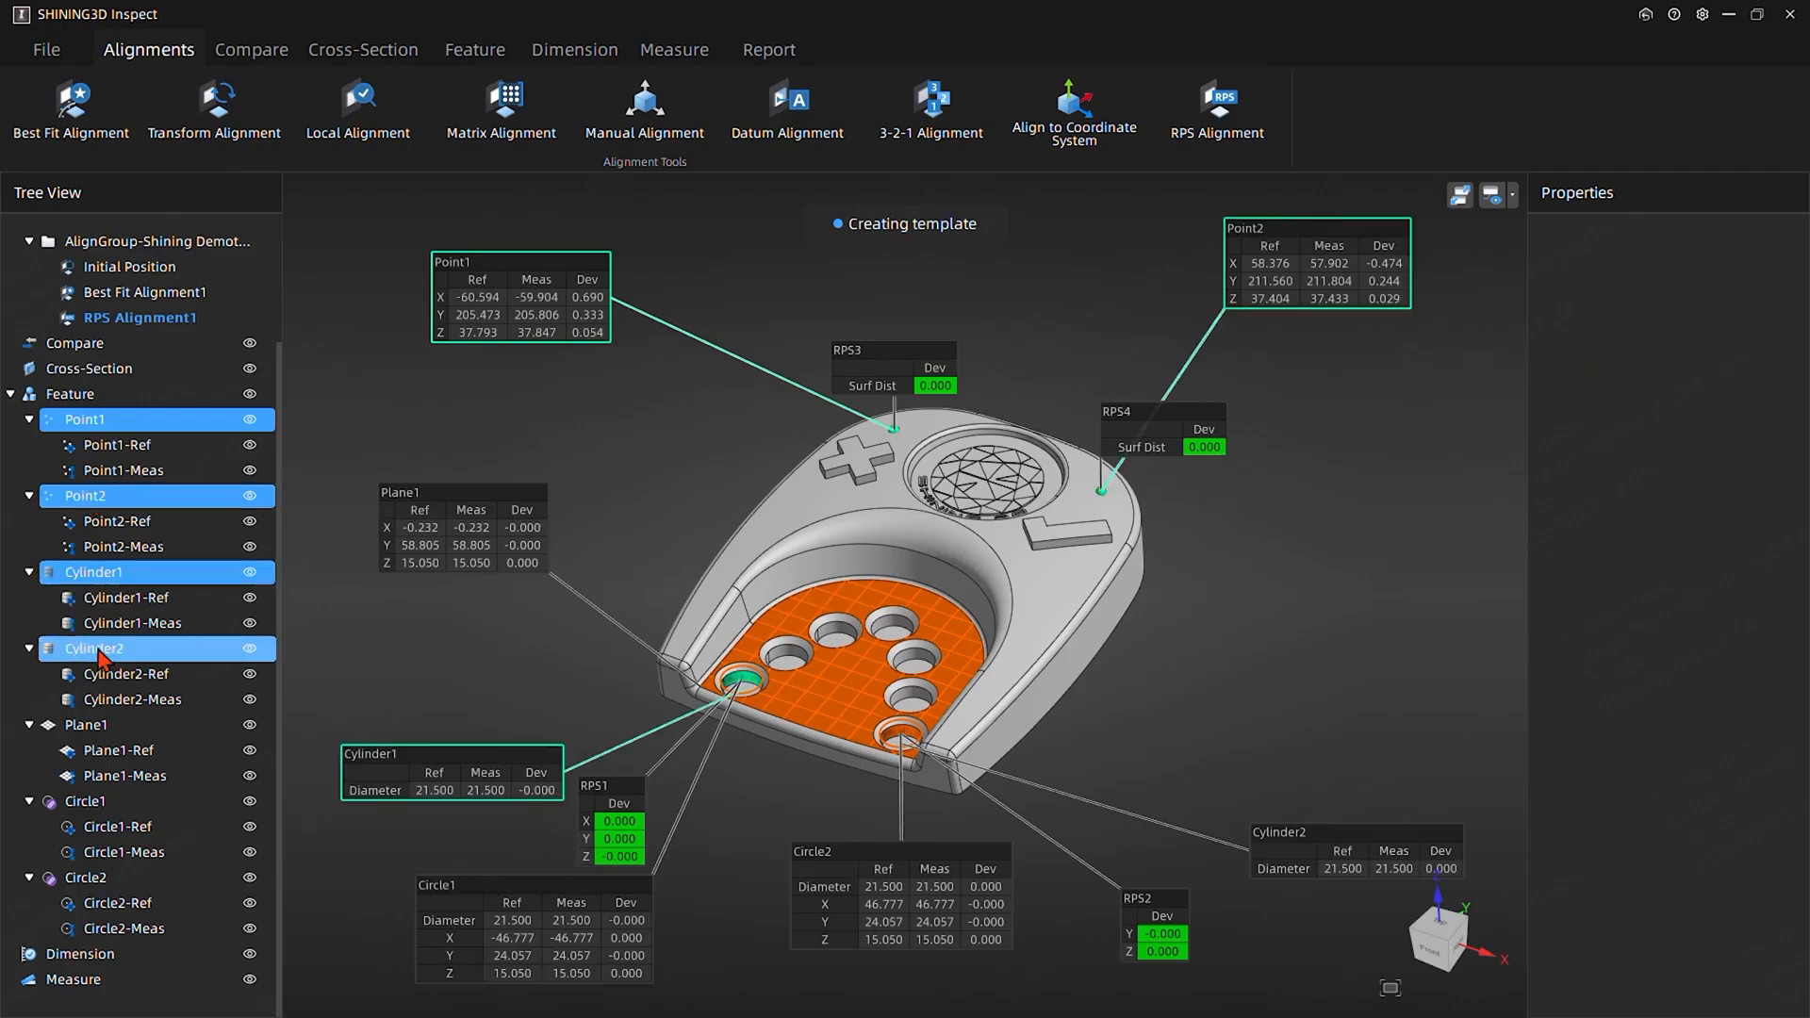
ctrl+click(86, 725)
ctrl+click(99, 807)
ctrl+click(91, 882)
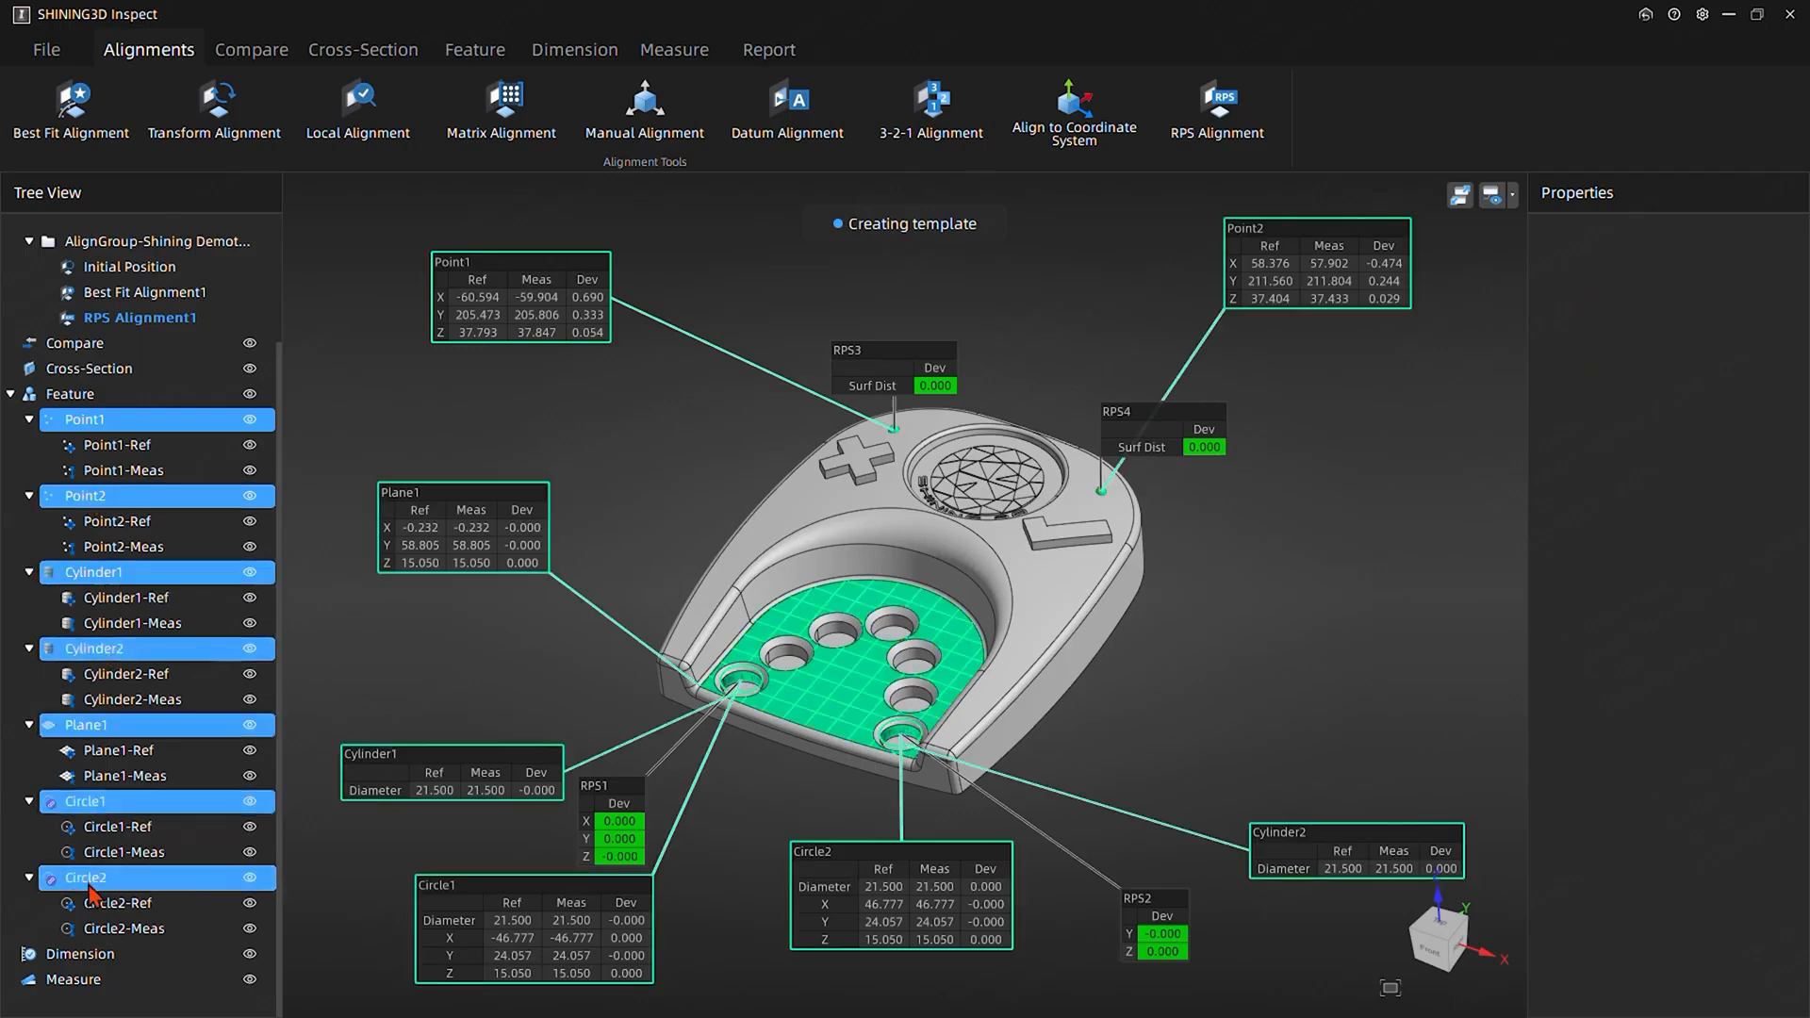
right_click(91, 889)
click(142, 969)
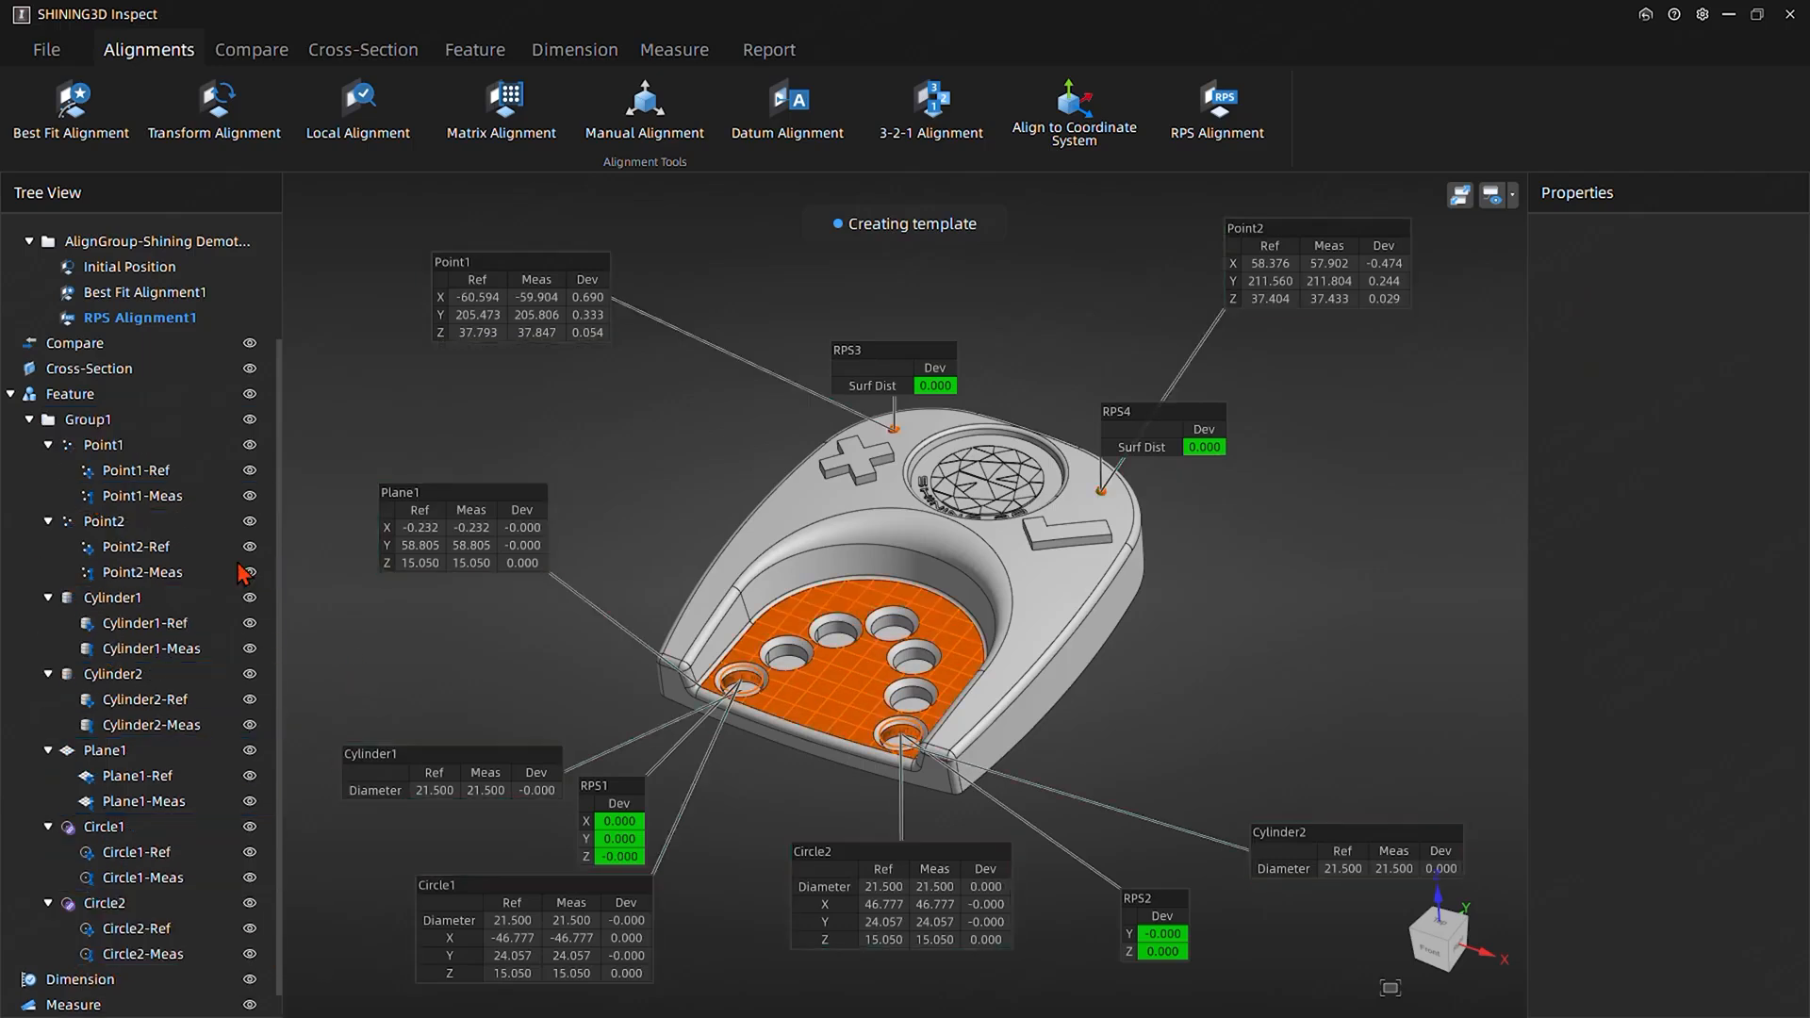
Rename the new feature group as BFA
double_click(113, 419)
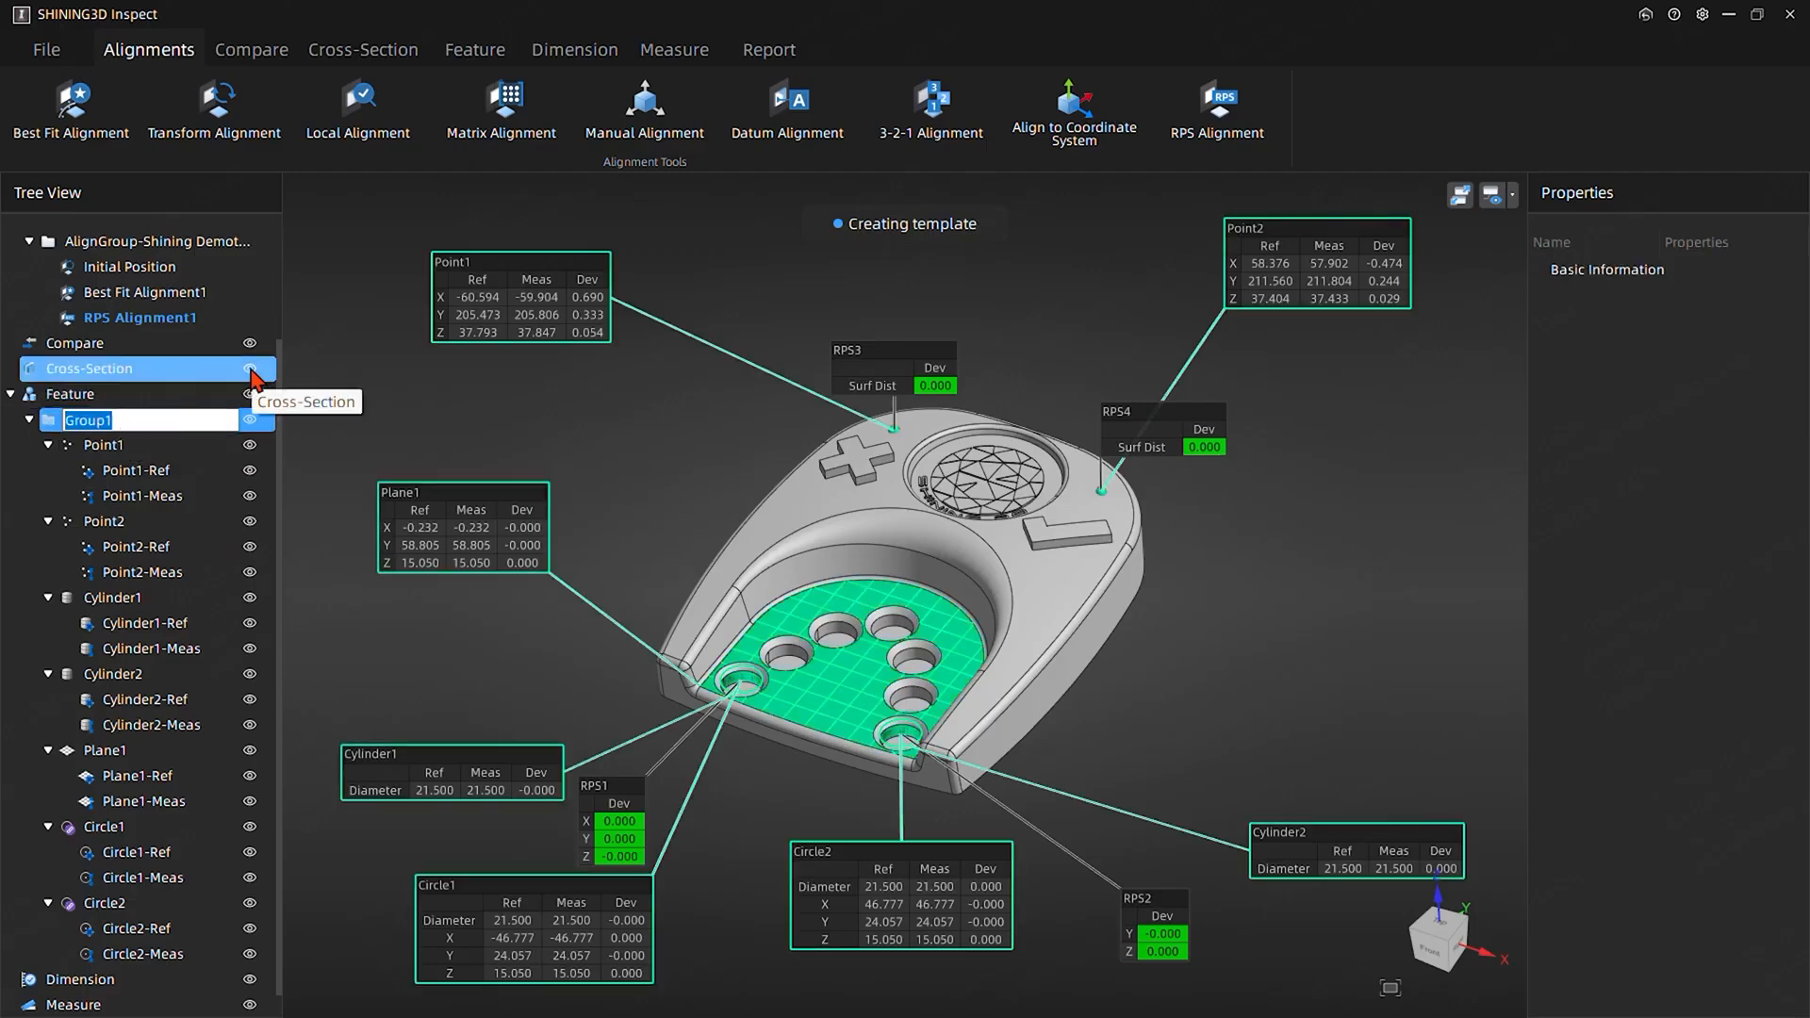
text(BFA)
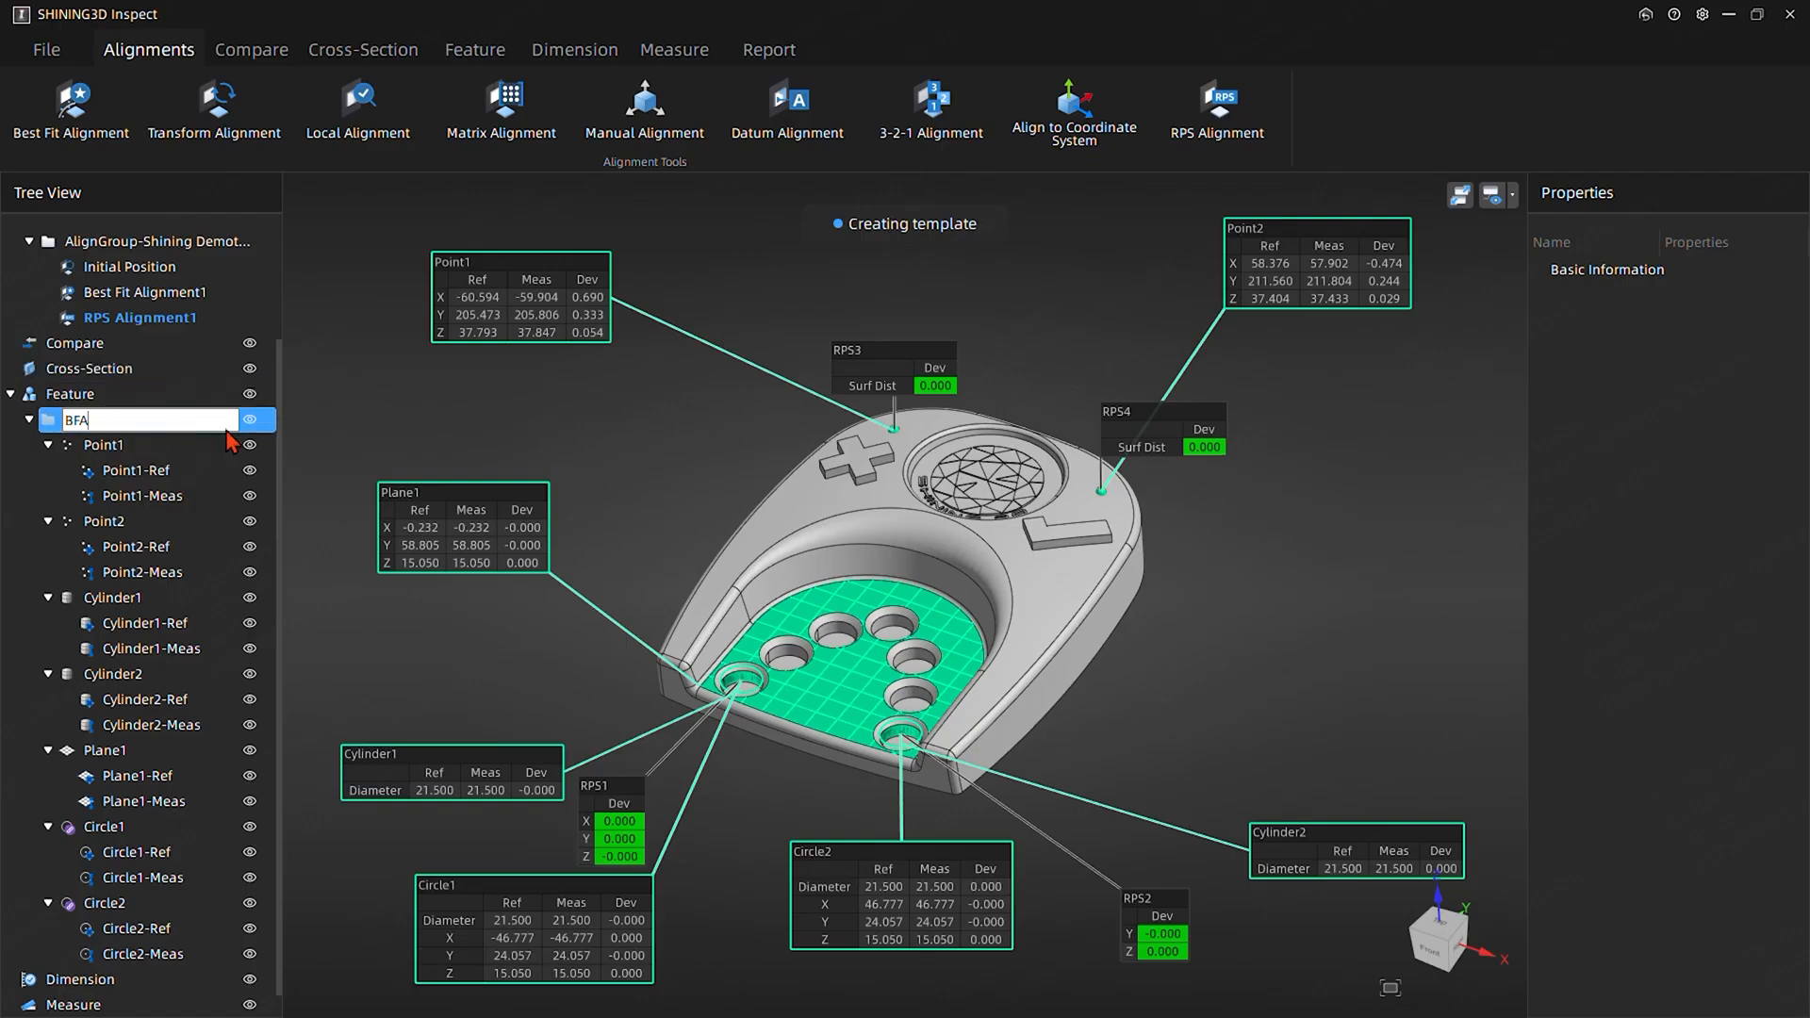
key(Return)
Hide the BFA feature group and collapse it in the tree
click(217, 426)
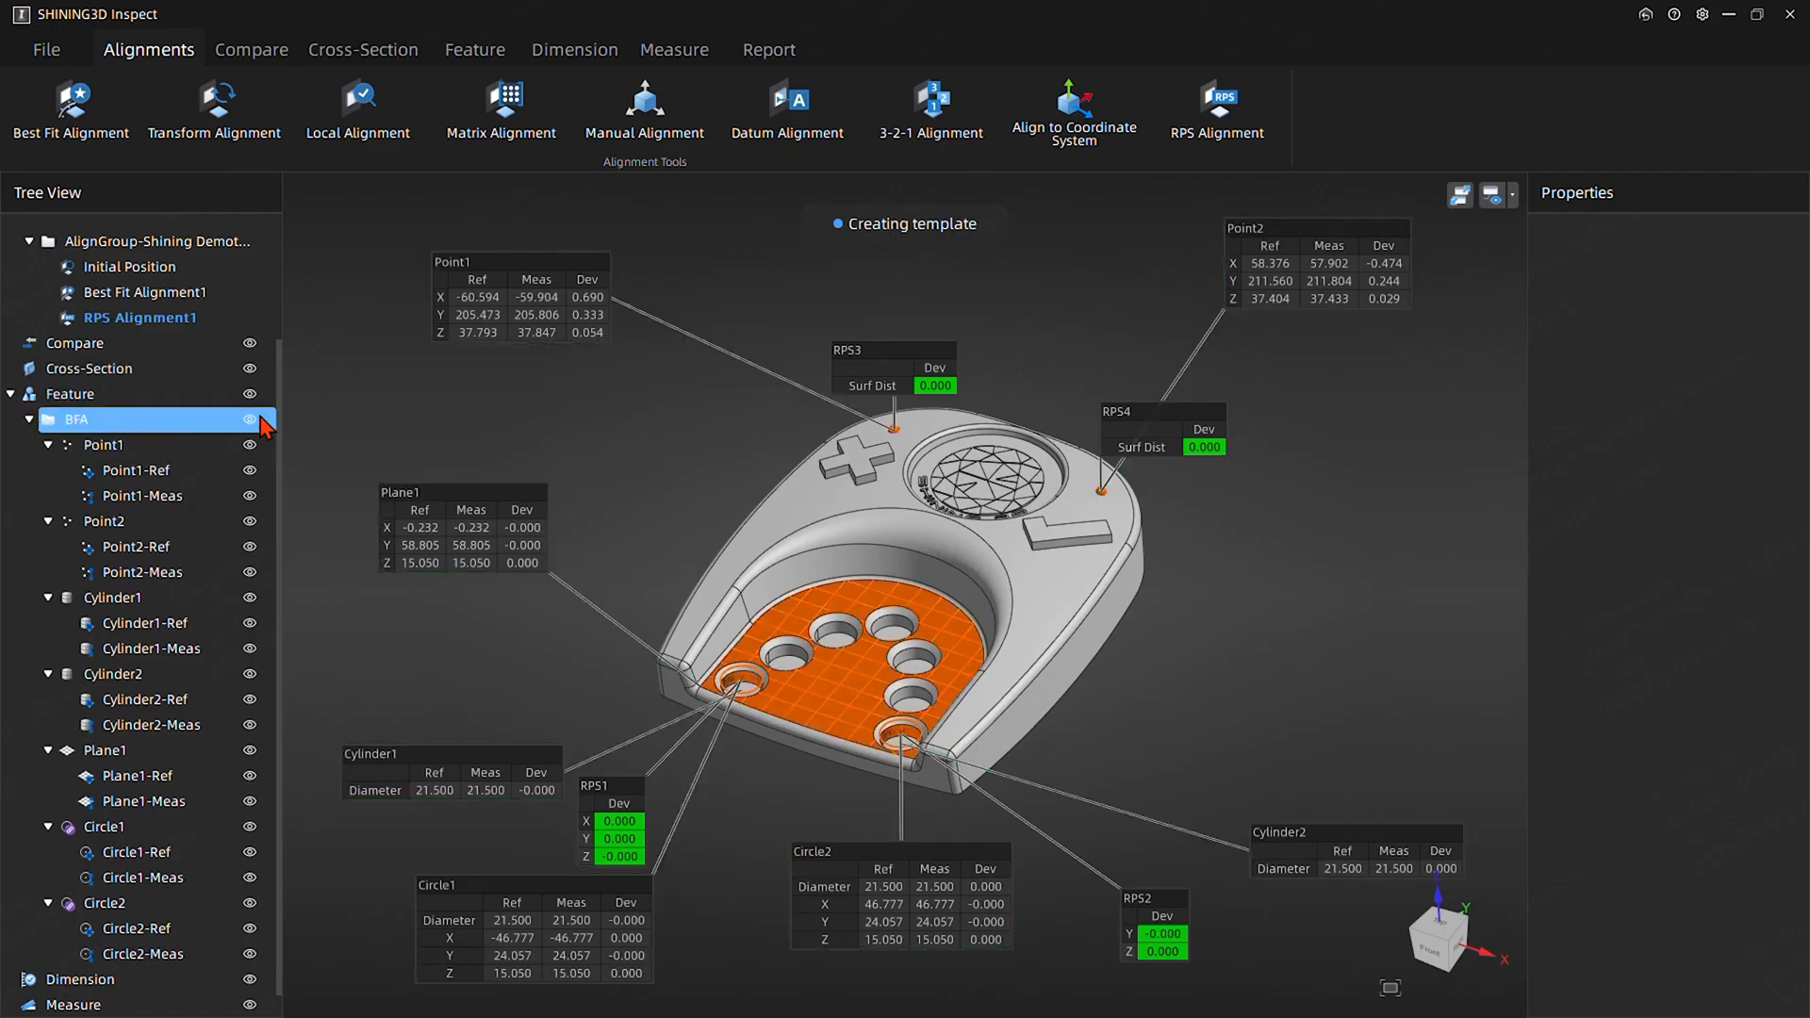
click(249, 418)
click(151, 675)
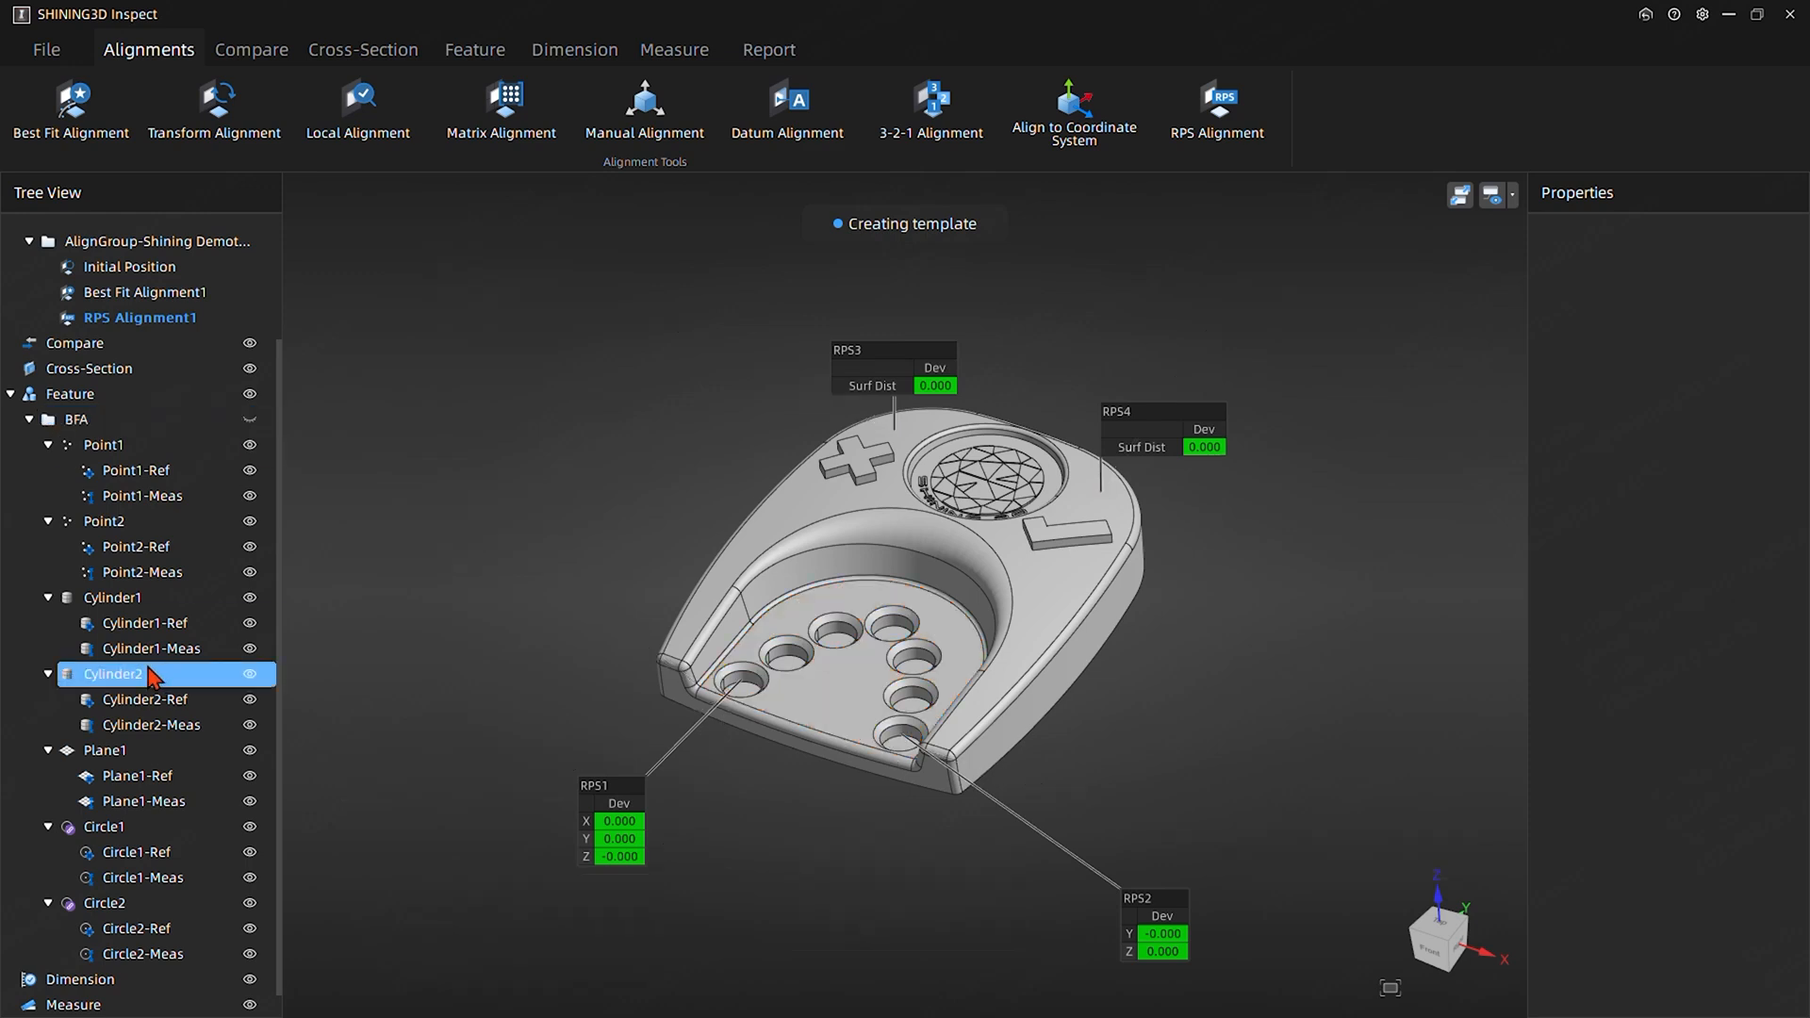
click(29, 419)
click(142, 445)
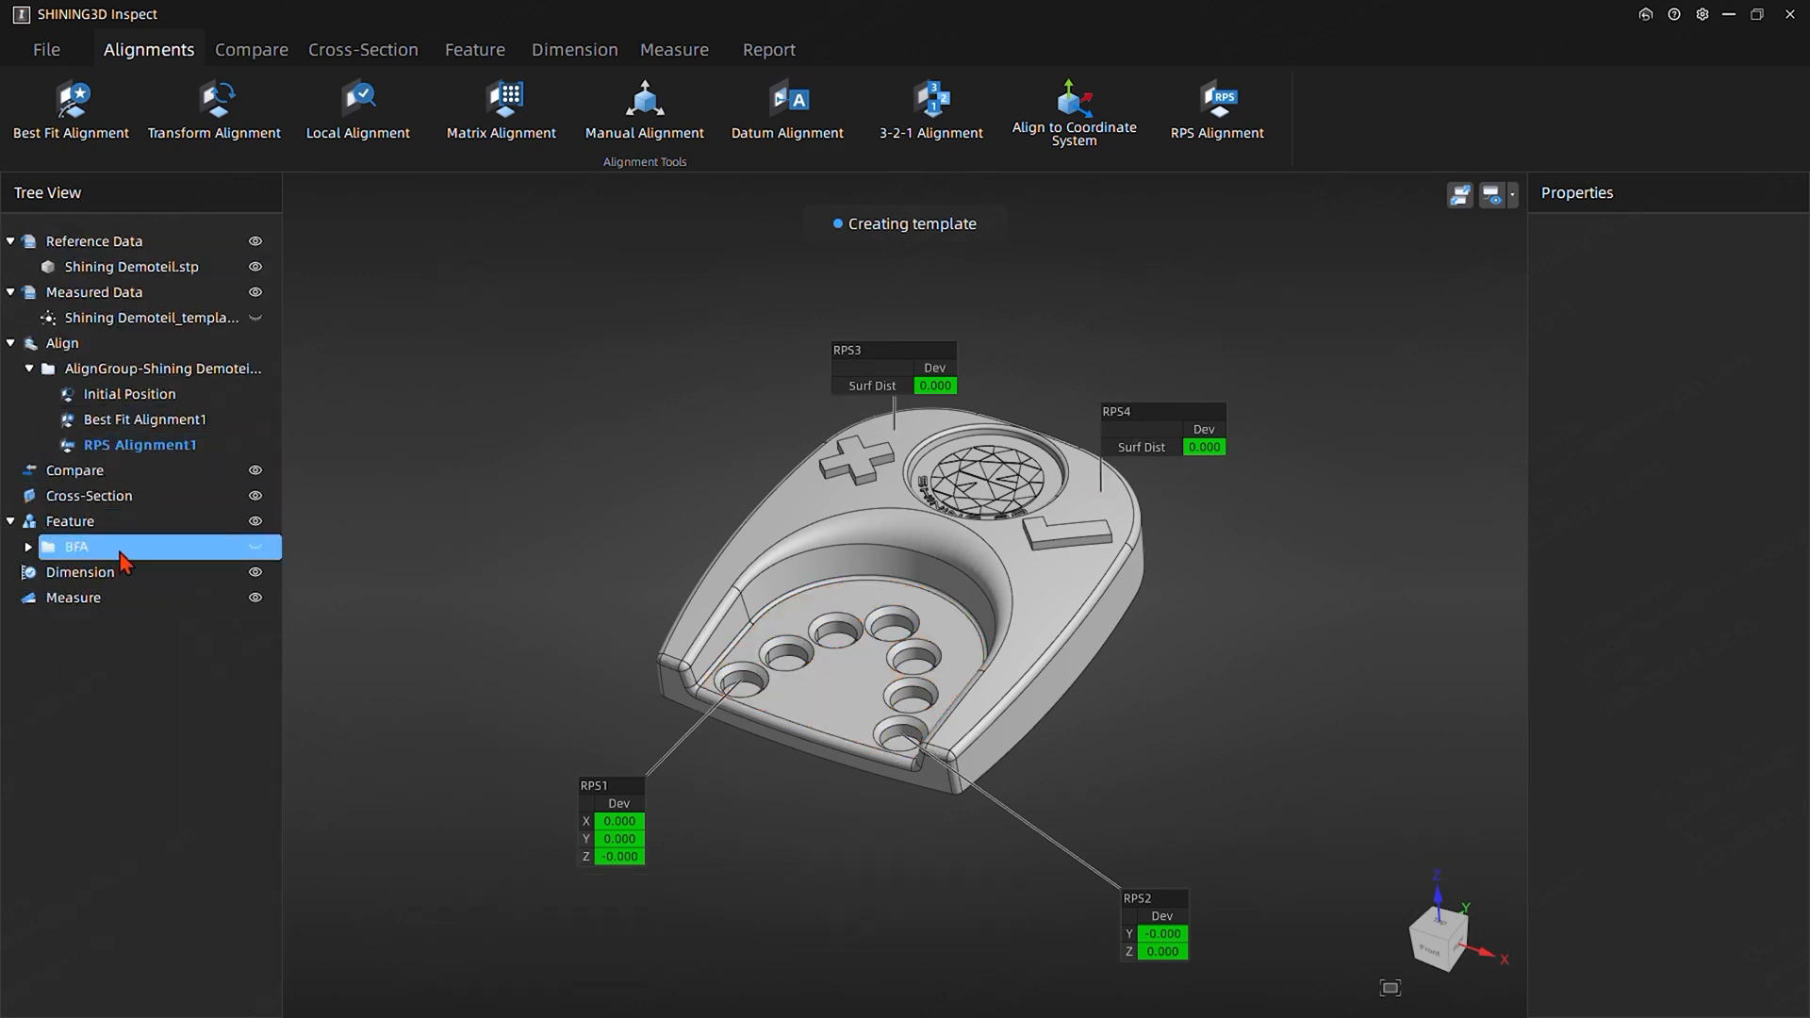
Spread the four RPS labels around the part so that they no longer cover it
drag(942, 380, 676, 380)
drag(1168, 444, 1335, 458)
drag(667, 840, 604, 803)
middle_drag(603, 803, 619, 818)
middle_drag(1135, 927, 1182, 935)
drag(1148, 896, 1102, 843)
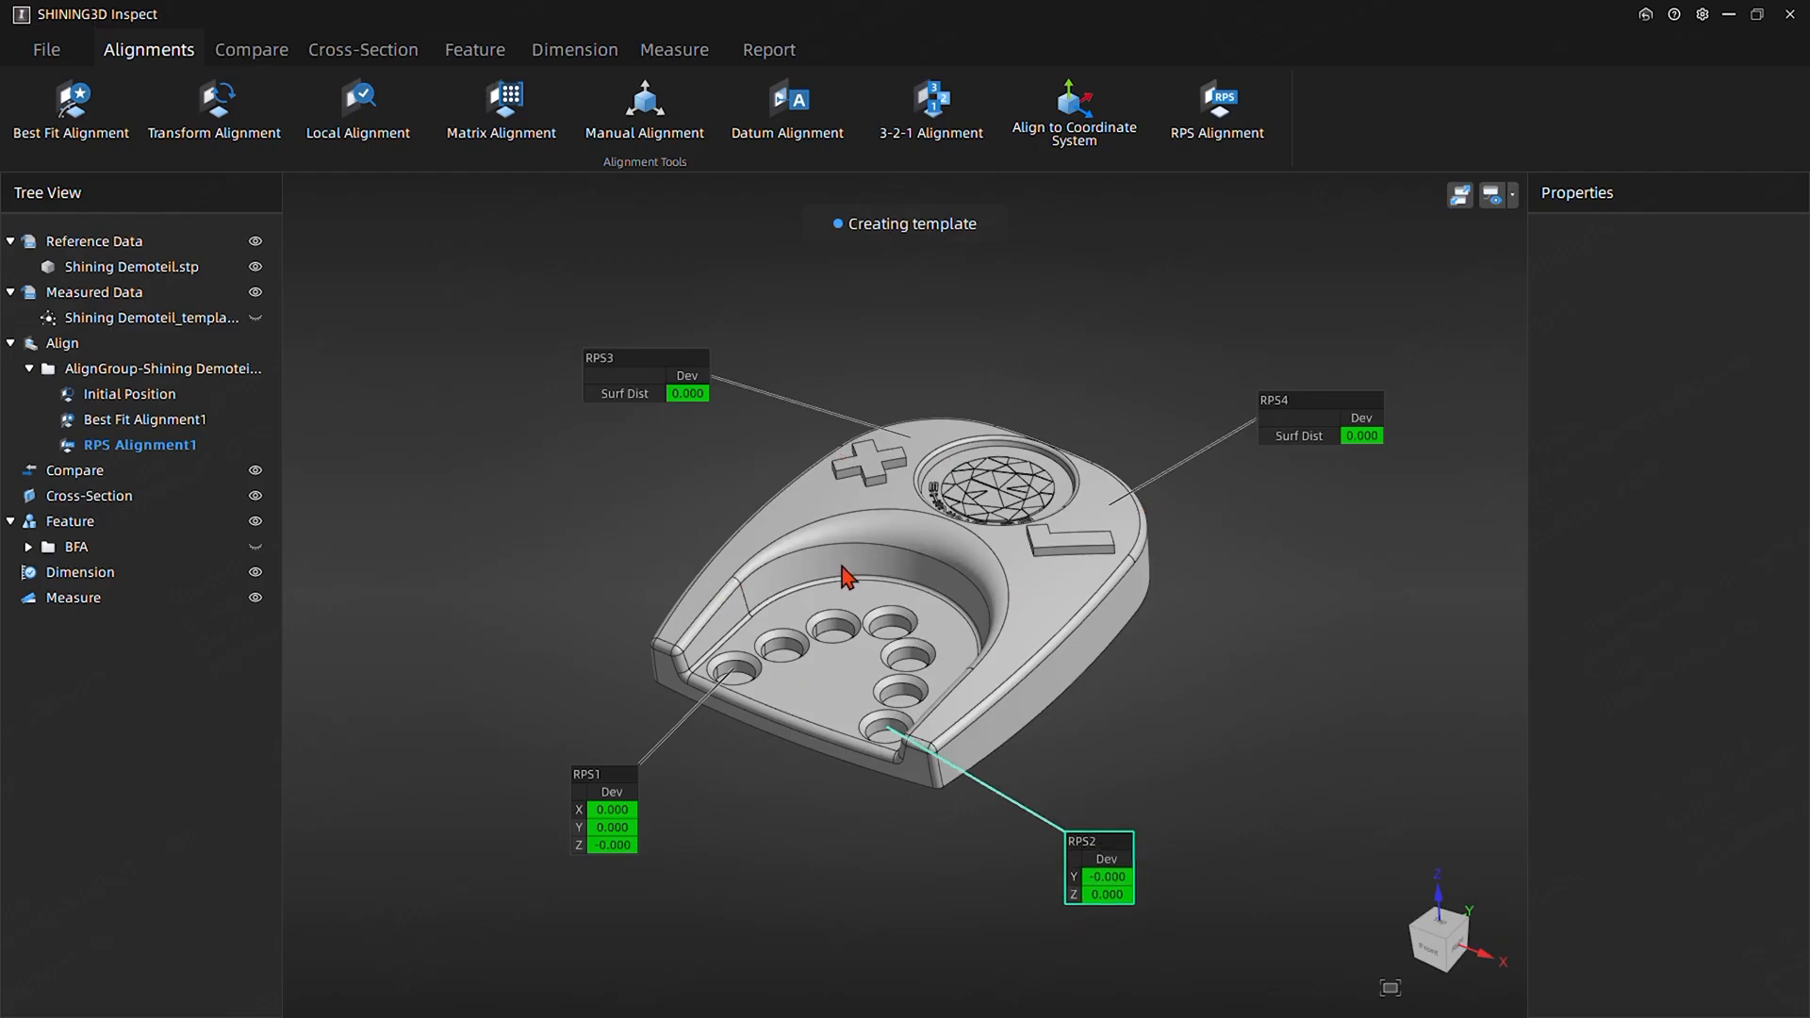
Turn off the label display of RPS Alignment1
click(245, 454)
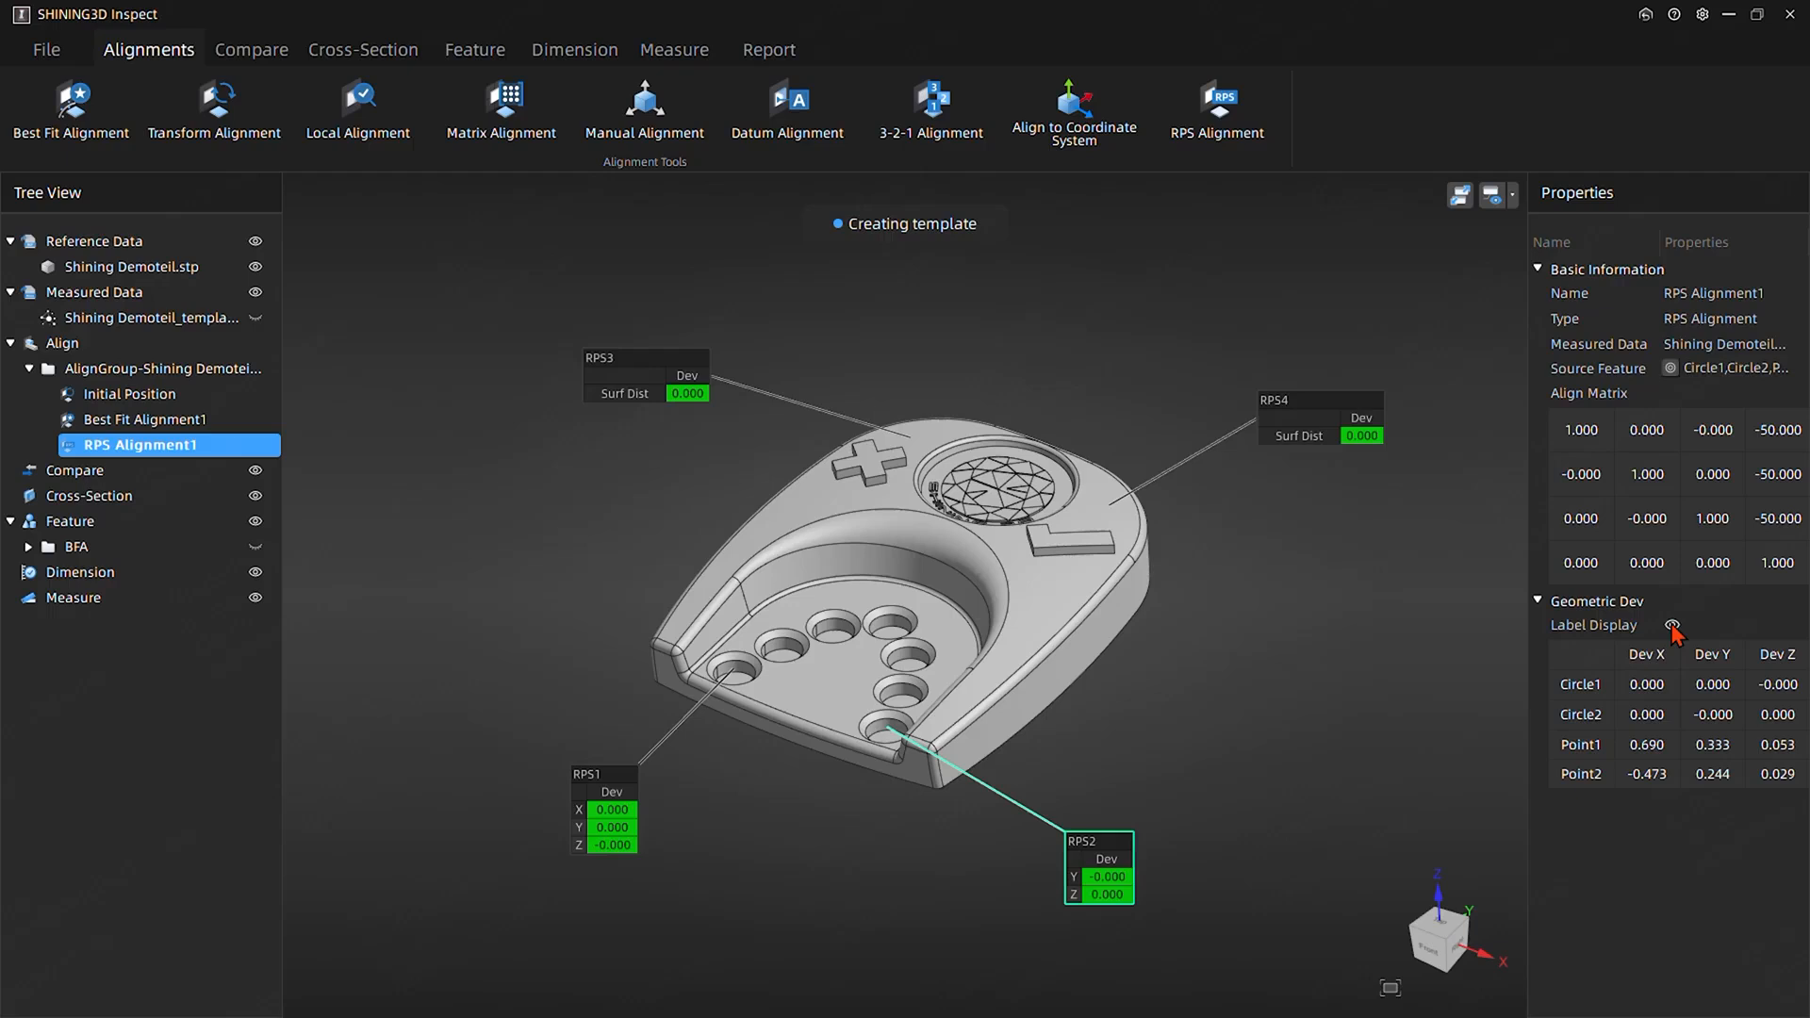
click(1671, 625)
click(1318, 592)
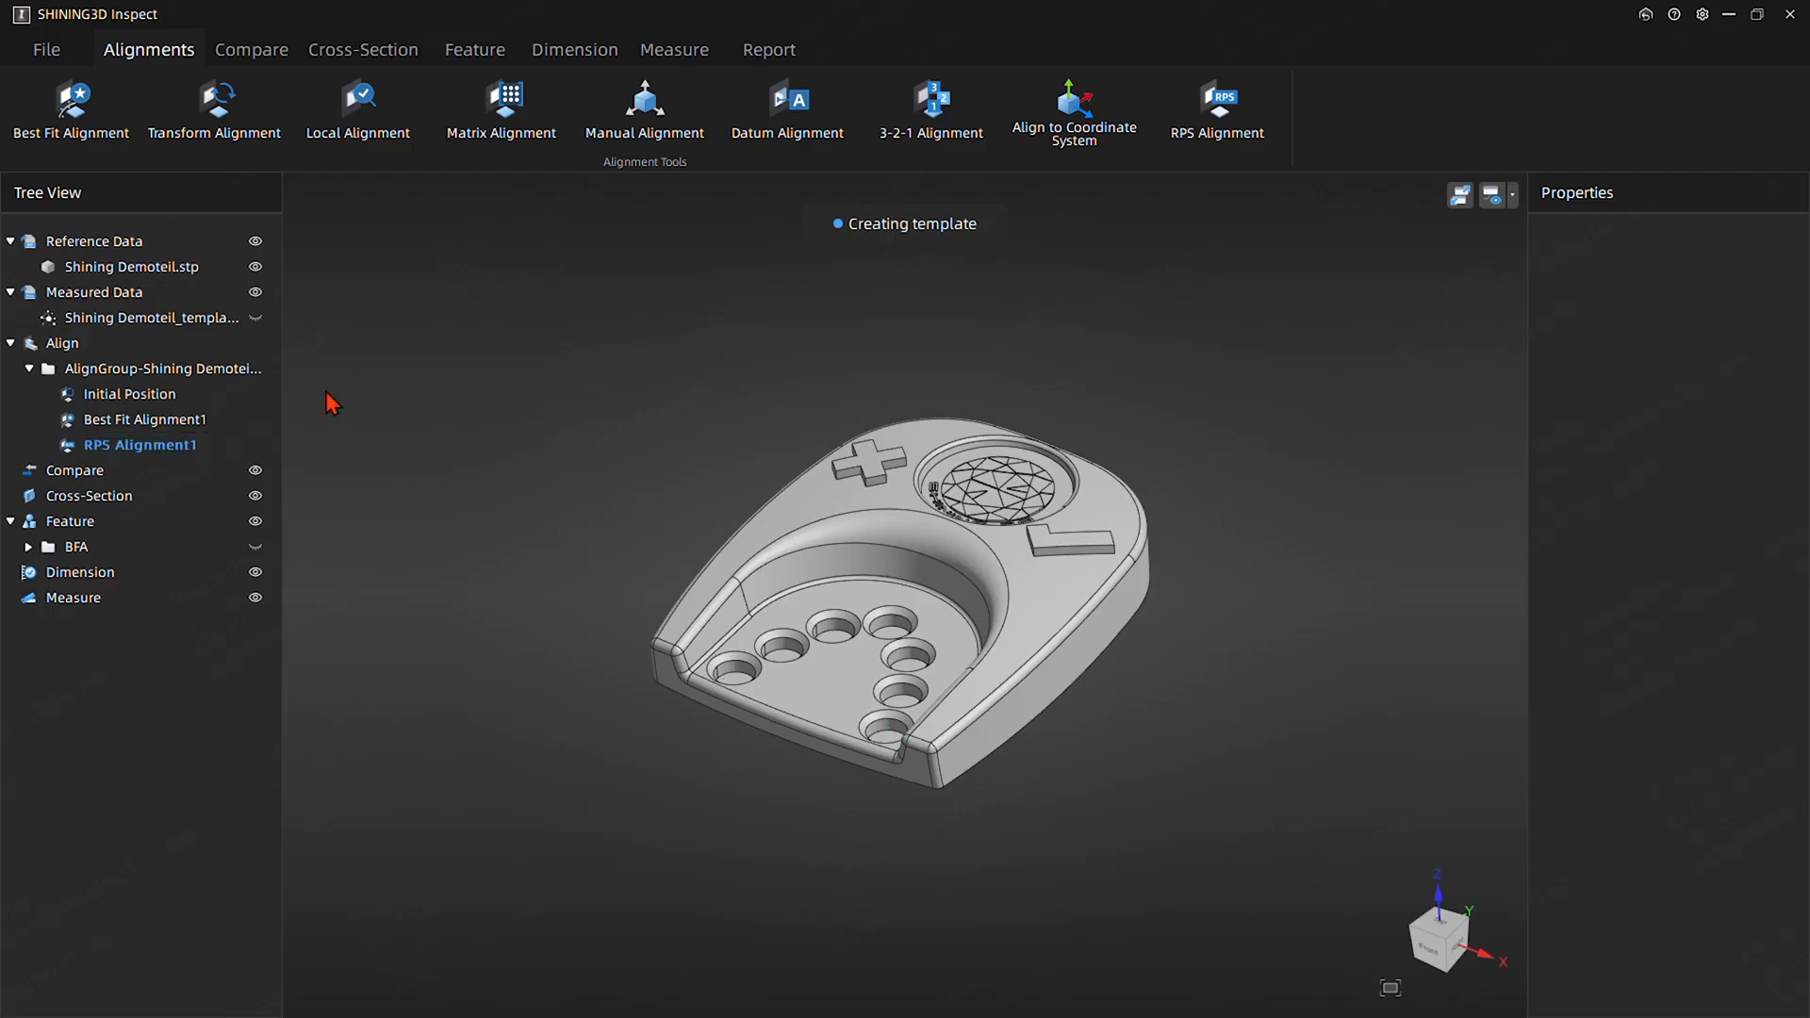
Set up a 3D Compare on RPS Alignment1 with tolerances of 0.100 and -0.100 and preview the color map
click(251, 49)
click(45, 313)
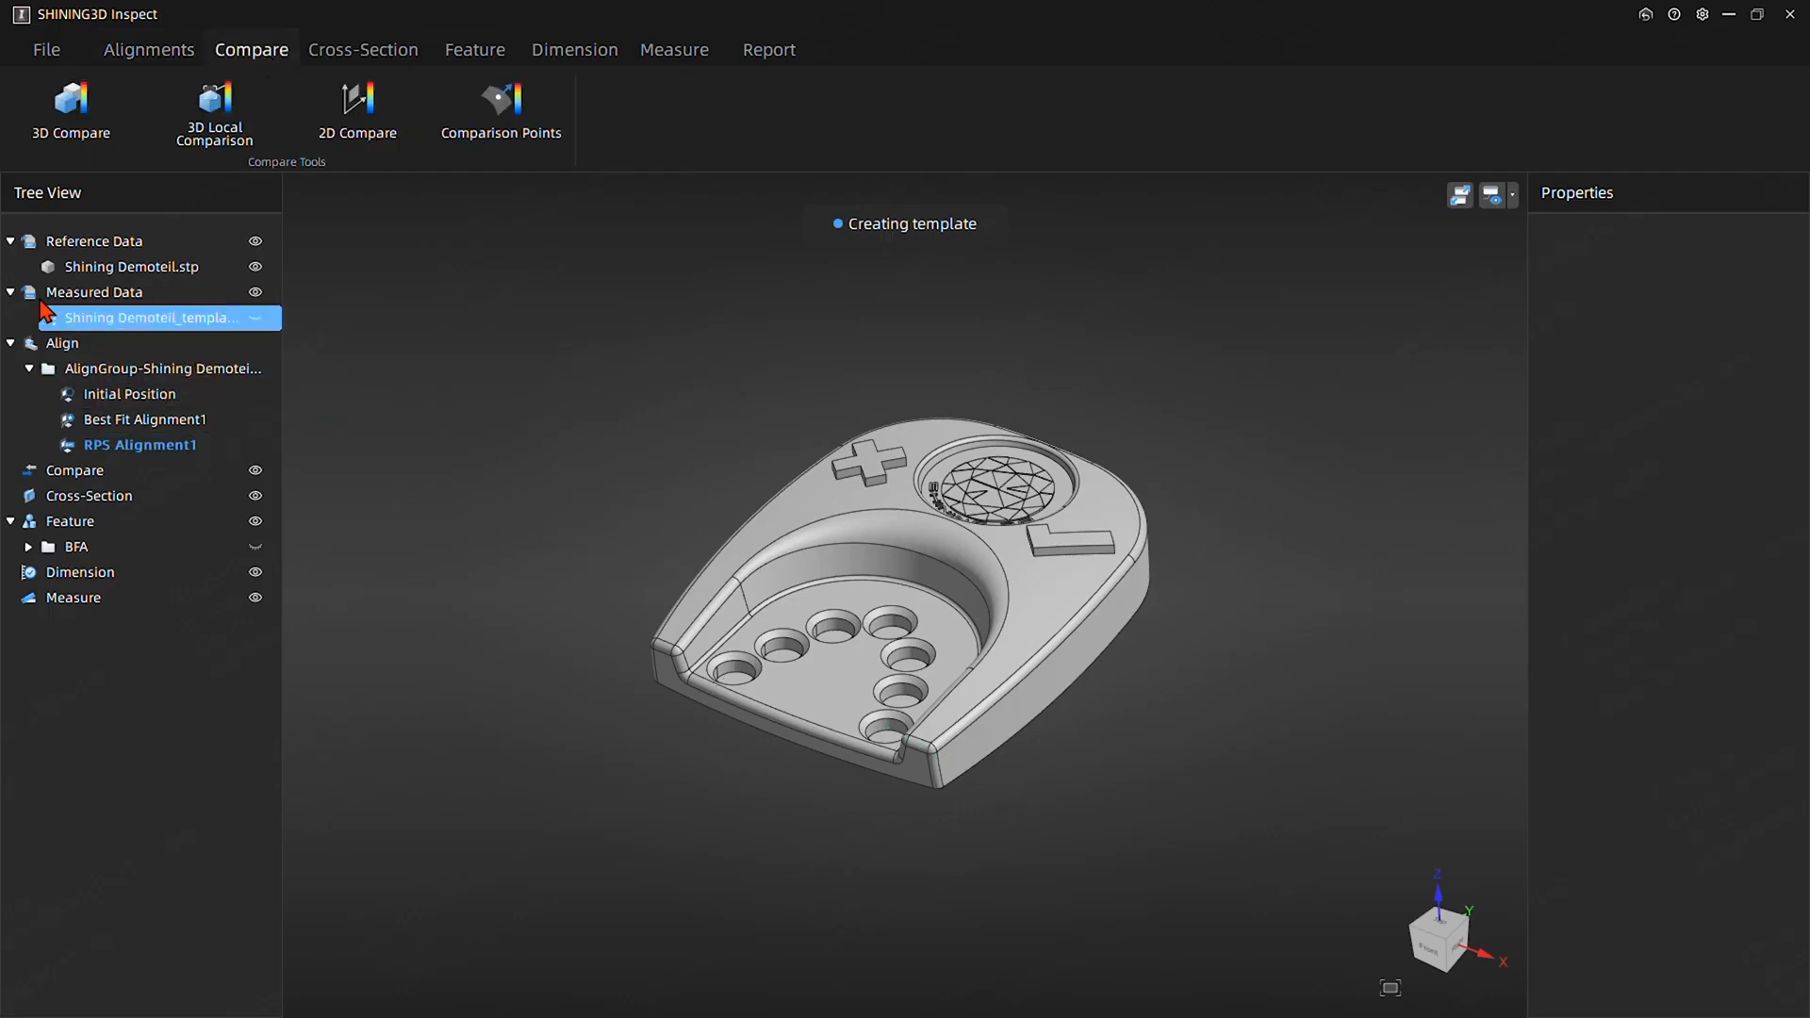
click(81, 127)
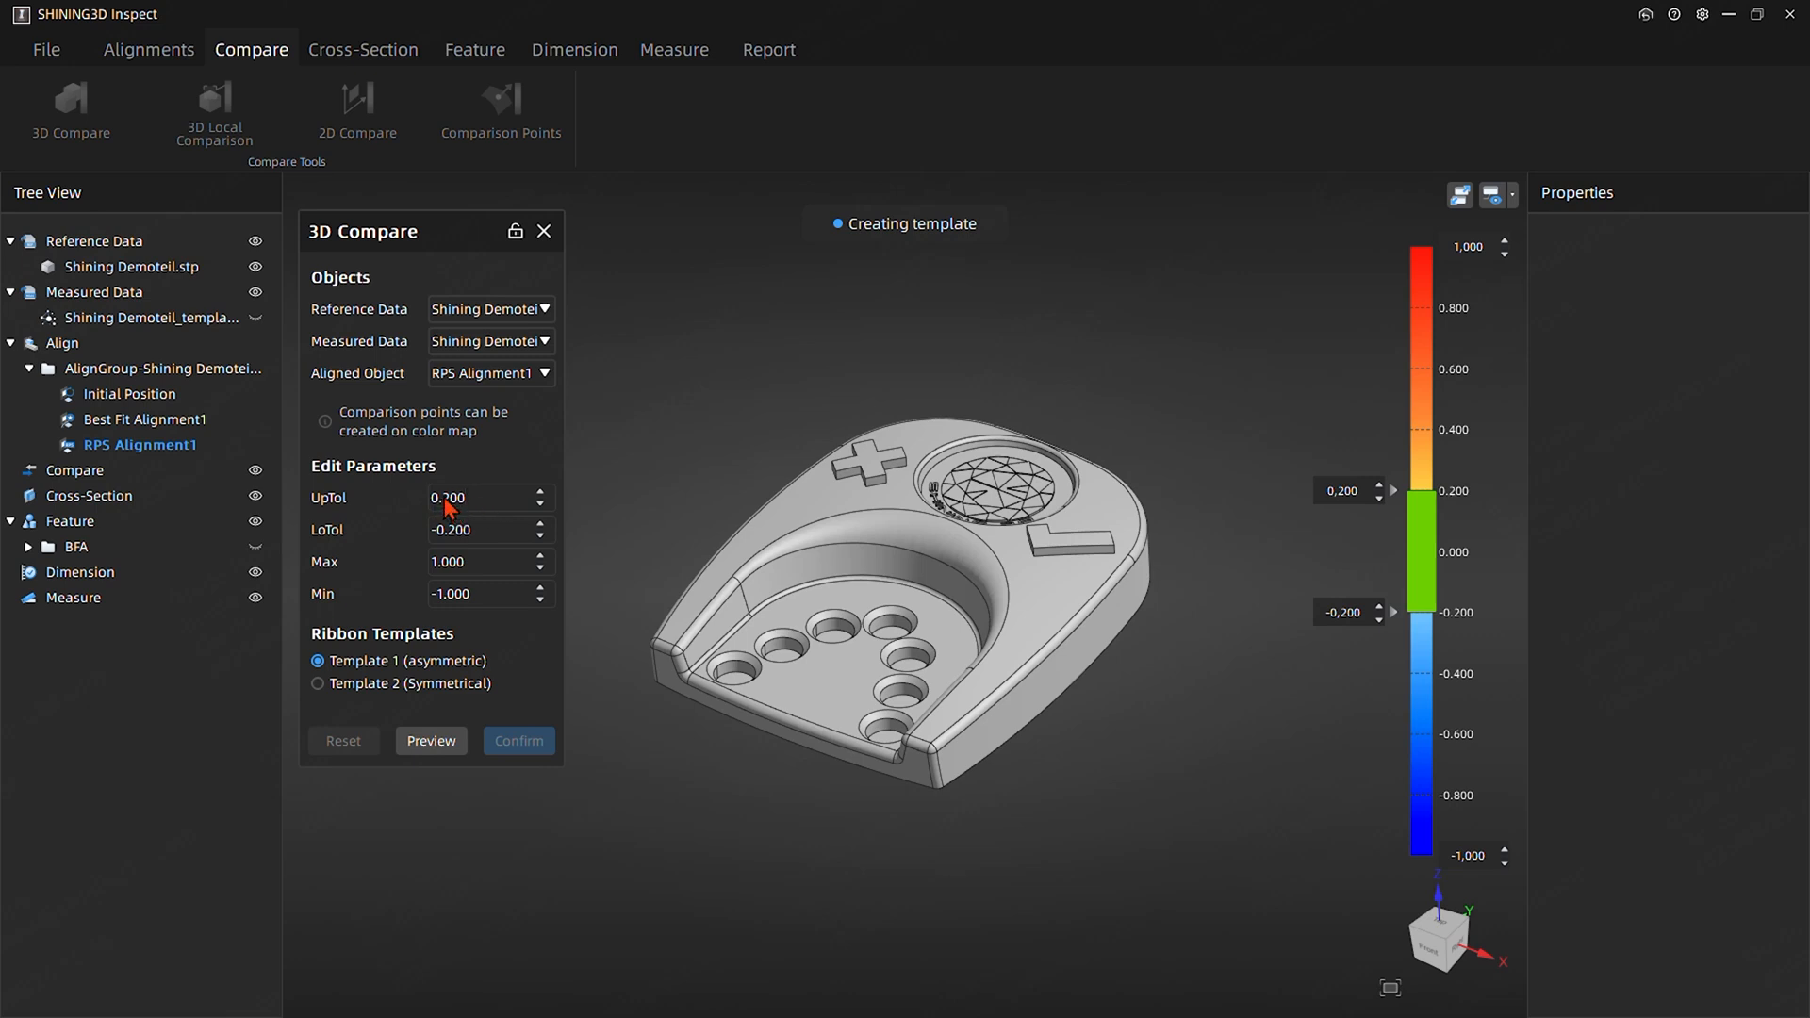
click(498, 525)
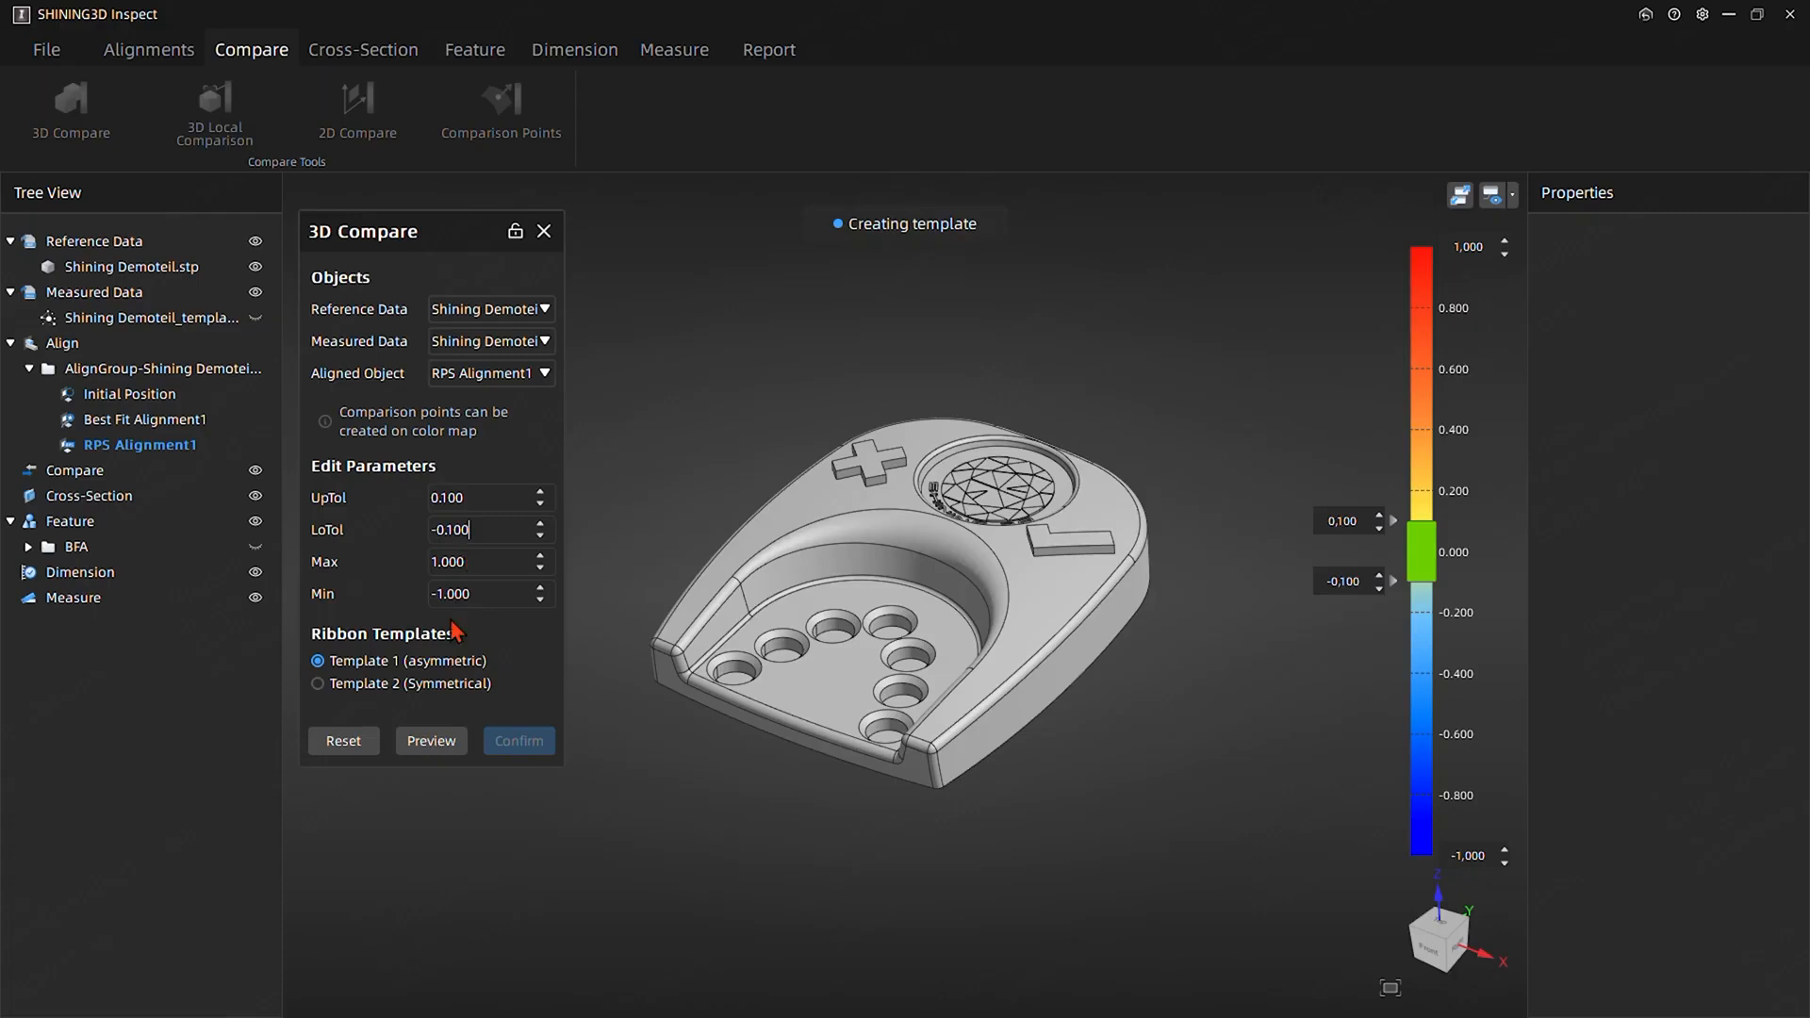
click(433, 743)
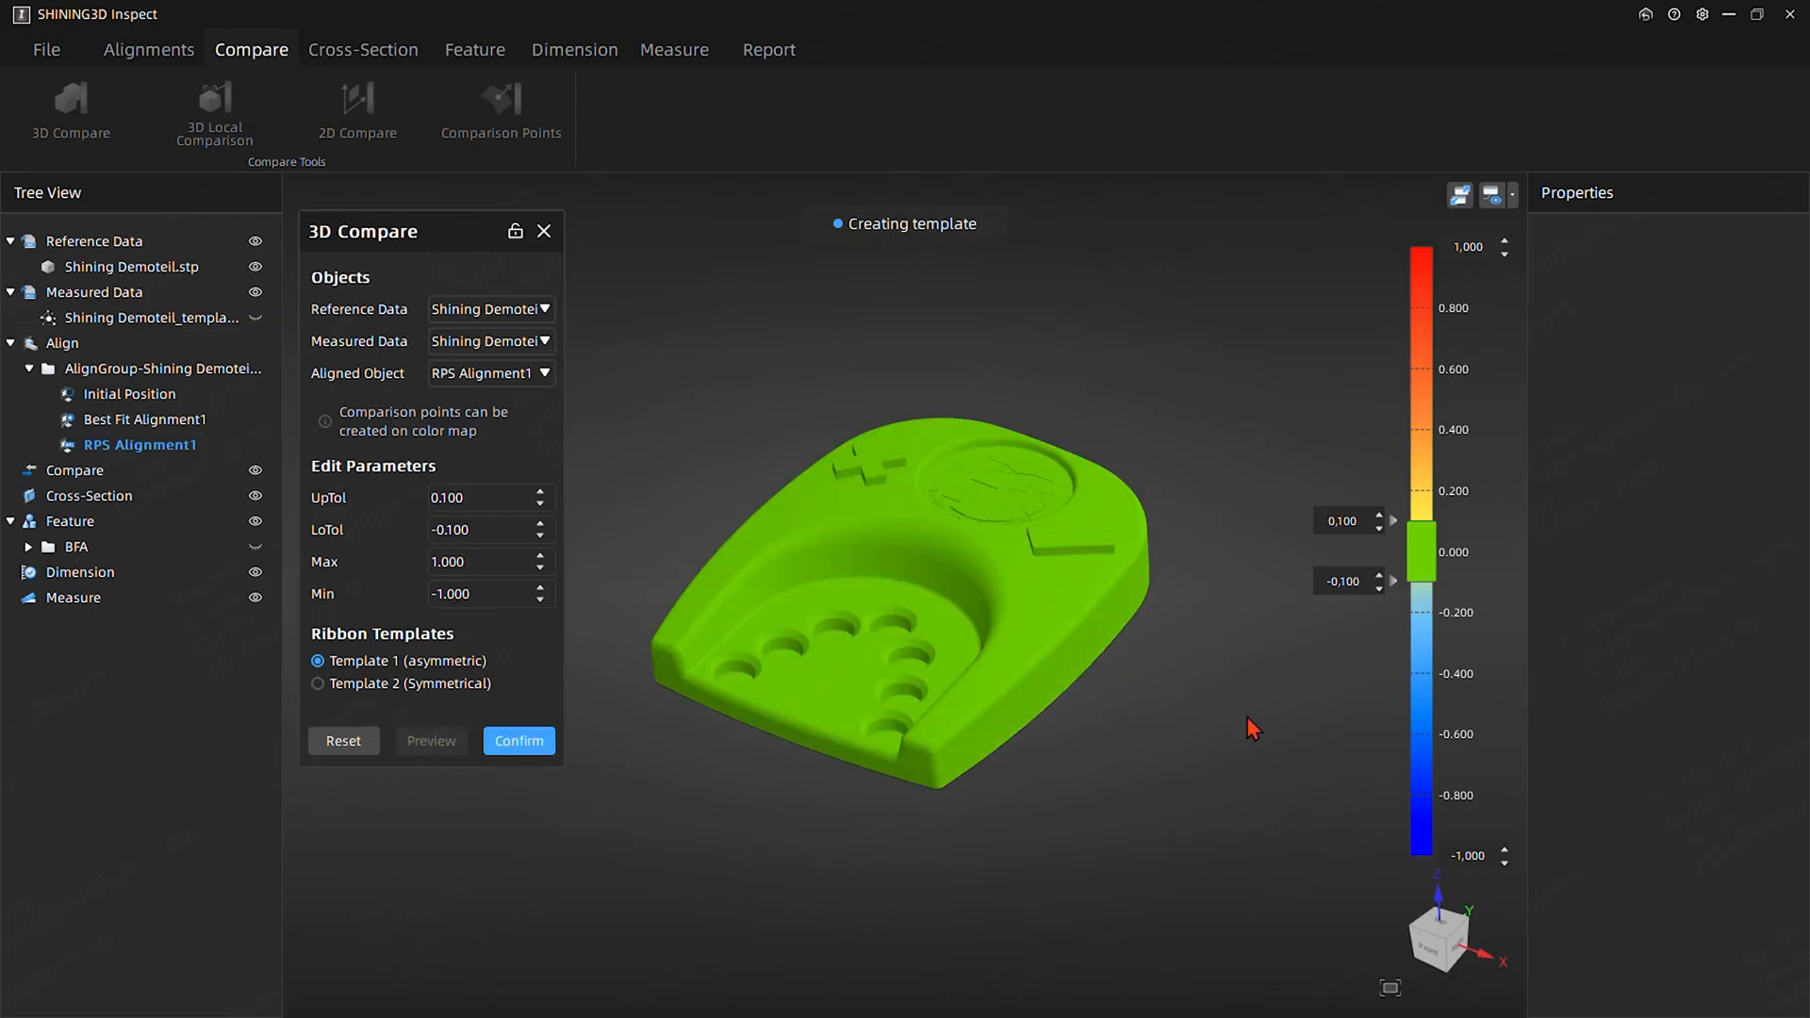
Place six deviation points on the color map, spread along the part's long side wall and its front edge
click(1136, 592)
click(1086, 642)
click(1040, 689)
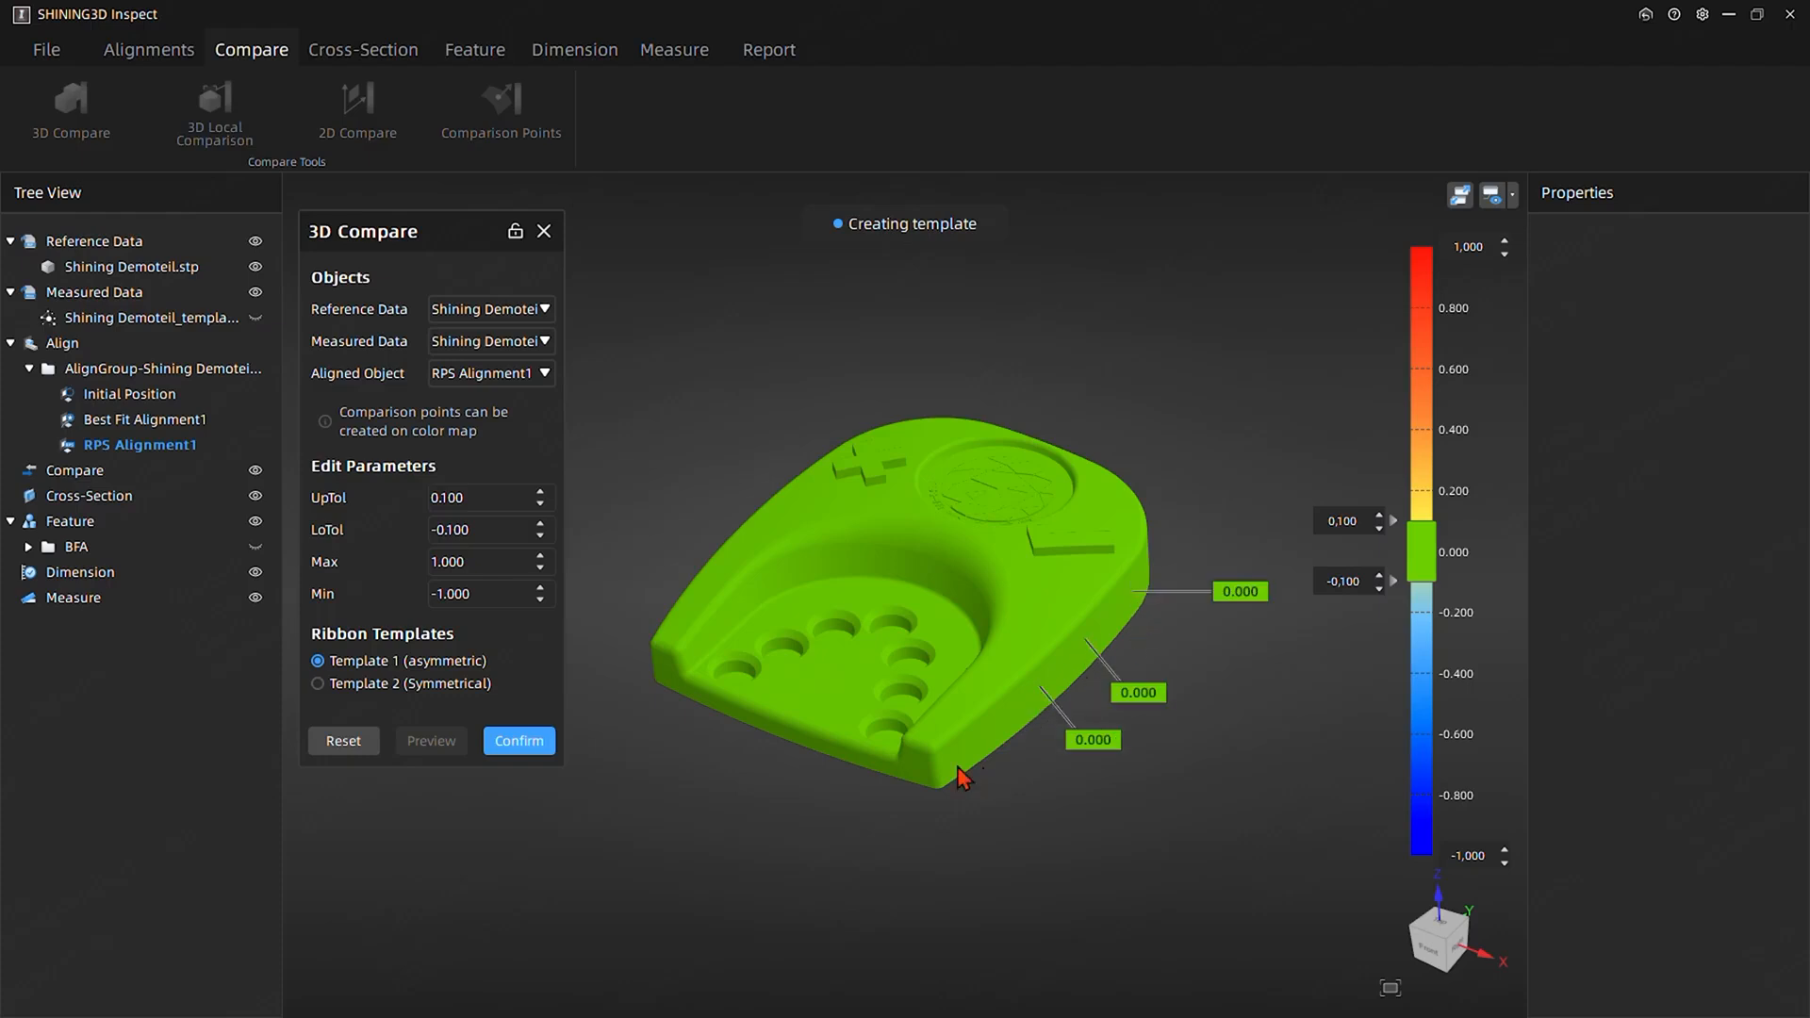
click(955, 751)
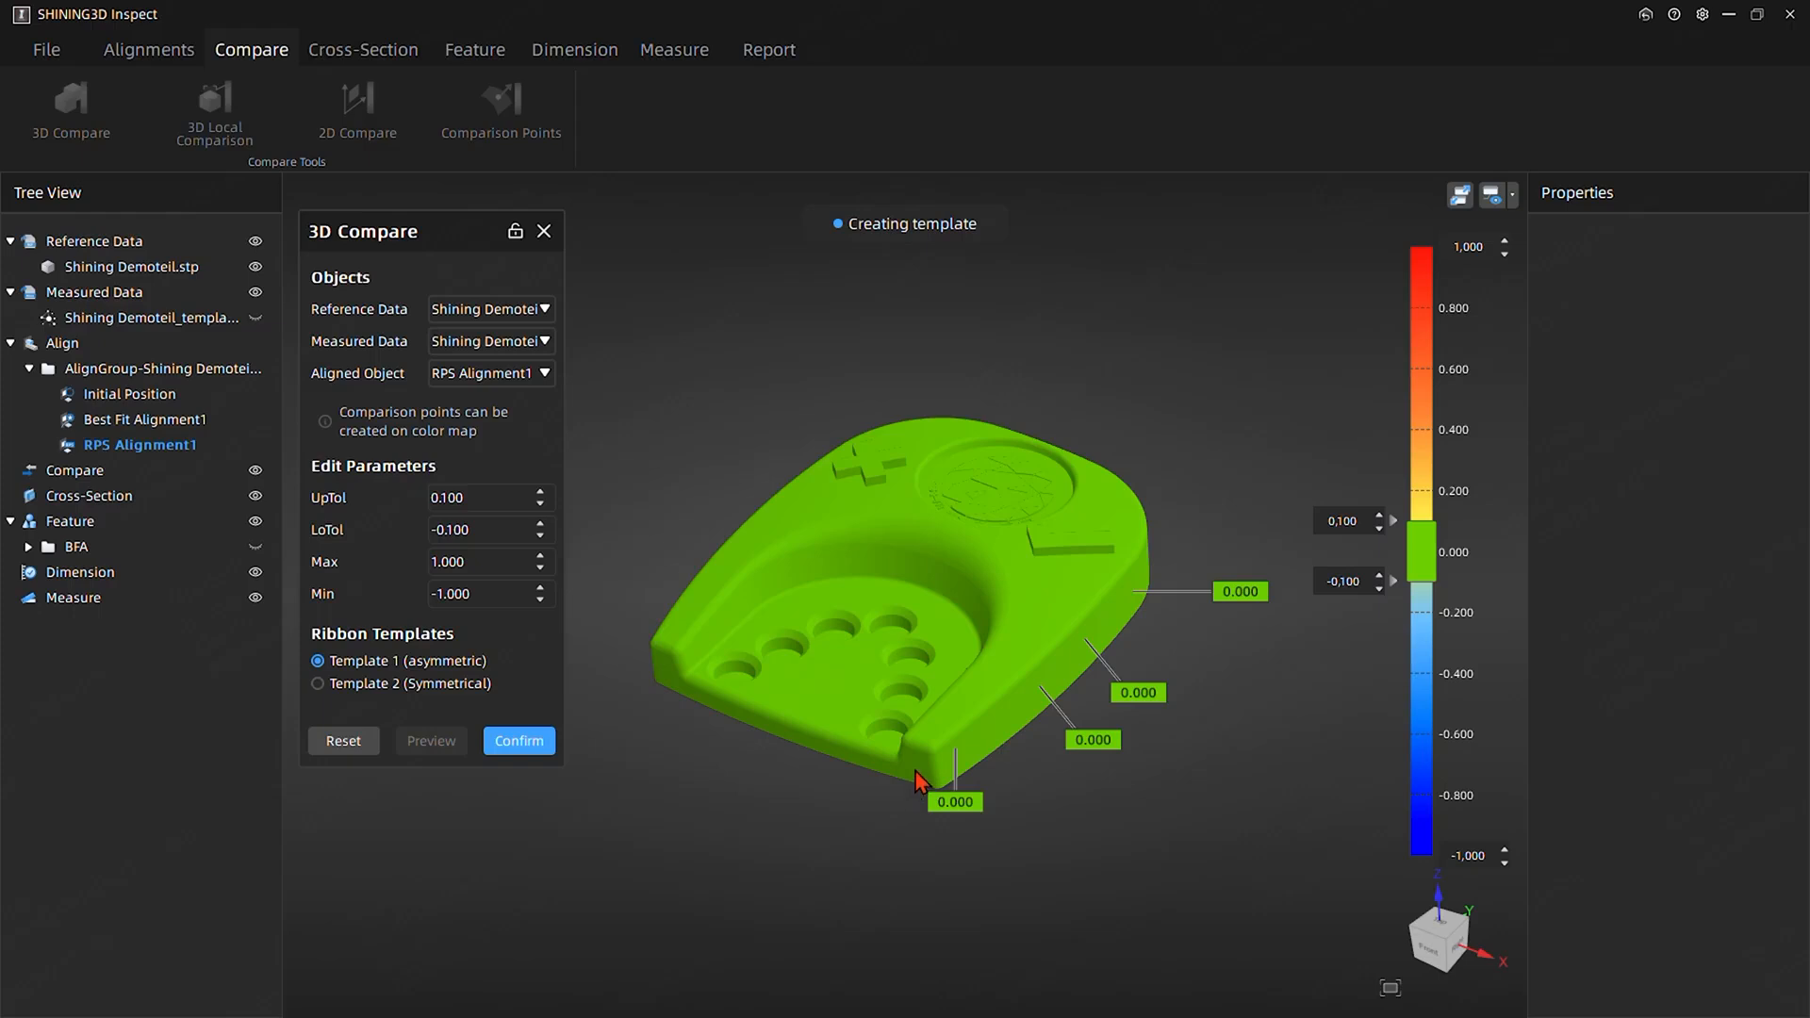
click(916, 767)
click(659, 672)
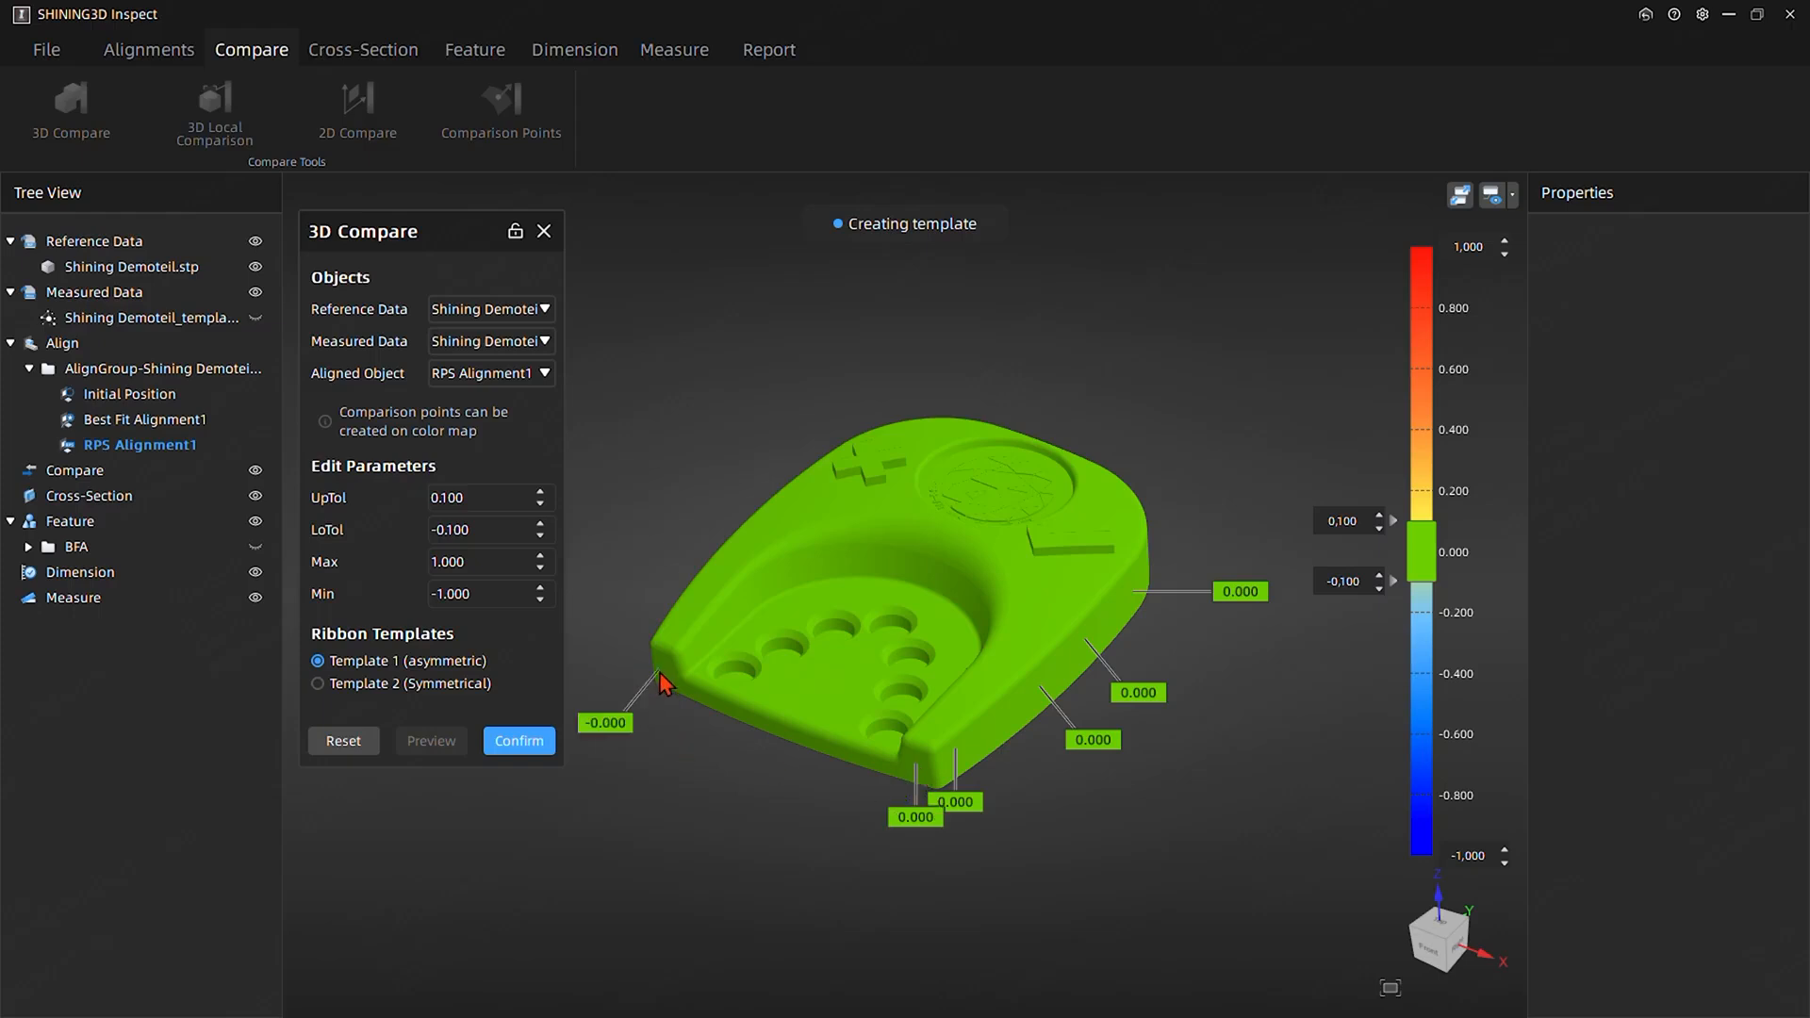
Spread the deviation labels away from the part so that they do not overlap, and confirm the 3D comparison
drag(910, 817, 1058, 870)
drag(1092, 739, 1211, 794)
drag(1142, 692, 1240, 697)
drag(604, 722, 623, 843)
drag(841, 854, 844, 862)
drag(638, 843, 641, 857)
drag(842, 861, 831, 866)
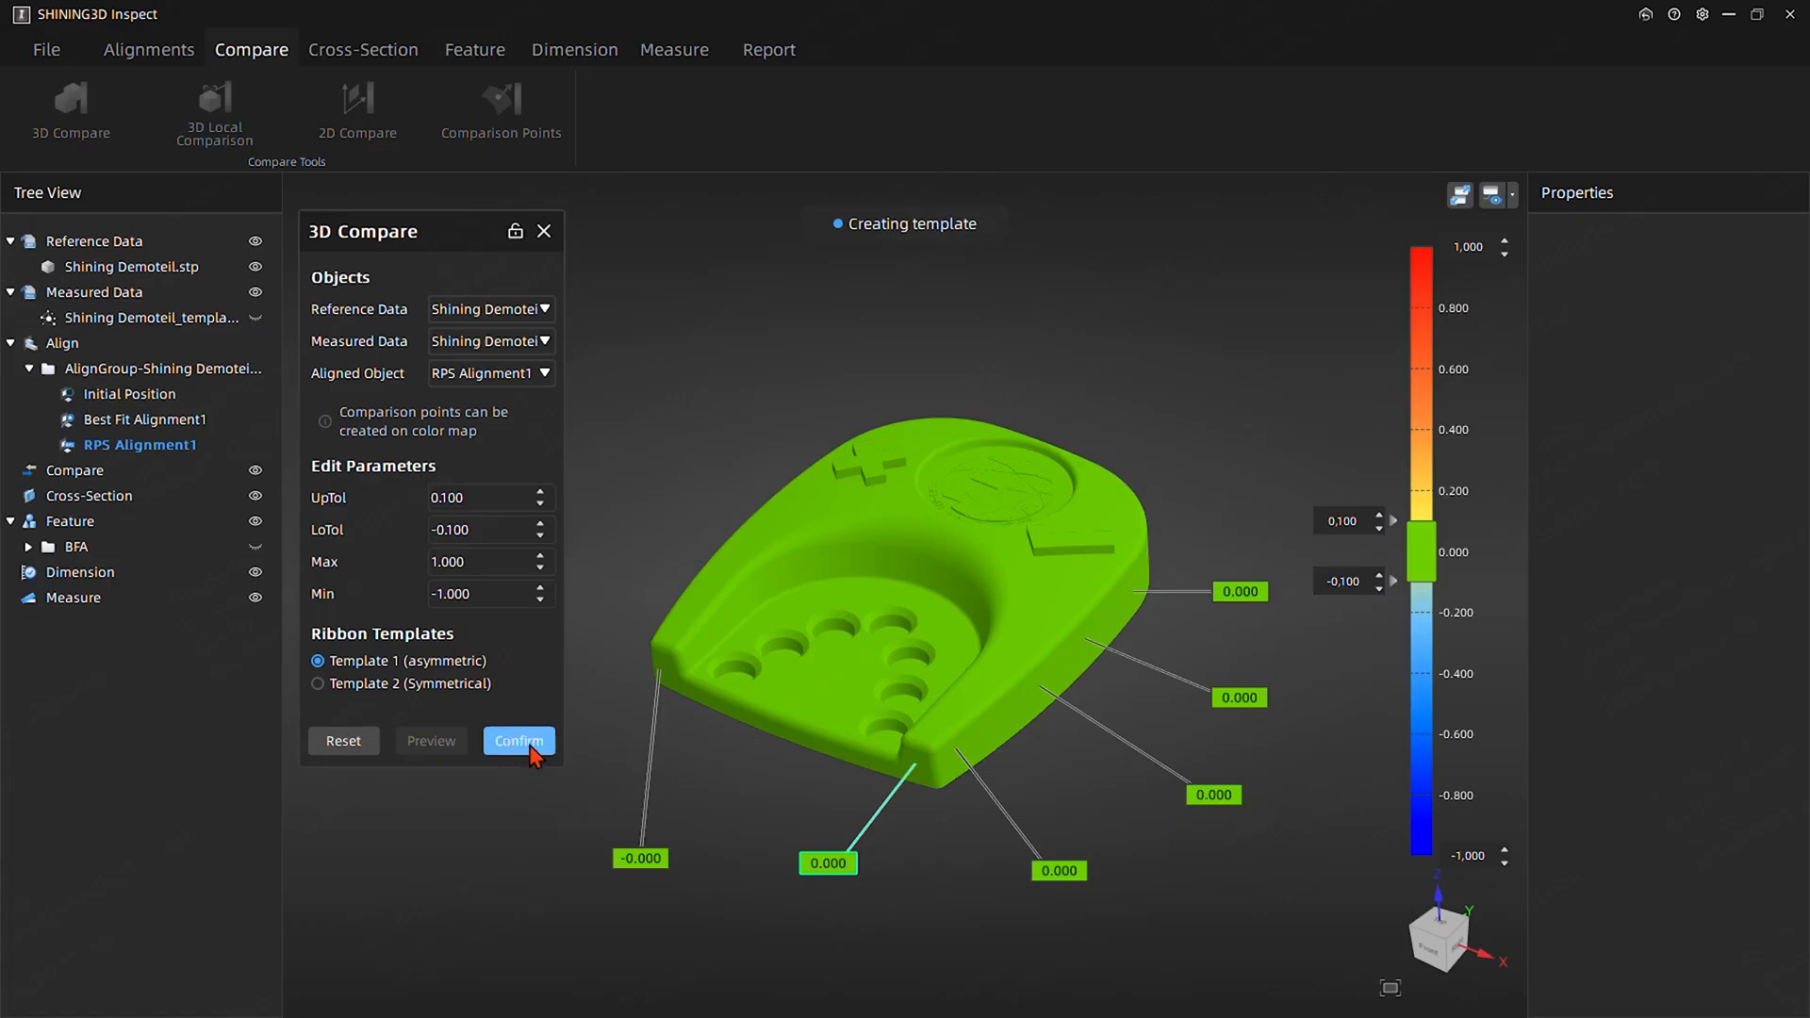
click(531, 747)
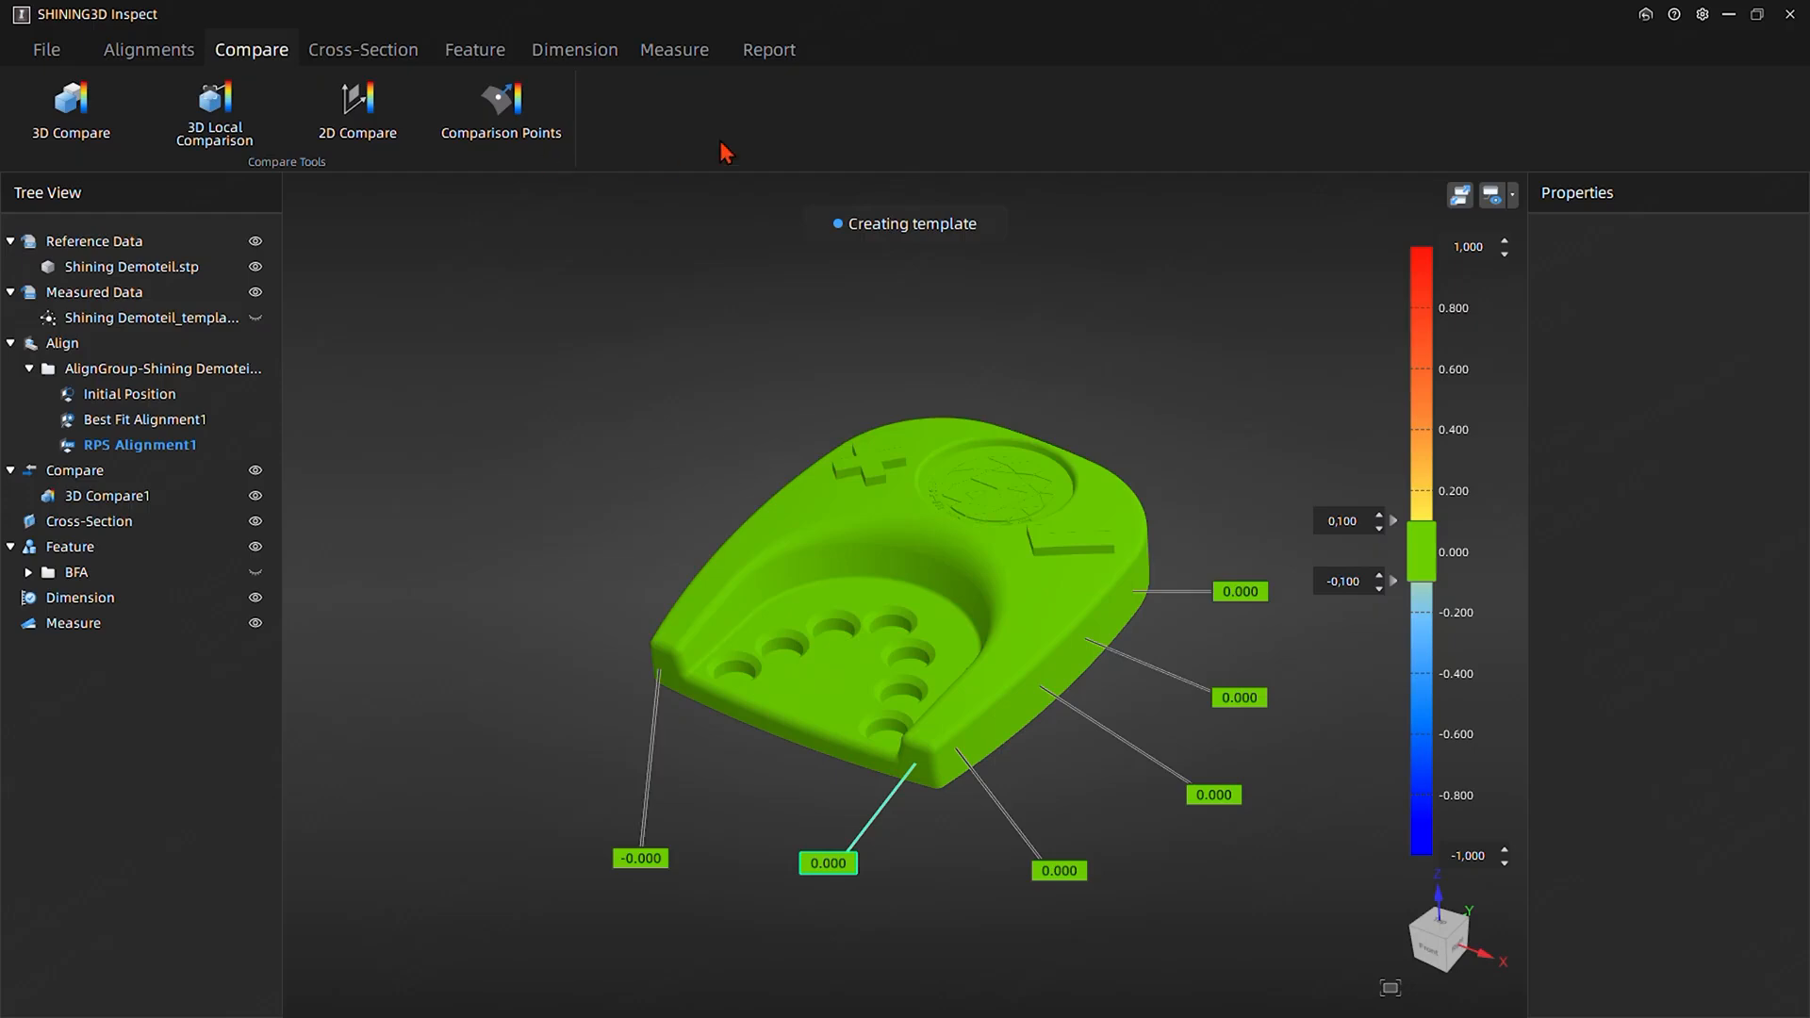
Hide the 3D Compare1 color map
click(768, 50)
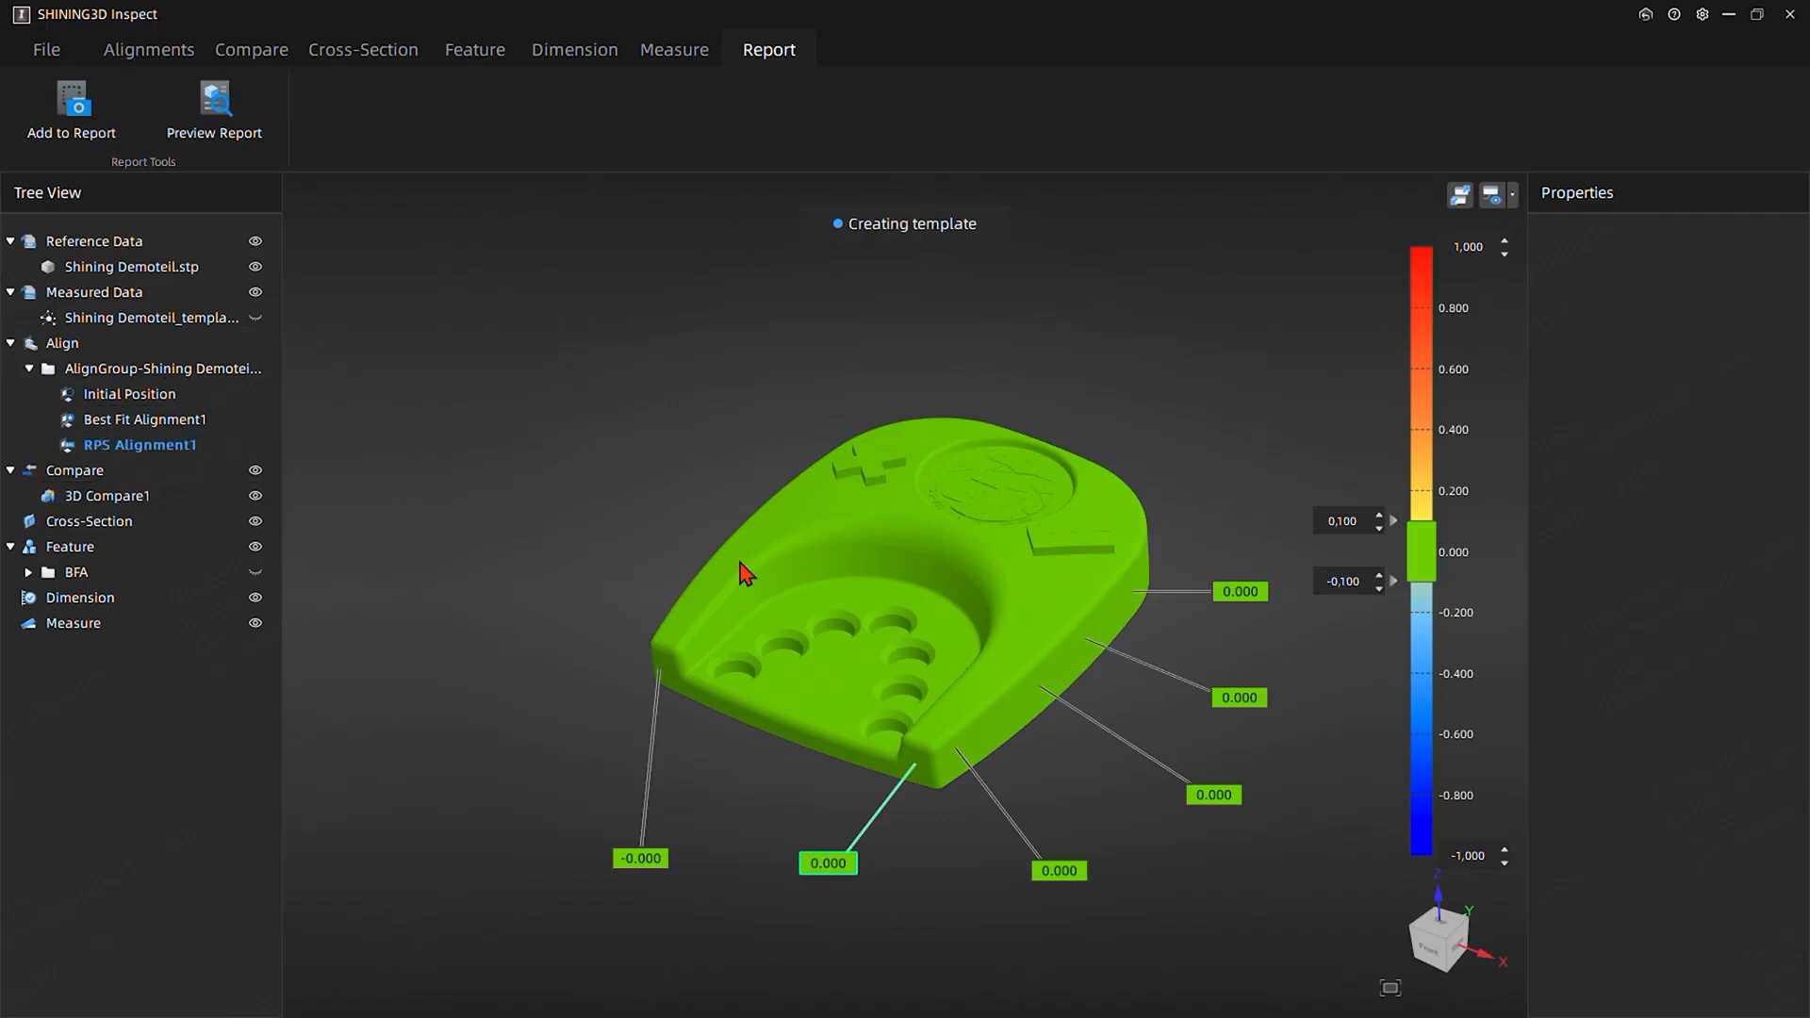
click(256, 497)
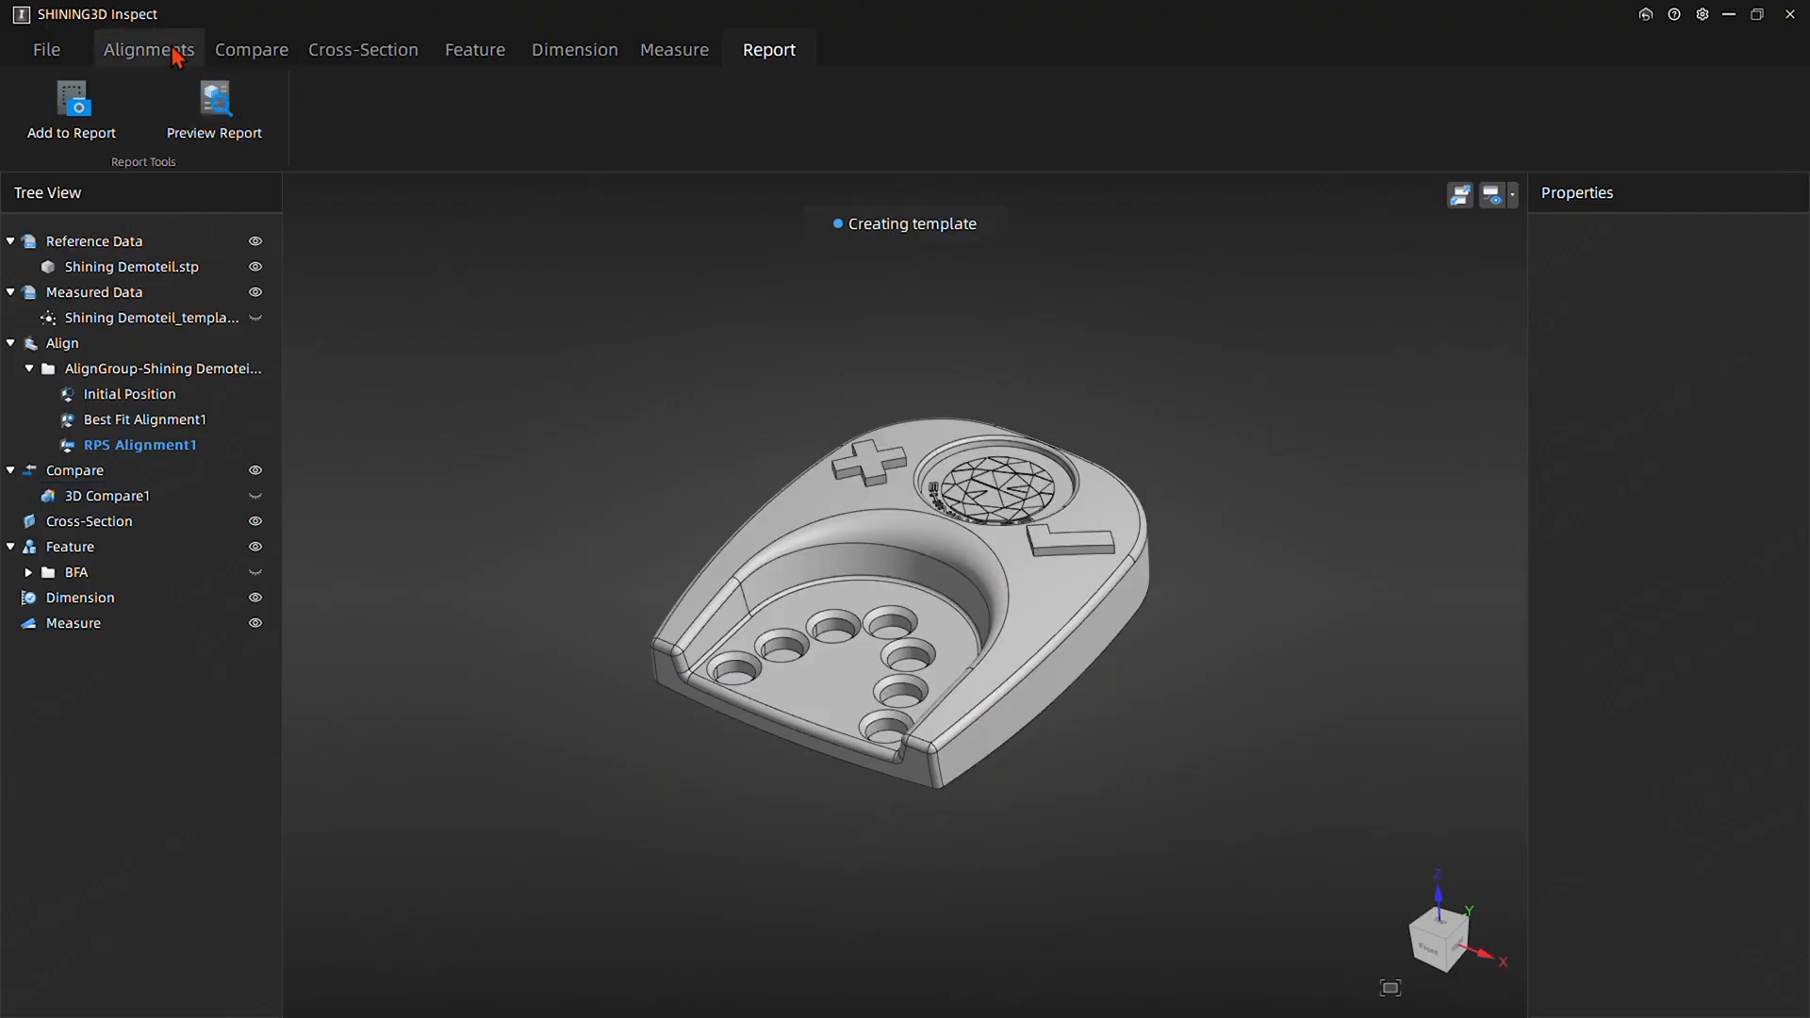
Set up Comparison Points on RPS Alignment1 with the Anchor method, radius 0.7, max distance 2 and tolerances of 0.100 and -0.100
click(248, 52)
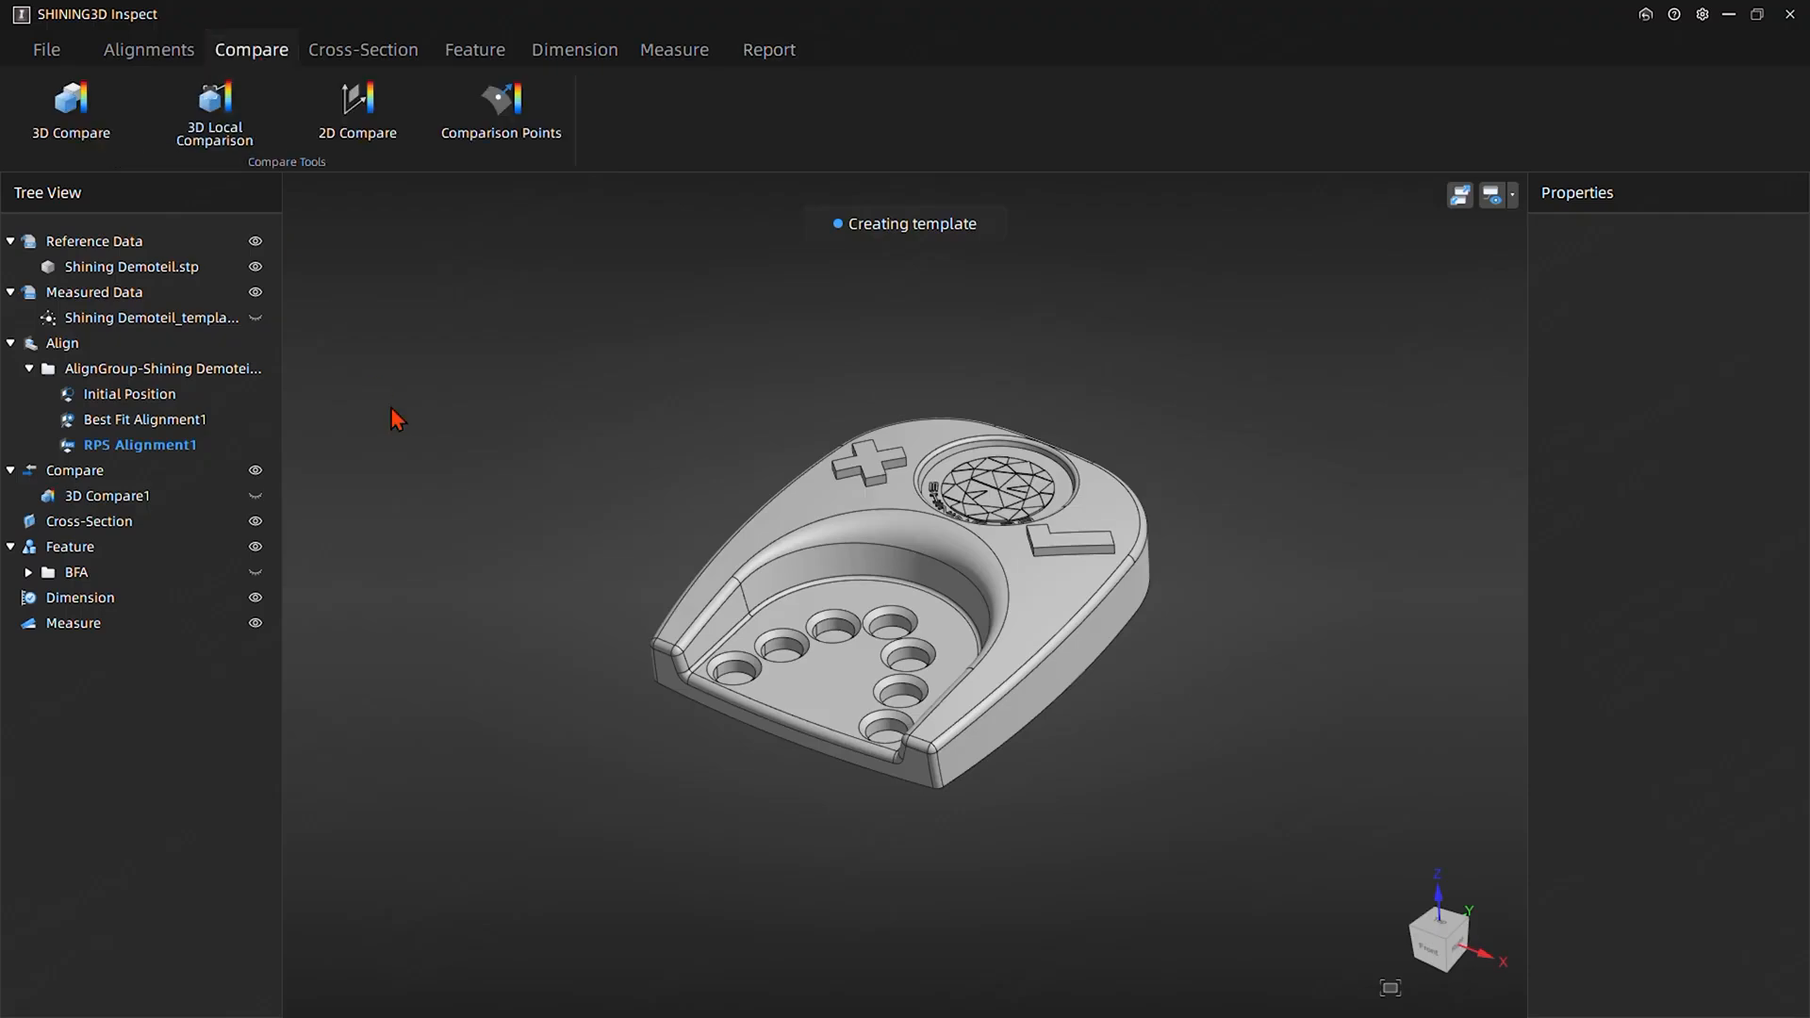
click(499, 141)
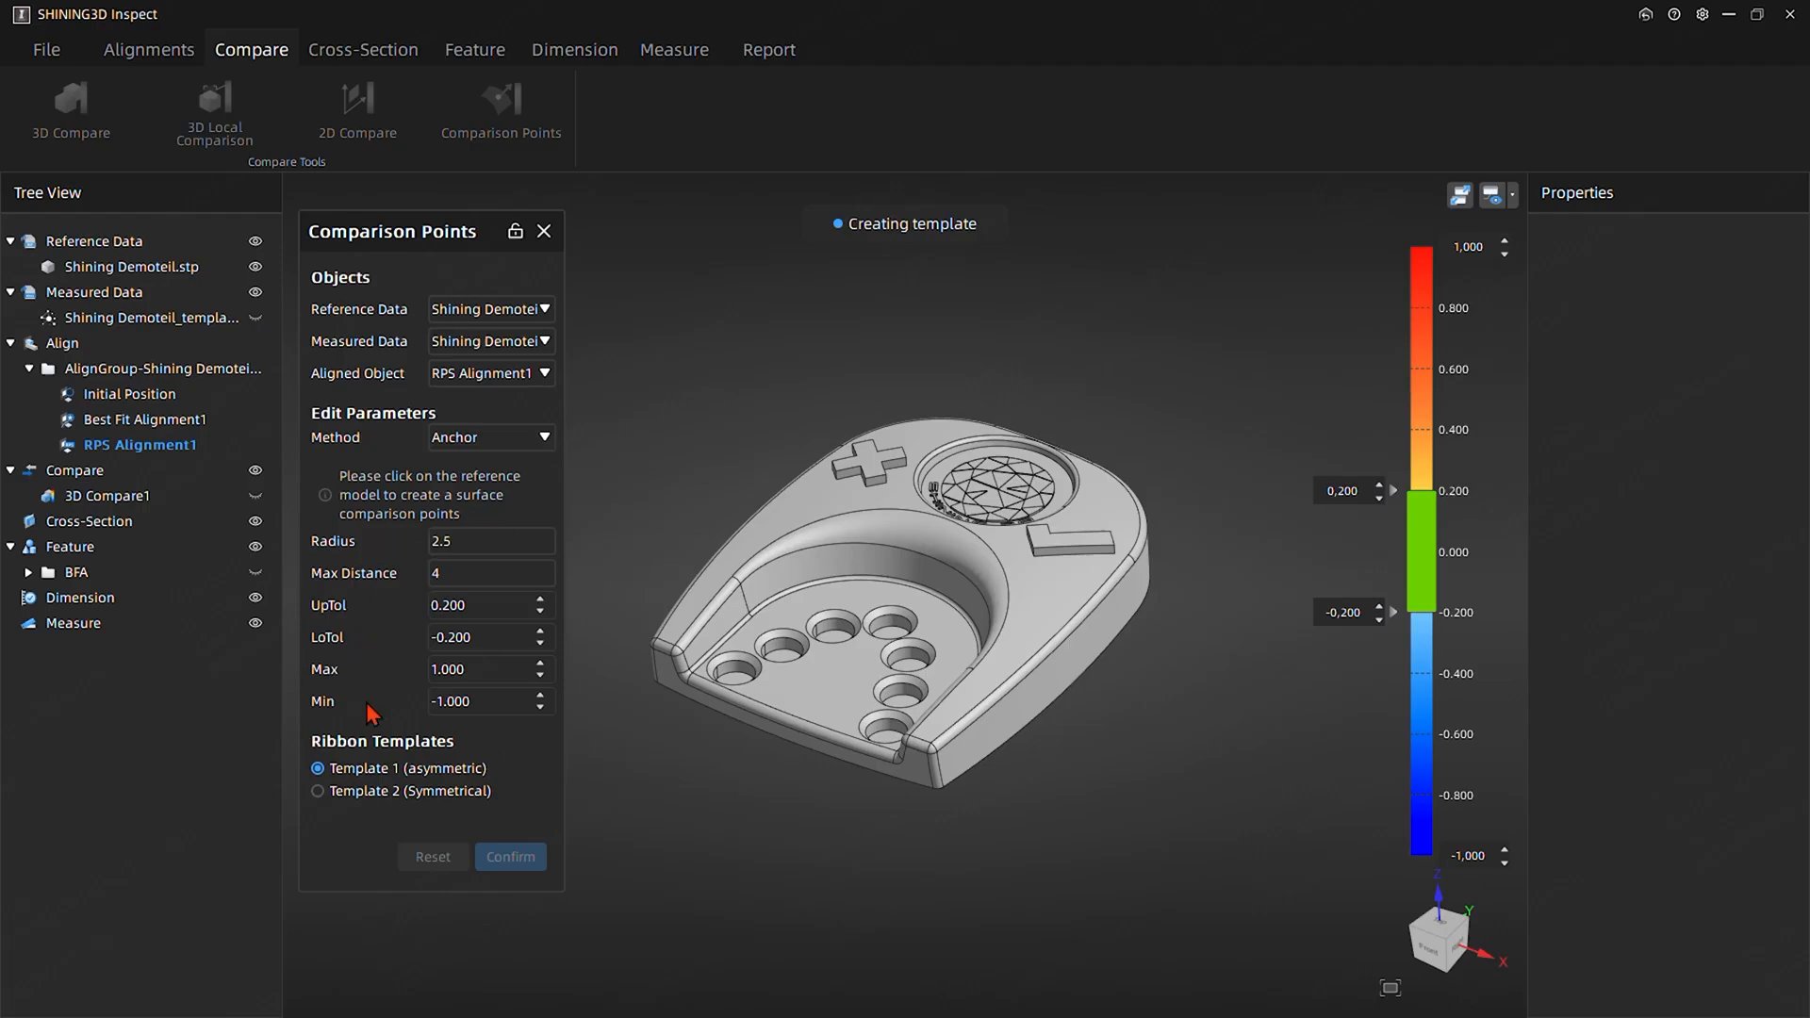
double_click(474, 551)
click(462, 579)
double_click(461, 579)
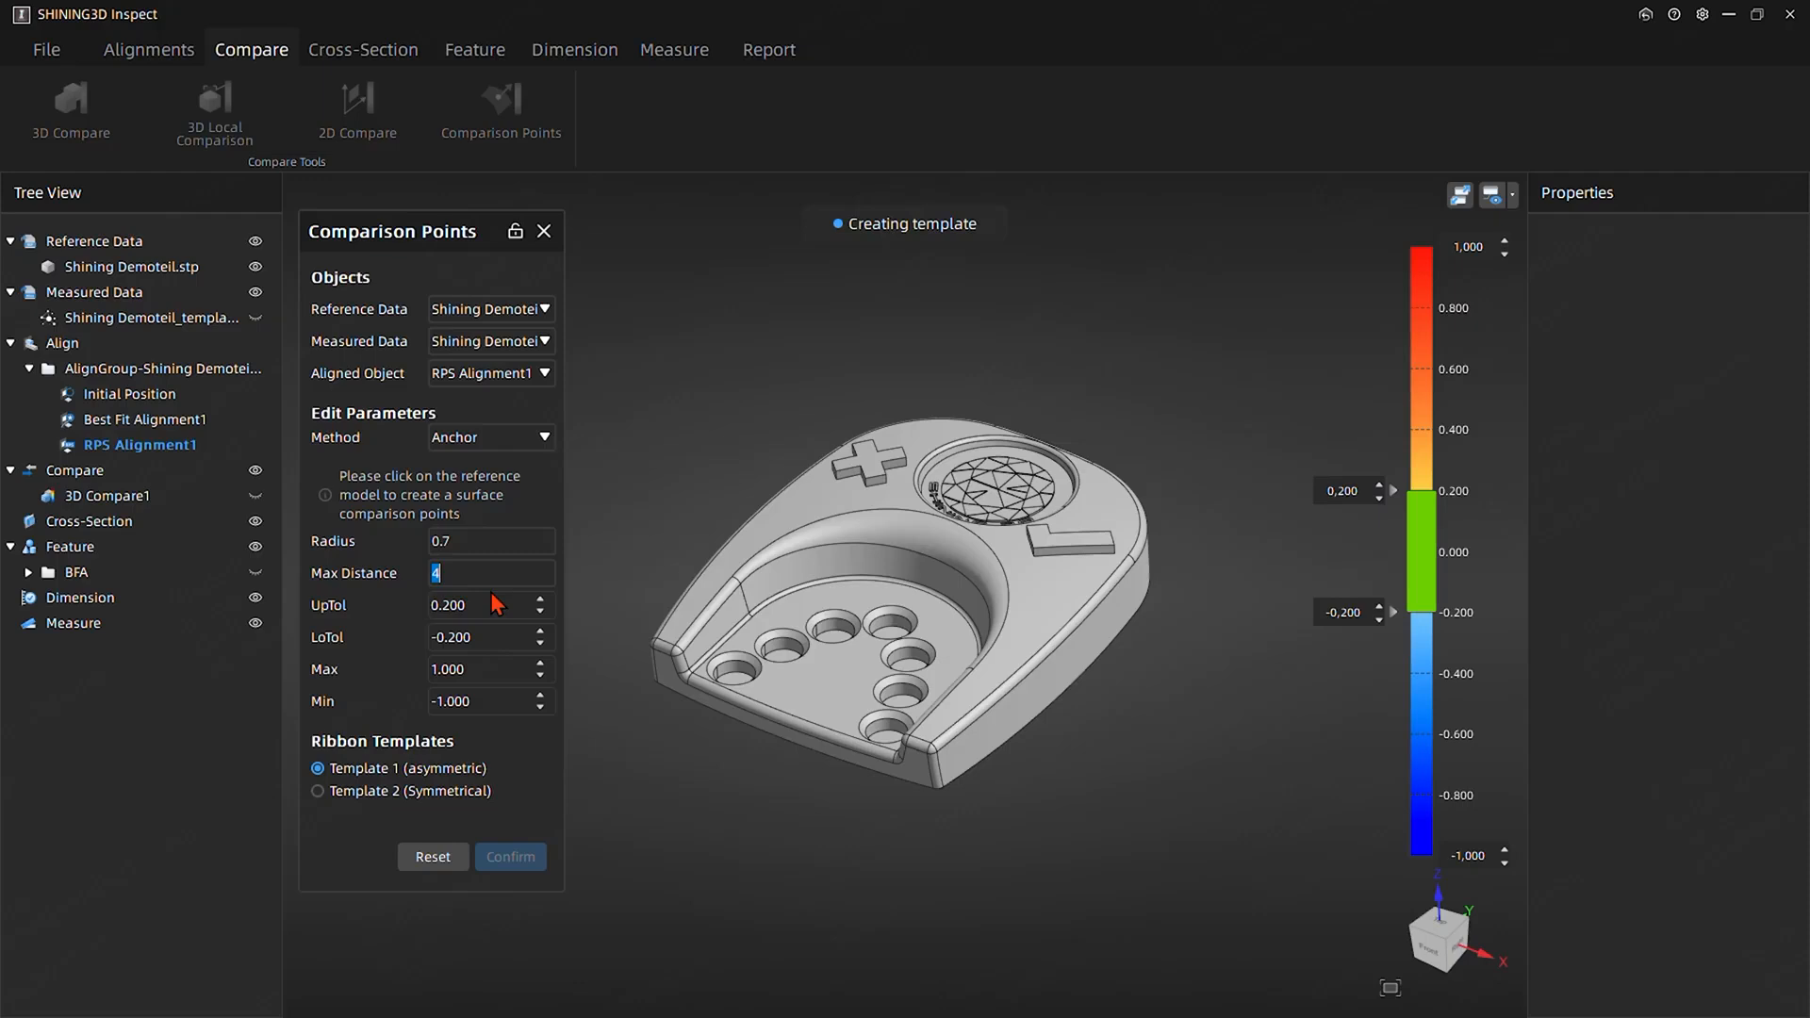
click(465, 609)
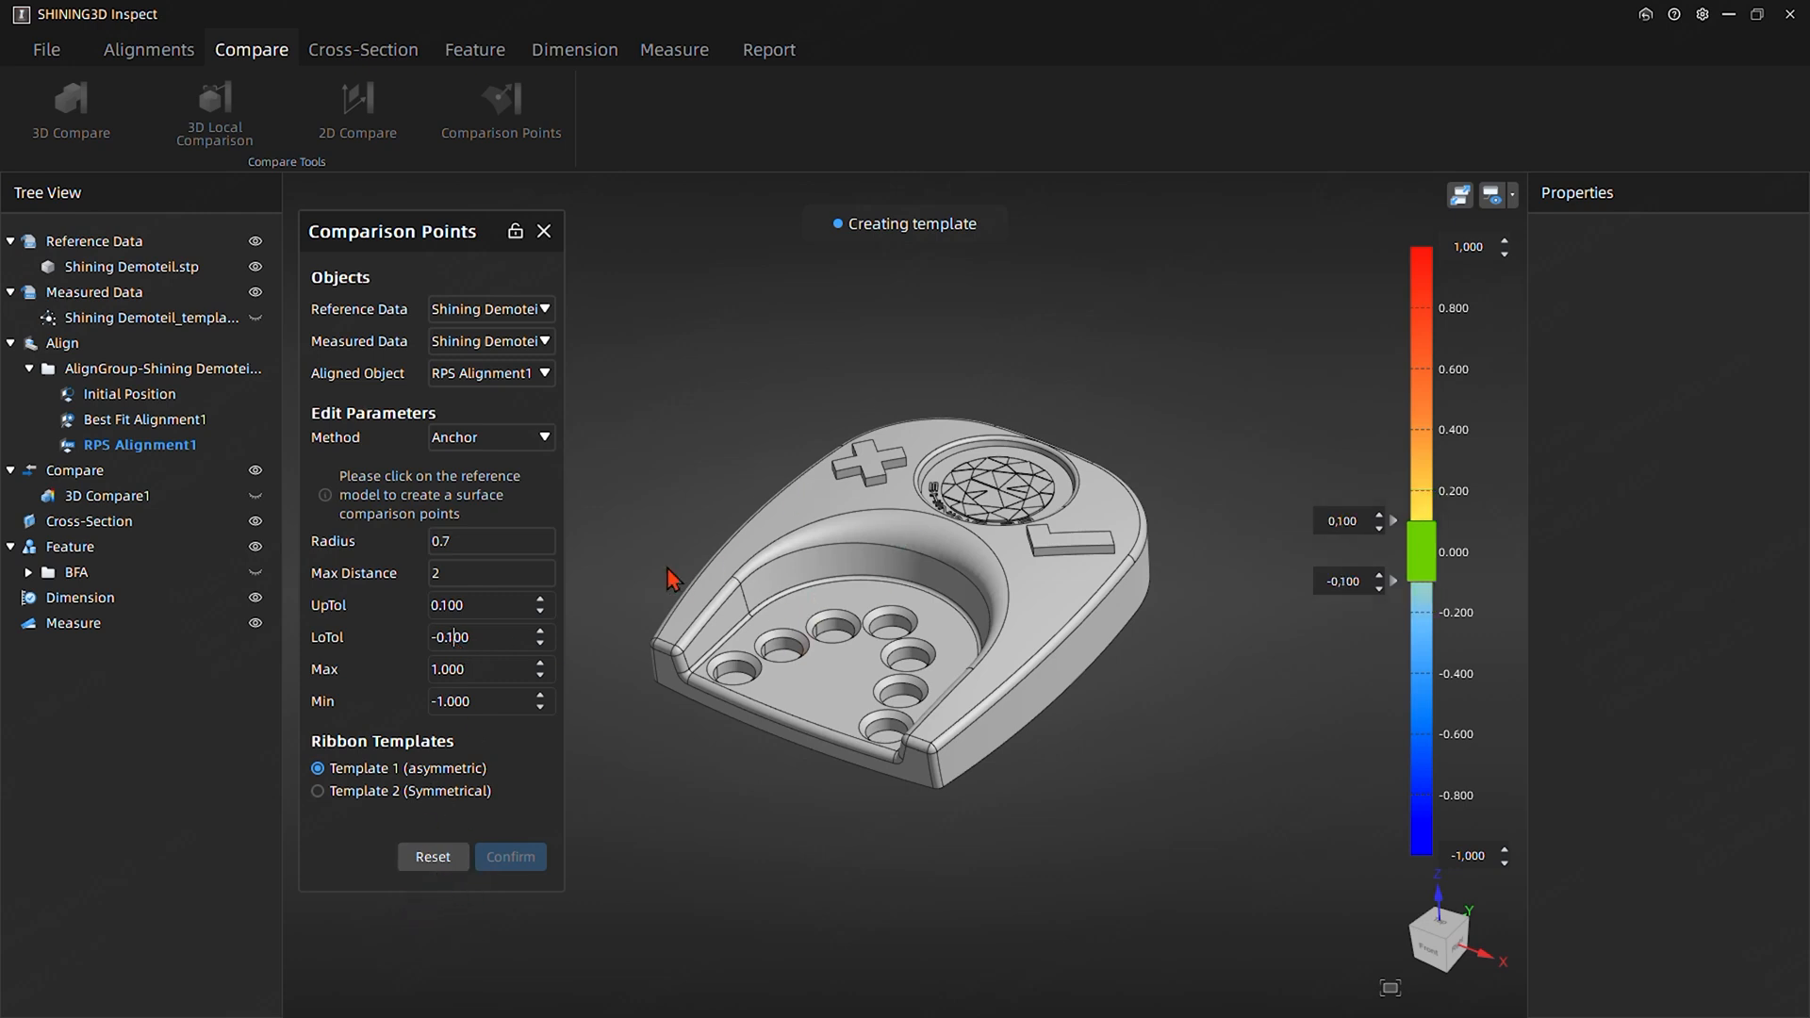
Place eleven comparison points on the CAD model along the rounded upper rim of the large recess, starting at its front corner
scroll(678, 650, up, 6)
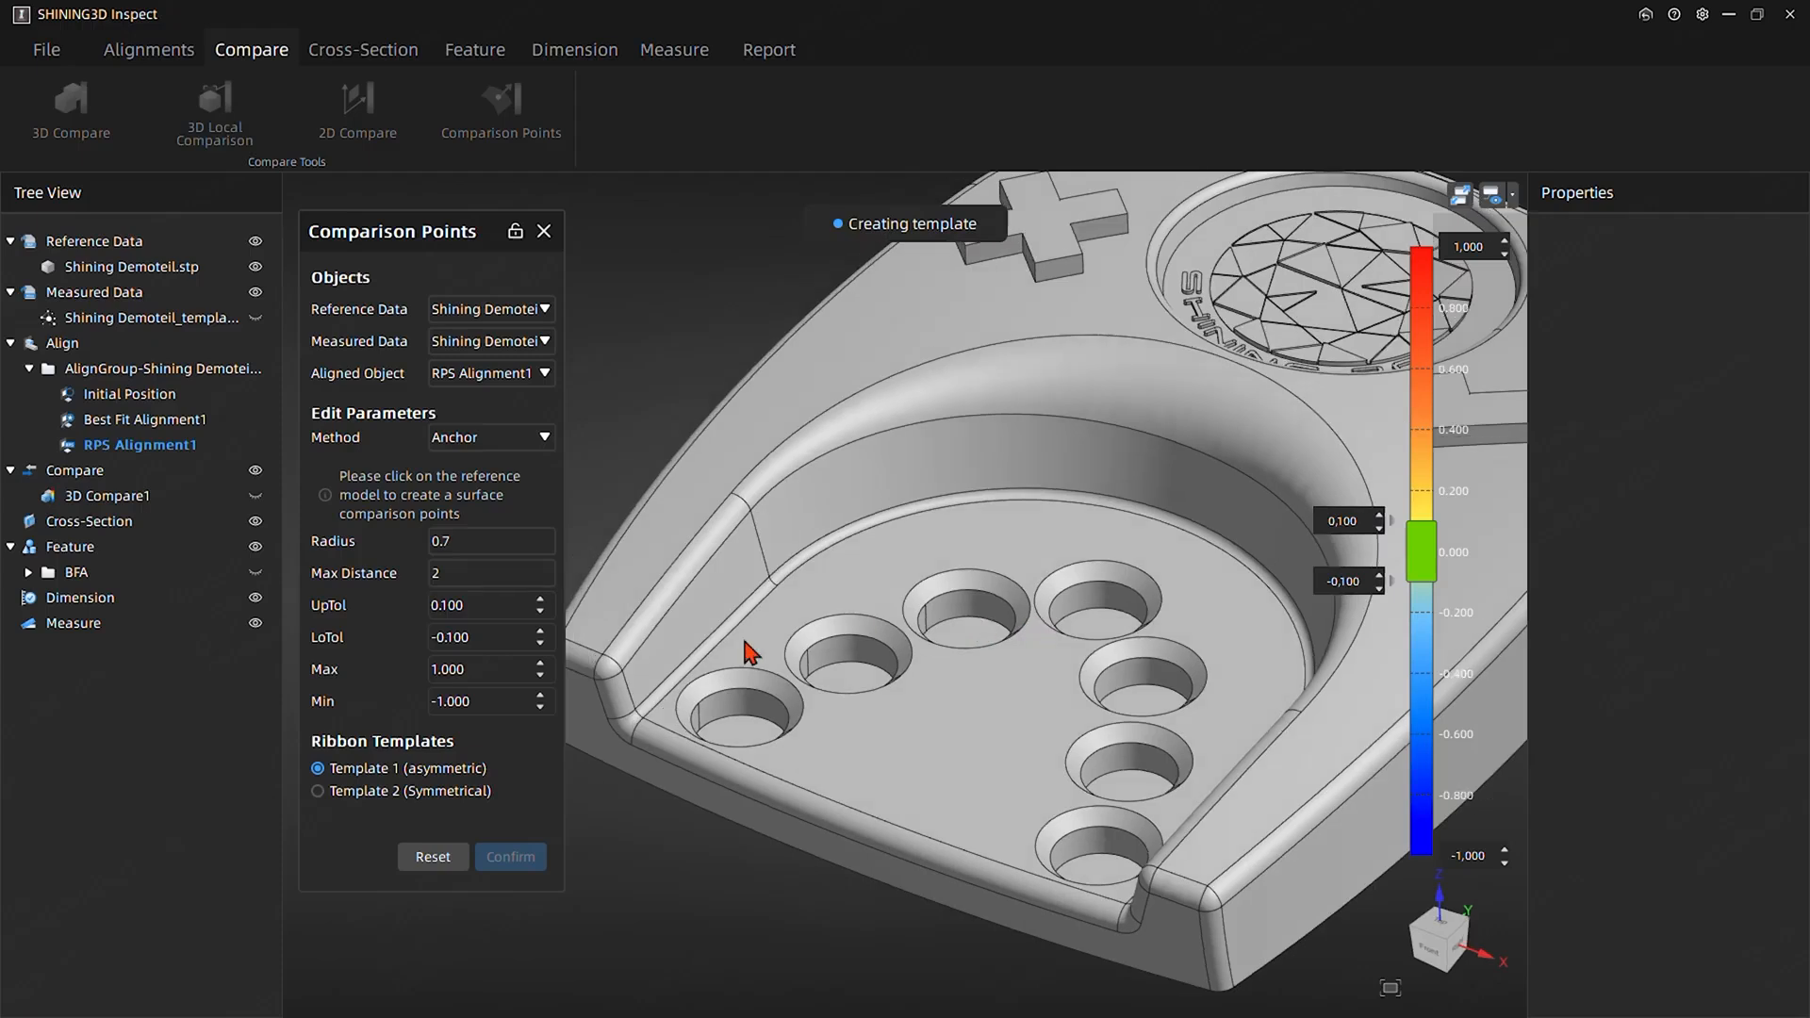
click(622, 641)
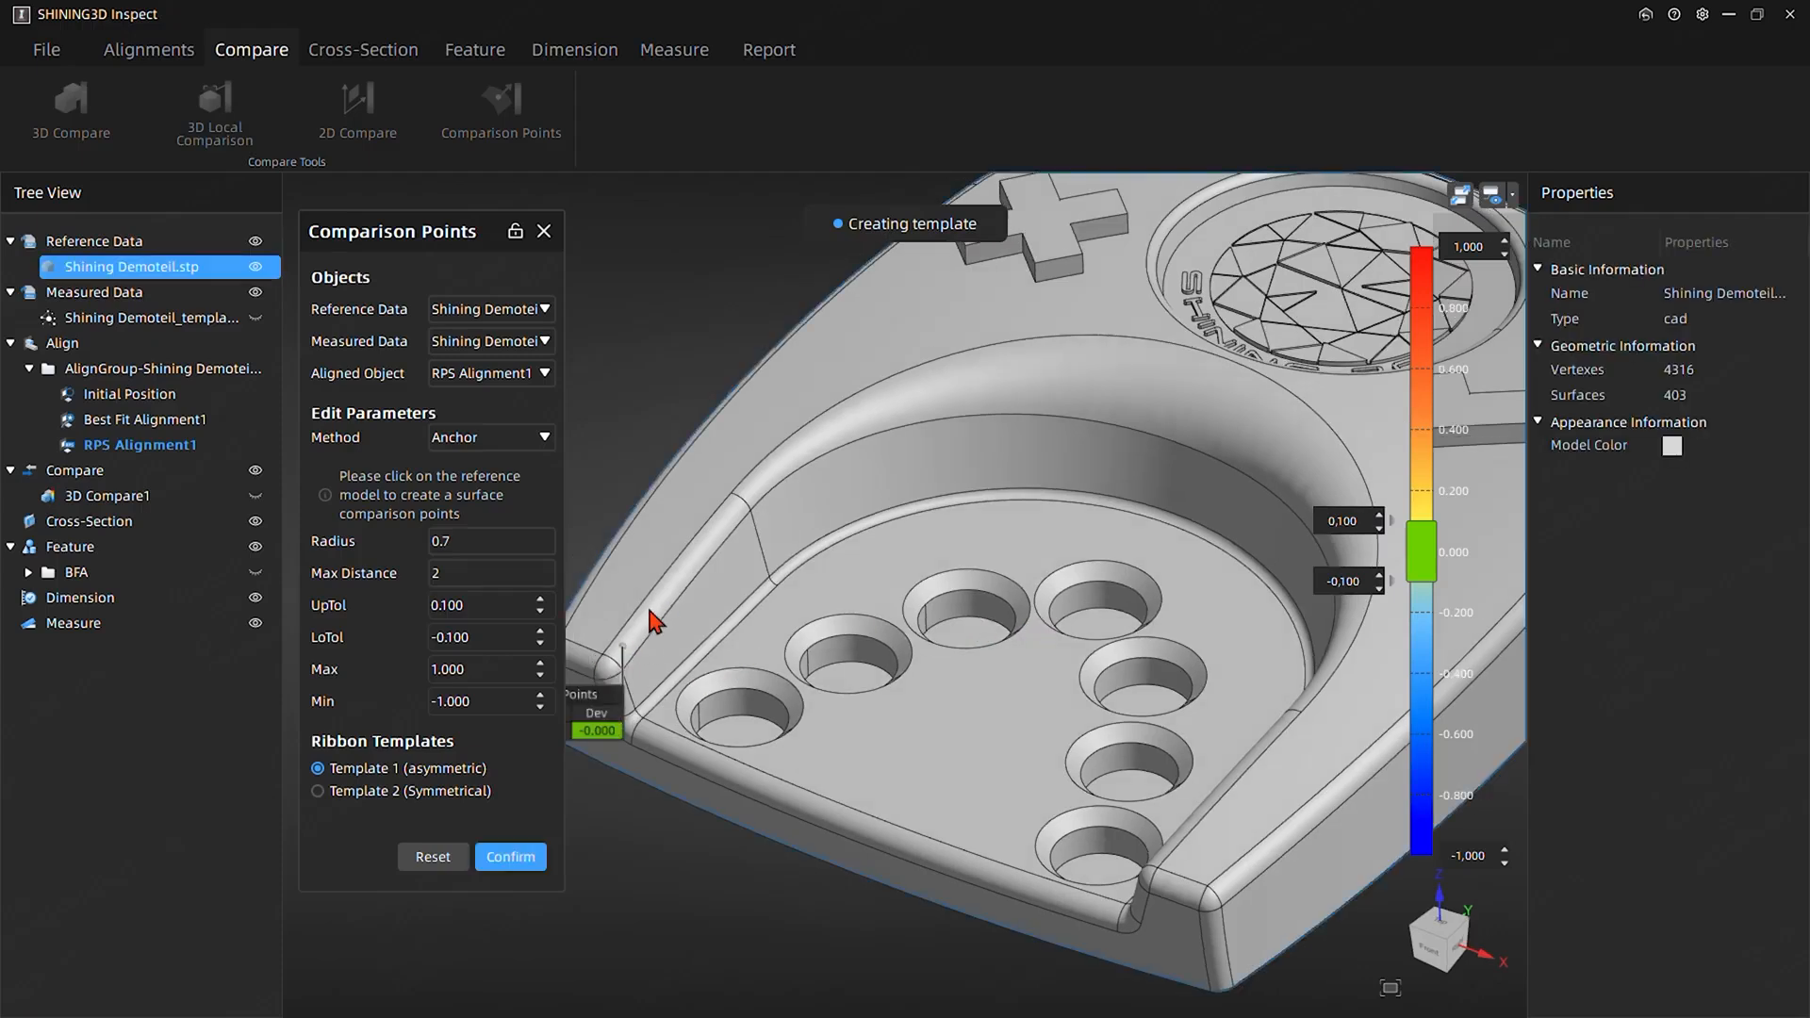
click(649, 607)
click(682, 568)
click(713, 526)
click(747, 482)
click(814, 438)
click(901, 396)
click(1027, 369)
click(1152, 374)
click(1265, 422)
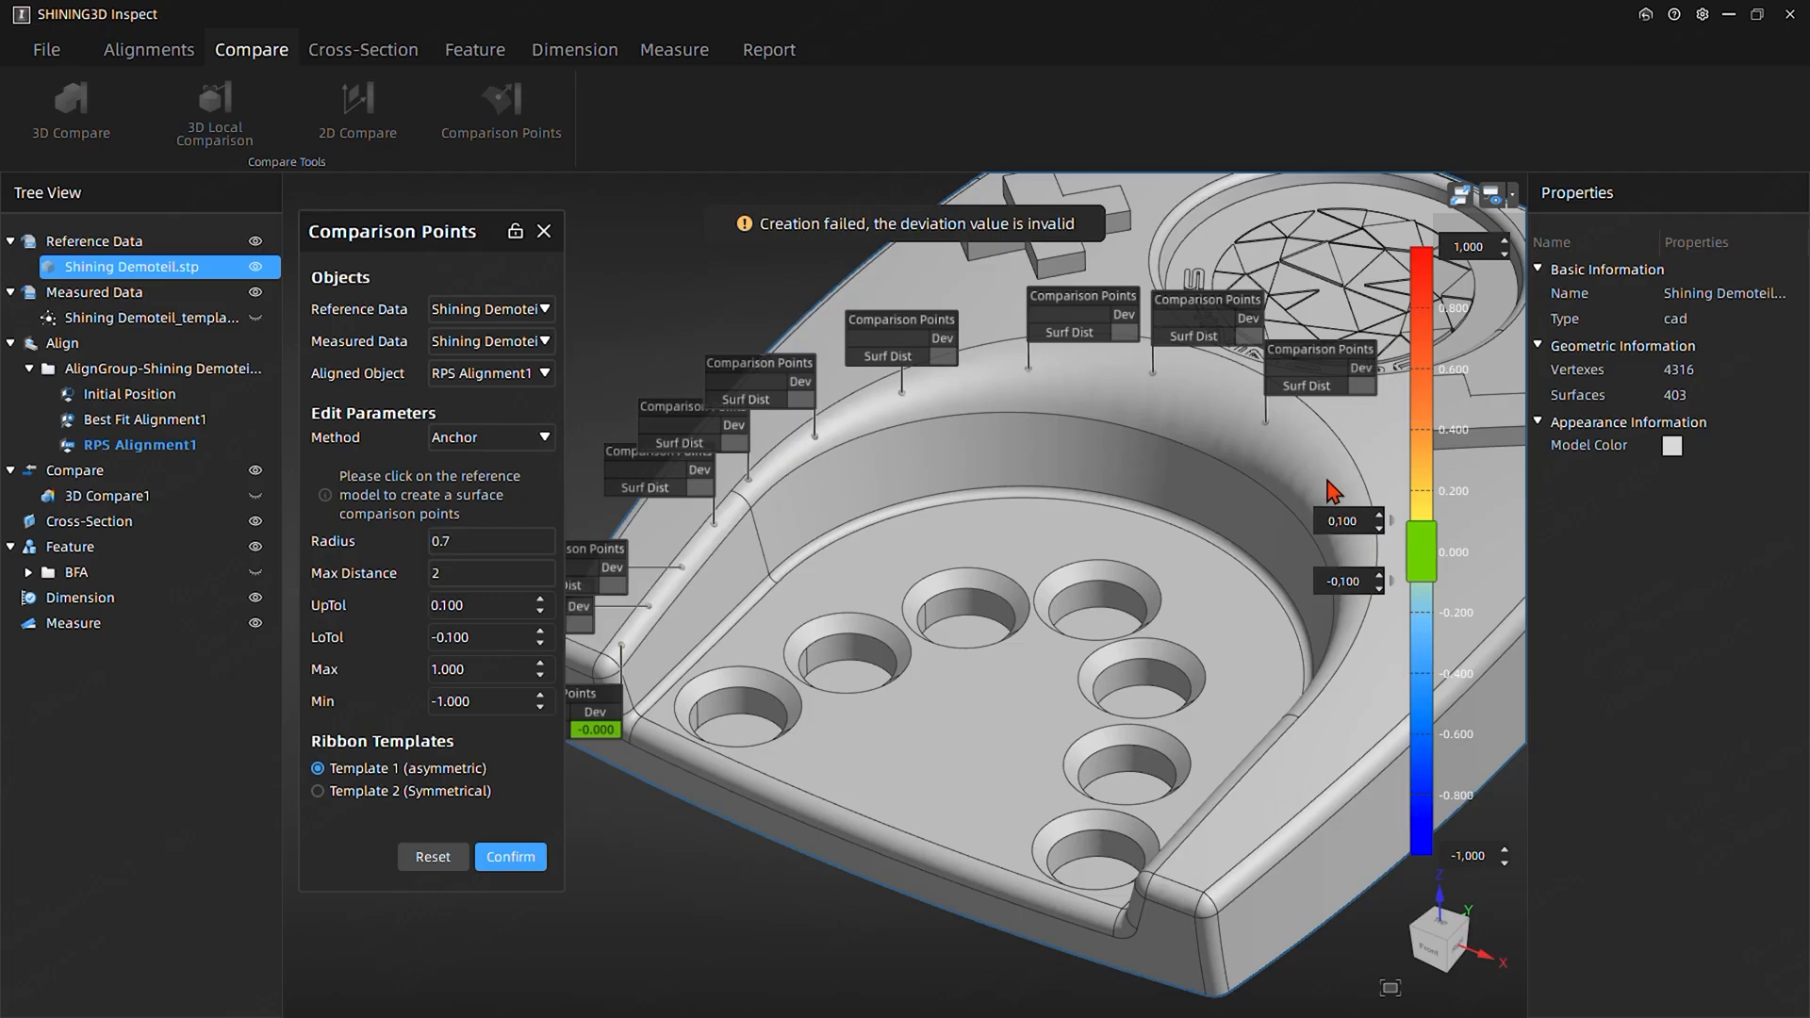
click(1328, 480)
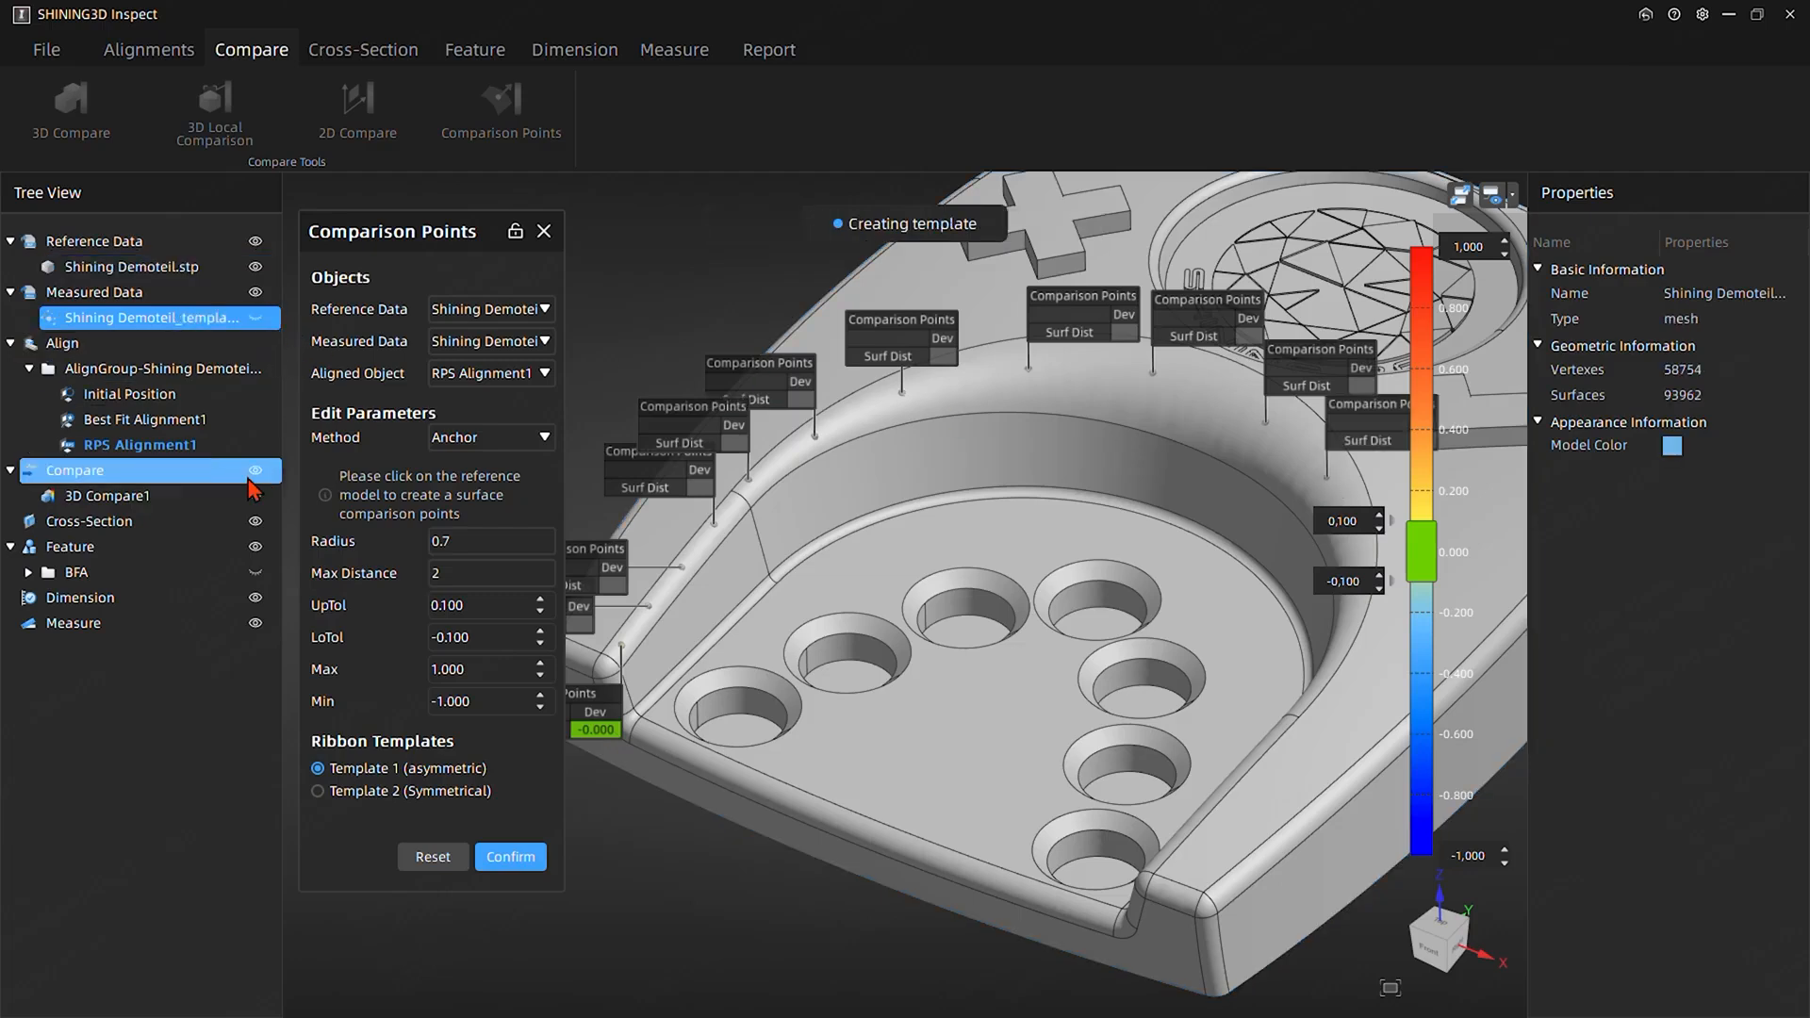
Show the measured mesh and set the comparison points' radius to 2 and max distance to 3
click(240, 293)
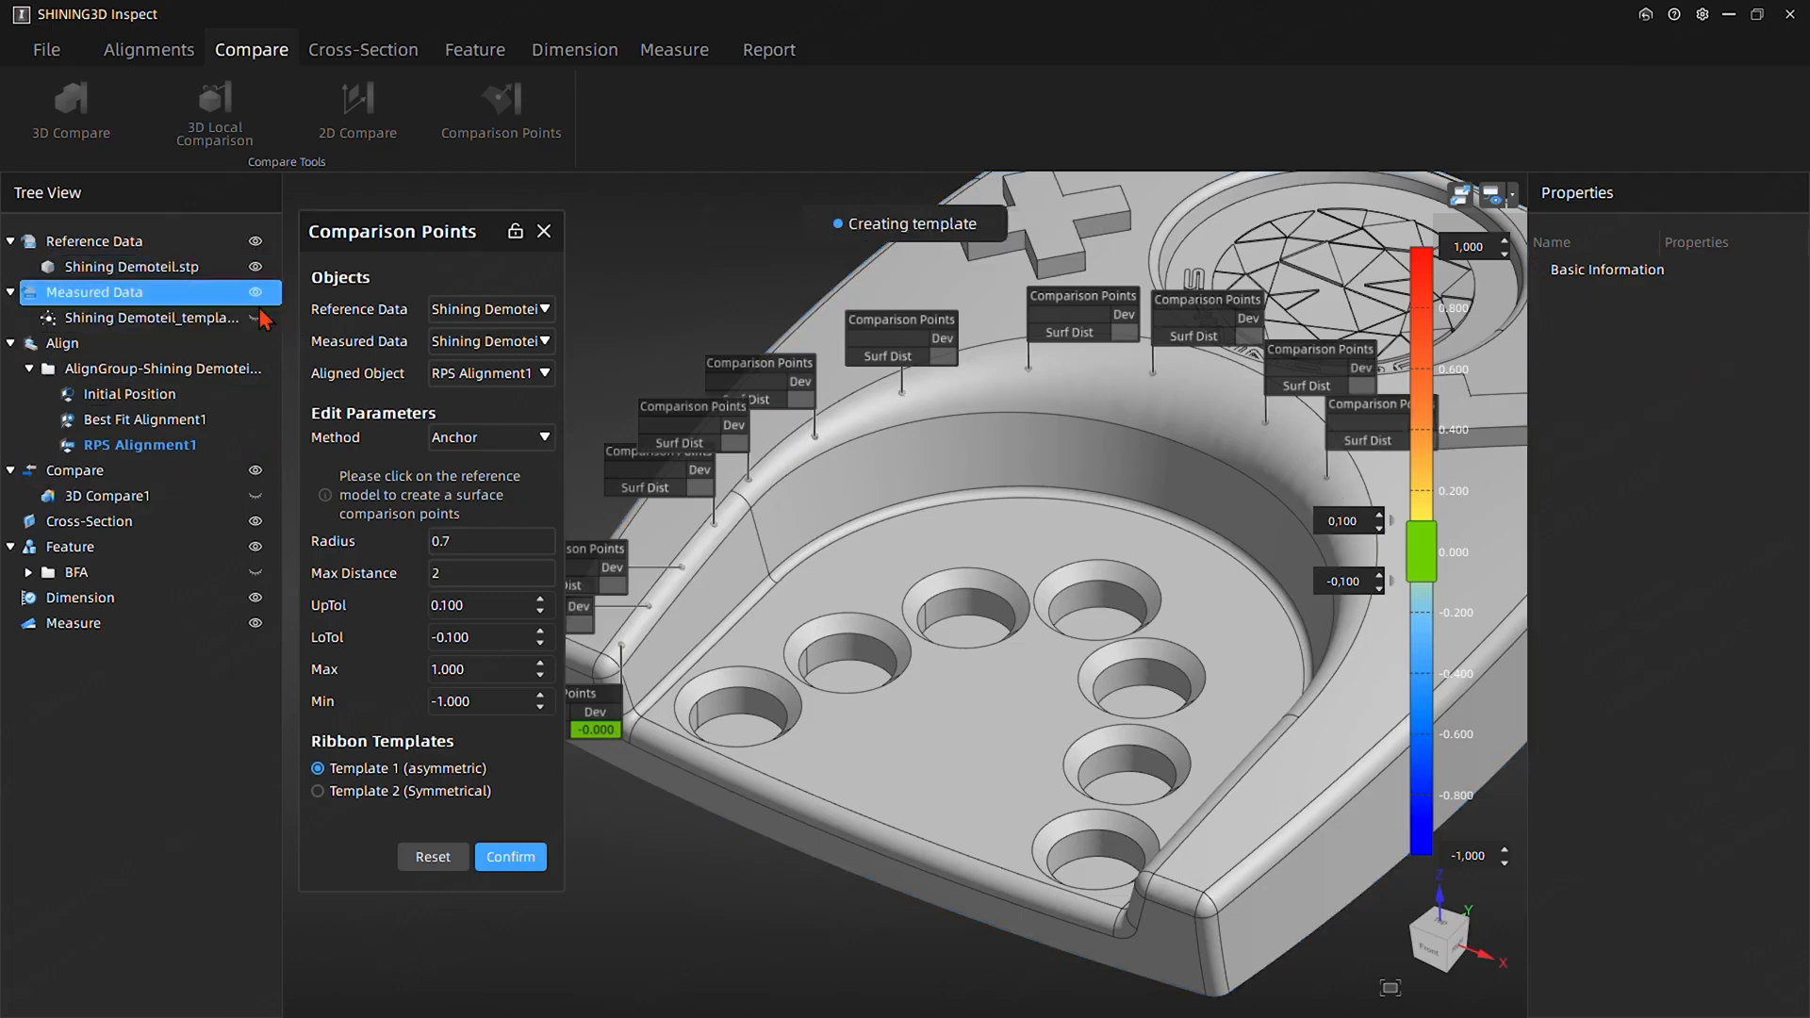
click(256, 318)
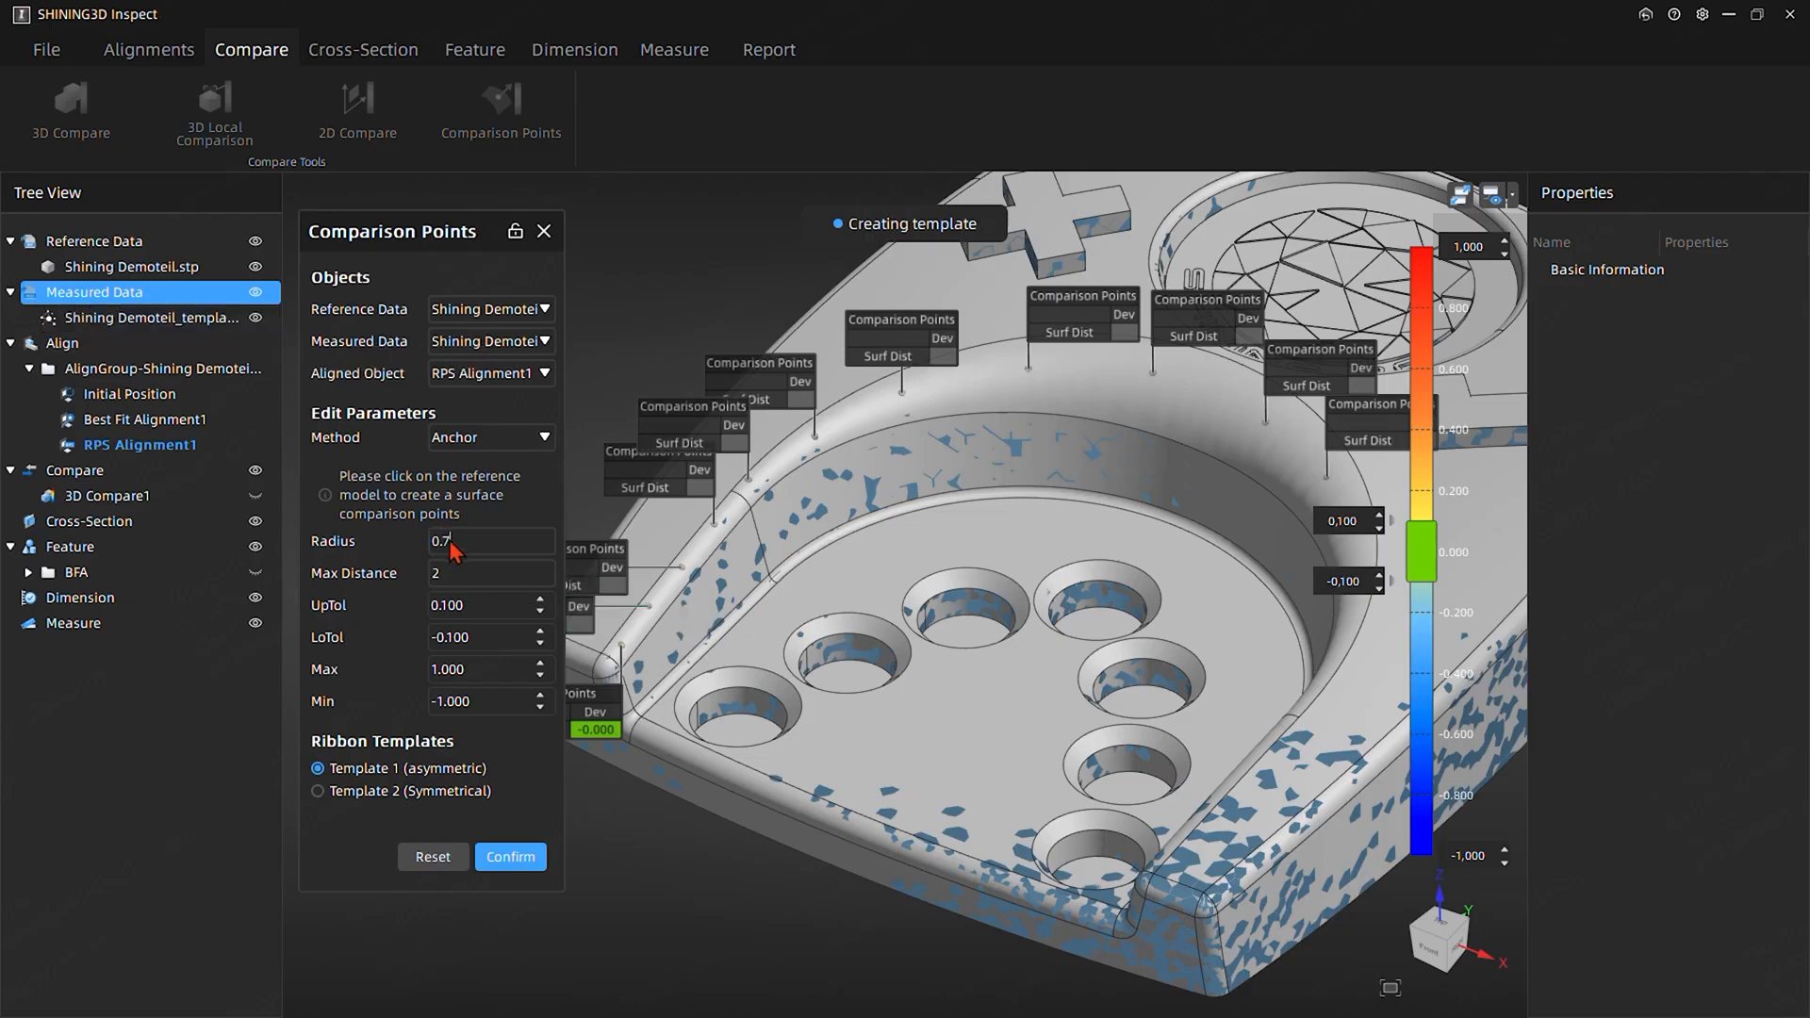
key(BackSpace)
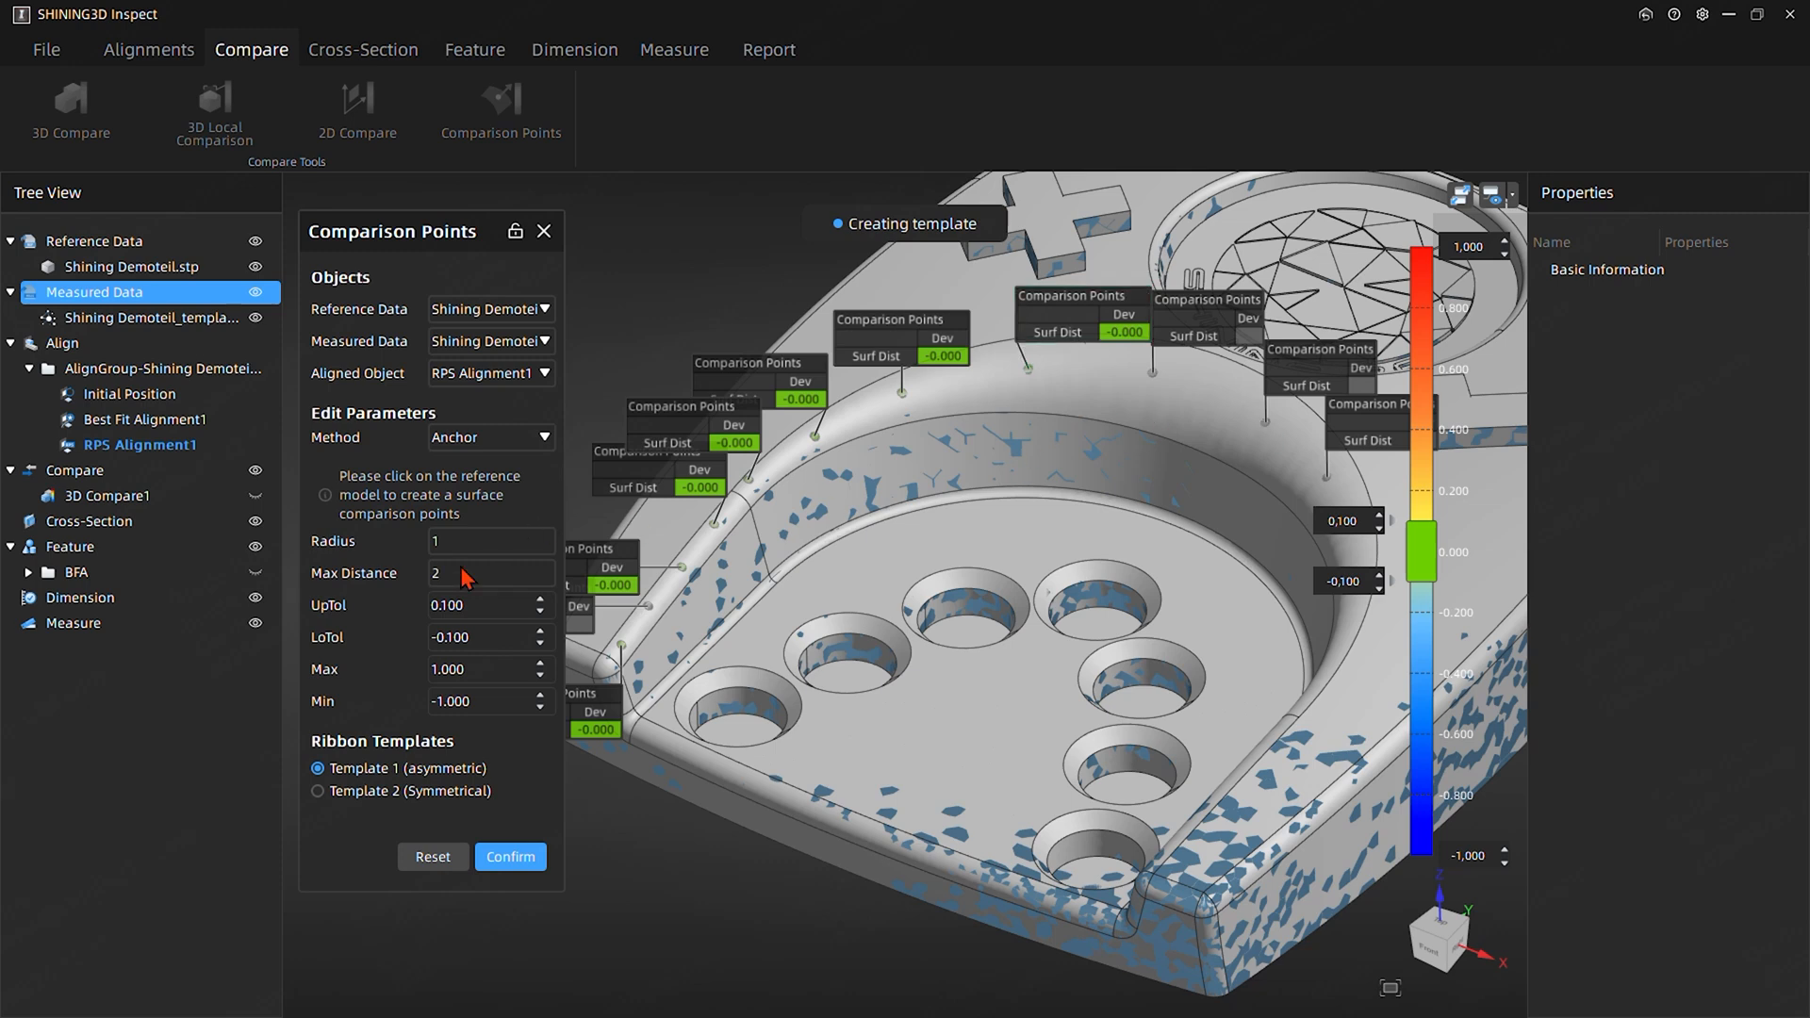
double_click(462, 577)
double_click(492, 542)
click(472, 545)
drag(473, 545, 389, 555)
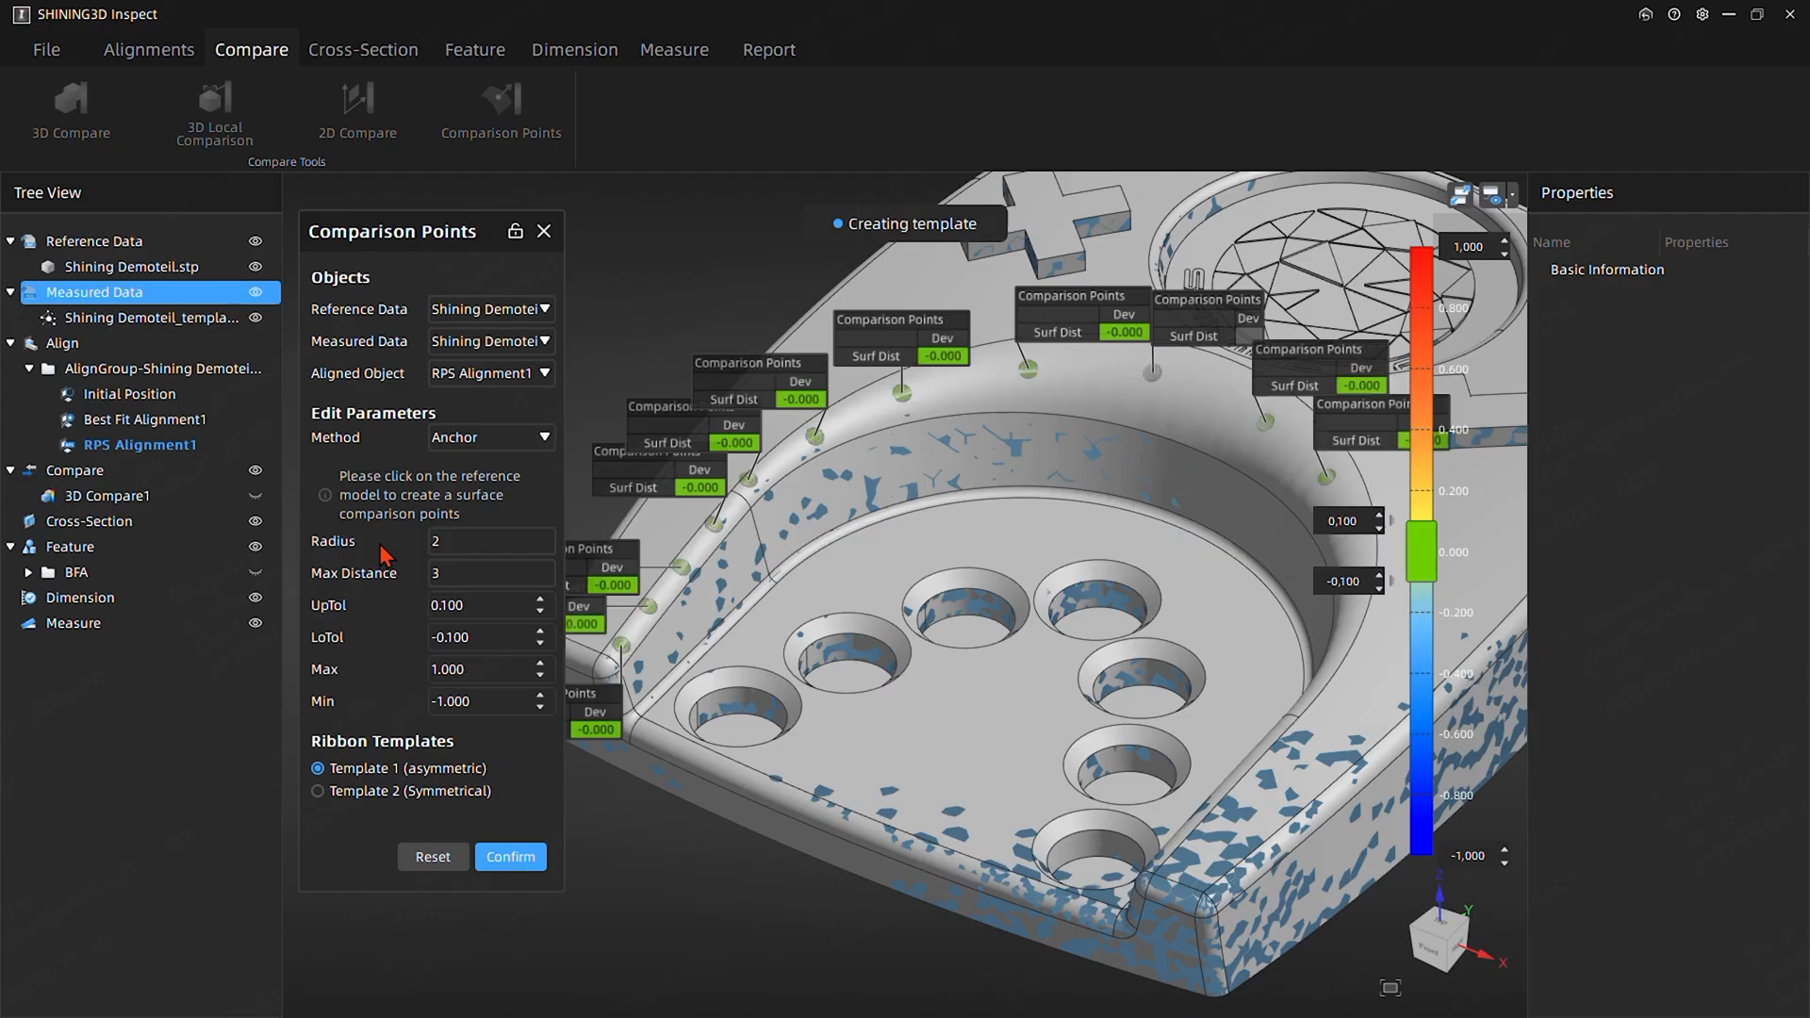
Place seven more comparison points along the remaining part of the recess rim down to its front end, and confirm the comparison points
middle_drag(969, 595, 857, 538)
click(1044, 391)
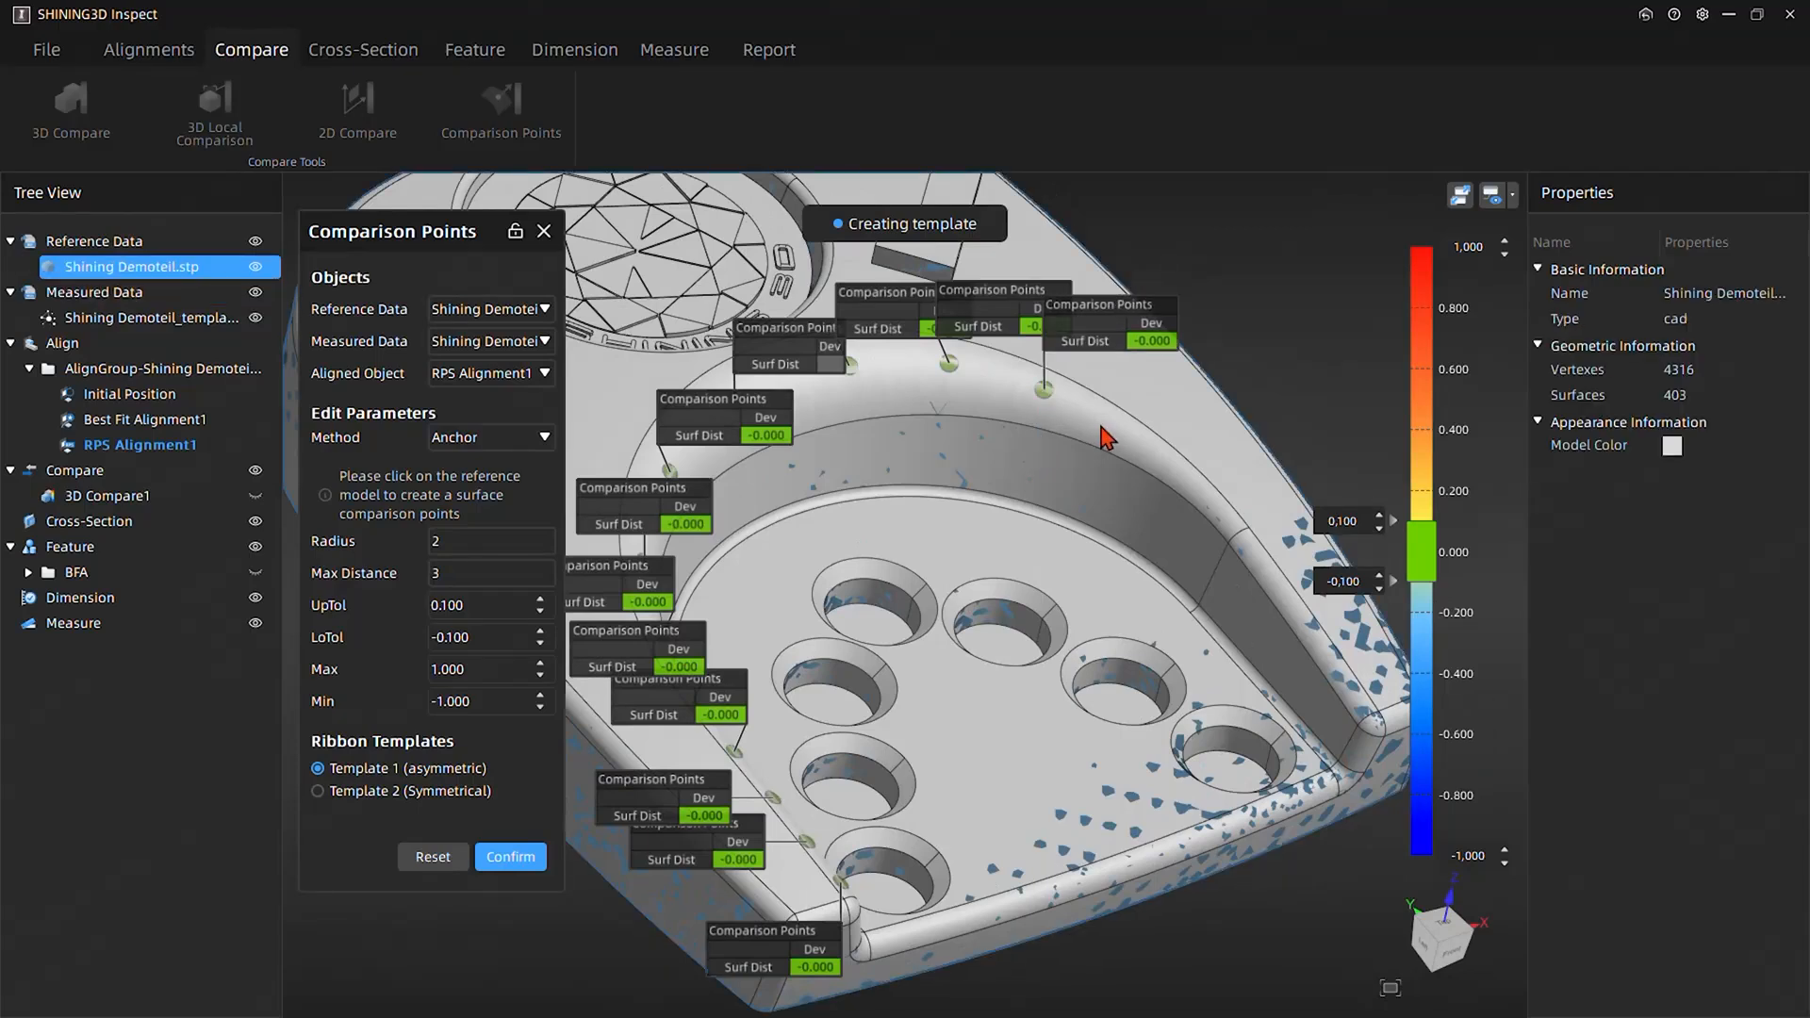
click(1109, 426)
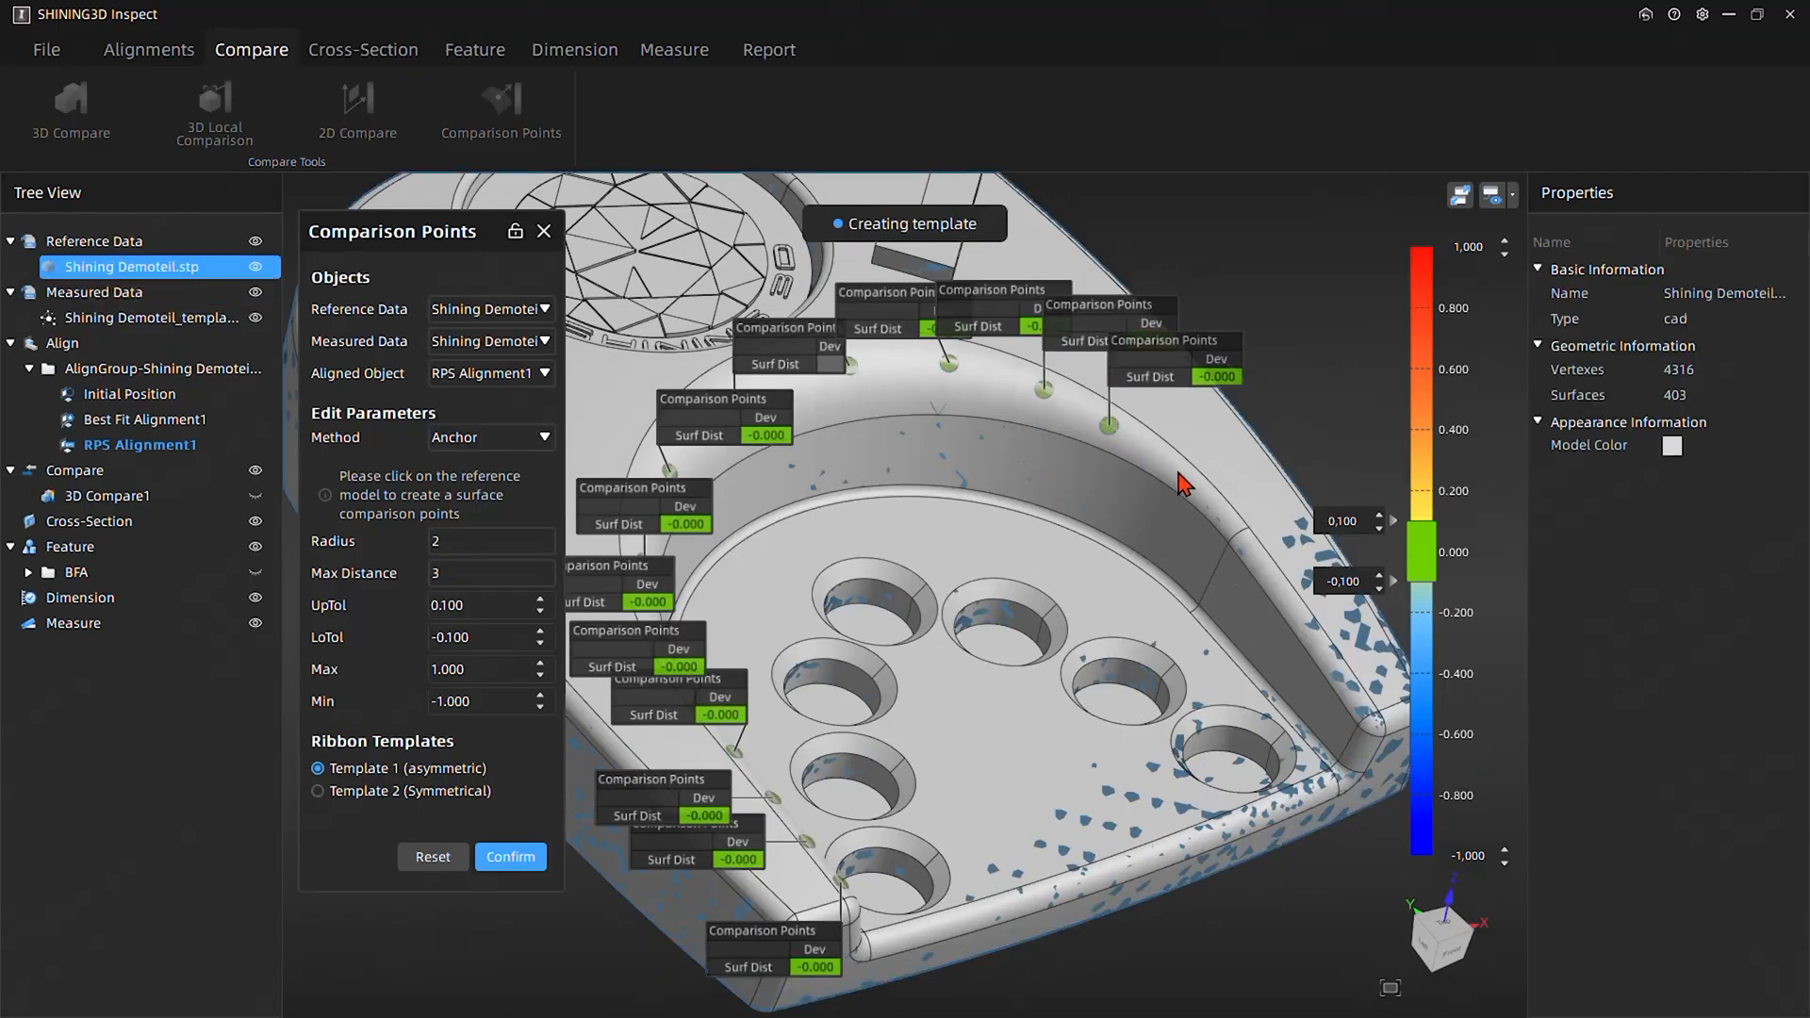
click(1178, 470)
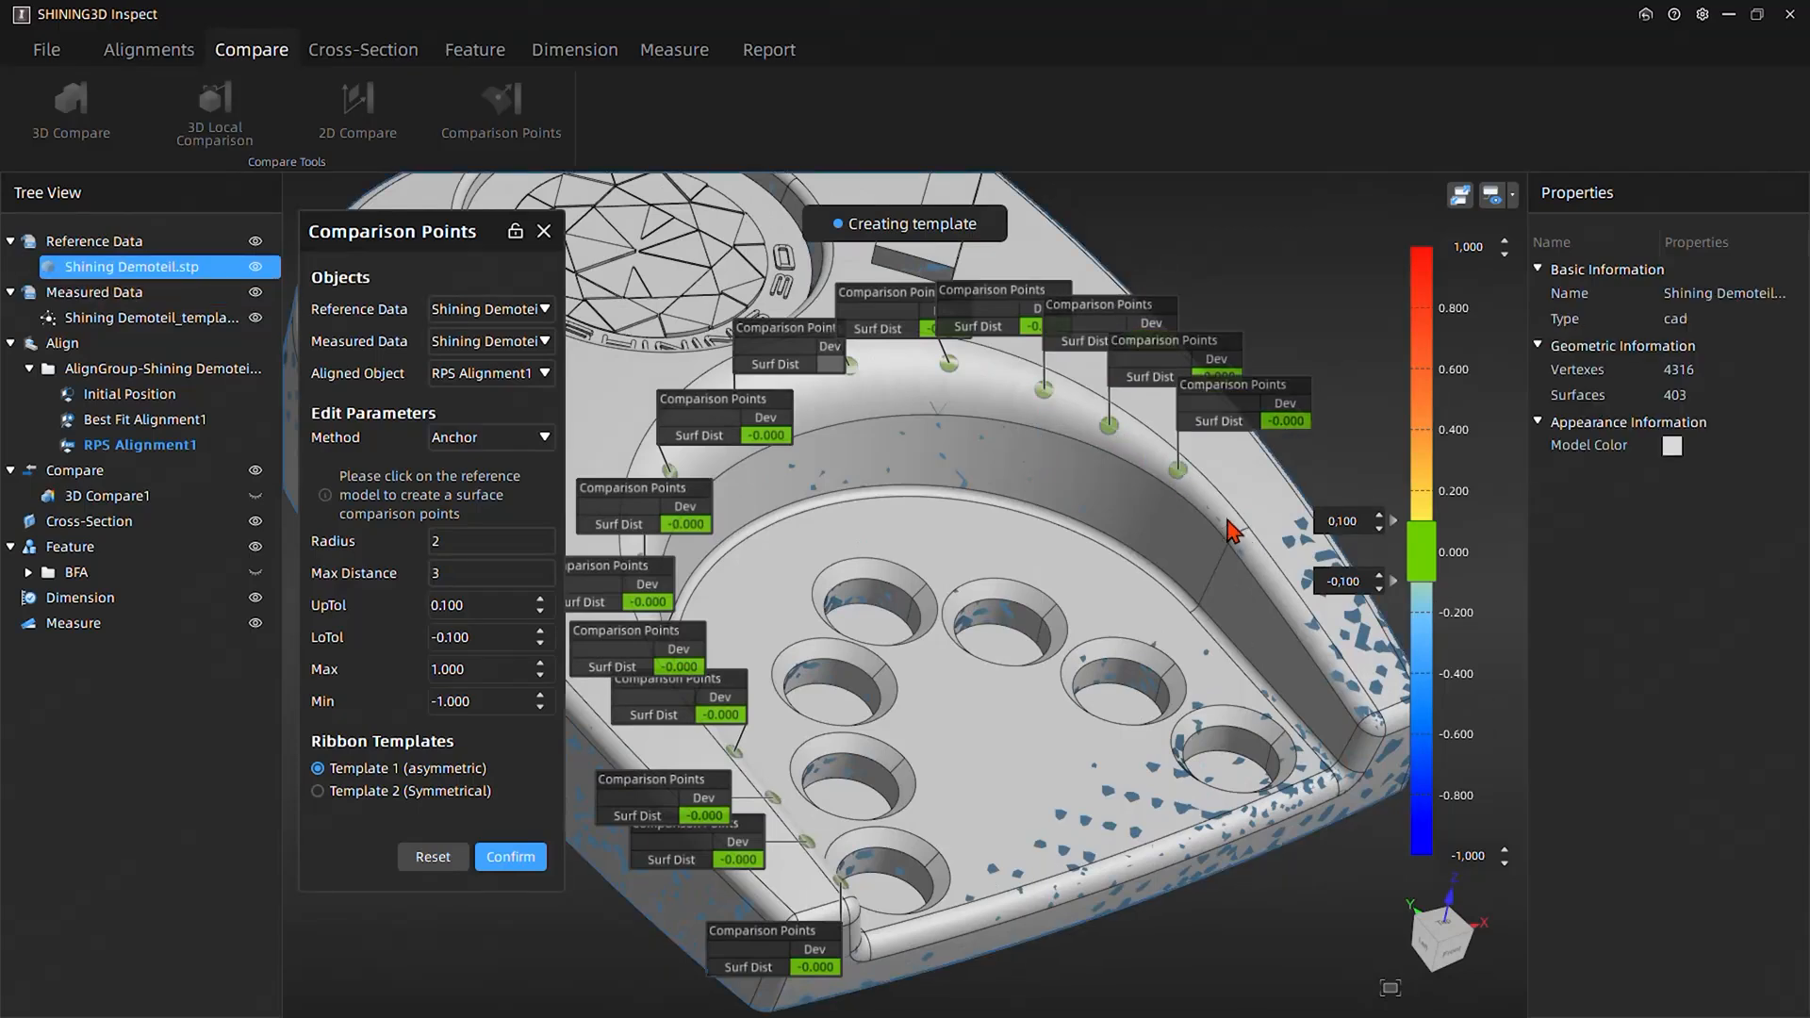
click(1227, 517)
click(1266, 568)
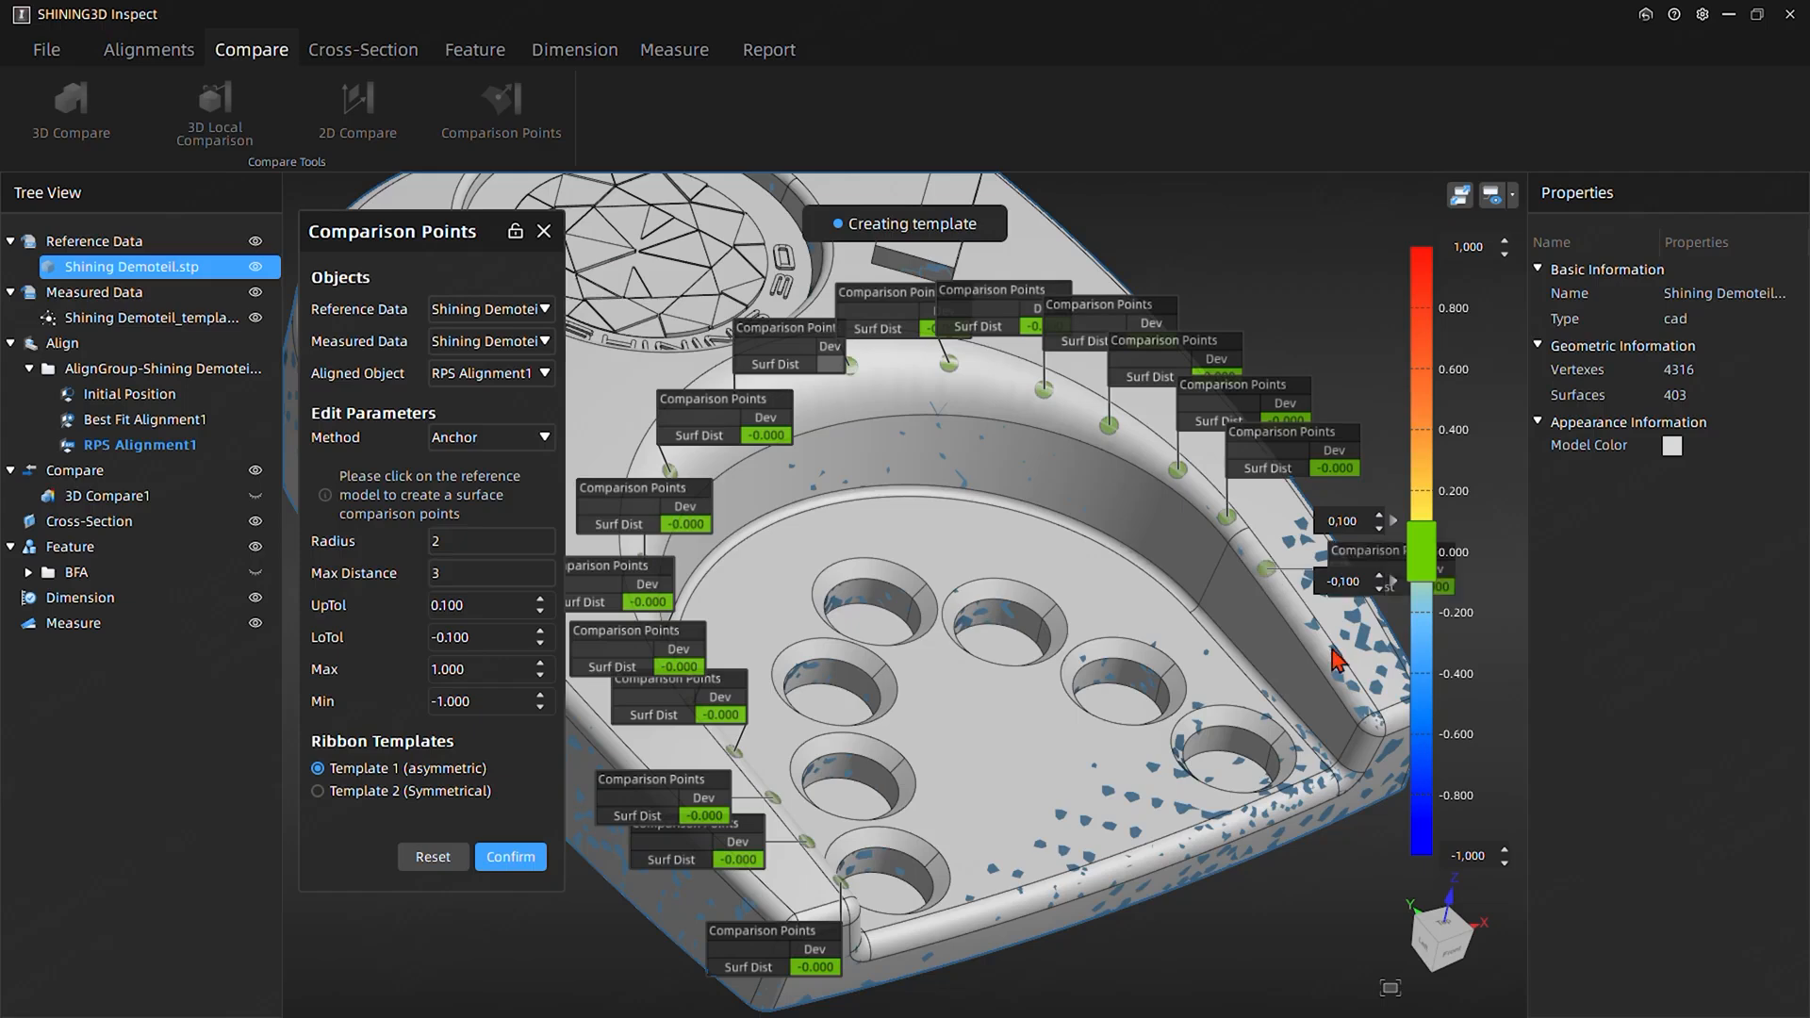
click(1300, 614)
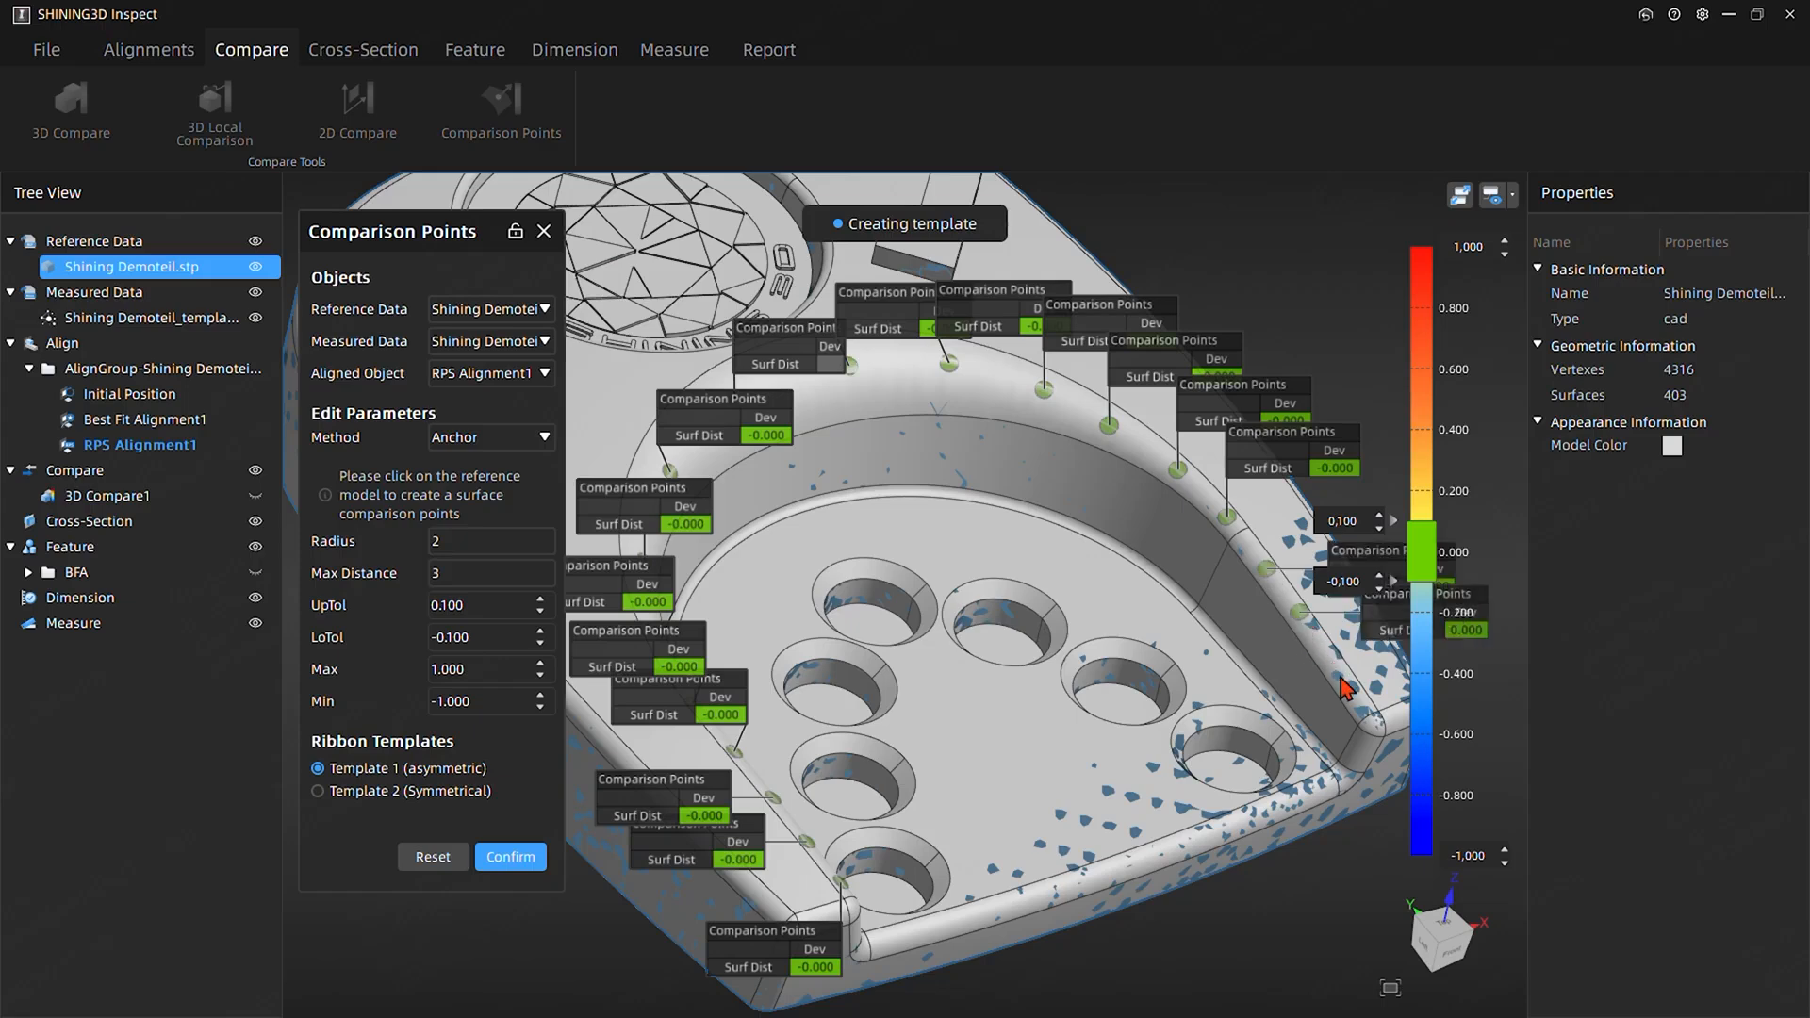
click(1340, 675)
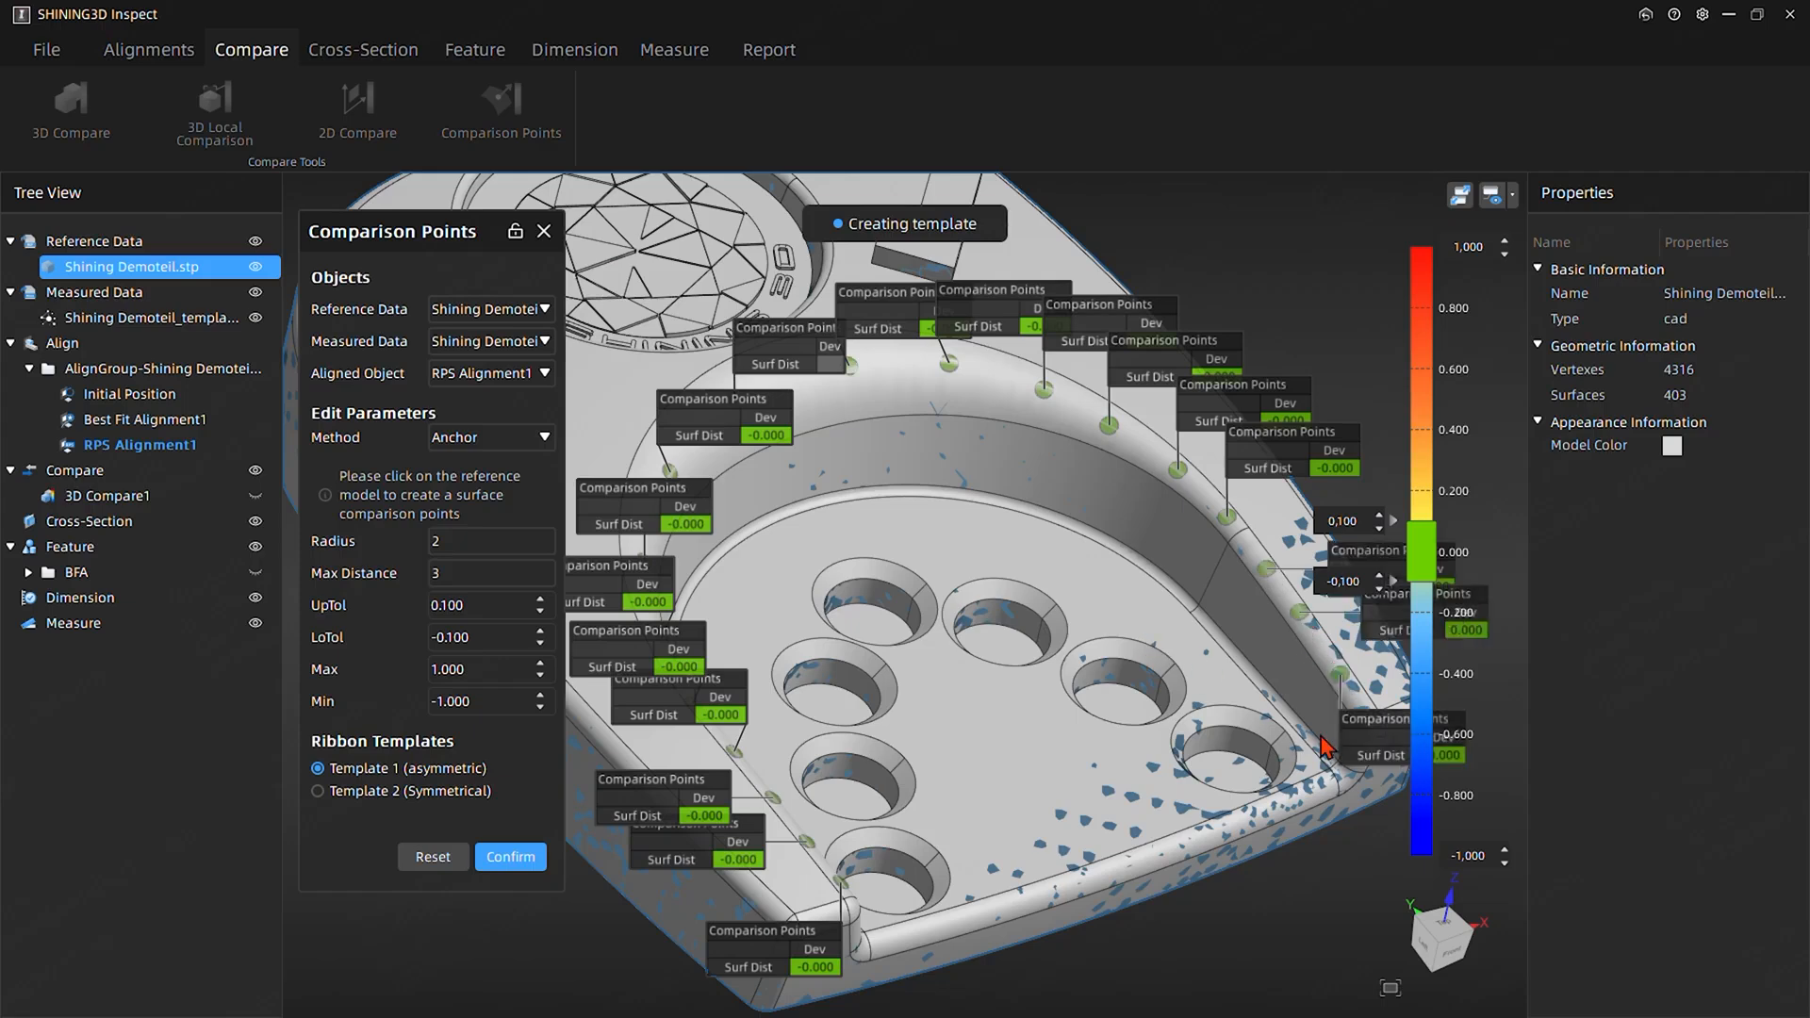
click(512, 858)
drag(525, 856, 898, 689)
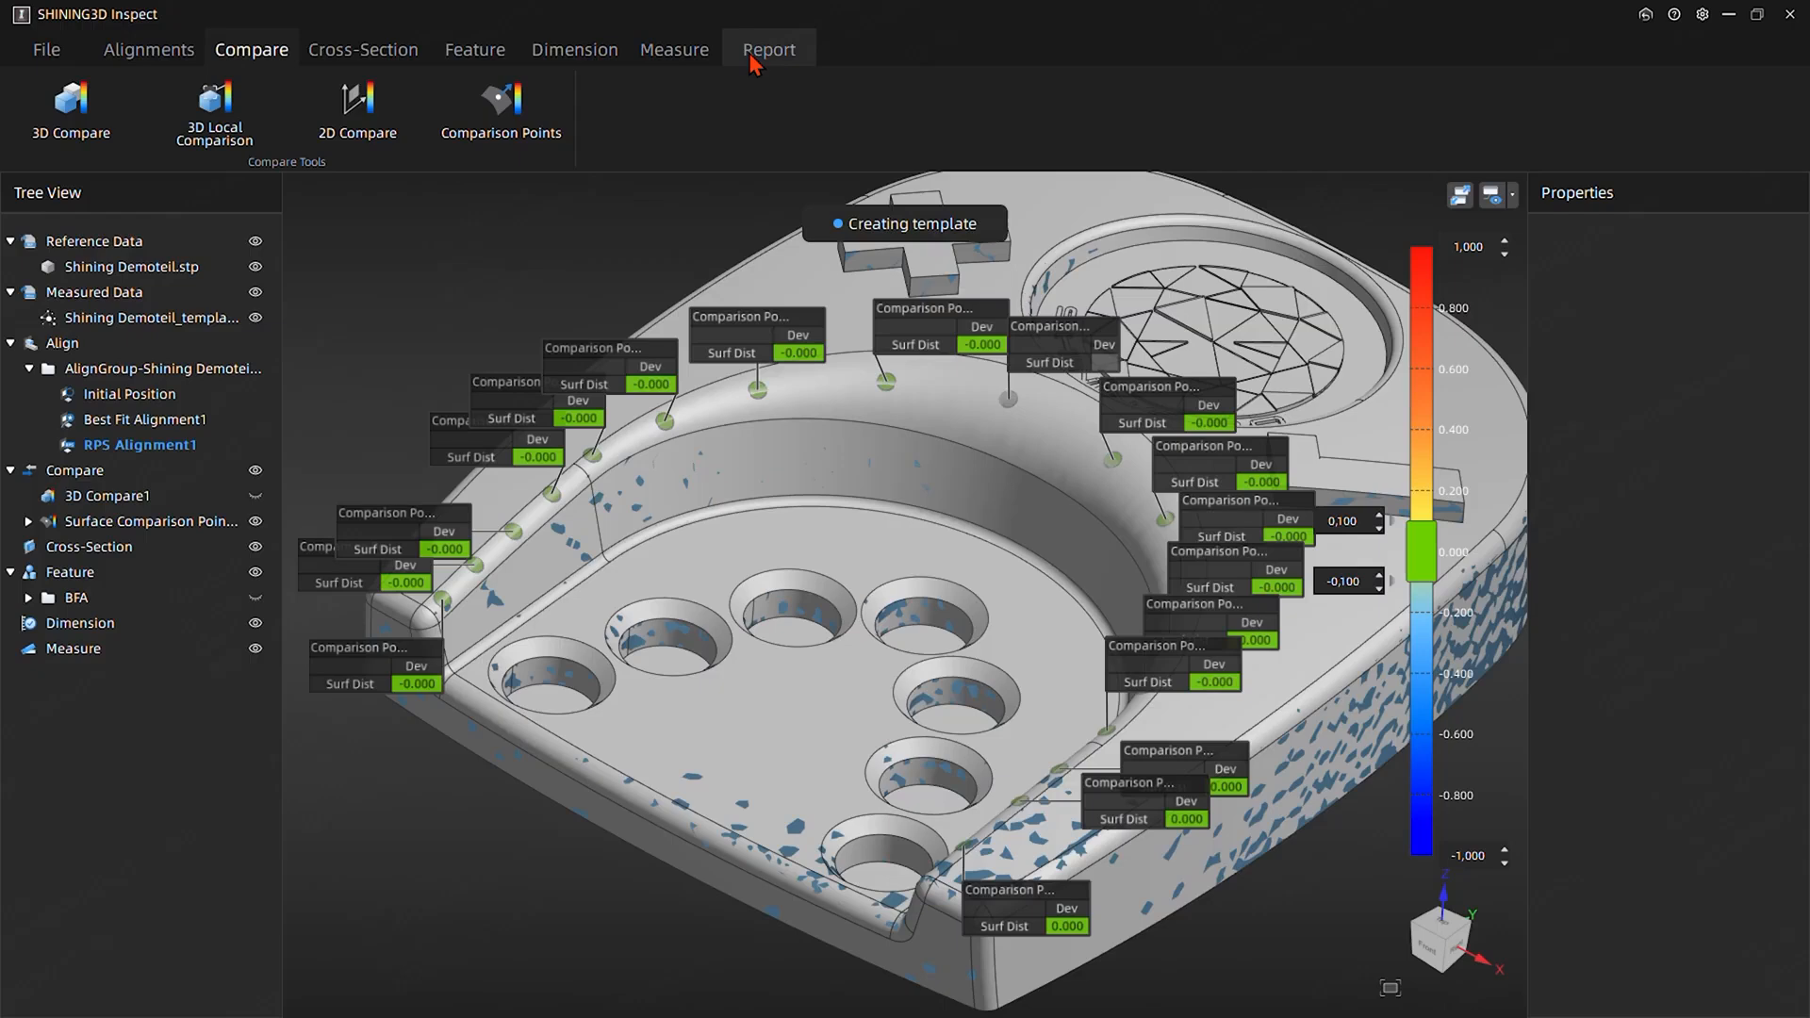
Hide the surface comparison points and the measured mesh so that only the CAD model is displayed
click(748, 53)
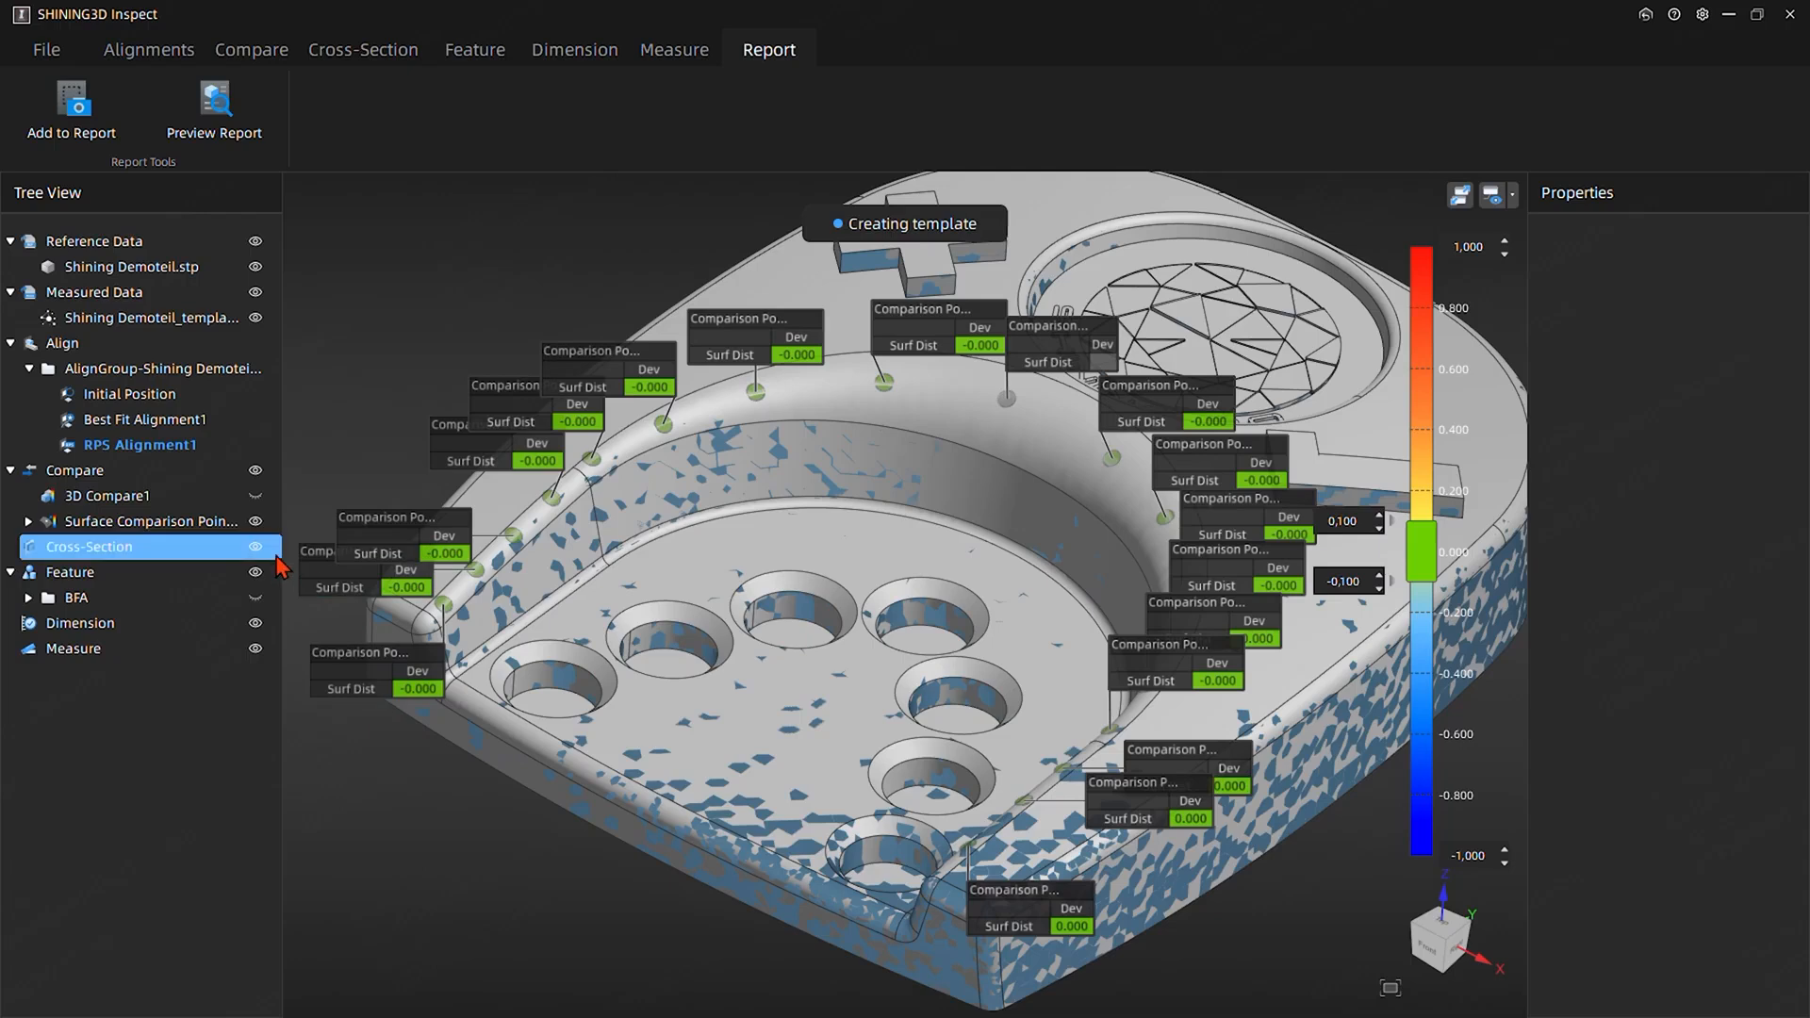
click(256, 523)
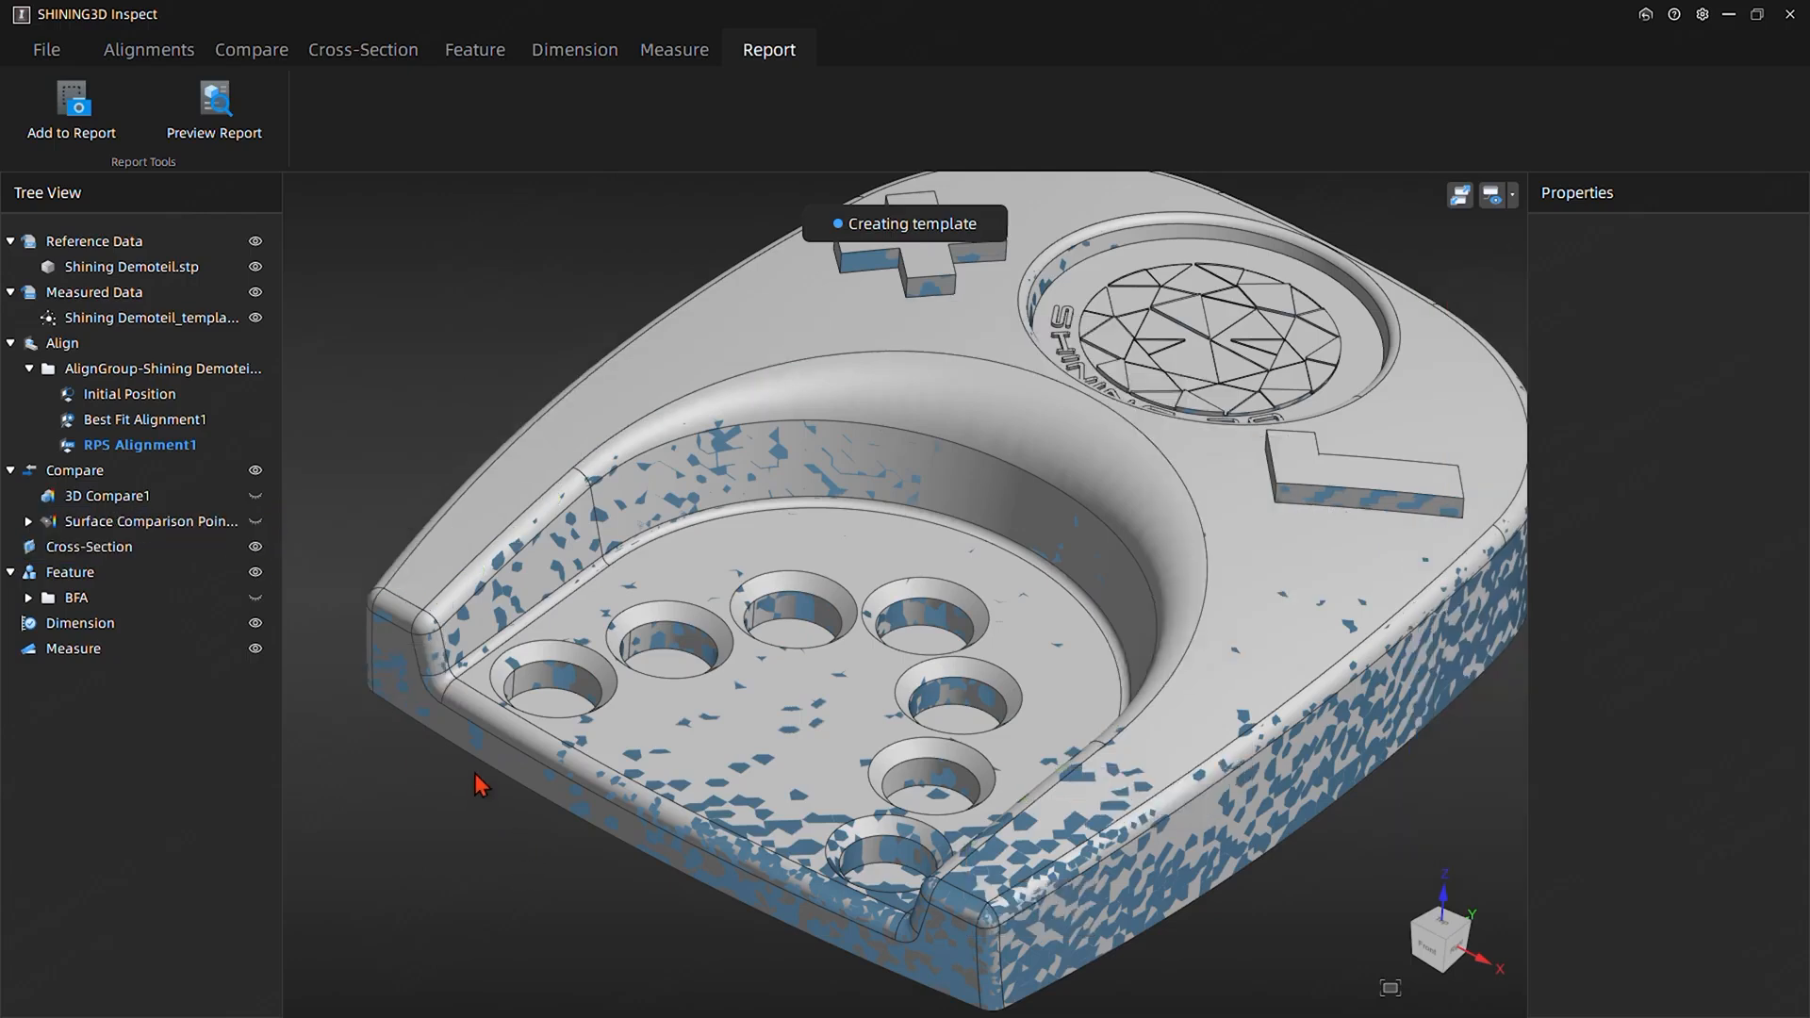
click(267, 325)
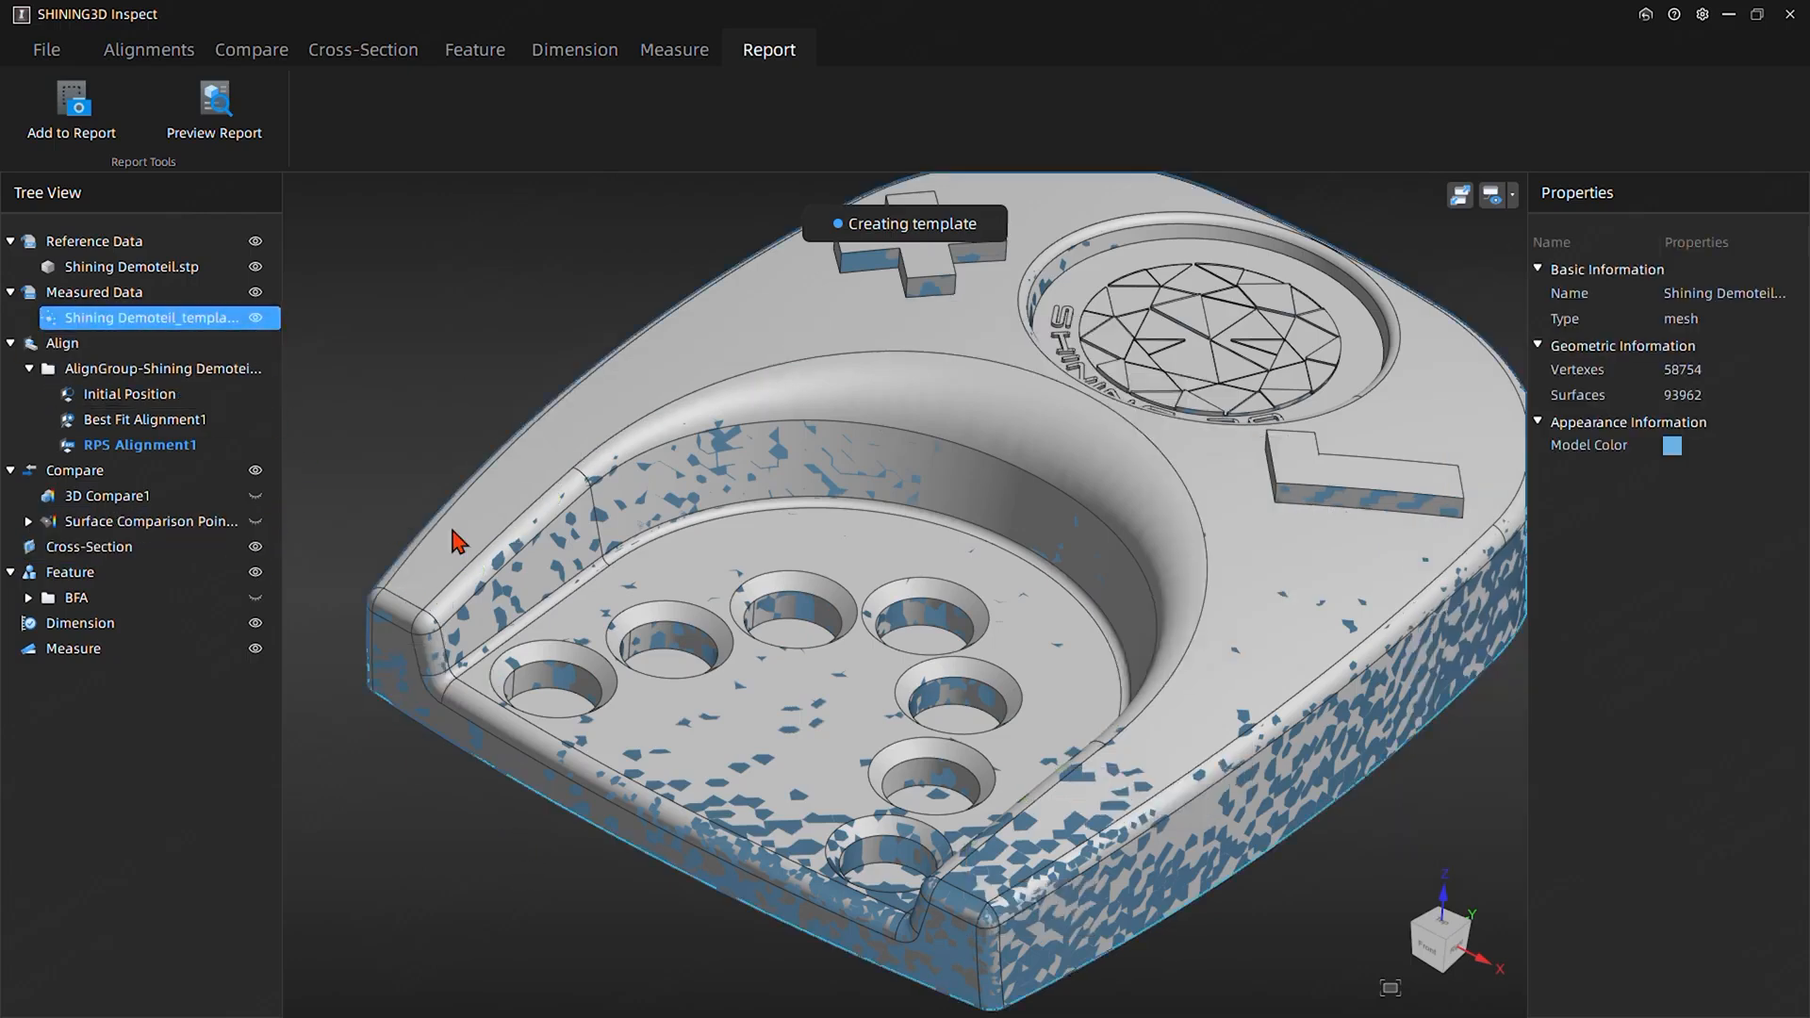
click(254, 323)
click(558, 301)
middle_drag(712, 584, 759, 584)
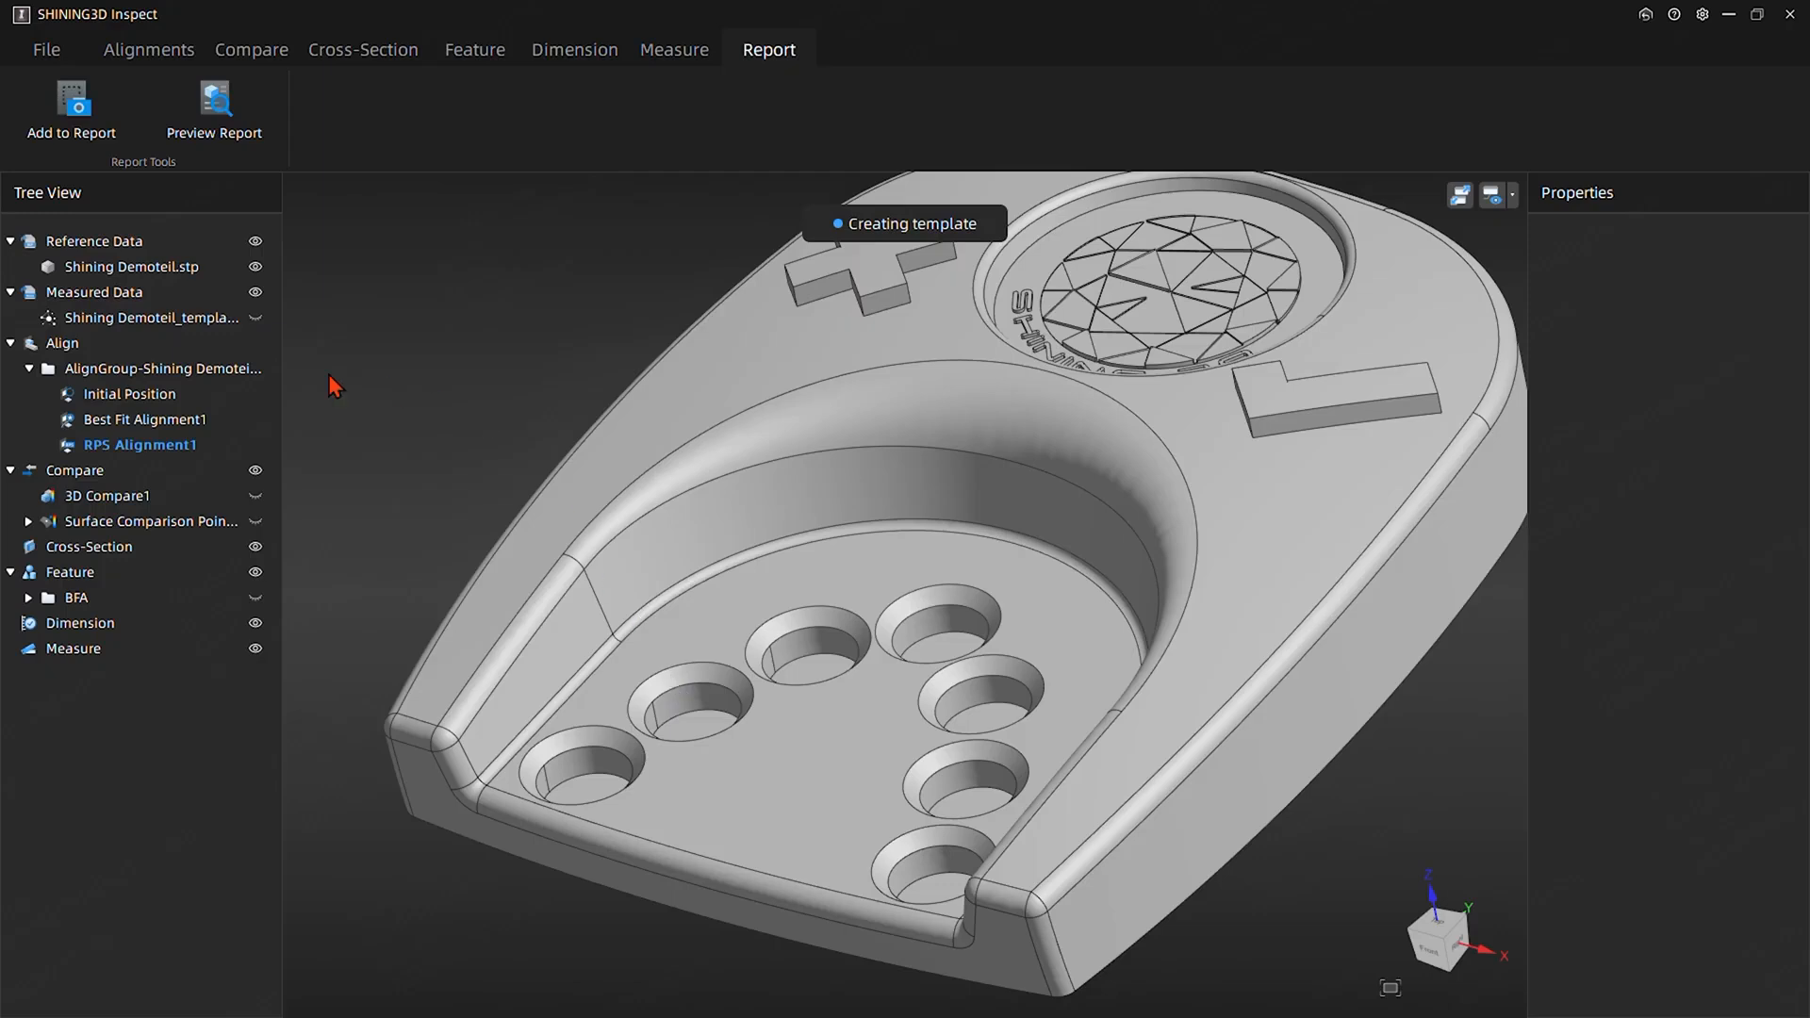
click(173, 451)
click(106, 525)
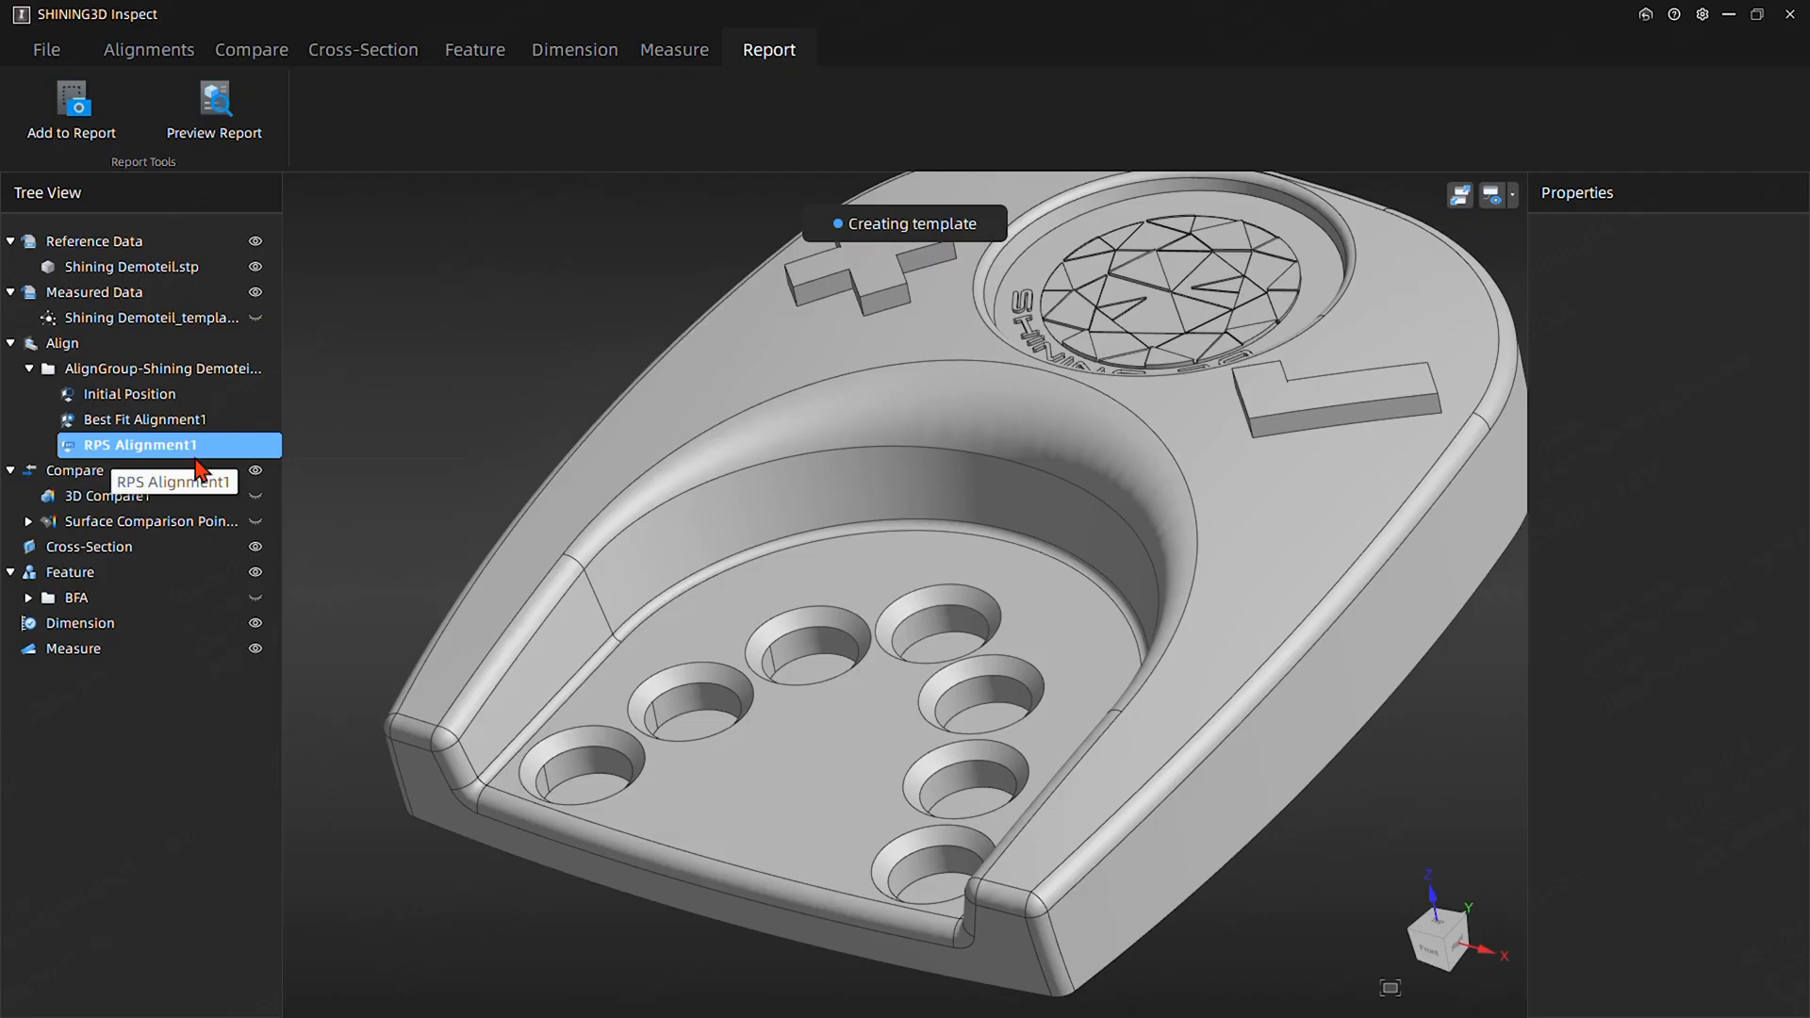
middle_drag(455, 379, 464, 177)
Create a reference cylinder with extracted measured feature from the inner wall of the first hole at the recess's front corner, and move its label clear of the hole
click(473, 52)
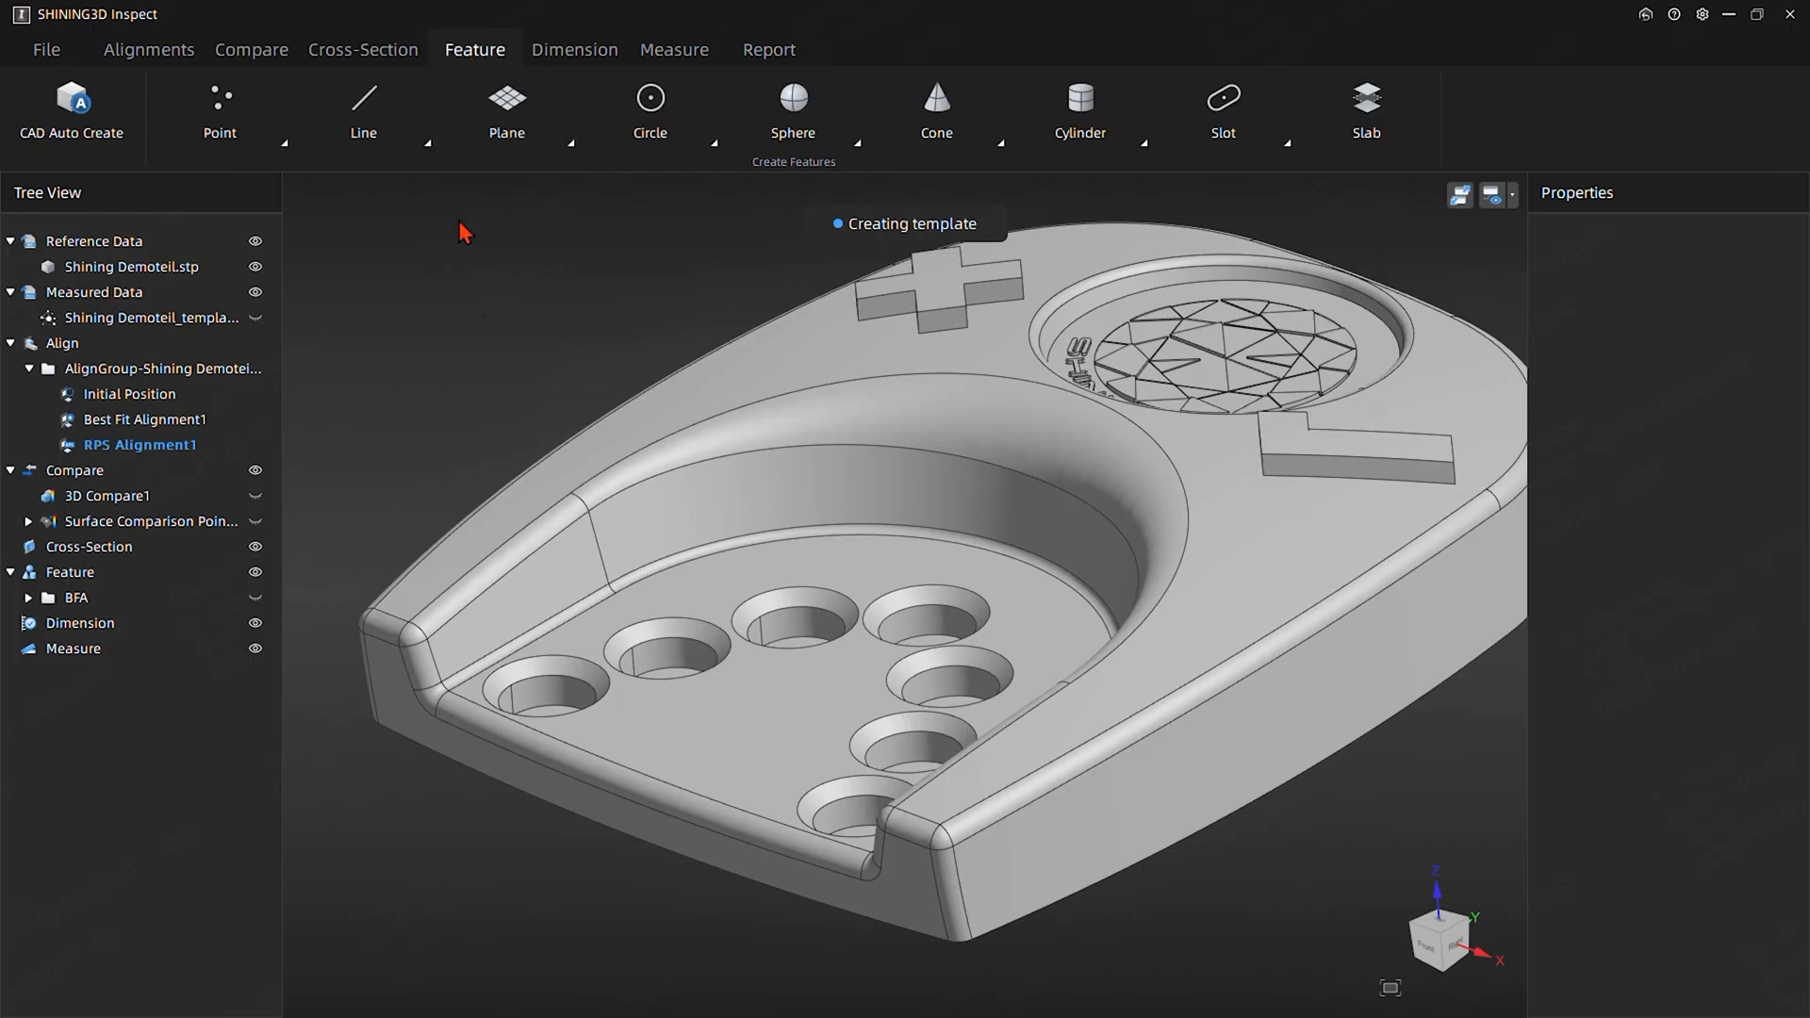
middle_drag(676, 268, 690, 295)
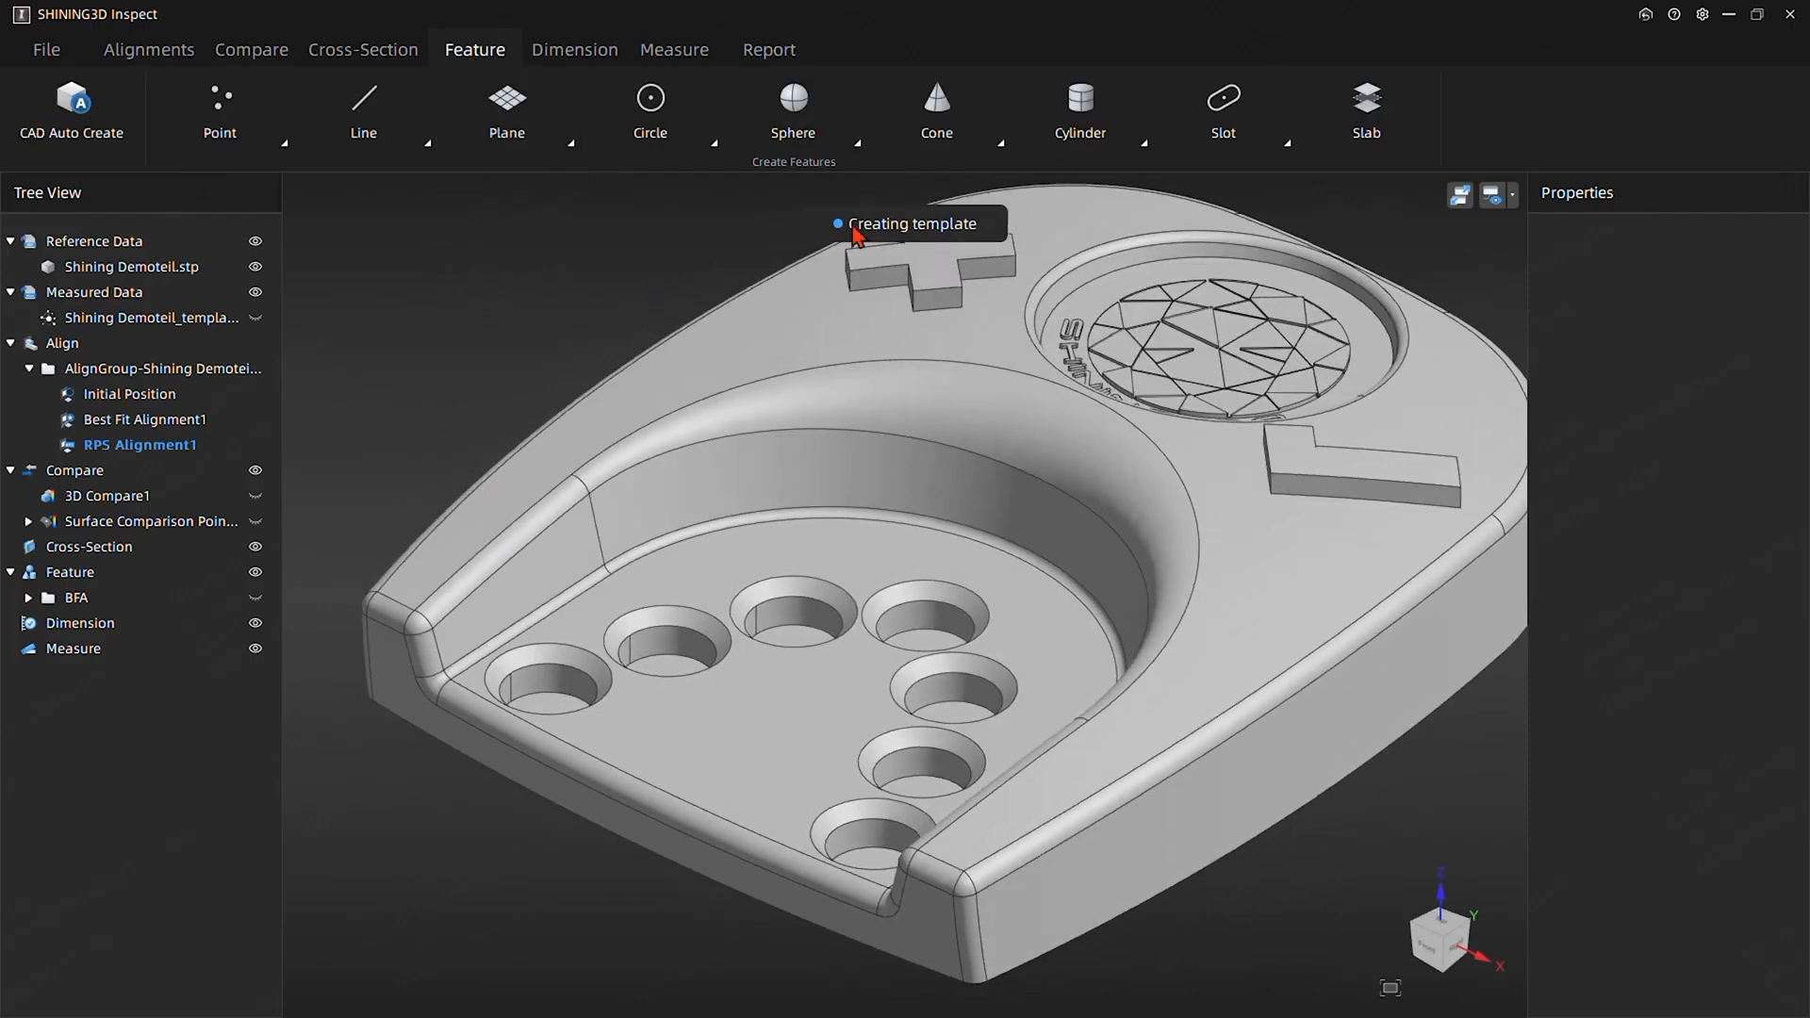
click(1075, 130)
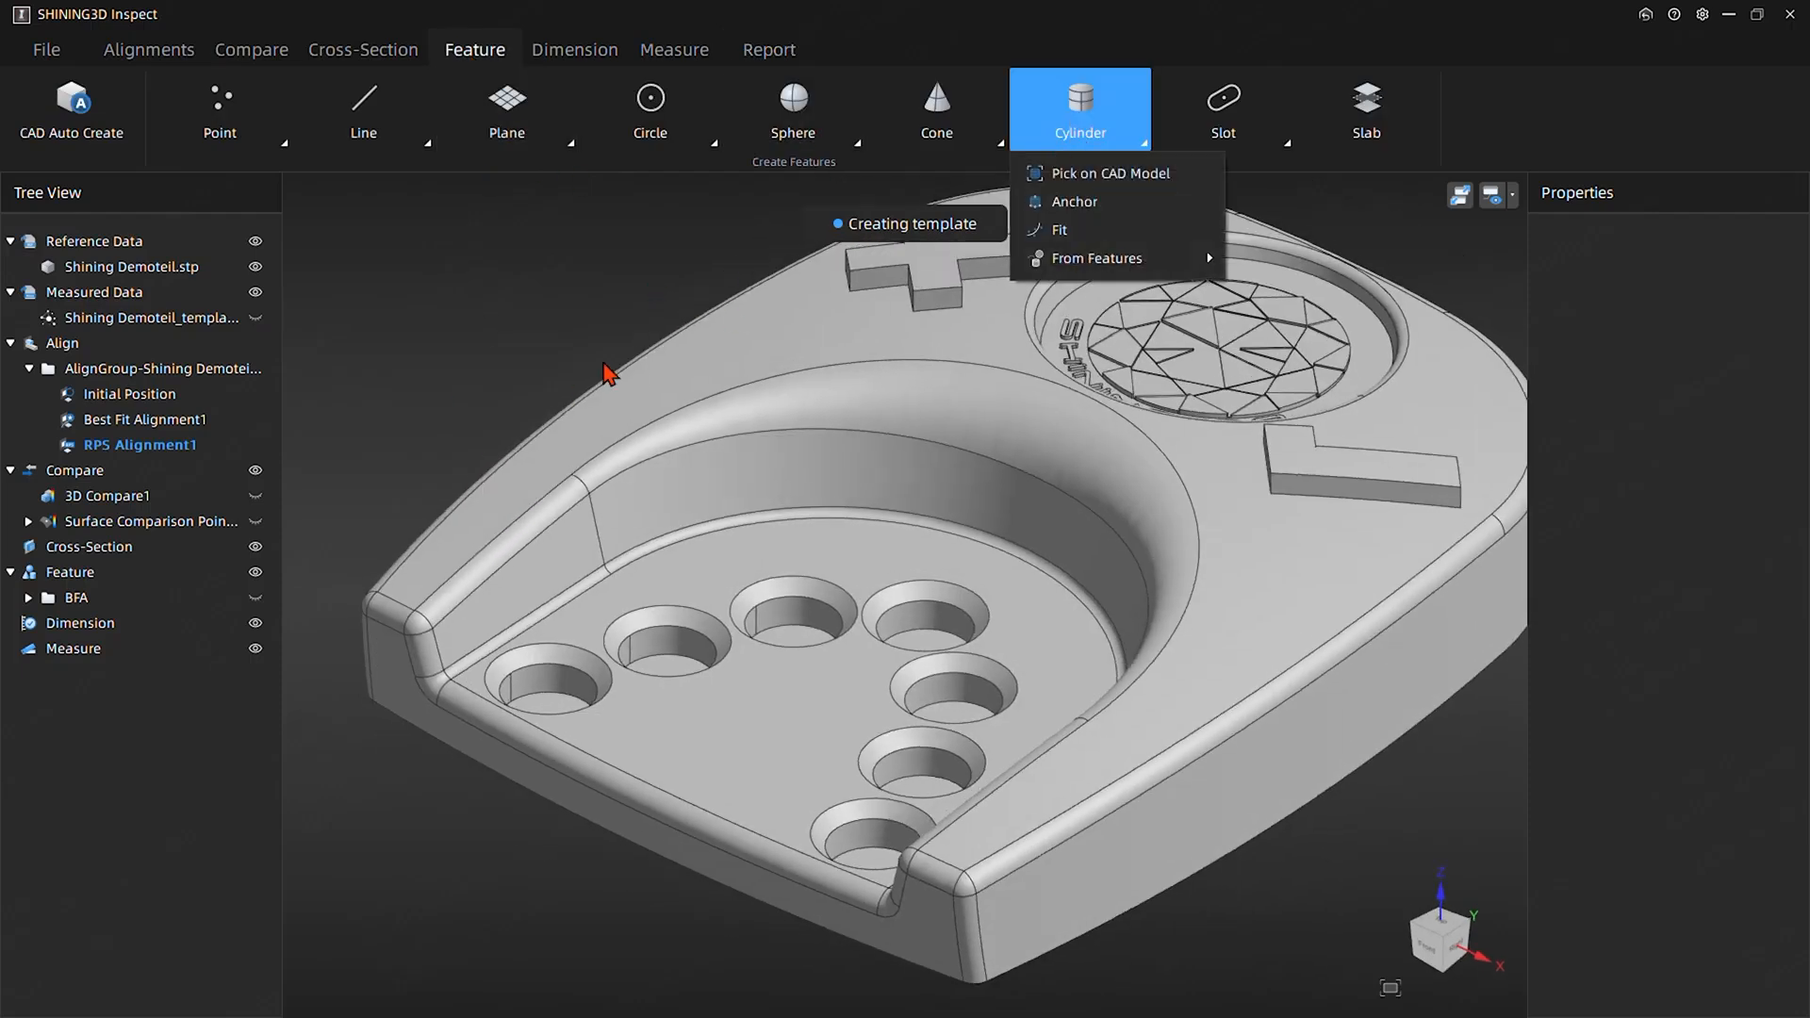
click(1107, 179)
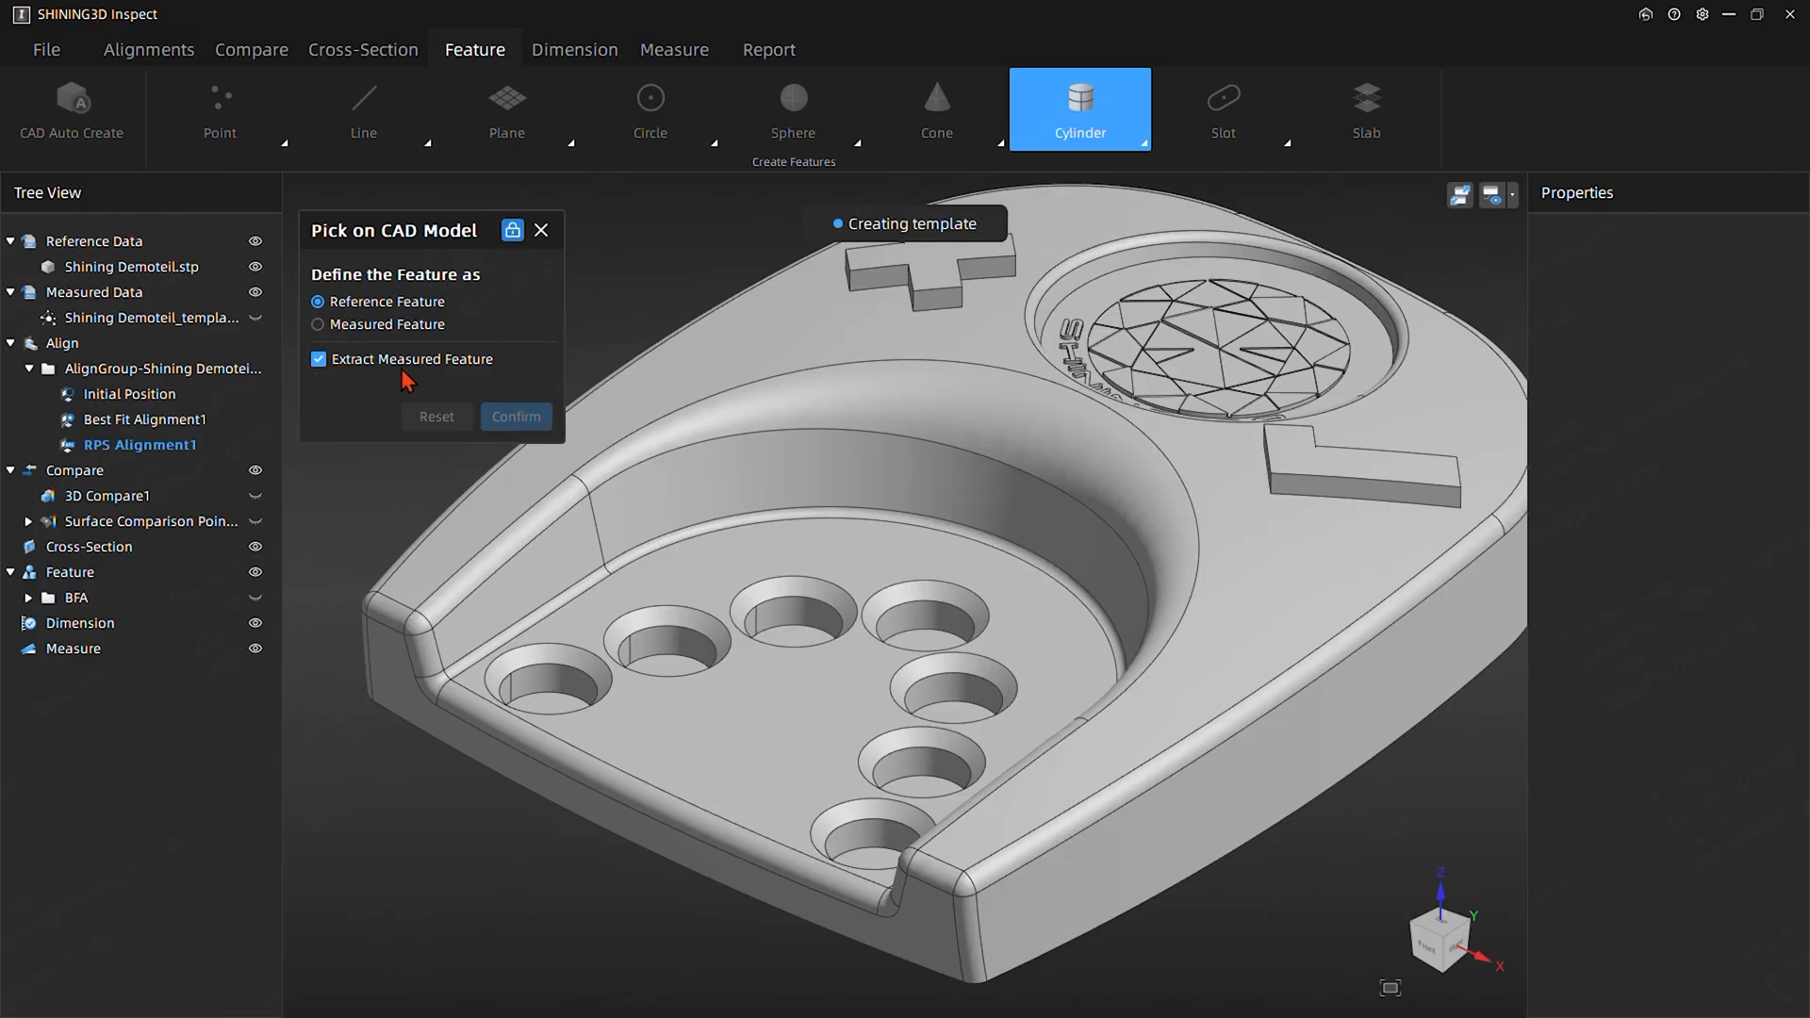
middle_drag(504, 622, 488, 659)
click(560, 754)
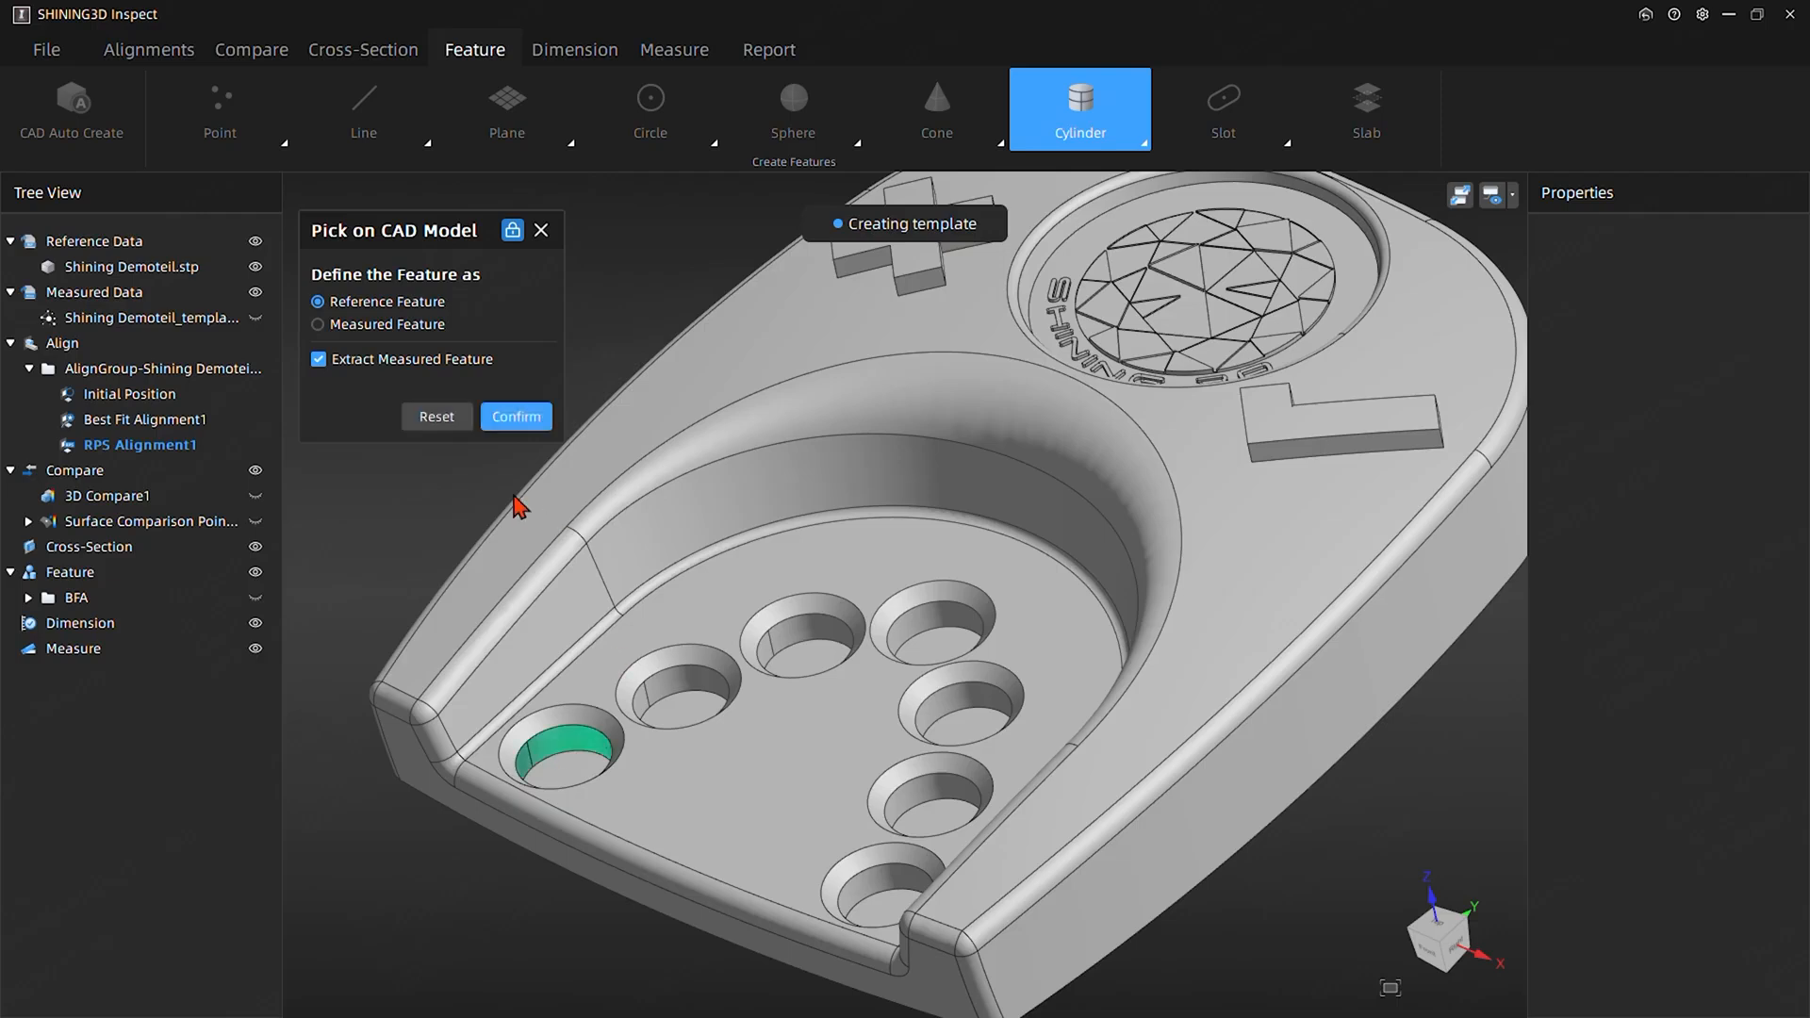
click(516, 415)
drag(541, 878, 475, 905)
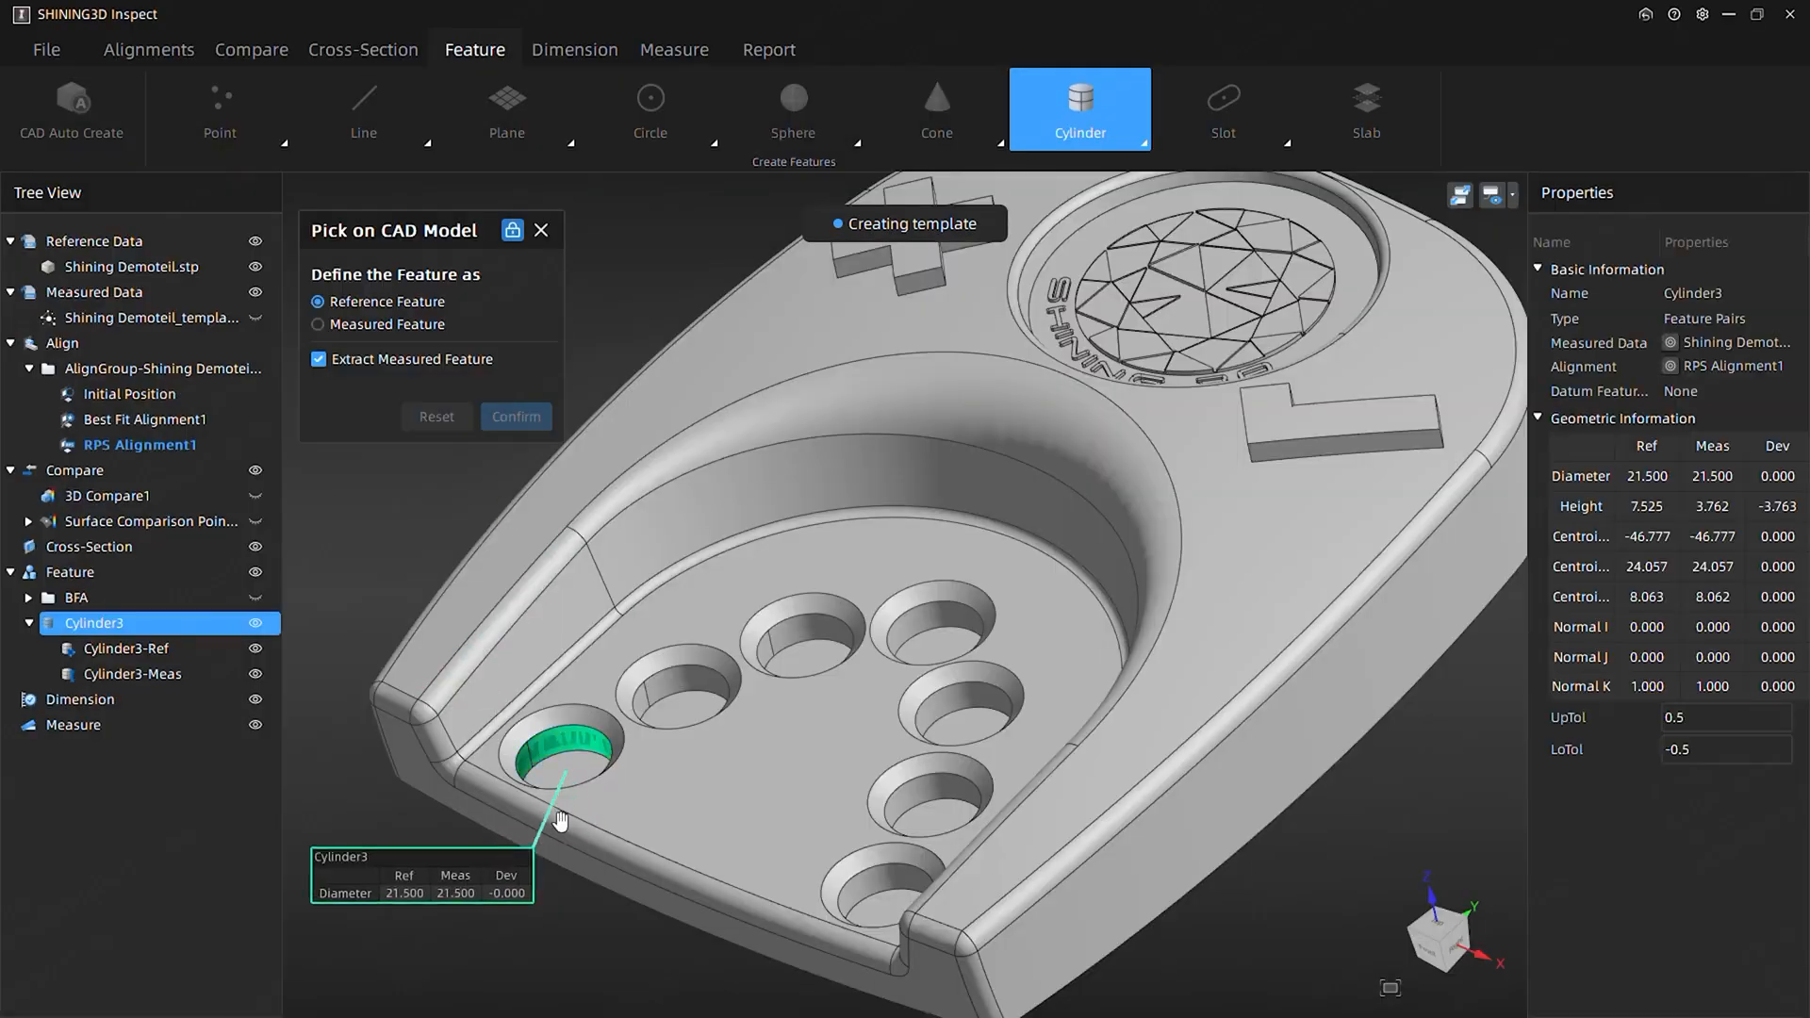
Create cylinder features from the inner walls of the next three holes along the arc, up to the rearmost hole
click(687, 690)
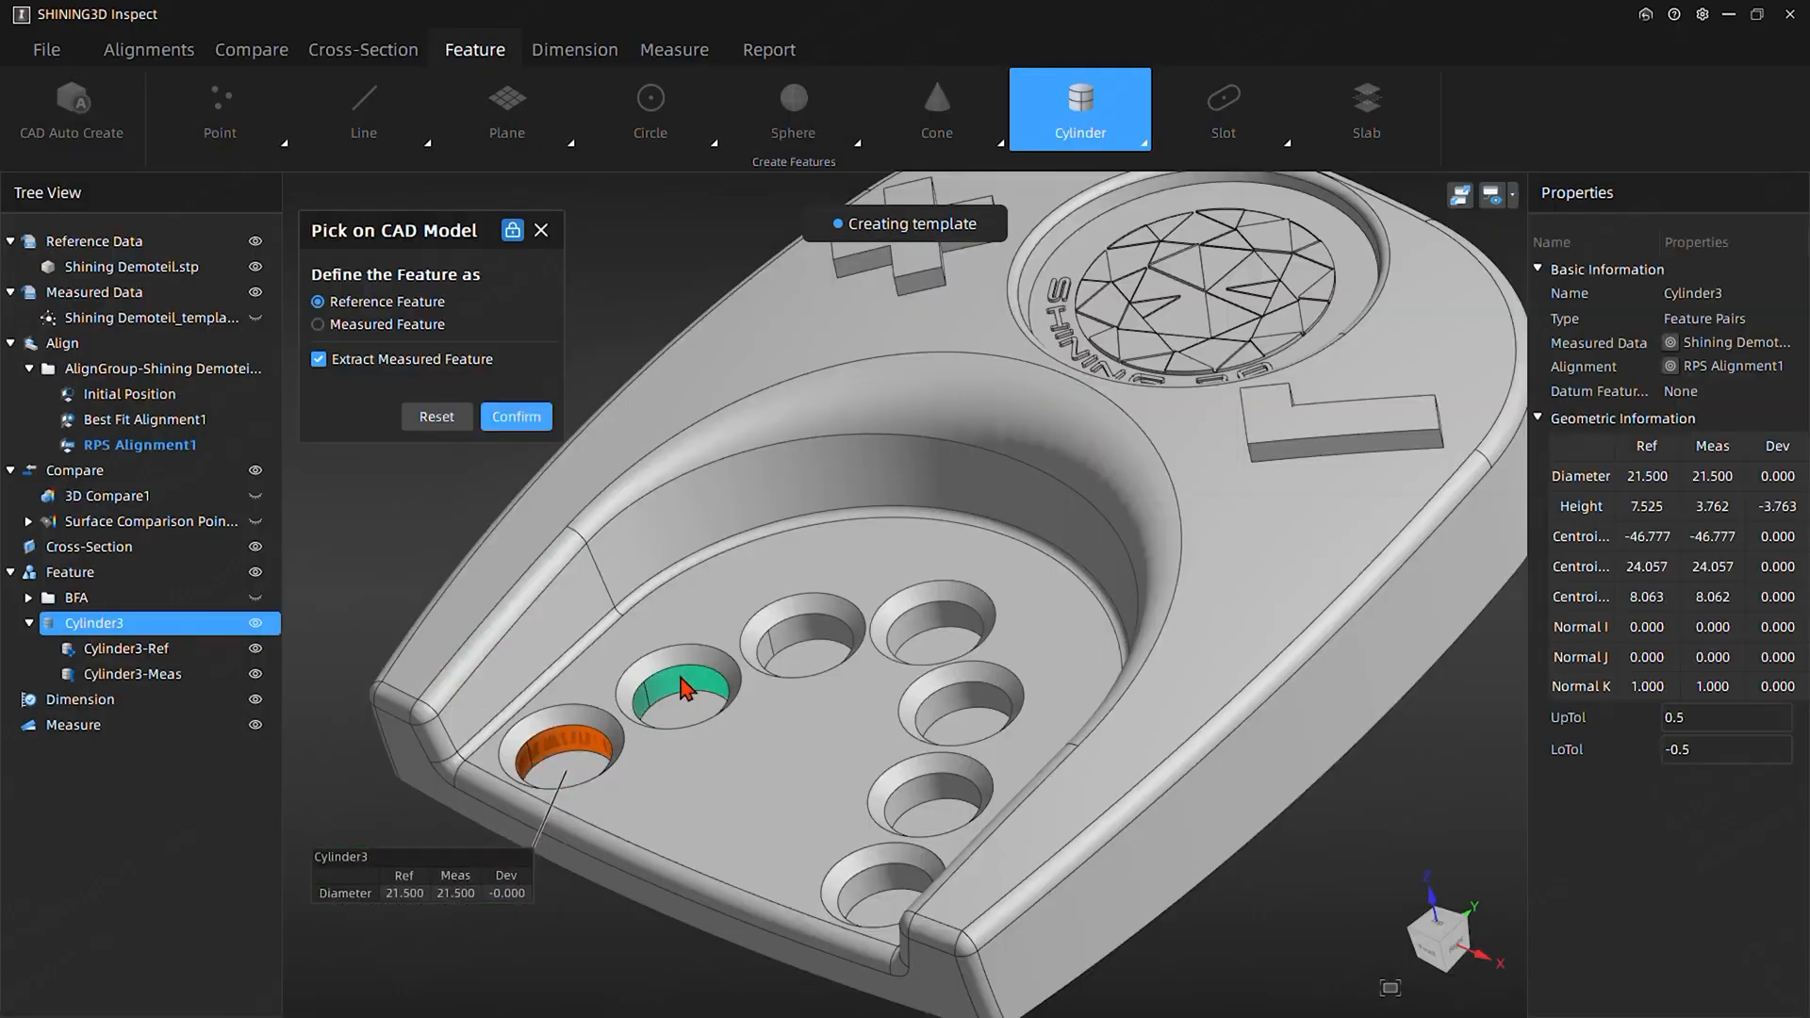
click(517, 415)
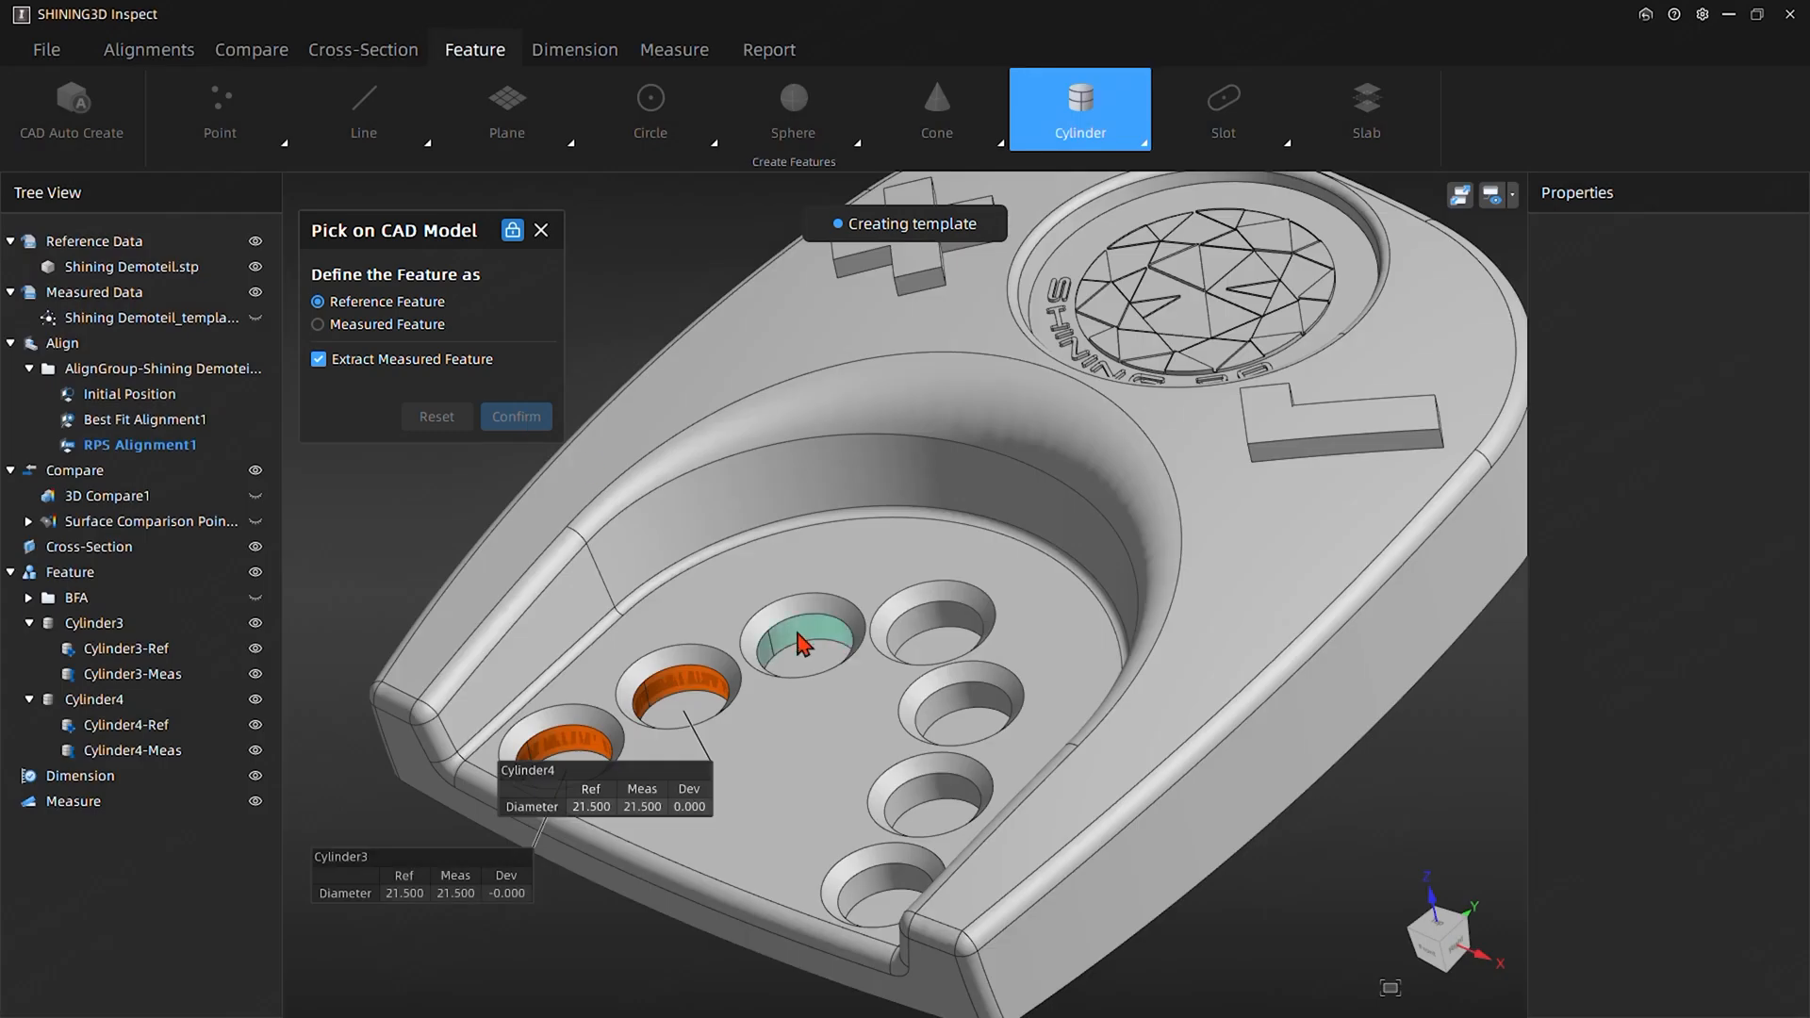
click(803, 639)
click(528, 418)
click(939, 630)
click(523, 417)
Create cylinder features from the inner walls of the remaining three holes down the arc's other side, and finish the cylinder creation
click(971, 697)
click(519, 416)
click(933, 815)
click(517, 416)
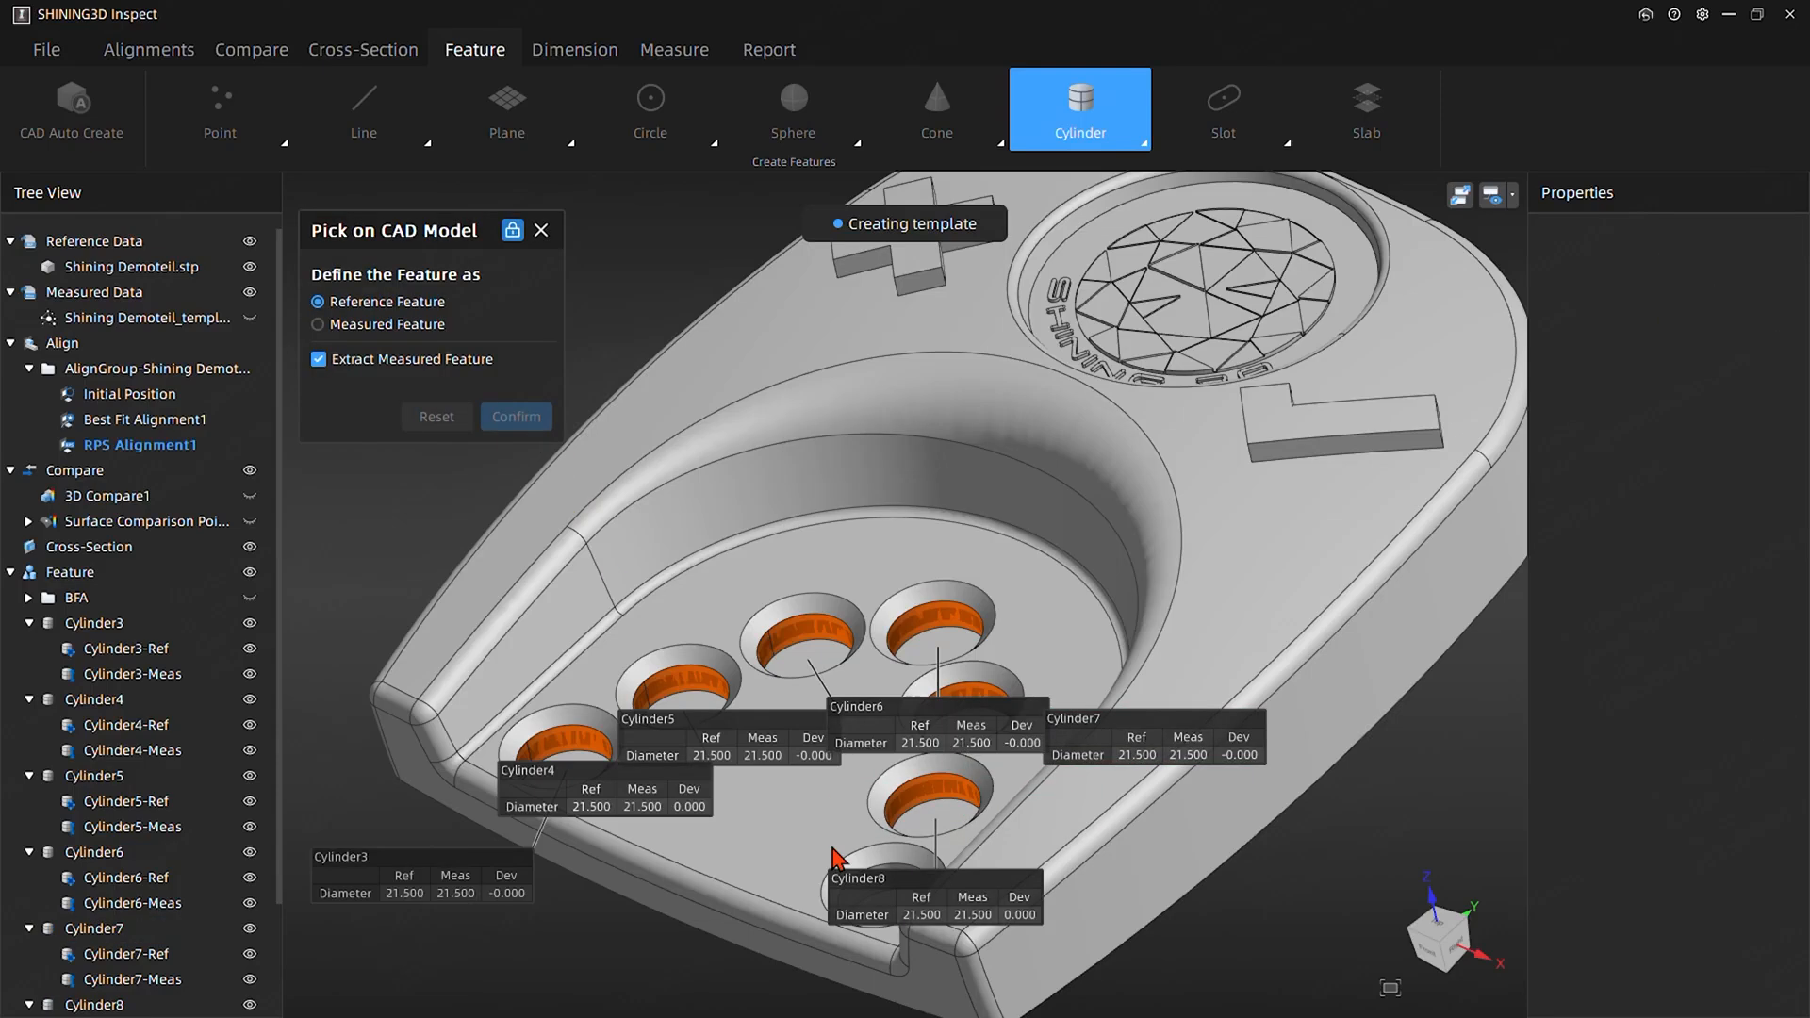
click(881, 896)
click(518, 417)
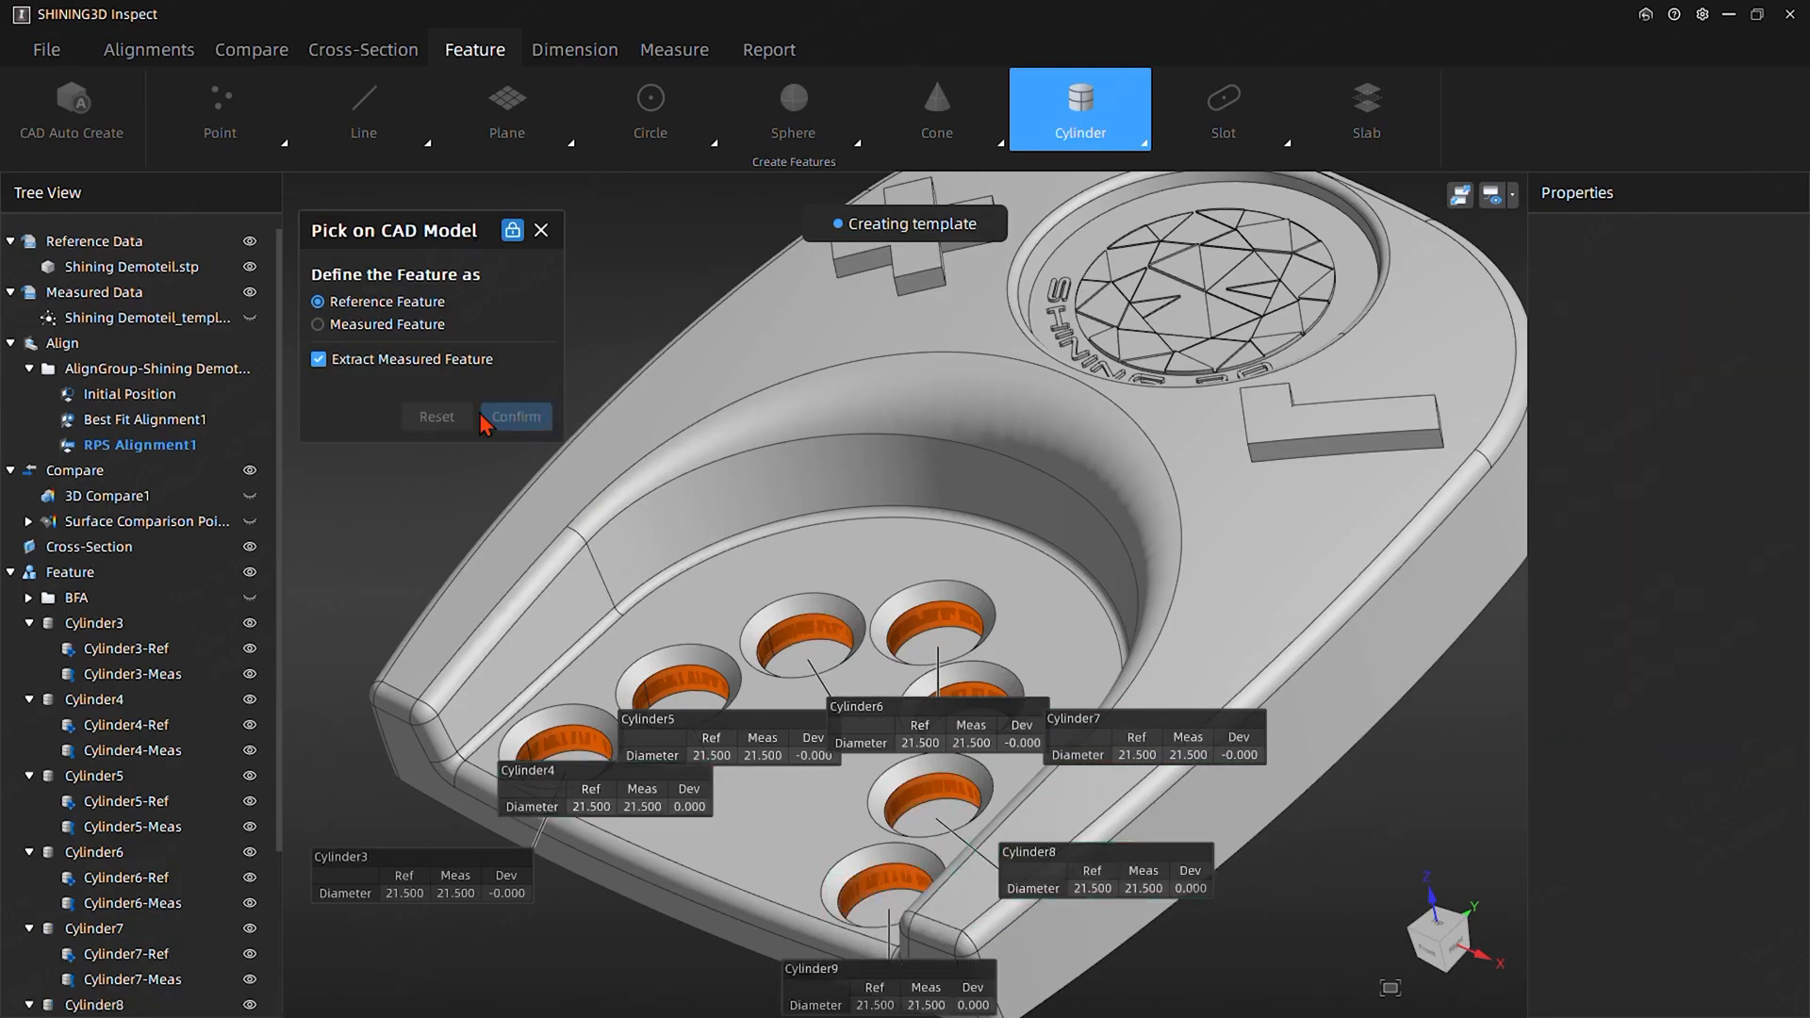
click(540, 230)
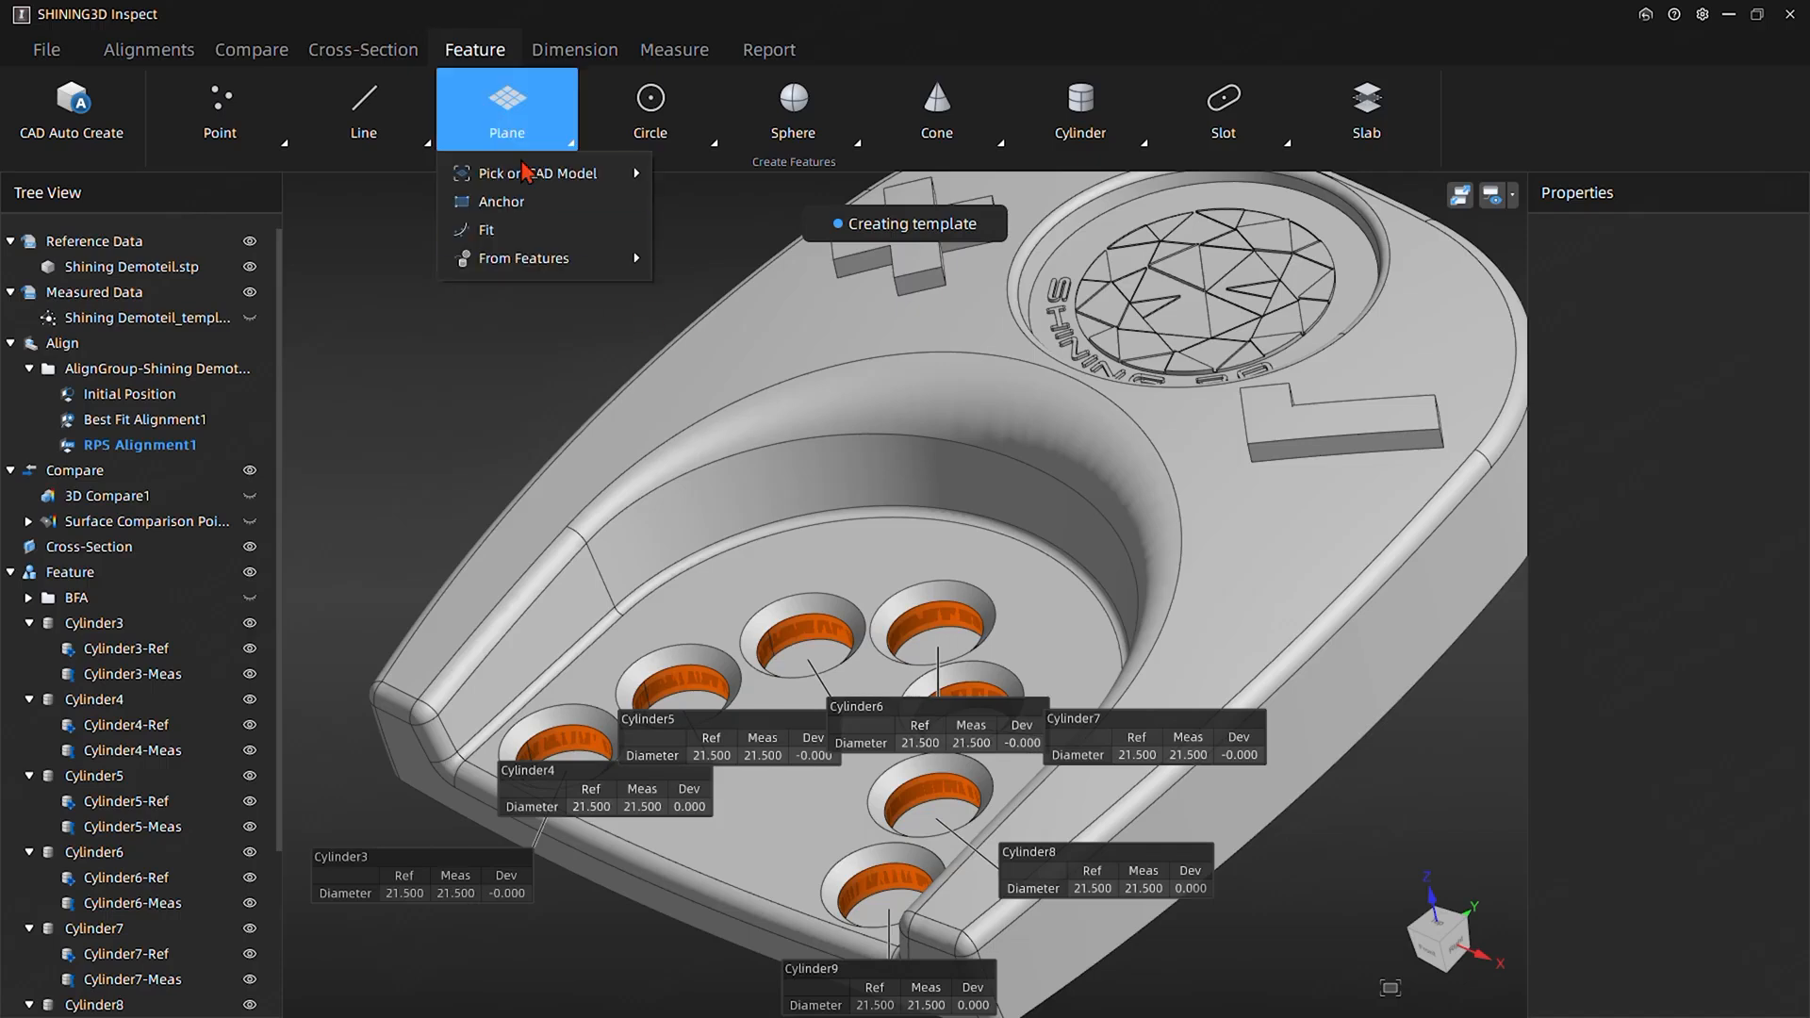
Create a single reference plane with extracted measured feature from the flat recess floor of the CAD model
mouse_move(523, 179)
click(735, 177)
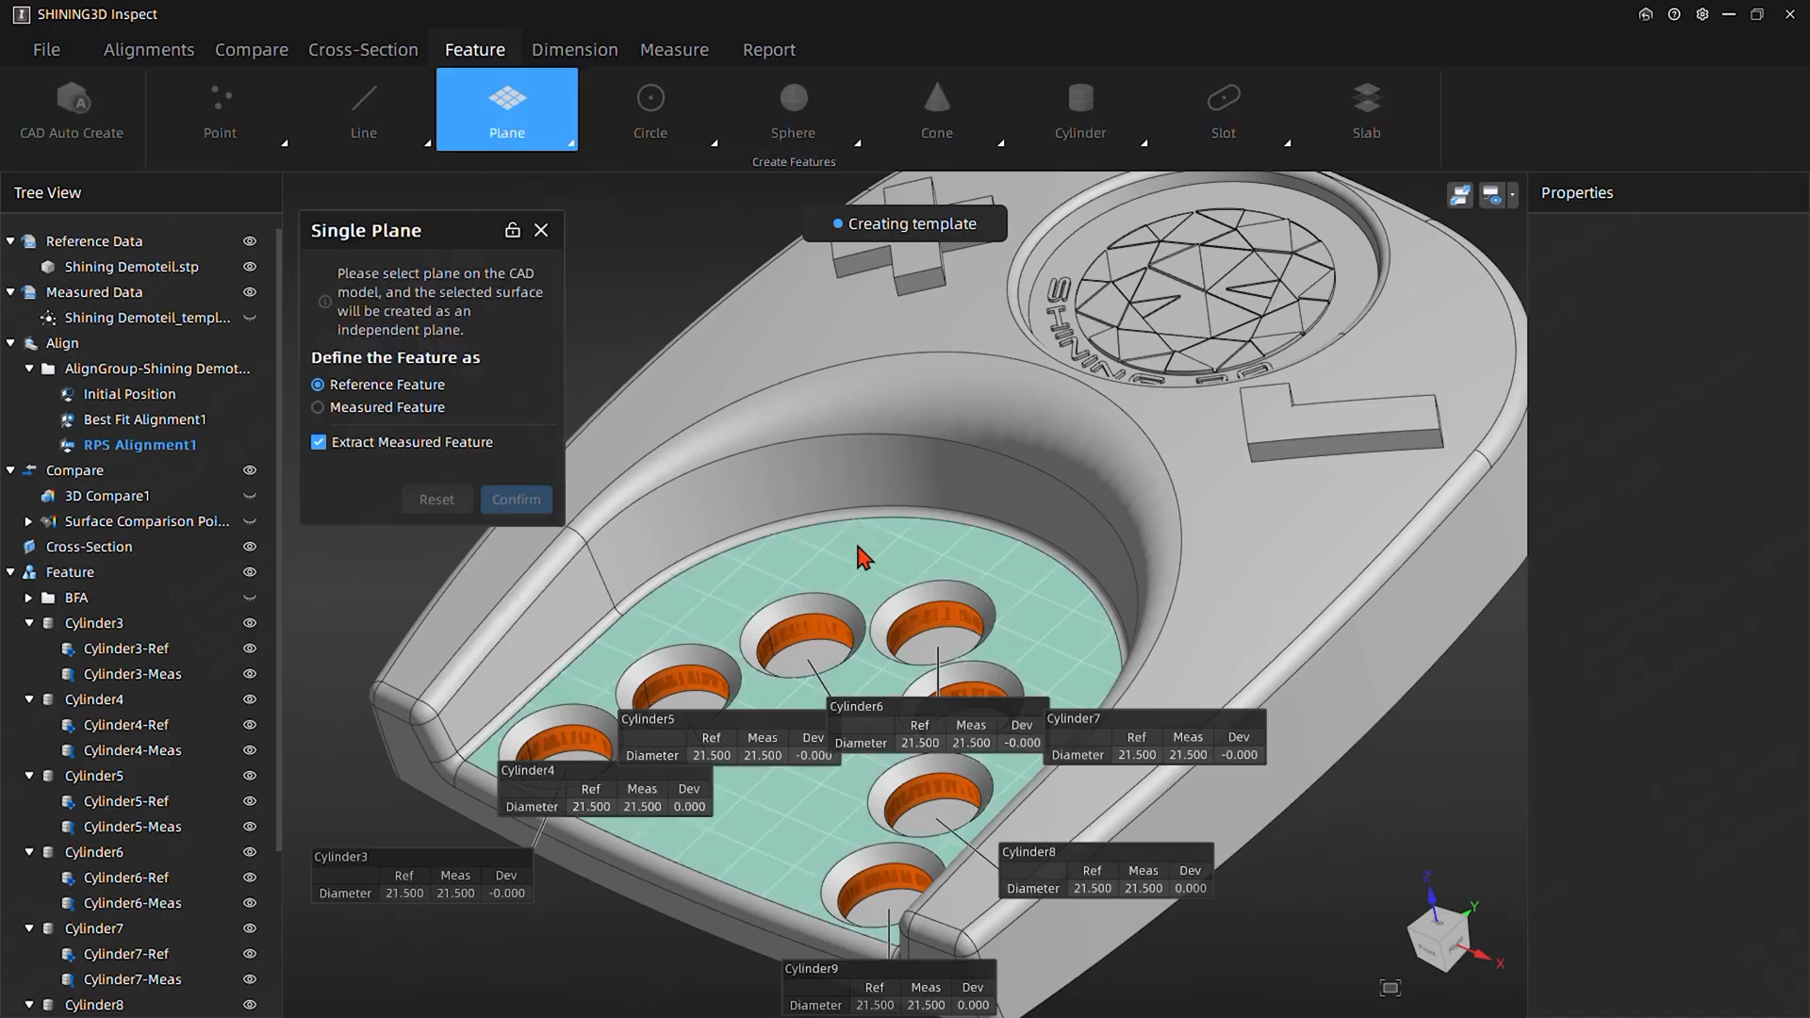
click(509, 500)
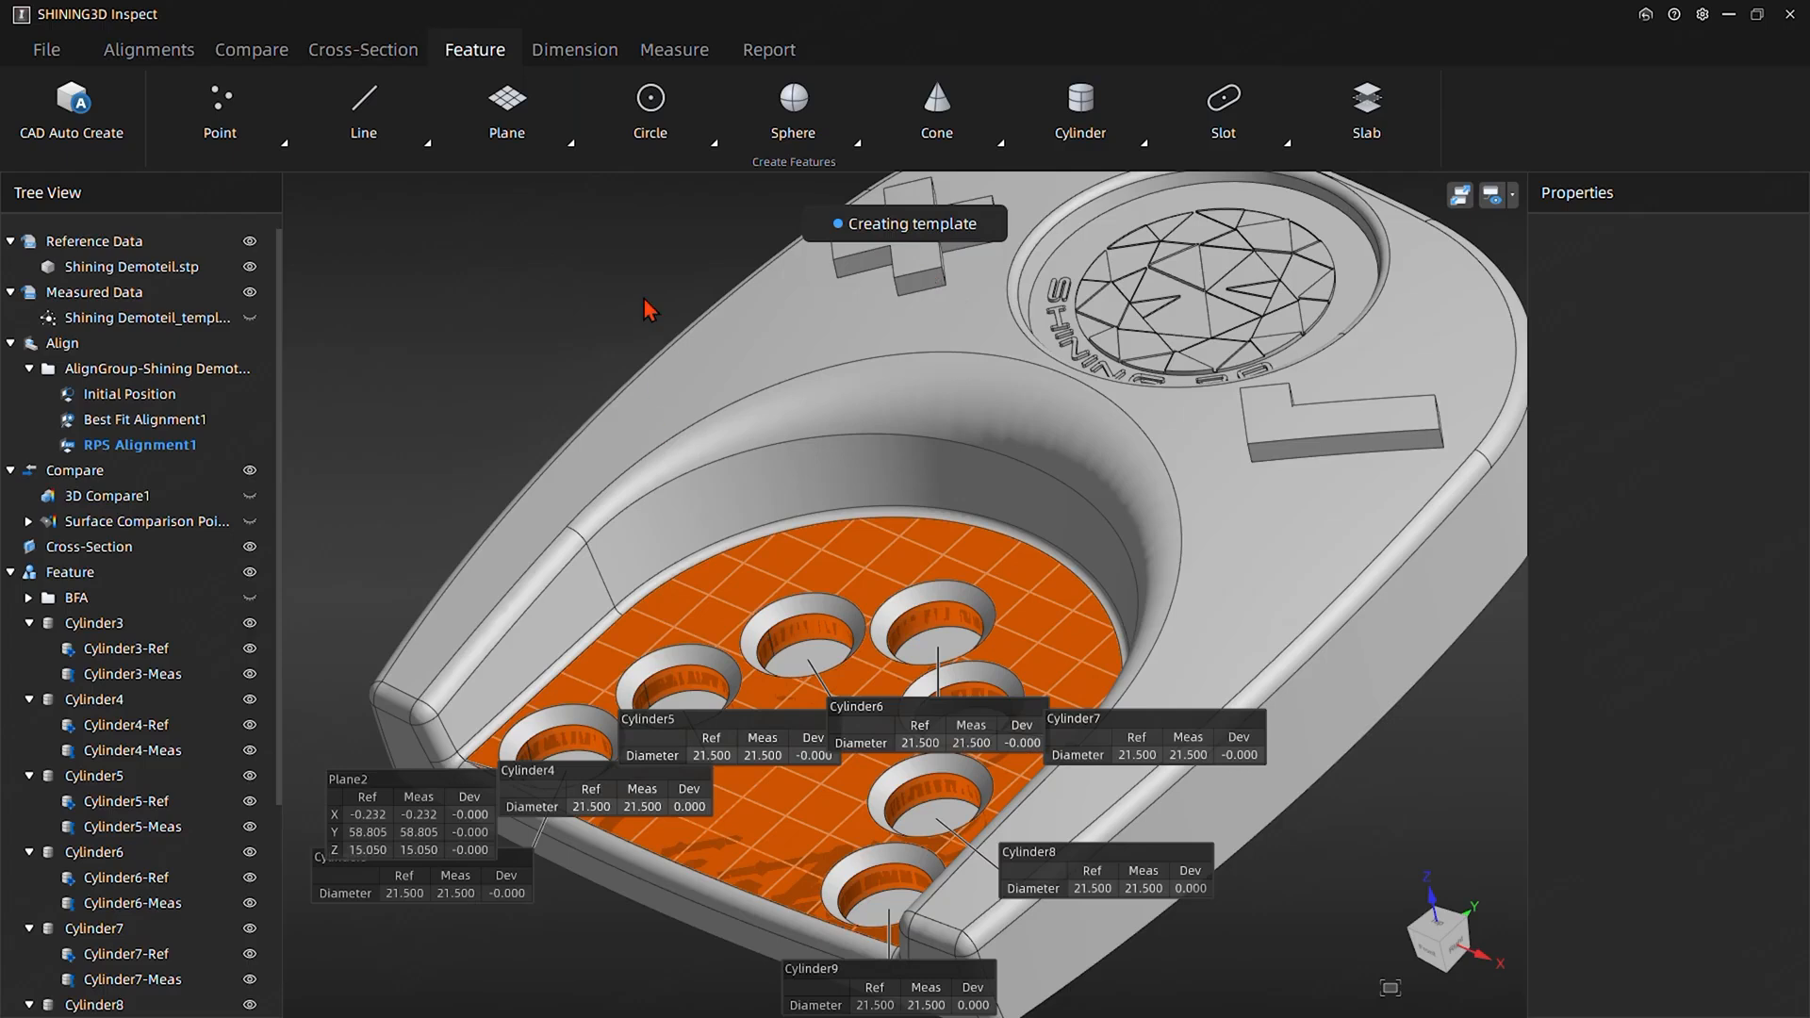
Create a circle from the intersection of Cylinder3 and Plane2, keeping the dialog locked open and moving the plane's label off the part
click(649, 113)
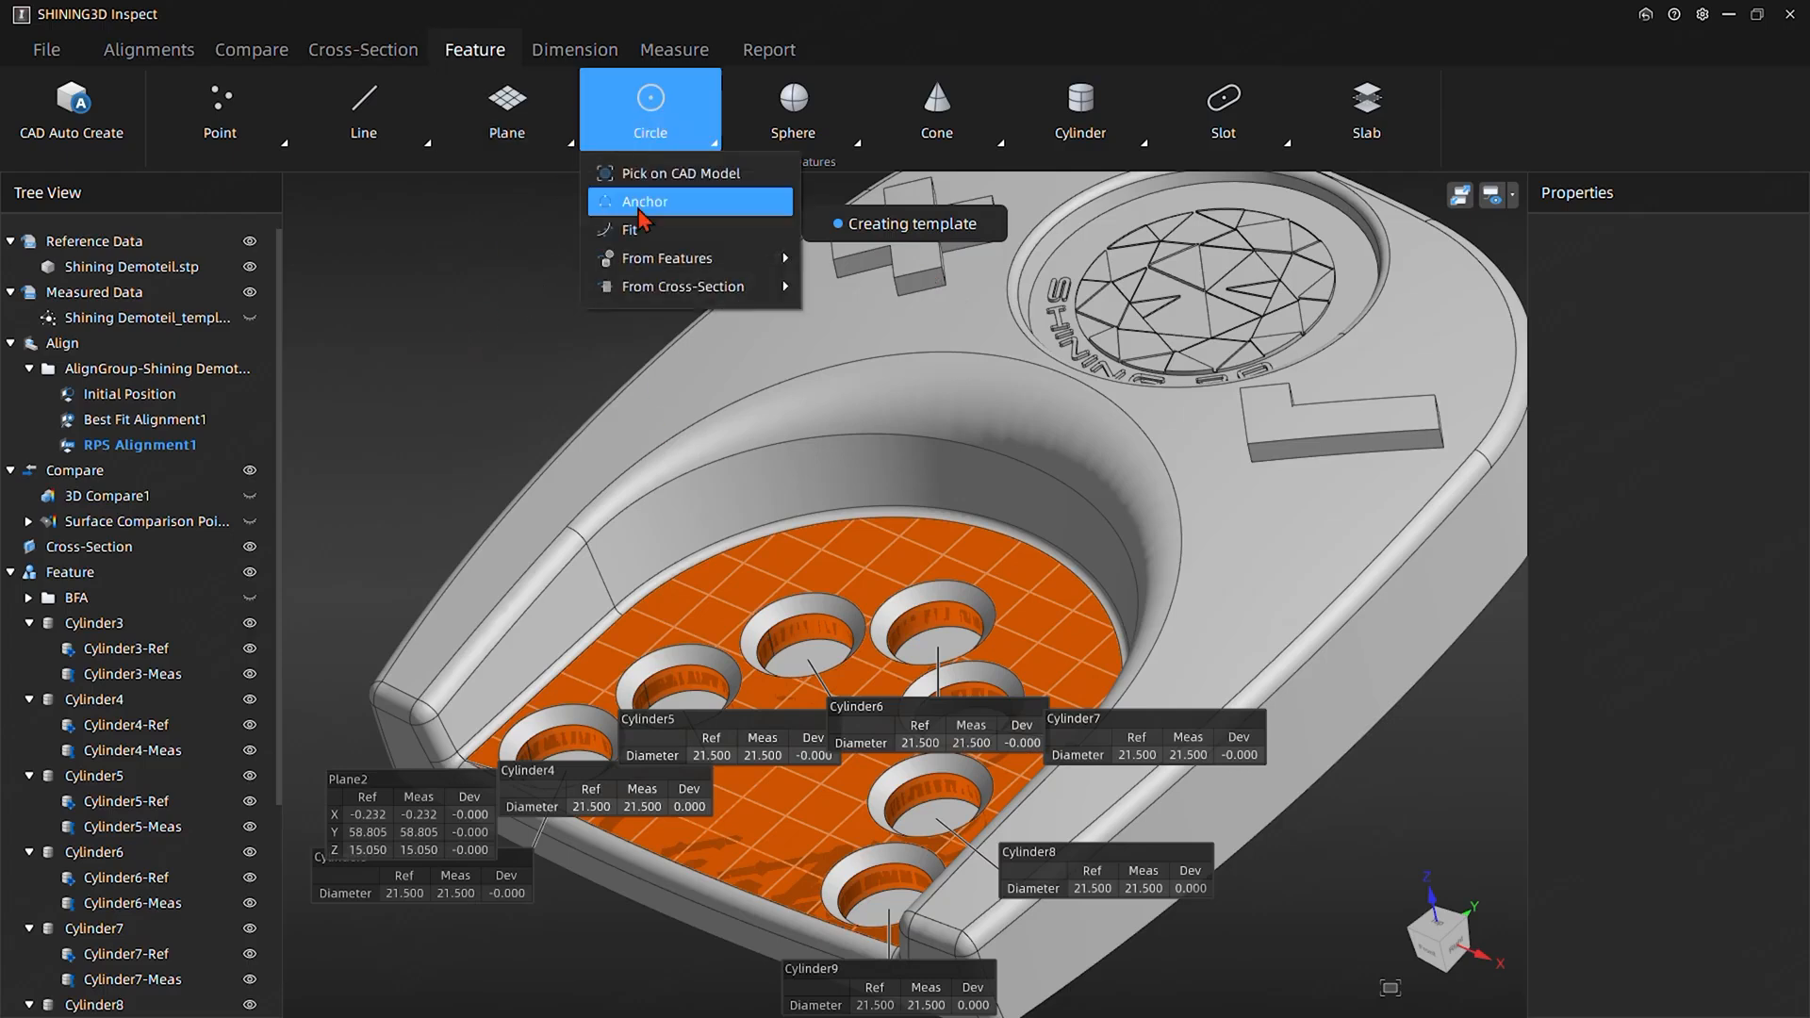
mouse_move(671, 264)
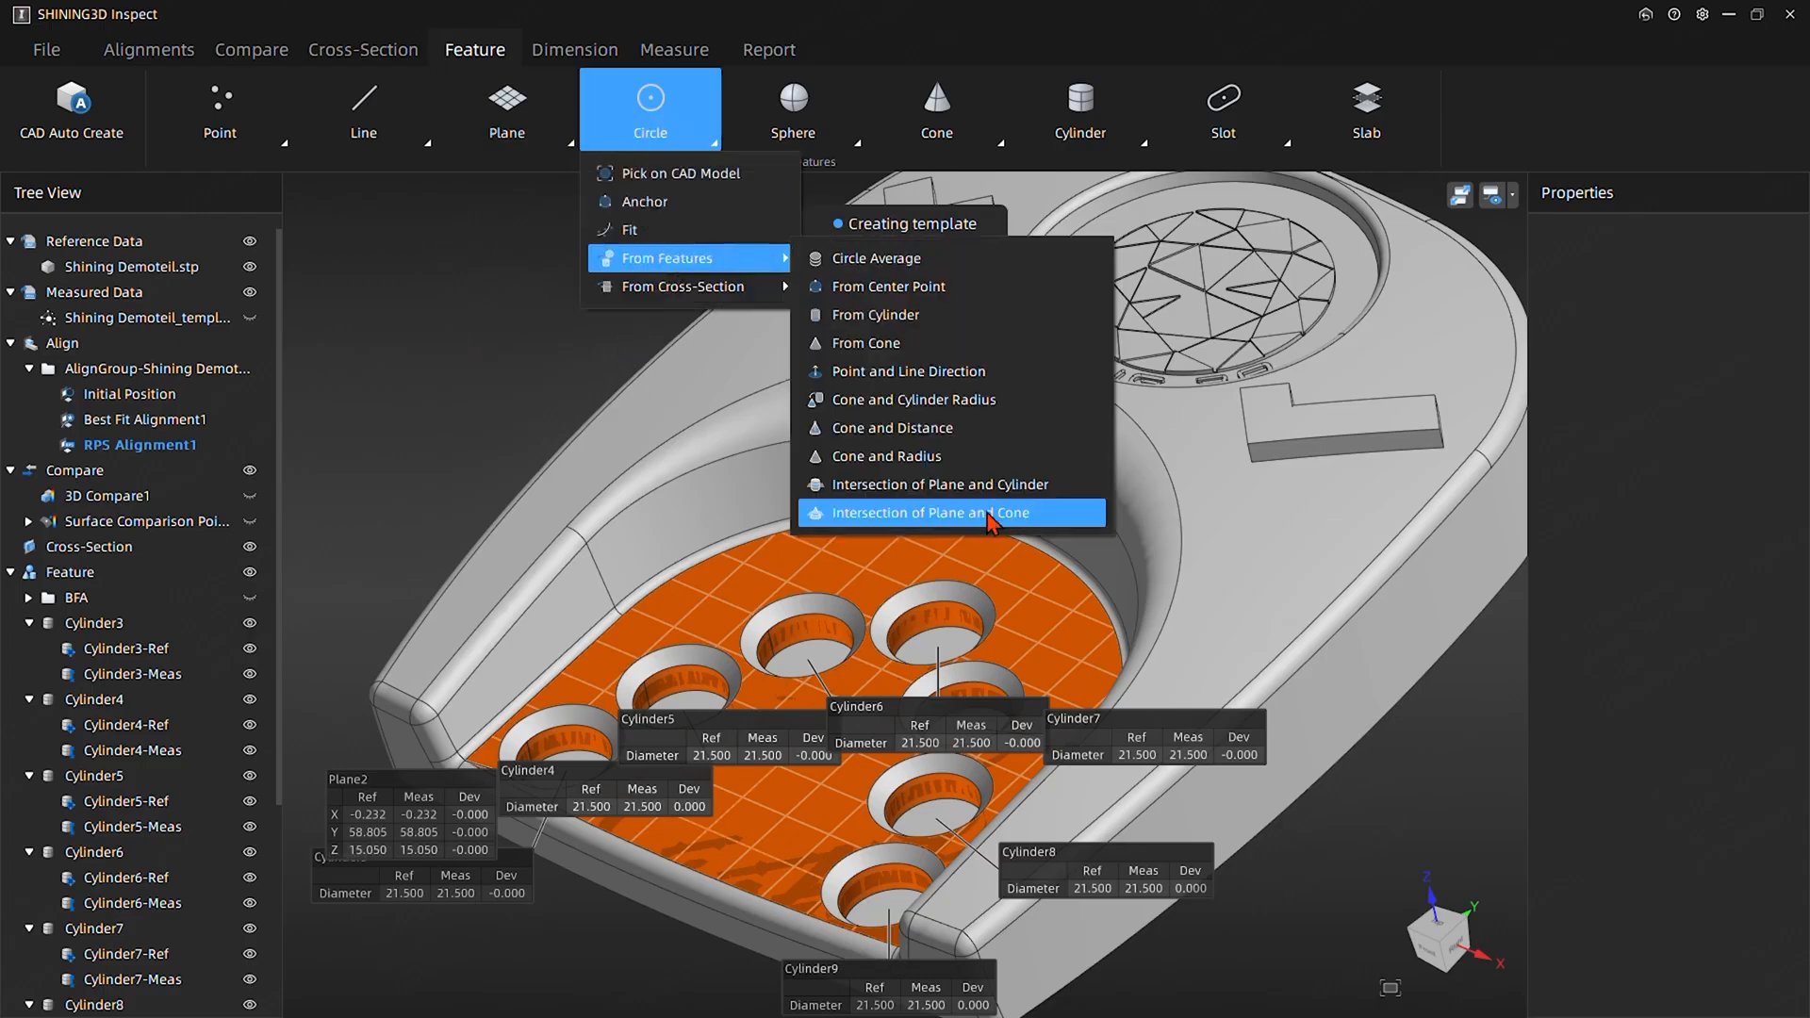
click(931, 487)
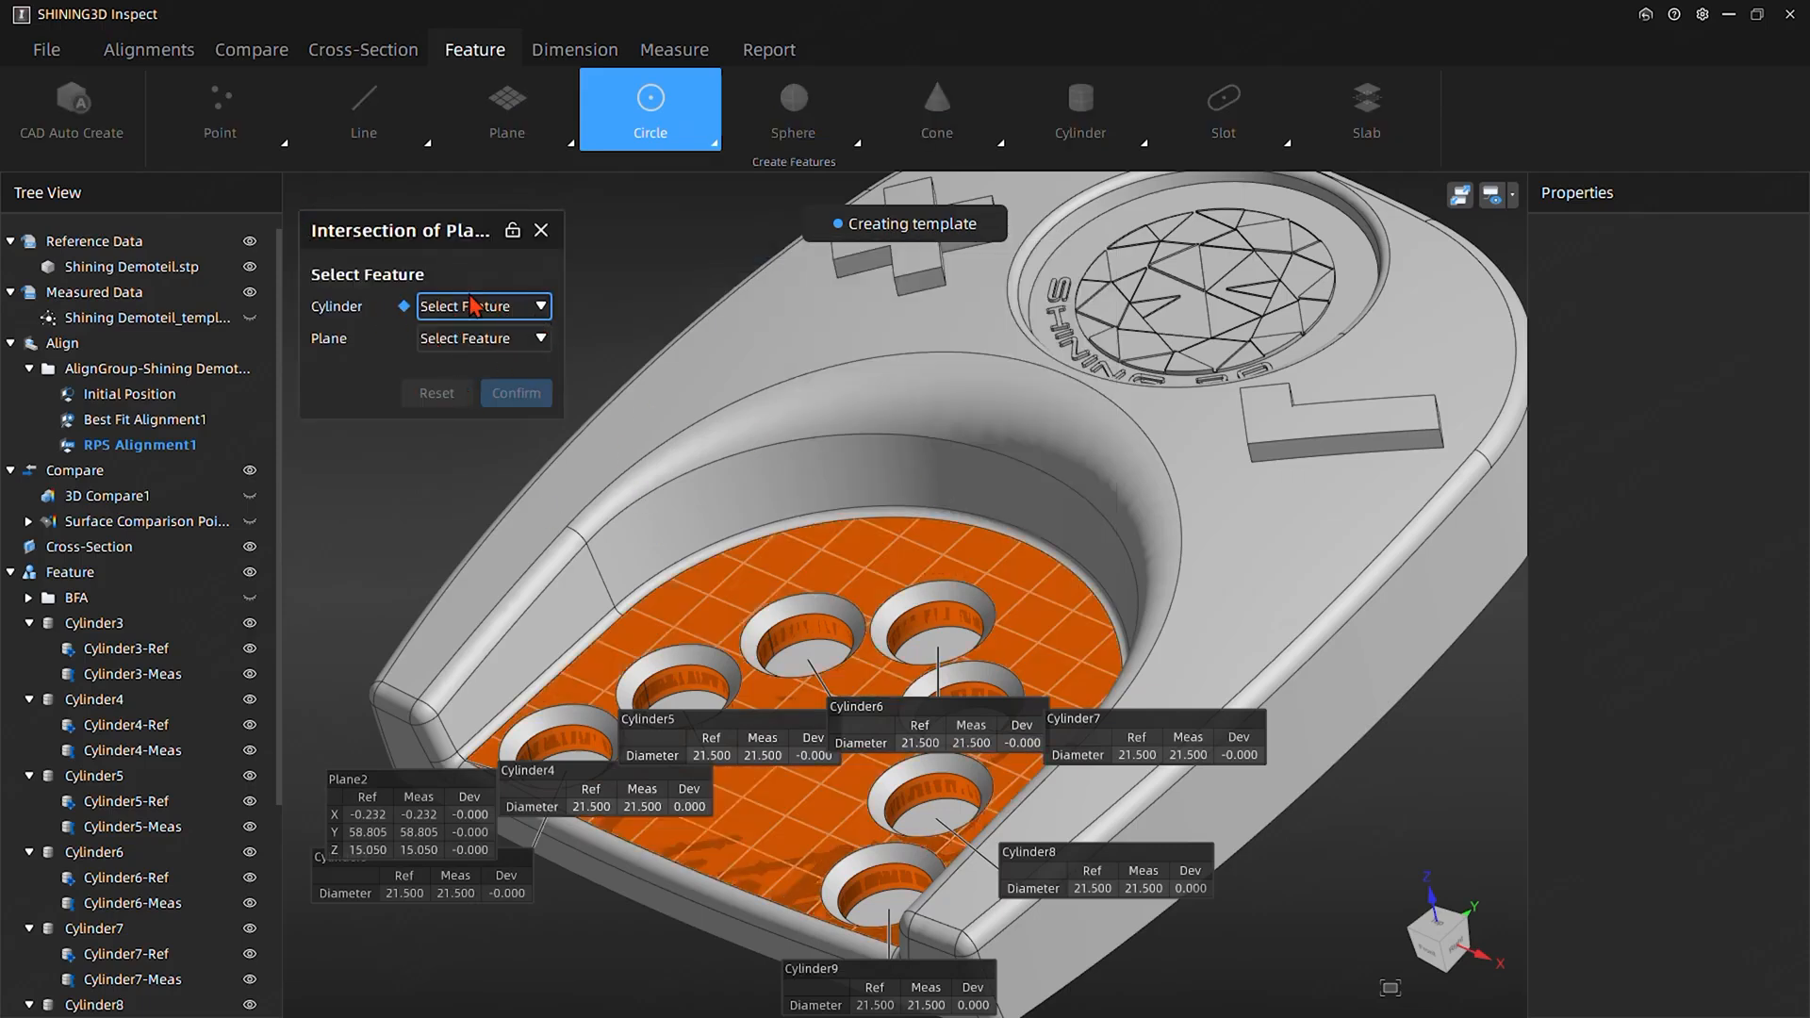
click(512, 231)
click(459, 319)
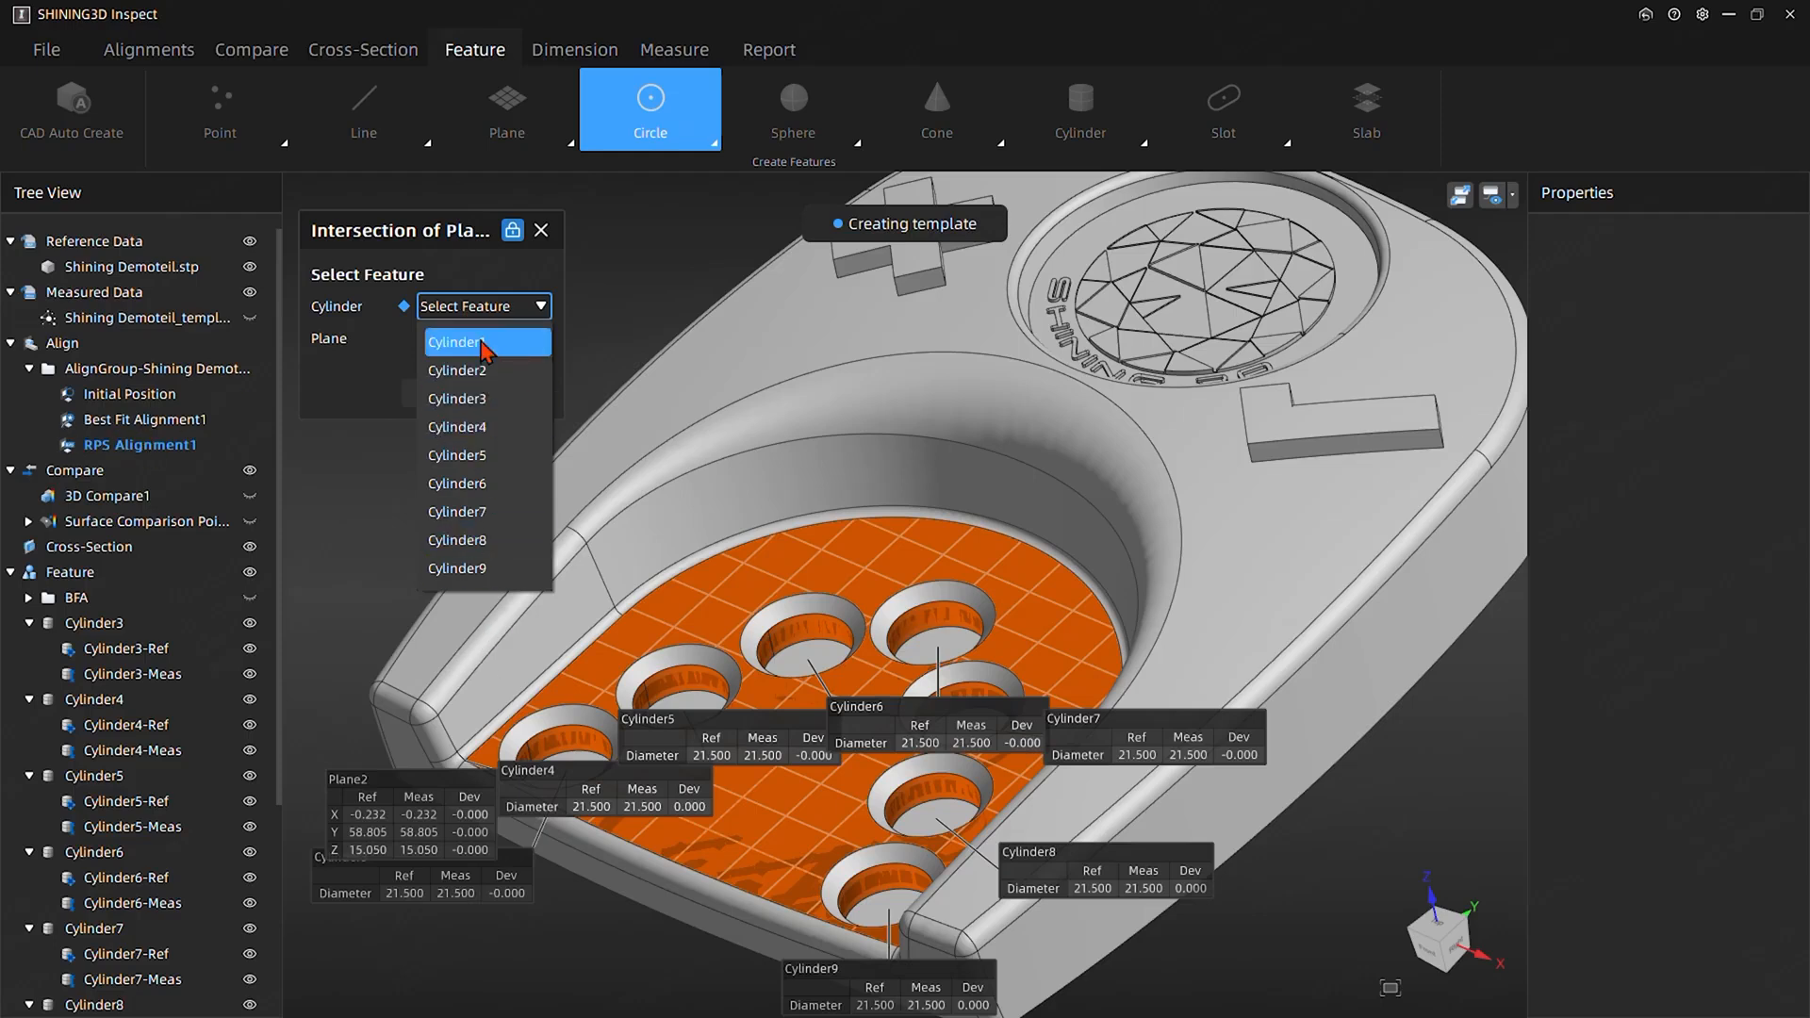
click(433, 786)
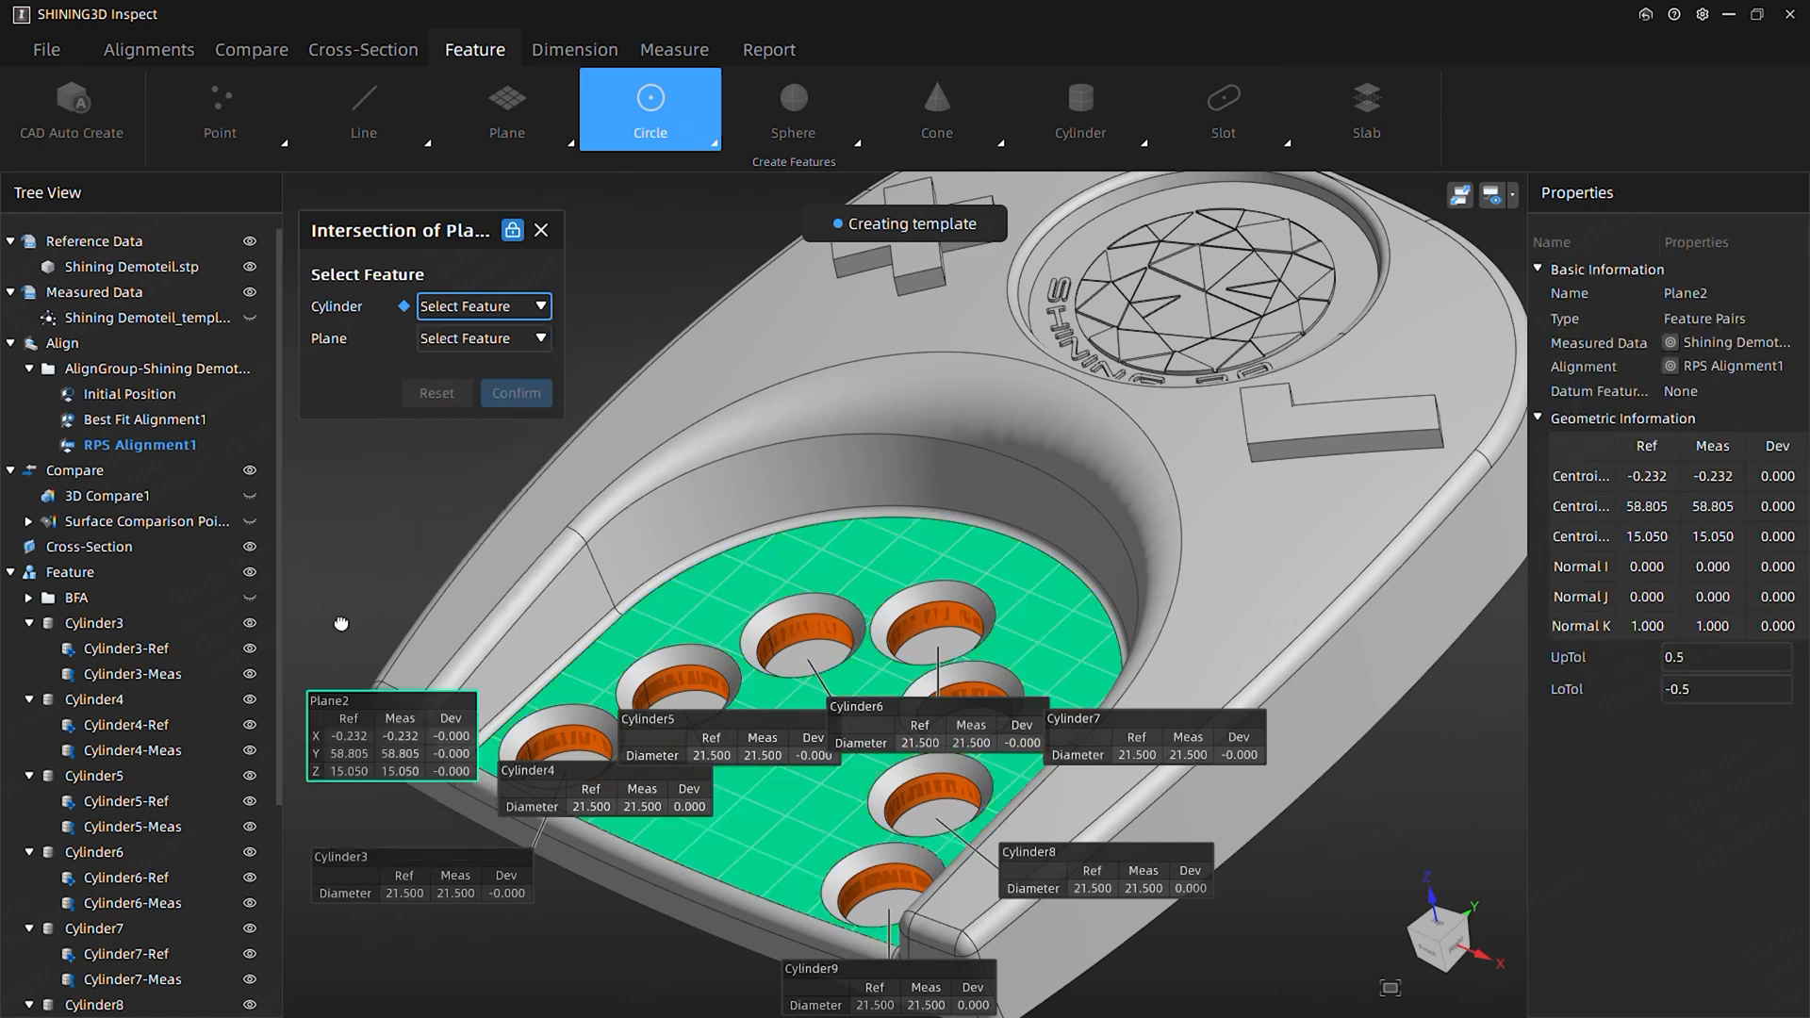
click(443, 307)
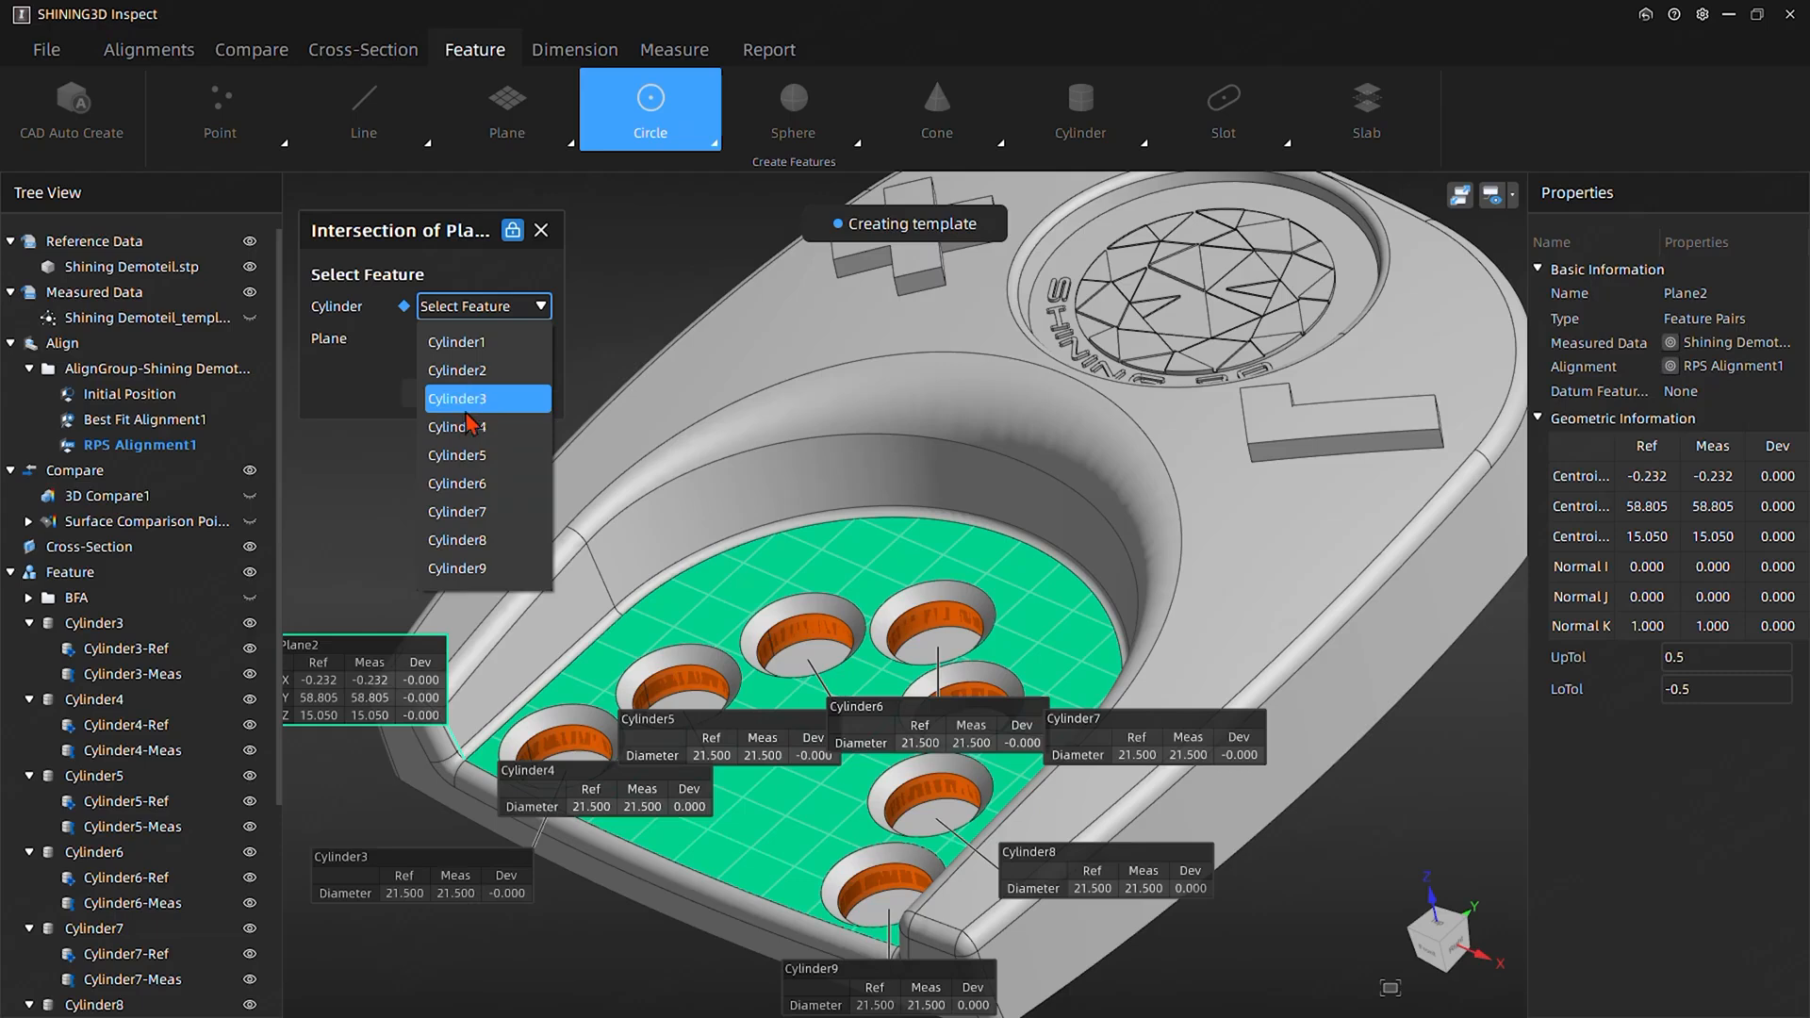
click(468, 394)
click(476, 338)
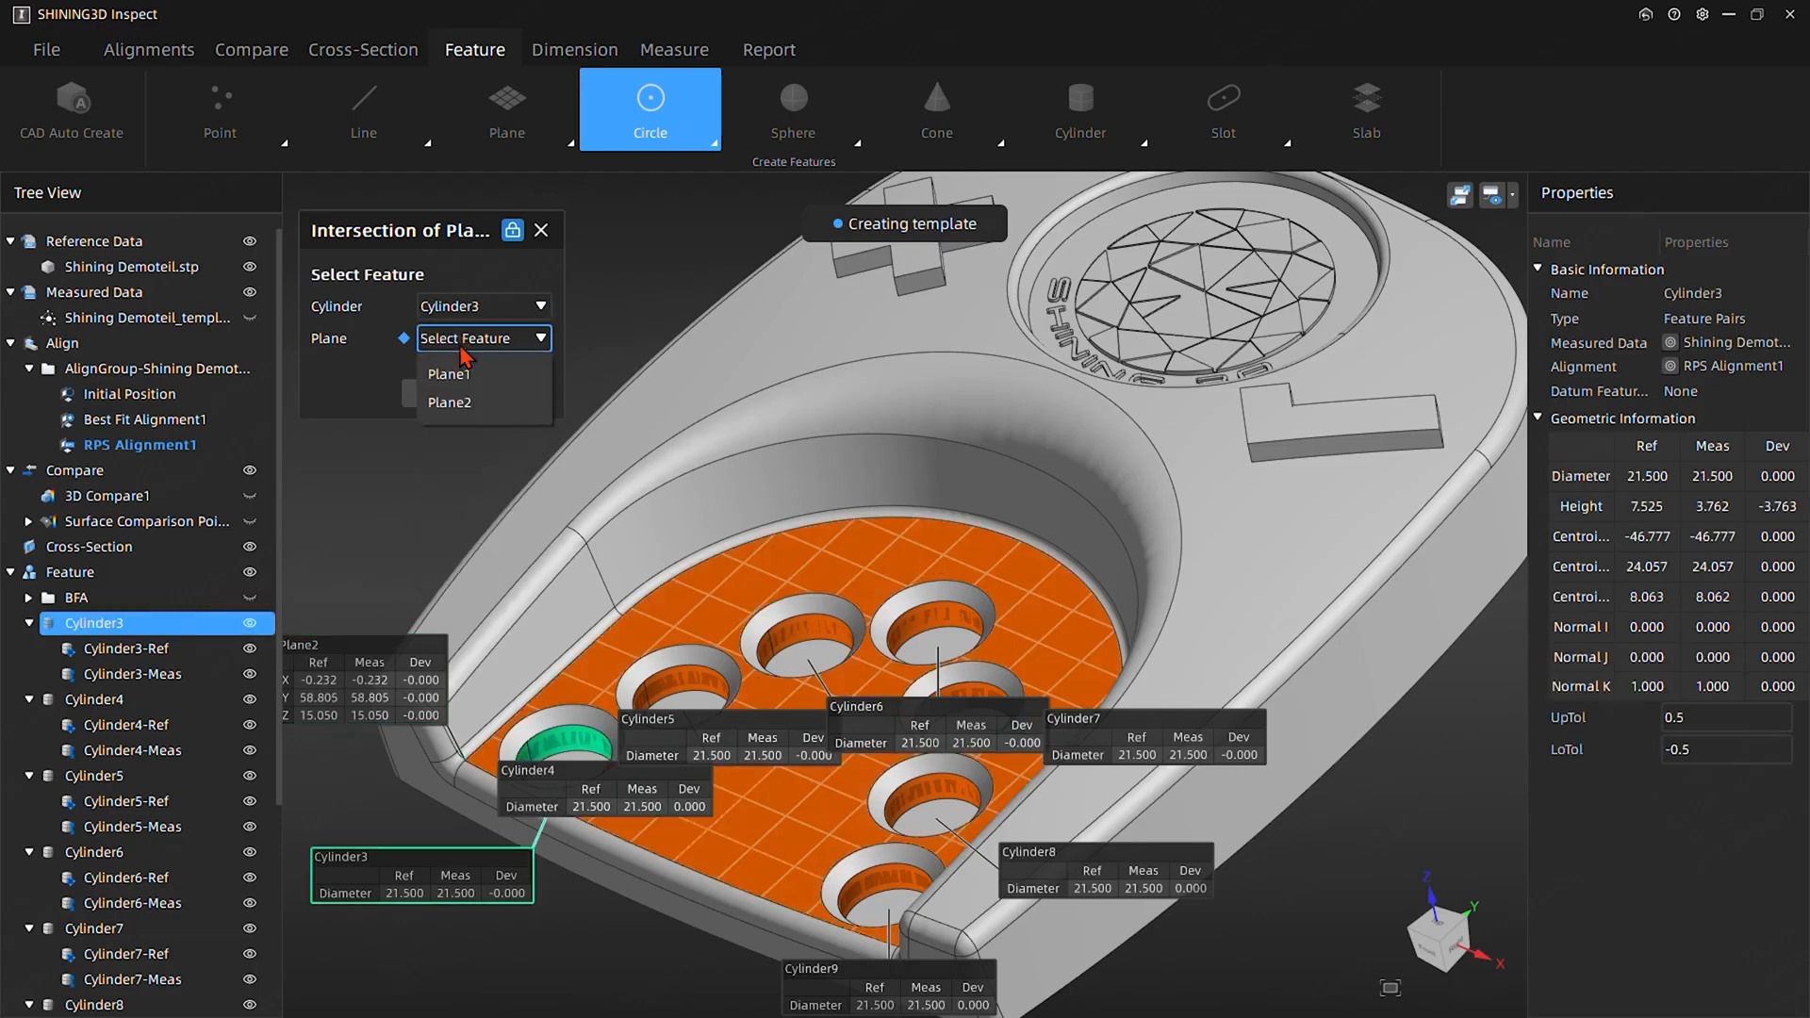
click(459, 411)
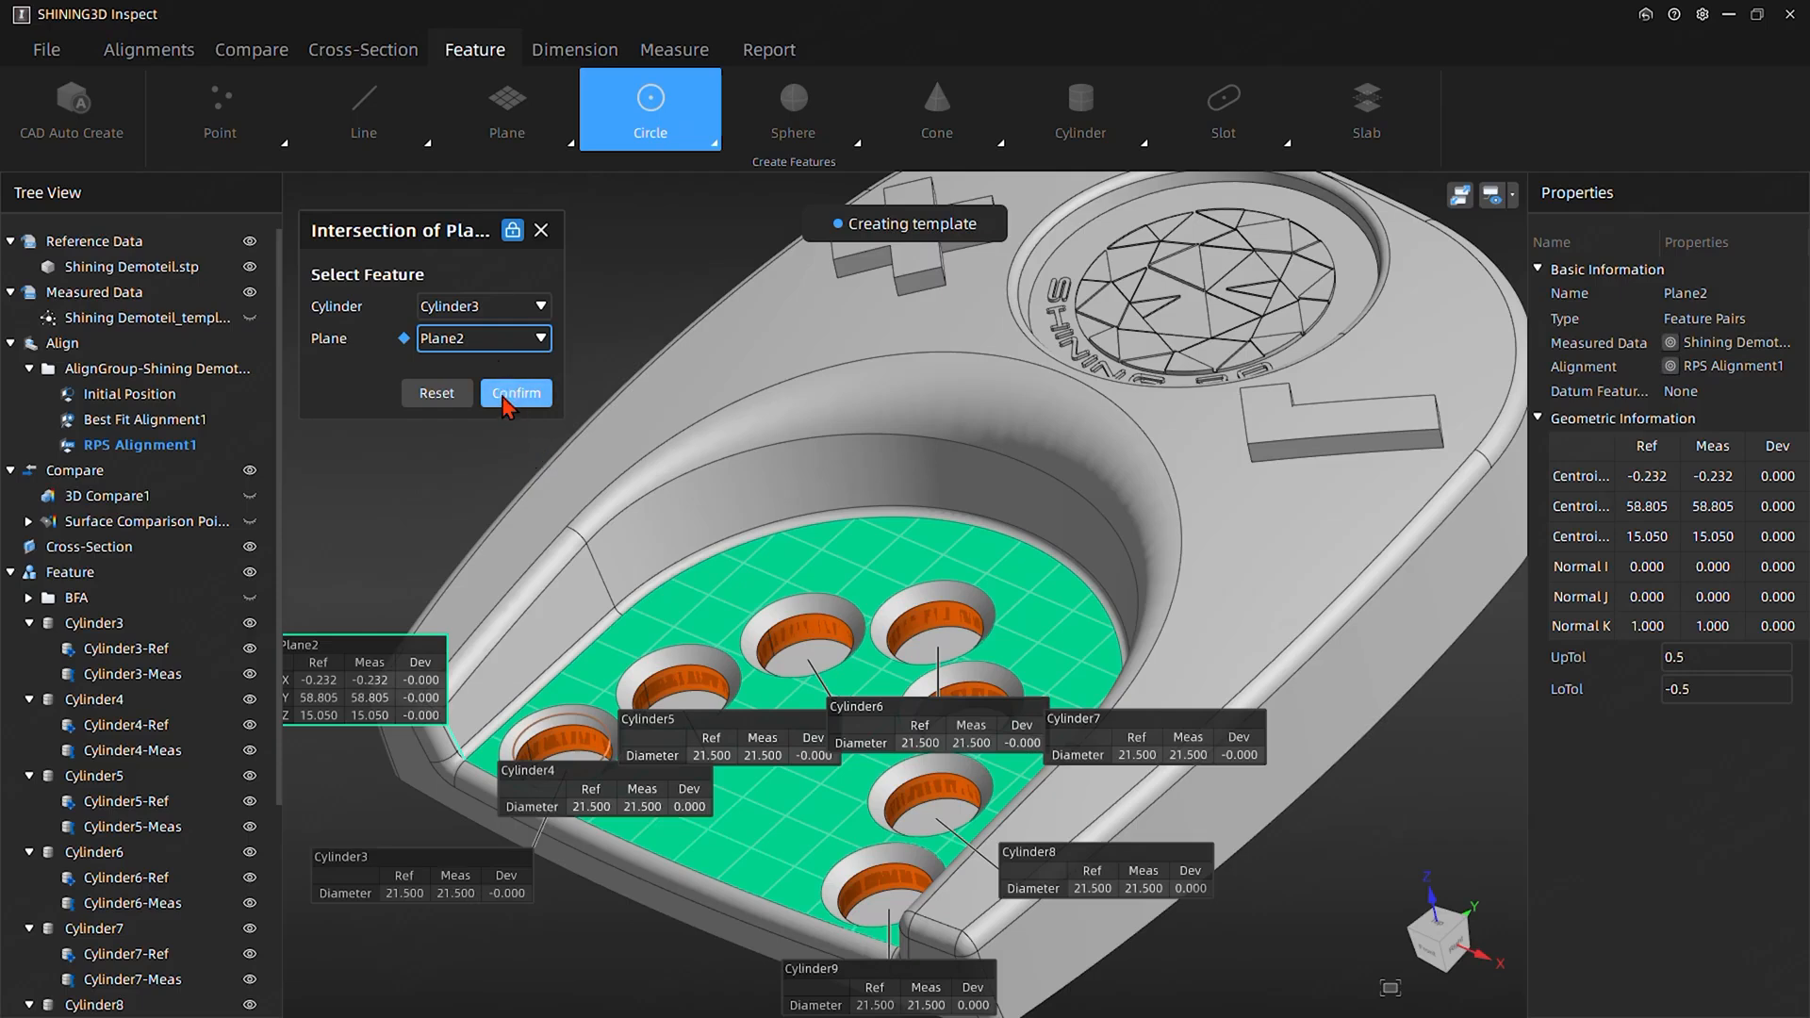
click(509, 396)
Create intersection circles of Plane2 with Cylinder4 and with Cylinder5
click(469, 314)
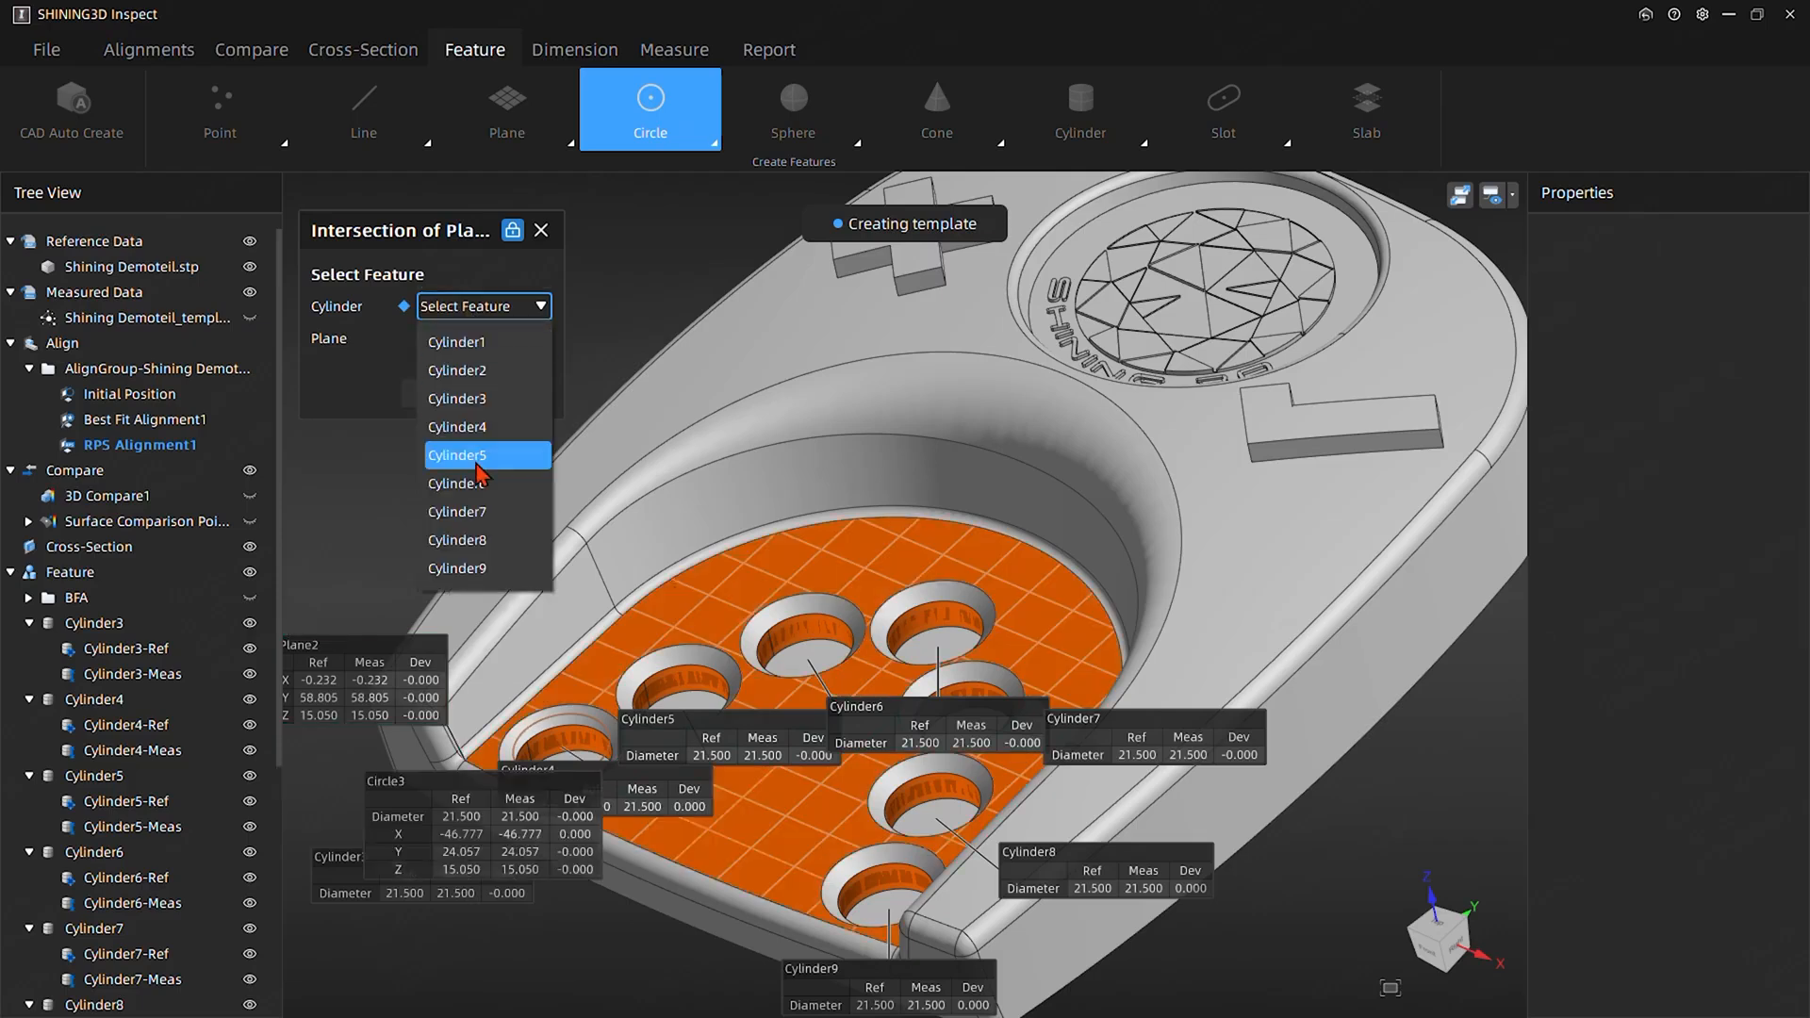
click(474, 438)
click(443, 342)
click(451, 397)
click(517, 393)
click(481, 307)
click(457, 456)
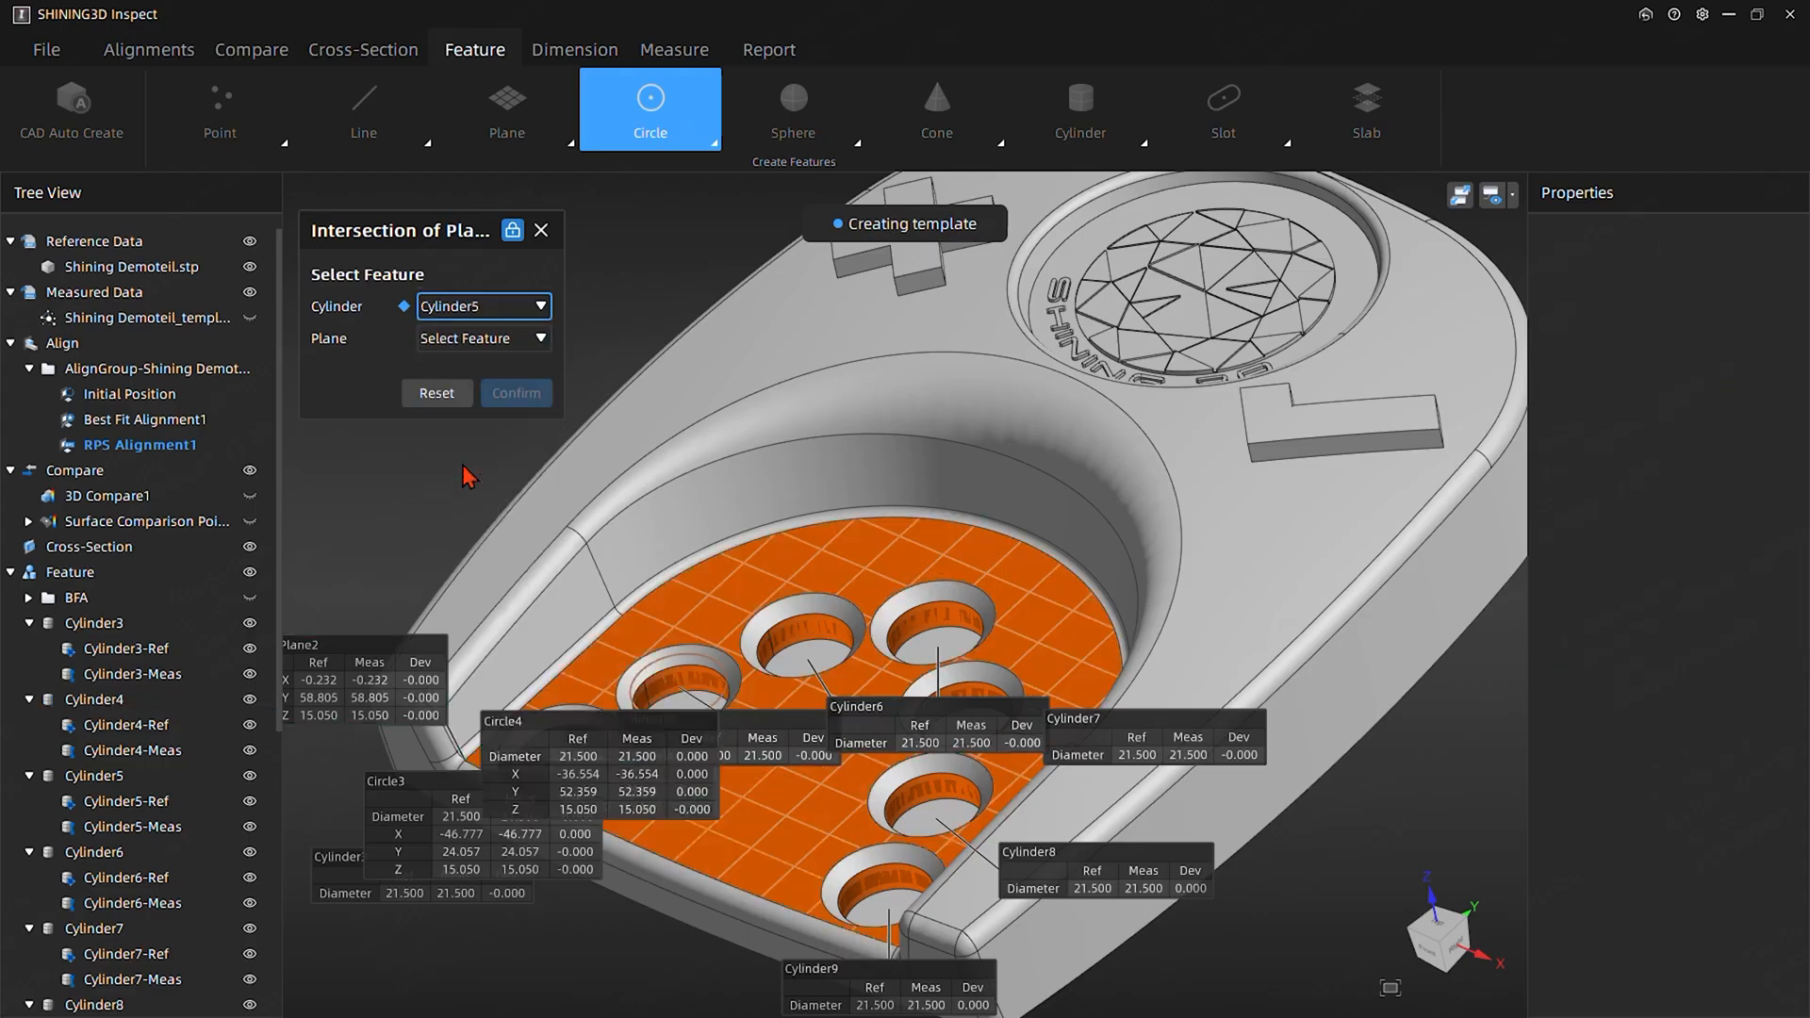
click(480, 339)
click(451, 397)
click(517, 393)
Create intersection circles of Plane2 with Cylinder6 and with Cylinder7
click(480, 307)
click(457, 483)
click(481, 338)
click(450, 397)
click(516, 393)
click(480, 307)
click(457, 512)
click(481, 338)
click(450, 397)
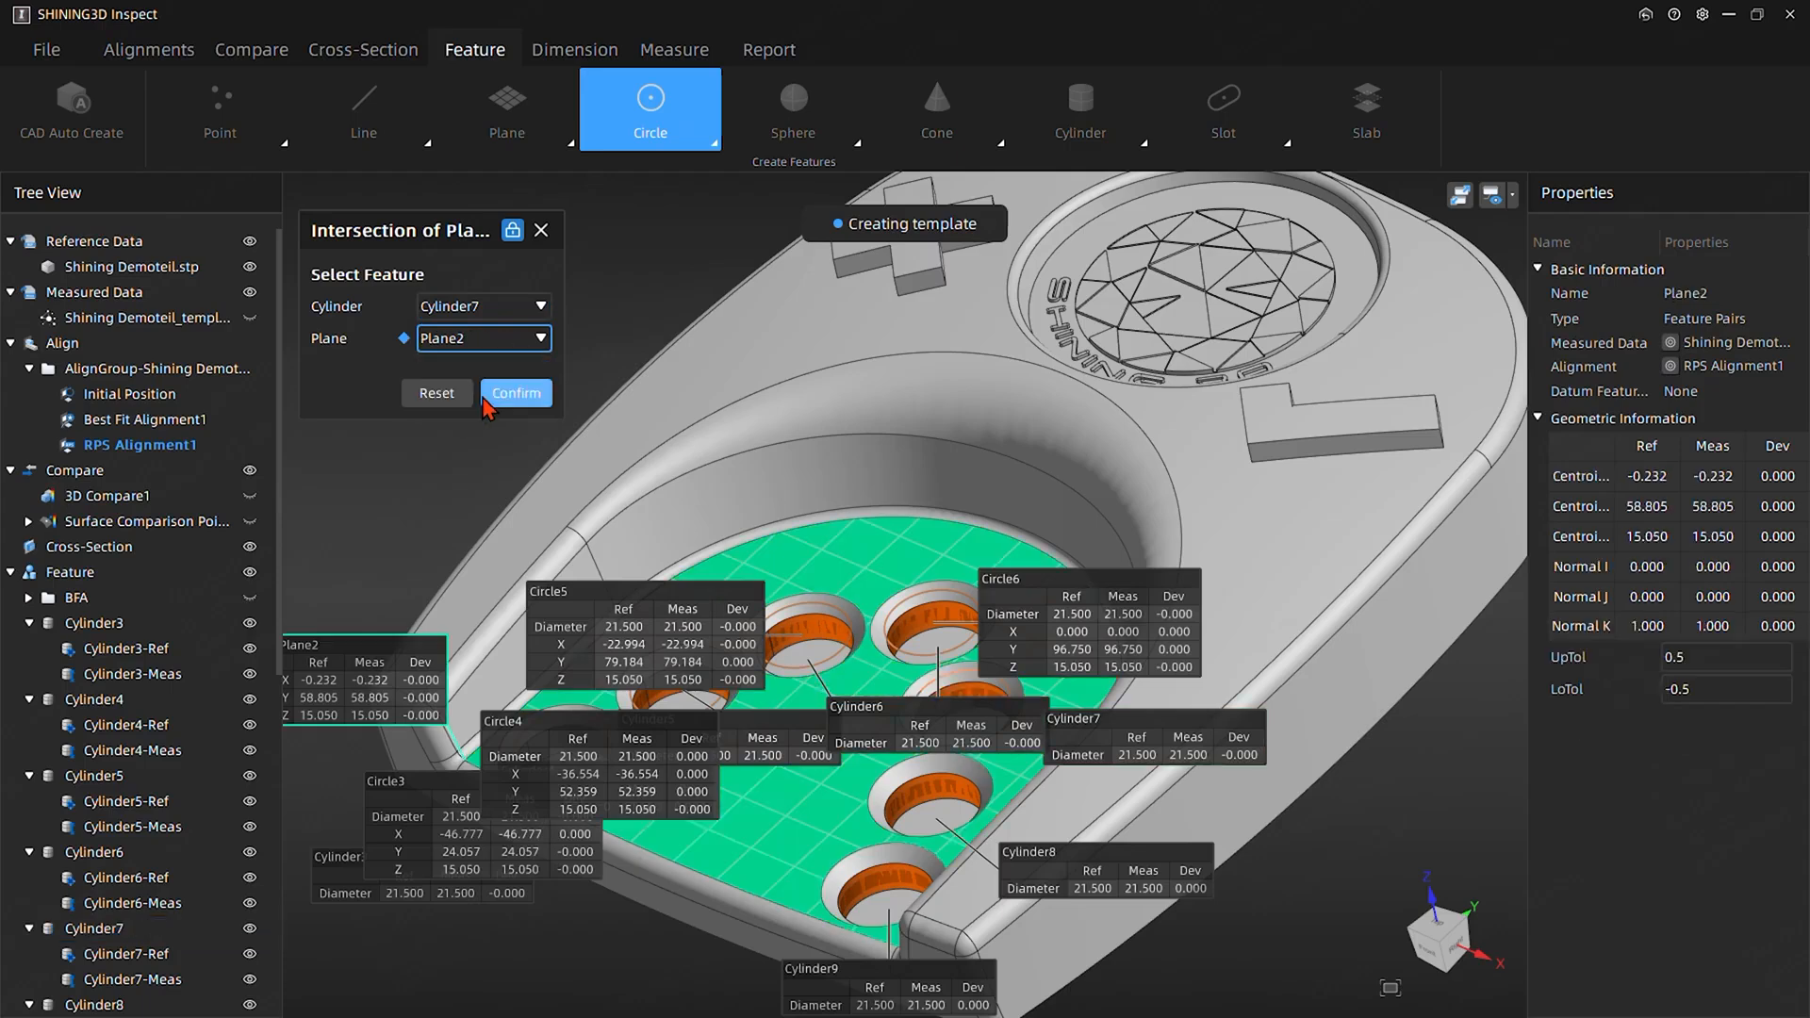
click(517, 393)
Create intersection circles of Plane2 with Cylinder8 and with Cylinder9, and finish the circle creation
click(480, 307)
click(457, 540)
click(481, 339)
click(451, 397)
click(517, 393)
click(481, 307)
click(457, 569)
click(481, 339)
click(450, 397)
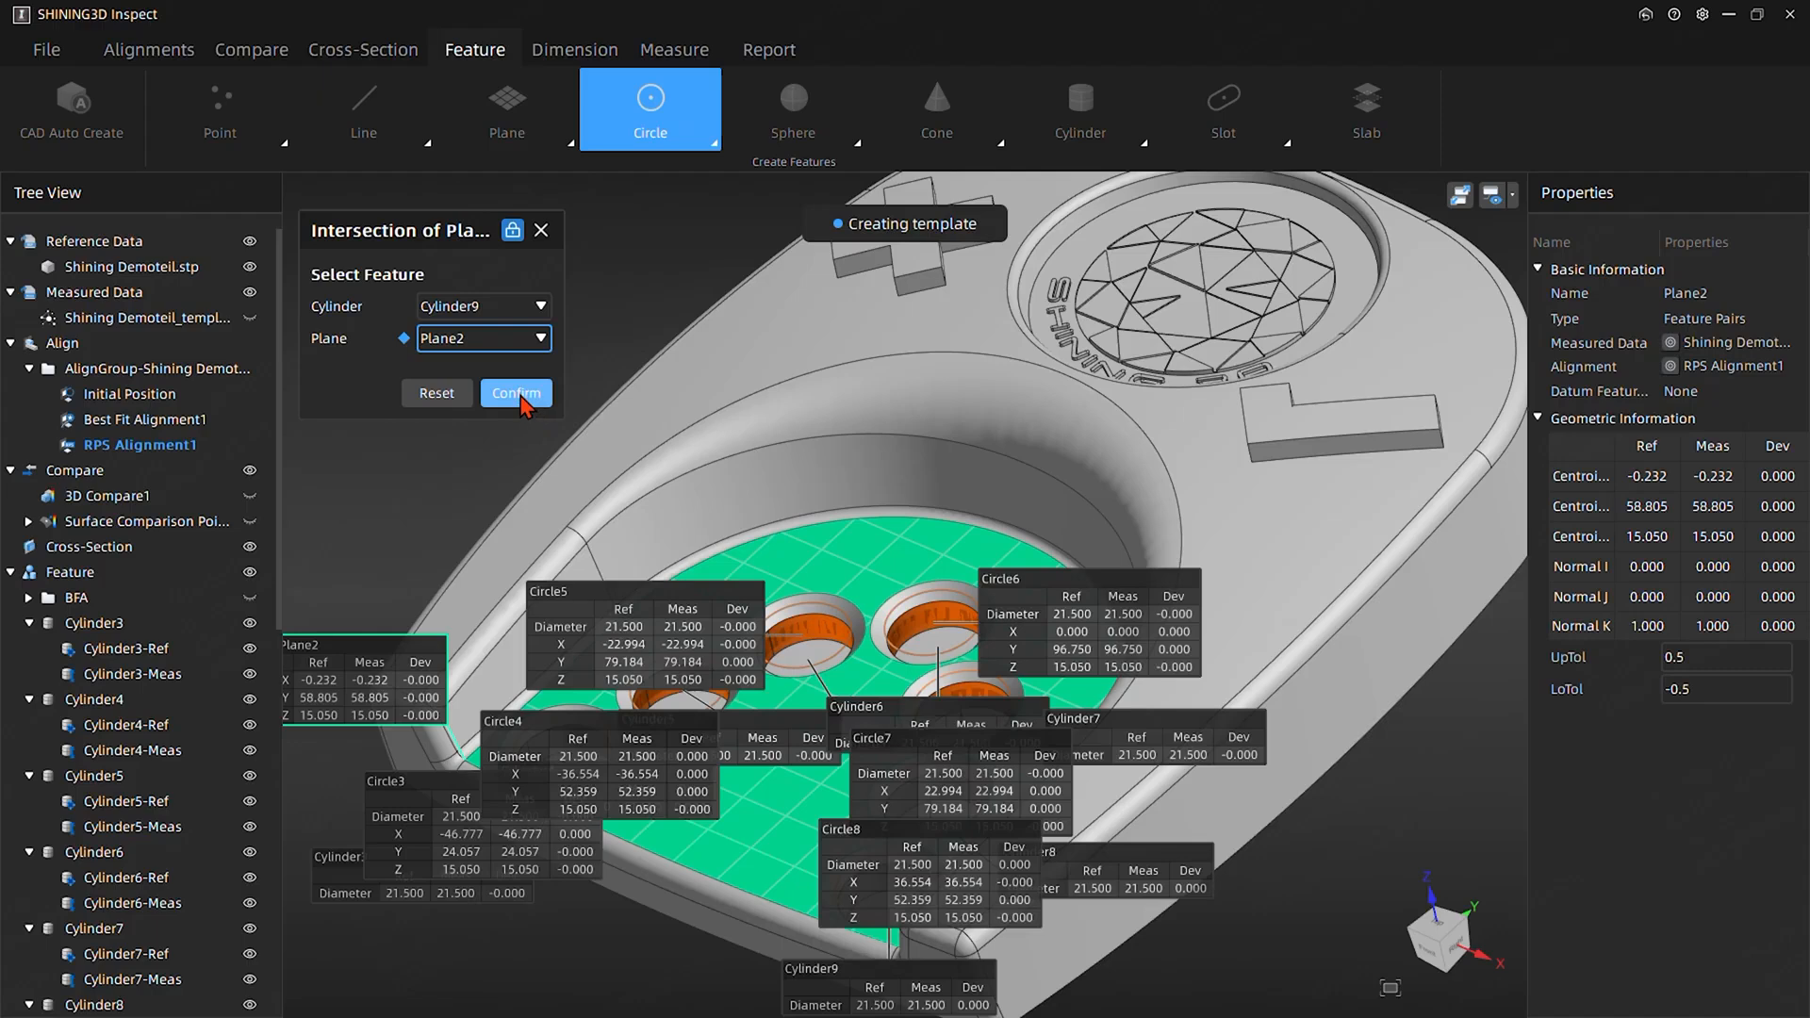
click(518, 397)
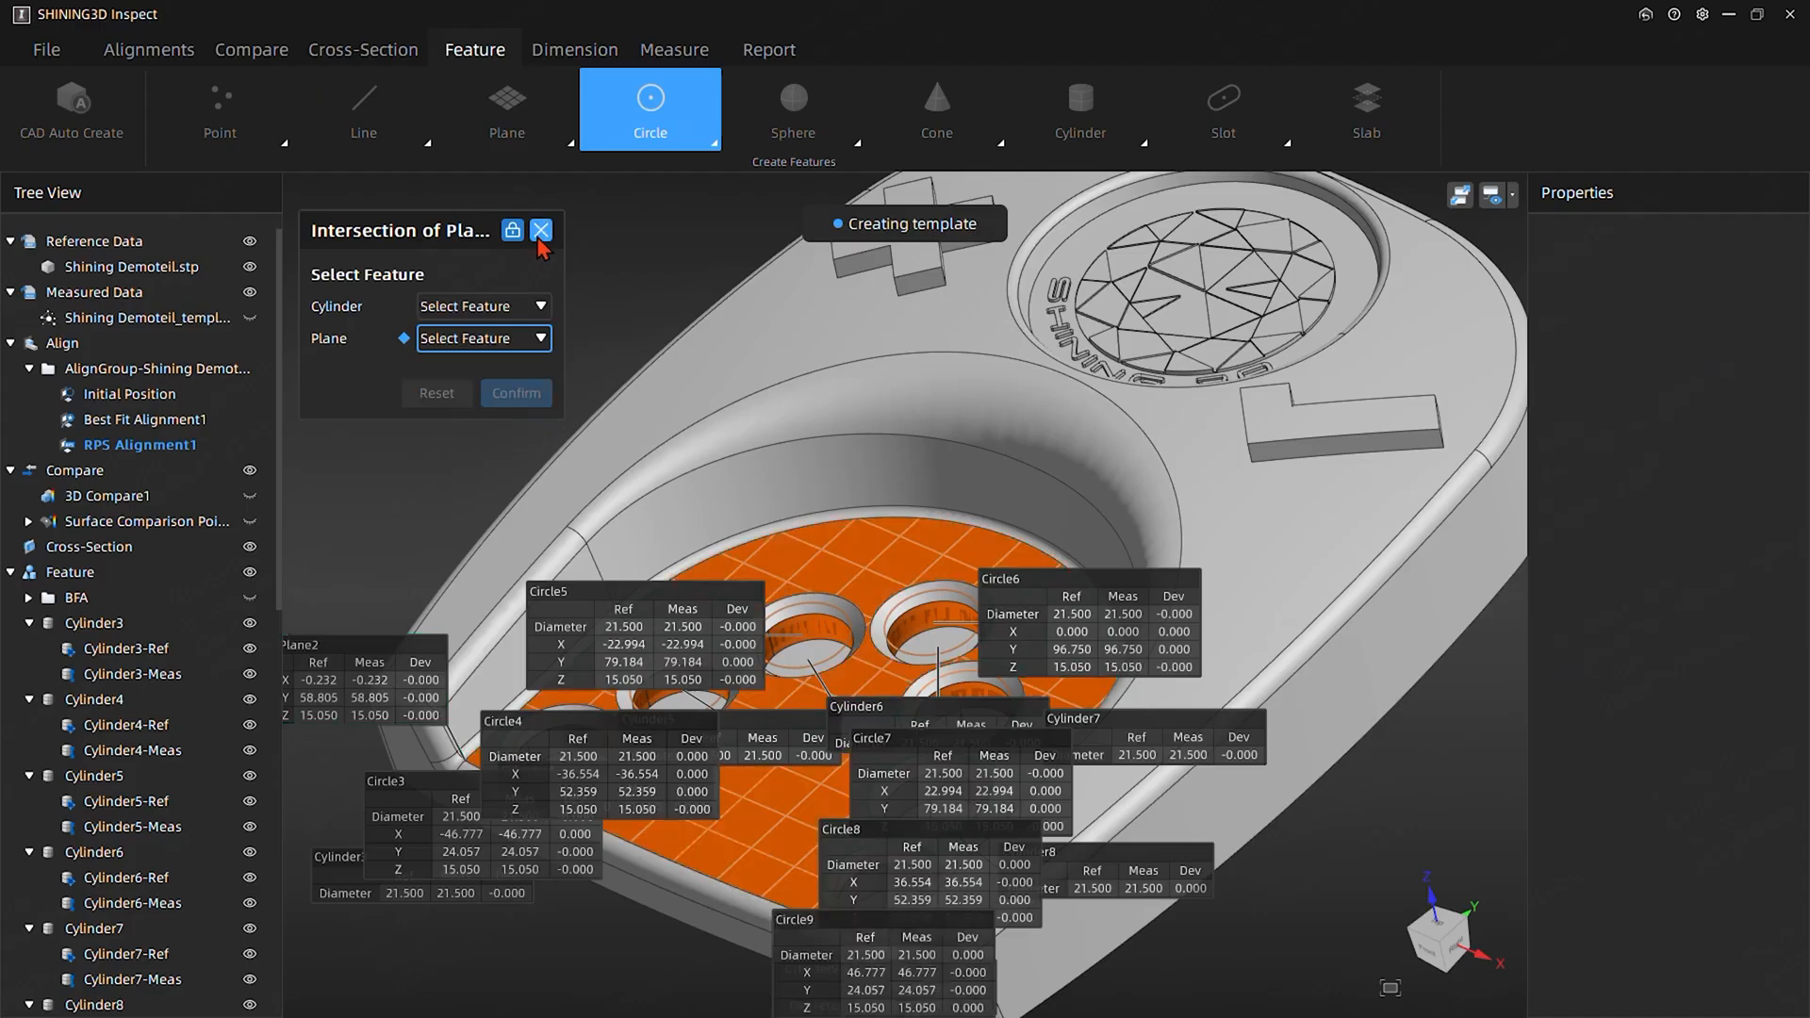
click(541, 230)
Group the features Cylinder3 through Cylinder9 together with Plane2
click(141, 623)
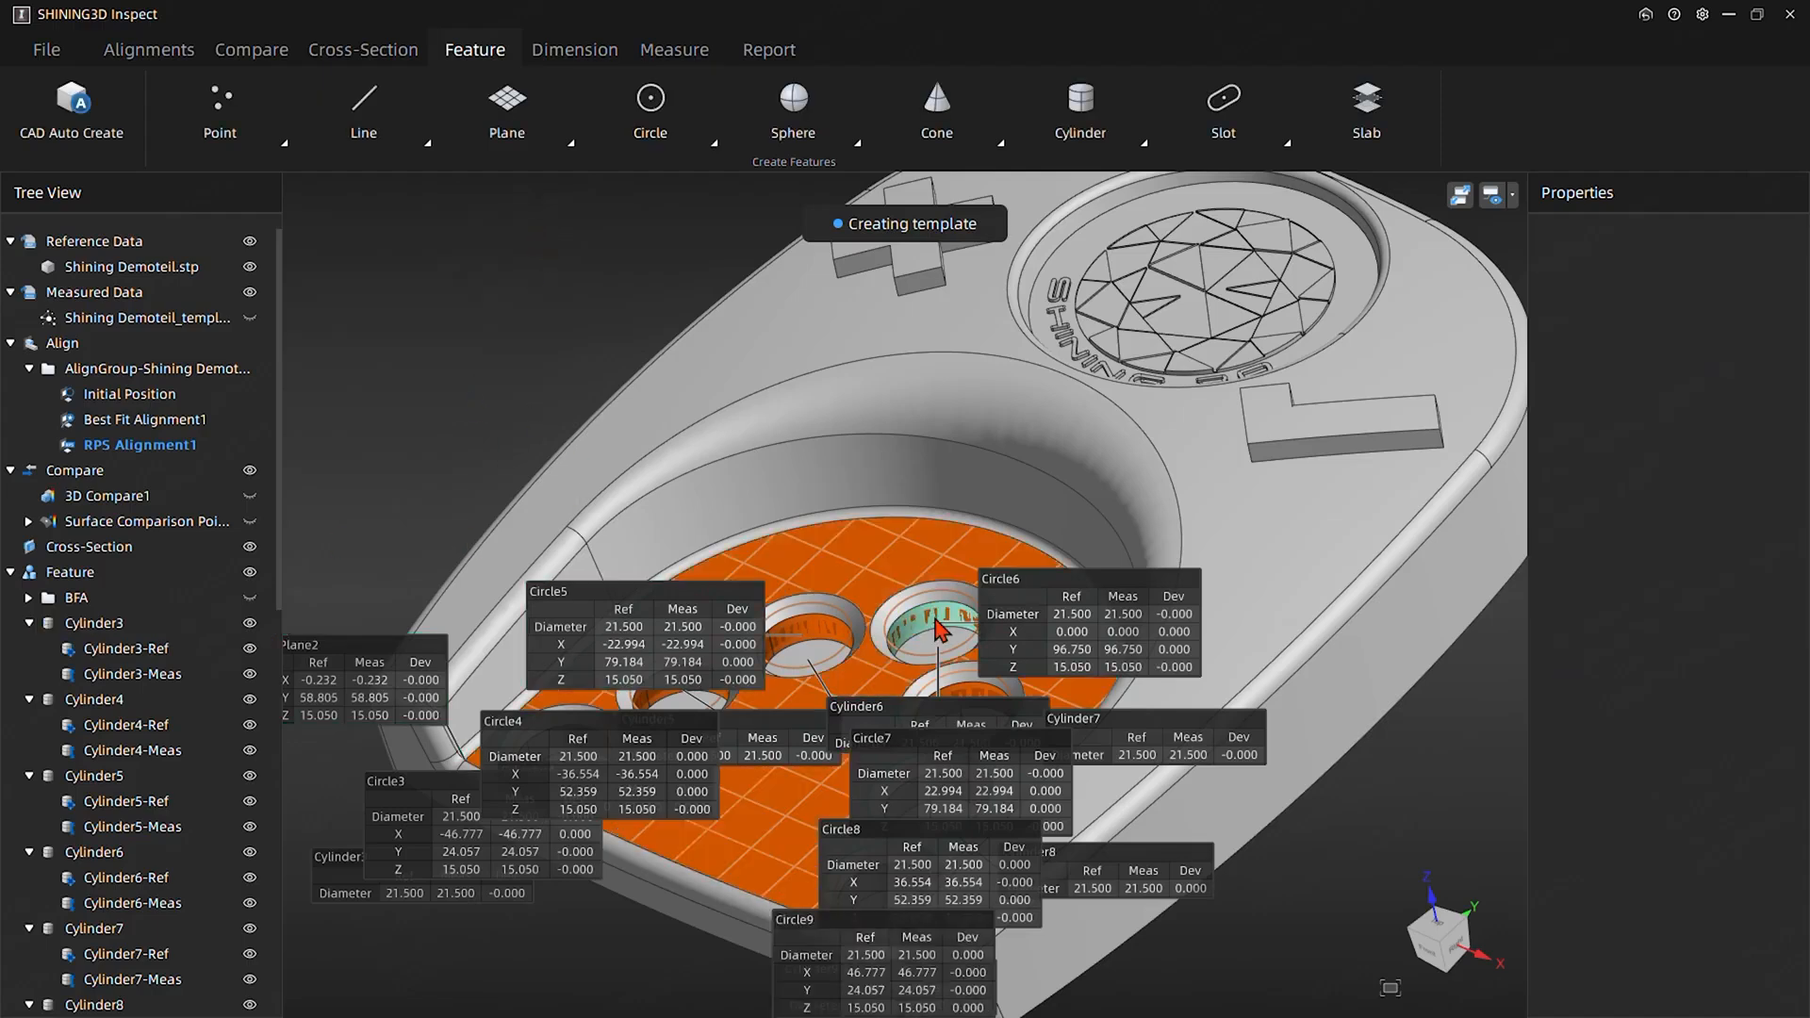
scroll(1018, 407, up, 4)
middle_drag(1014, 396, 997, 512)
right_drag(996, 512, 827, 554)
right_drag(727, 464, 766, 518)
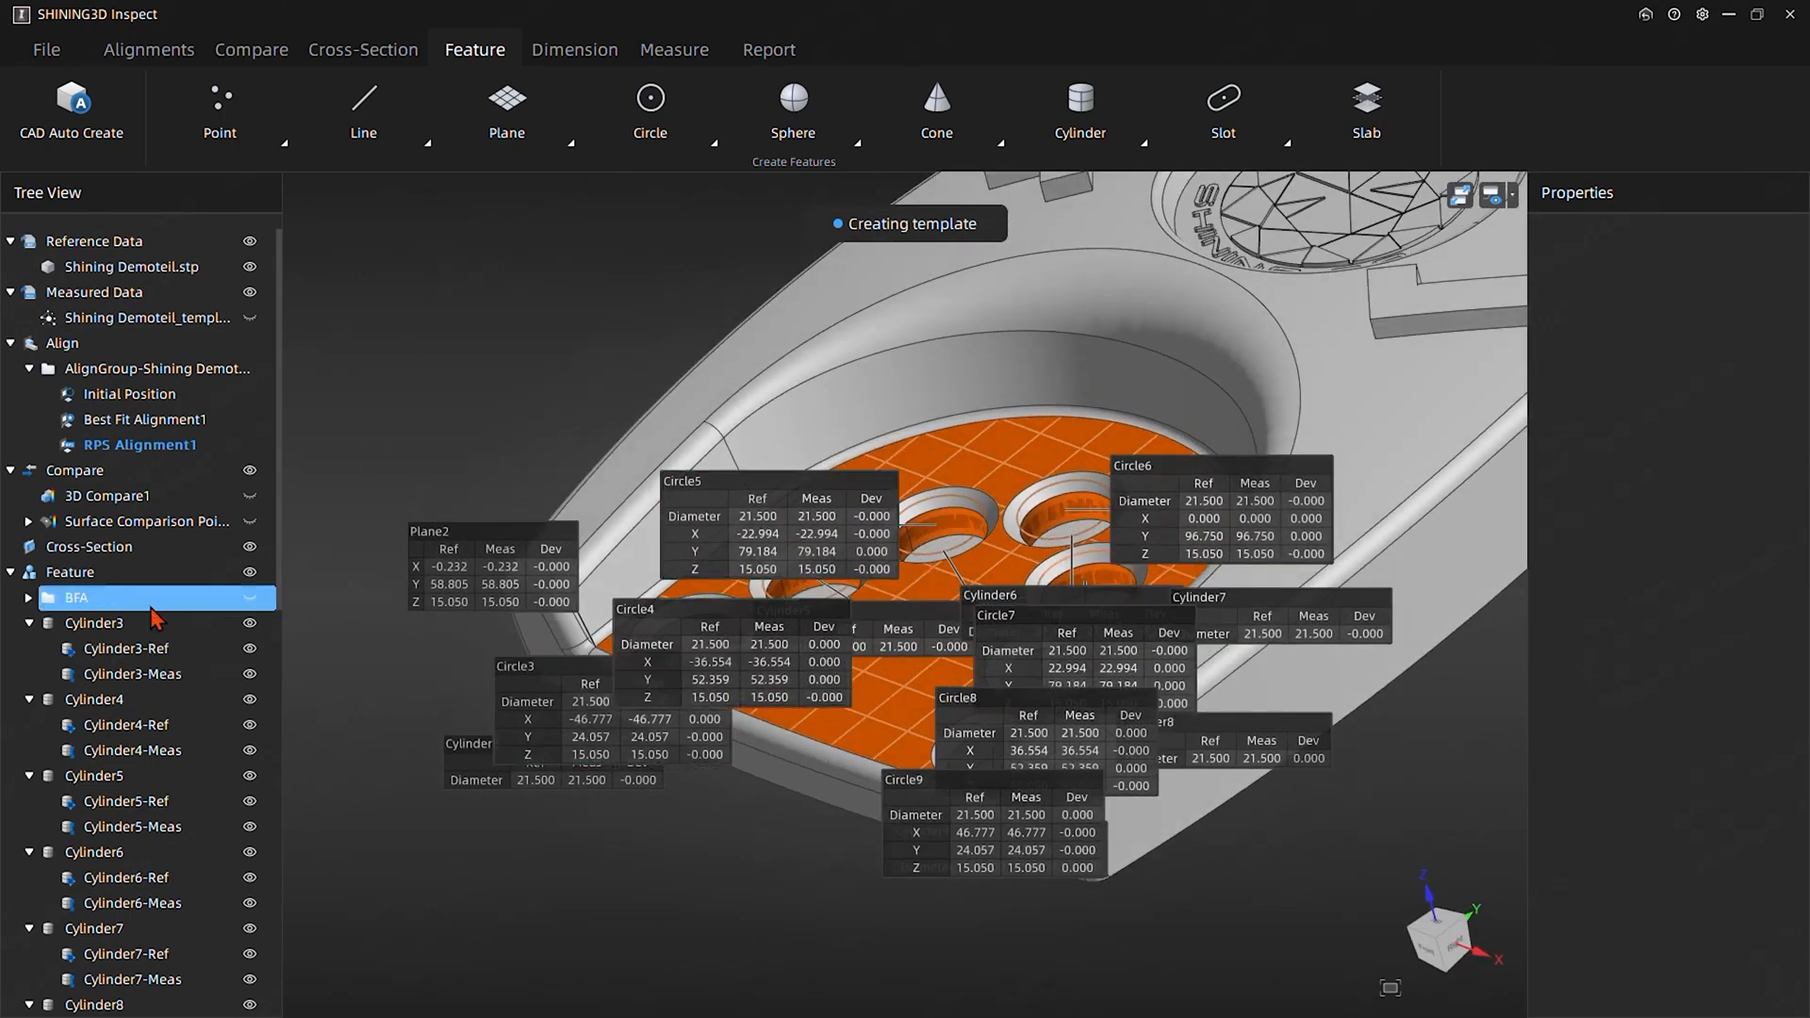
click(217, 623)
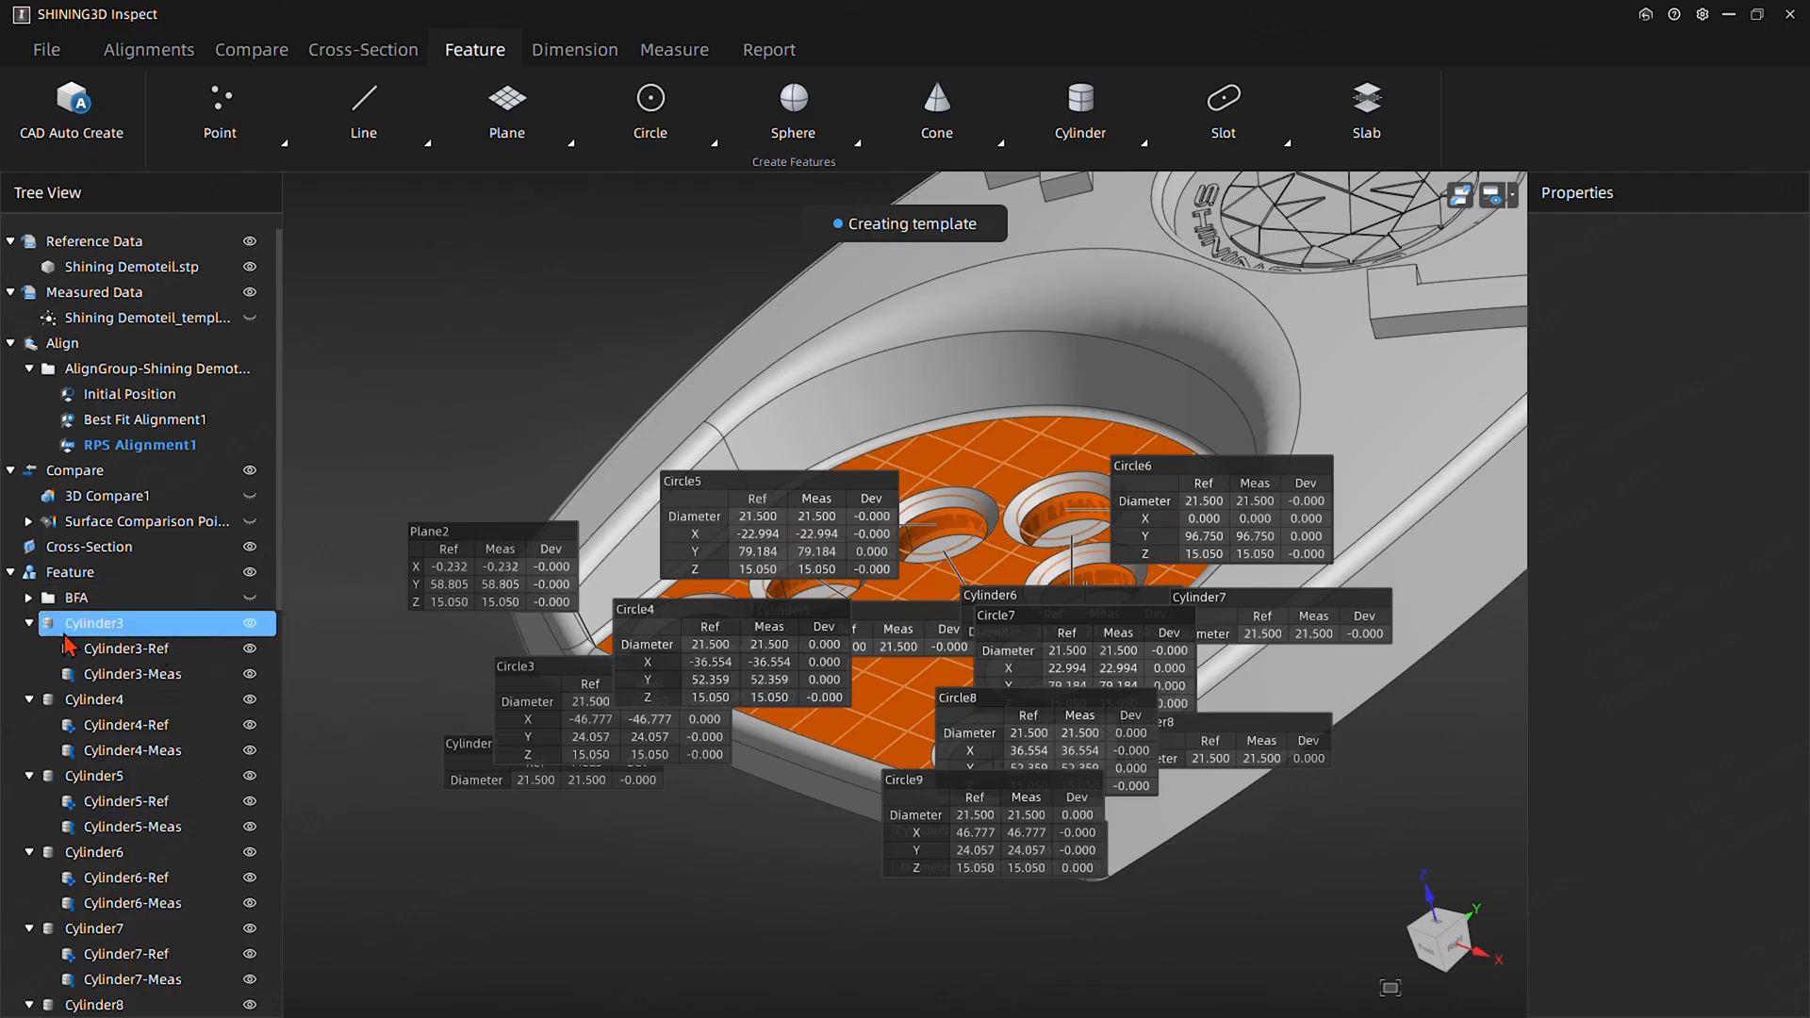
click(100, 631)
ctrl+click(99, 700)
ctrl+click(103, 775)
ctrl+click(120, 852)
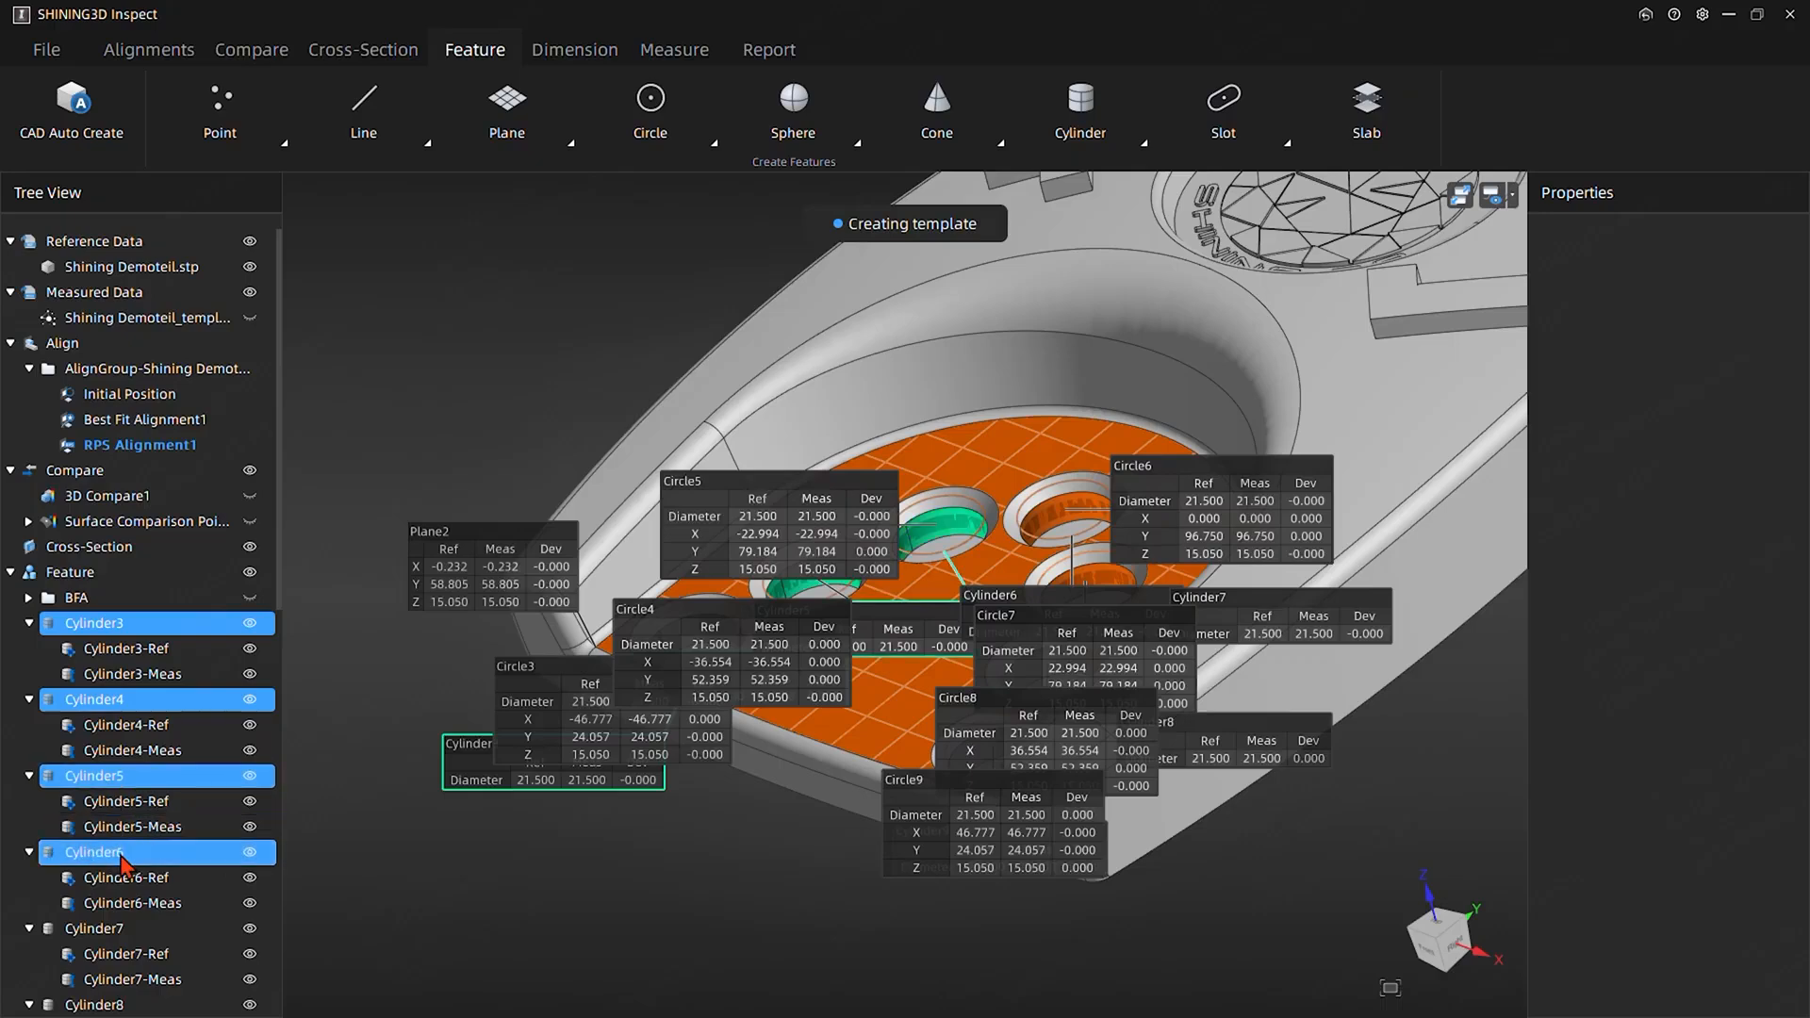
ctrl+click(94, 929)
scroll(126, 740, down, 3)
ctrl+click(94, 700)
ctrl+click(94, 775)
ctrl+click(110, 853)
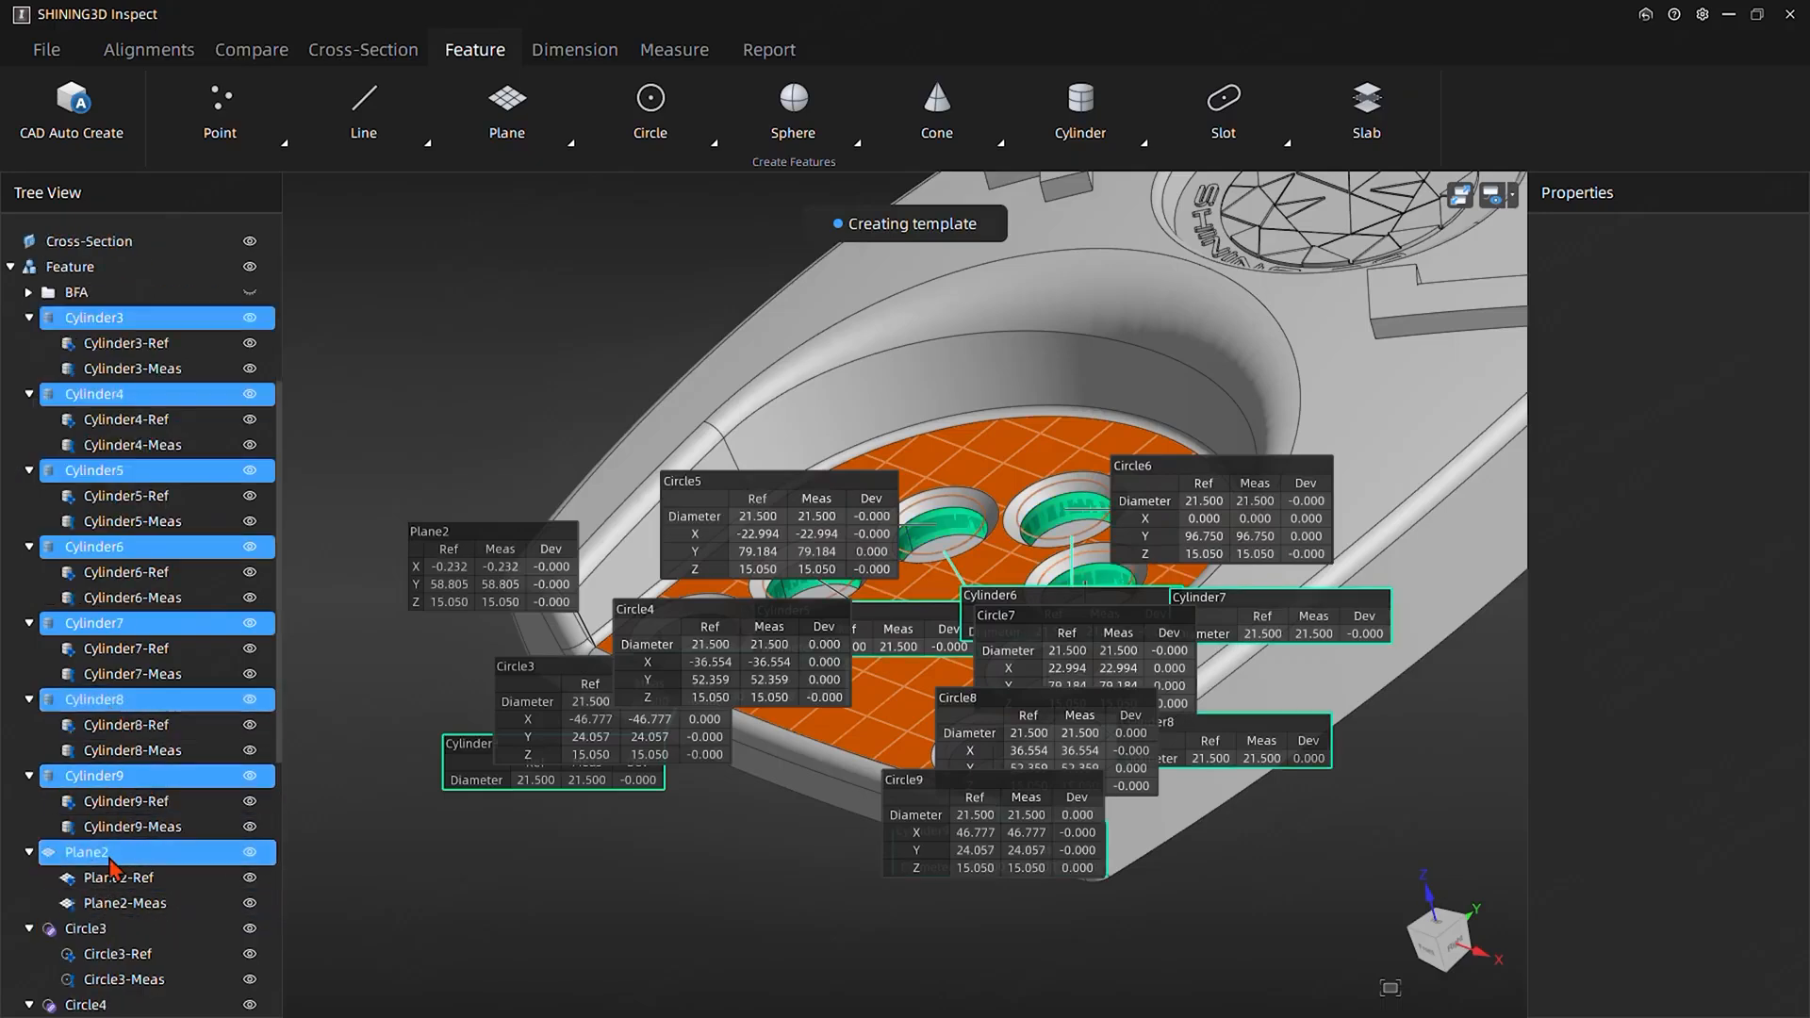
right_click(205, 323)
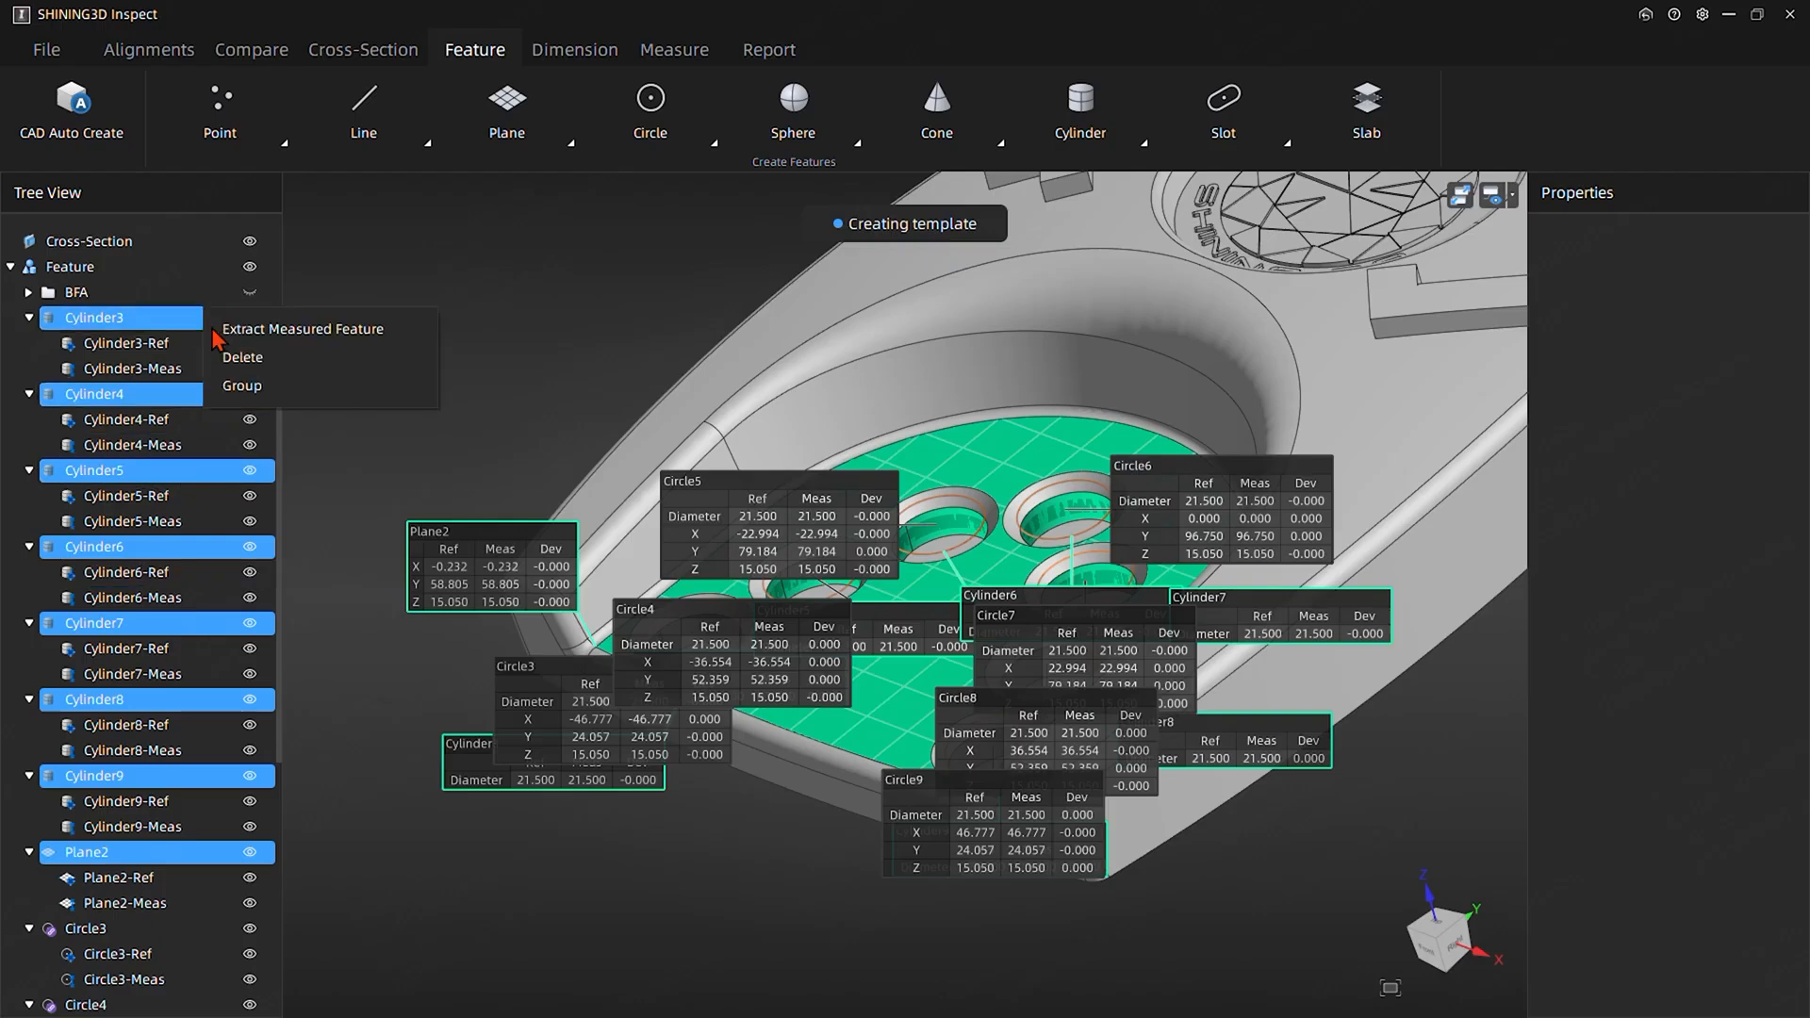
click(273, 386)
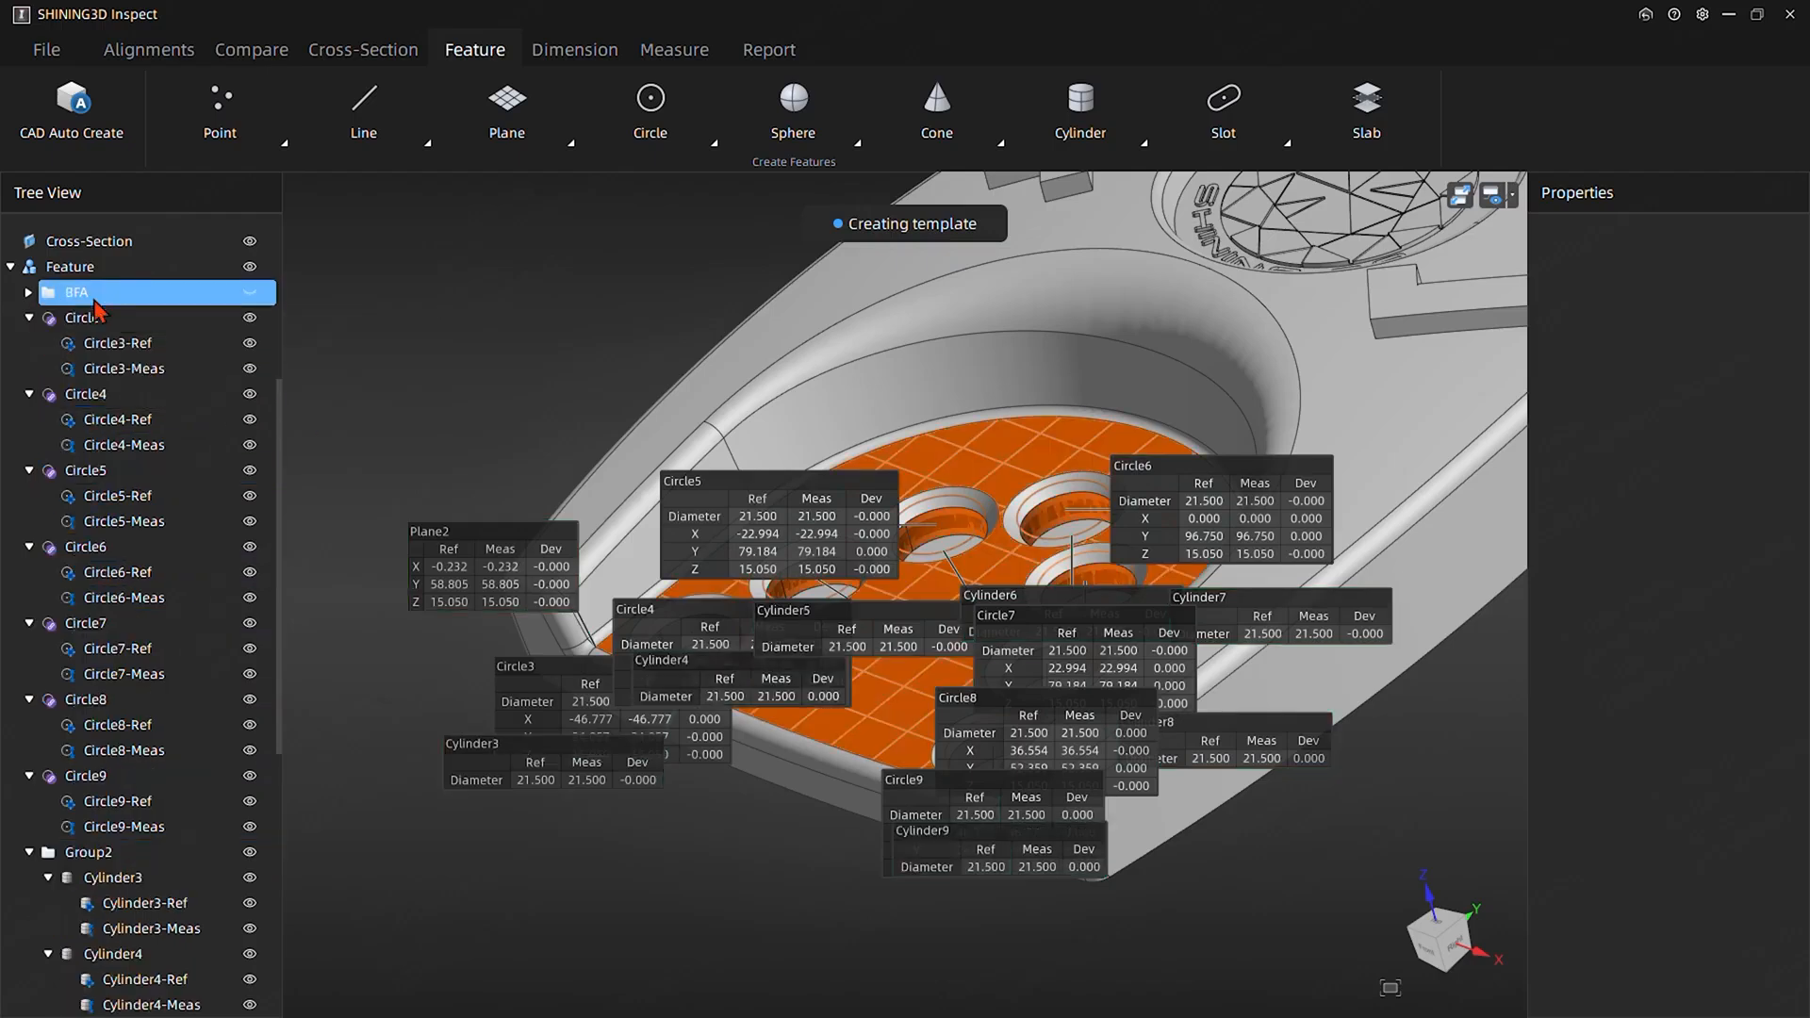
Rename the Group2 feature group as HelpGeometry, collapse it and hide it in the model view
click(133, 858)
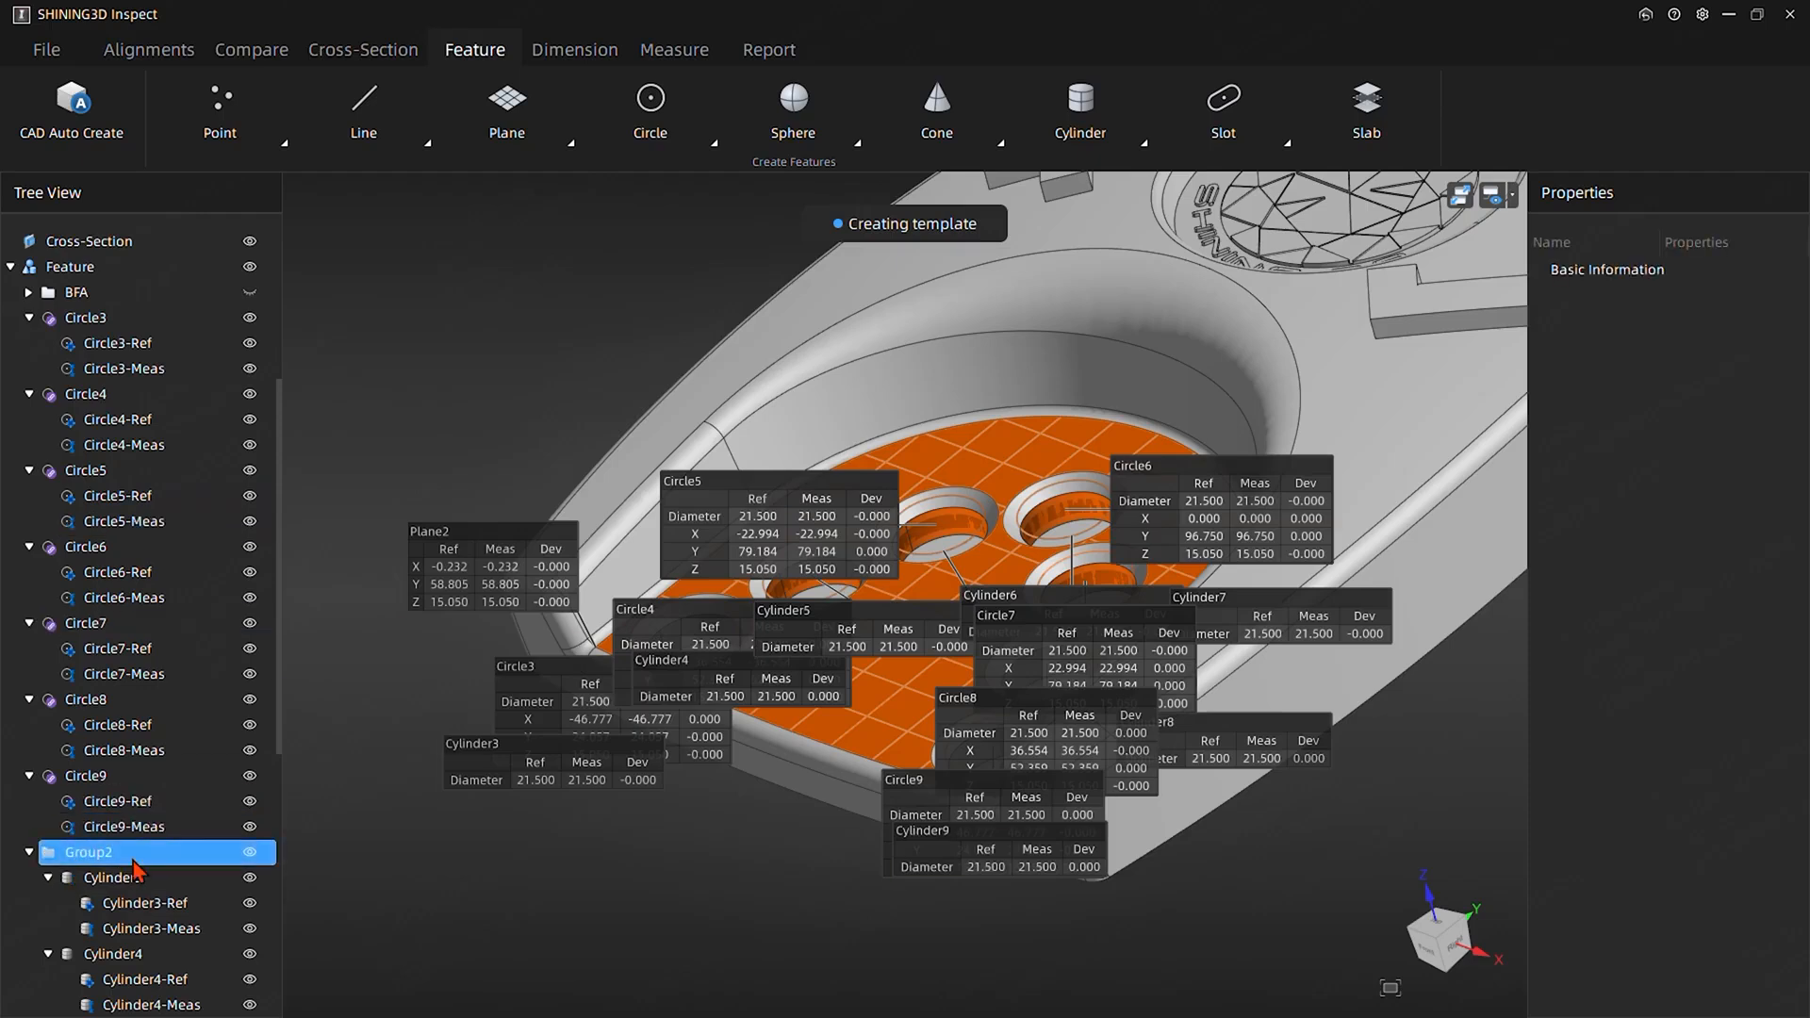
double_click(131, 864)
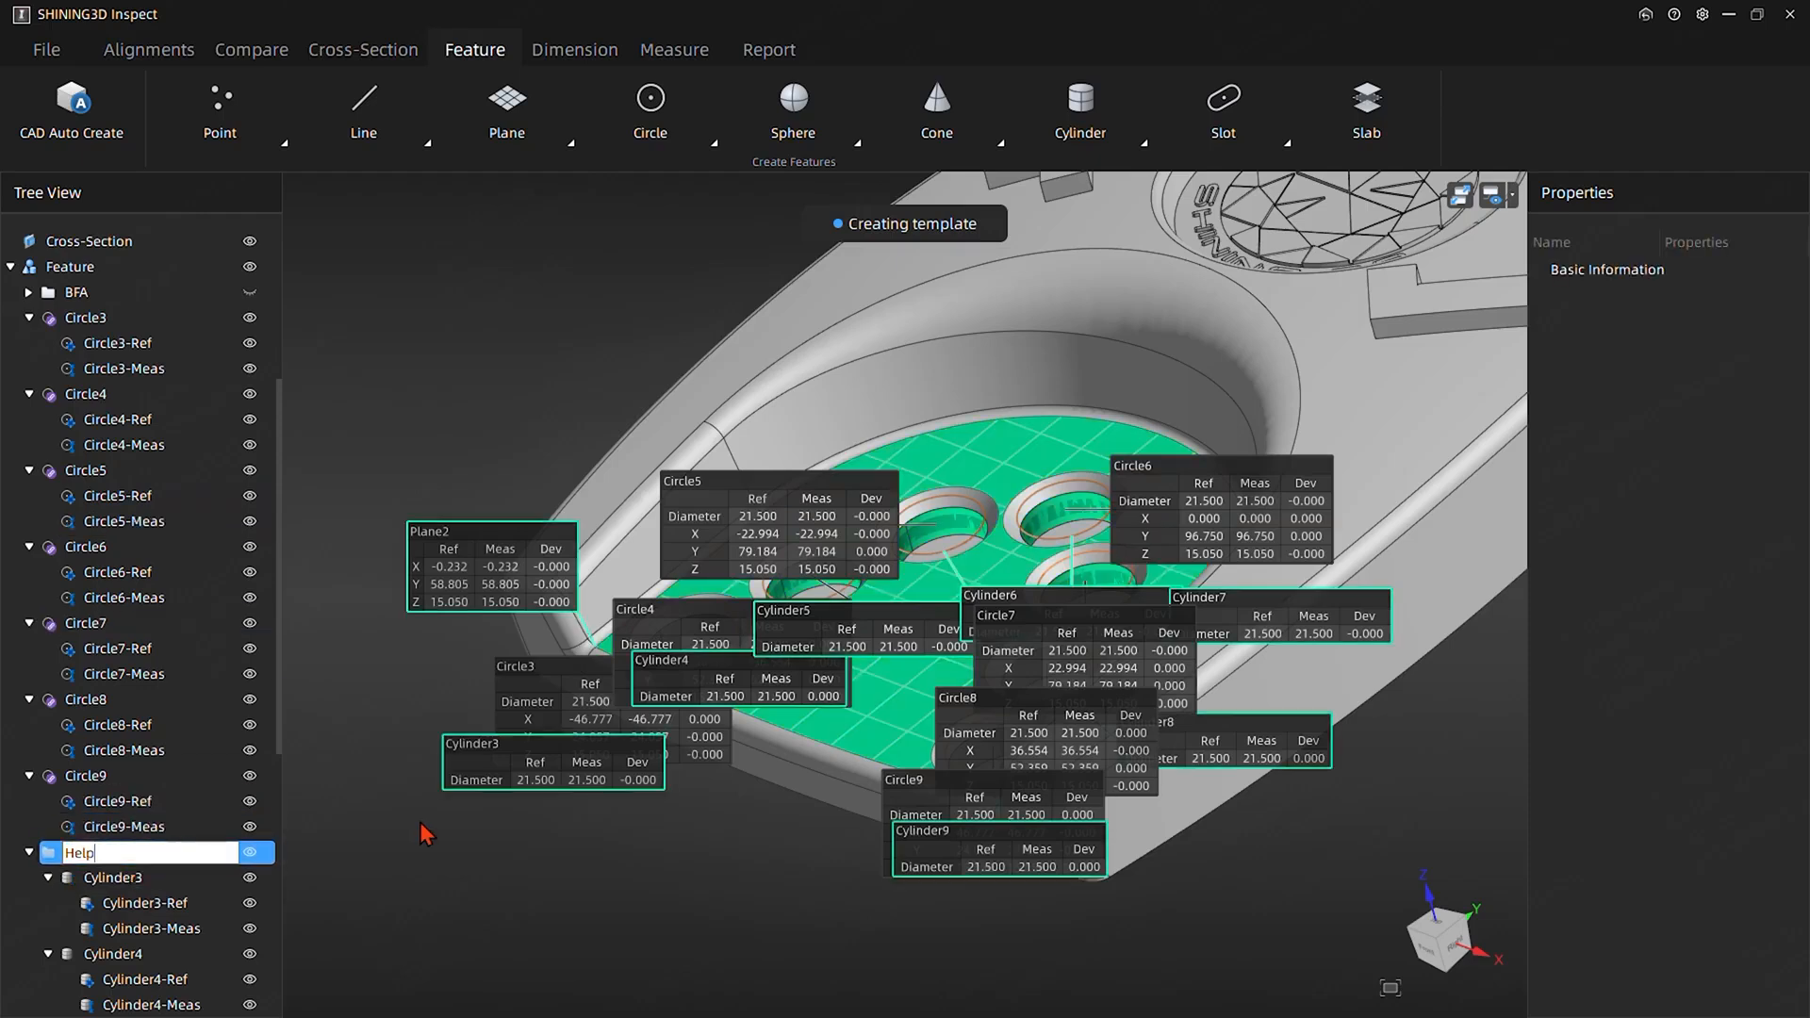
text(HelpGeometry)
click(297, 874)
click(29, 852)
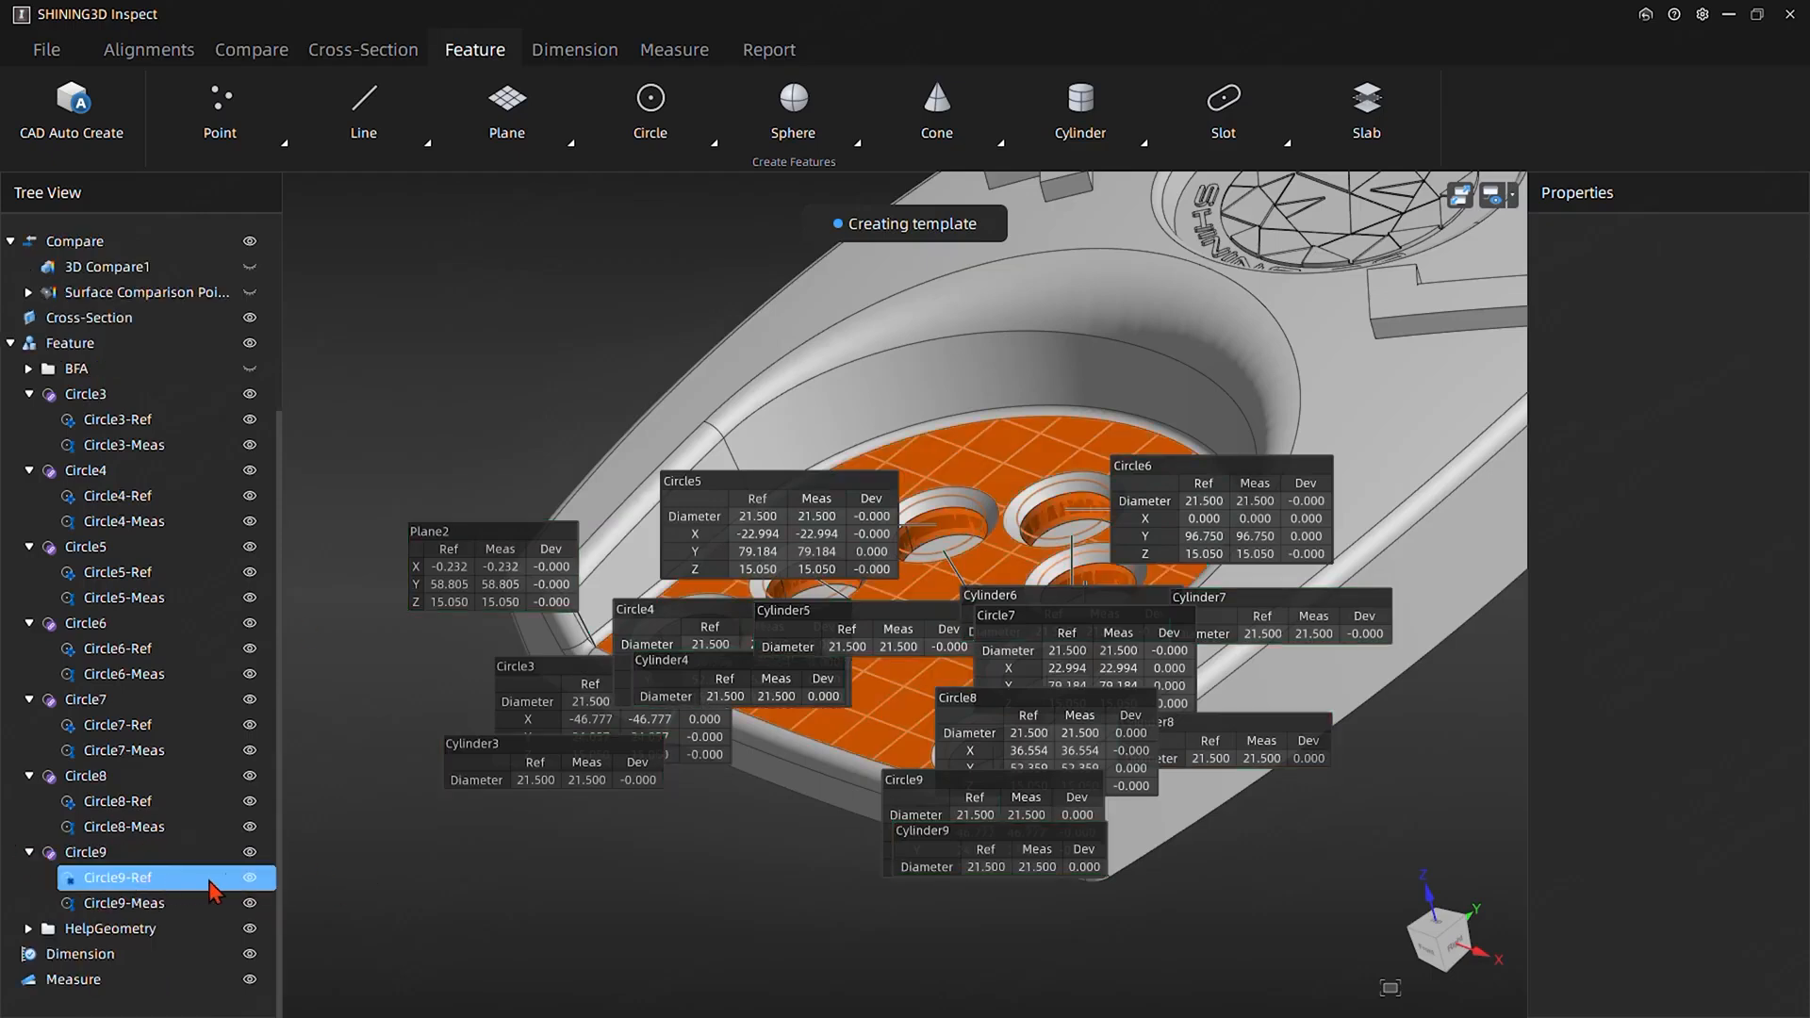
click(251, 930)
Spread the Circle3 through Circle9 annotation tables around the pocket so they no longer cover the holes
middle_drag(797, 724, 813, 792)
drag(750, 533, 482, 287)
drag(749, 645, 509, 464)
drag(612, 744, 417, 782)
drag(1084, 659, 1495, 693)
drag(1225, 480, 1365, 360)
drag(1165, 830, 1497, 865)
drag(1076, 933, 1339, 976)
middle_drag(689, 830, 771, 649)
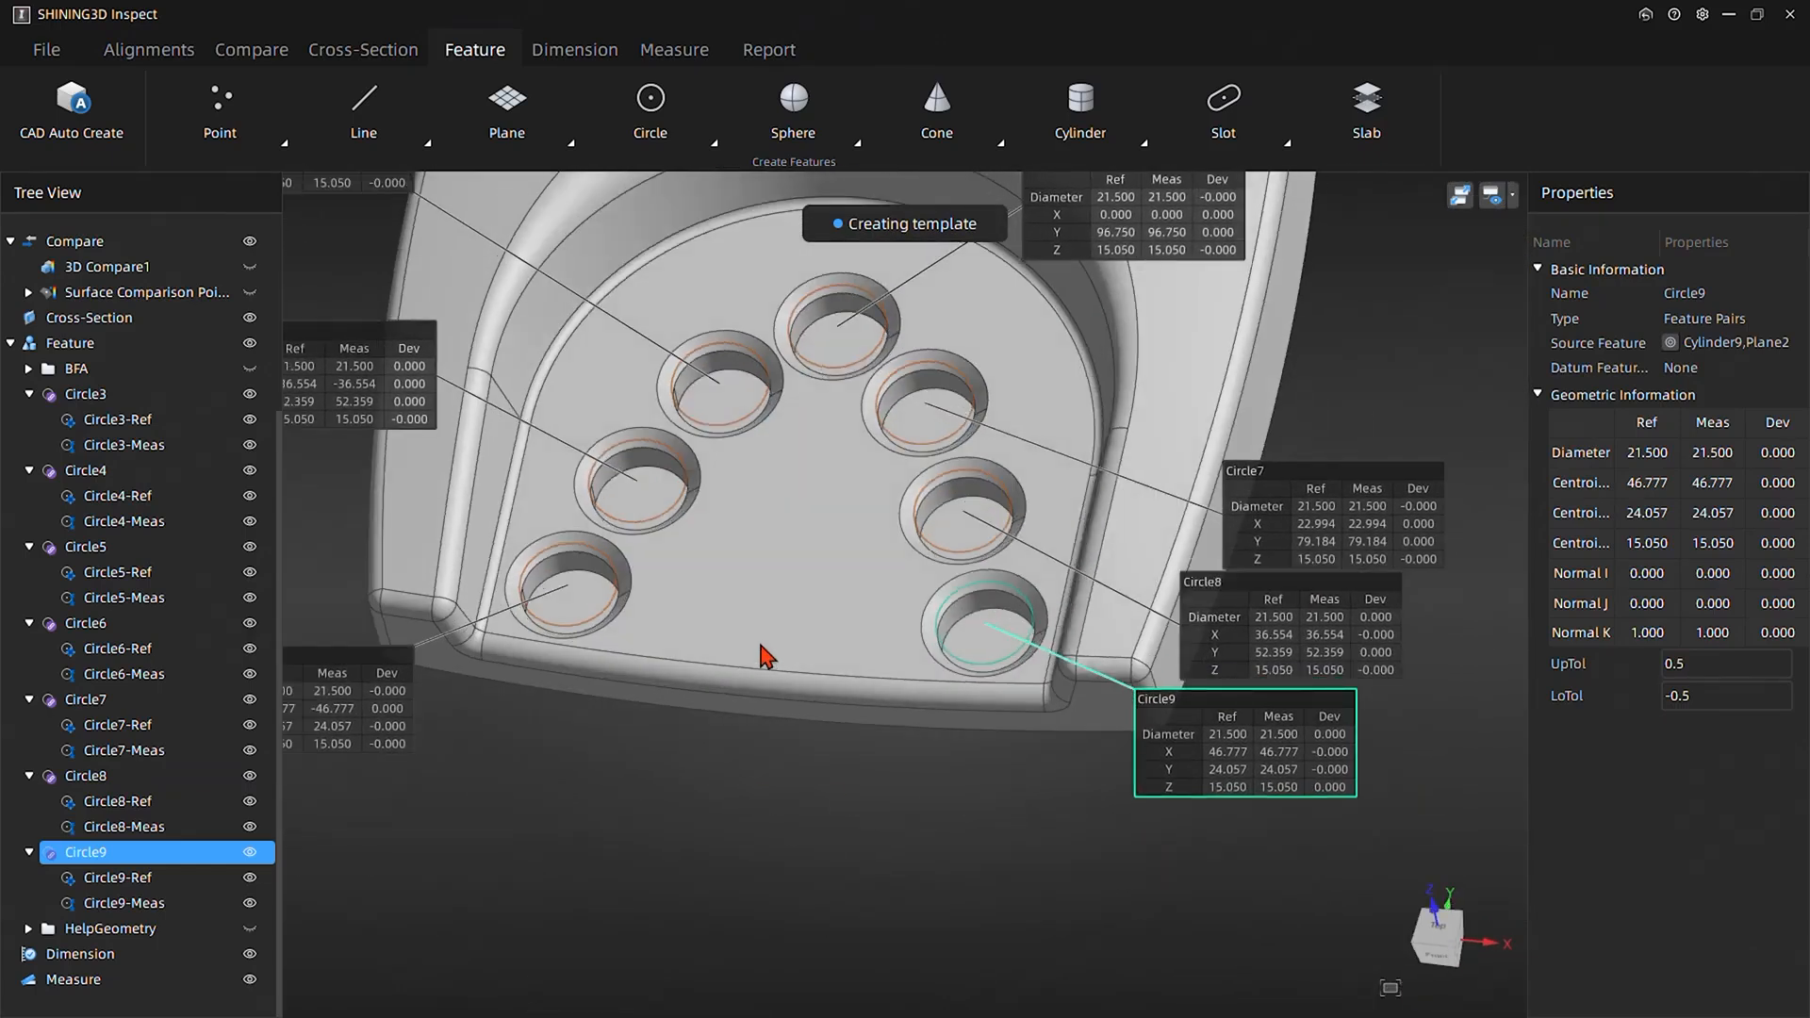
Start a point-to-point distance dimension with Circle3 as Point 1 and Circle9 as Point 2
click(577, 49)
click(88, 134)
click(75, 179)
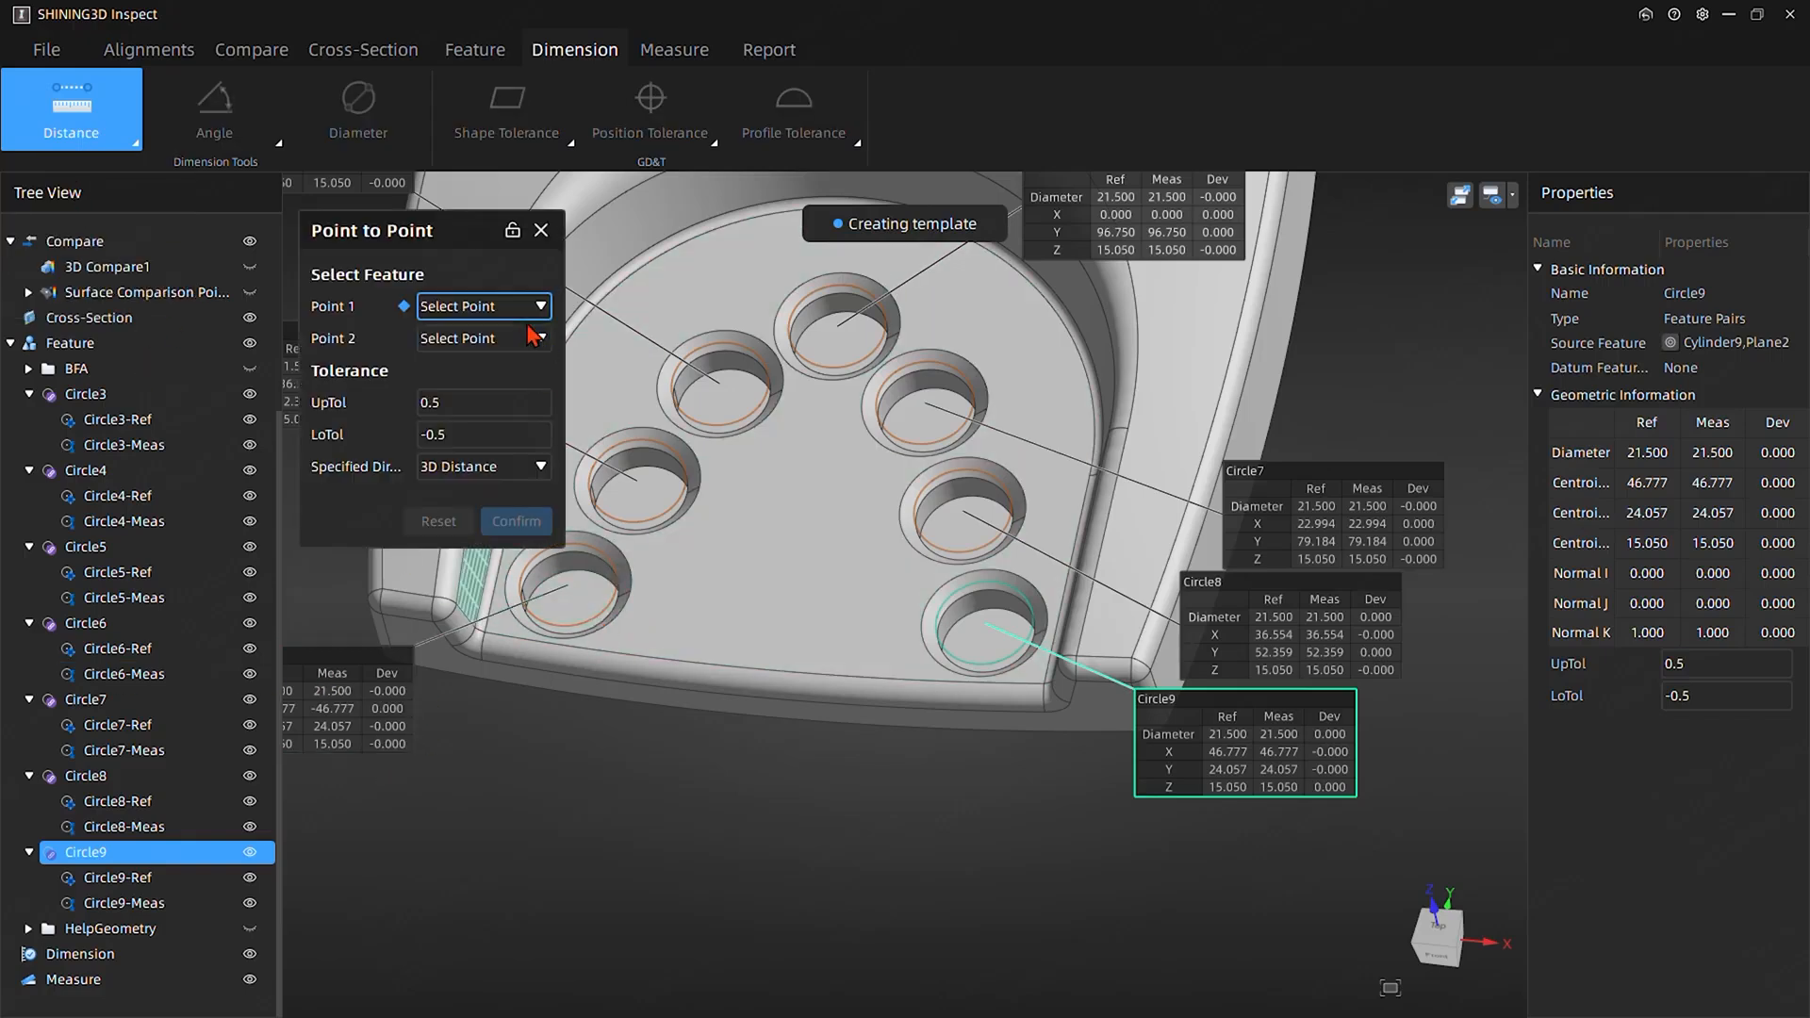
click(476, 307)
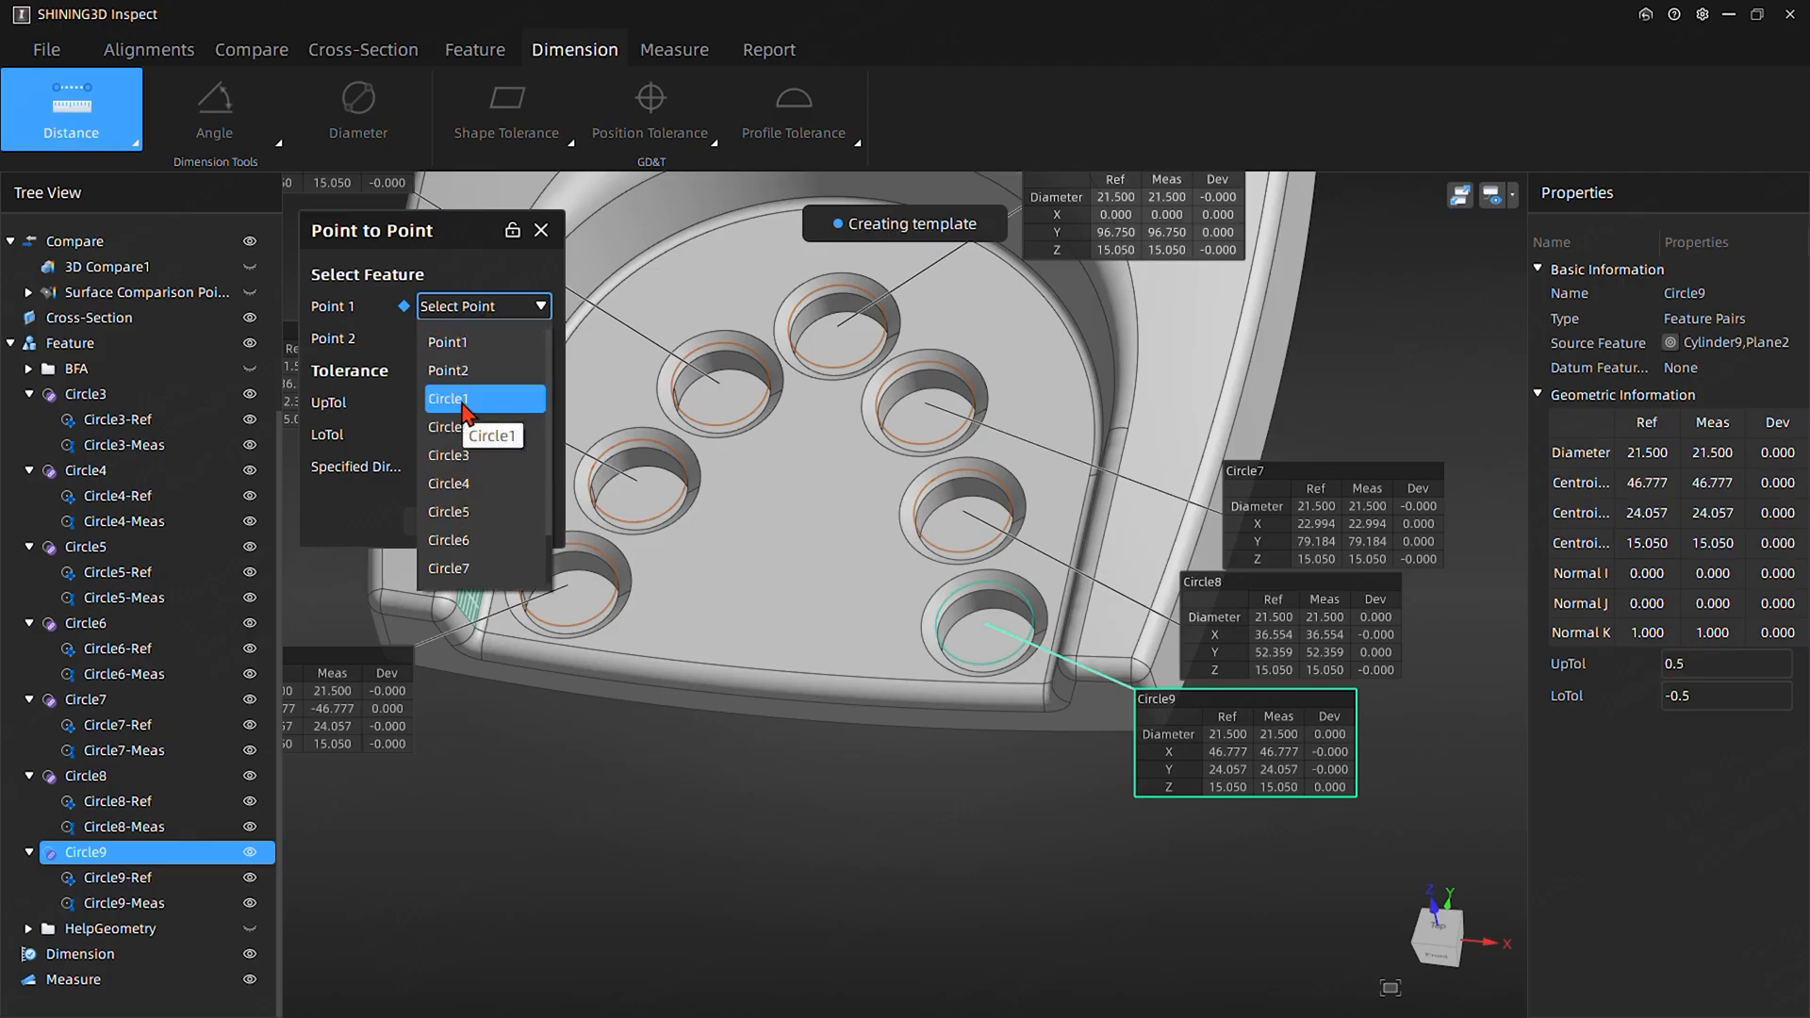
scroll(462, 547, down, 1)
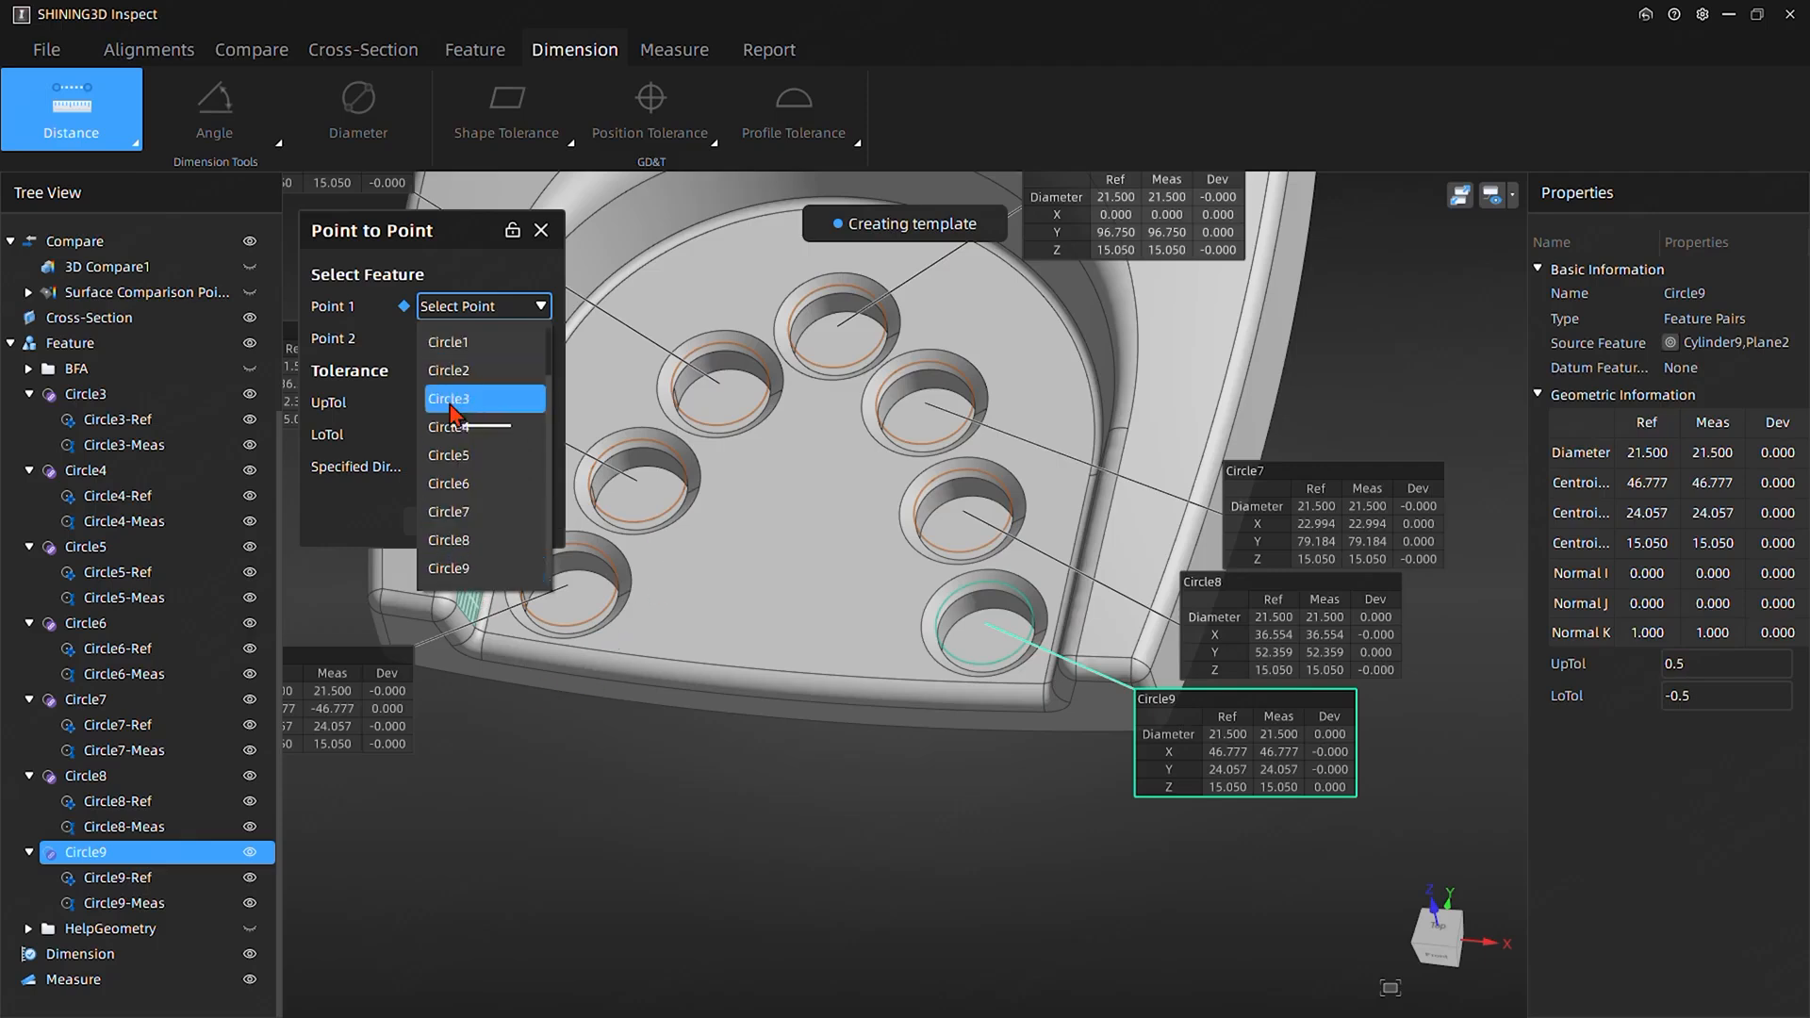
middle_drag(545, 831, 665, 865)
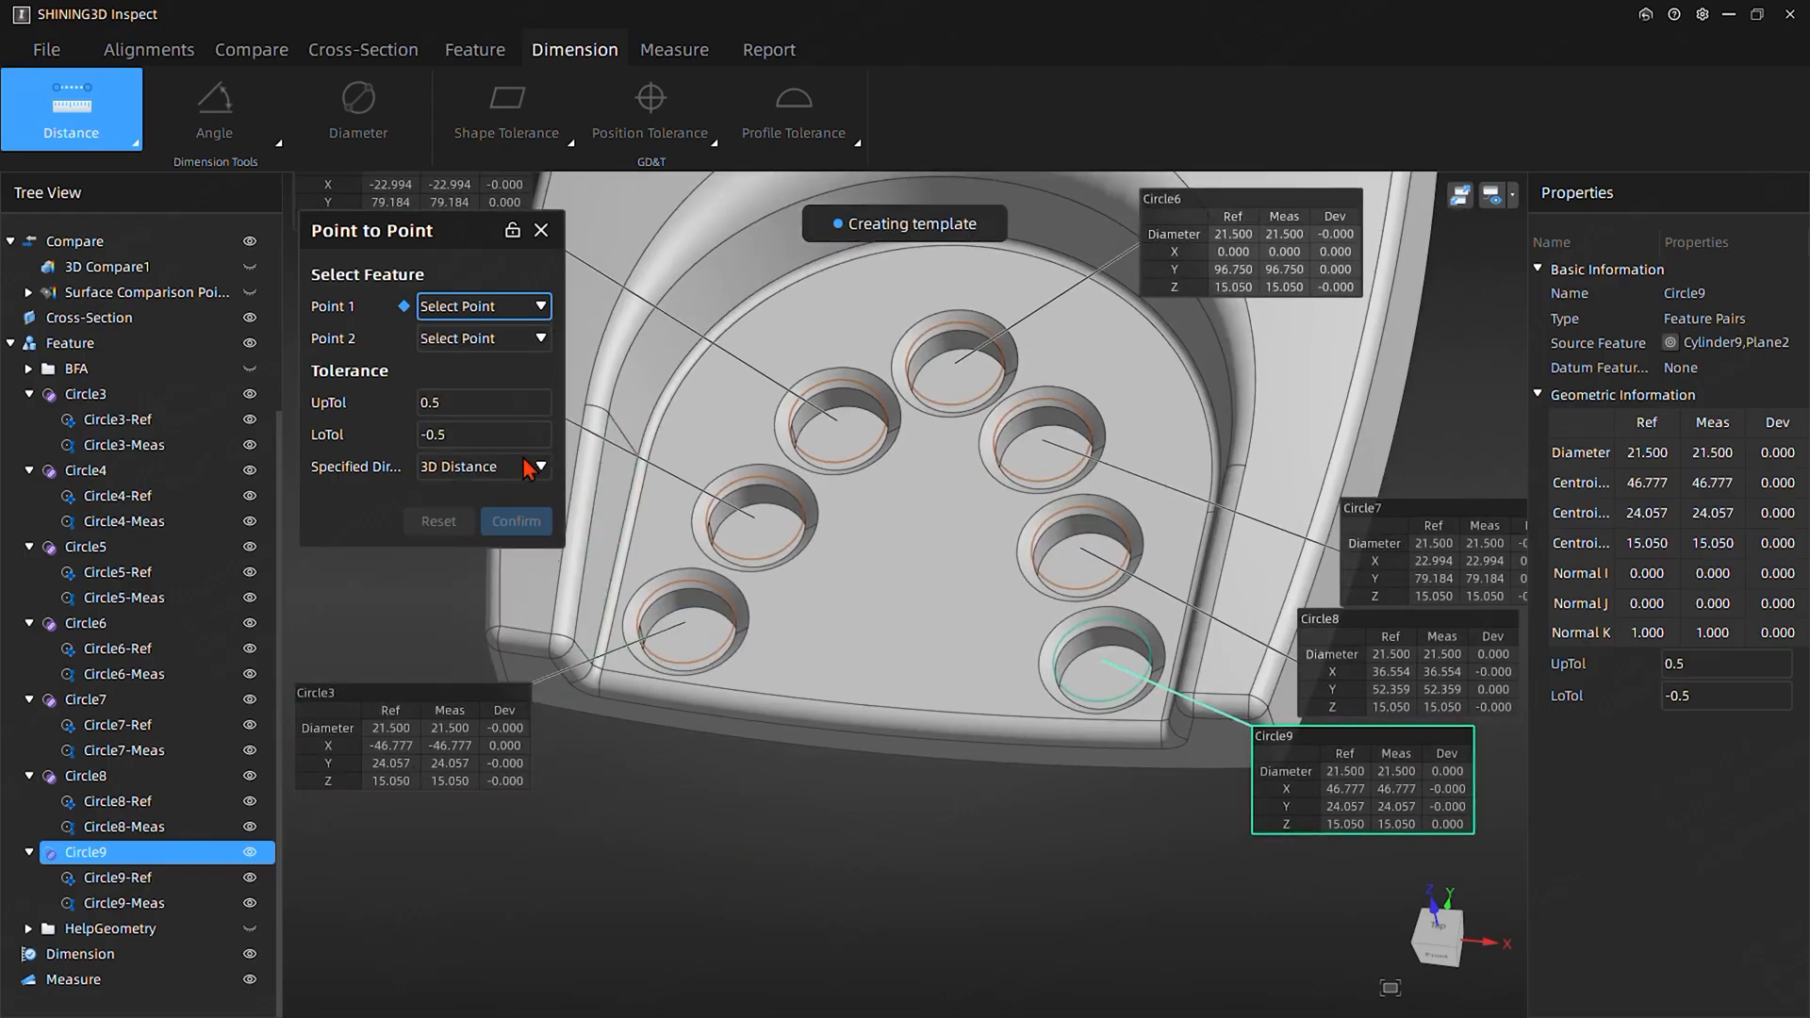
click(462, 307)
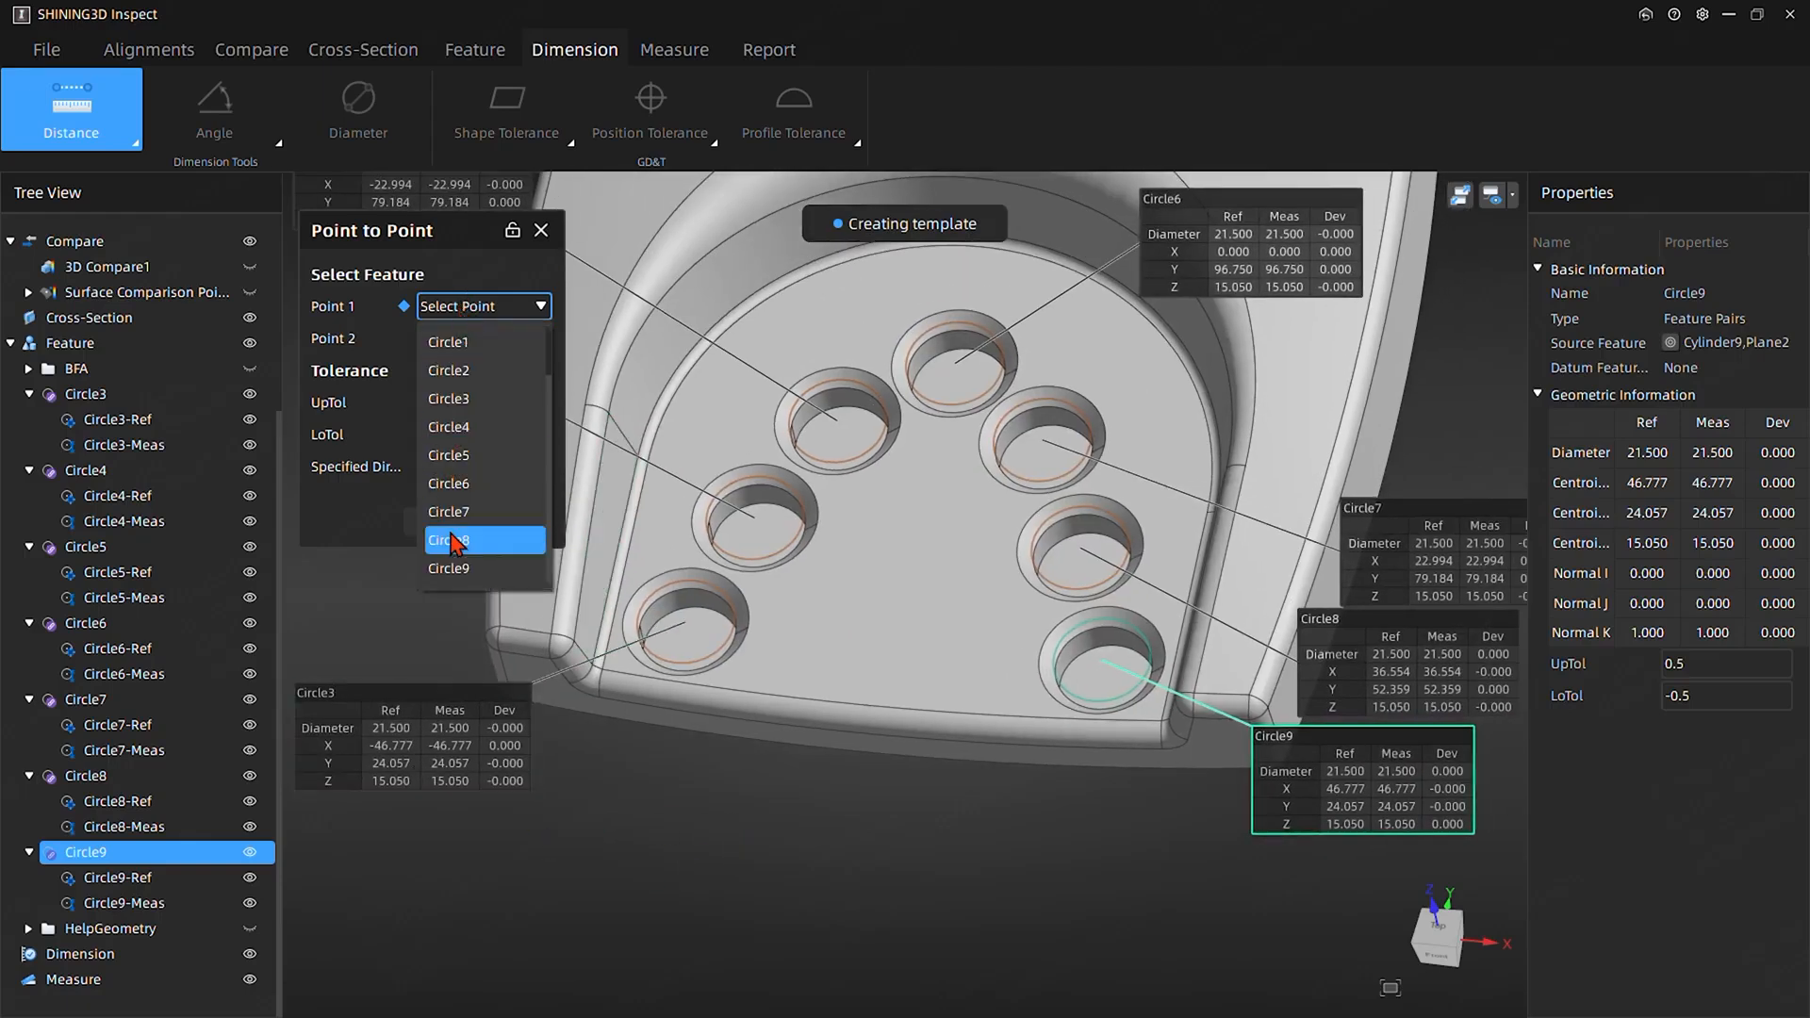
click(476, 413)
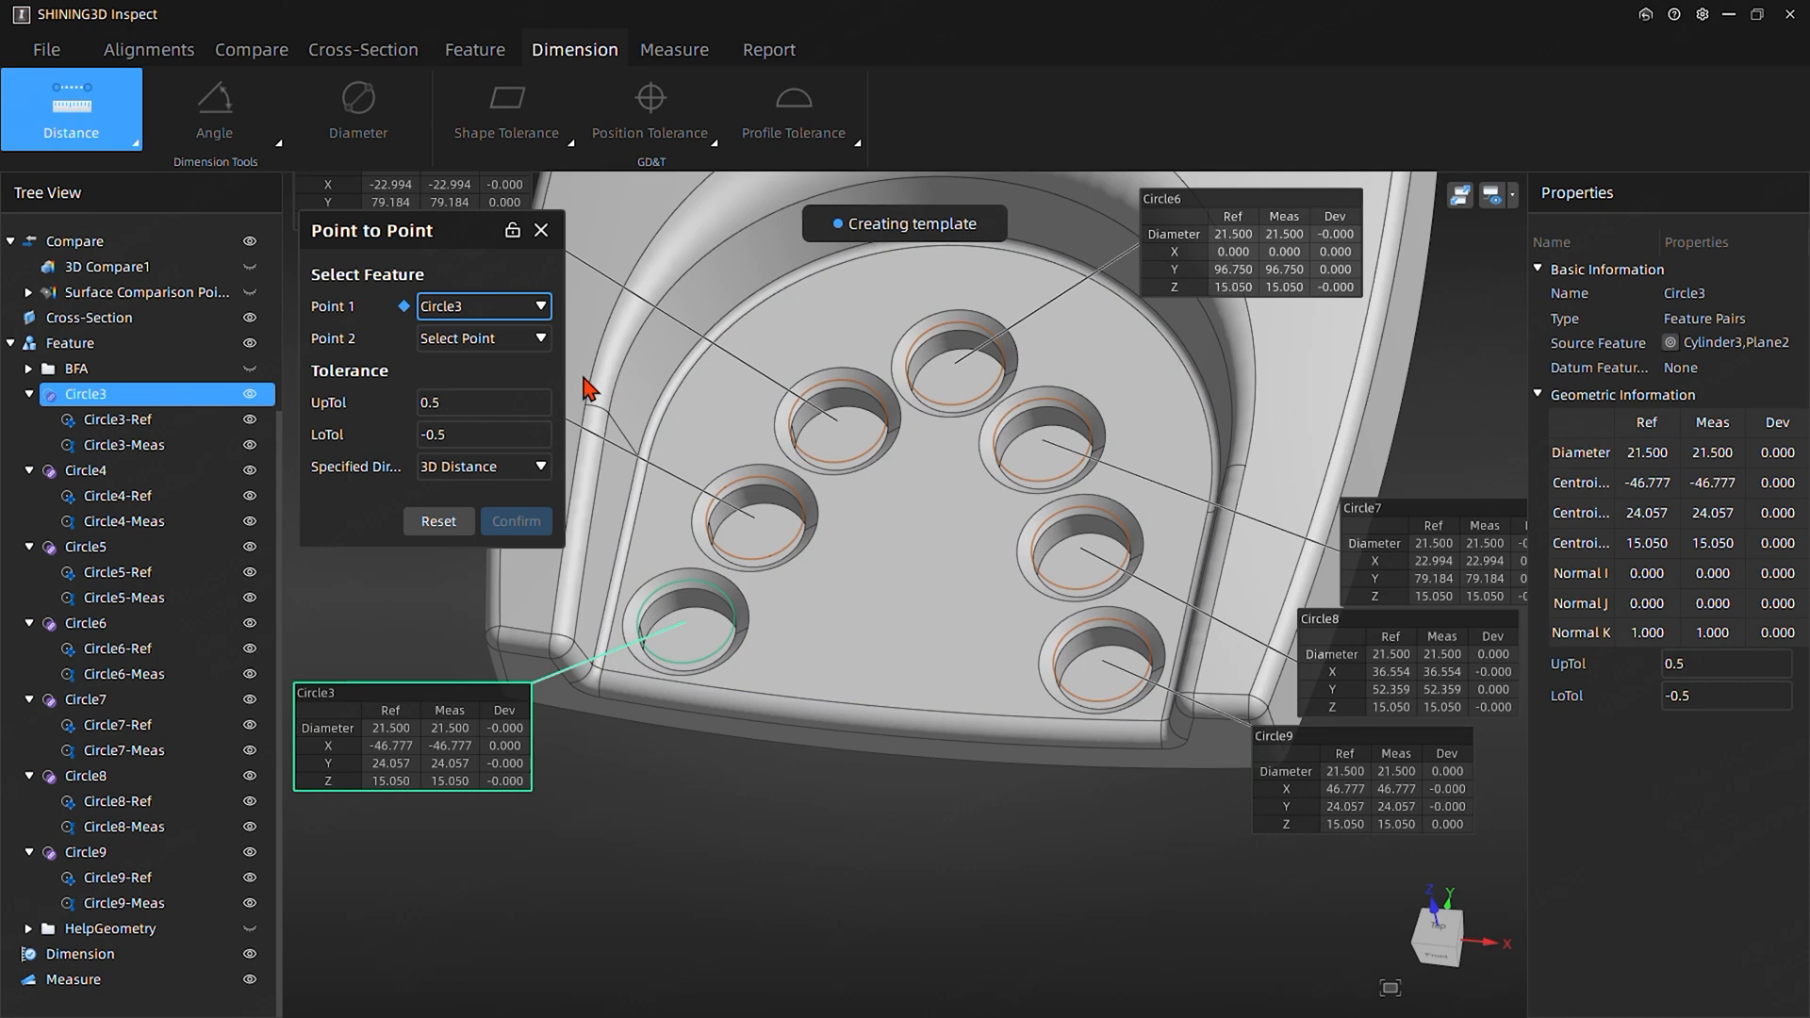
click(485, 339)
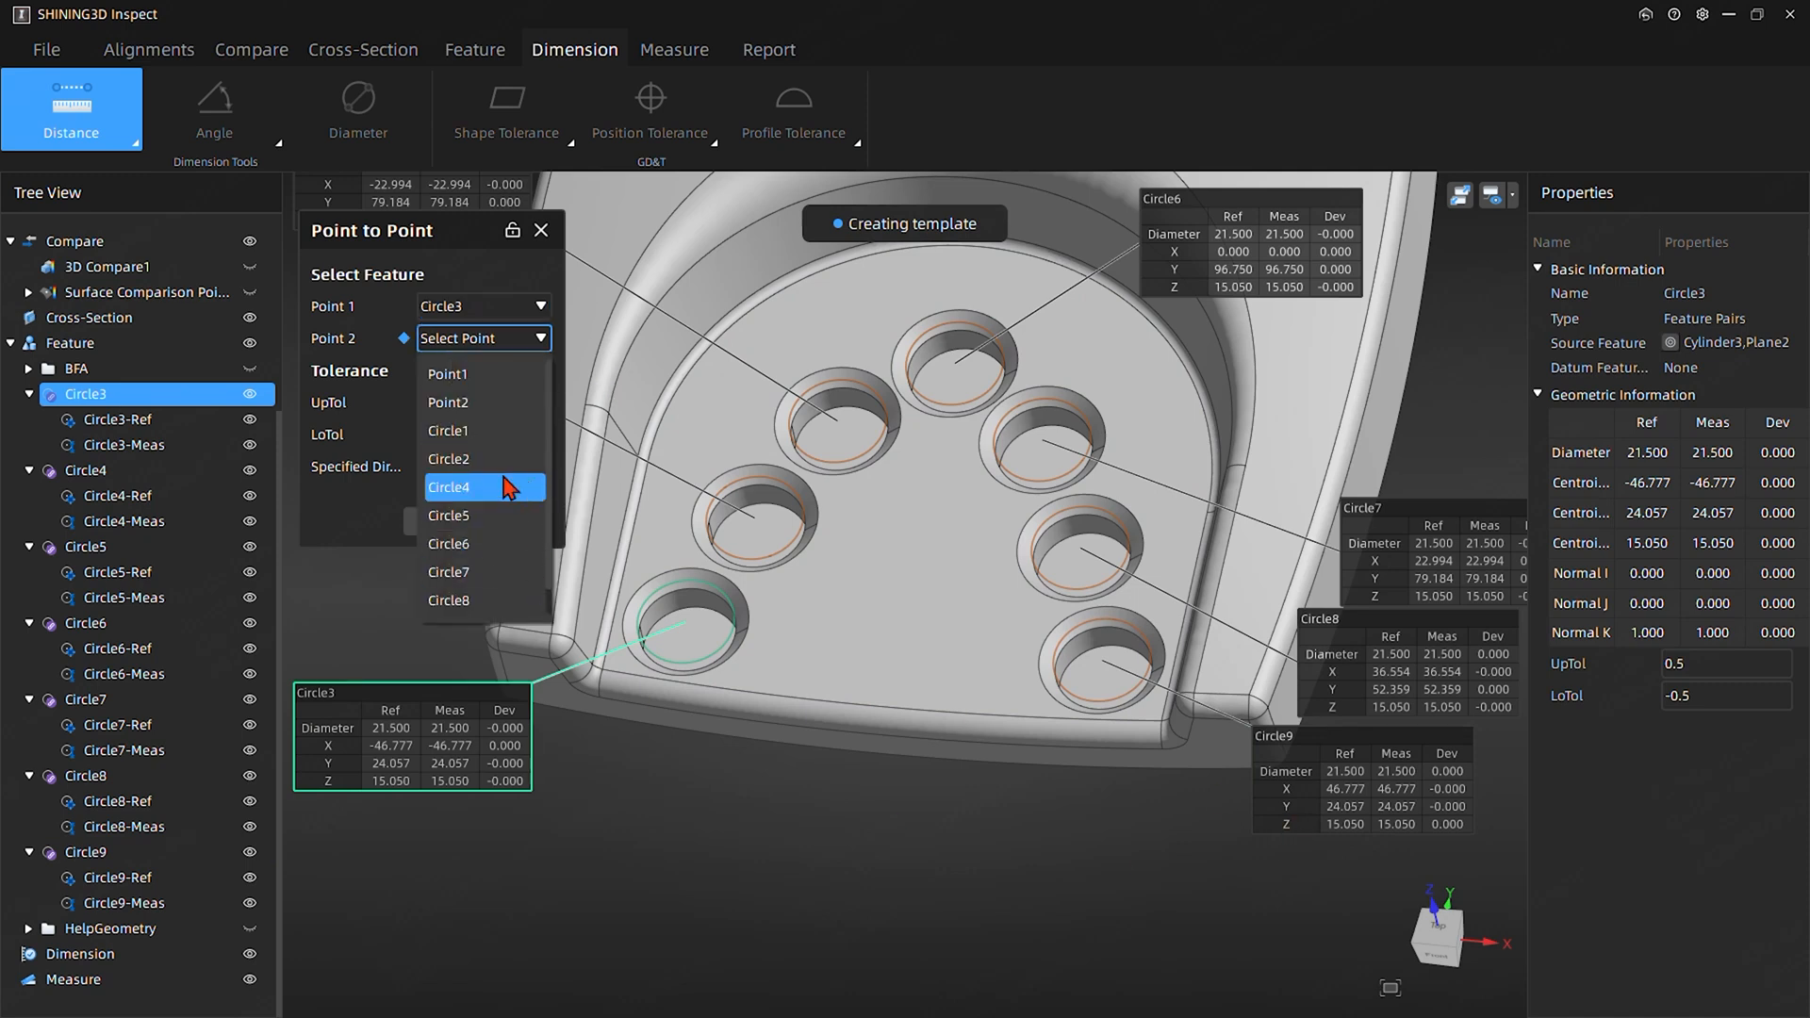
scroll(477, 515, down, 1)
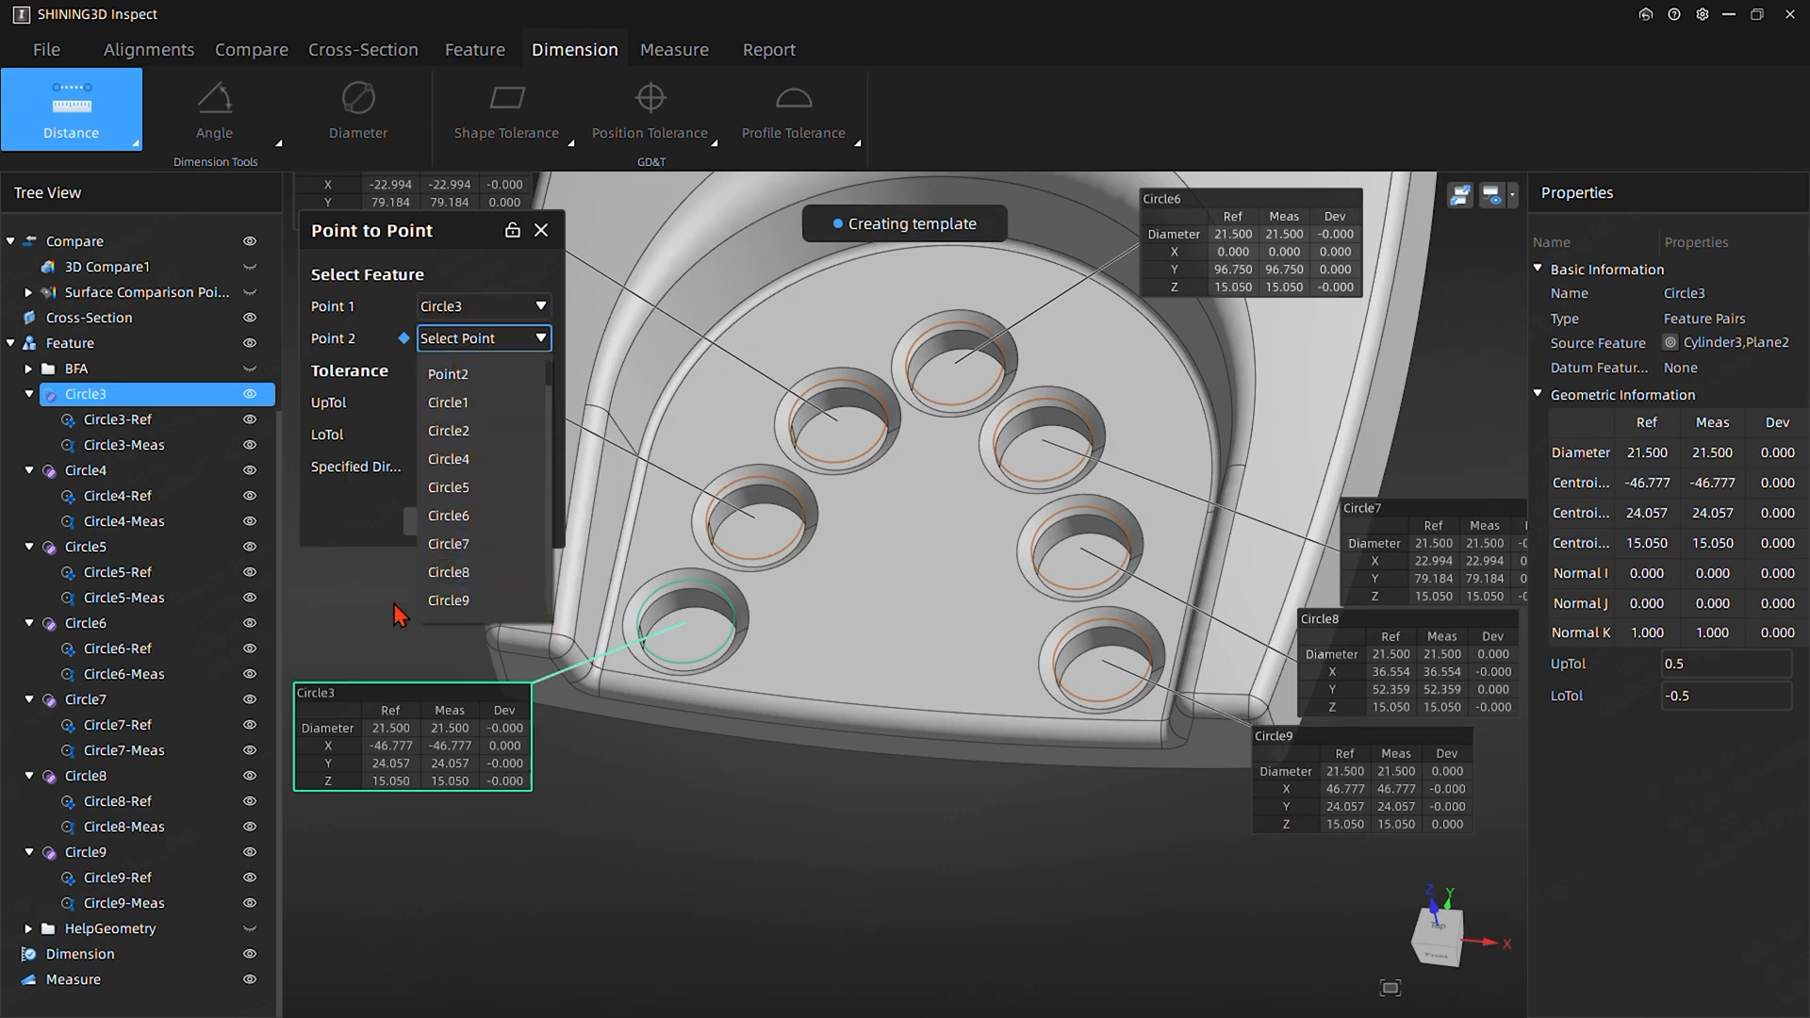
click(443, 599)
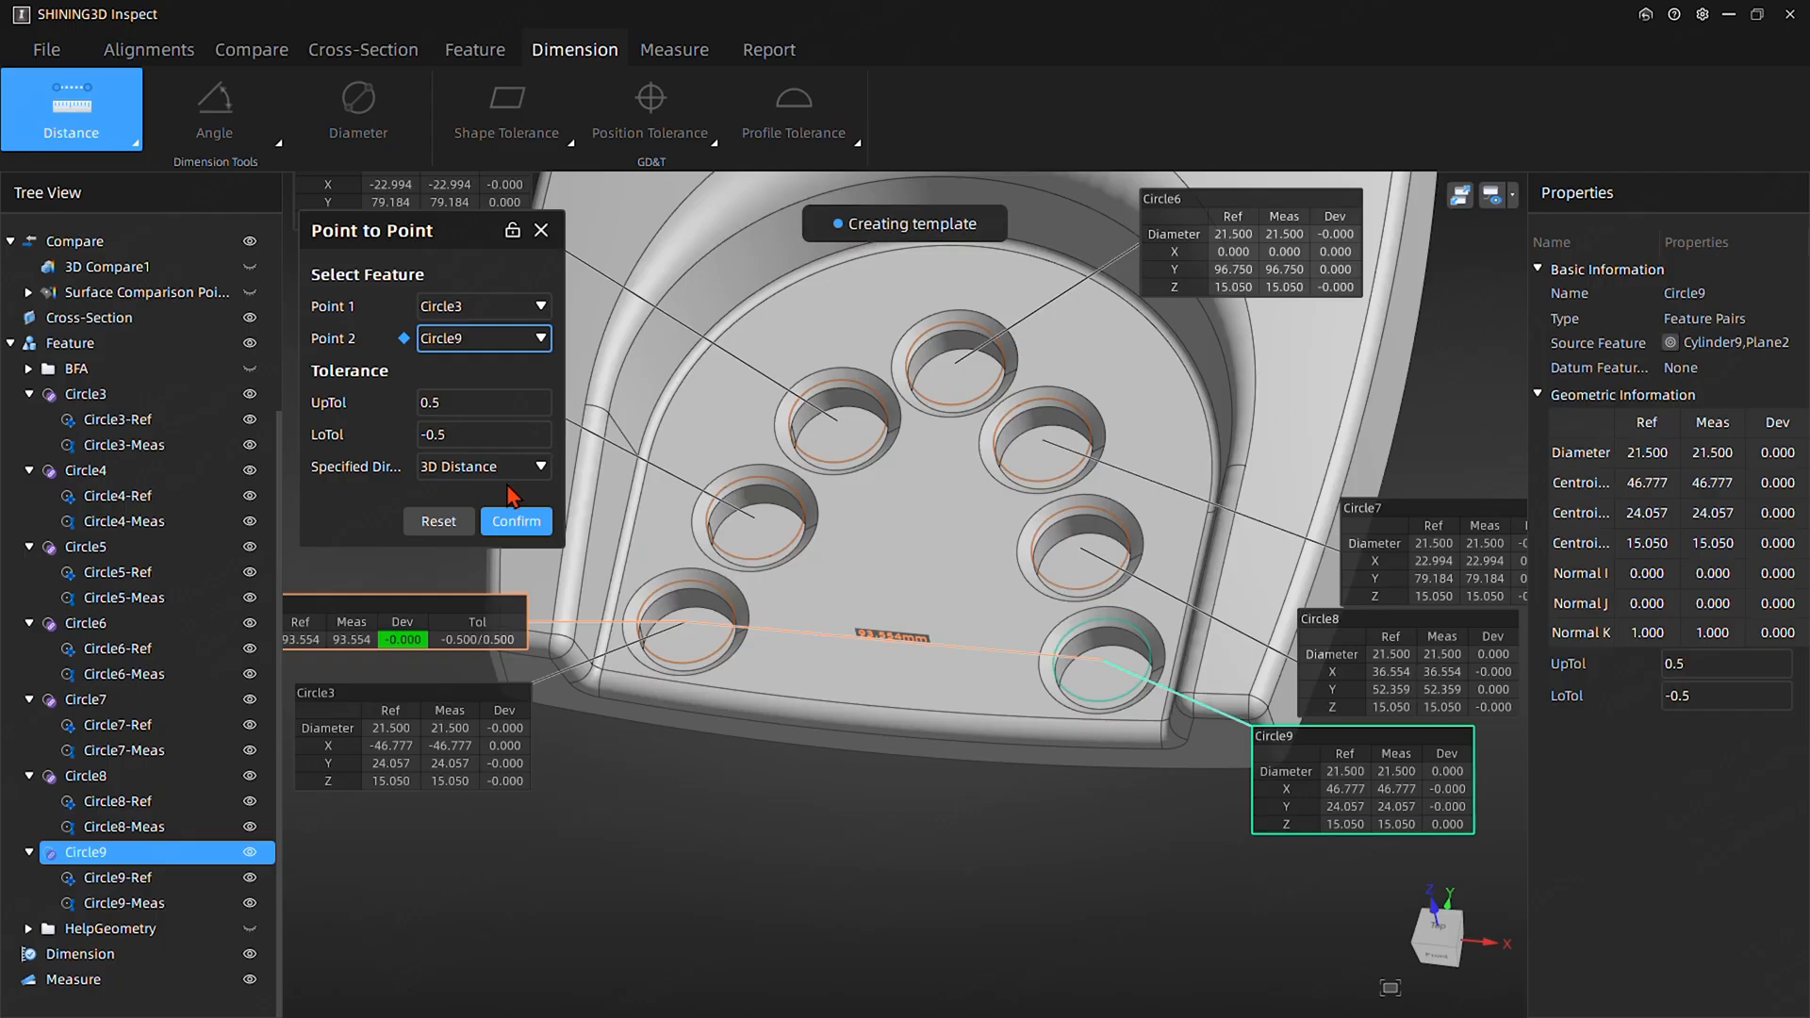
Set the distance direction to X Axis, place its label below the part's front edge and create the dimension
click(460, 481)
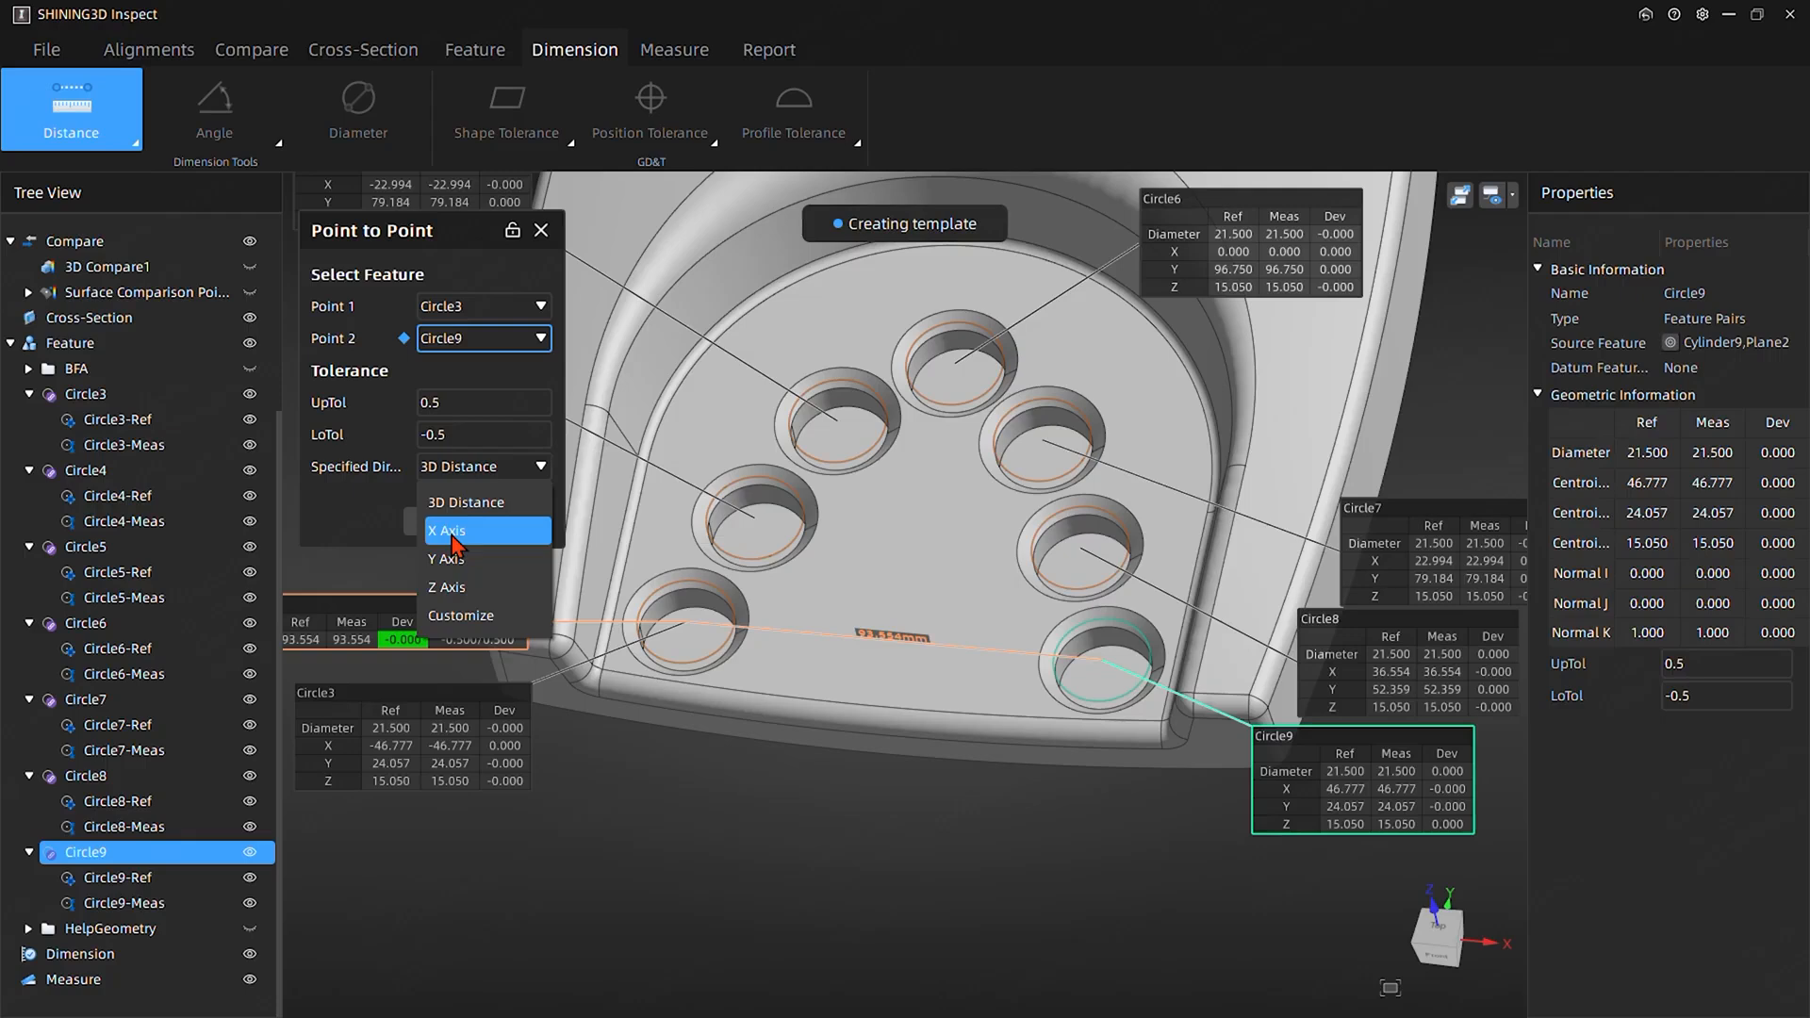
click(453, 533)
middle_drag(737, 836, 787, 825)
drag(416, 594, 884, 822)
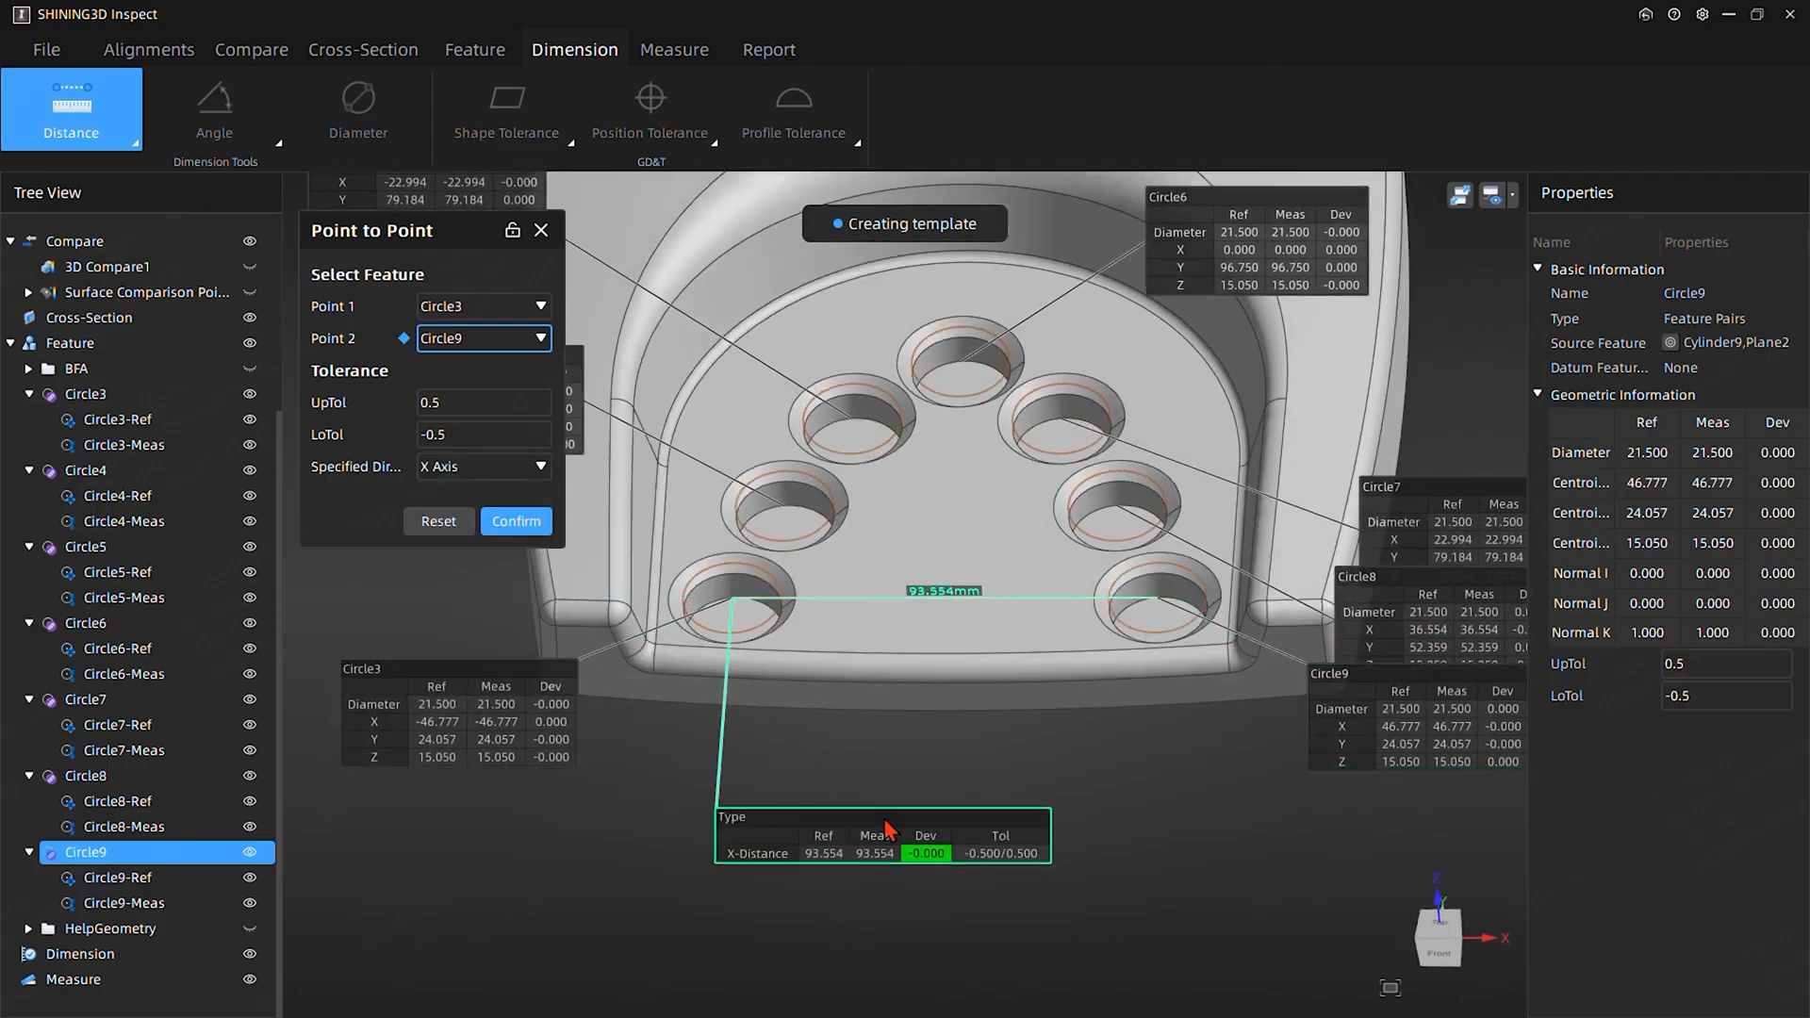
middle_drag(851, 860, 888, 847)
drag(894, 858, 808, 796)
middle_drag(1098, 769, 1070, 785)
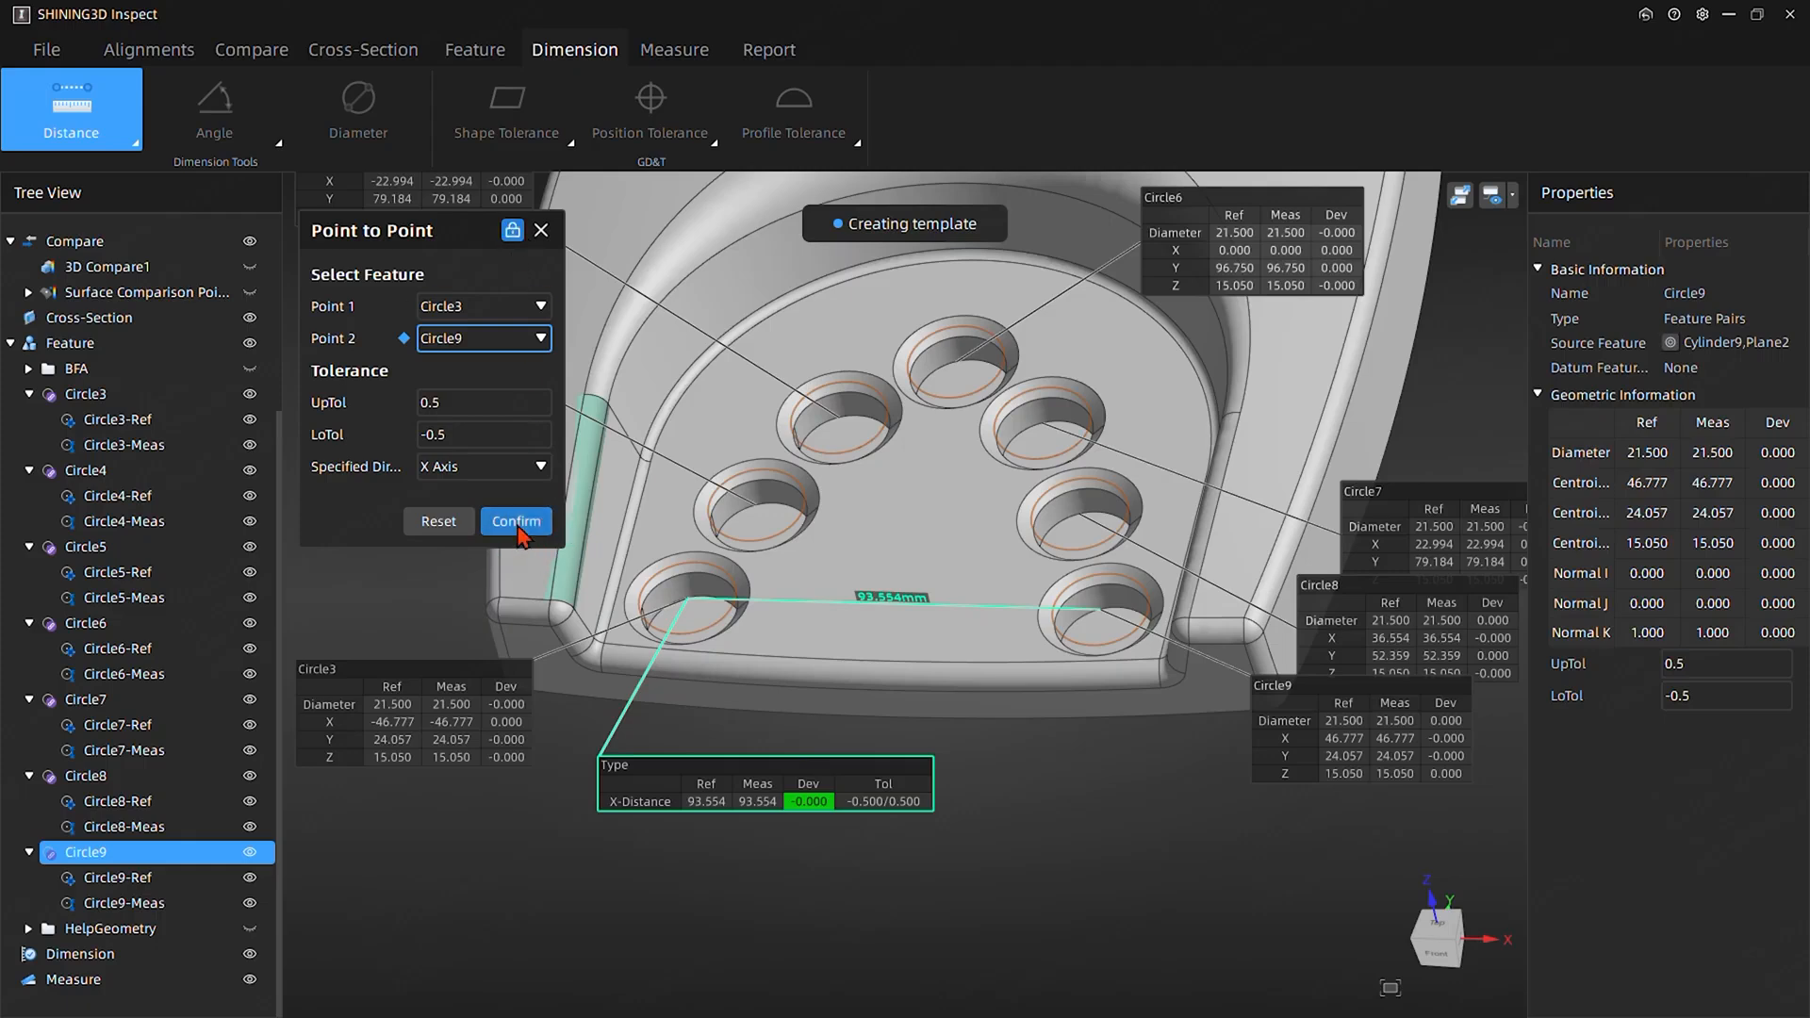
click(518, 524)
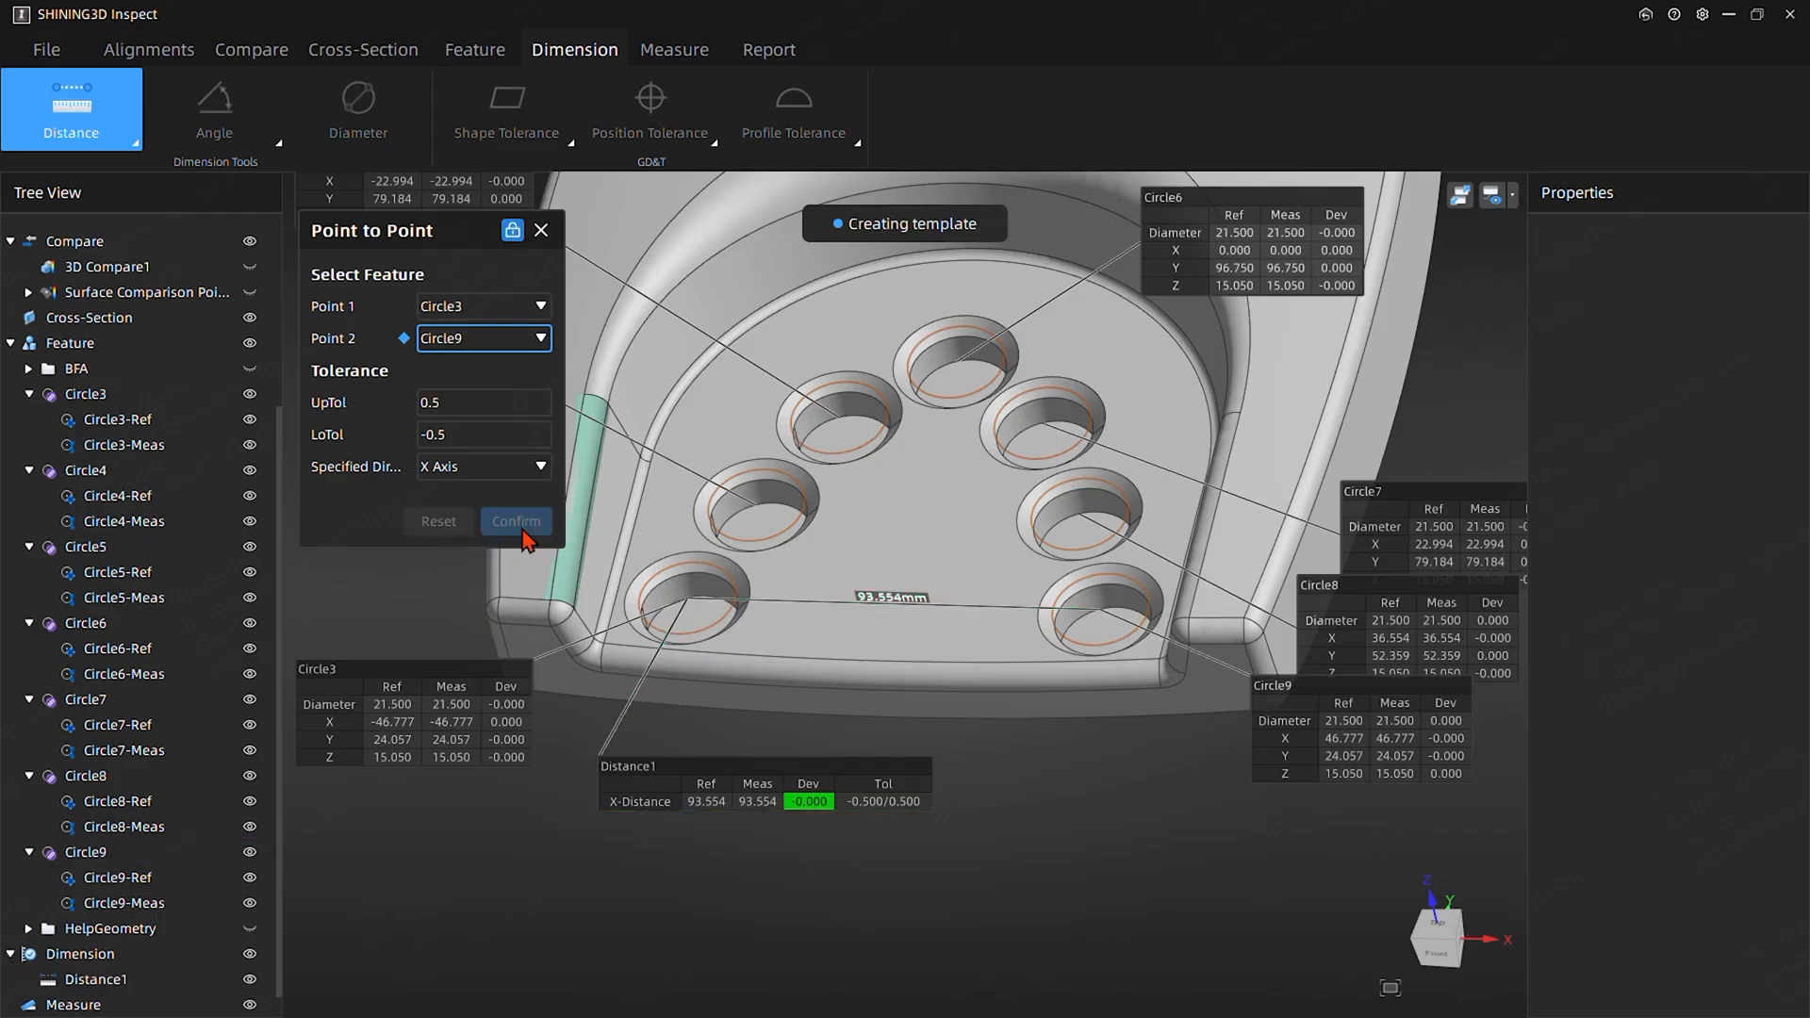
Create an X Axis distance dimension between Circle4 and Circle8, placing its label and the Circle8 table below the part
click(463, 314)
click(473, 439)
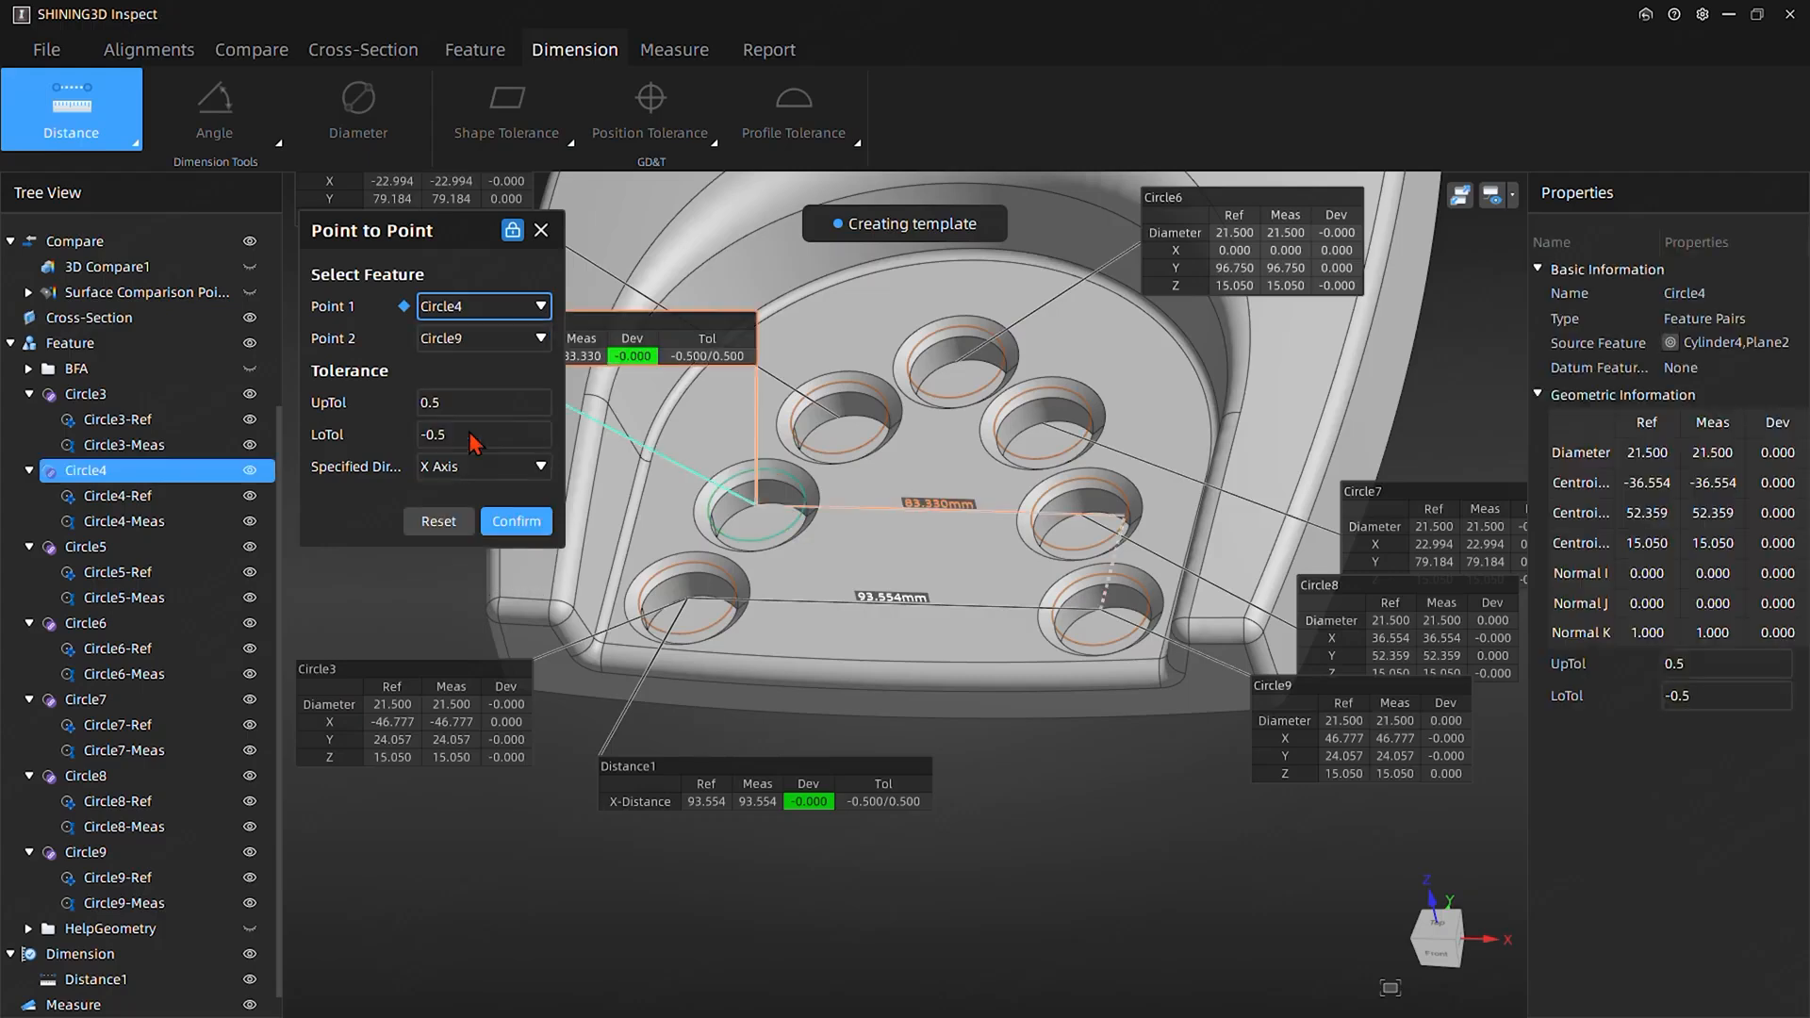
click(467, 341)
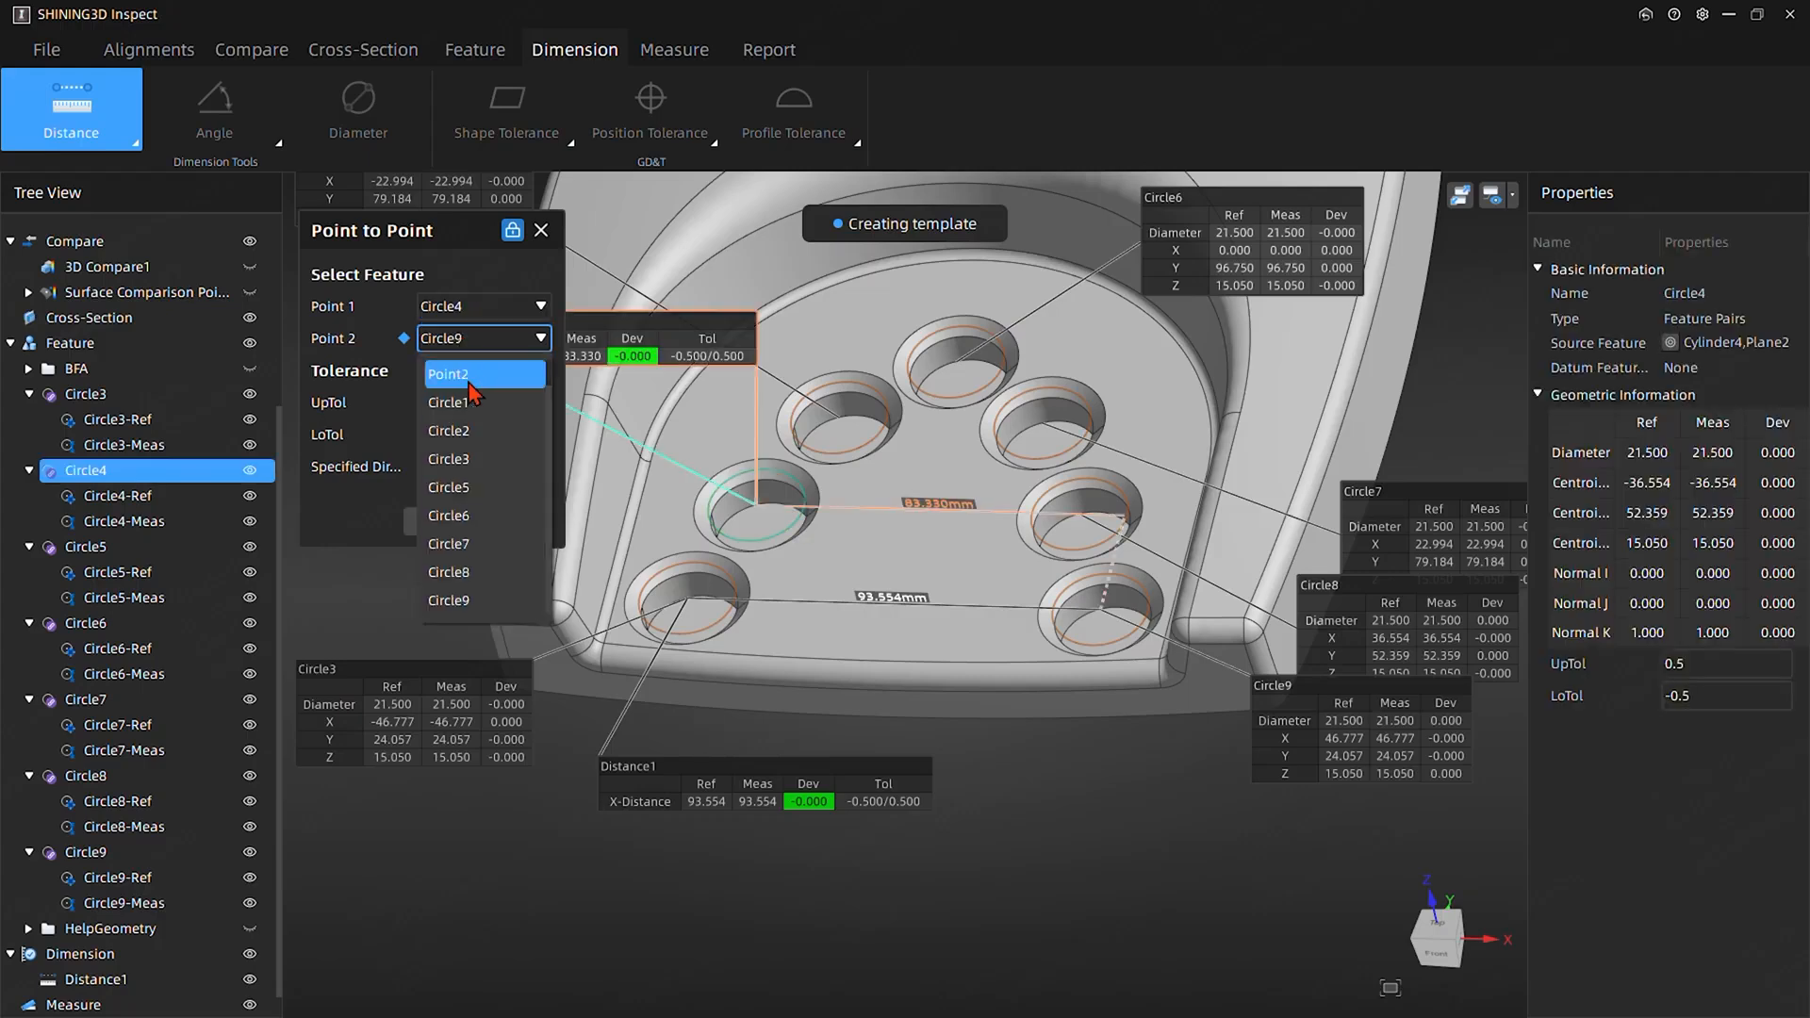
click(474, 577)
mouse_move(1384, 625)
mouse_down()
mouse_move(1086, 768)
mouse_move(1162, 885)
mouse_up()
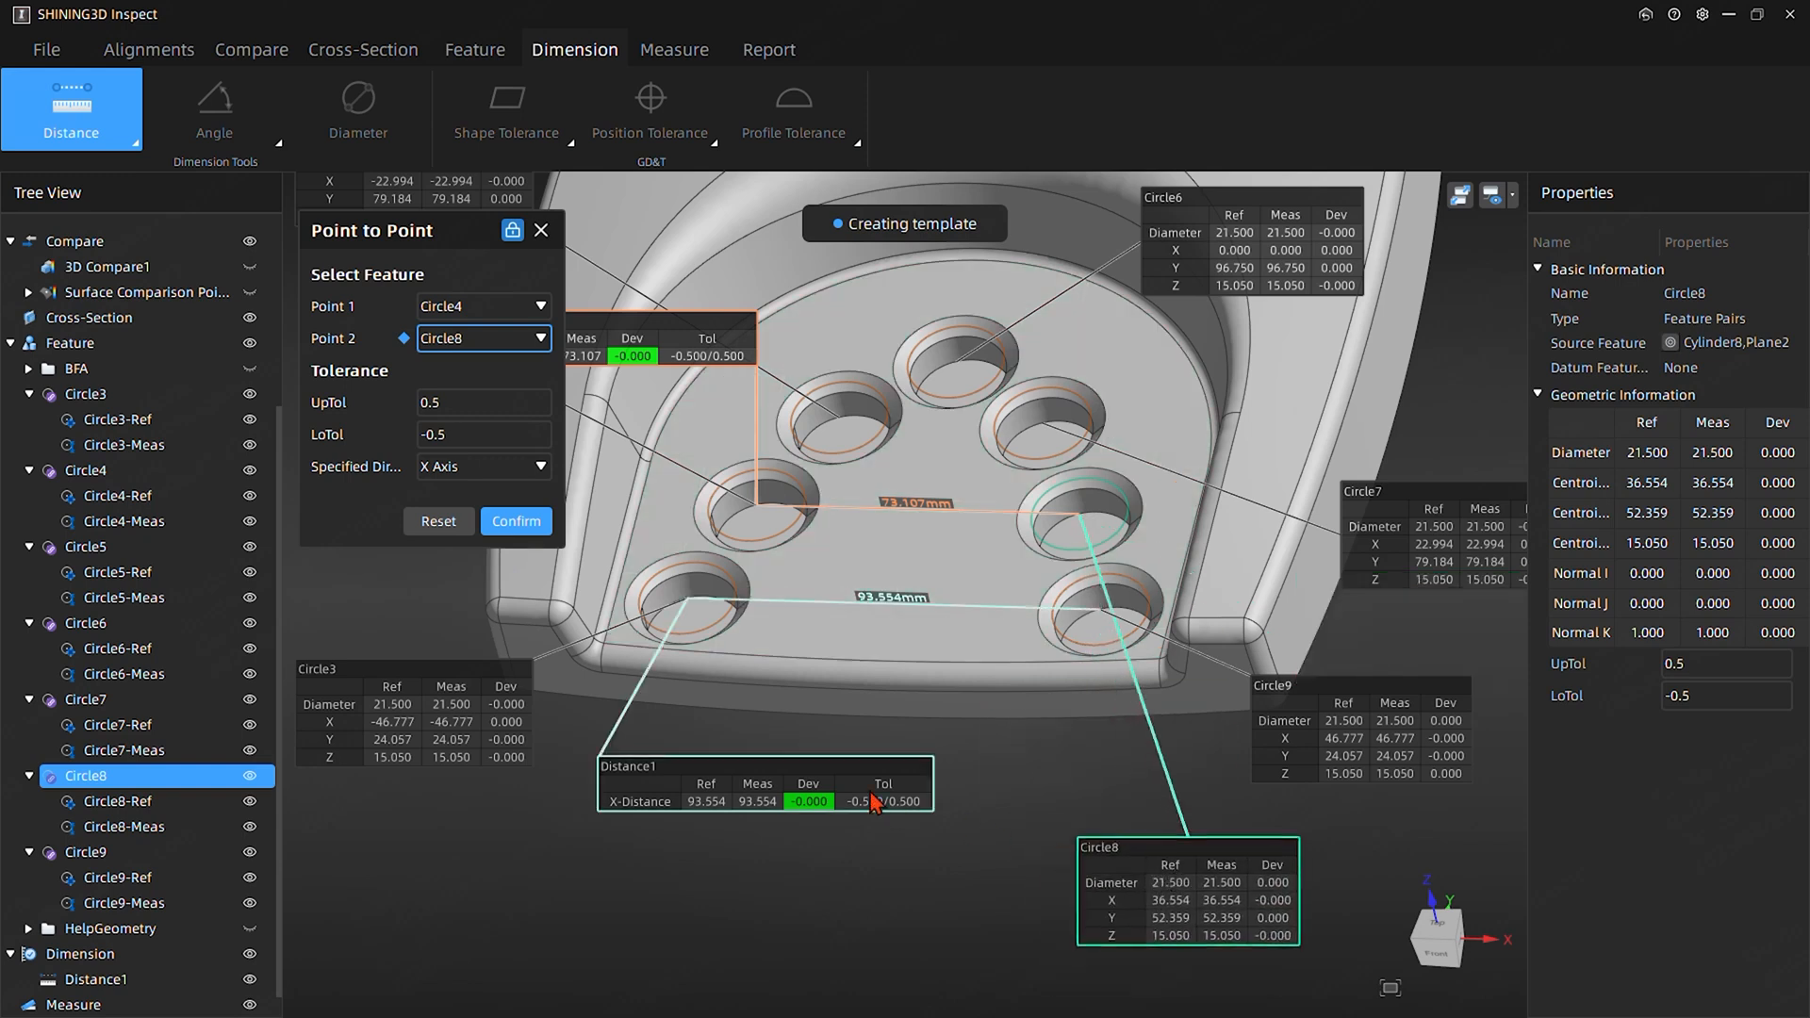
drag(660, 351, 863, 954)
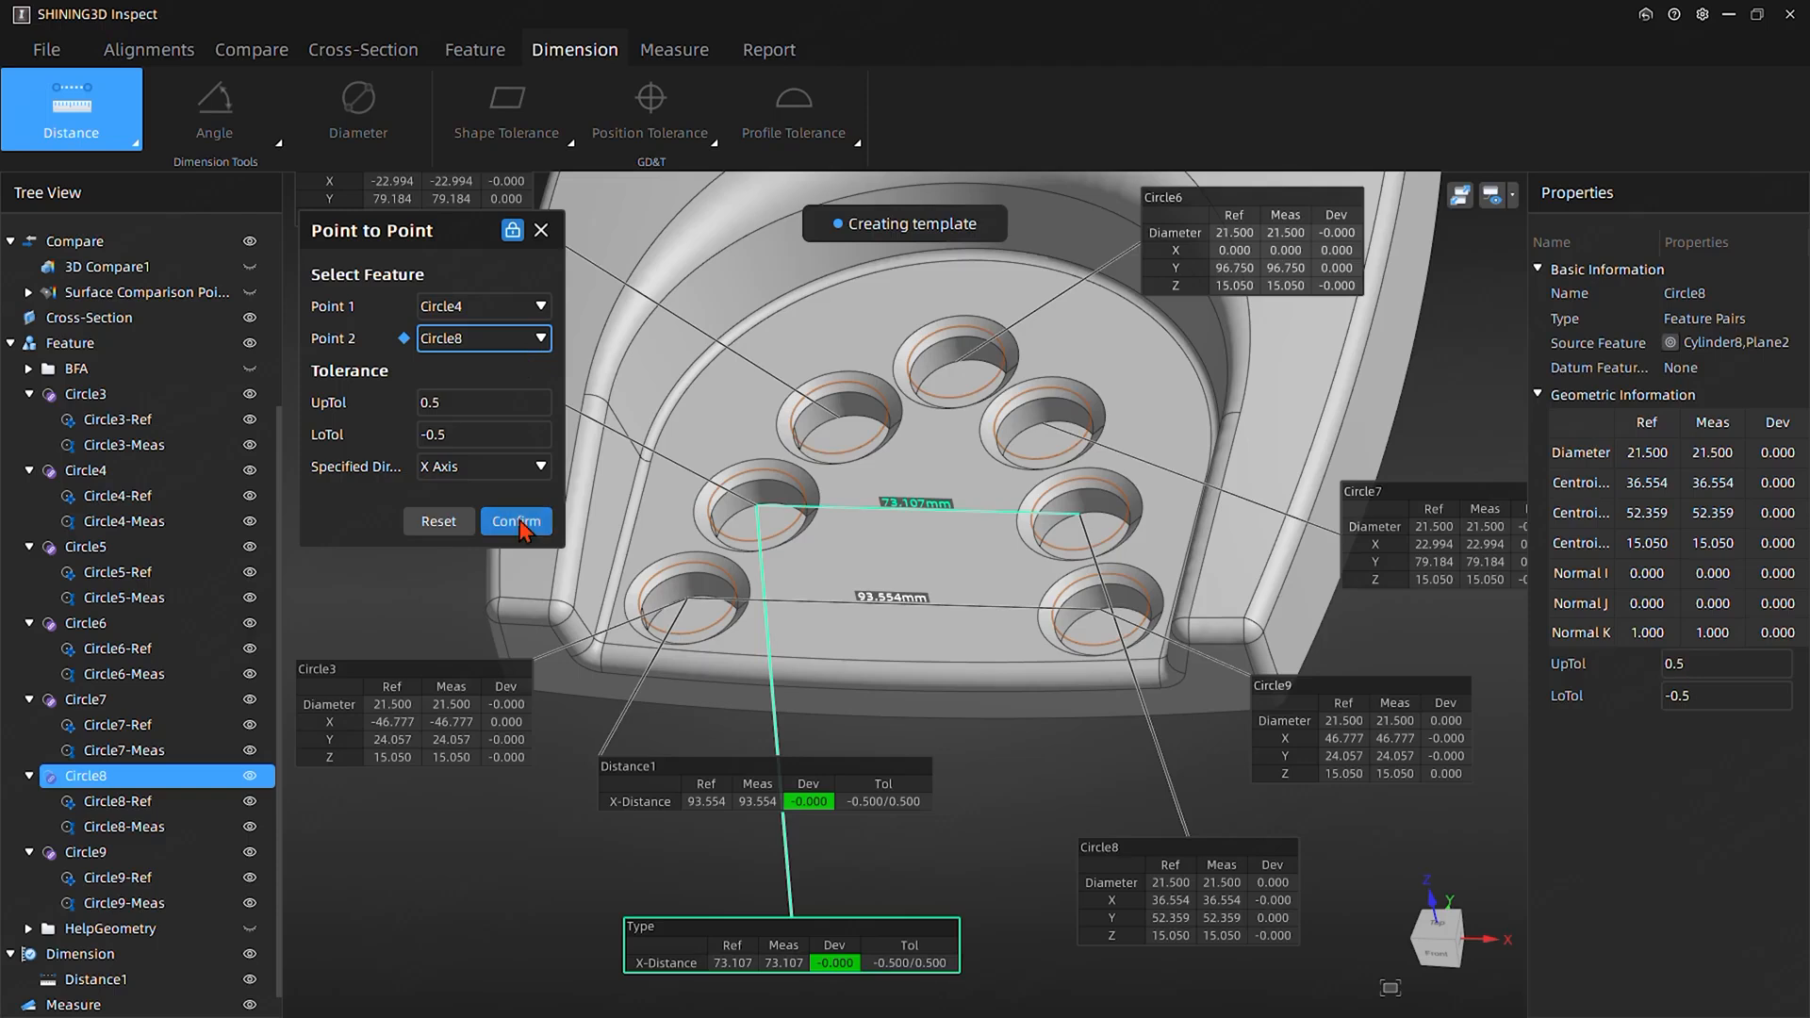
click(517, 521)
Create an X Axis distance dimension between Circle5 and Circle7 and finish the point-to-point dimensioning
click(476, 306)
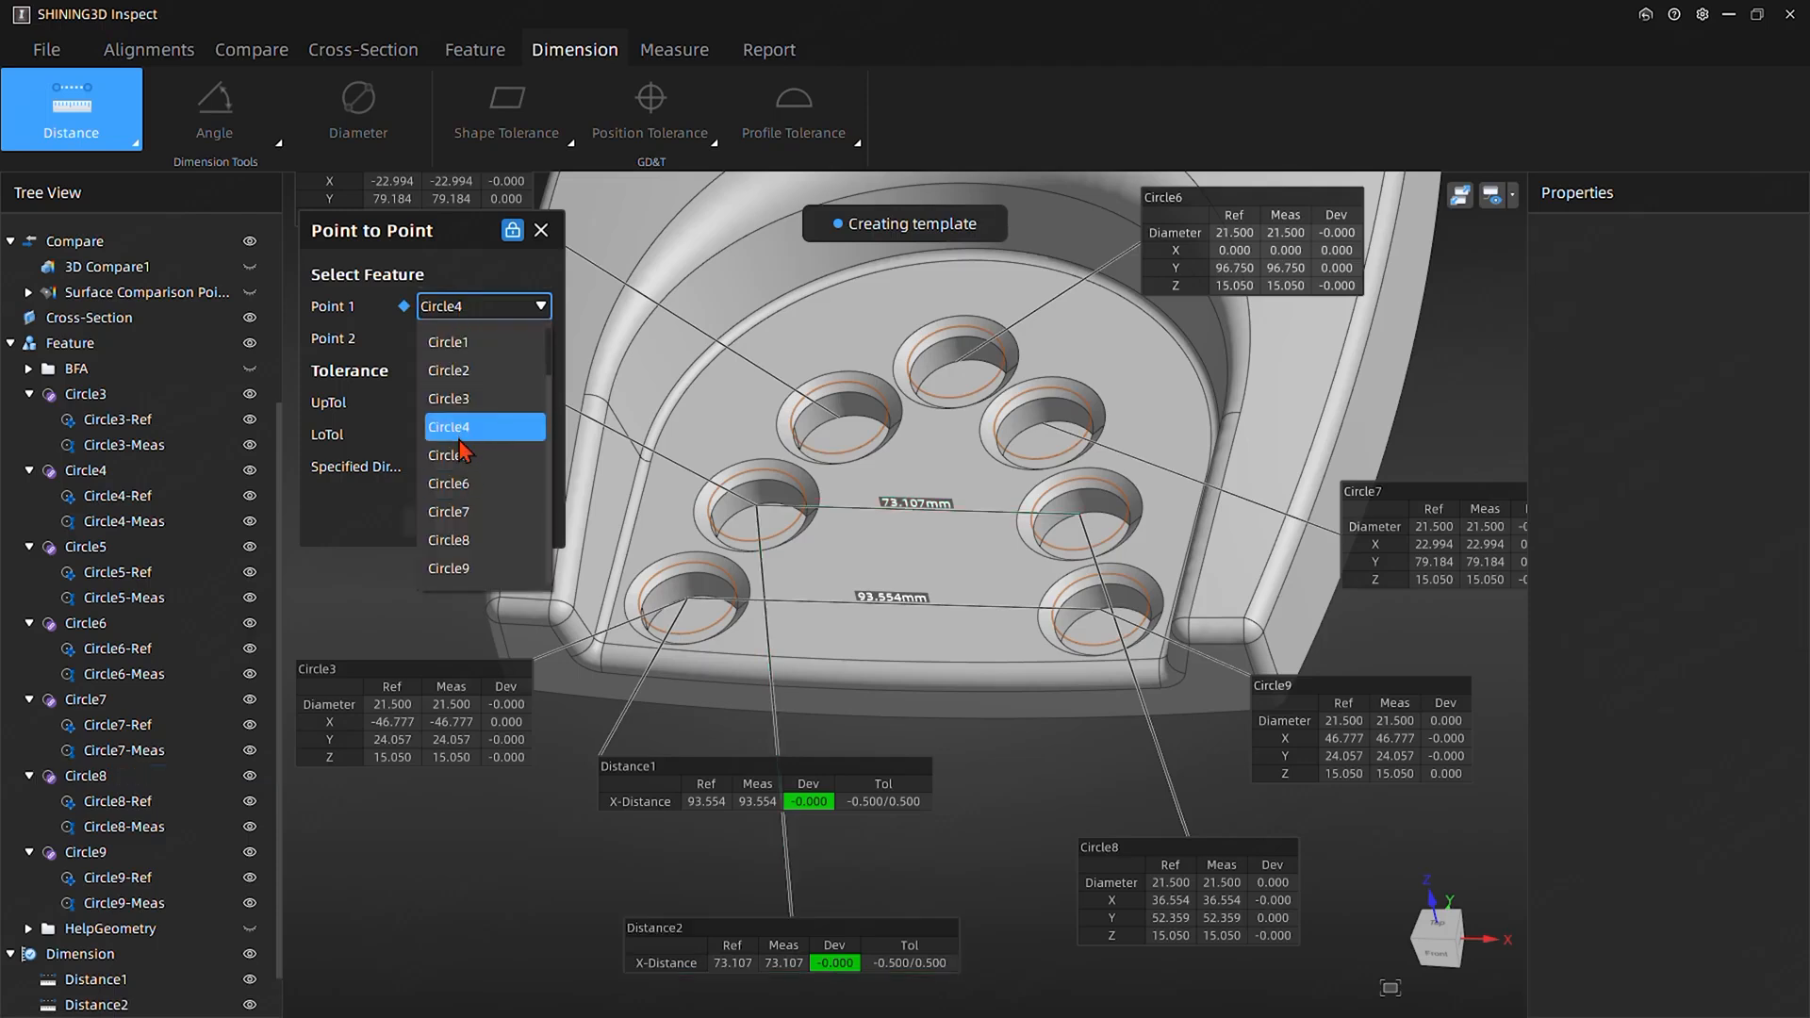
click(462, 454)
click(483, 338)
click(473, 546)
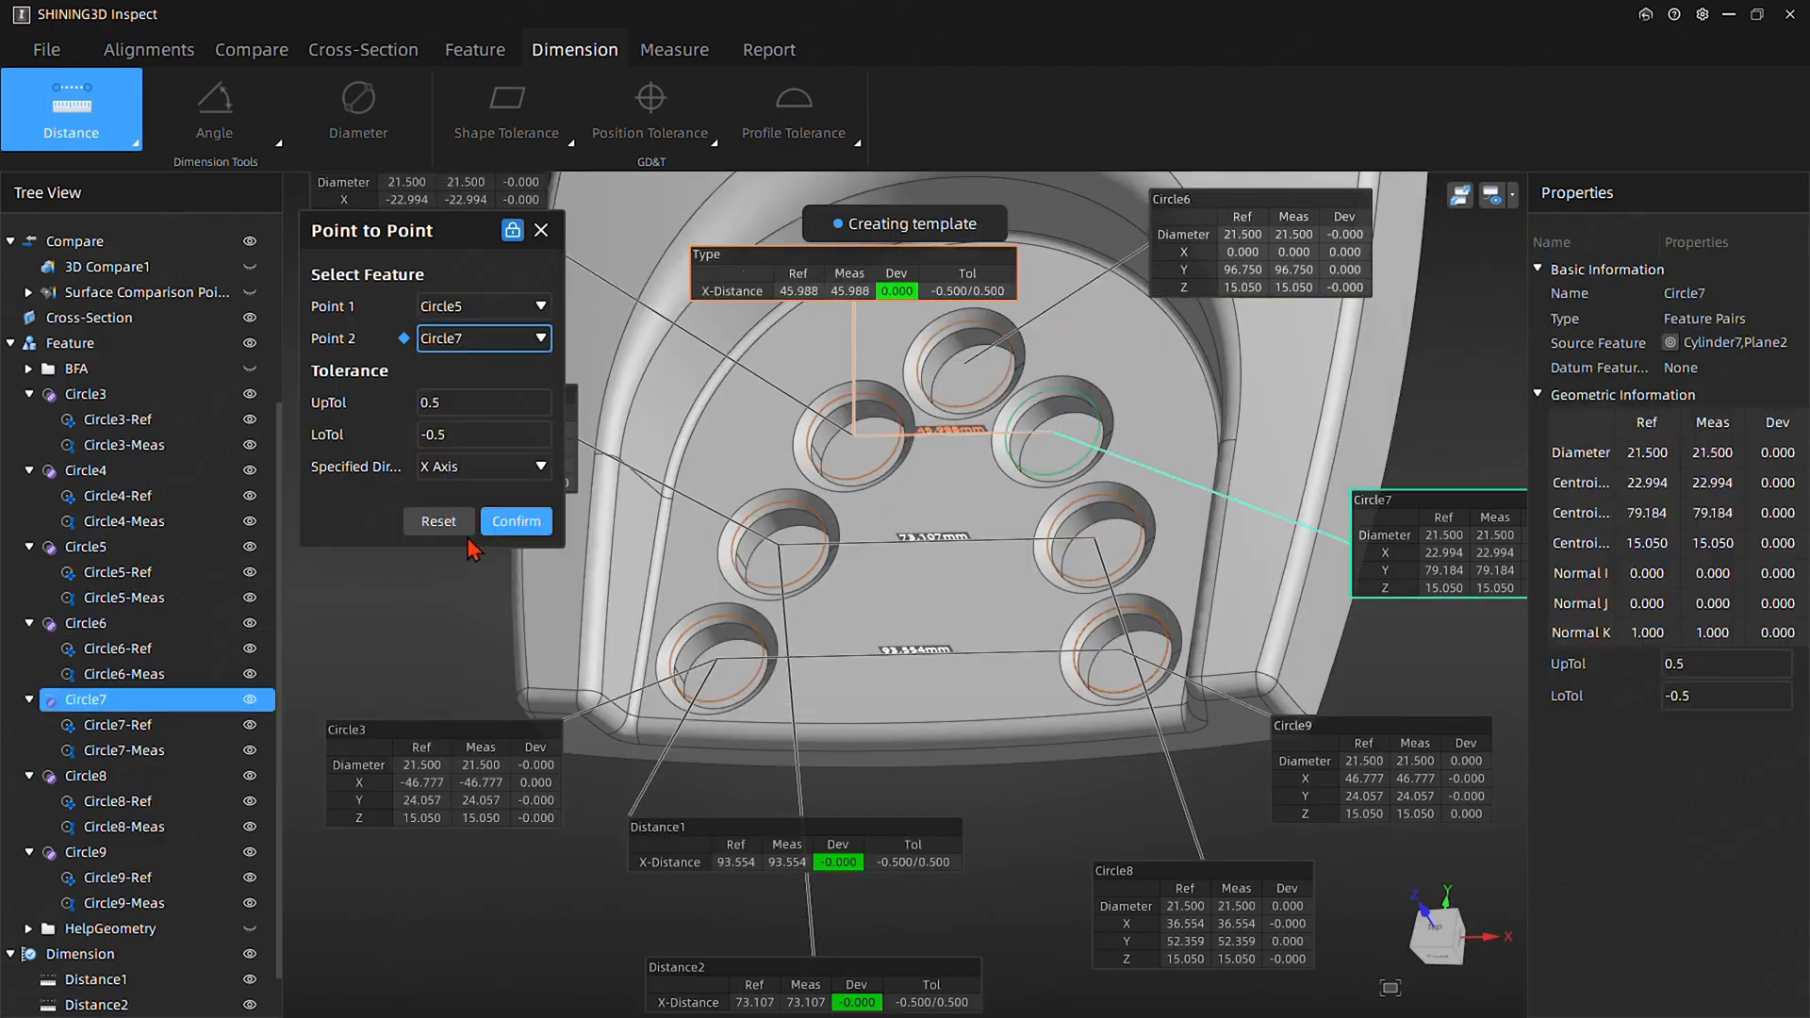
click(517, 521)
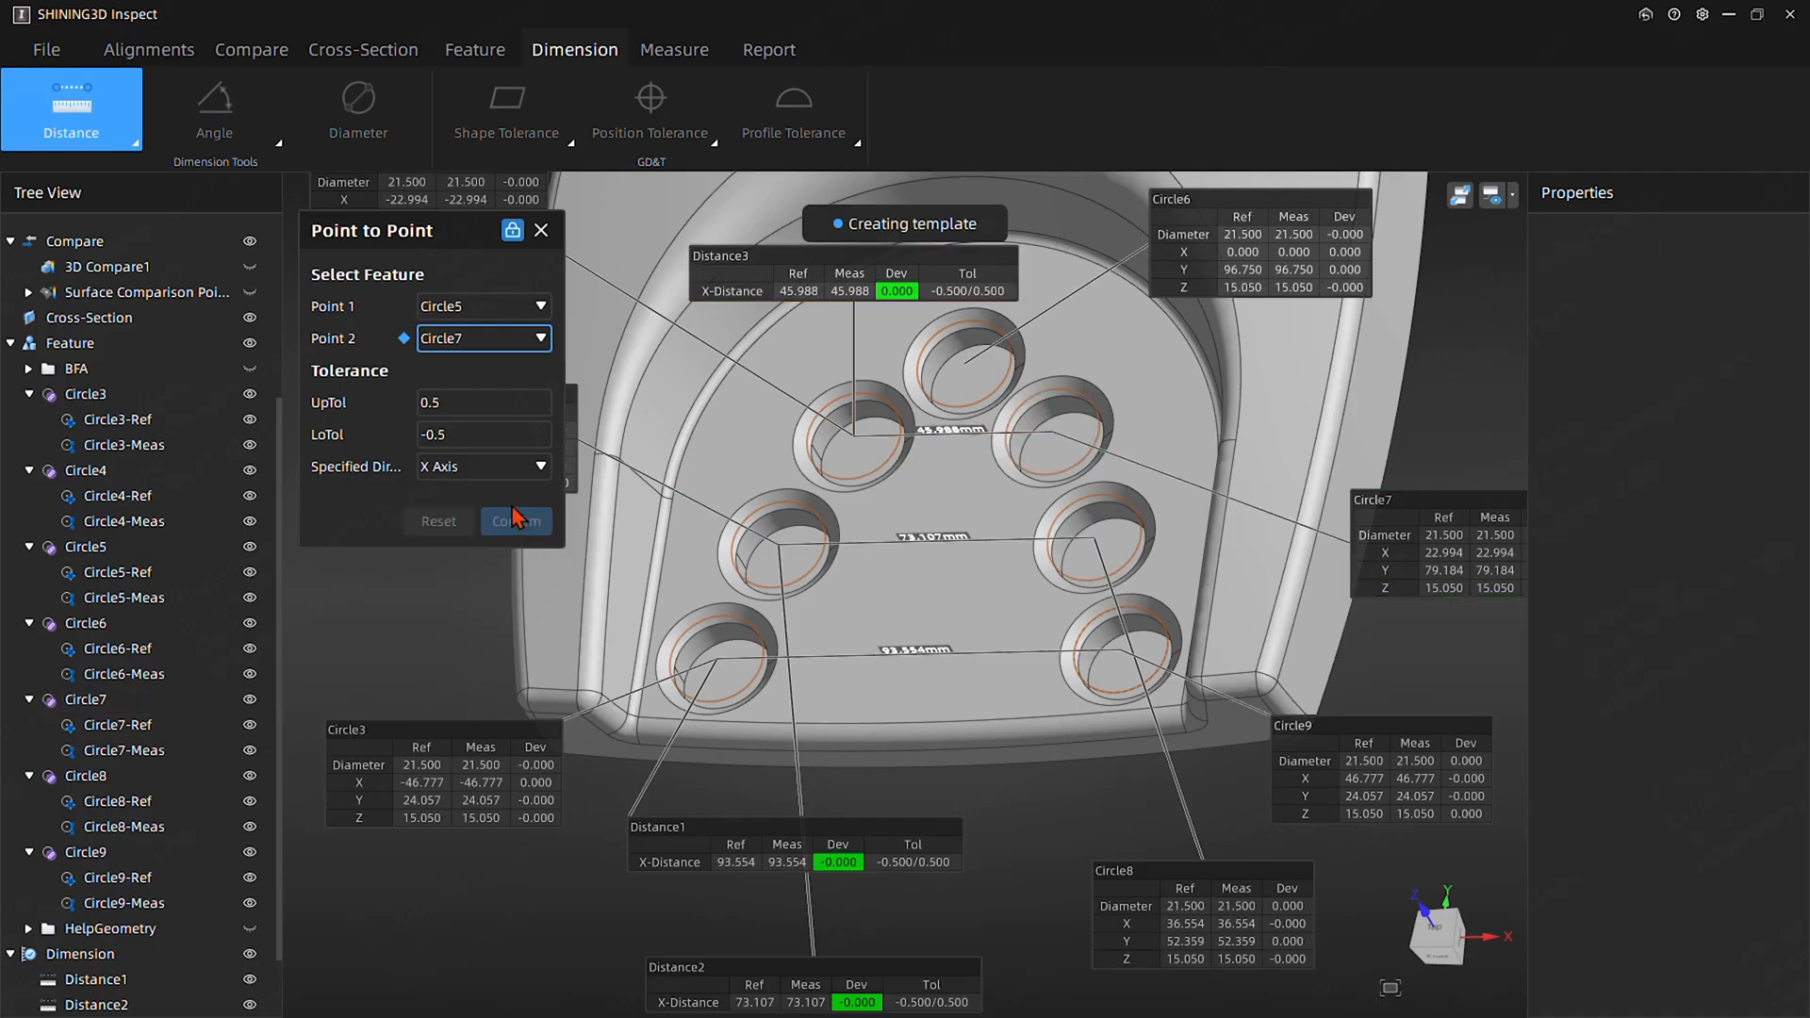
middle_drag(738, 417, 693, 373)
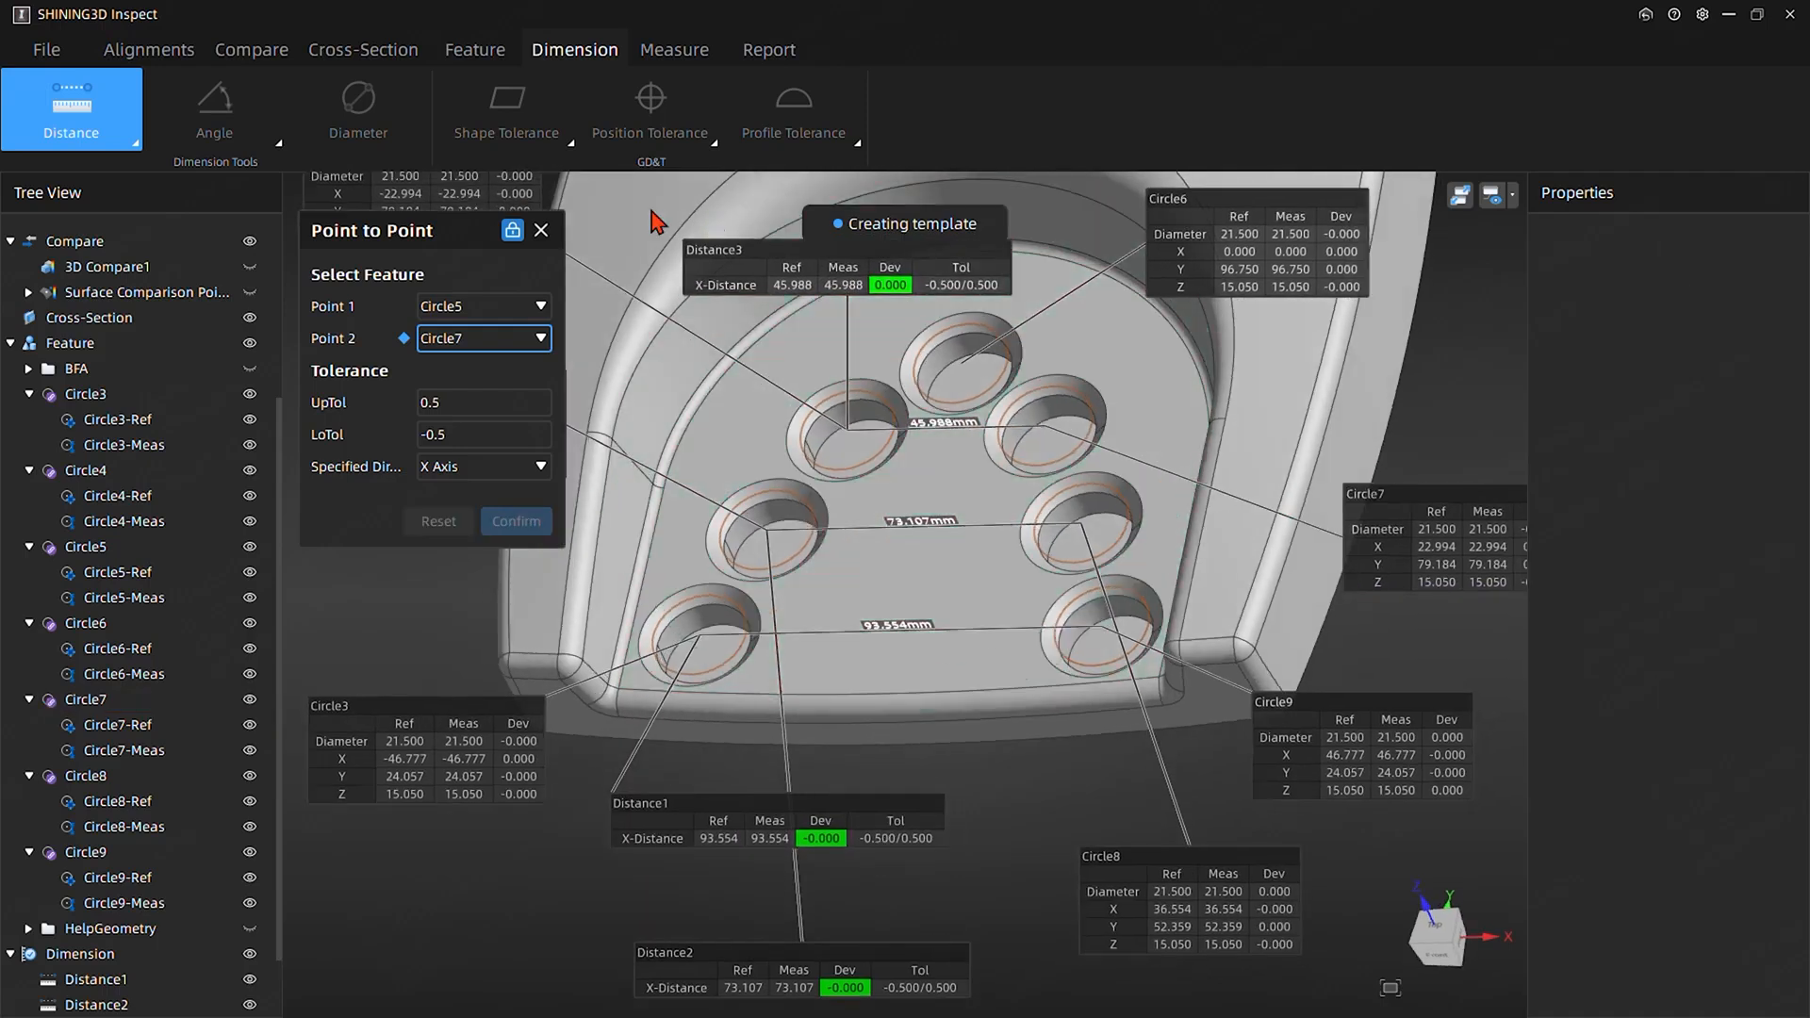
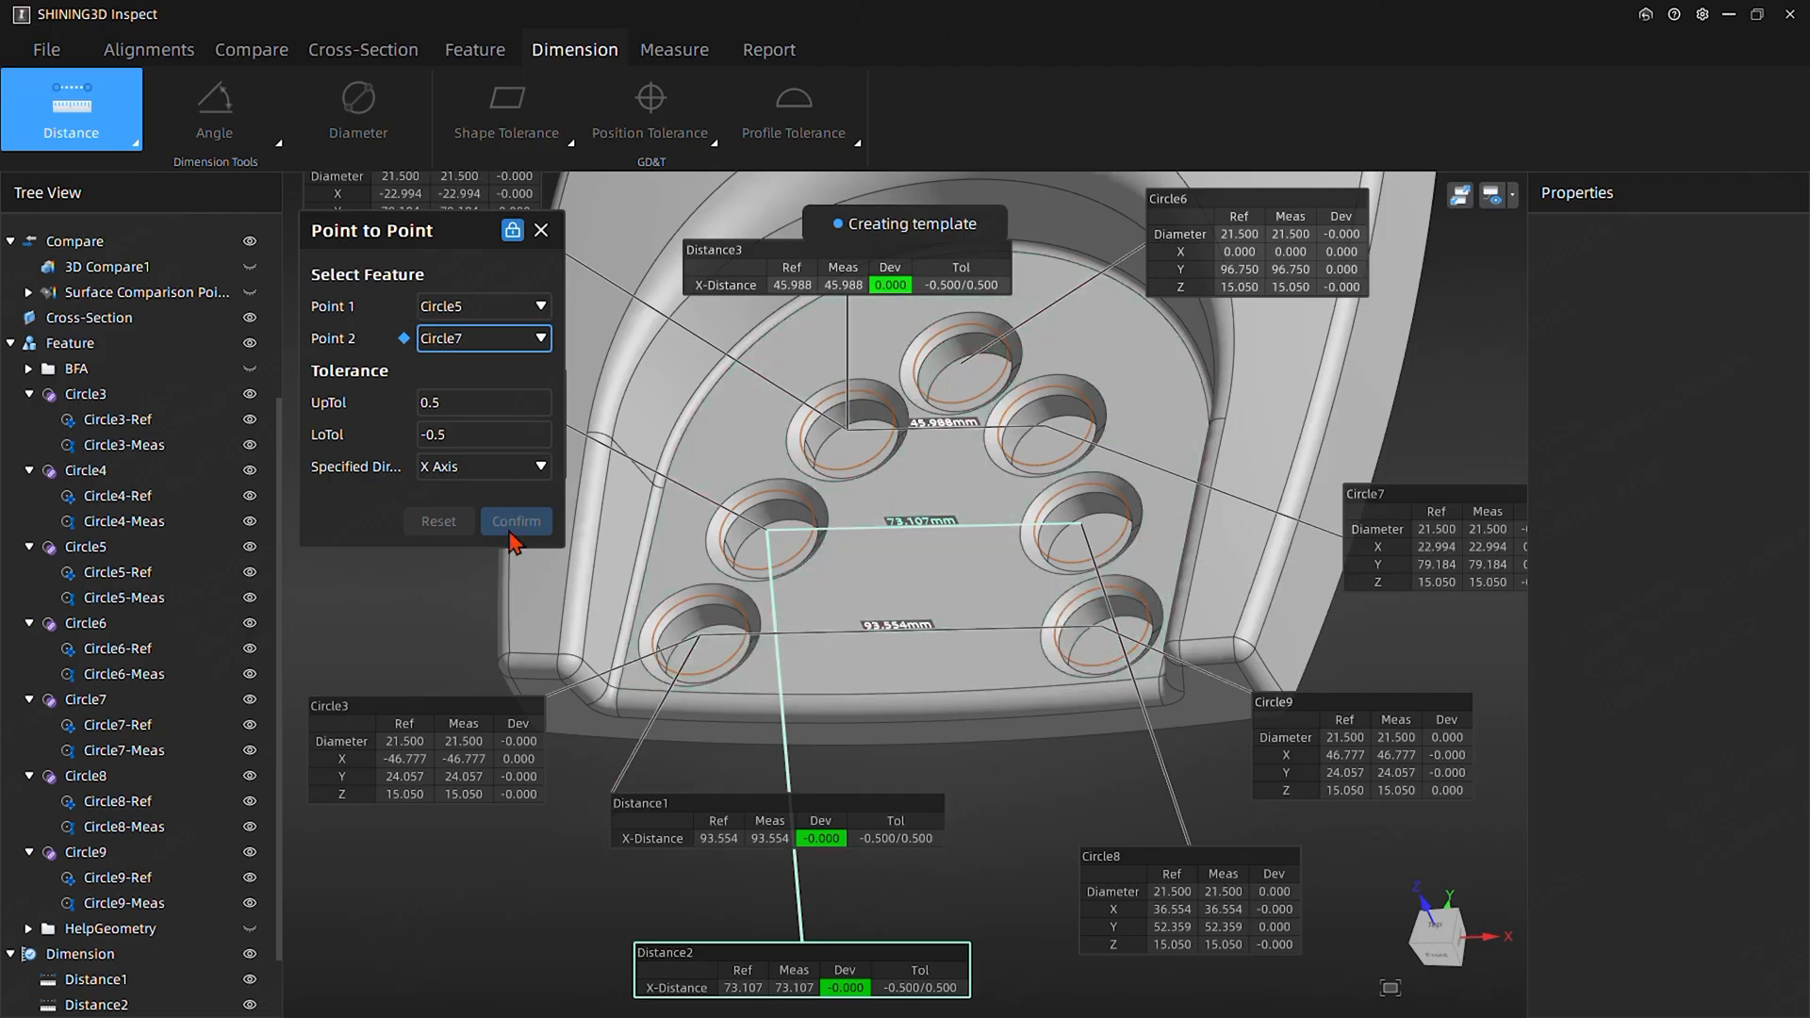
click(541, 230)
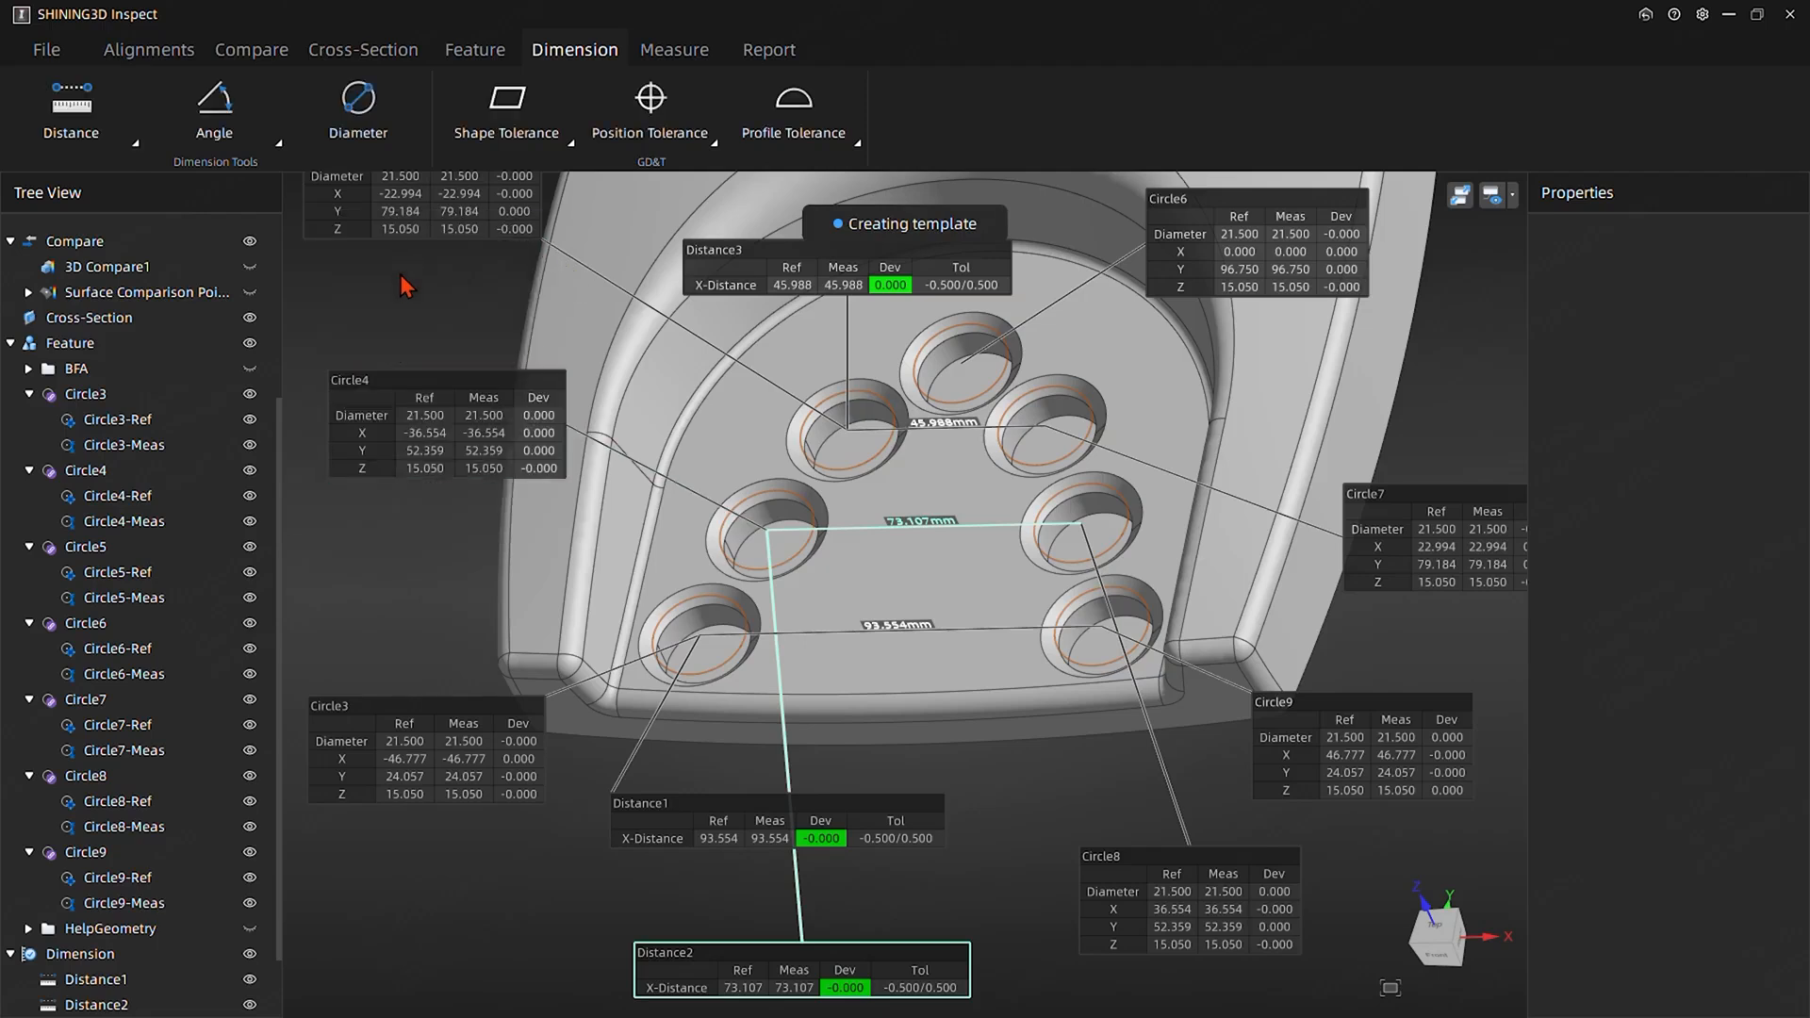
Create a line feature from the center points of Circle3 and Circle9
click(476, 52)
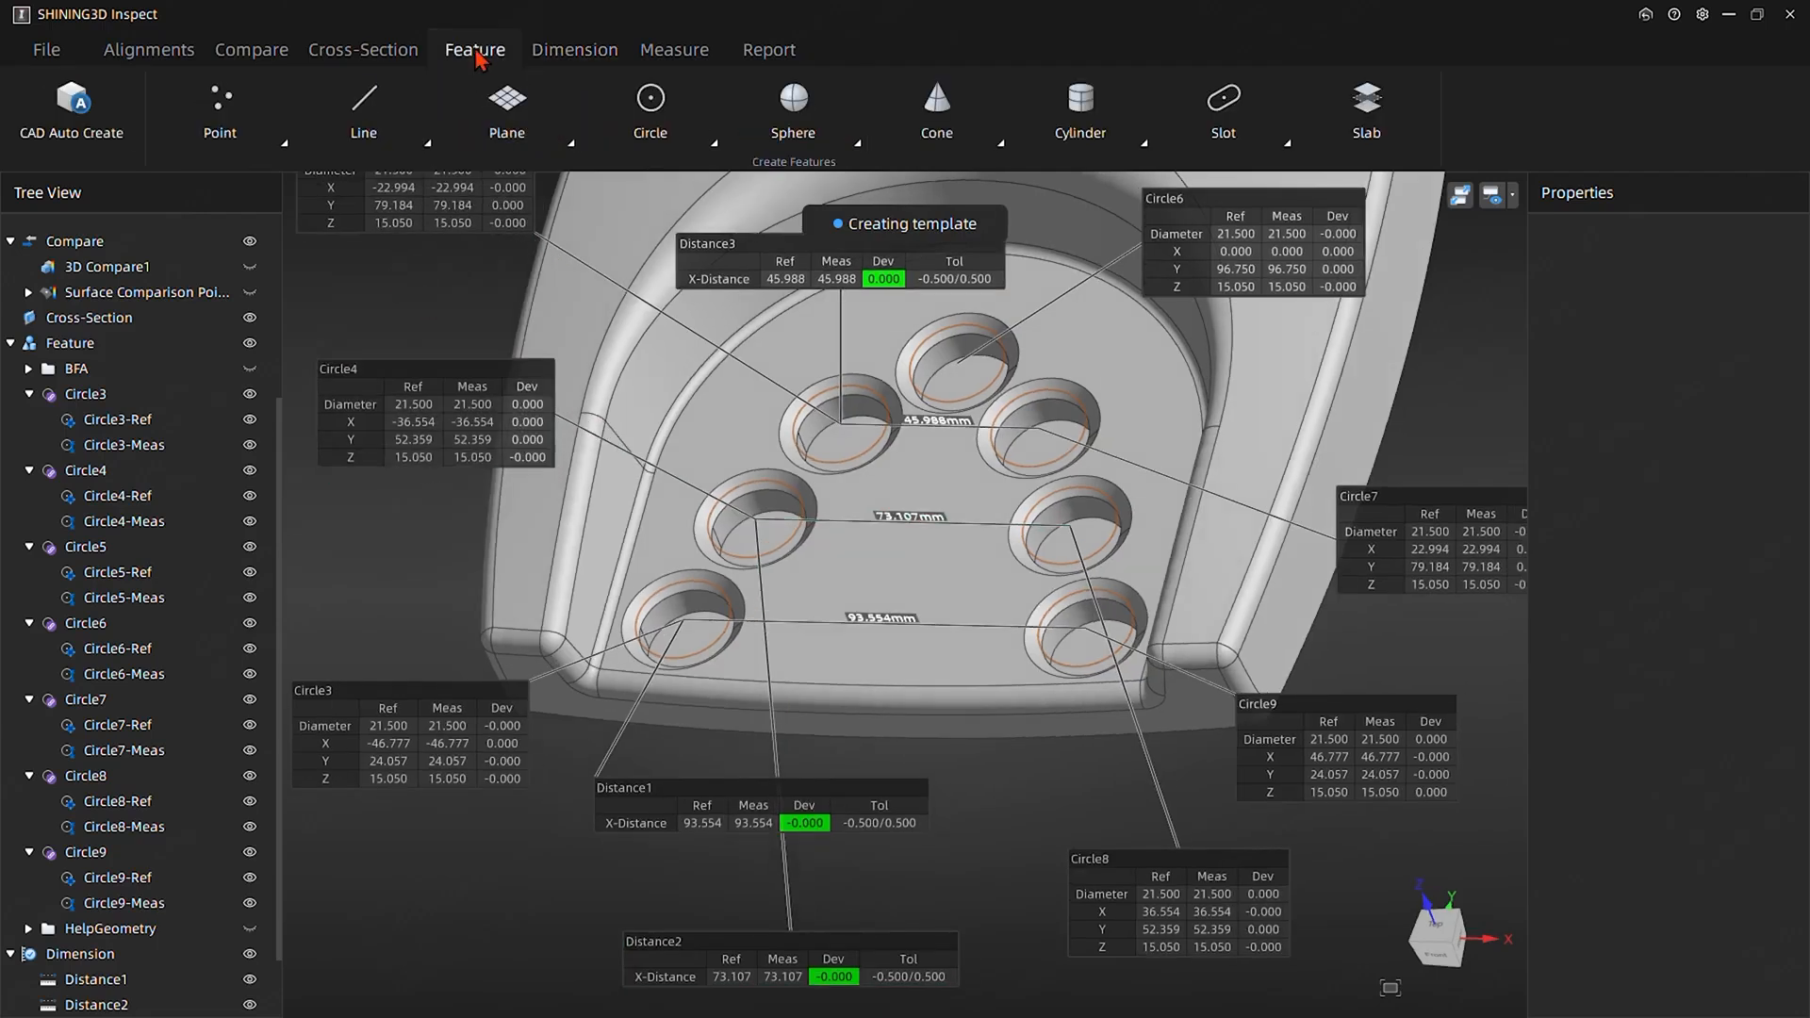
click(363, 137)
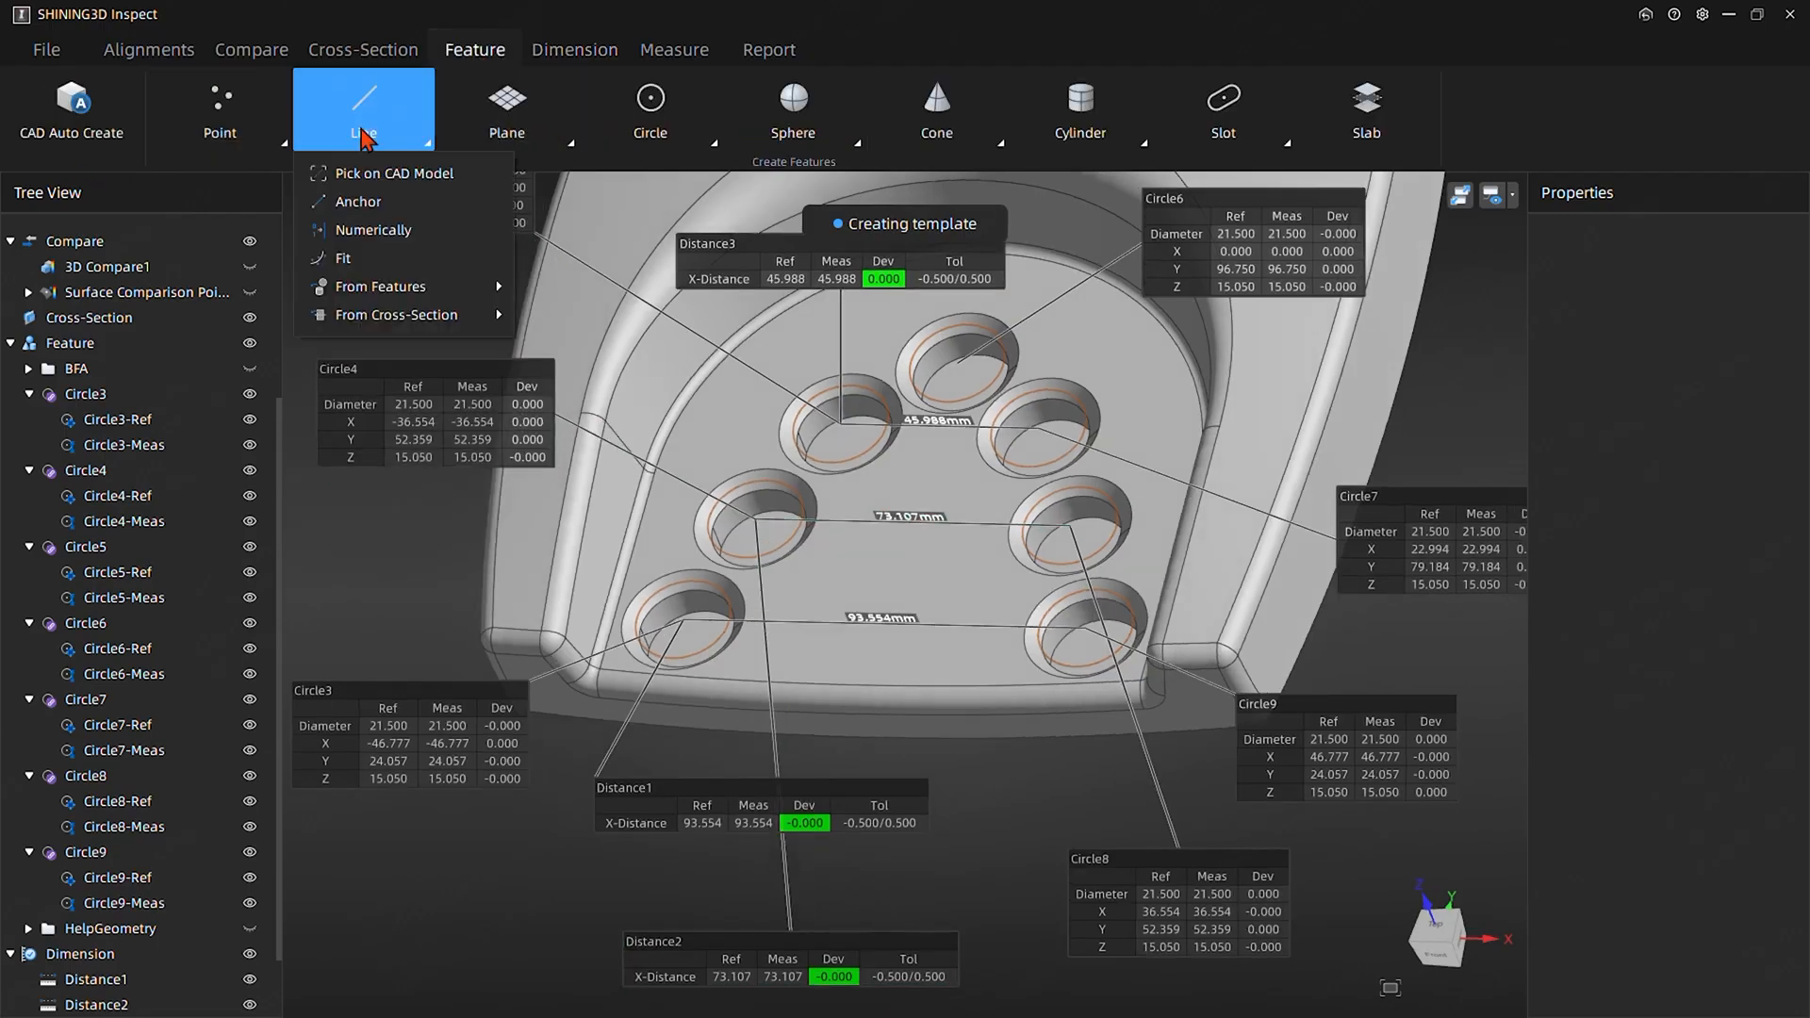
mouse_move(383, 300)
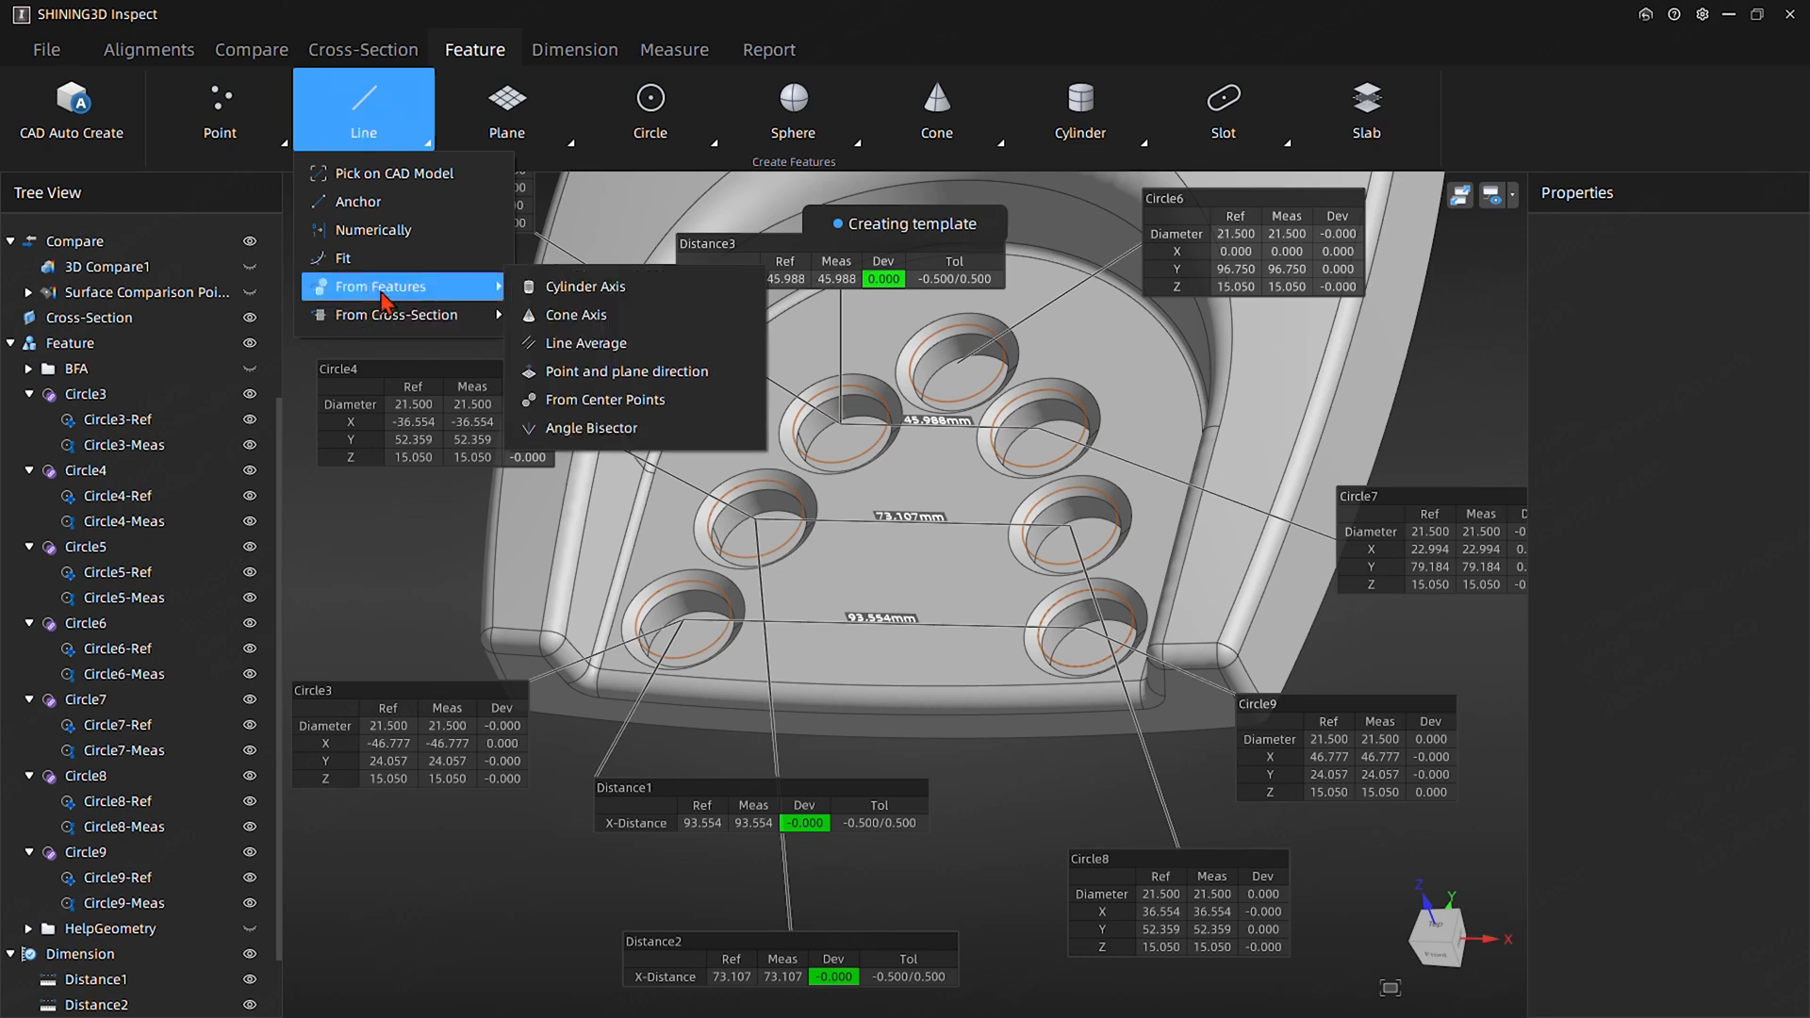
click(603, 400)
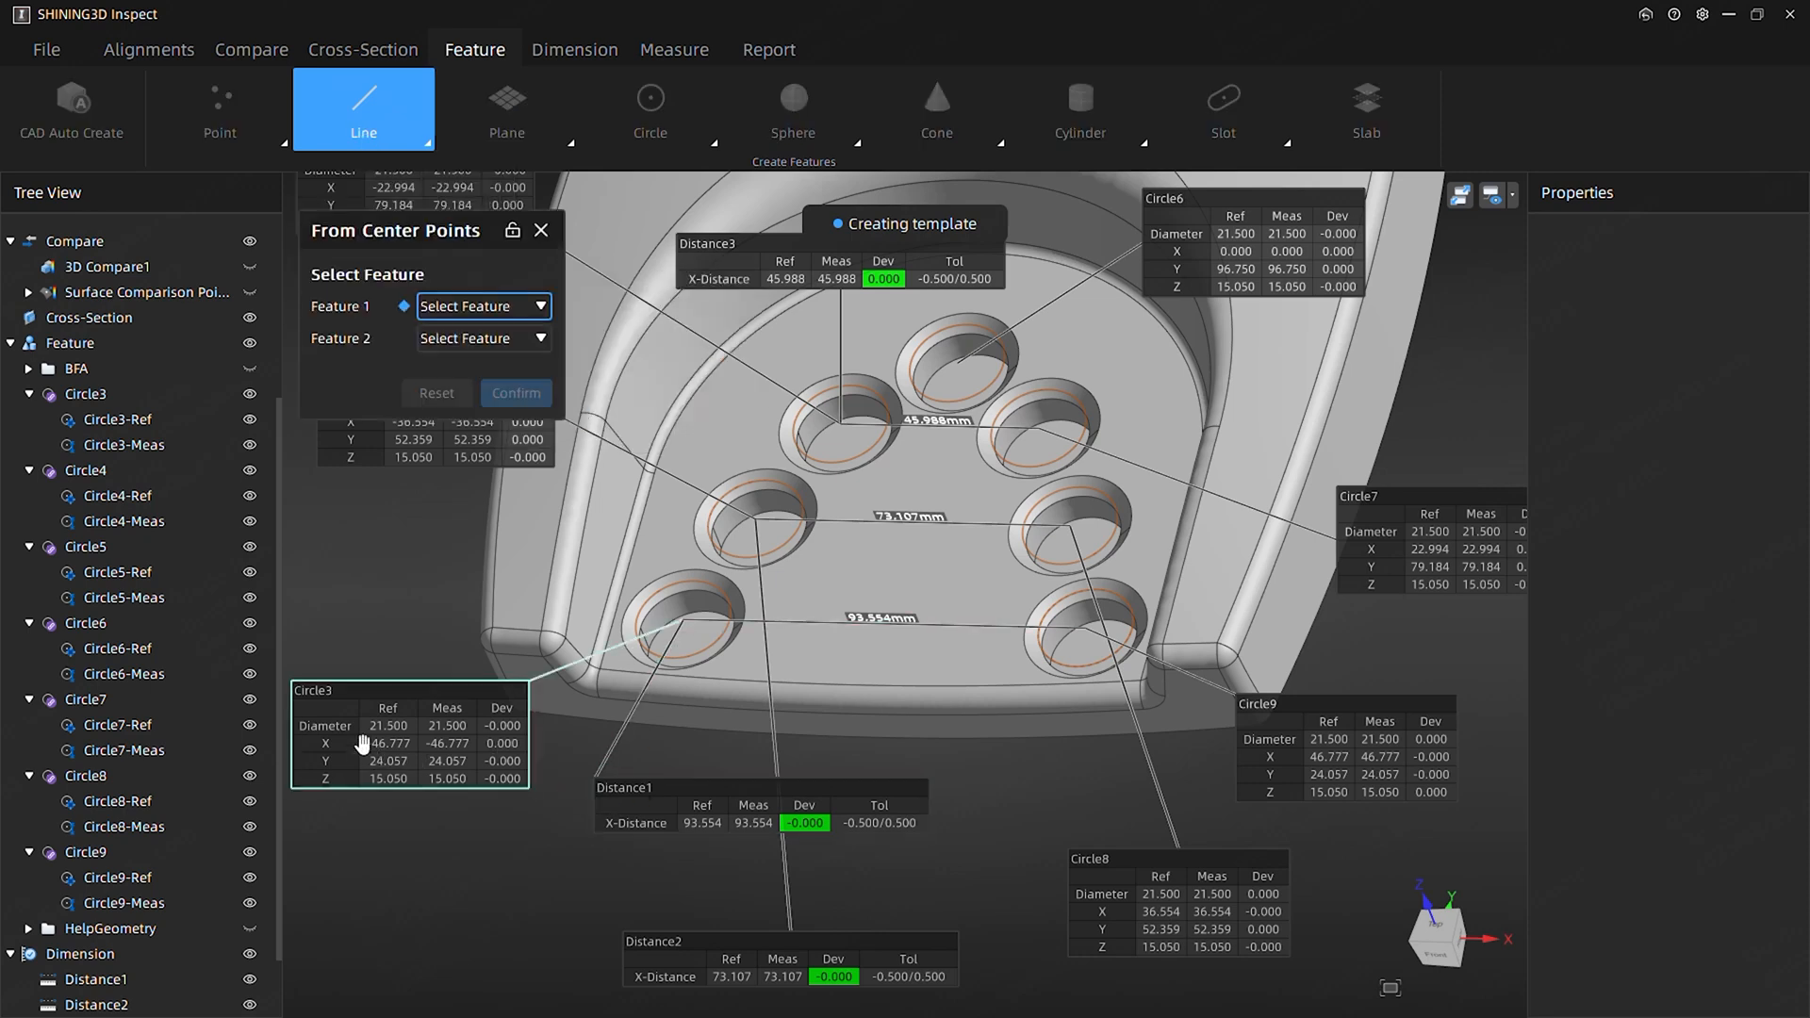
click(460, 307)
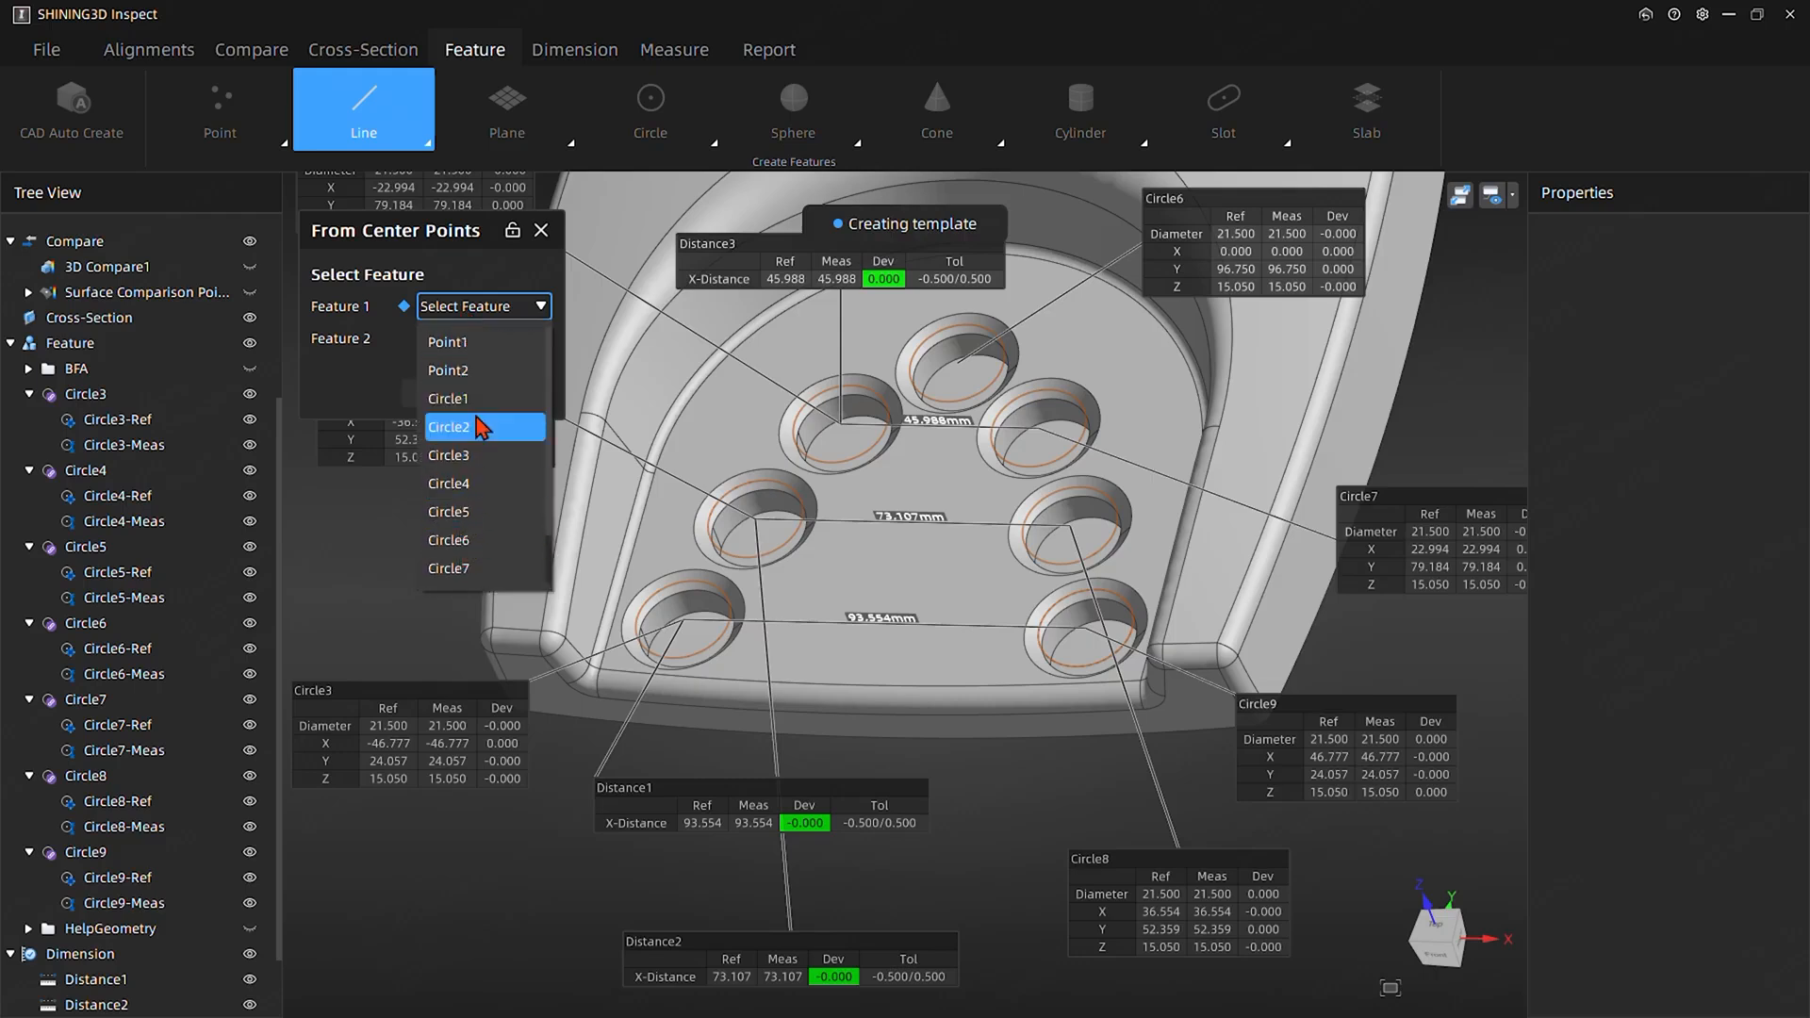
click(469, 455)
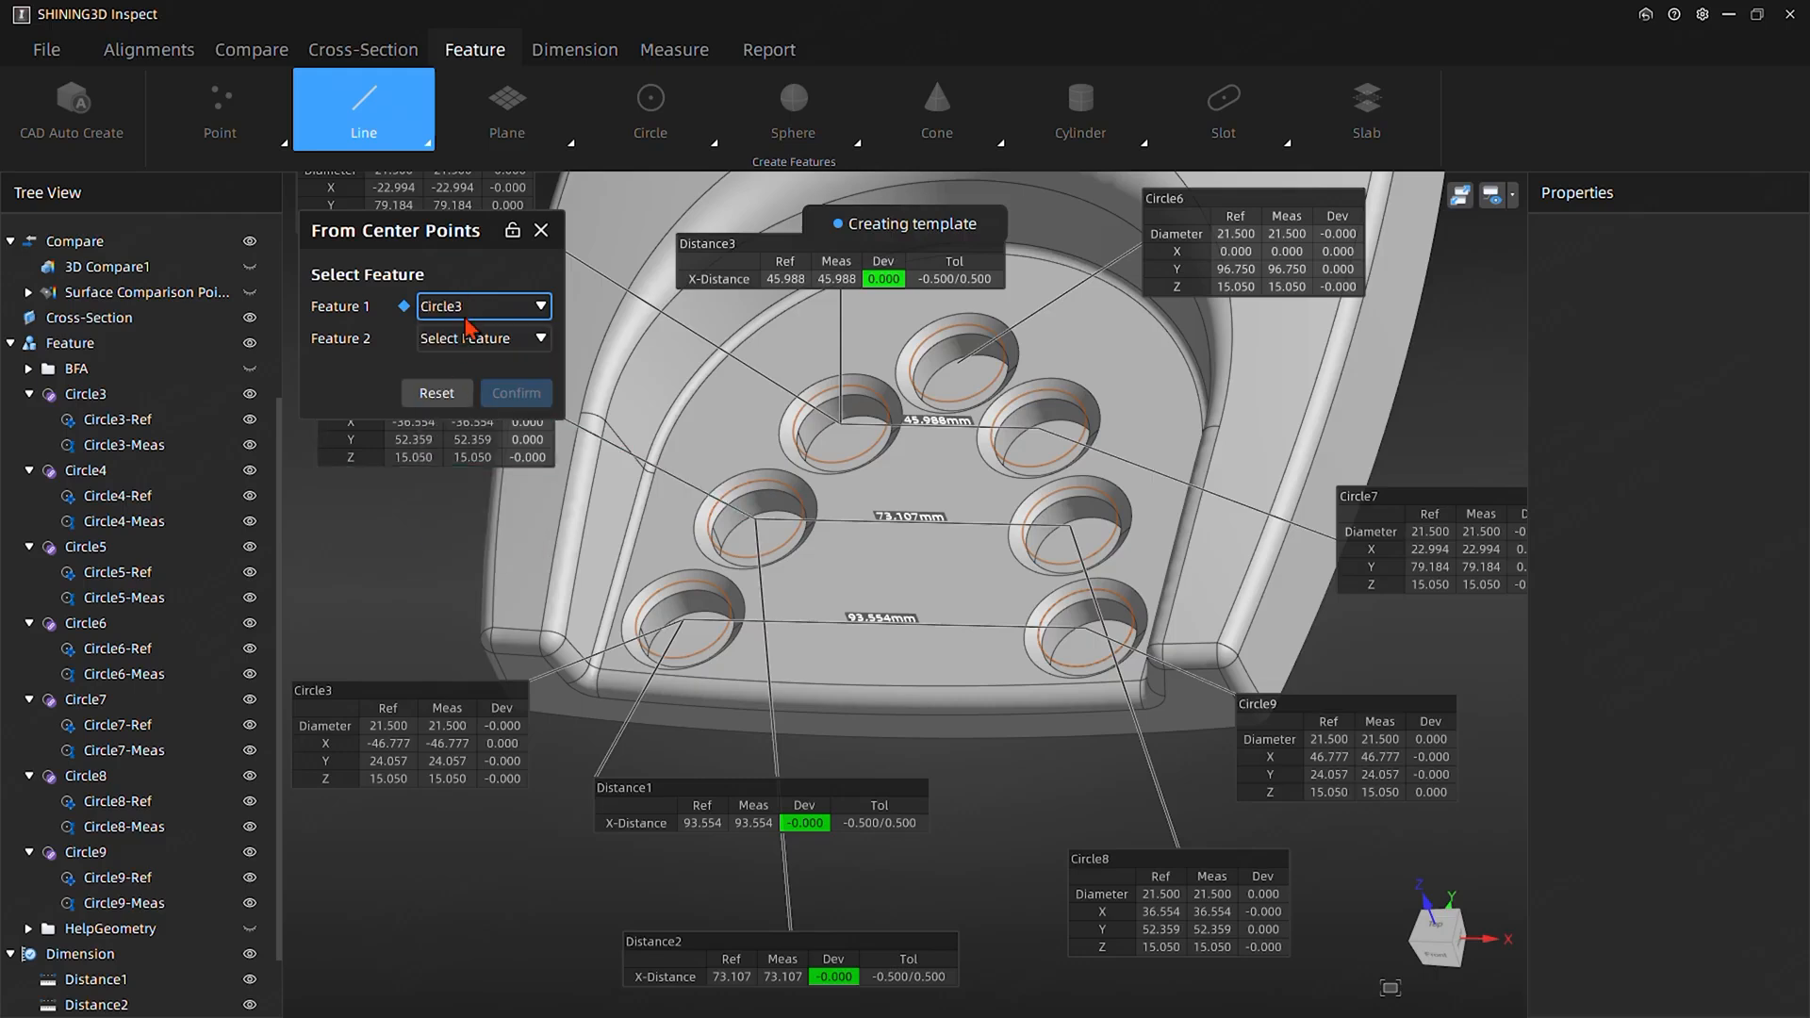
click(469, 341)
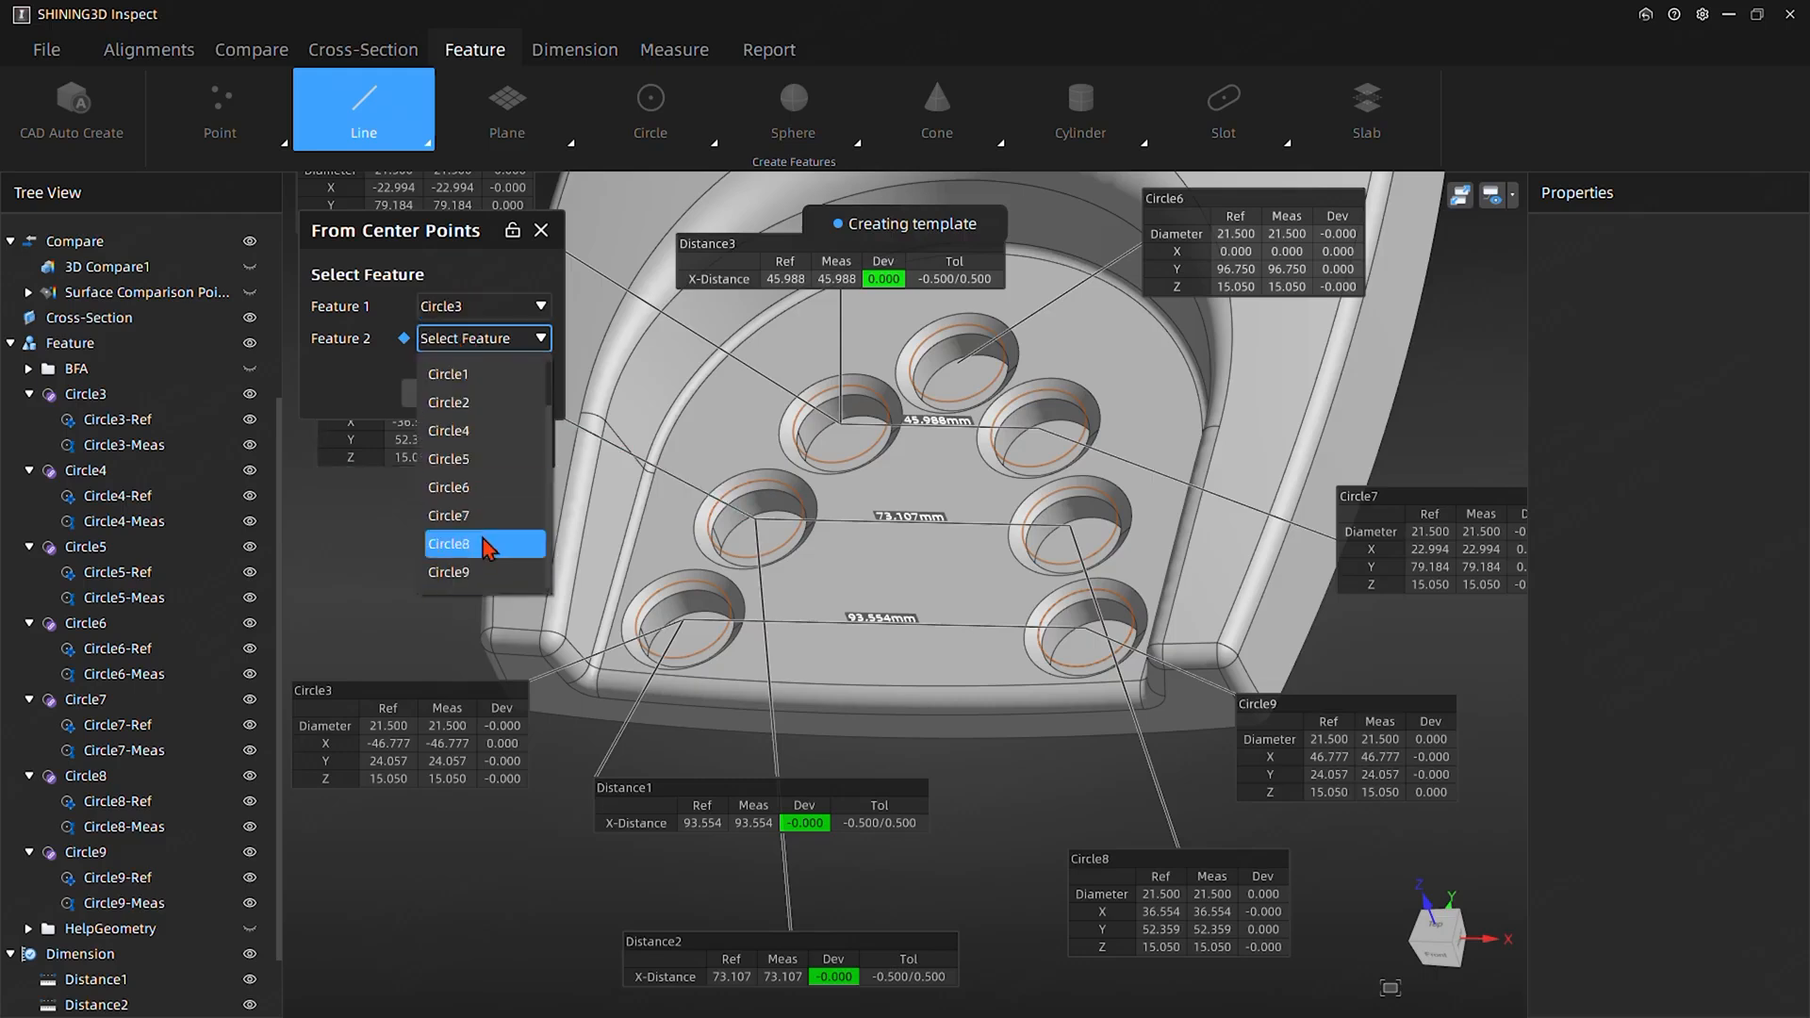
click(471, 586)
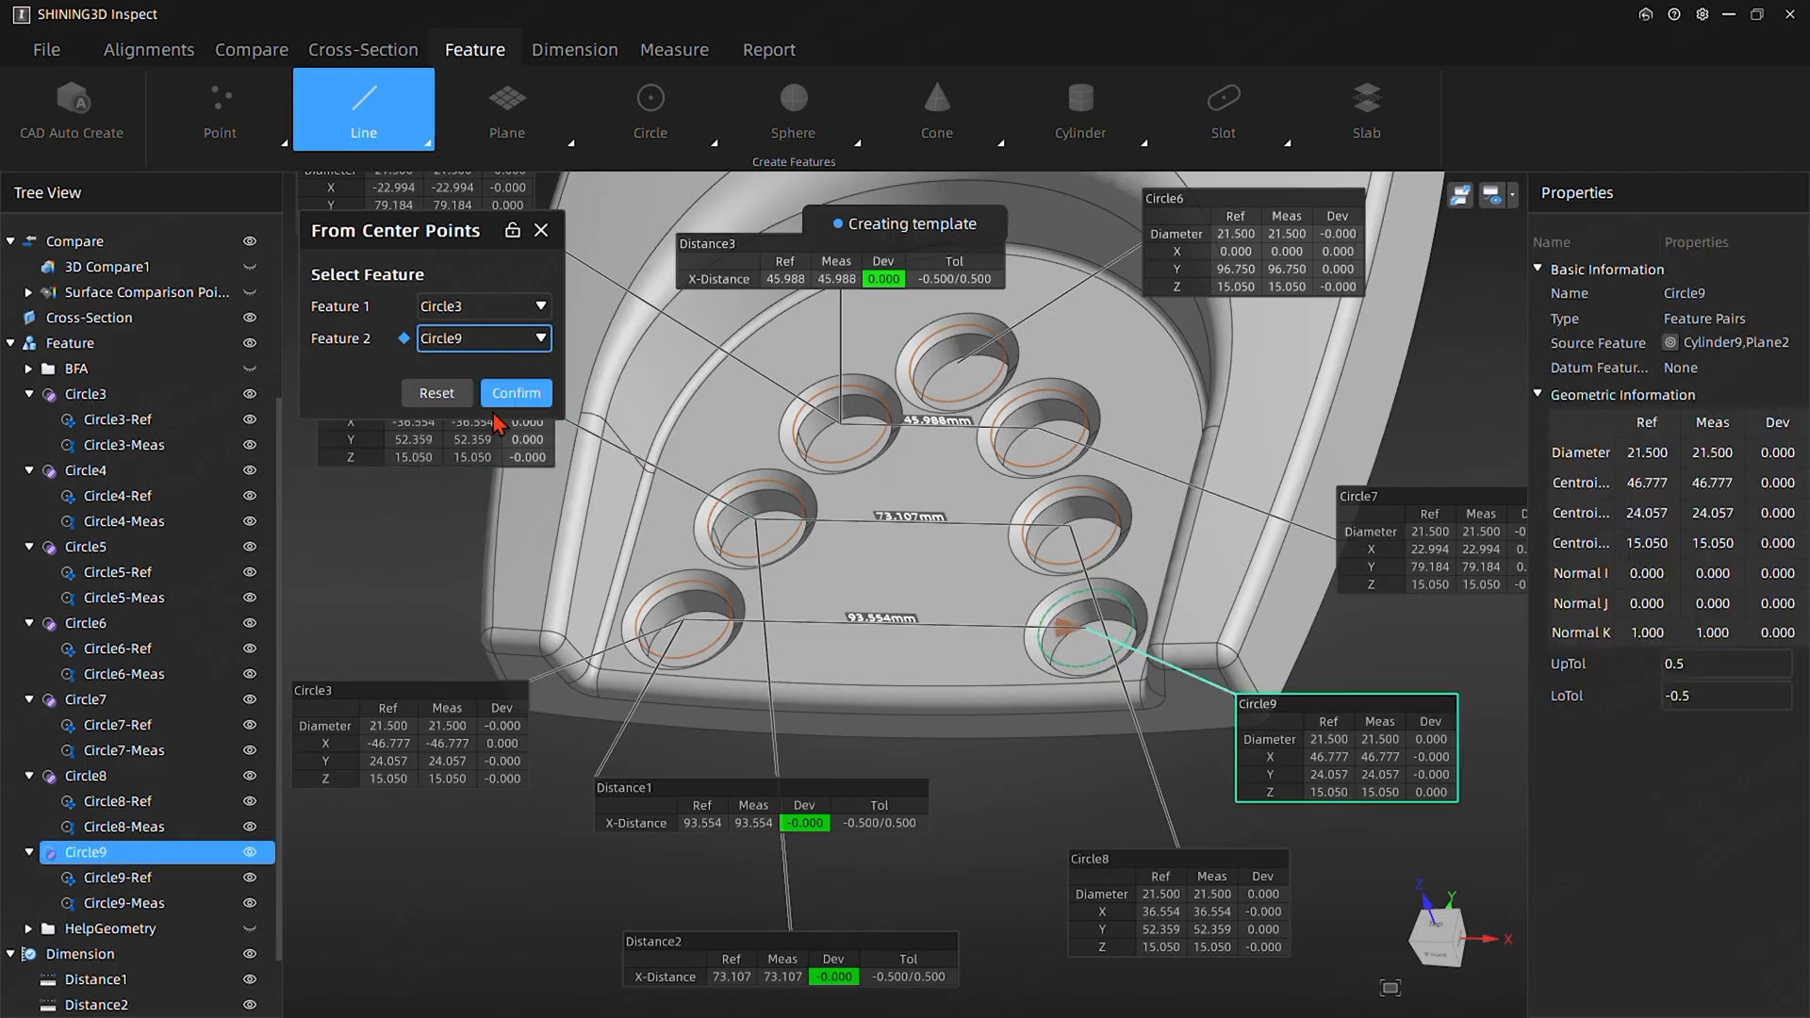
click(517, 393)
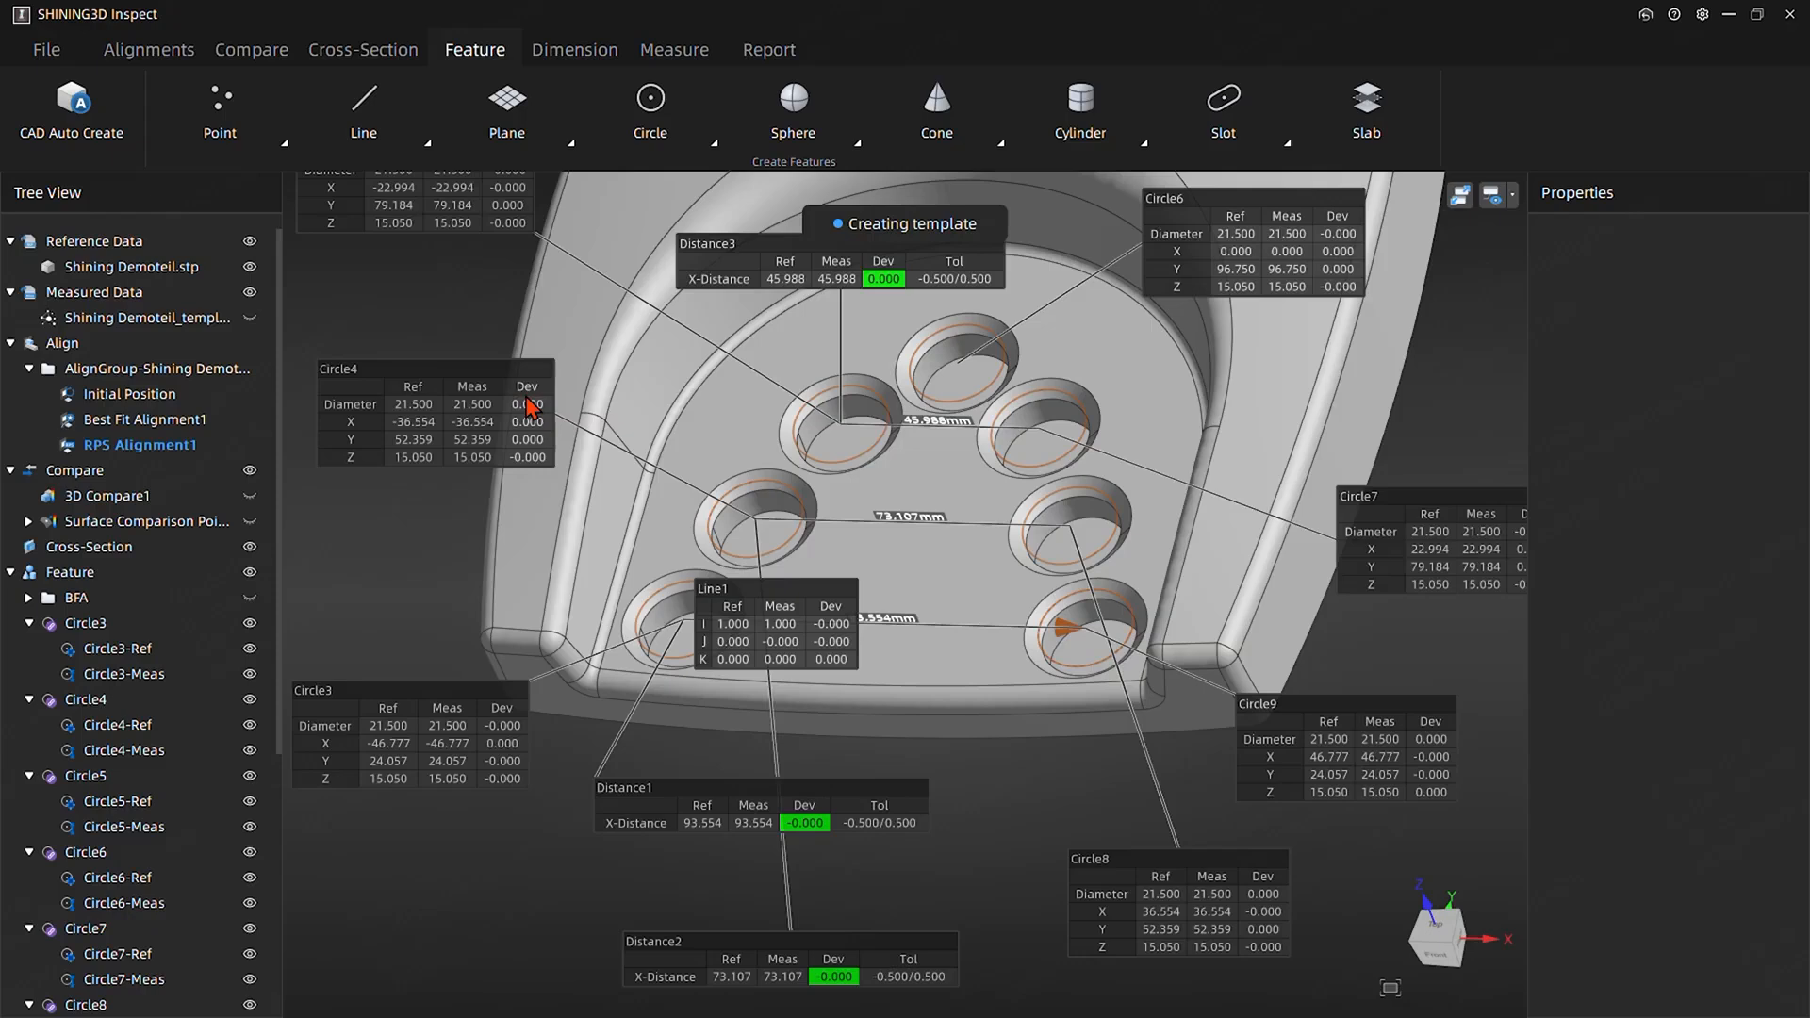
Place the Line1 table below the Circle3 table beside the part and shift the Circle3 table slightly outward
drag(790, 602, 471, 839)
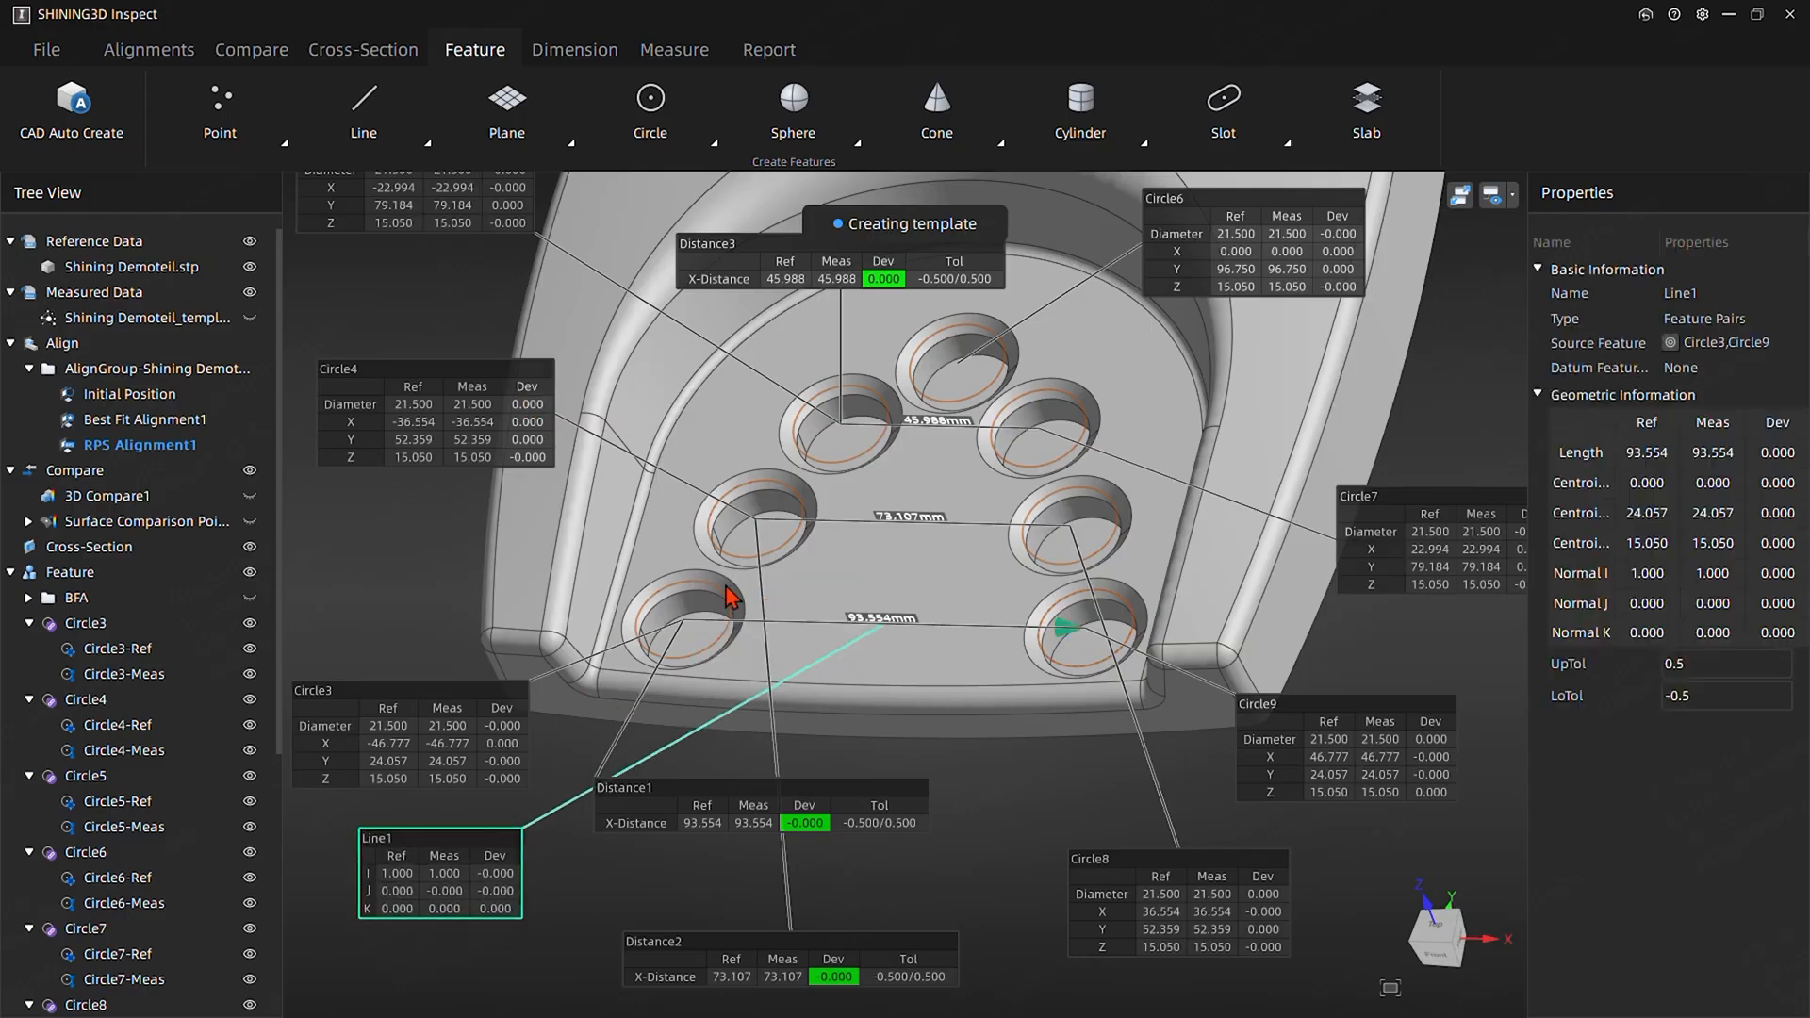
drag(730, 596, 678, 537)
drag(565, 529, 856, 547)
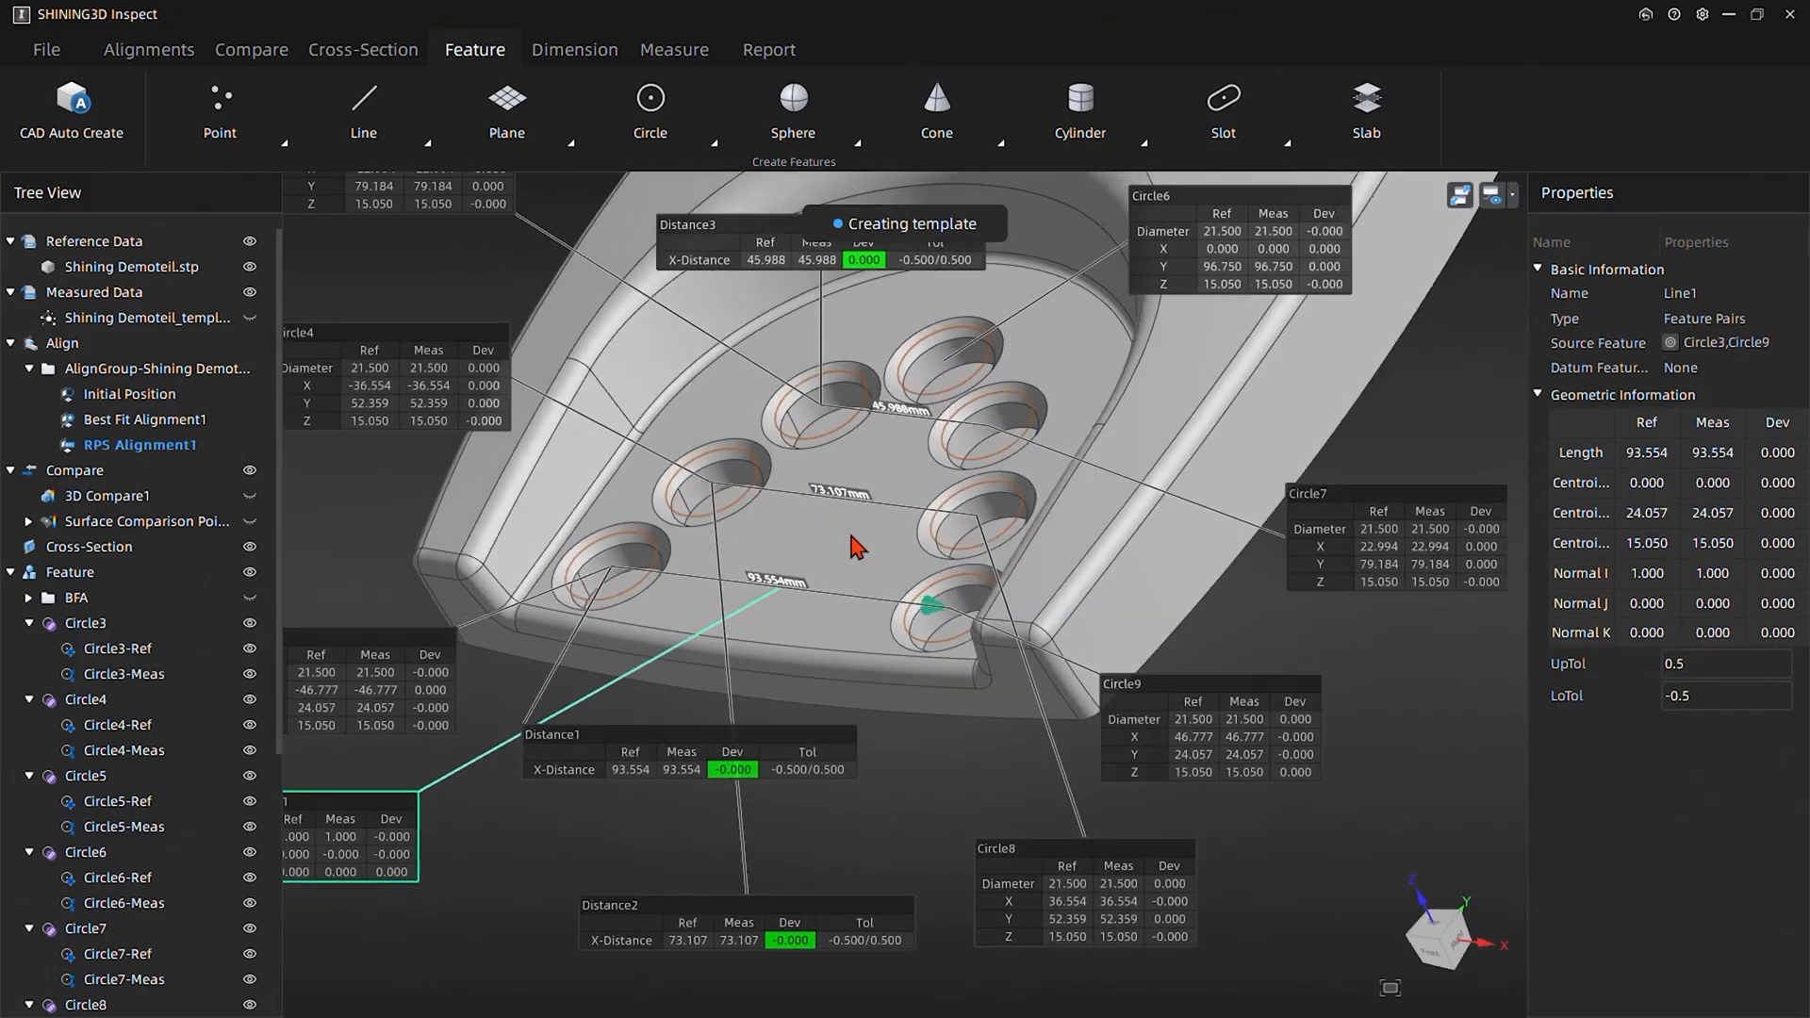
drag(609, 801, 422, 799)
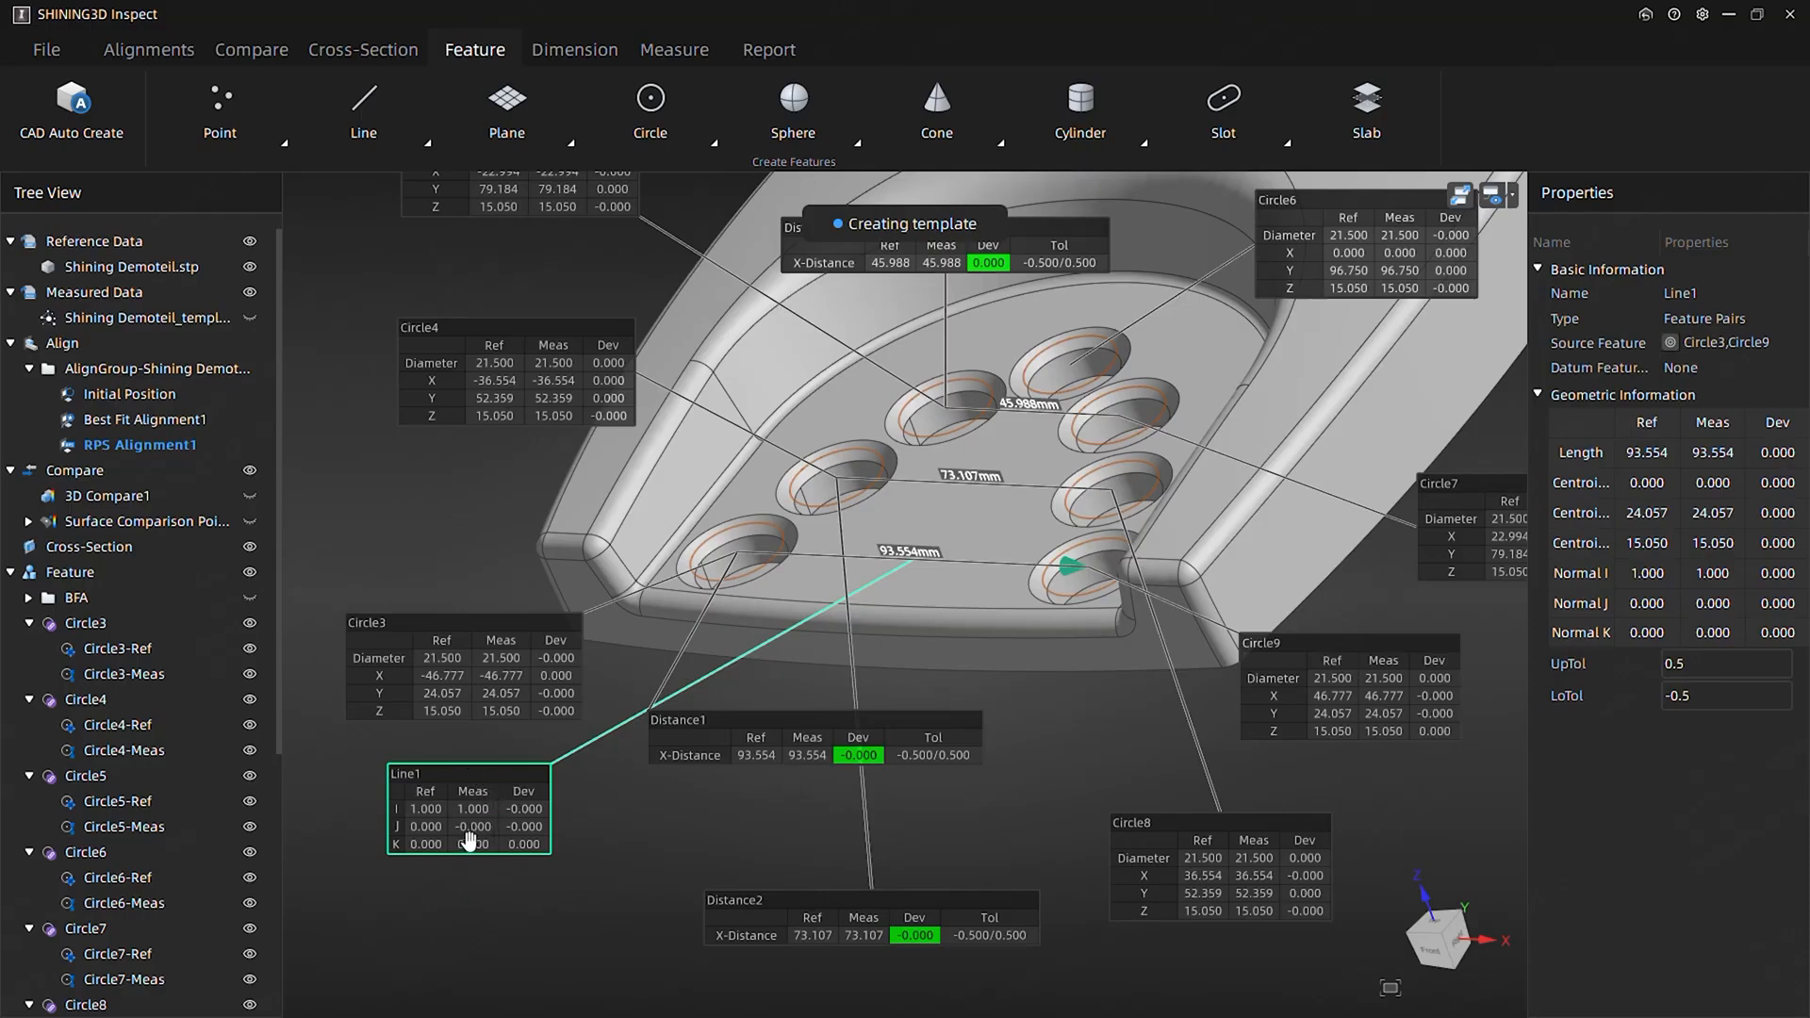
drag(345, 691, 323, 684)
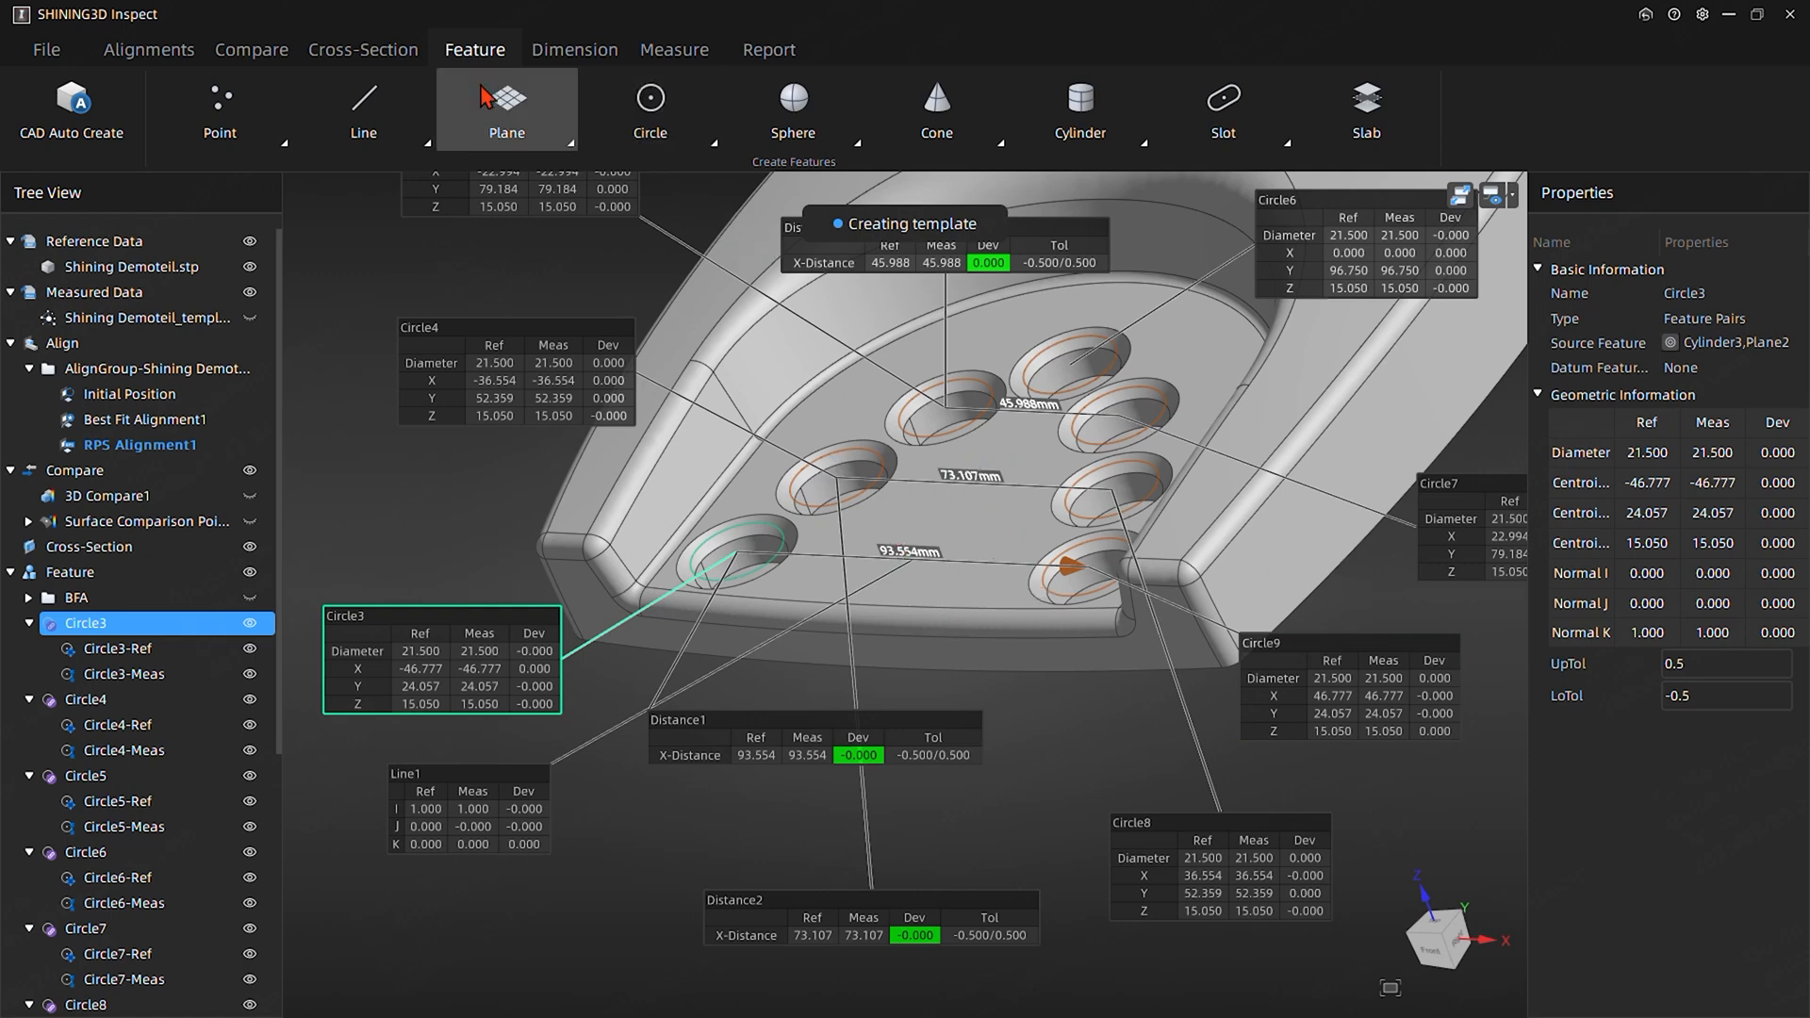
Create a point-to-line distance dimension from Circle6 to Line1 along the Y Axis
click(556, 55)
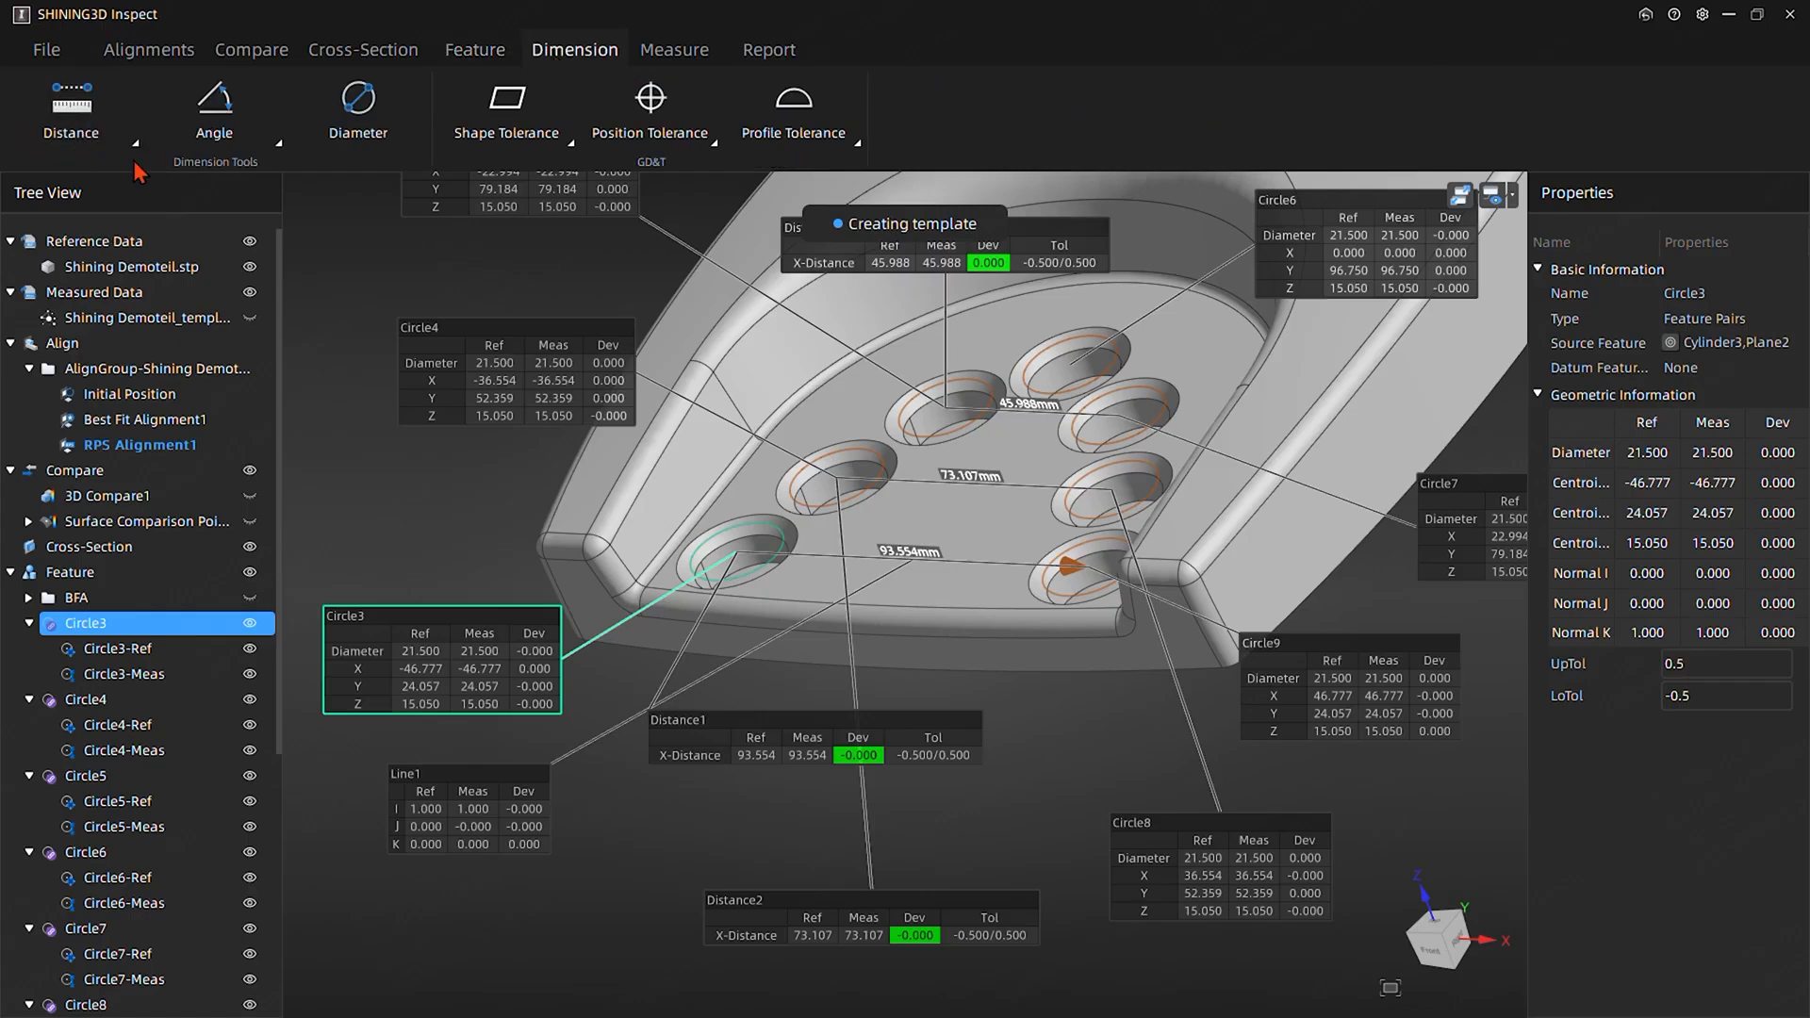
click(82, 143)
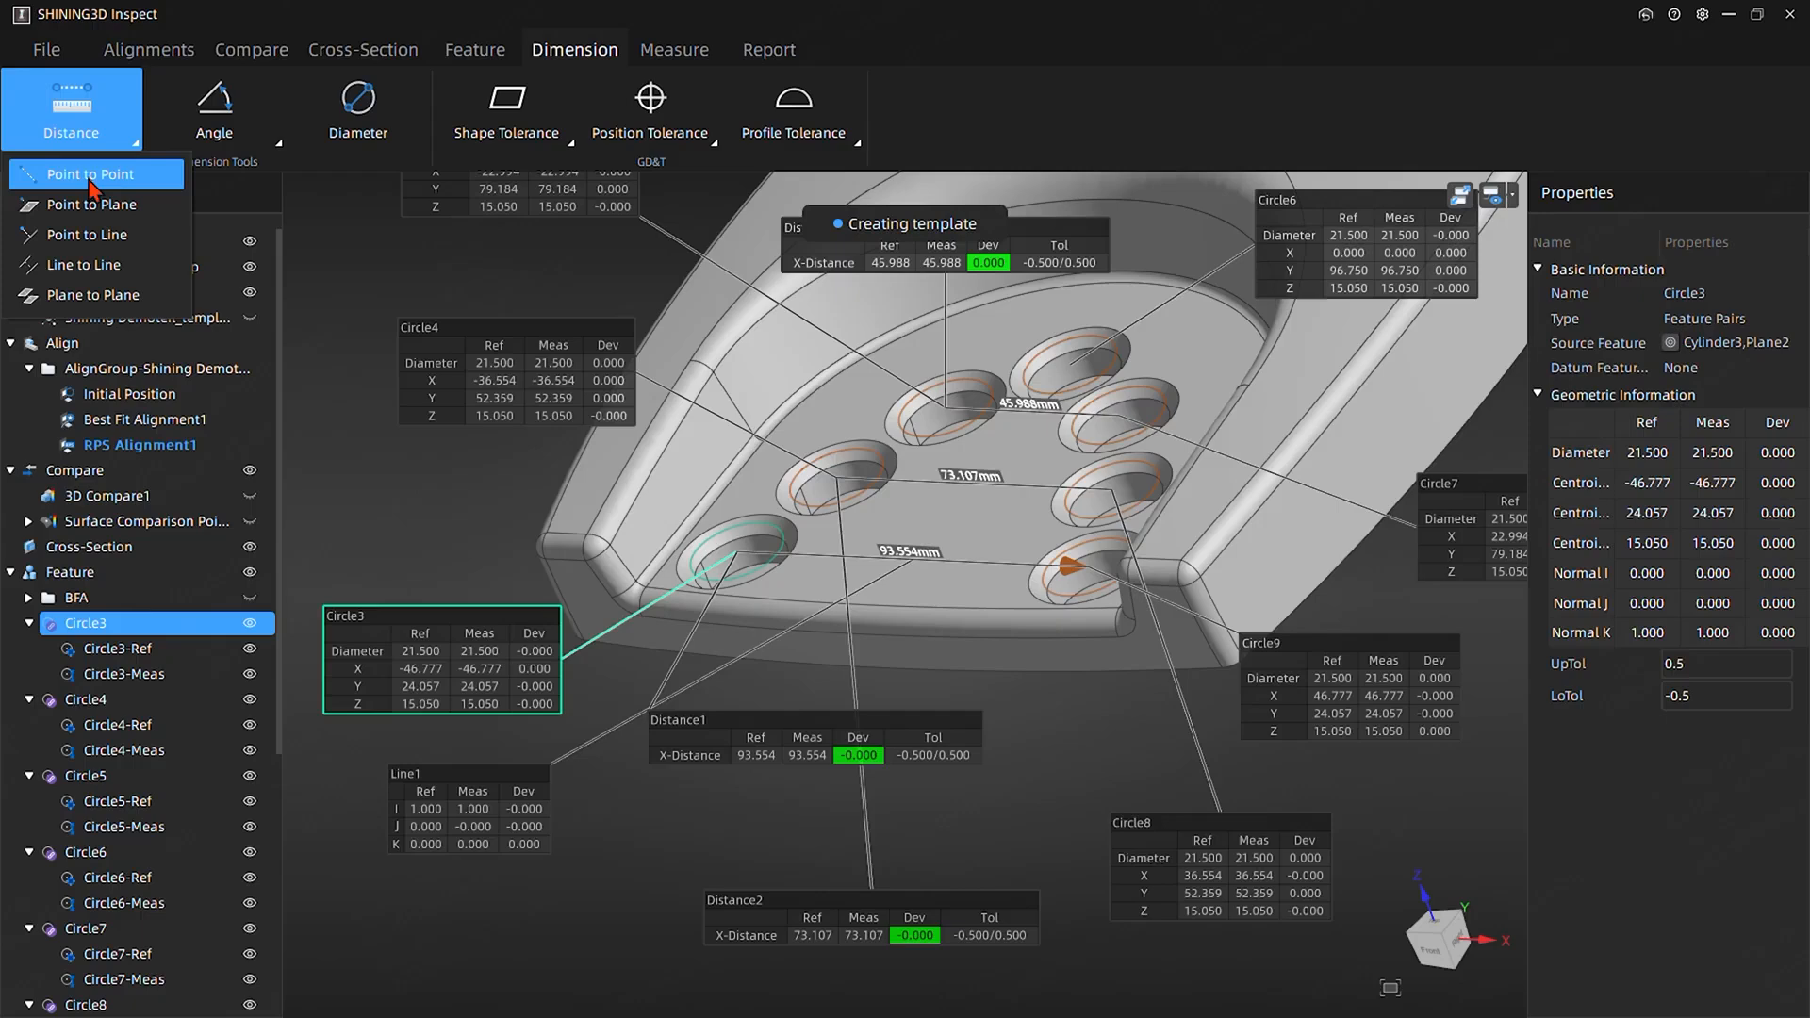
click(76, 236)
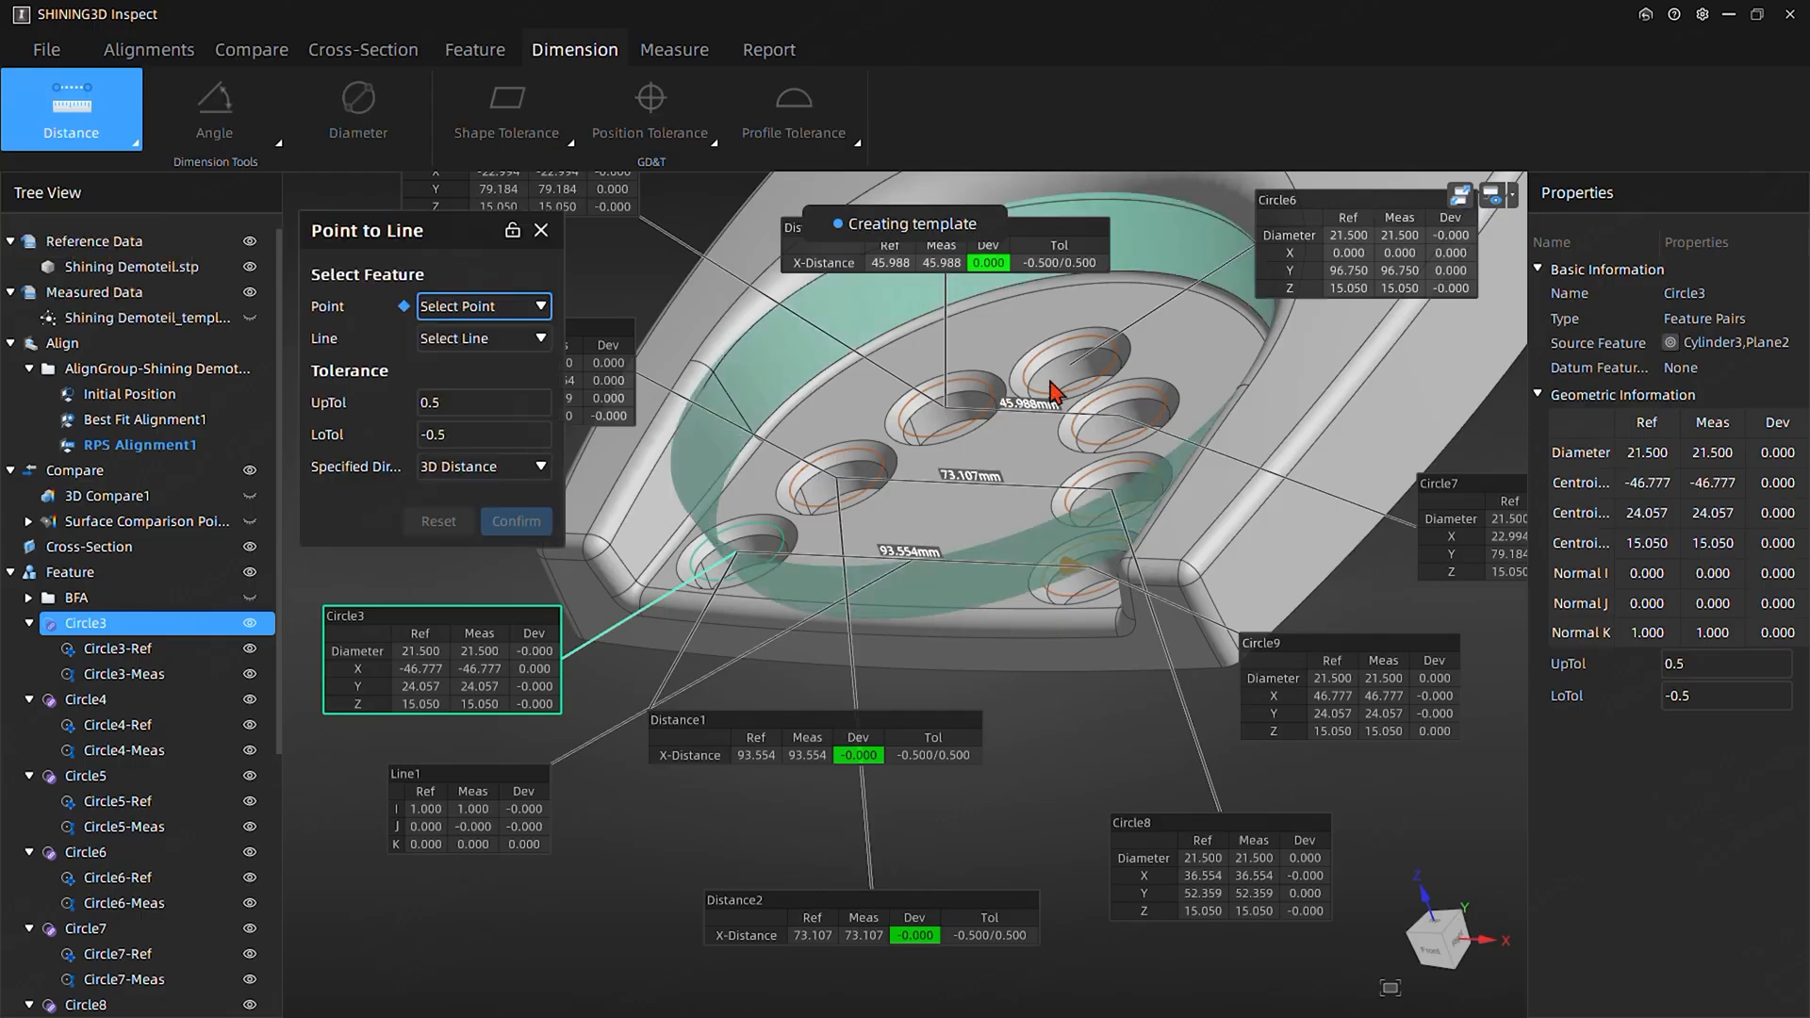
click(476, 307)
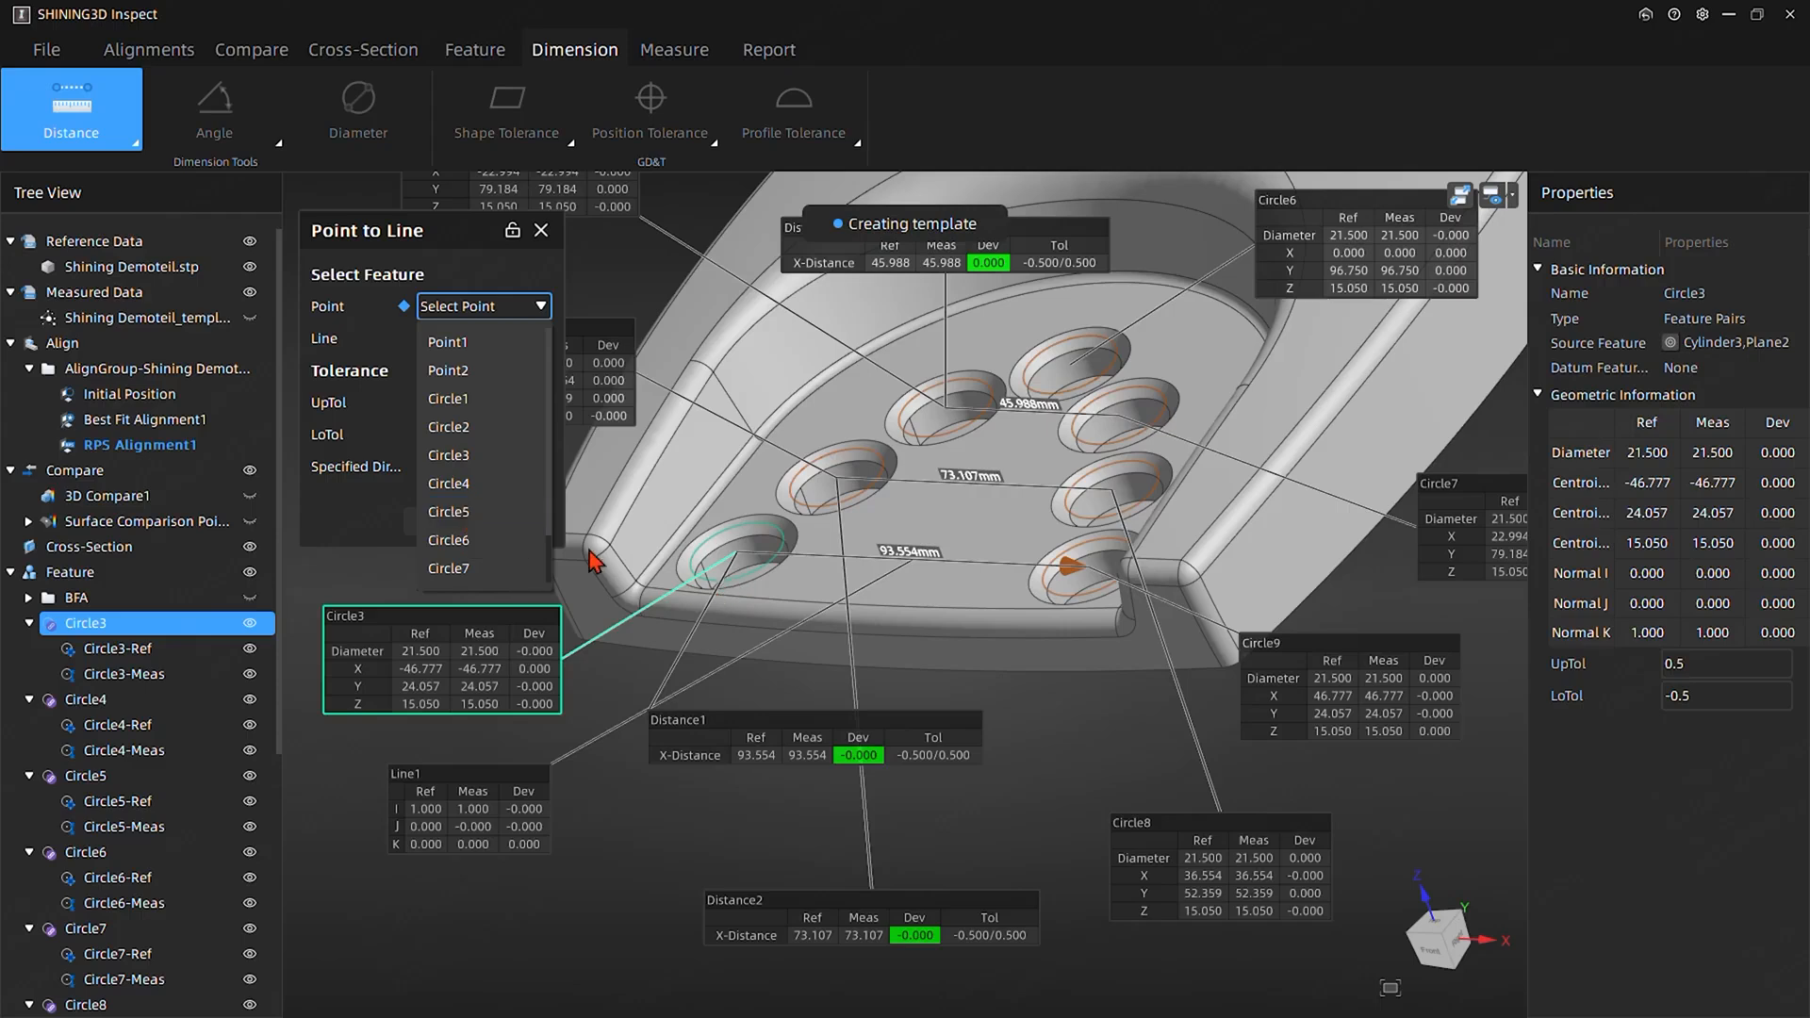
click(471, 540)
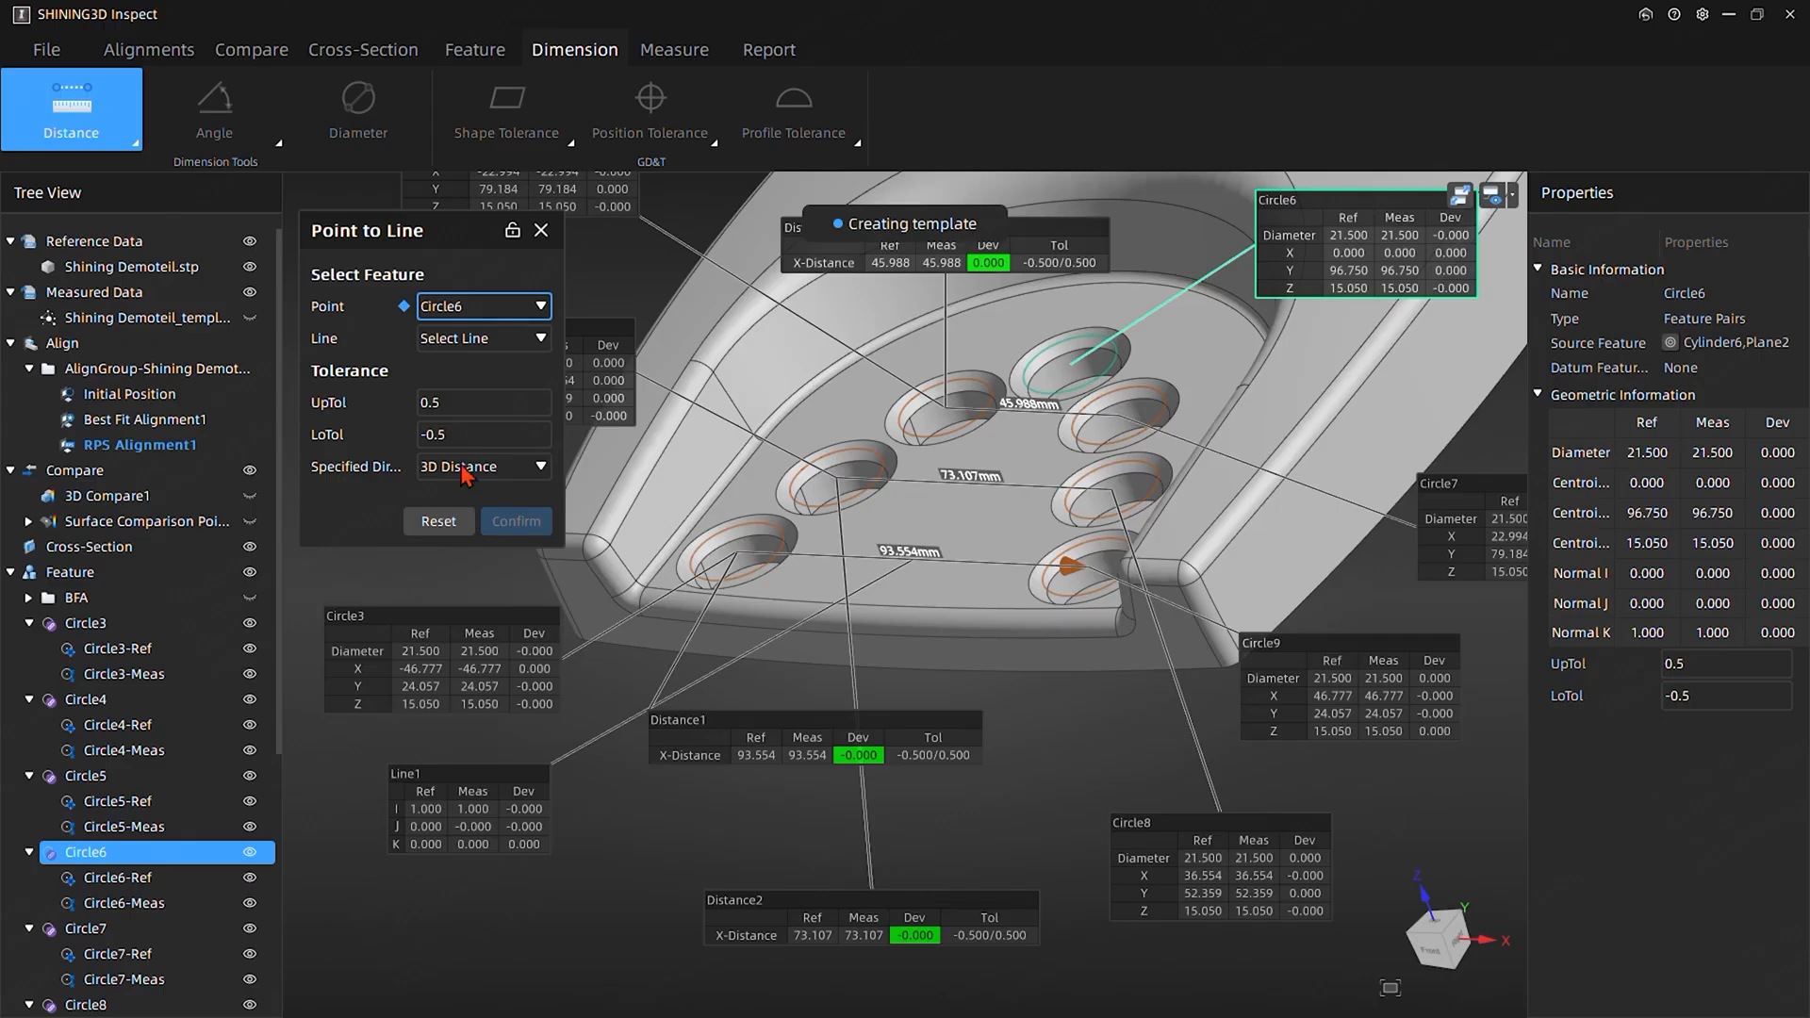
click(470, 339)
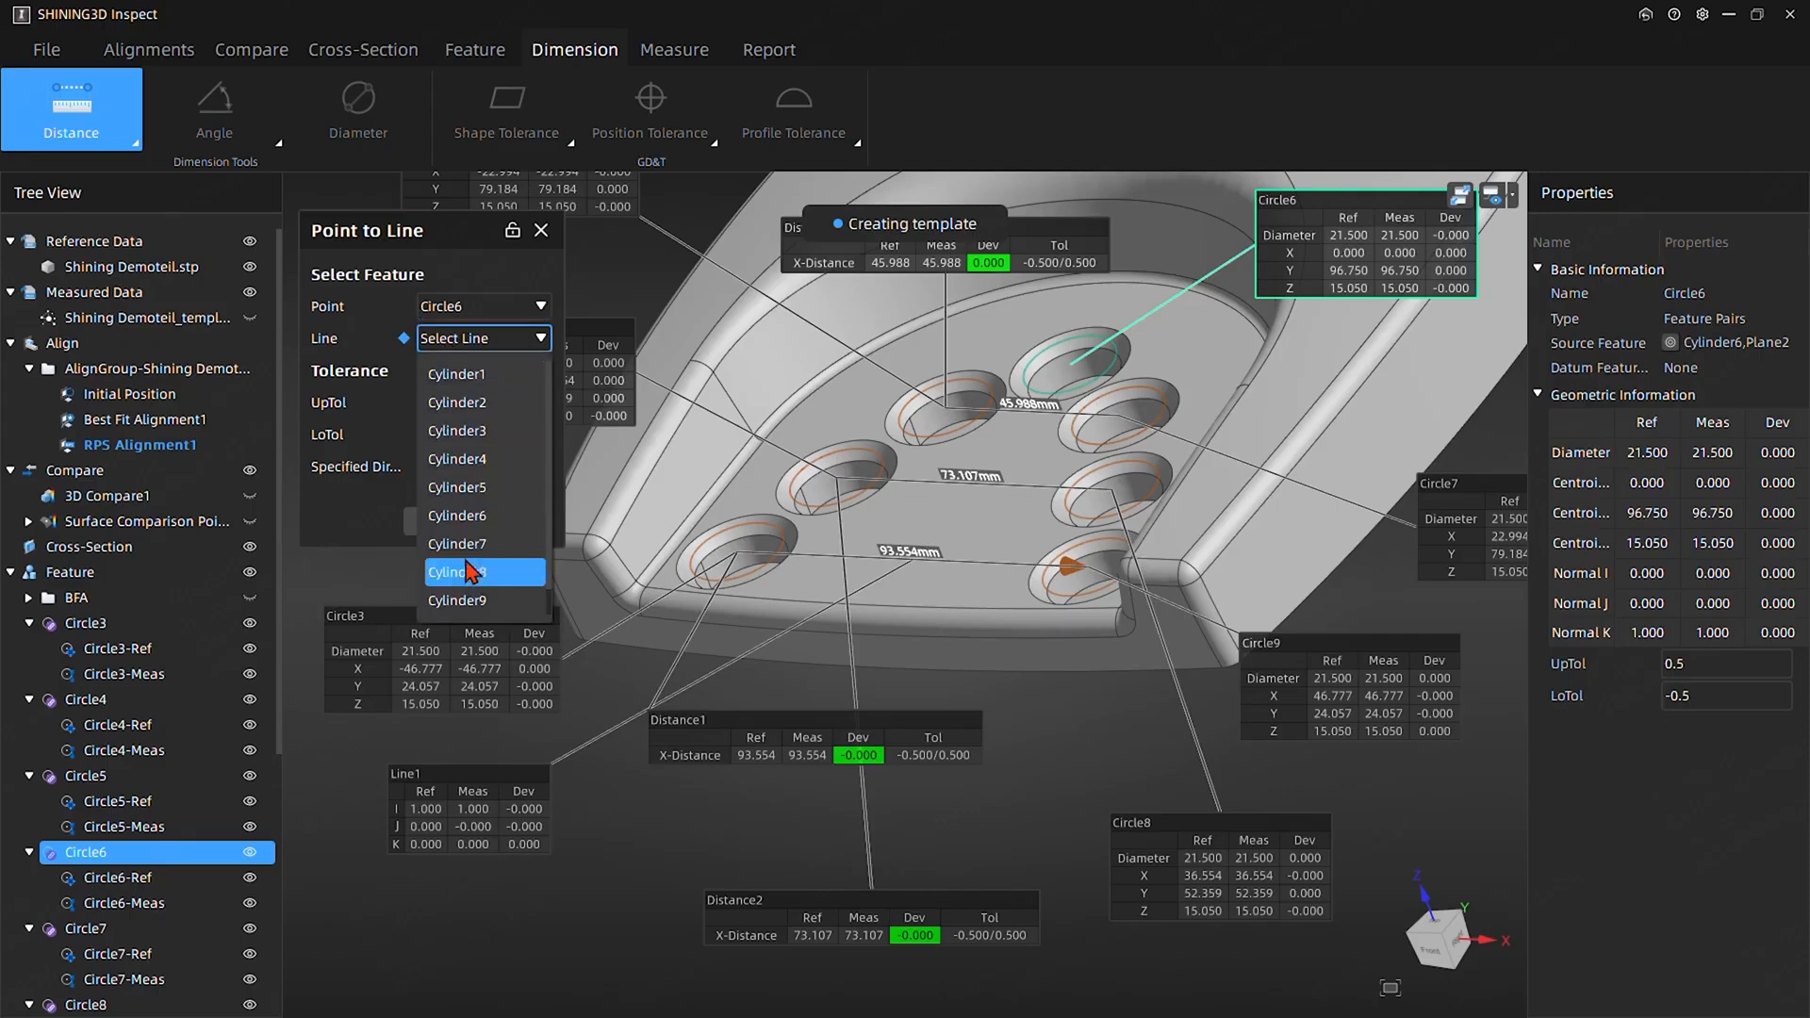
click(445, 601)
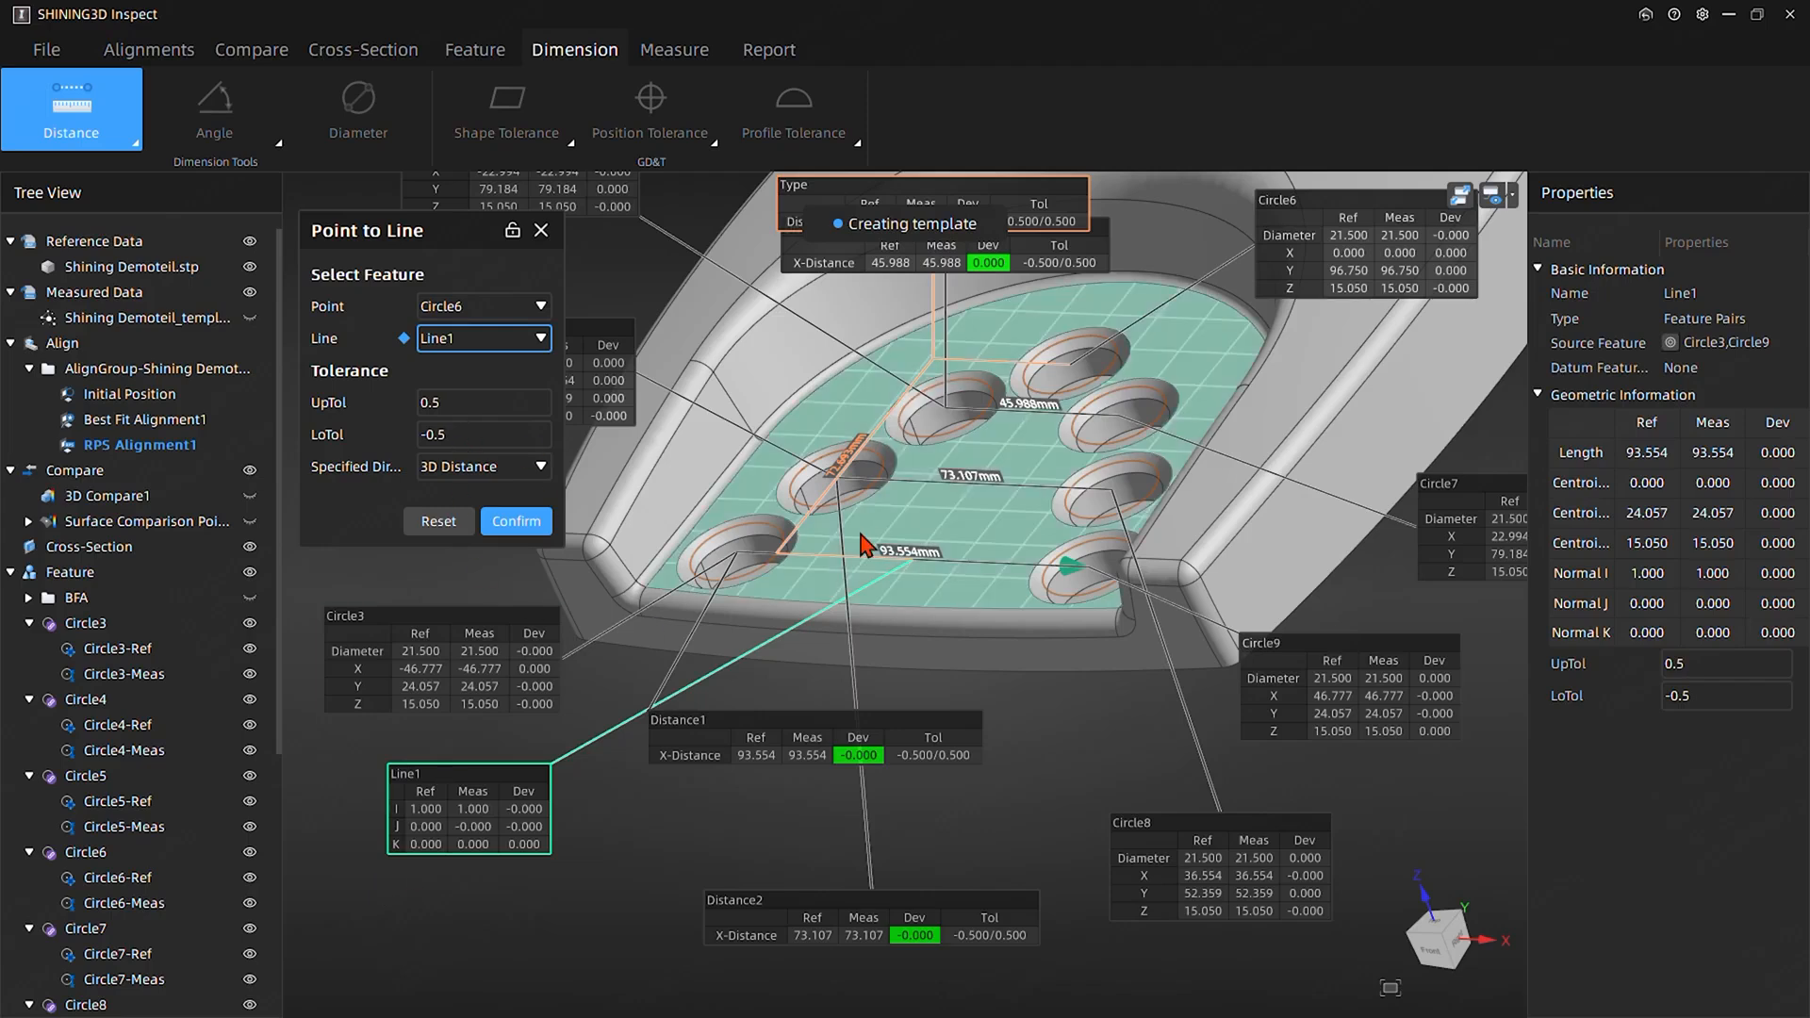
click(492, 481)
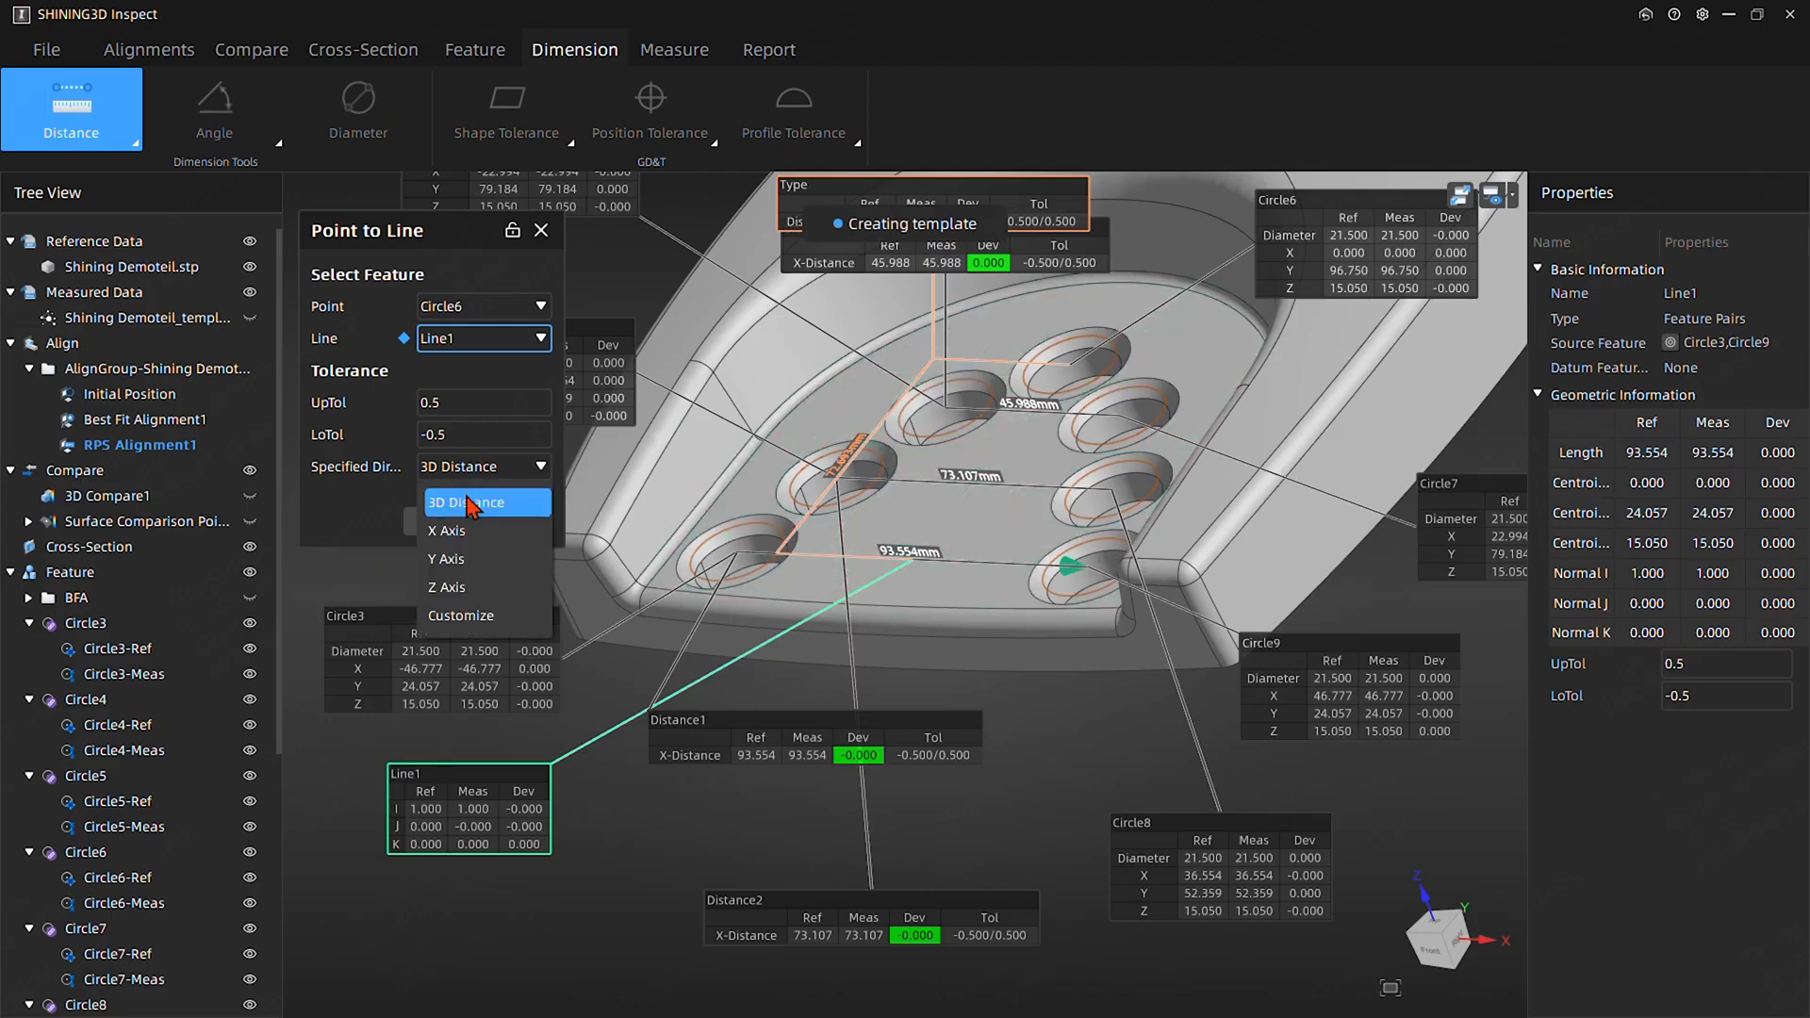
click(462, 559)
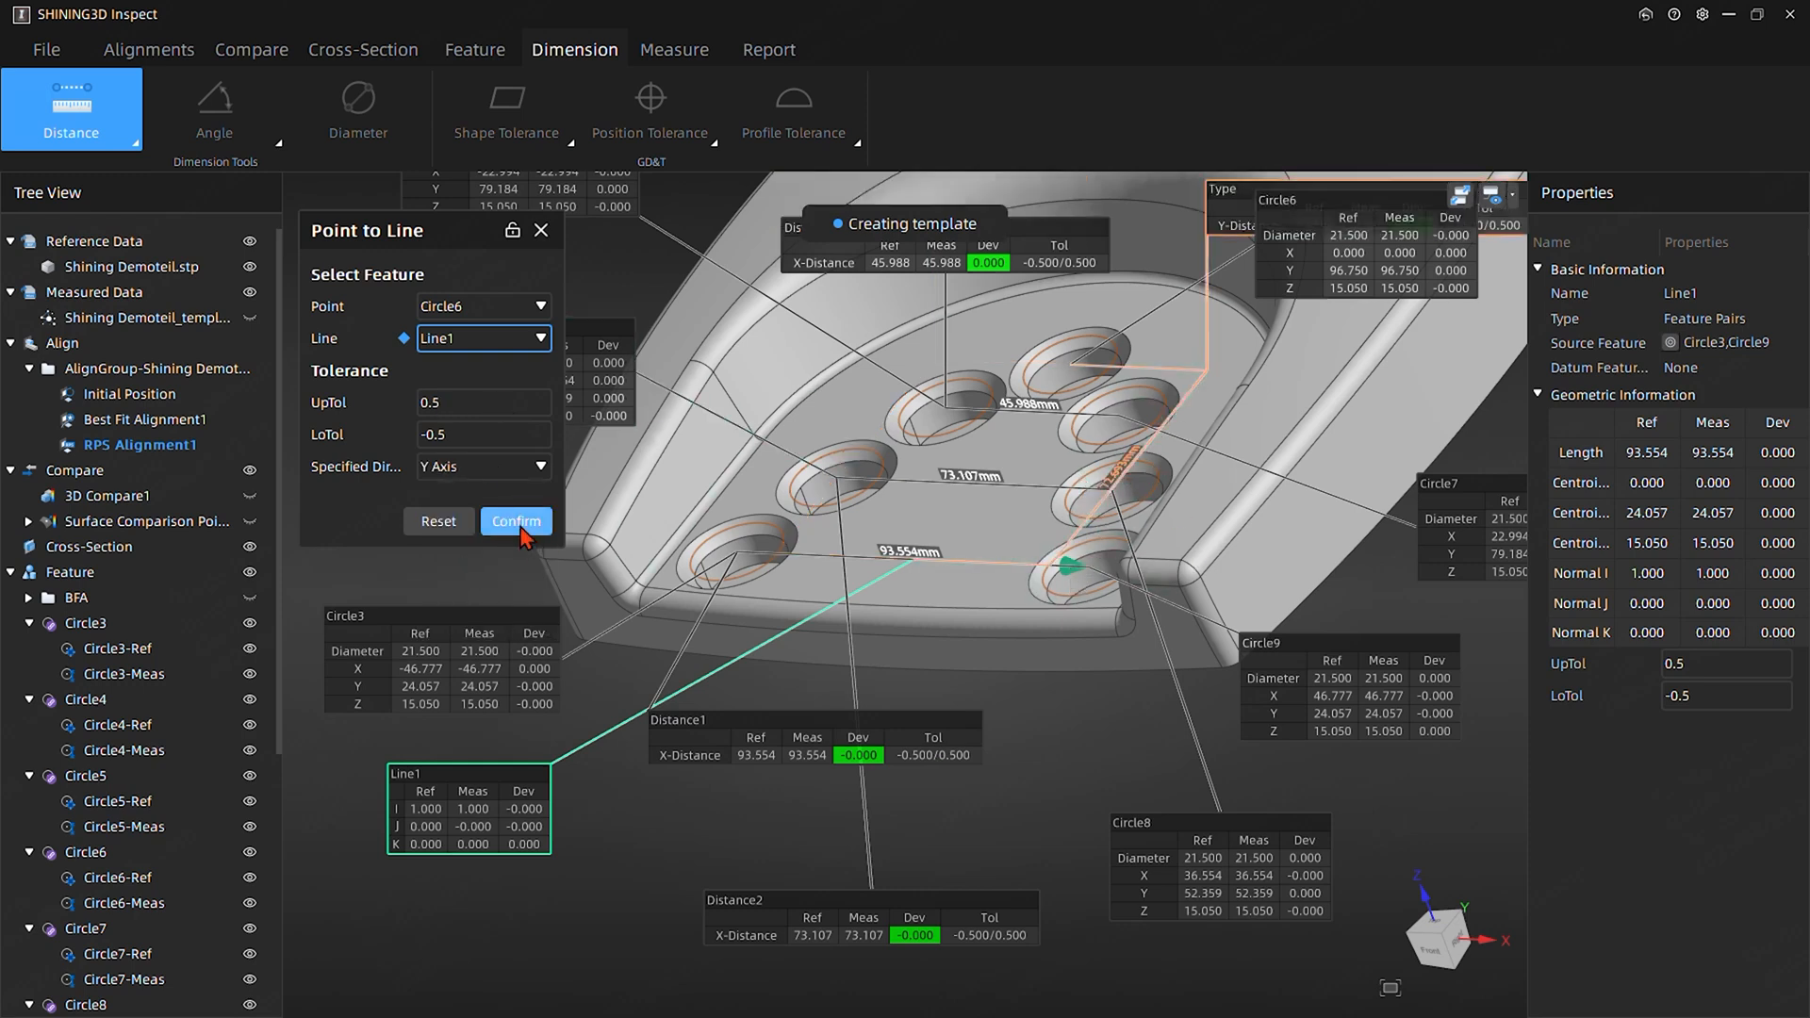
click(519, 524)
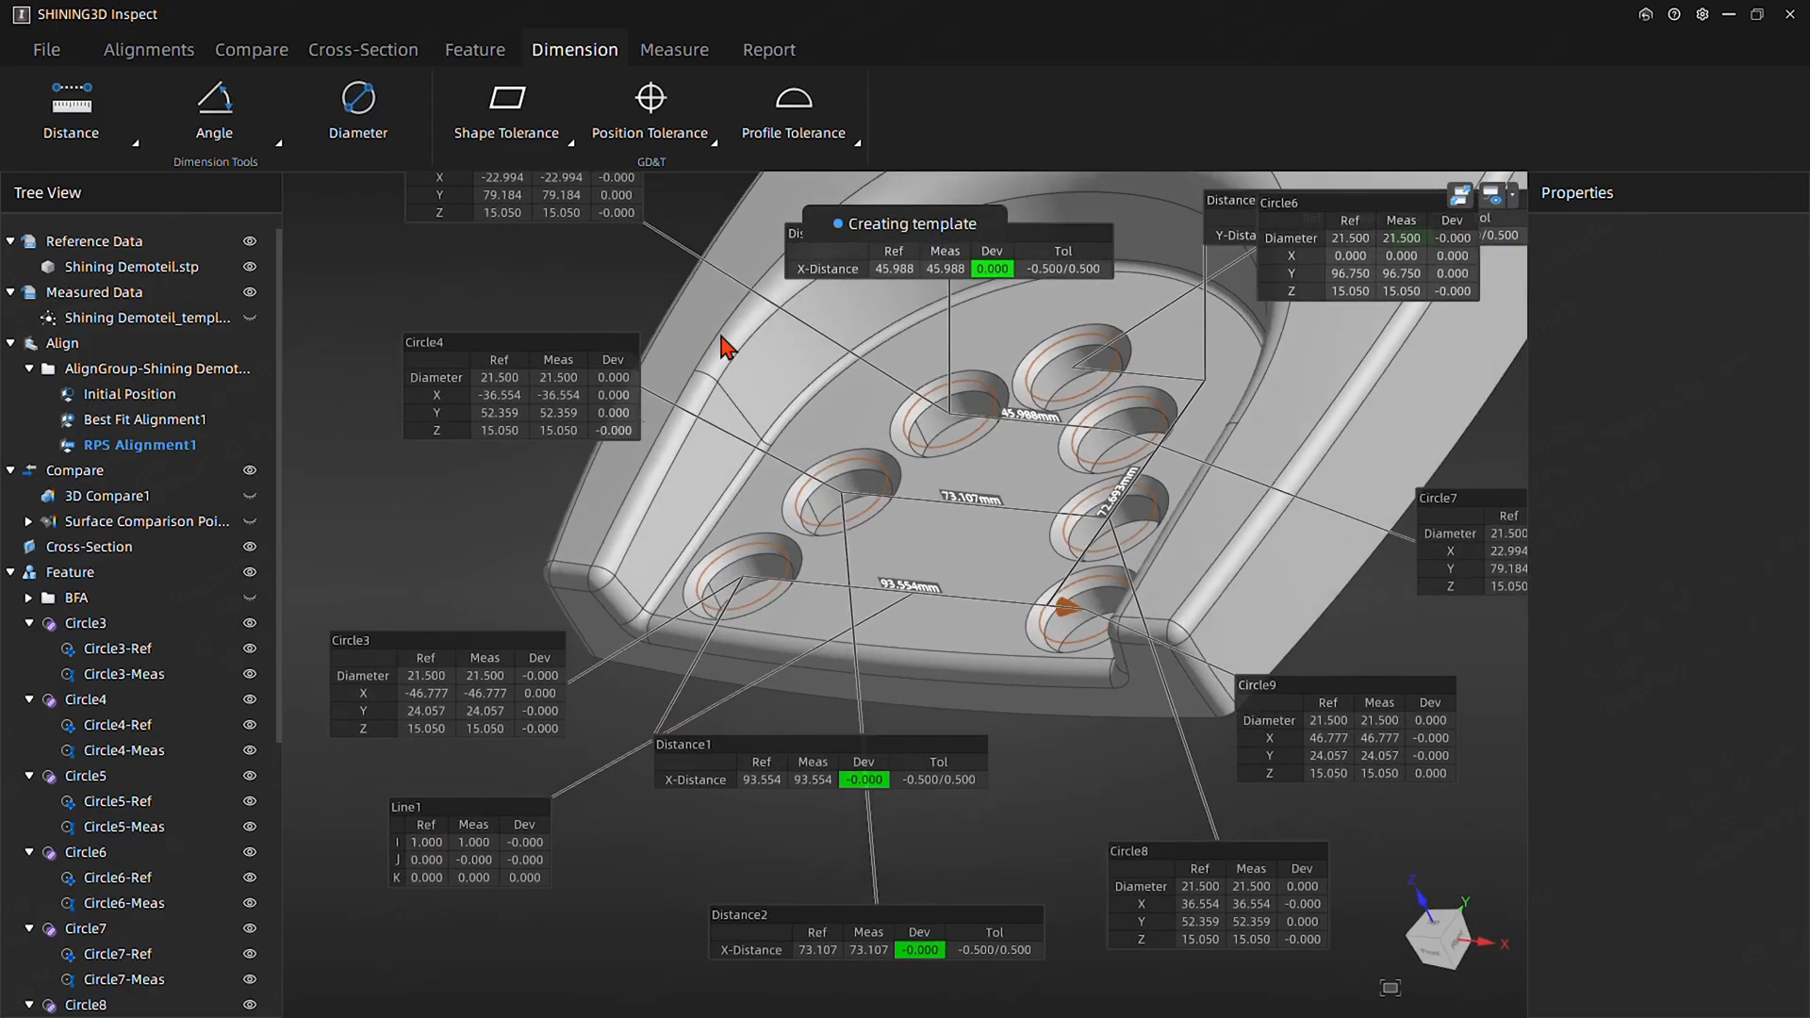
Group the features Circle3 through Circle9 together with Line1
click(88, 653)
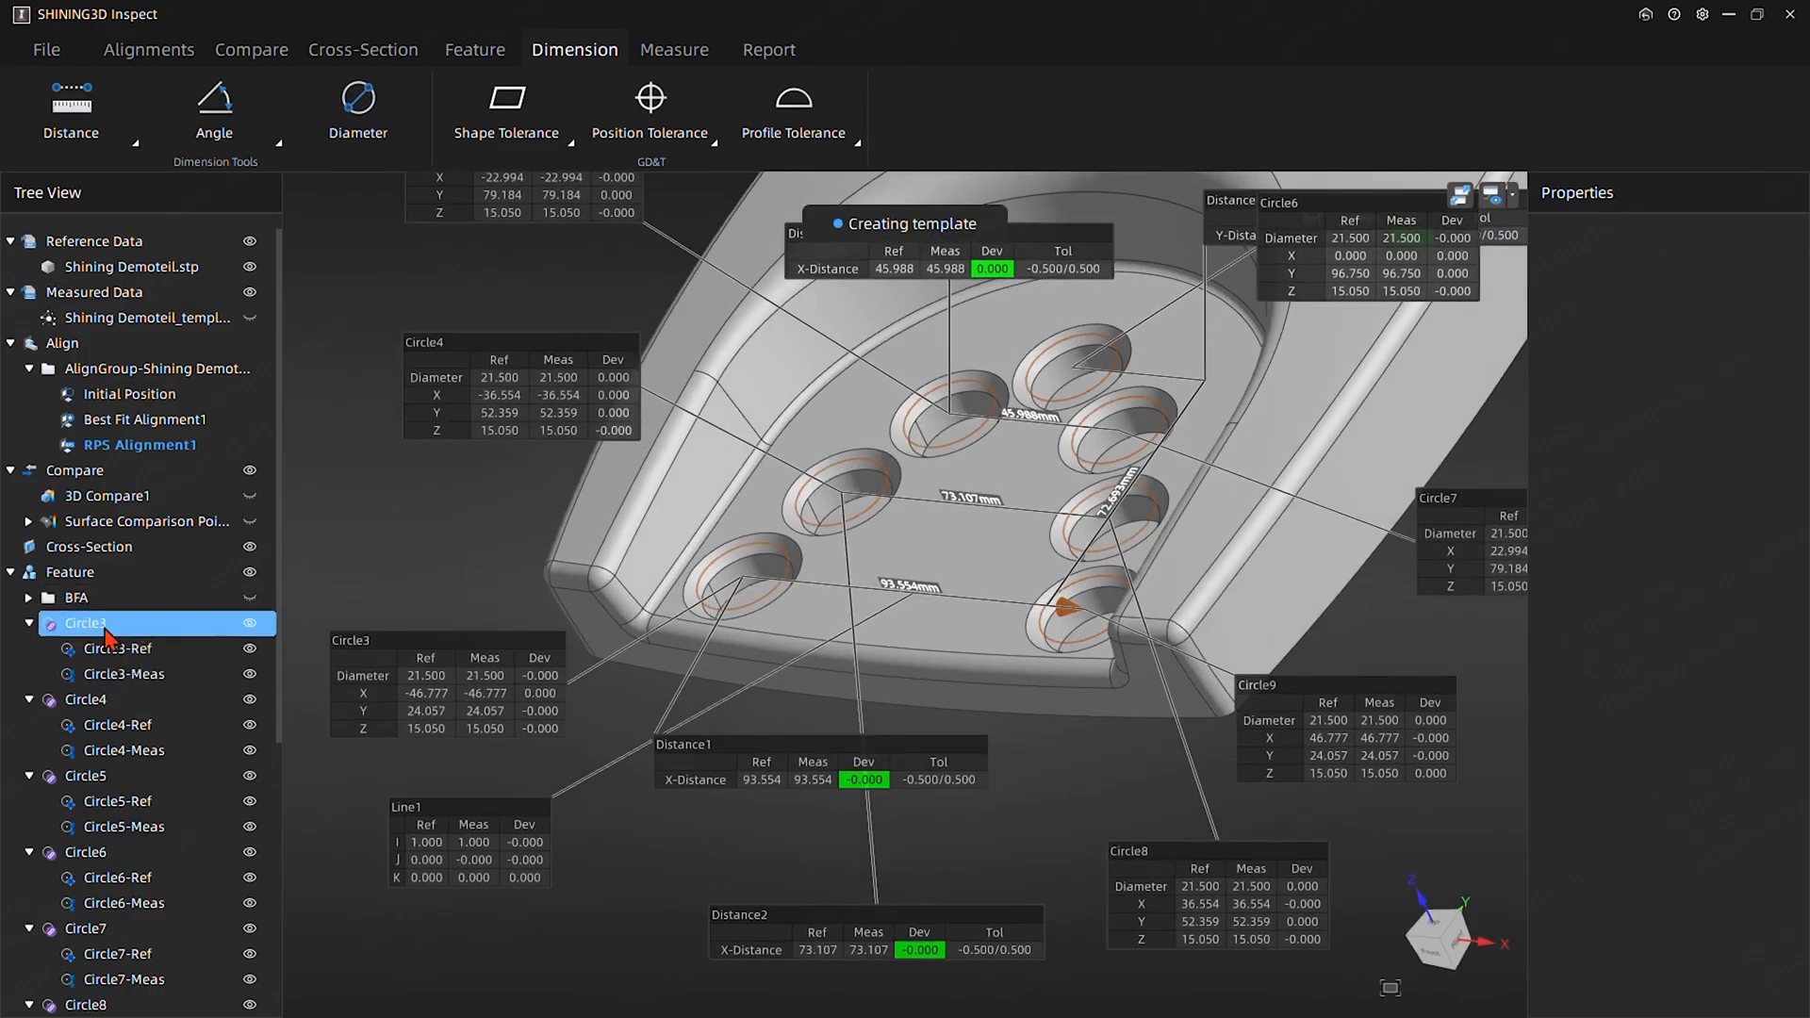
click(85, 623)
scroll(132, 649, down, 3)
scroll(132, 648, down, 2)
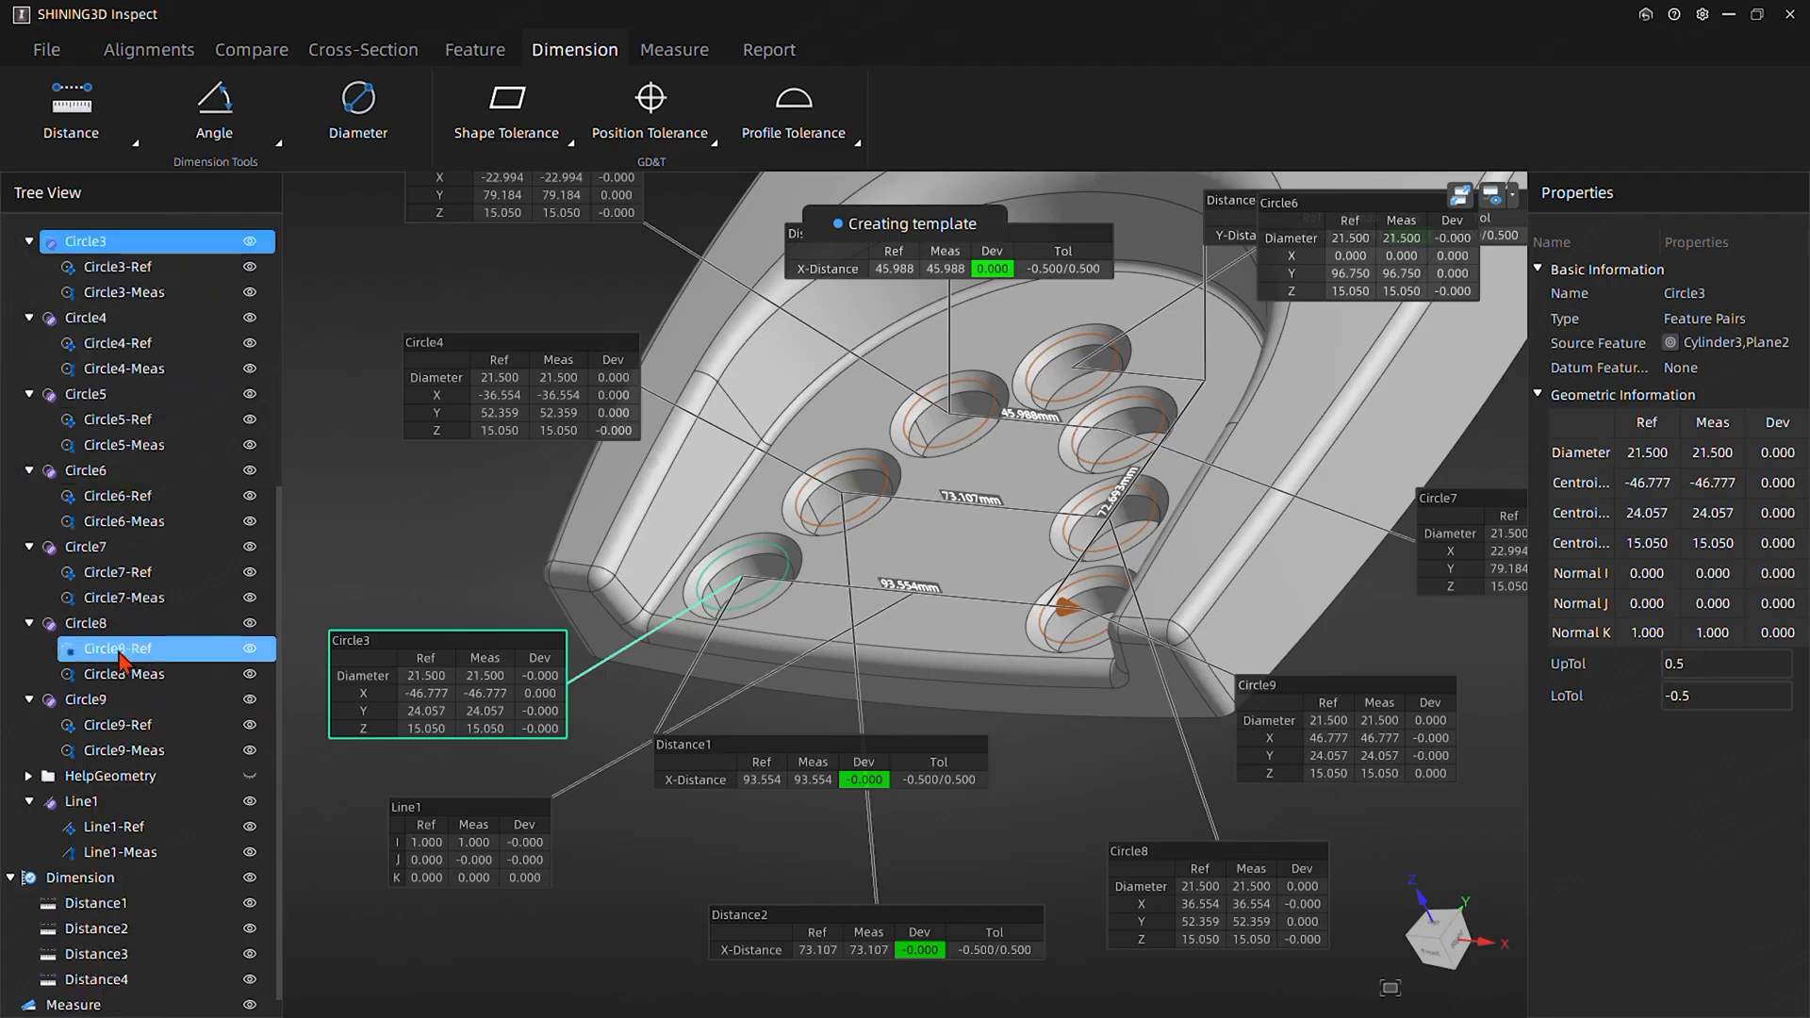
ctrl+click(88, 320)
ctrl+click(88, 396)
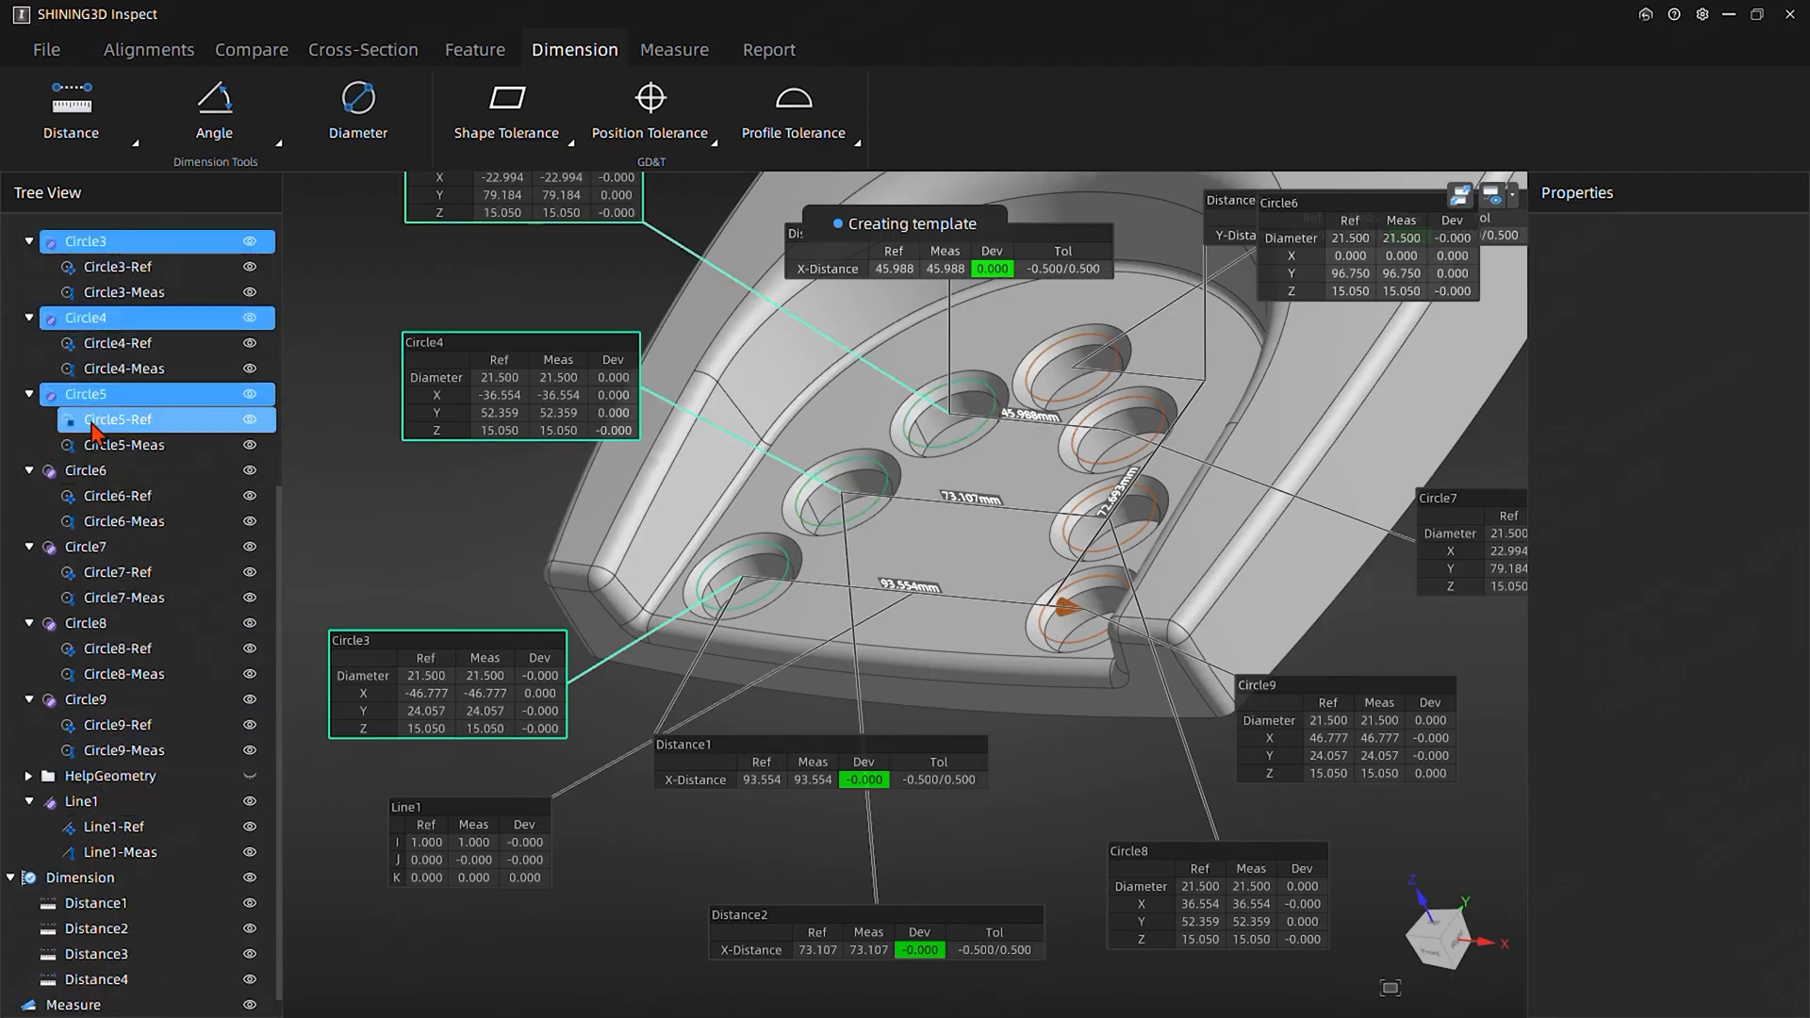
ctrl+click(90, 470)
ctrl+click(90, 546)
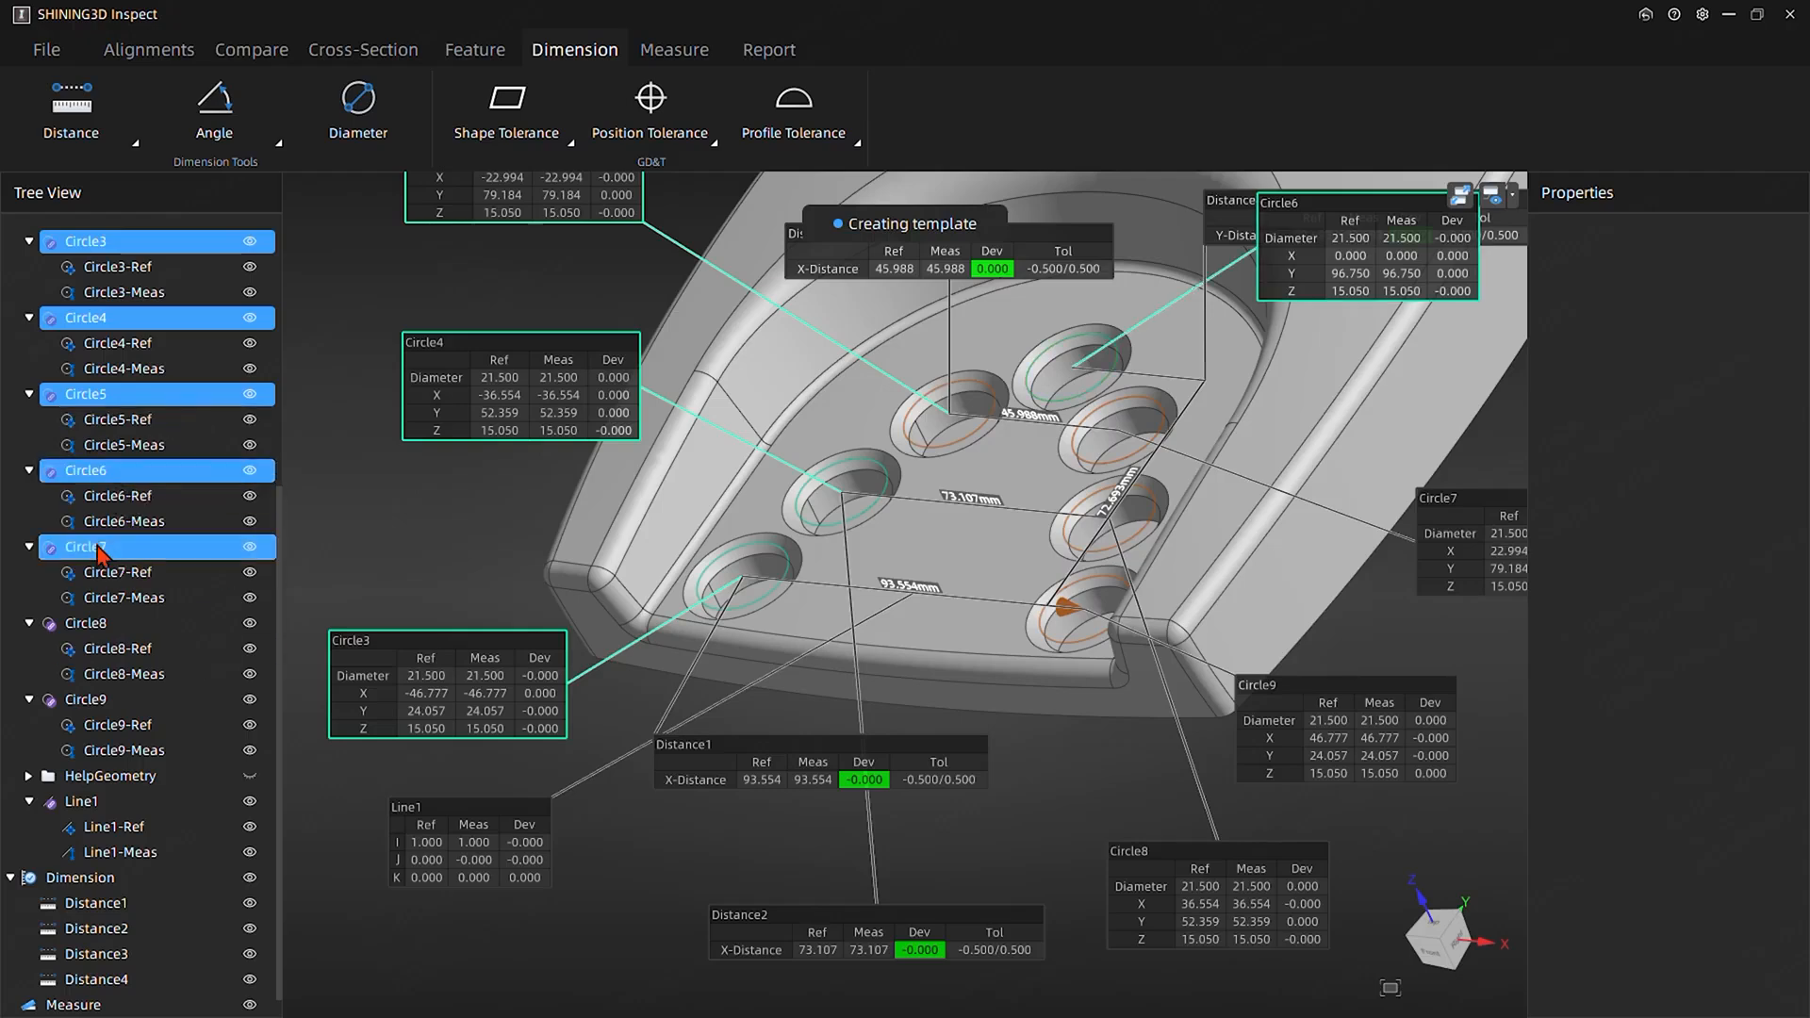
ctrl+click(90, 623)
ctrl+click(89, 699)
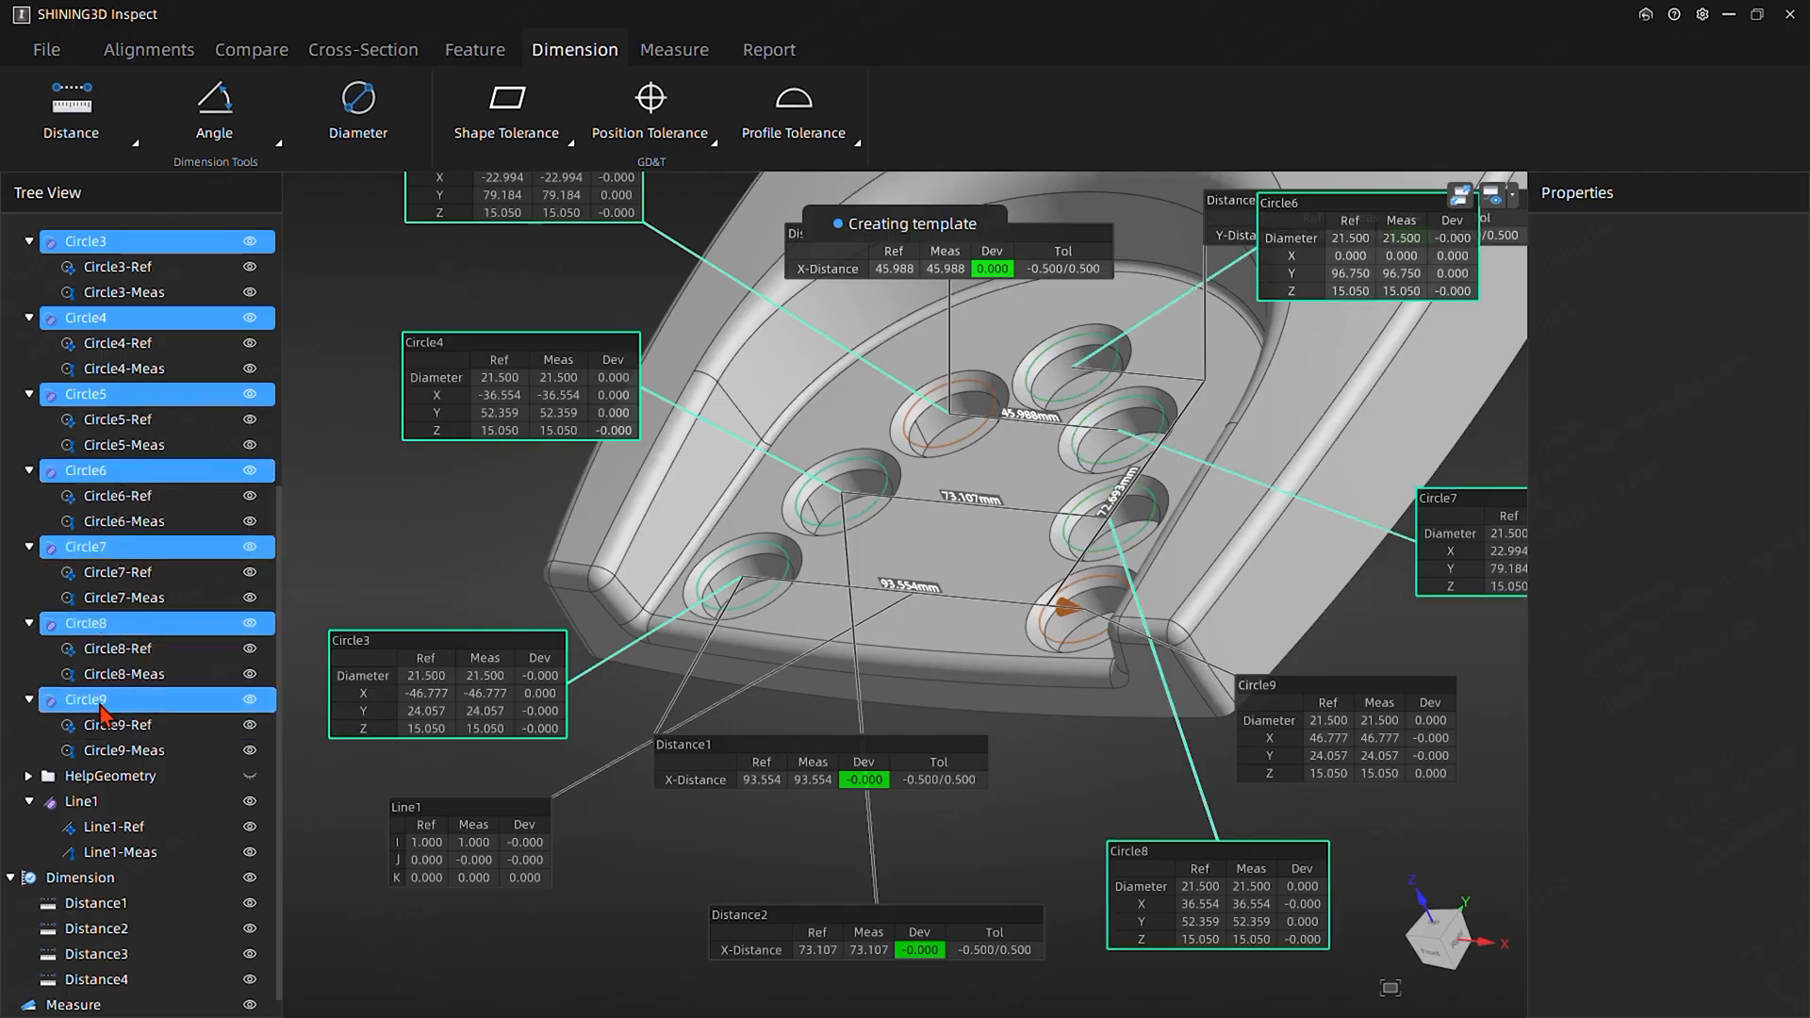
ctrl+click(89, 801)
right_click(95, 805)
click(127, 866)
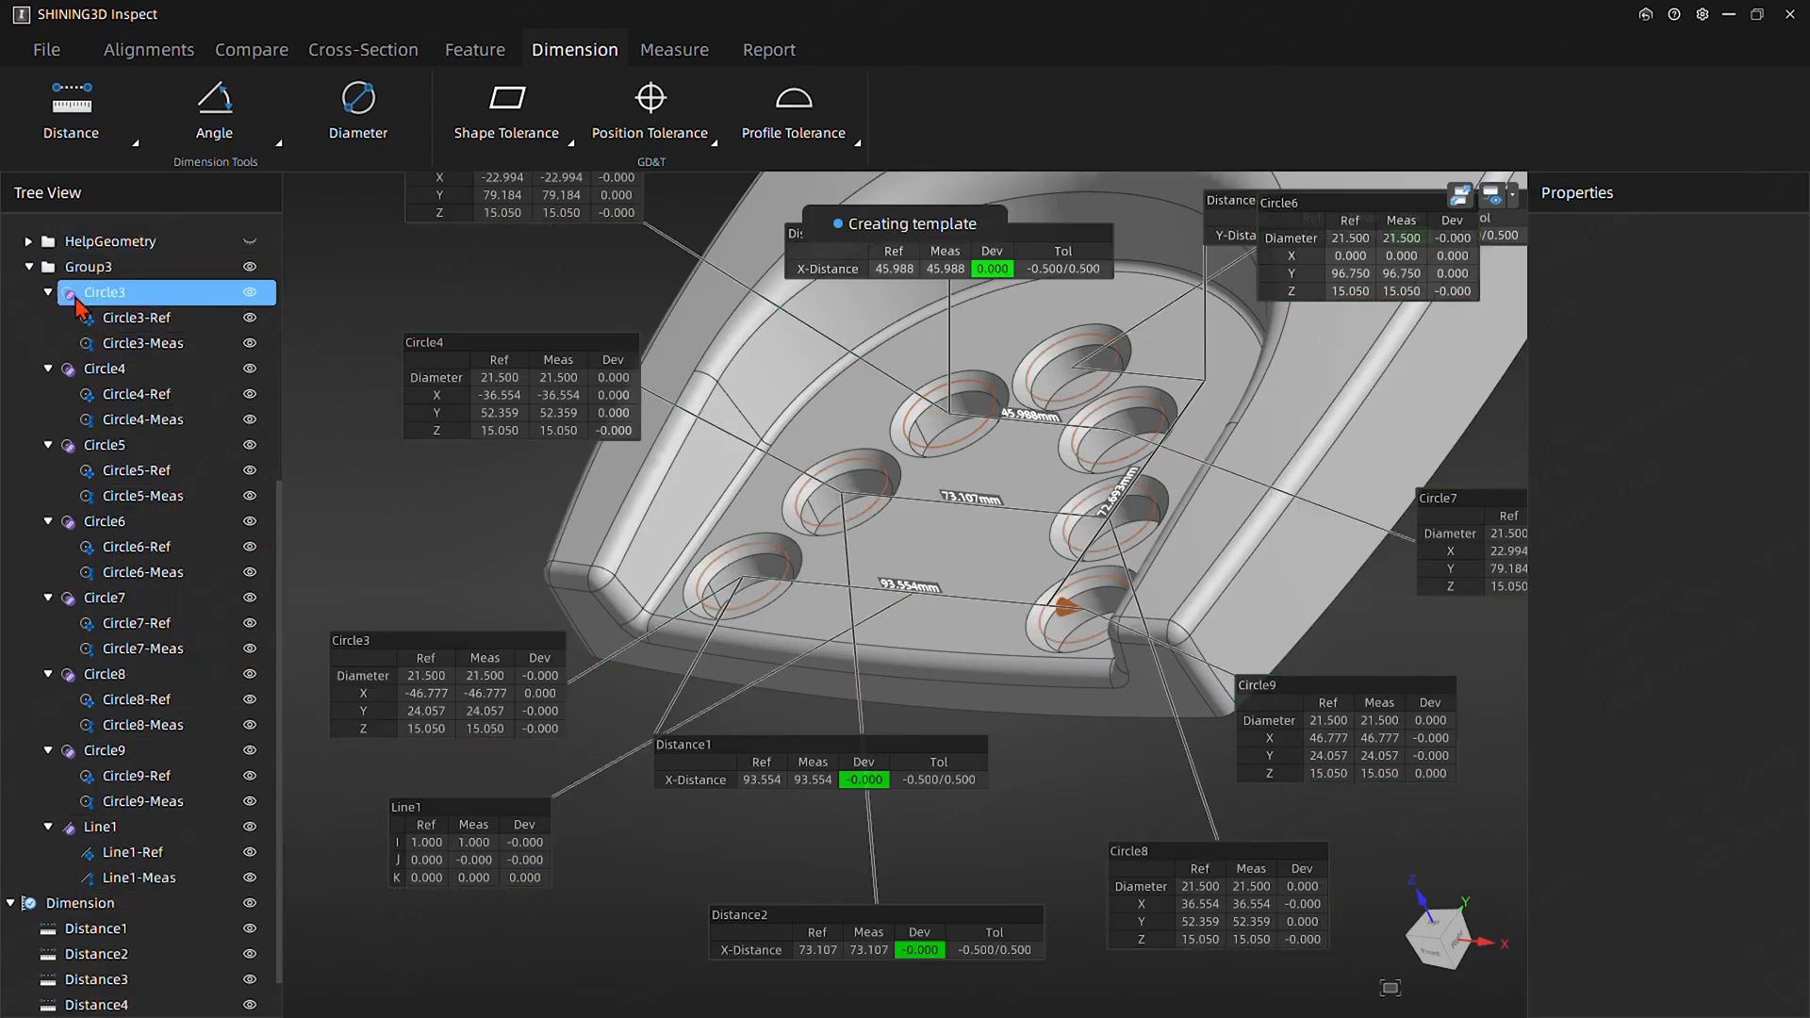
Rename the new feature group as TopViewDIM, then collapse and hide it
double_click(89, 267)
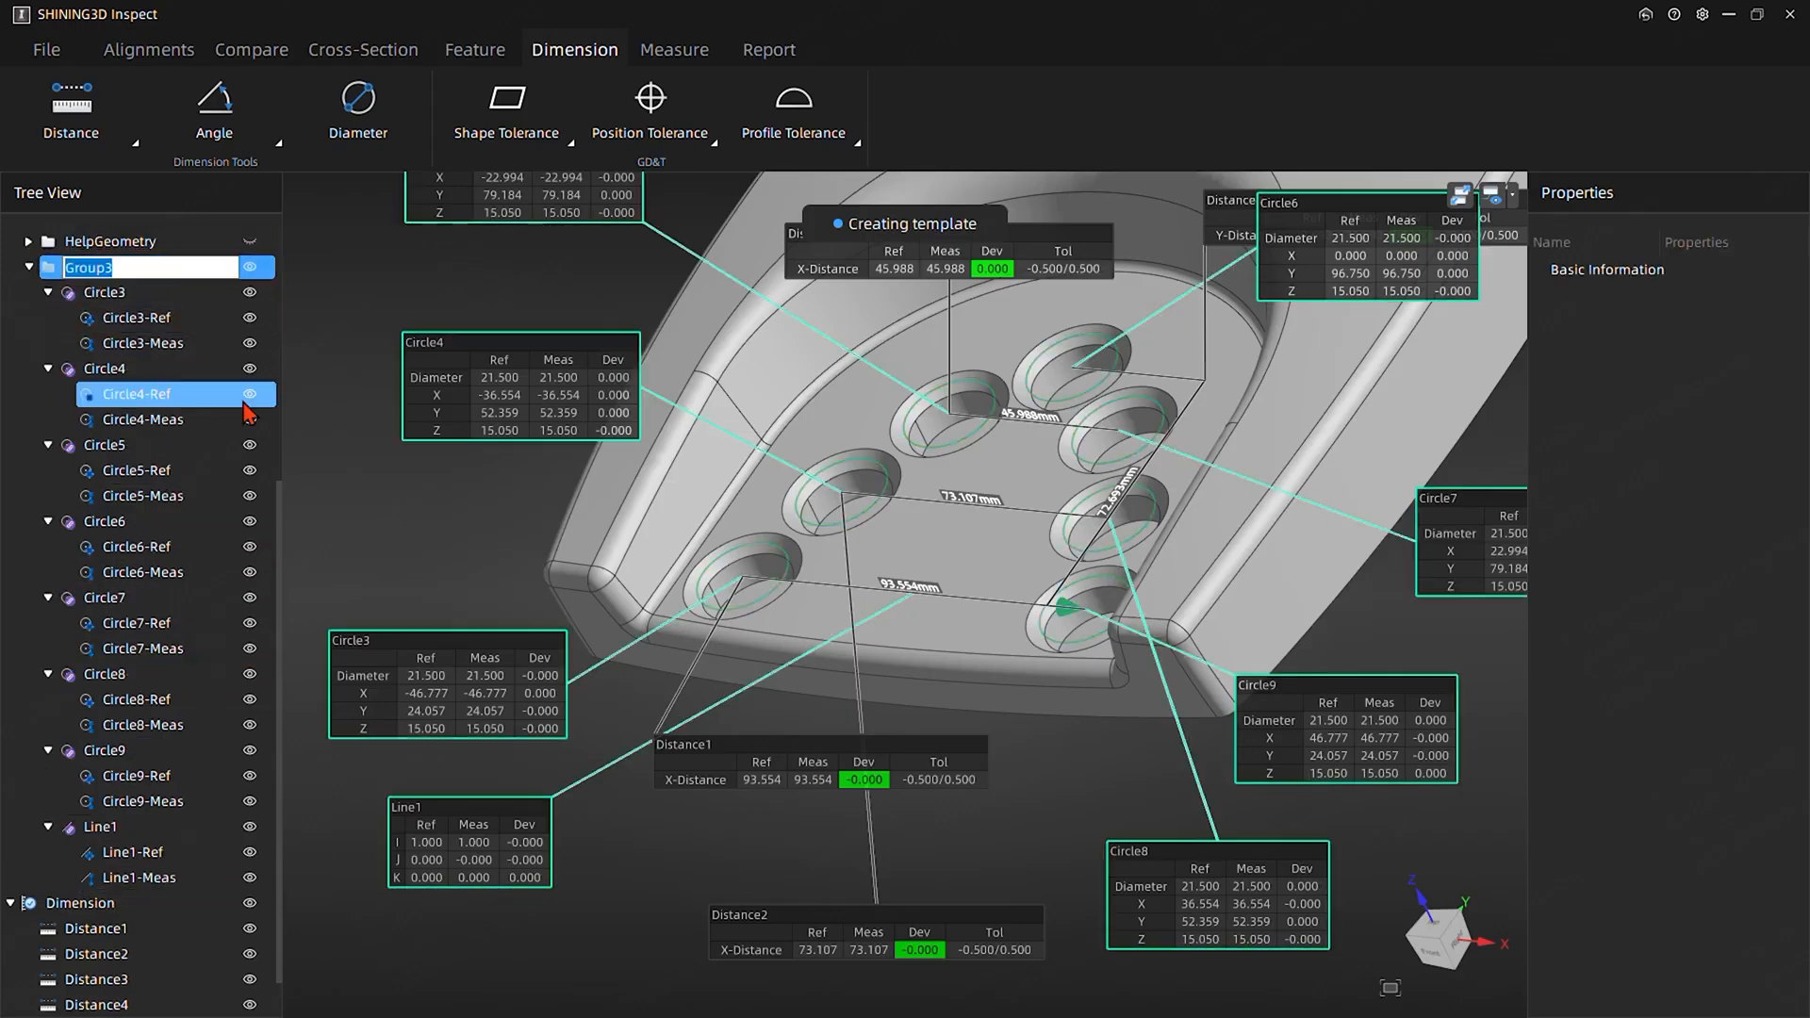
text(T)
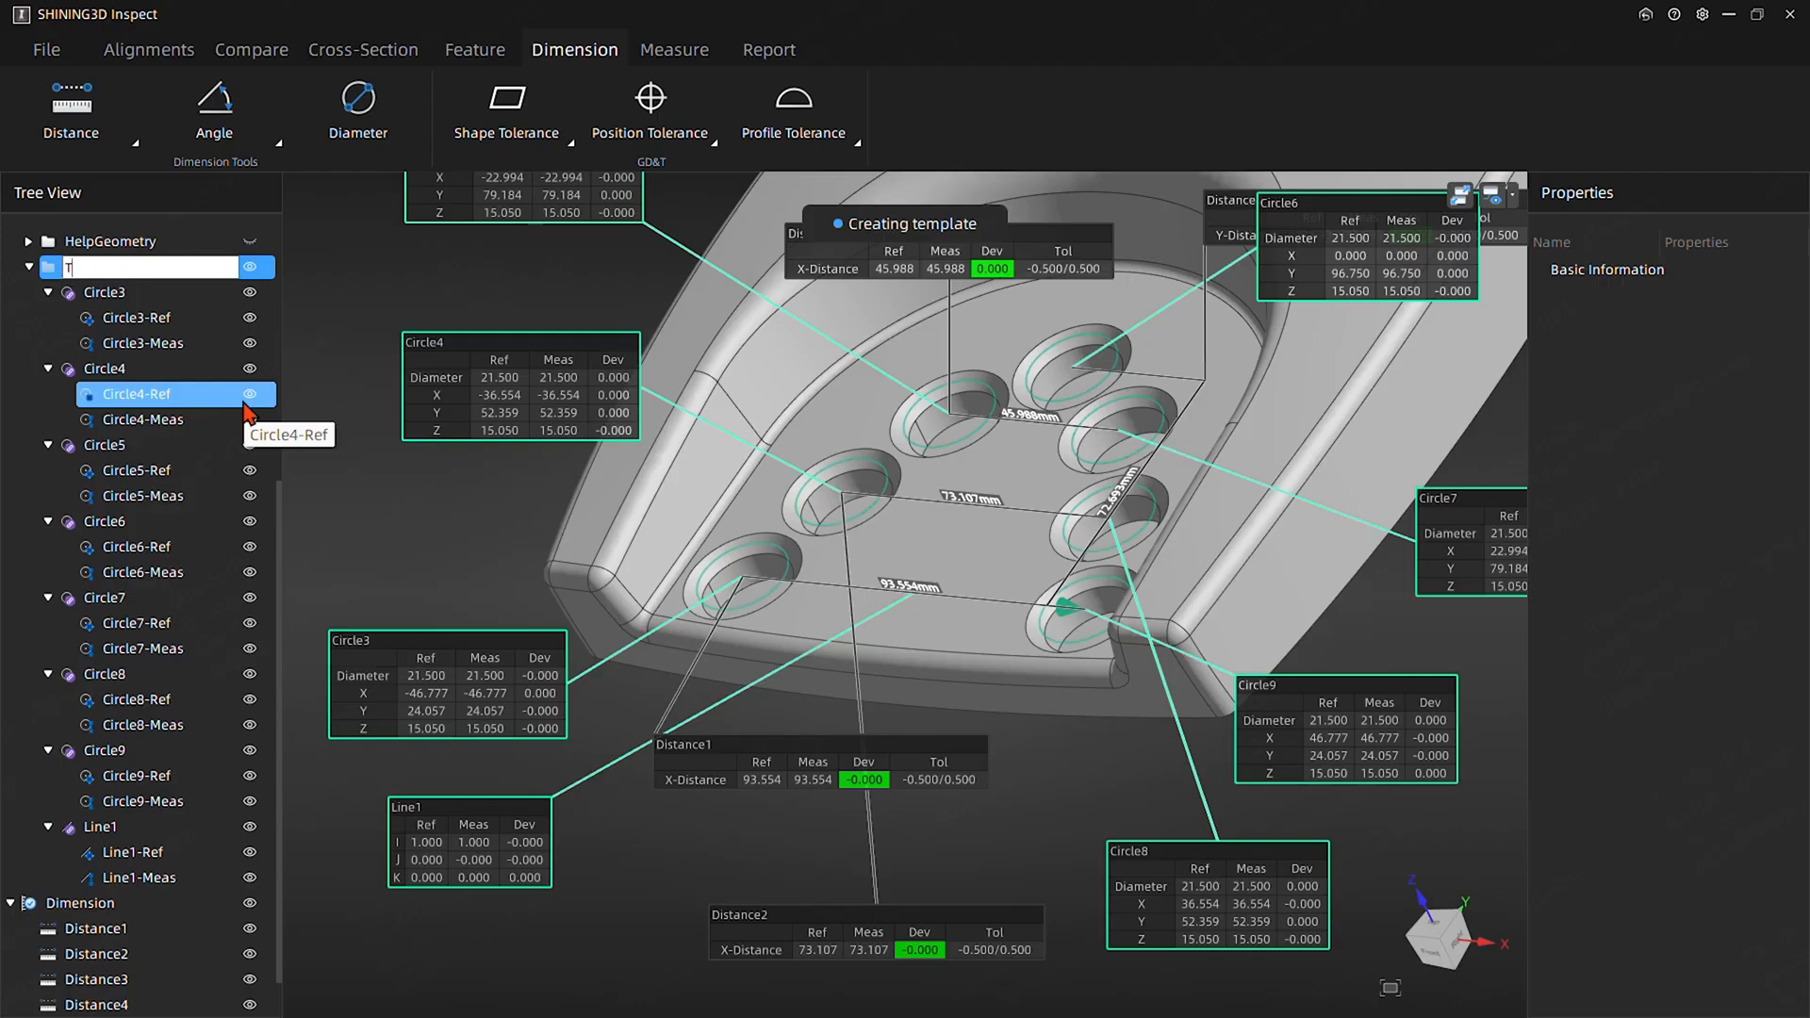
text(opViewDIM)
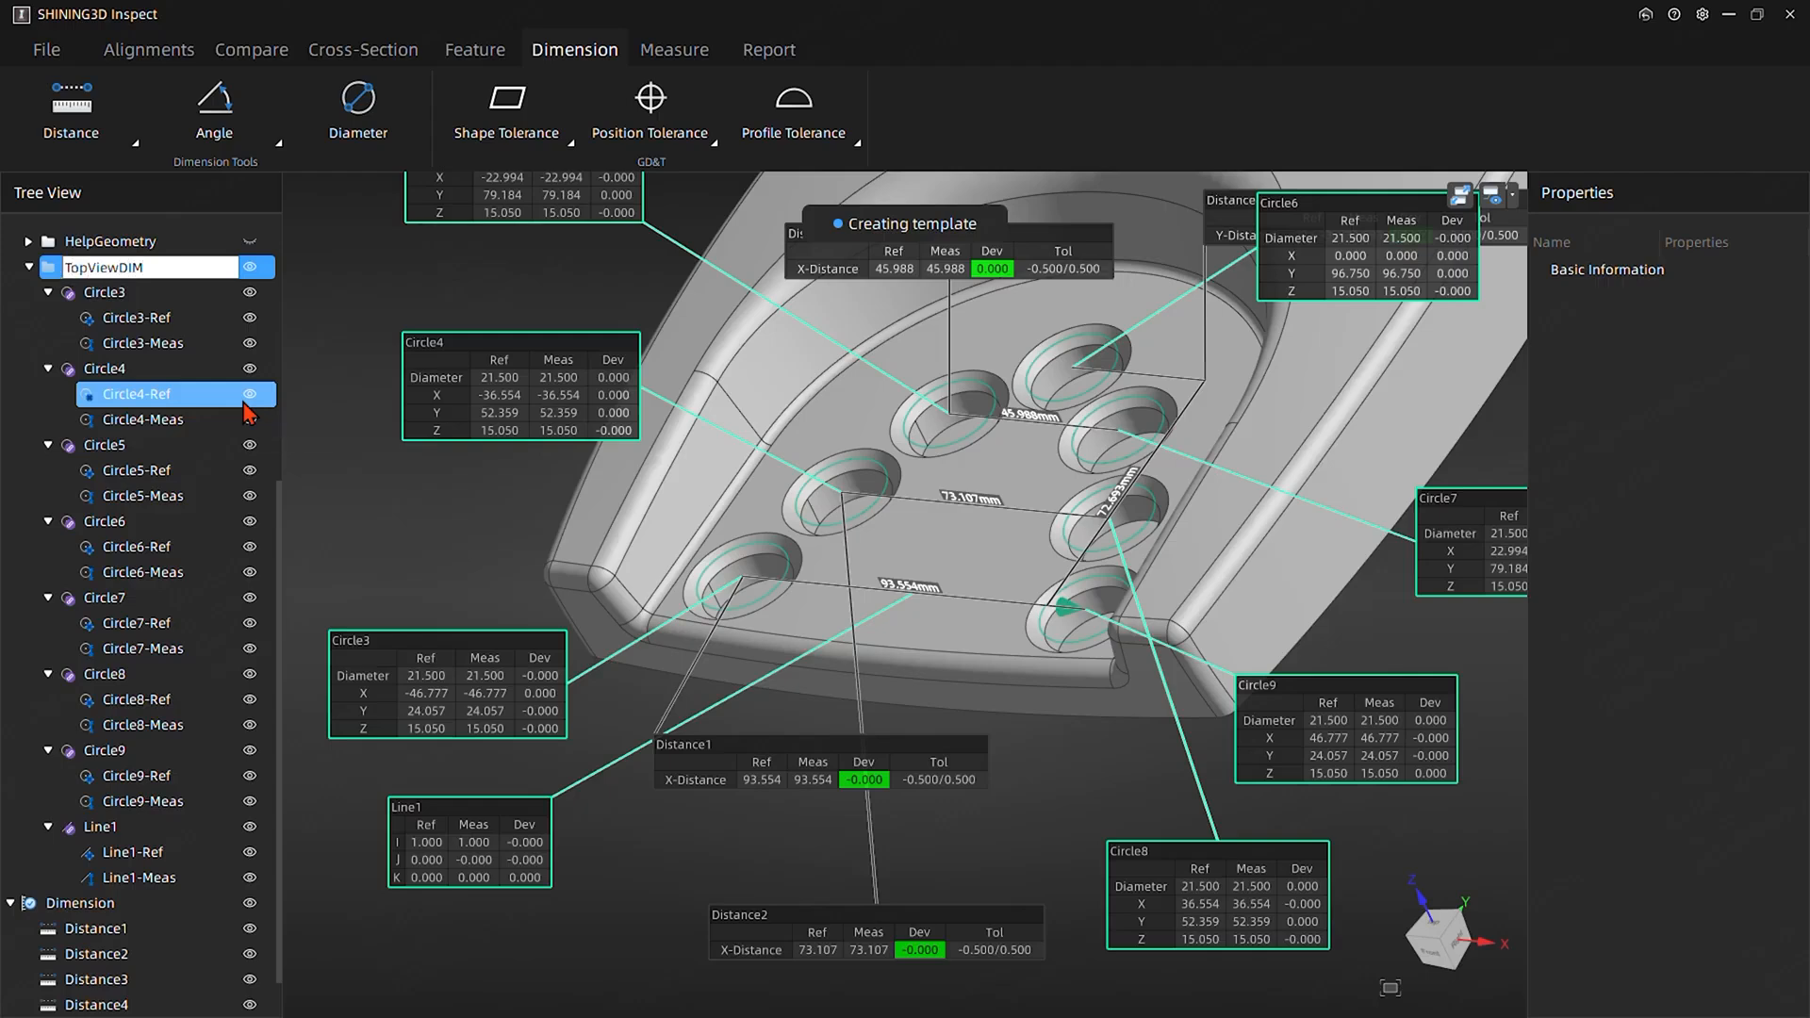
click(366, 299)
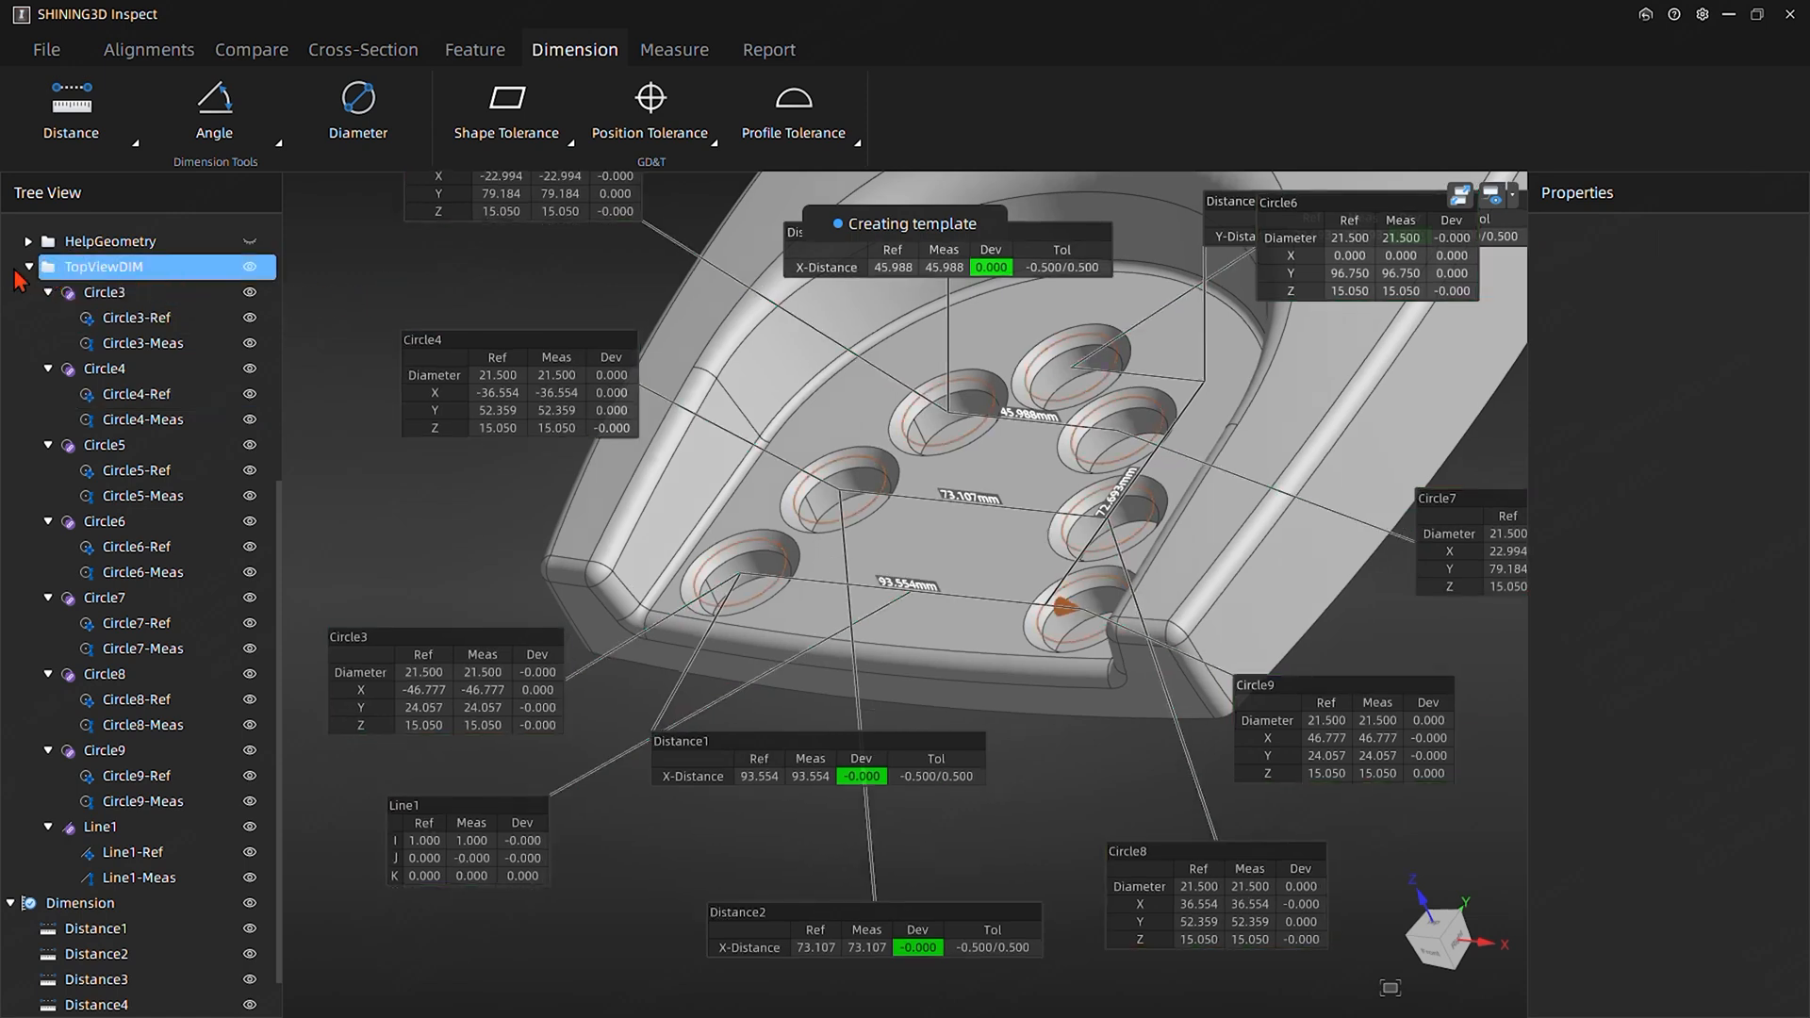
click(30, 268)
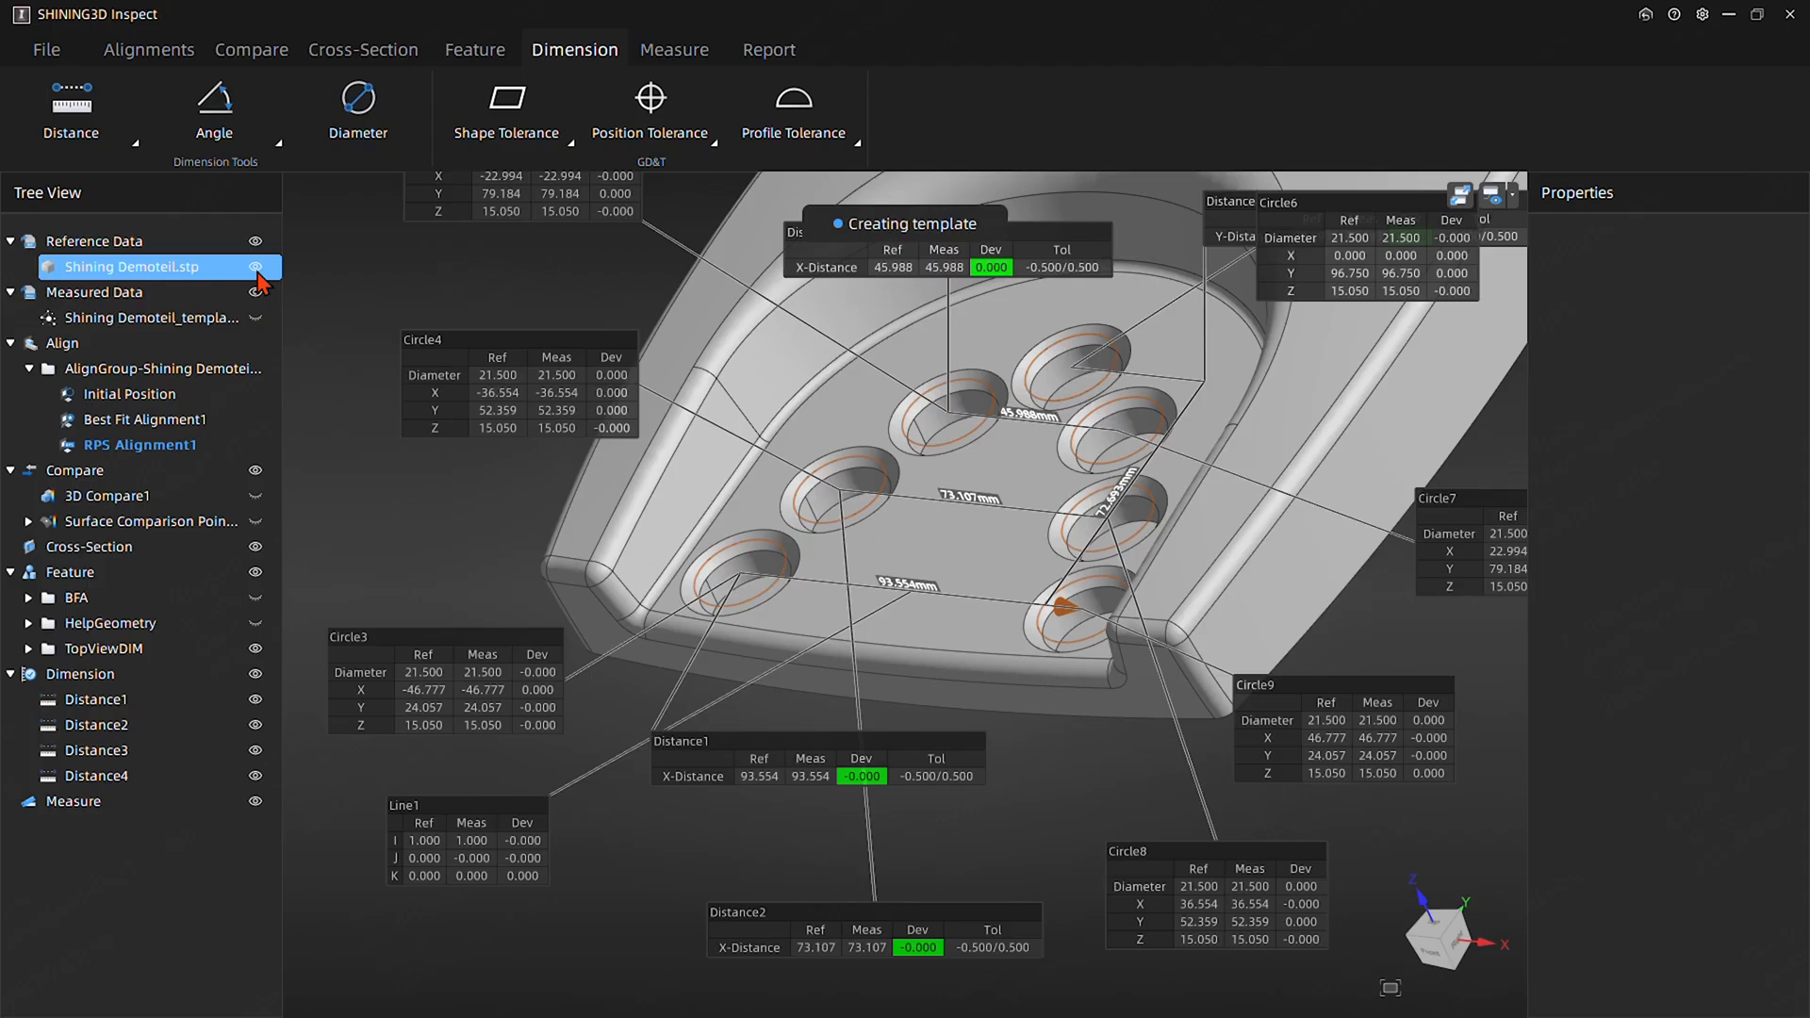
click(255, 649)
View the part from above and move the Distance3 label beside the part and the Distance2 label below it
mouse_move(545, 462)
mouse_down()
mouse_move(545, 557)
mouse_move(492, 540)
mouse_move(578, 585)
mouse_move(597, 533)
mouse_up()
drag(881, 350, 540, 596)
mouse_move(839, 895)
mouse_down()
mouse_move(814, 881)
mouse_move(843, 932)
mouse_move(866, 906)
mouse_up()
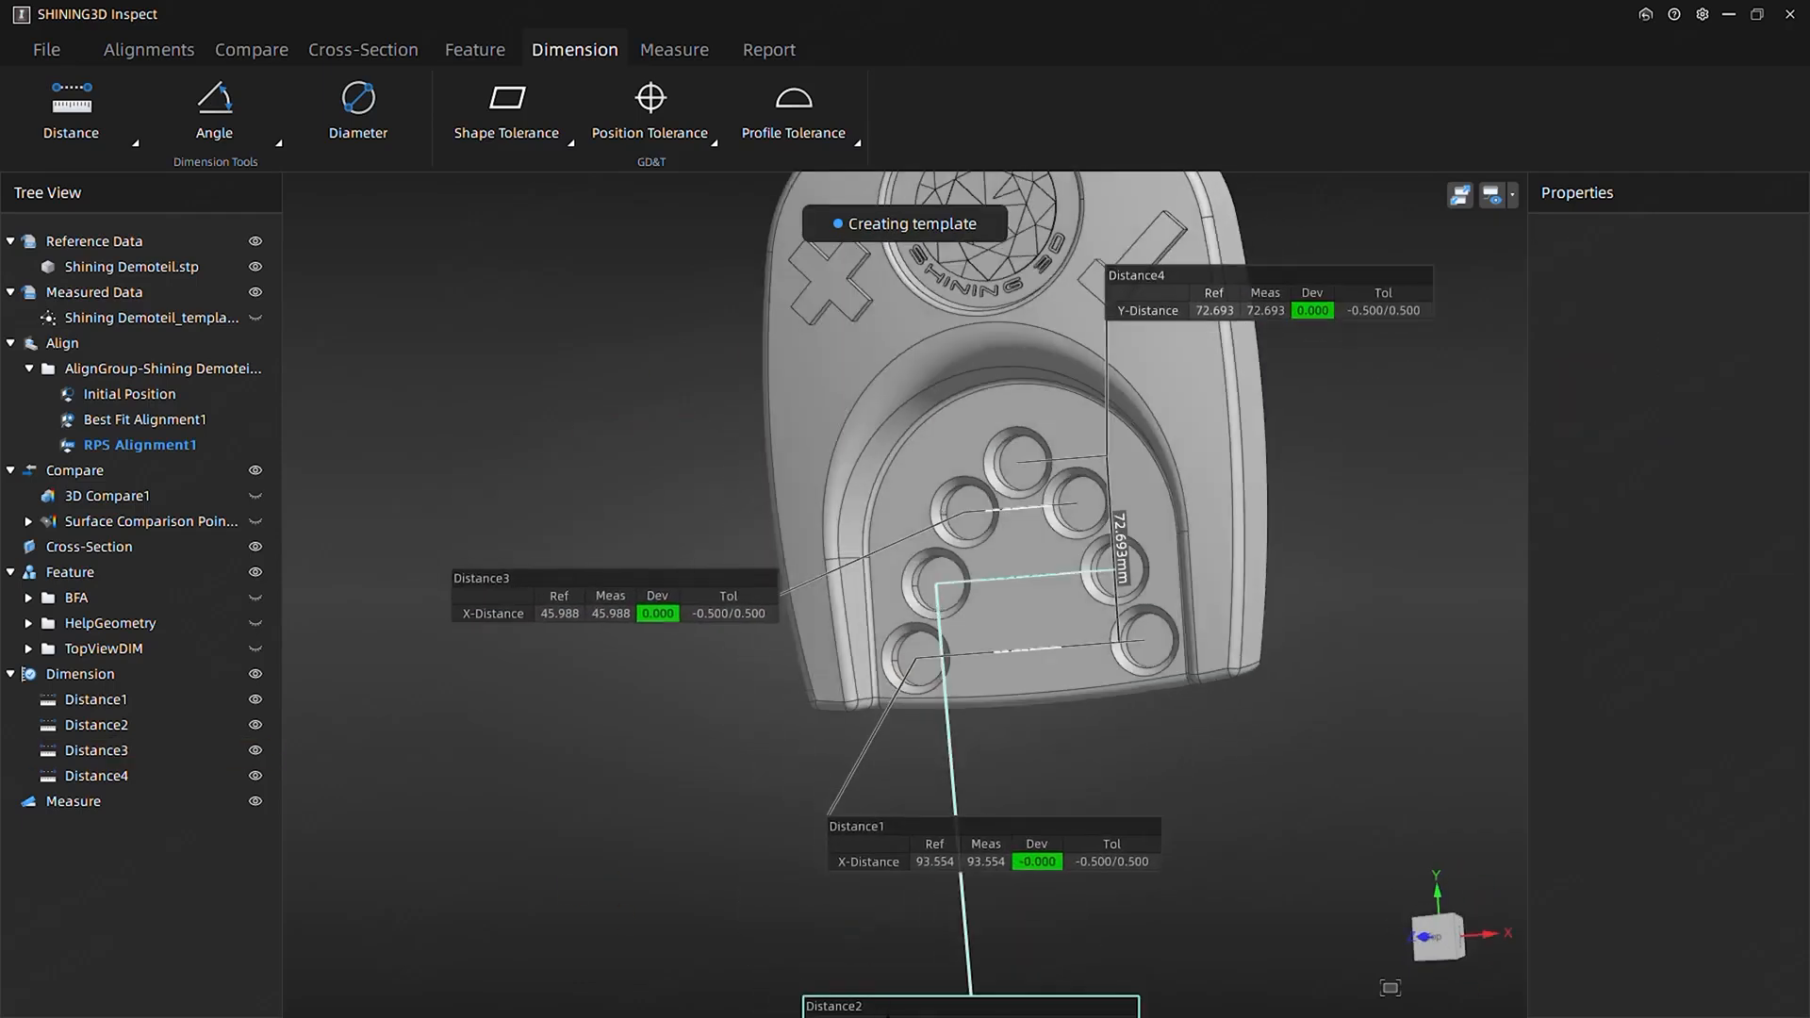
Move the Distance2, Distance1 and Distance4 labels beside the part, into a column with the Distance3 label
drag(883, 1006, 536, 699)
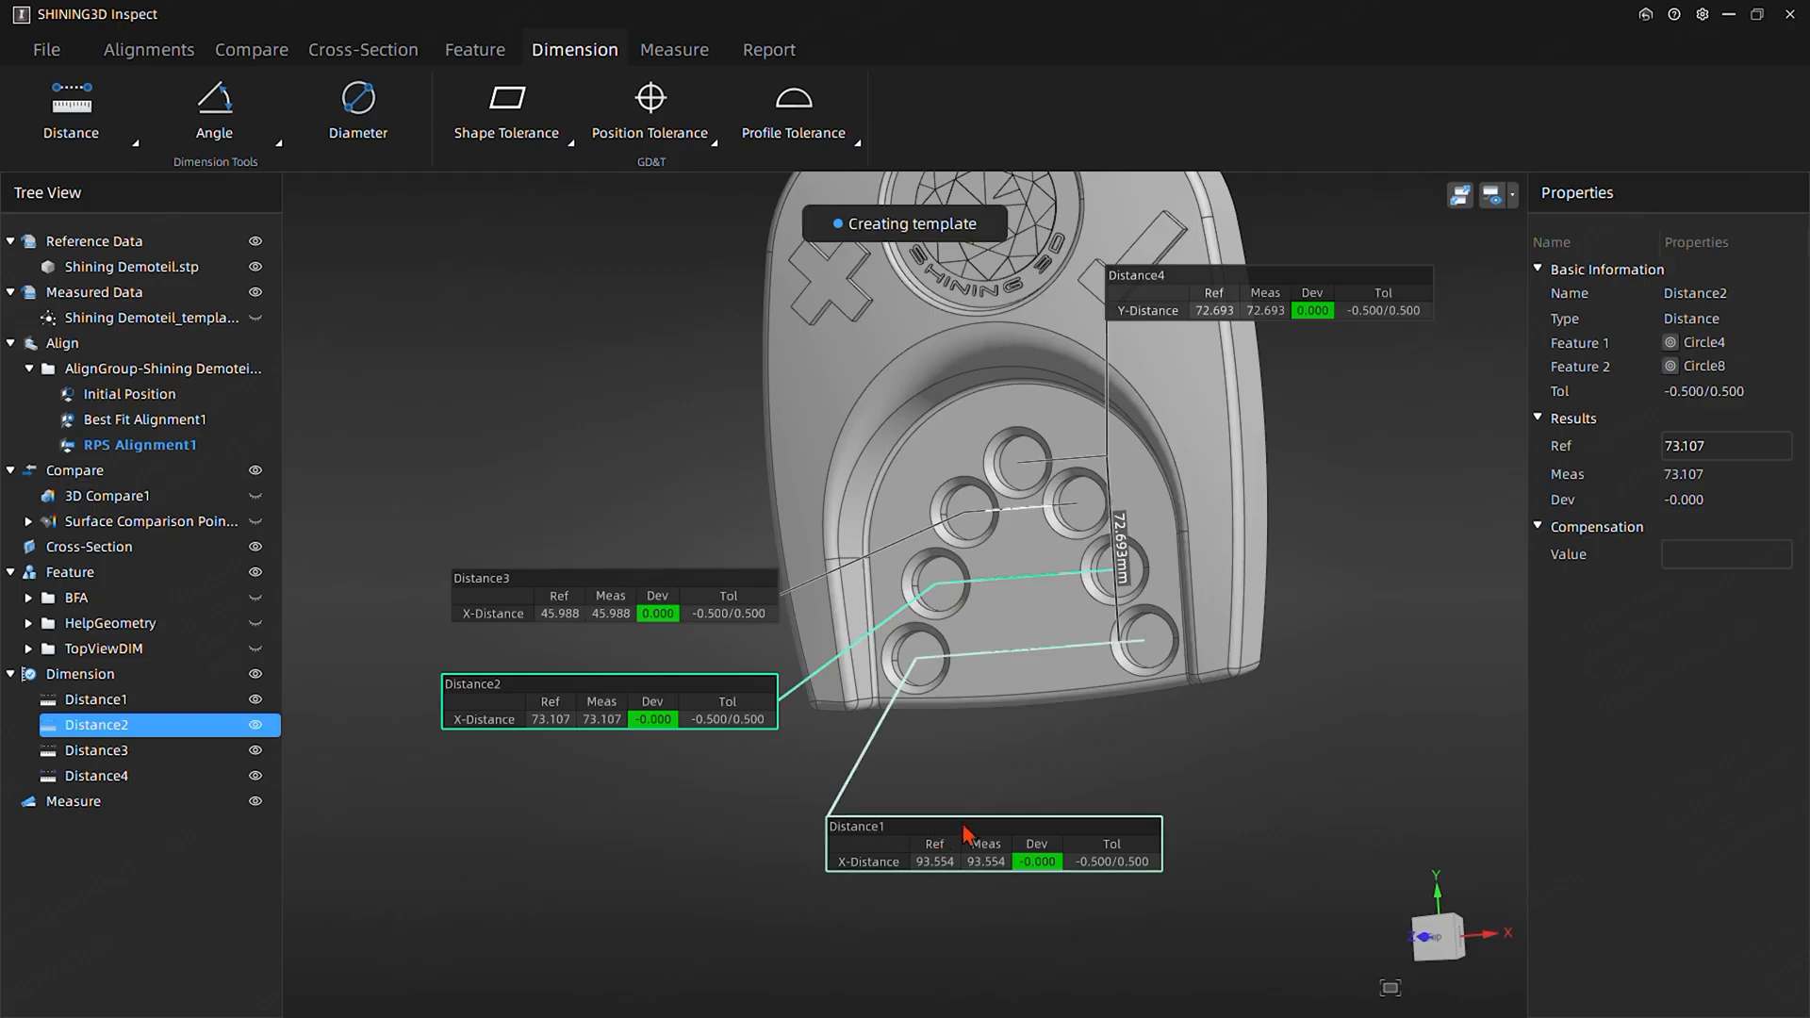
drag(980, 828, 598, 808)
drag(1188, 270, 492, 292)
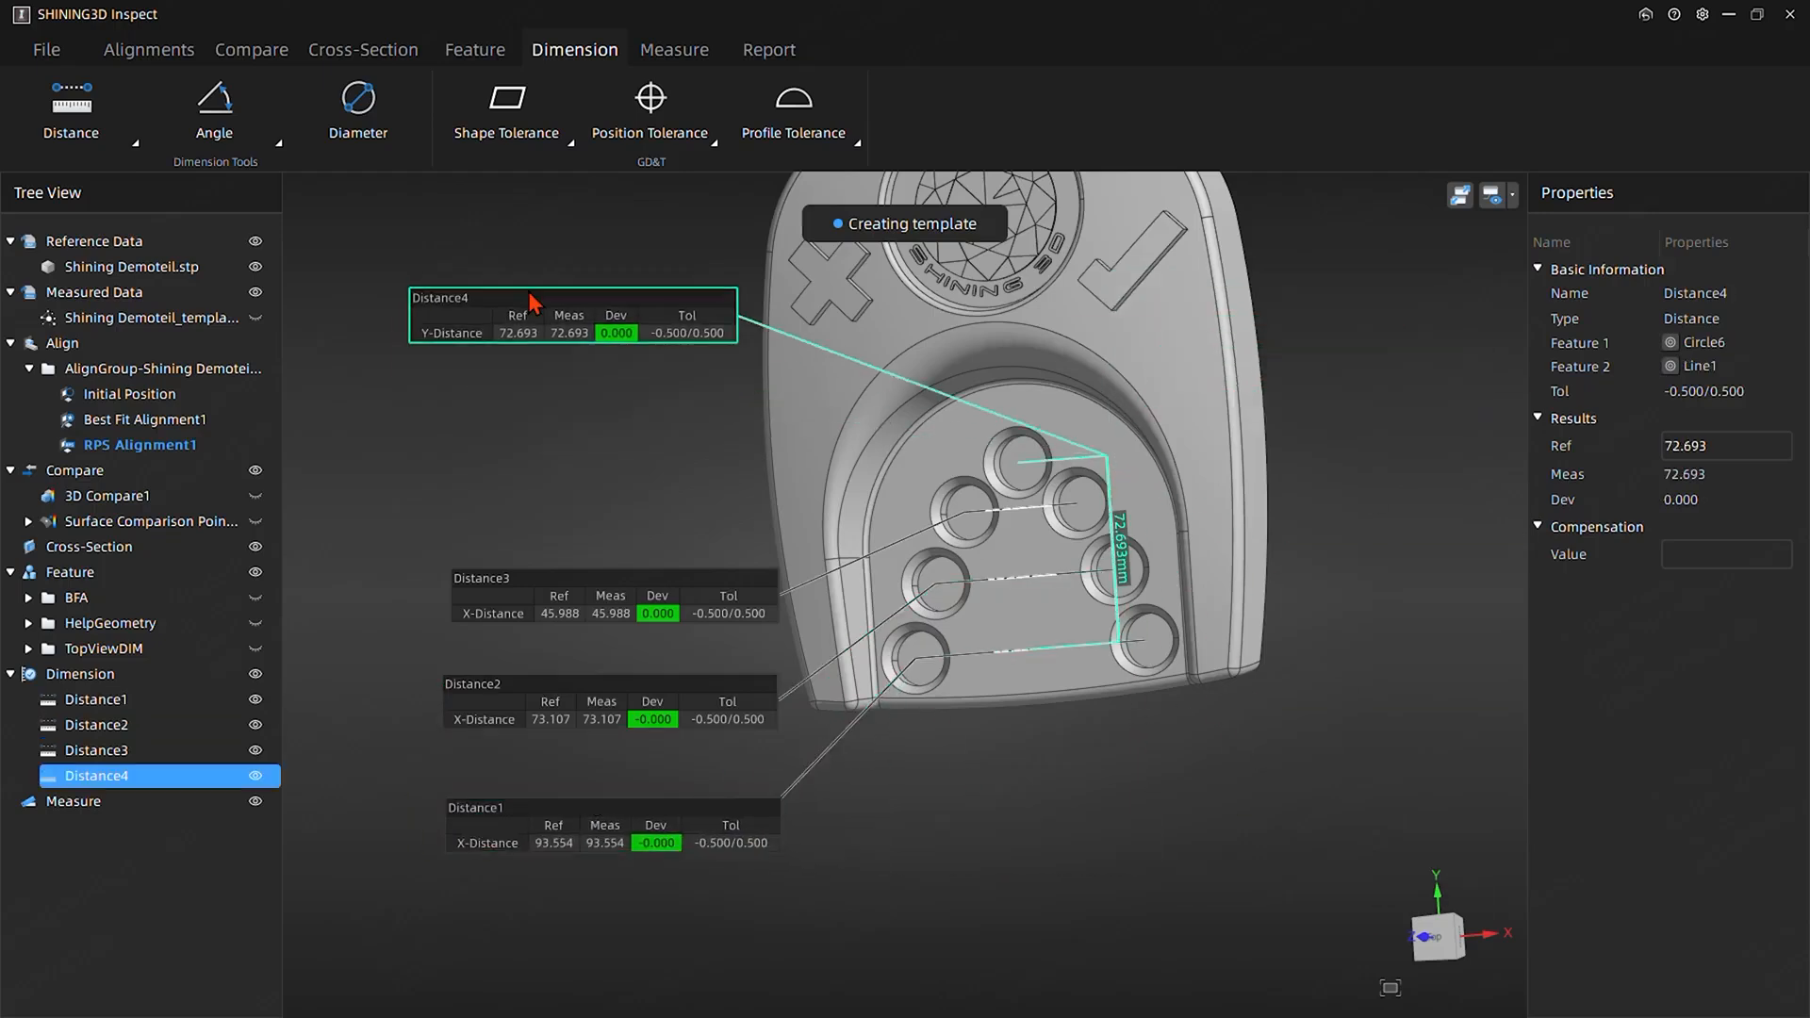
Square the part to the top view and align the Distance3, Distance2 and Distance1 labels beneath the Distance4 label
middle_drag(1037, 660, 969, 718)
drag(1145, 498, 1233, 496)
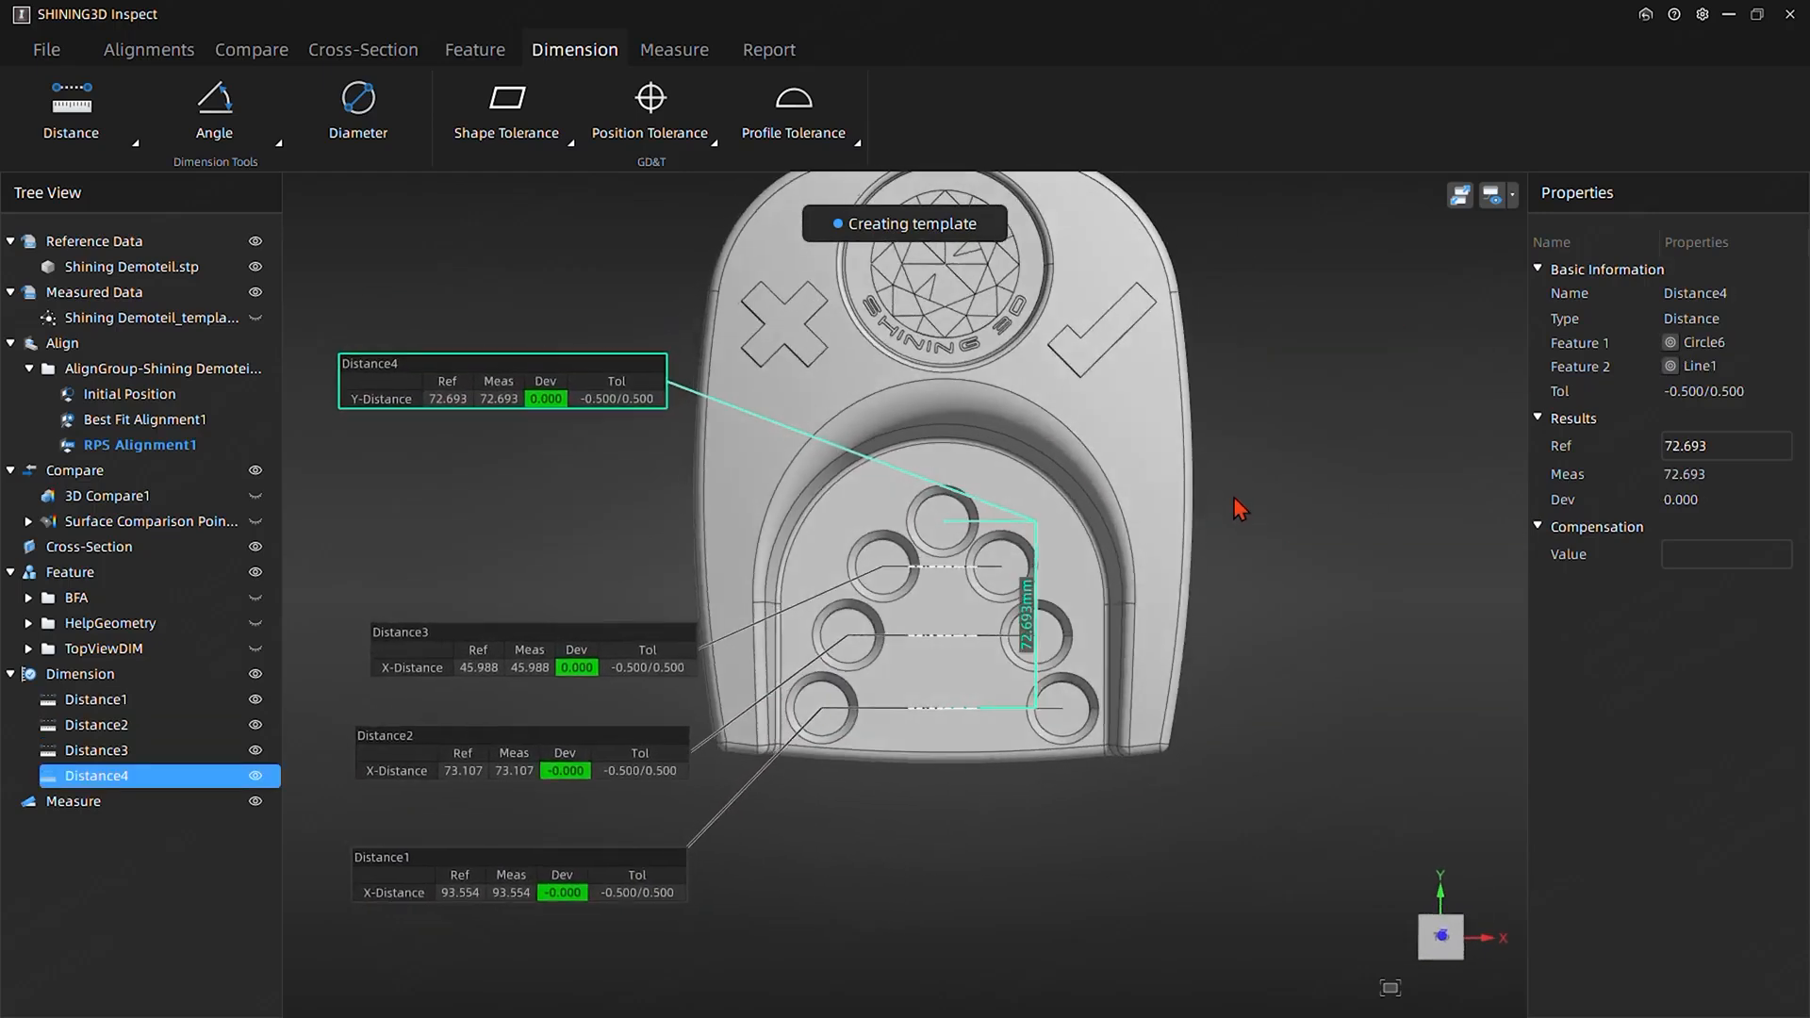
drag(542, 650, 517, 650)
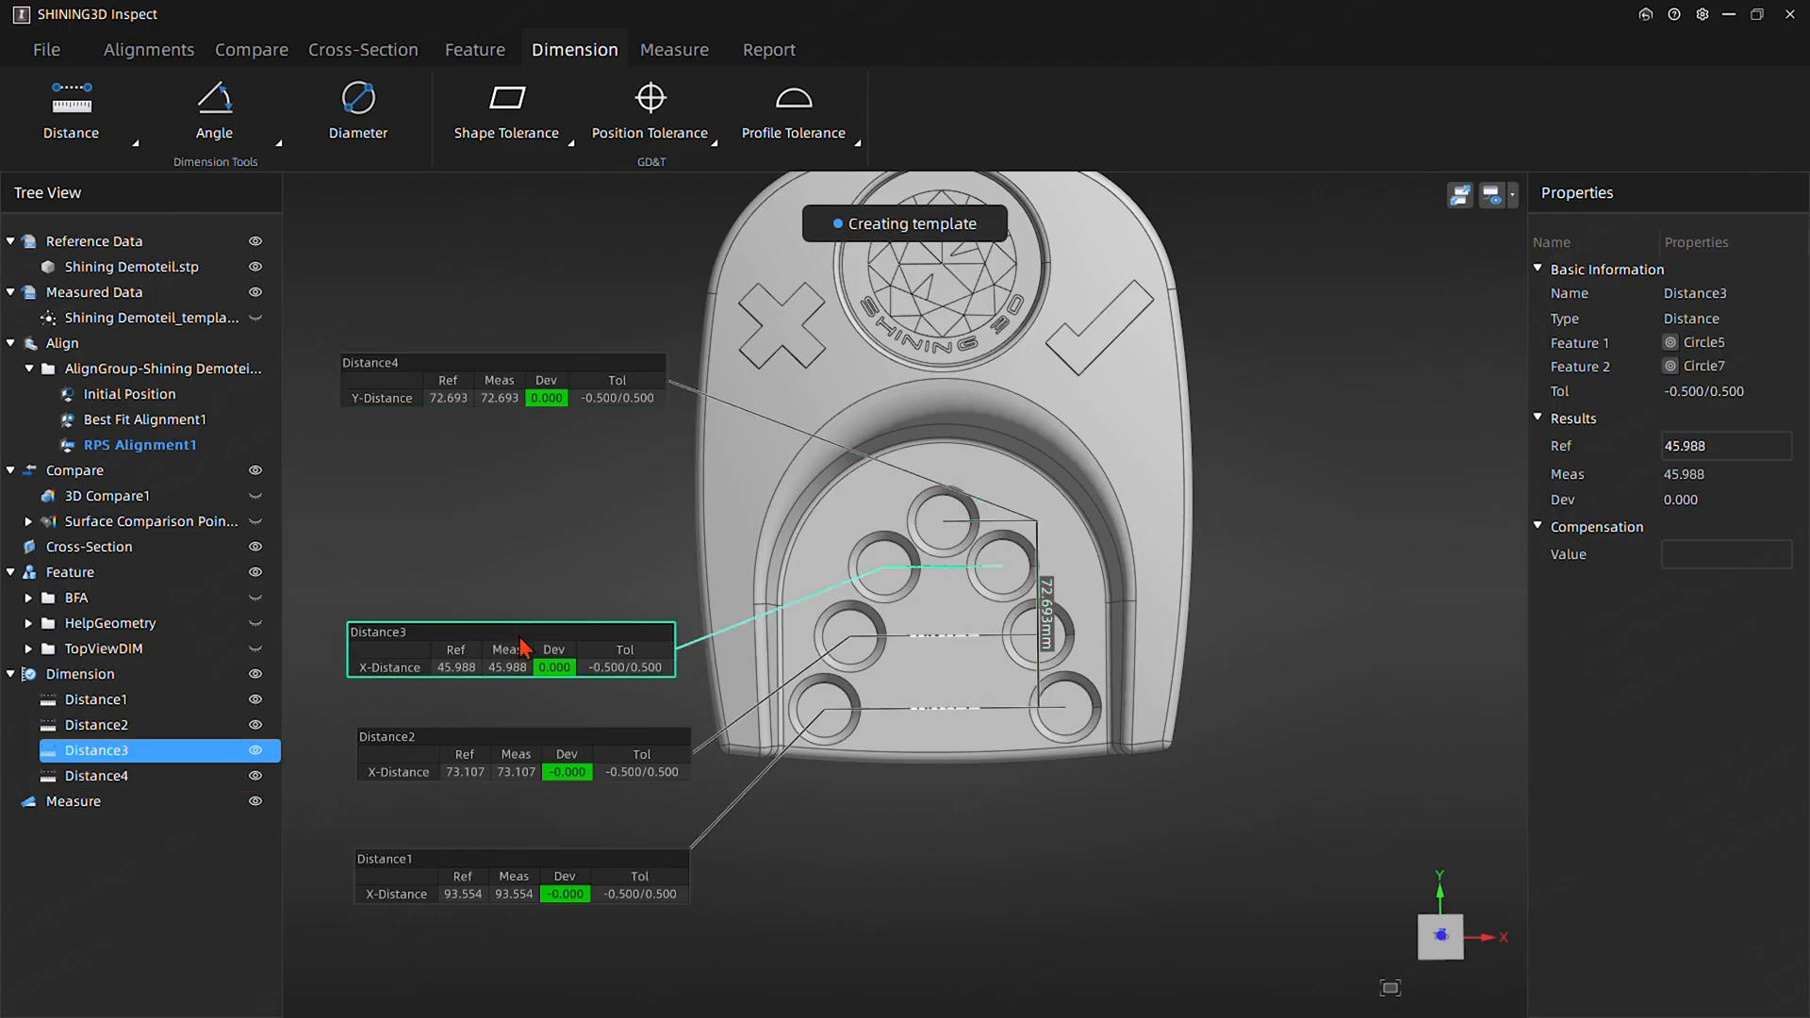
drag(540, 741, 524, 734)
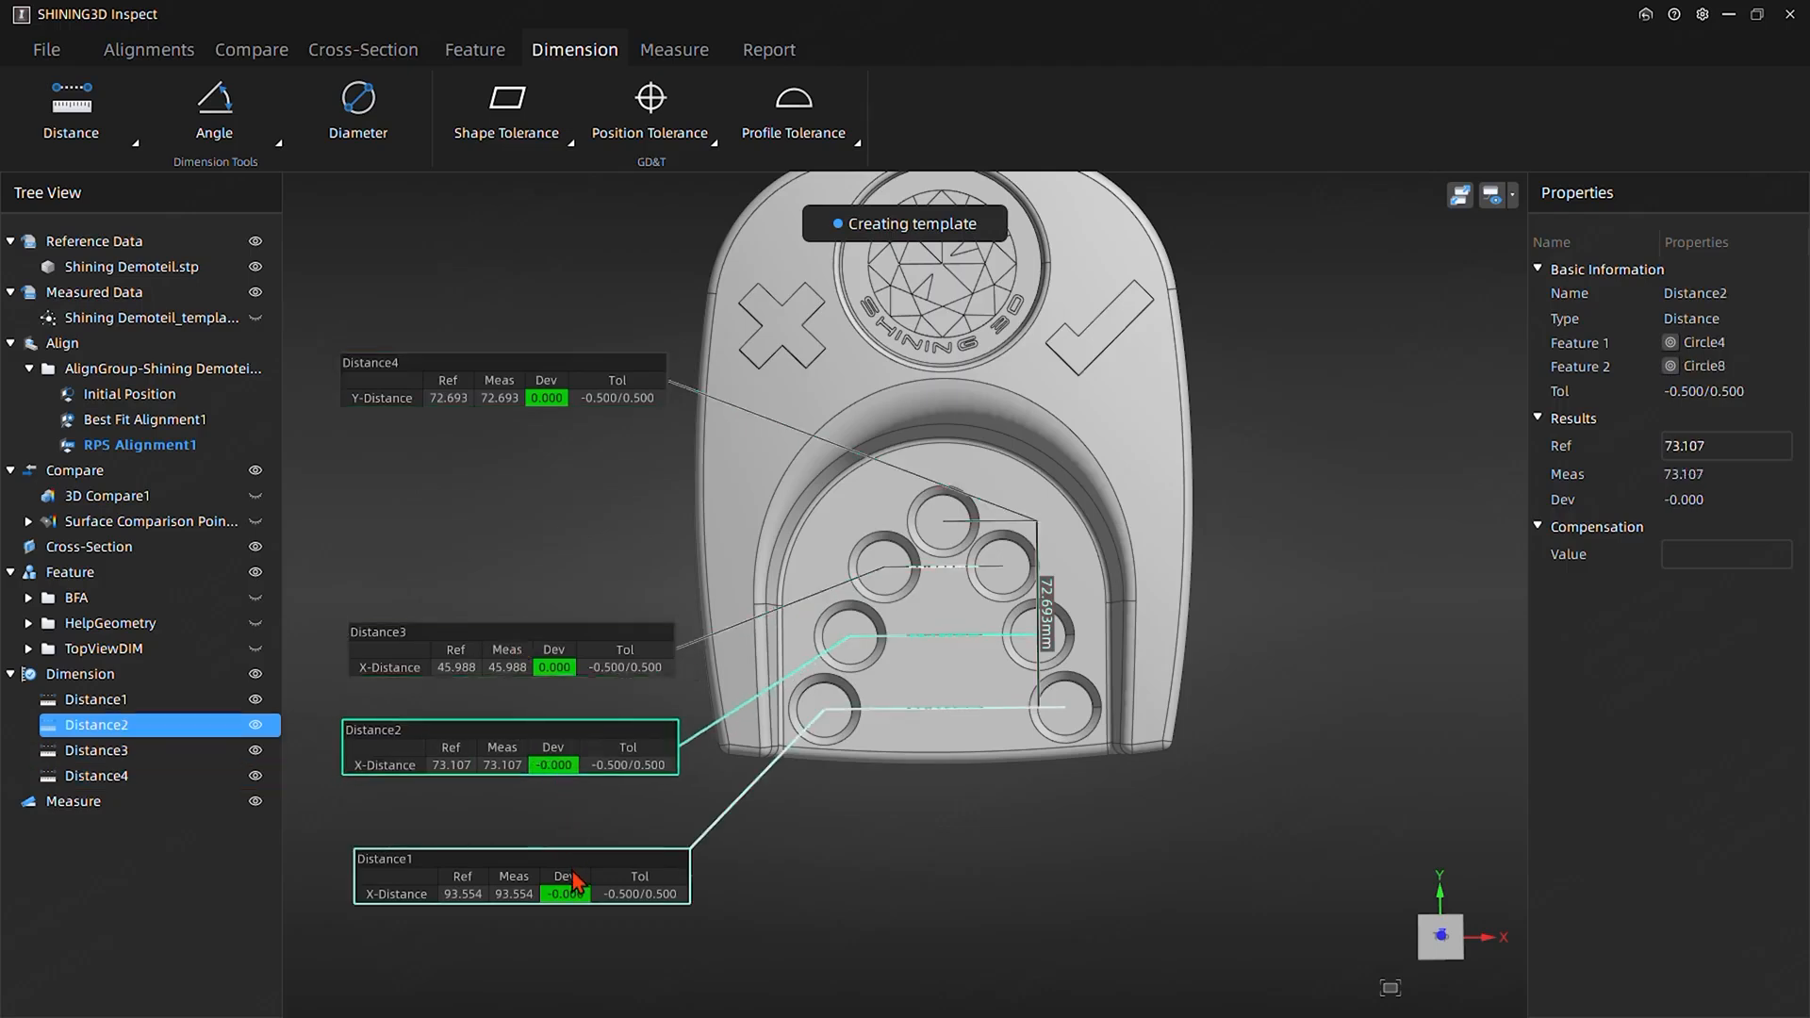
drag(577, 872, 562, 866)
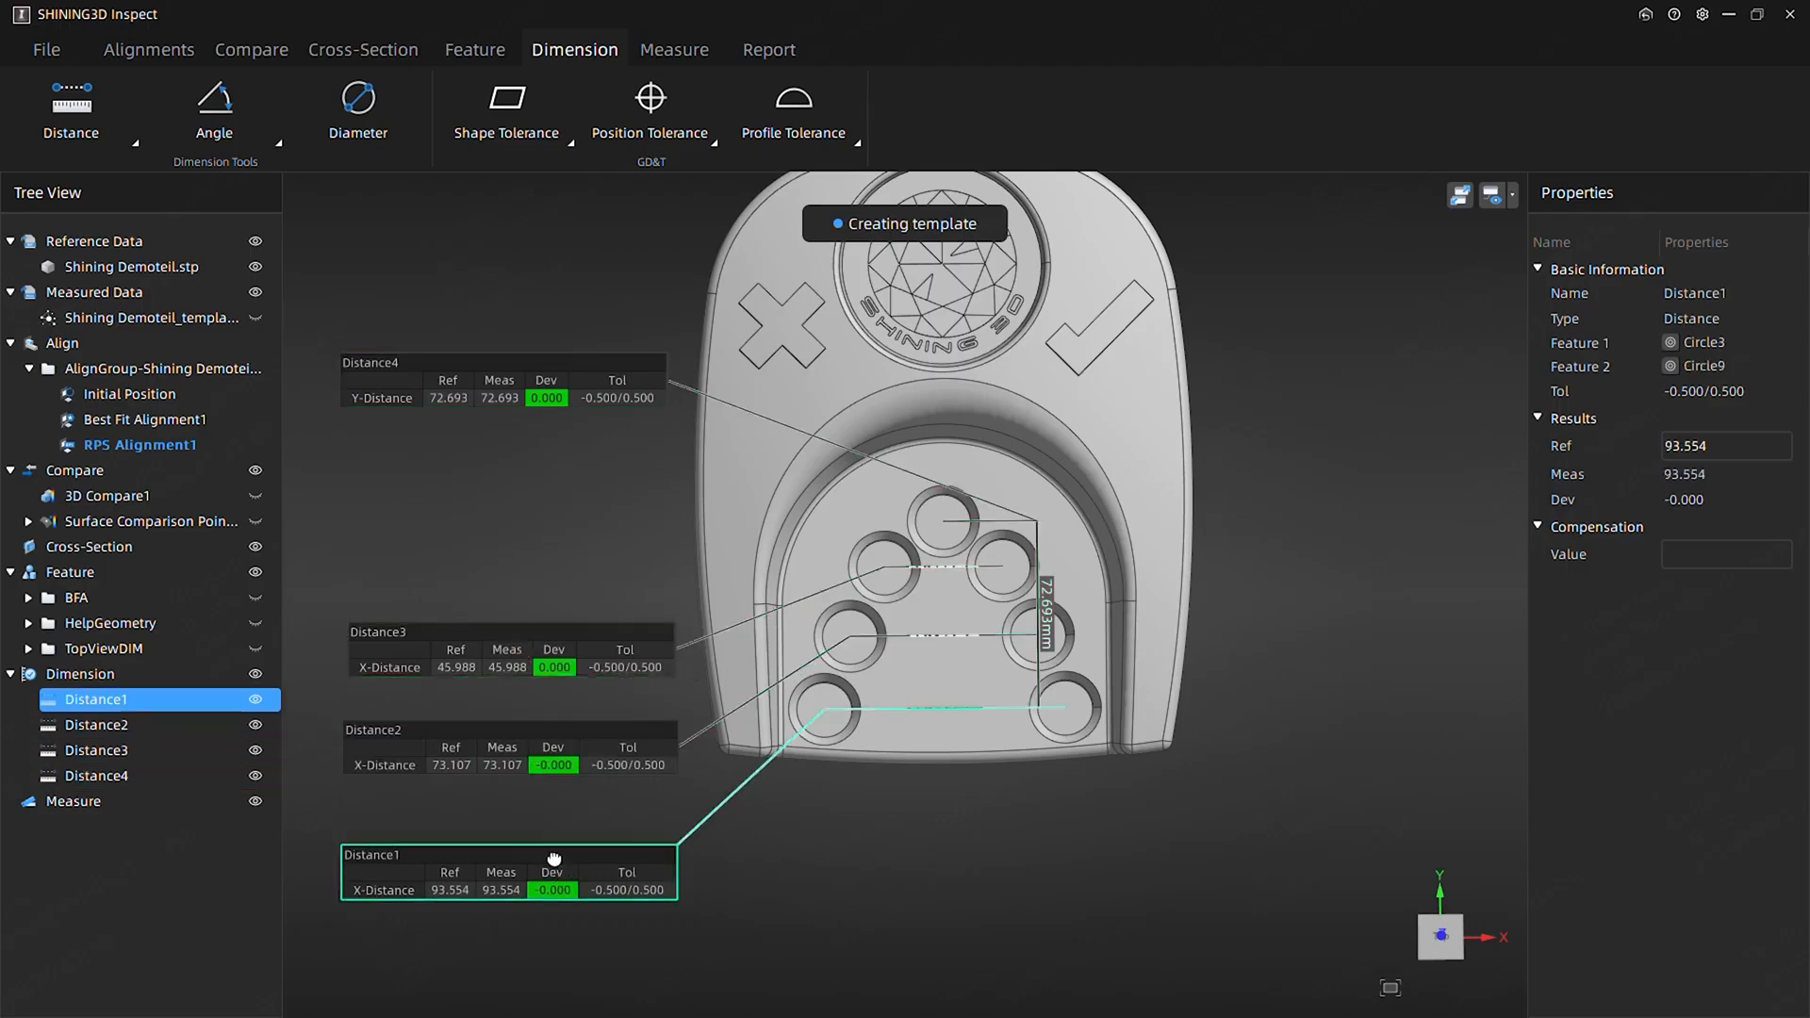
Add the current dimension view to the report and open the report preview
click(768, 49)
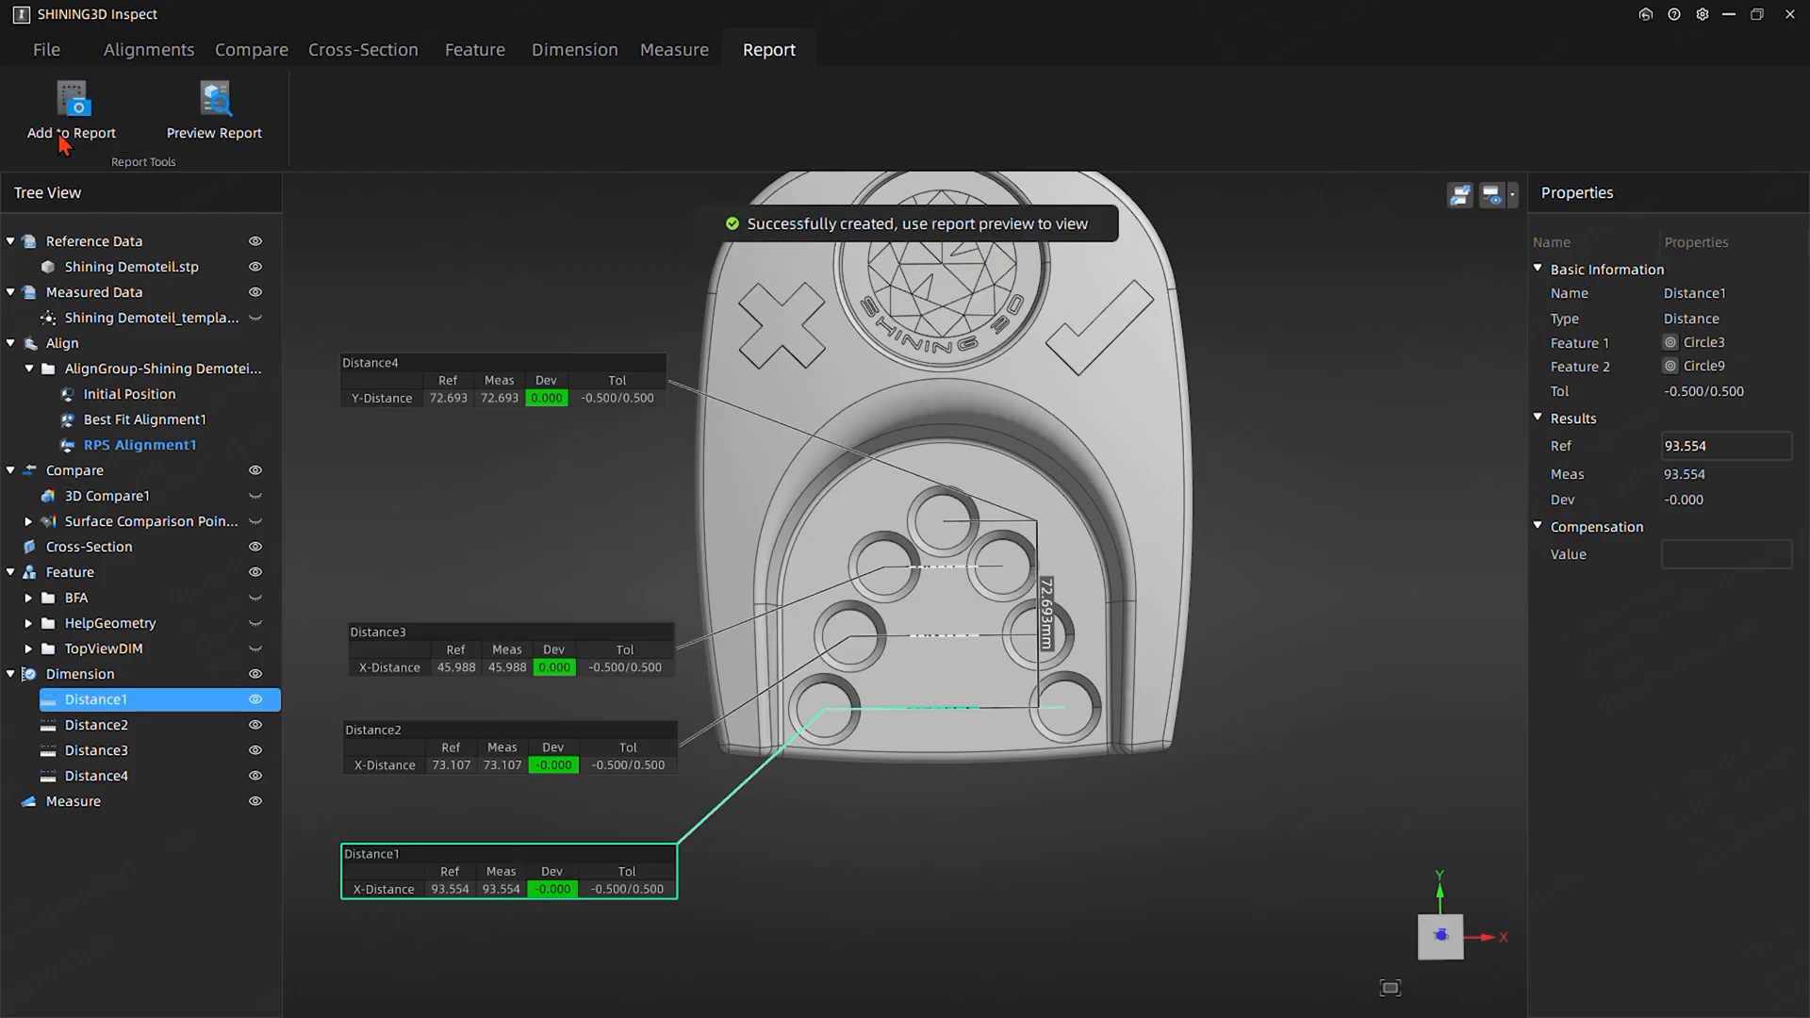
click(214, 111)
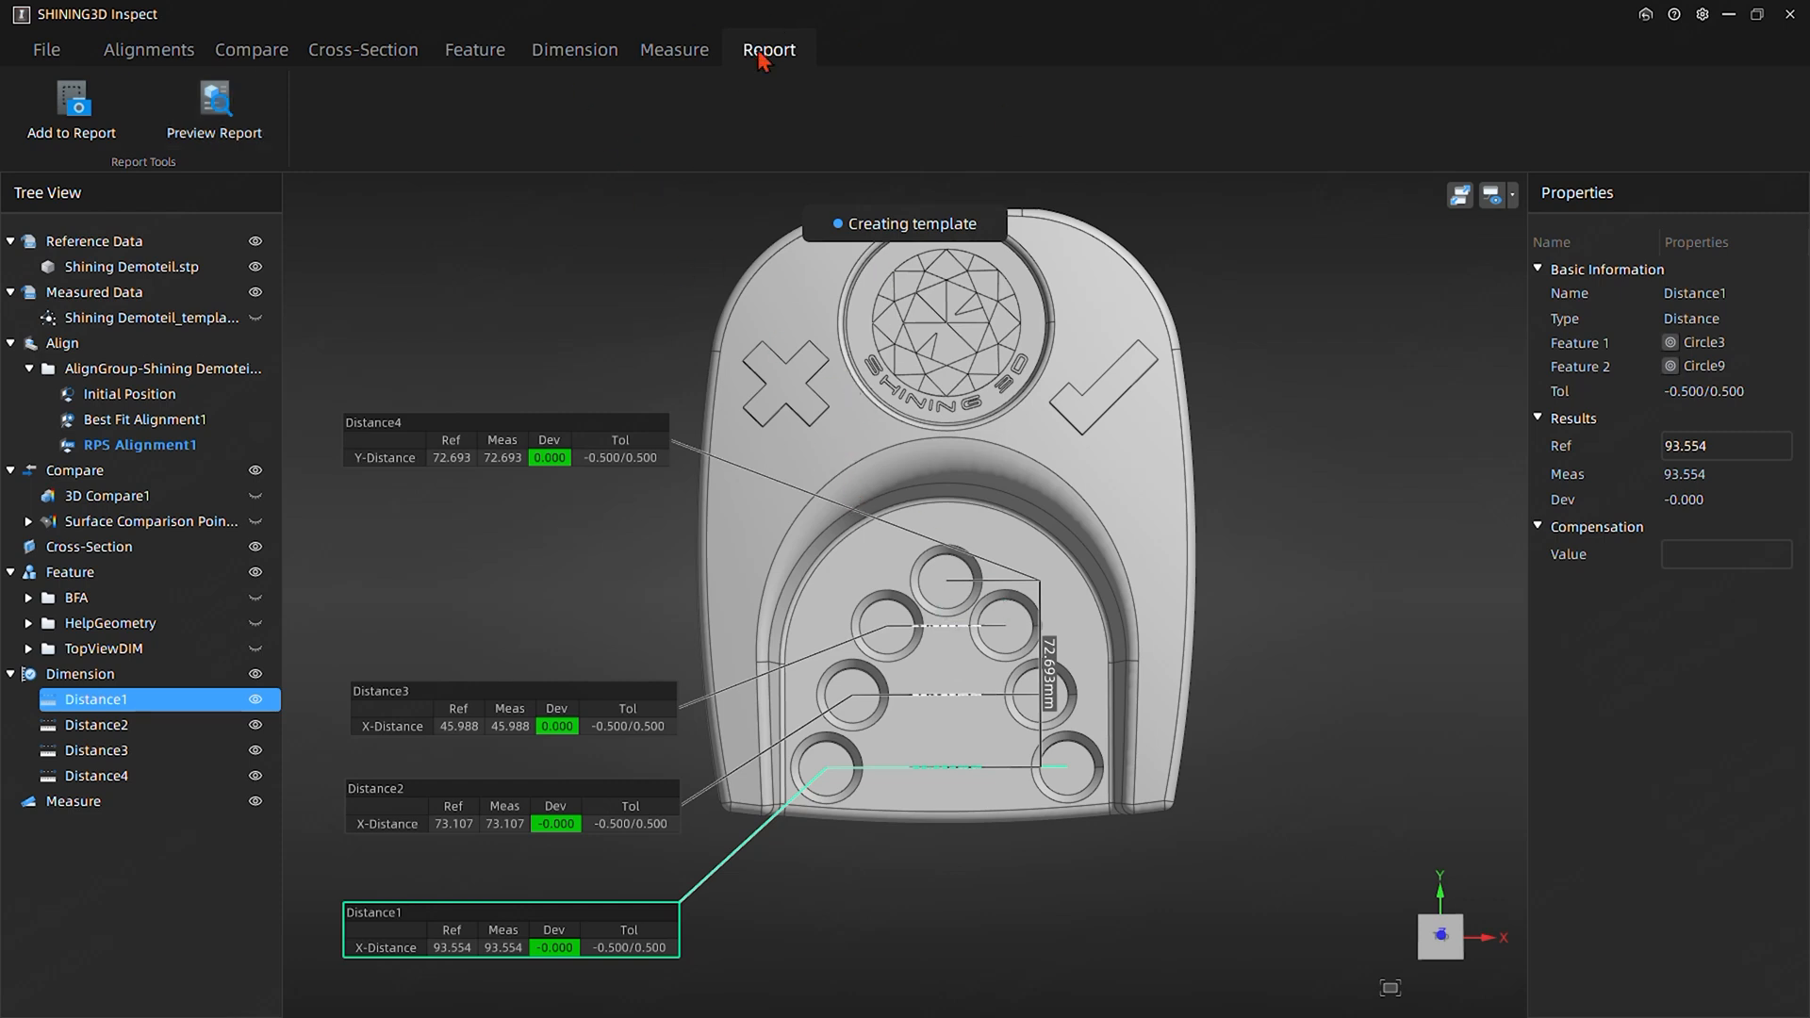
click(219, 141)
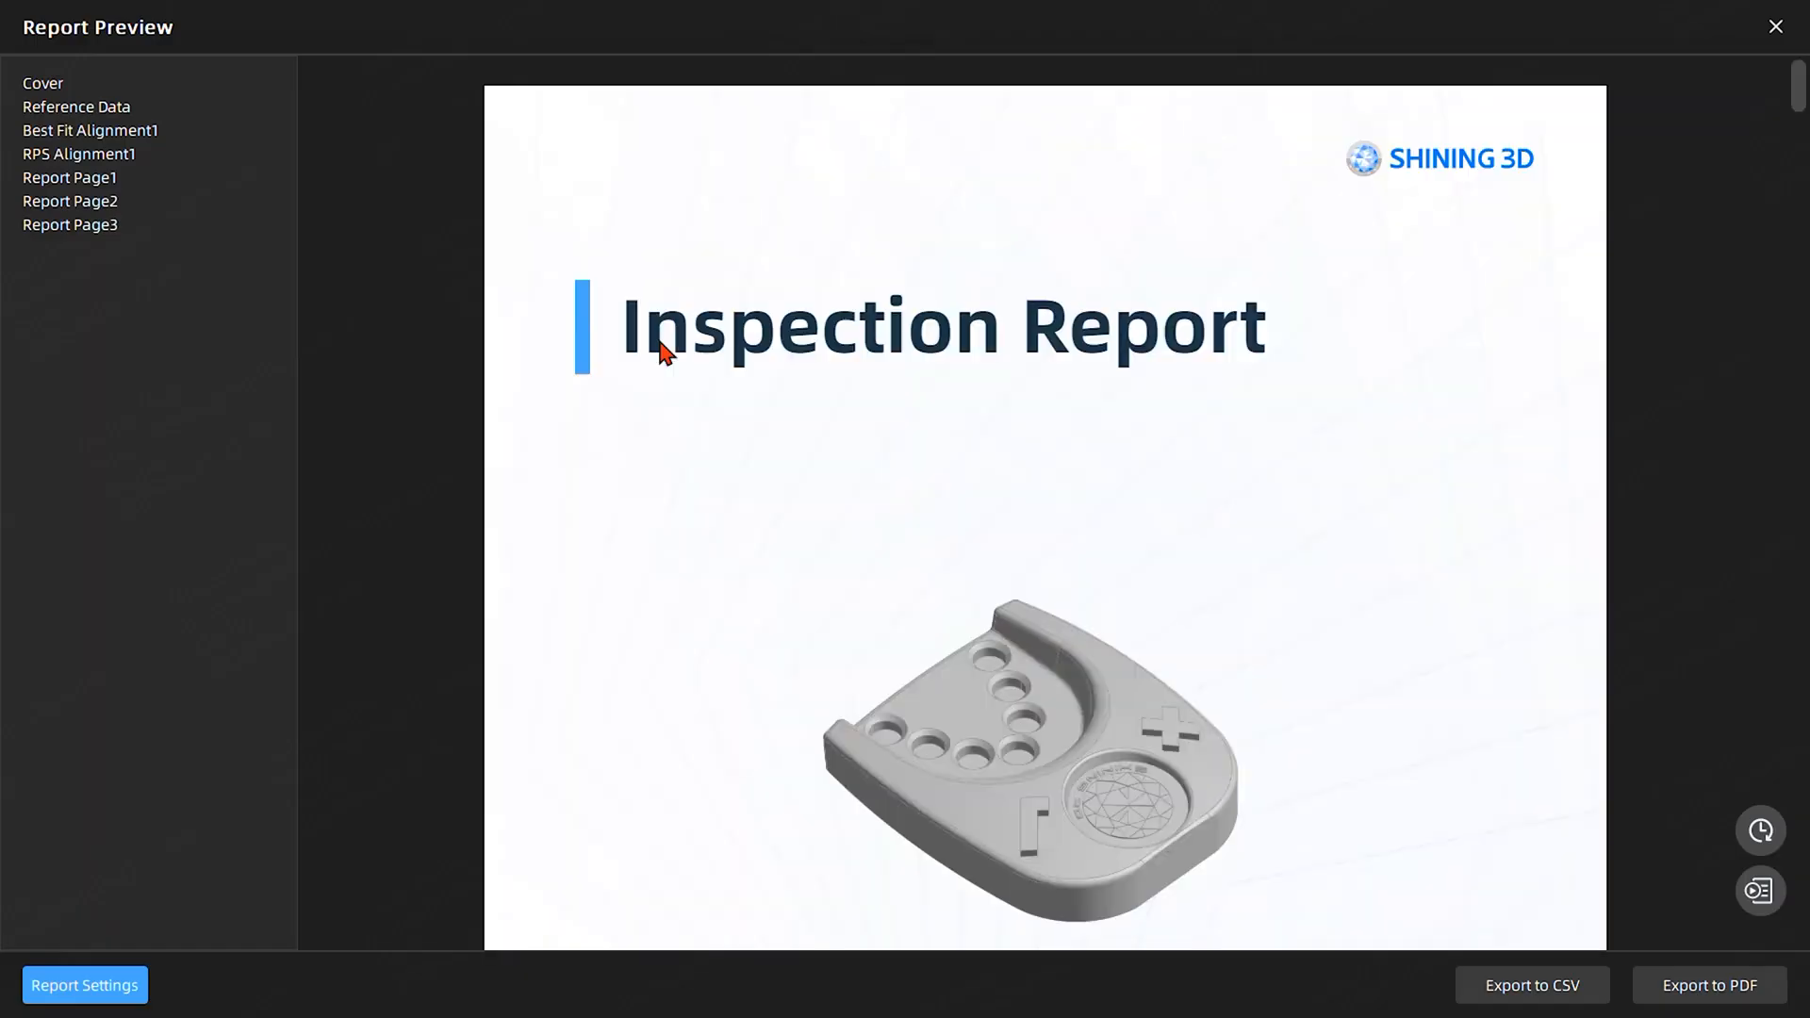
Review the report from cover to last page, checking the alignments, comparison results and distance dimensions, and close the preview
scroll(981, 509, down, 15)
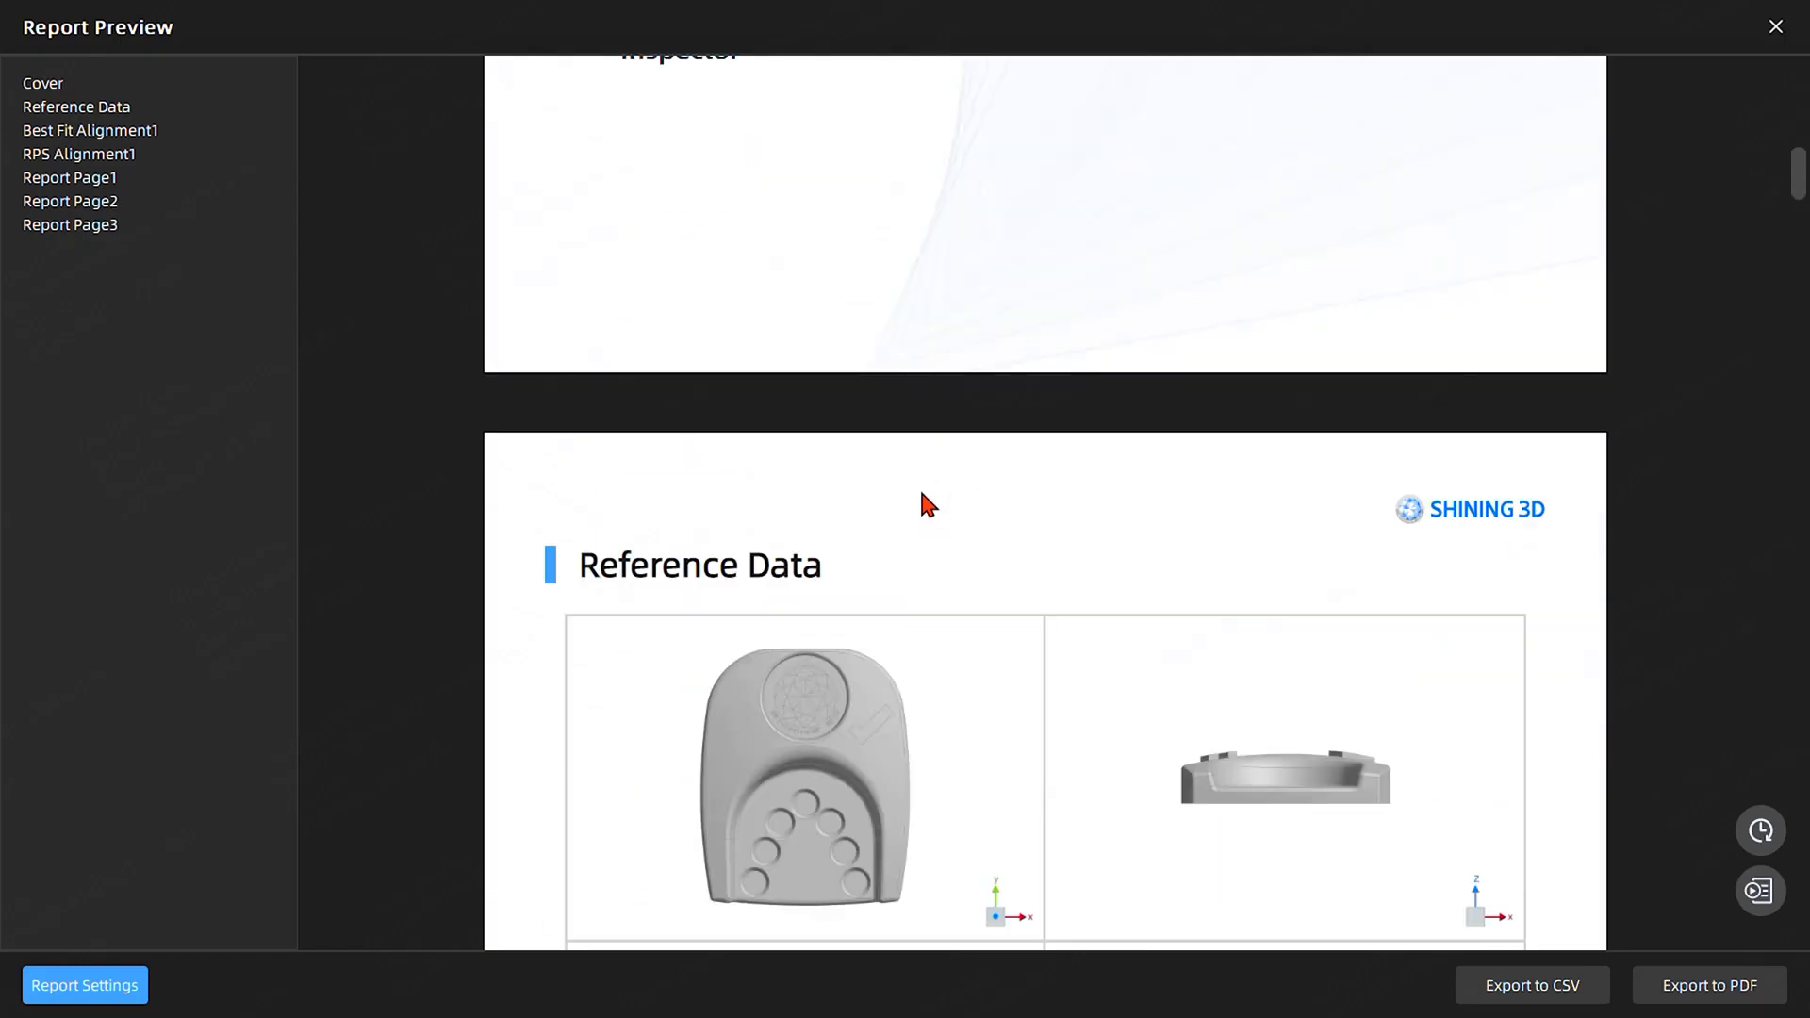
scroll(921, 481, down, 10)
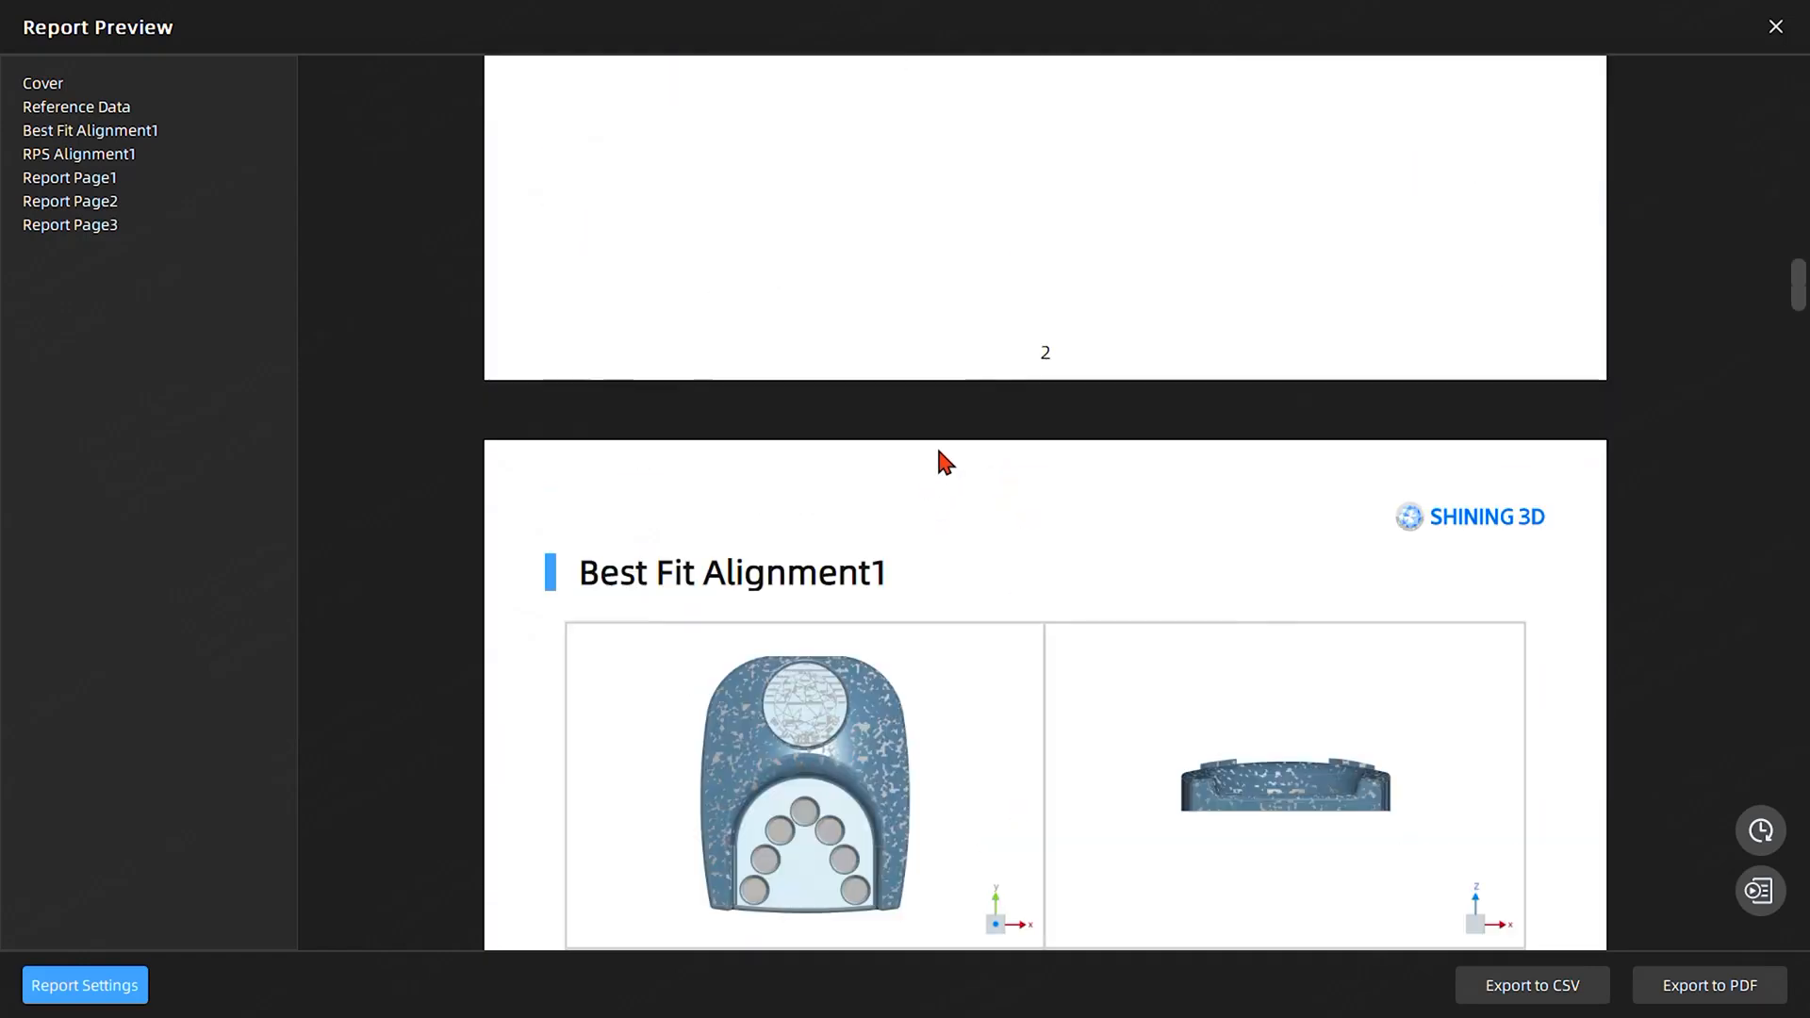
scroll(939, 458, down, 8)
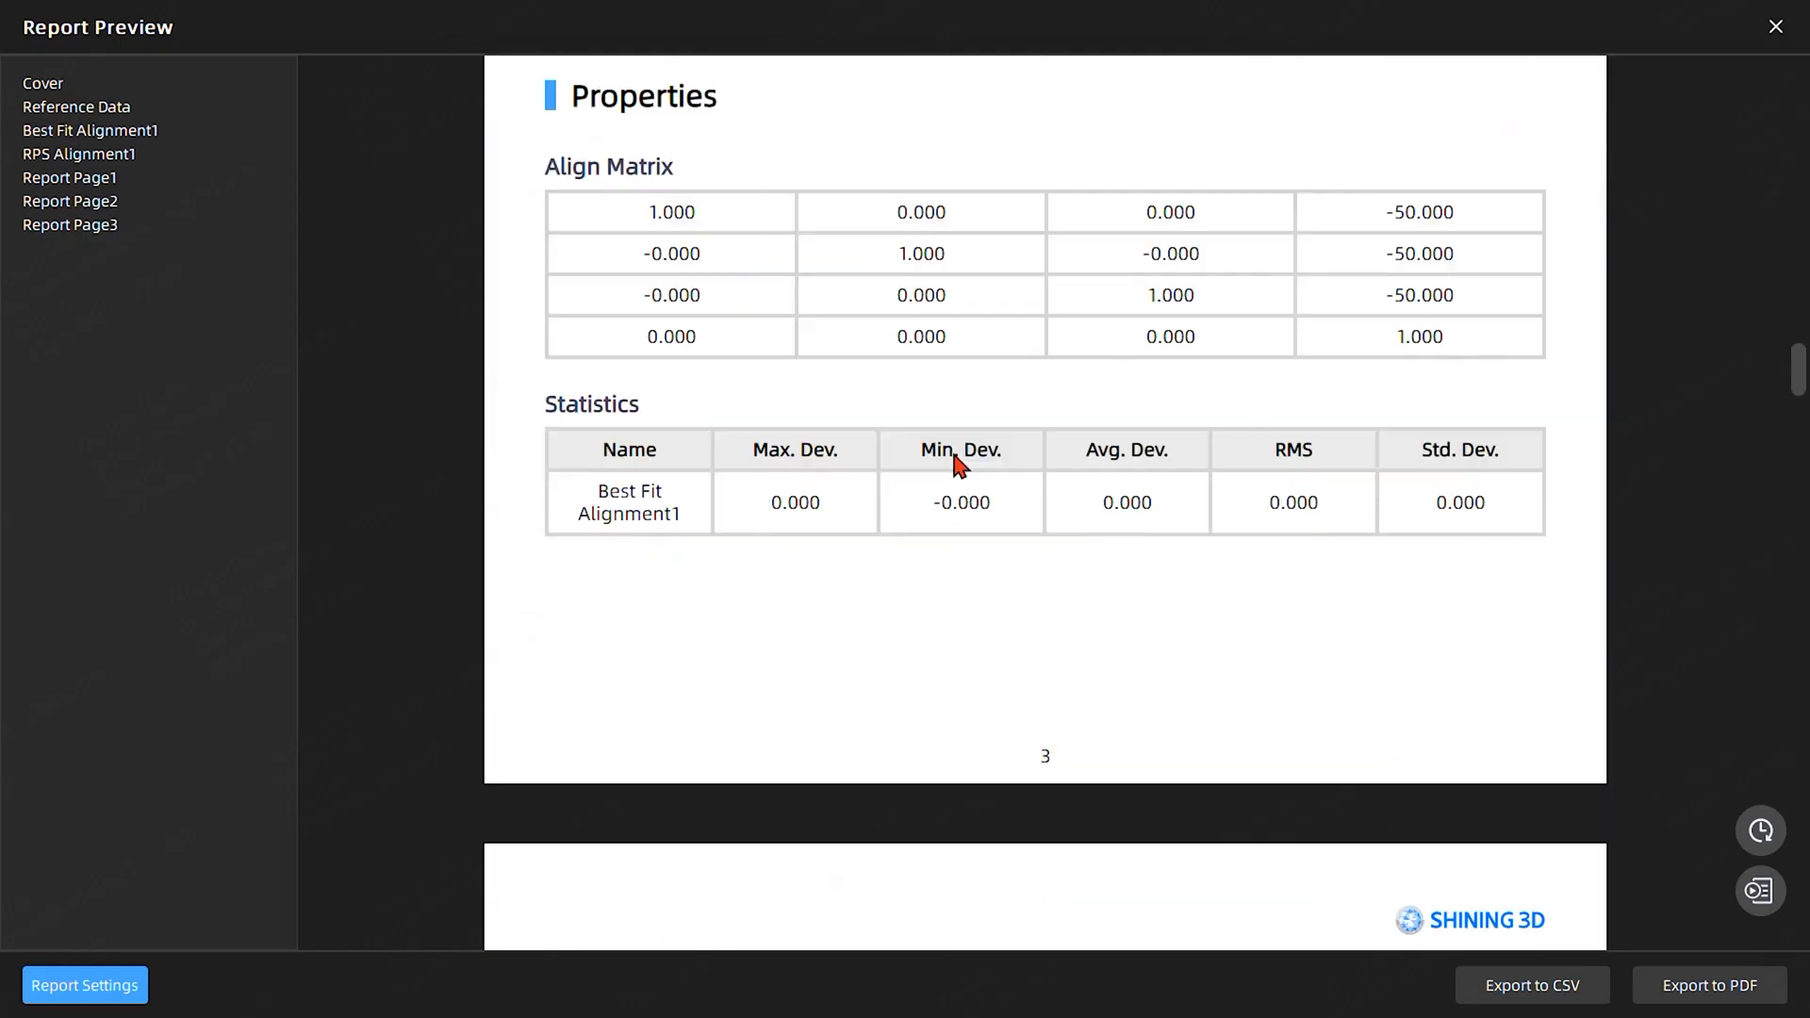
scroll(957, 464, down, 15)
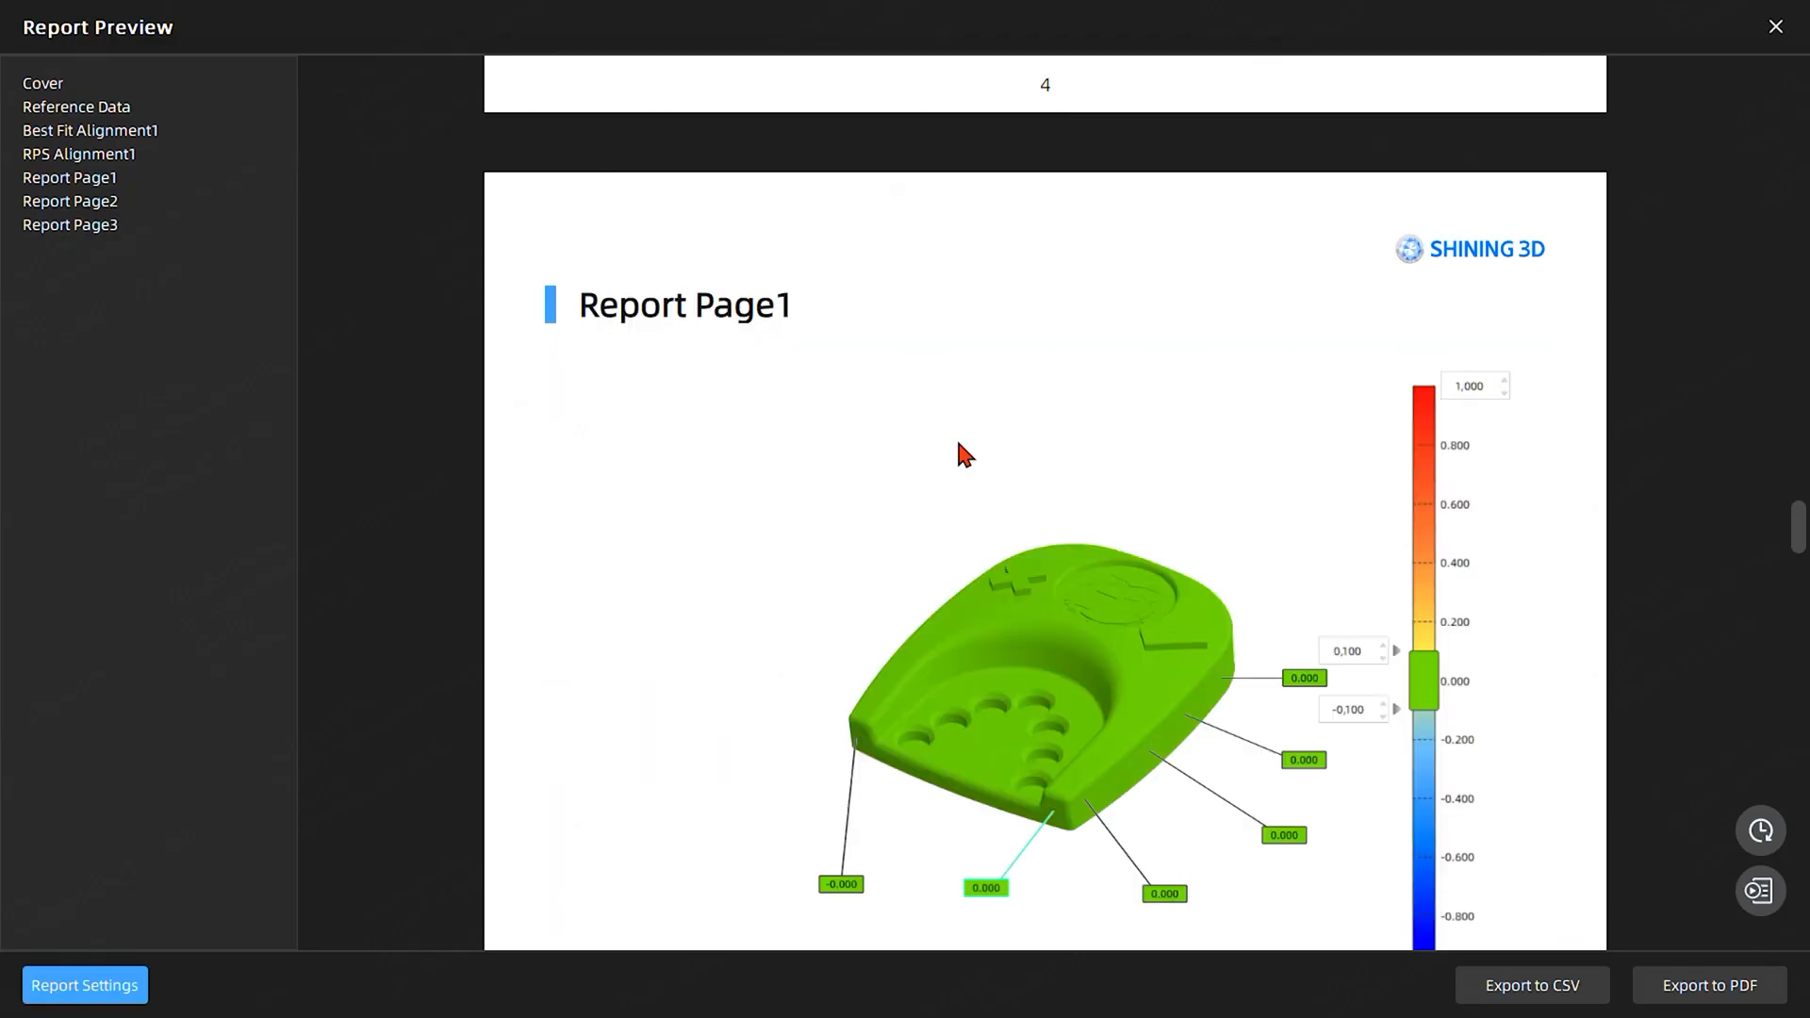
scroll(962, 453, down, 8)
scroll(961, 455, down, 8)
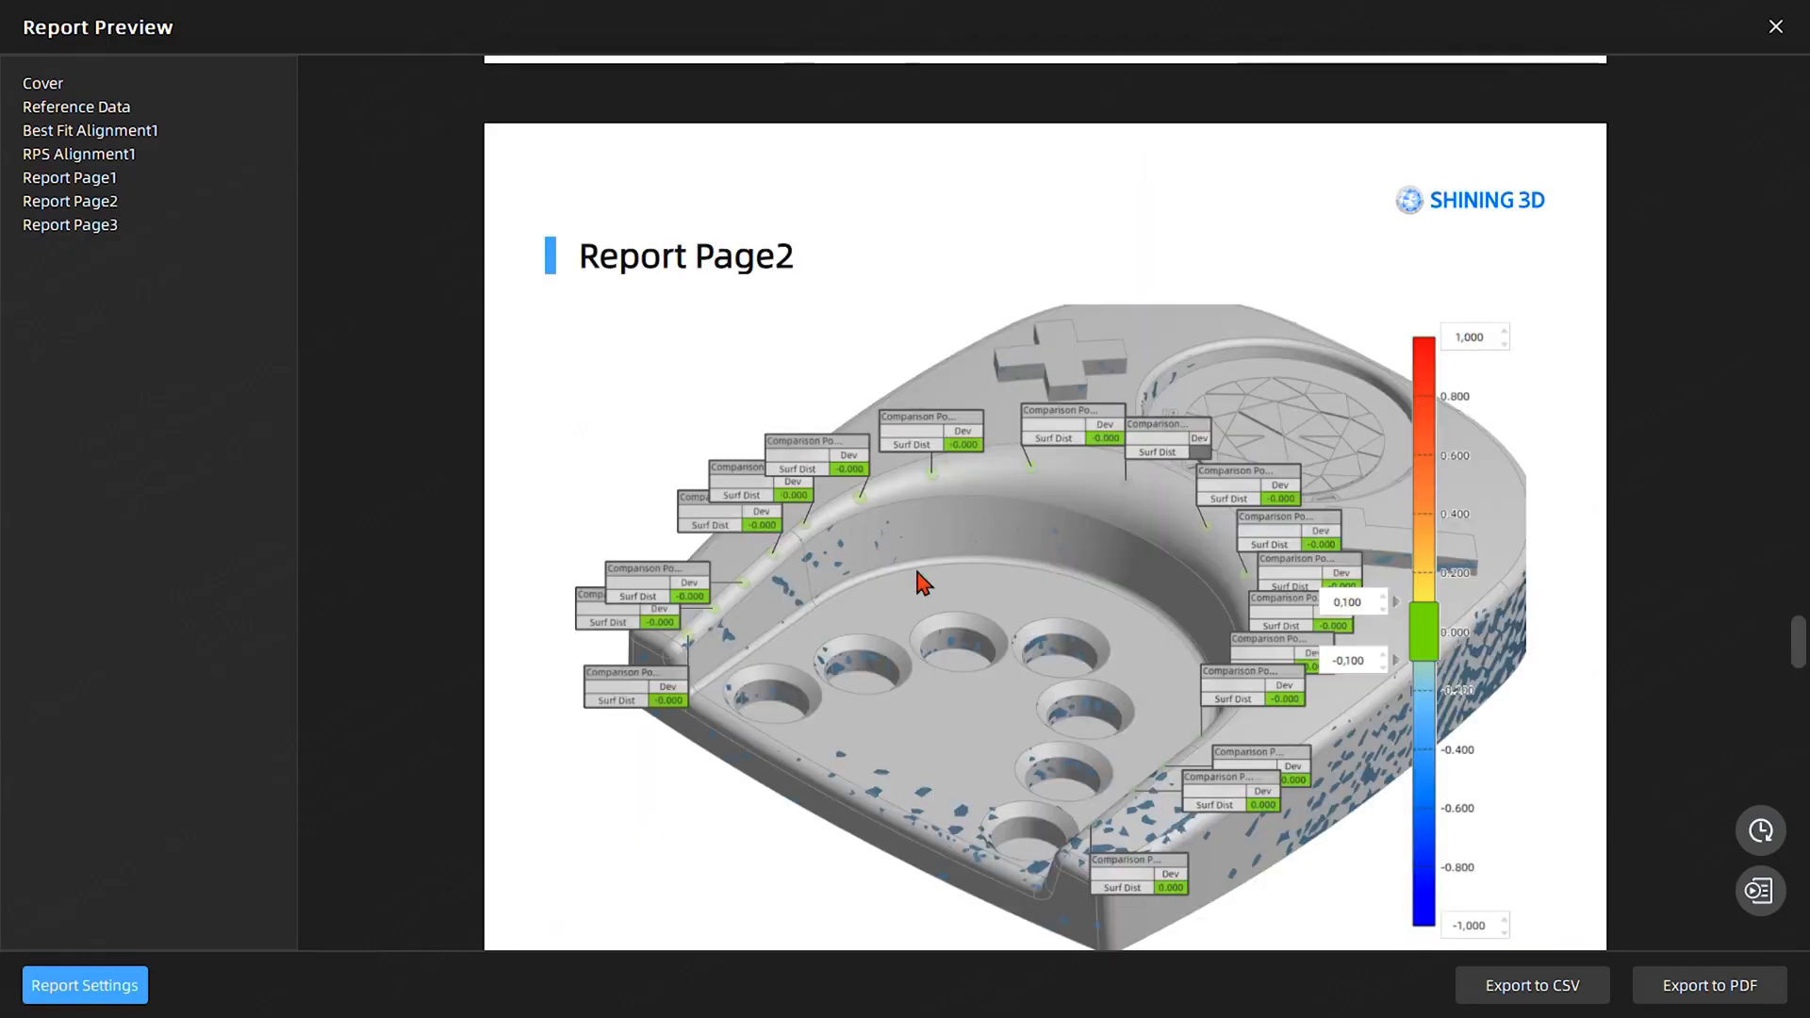
scroll(1025, 453, down, 4)
scroll(999, 452, down, 4)
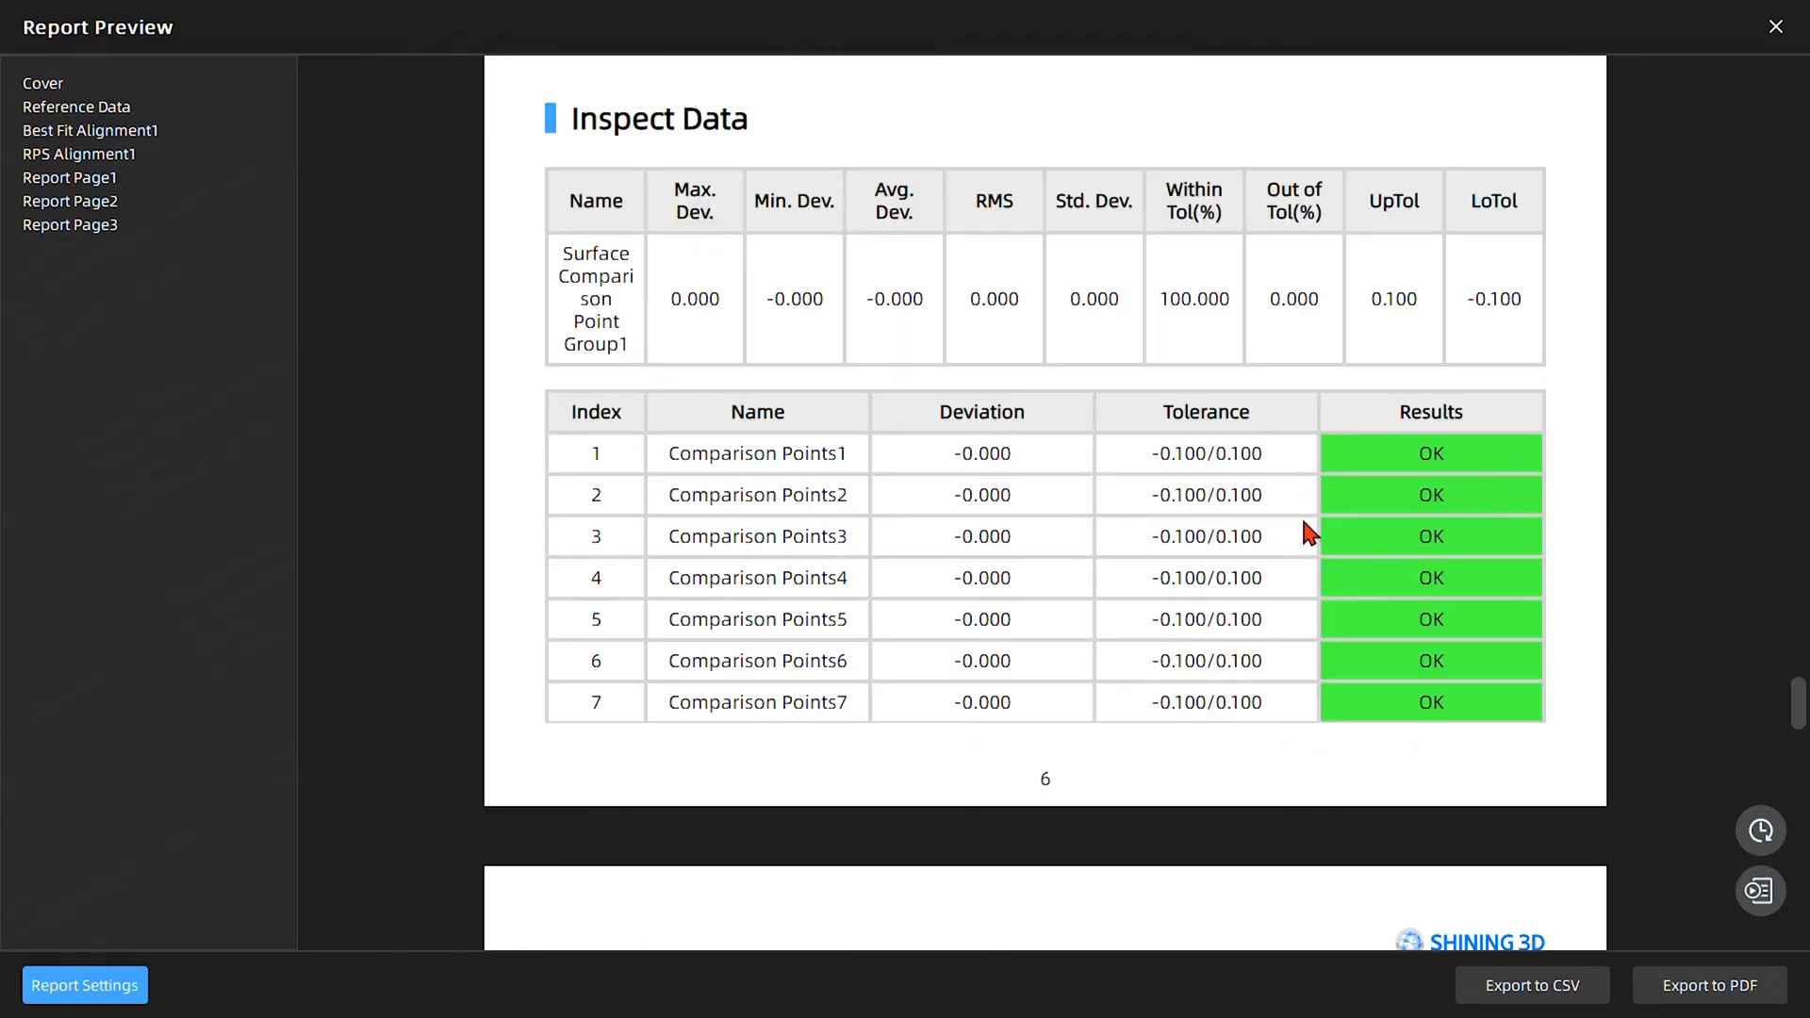
scroll(1305, 525, down, 5)
scroll(1087, 275, down, 10)
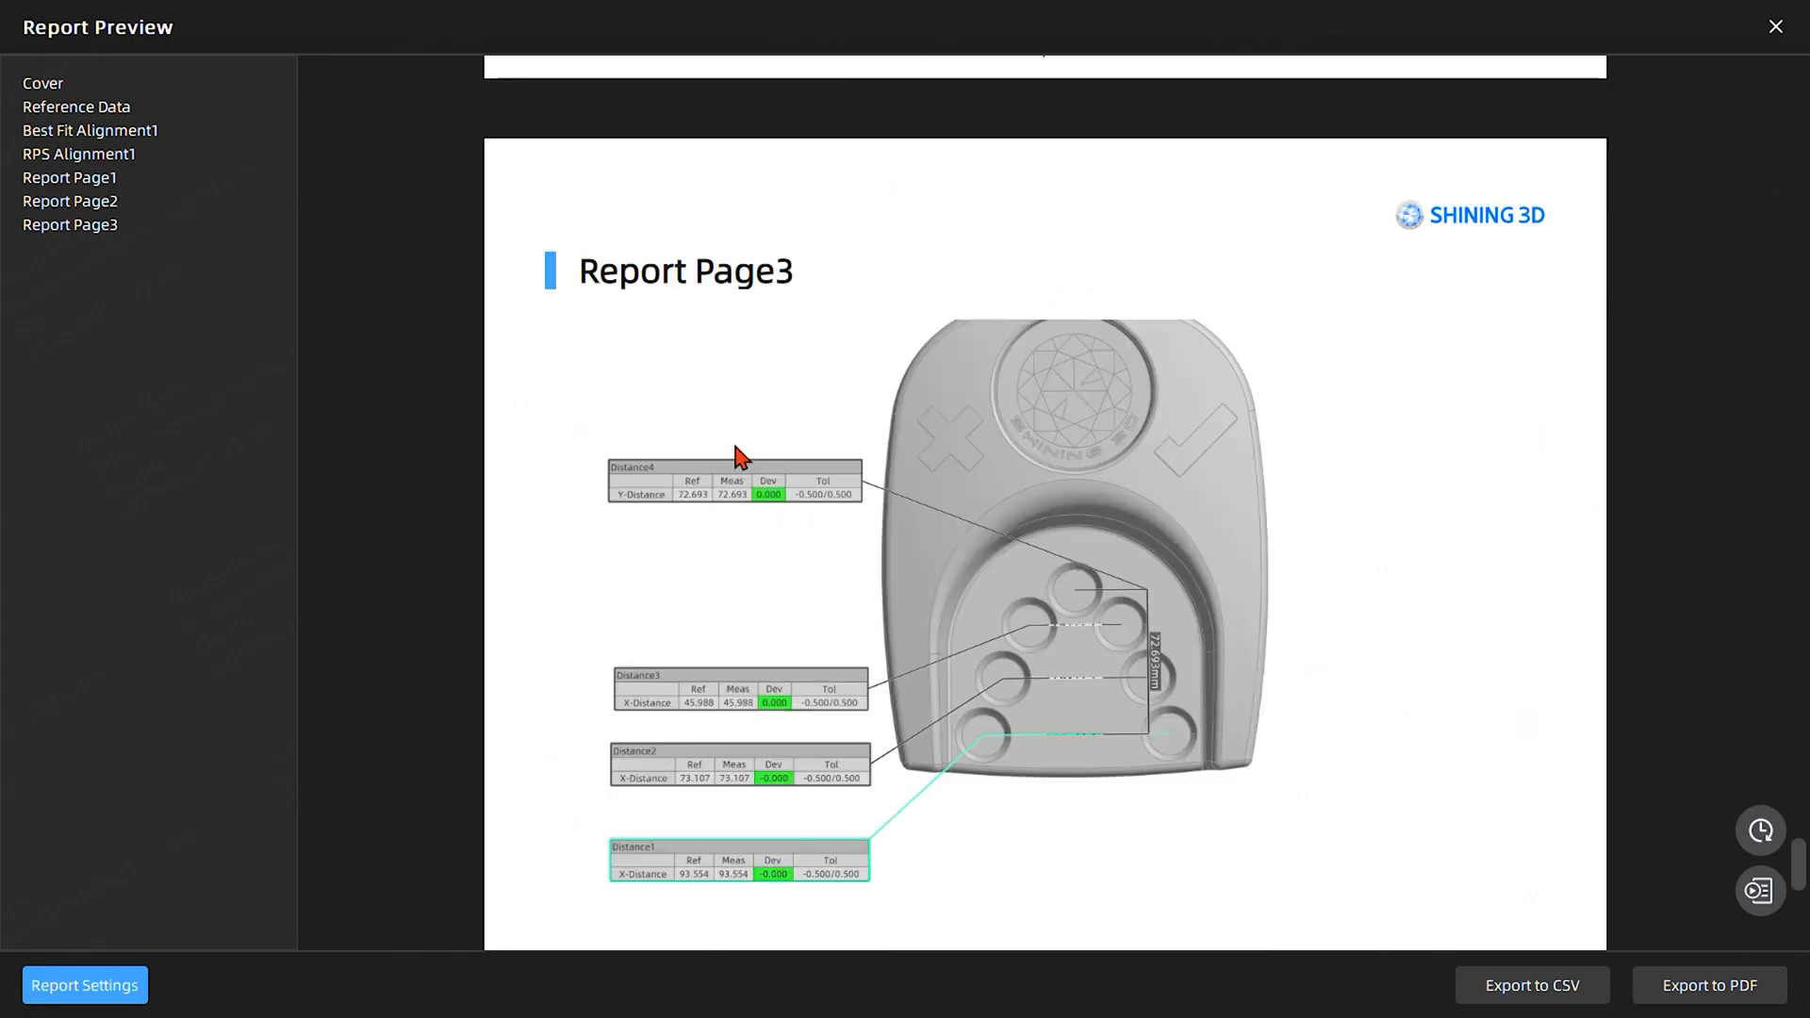
scroll(953, 500, down, 6)
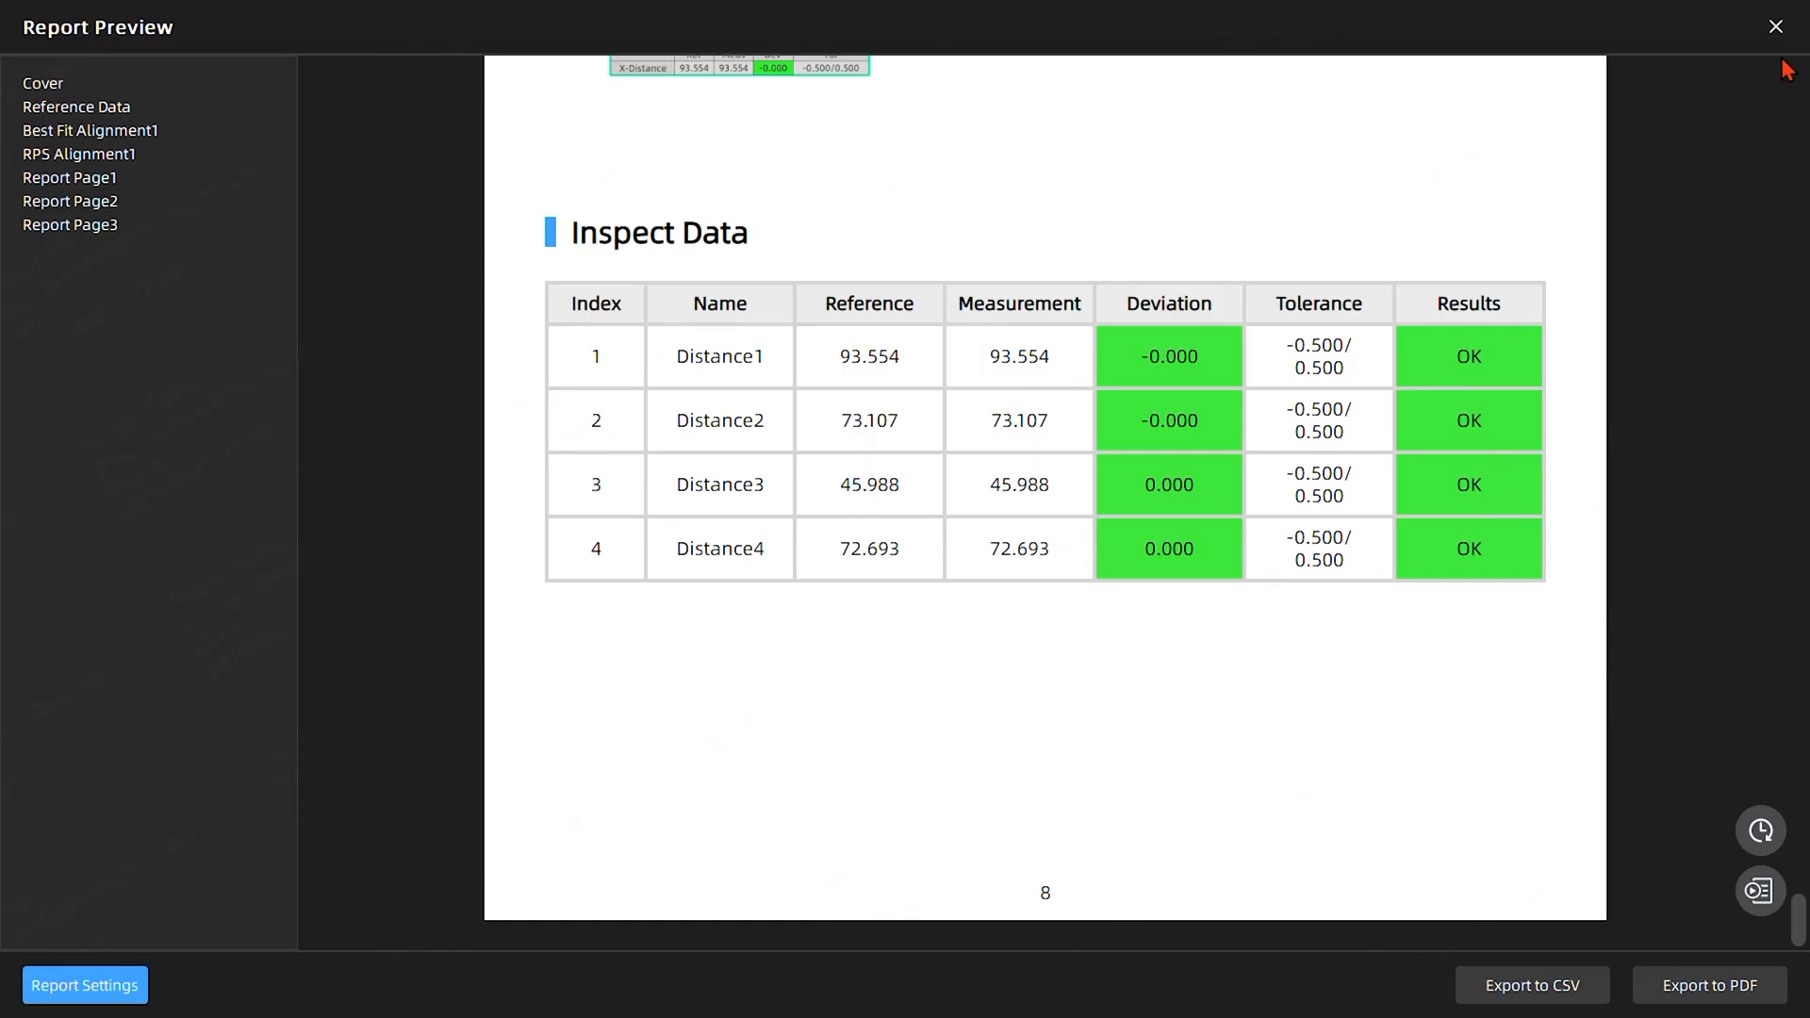
click(1776, 26)
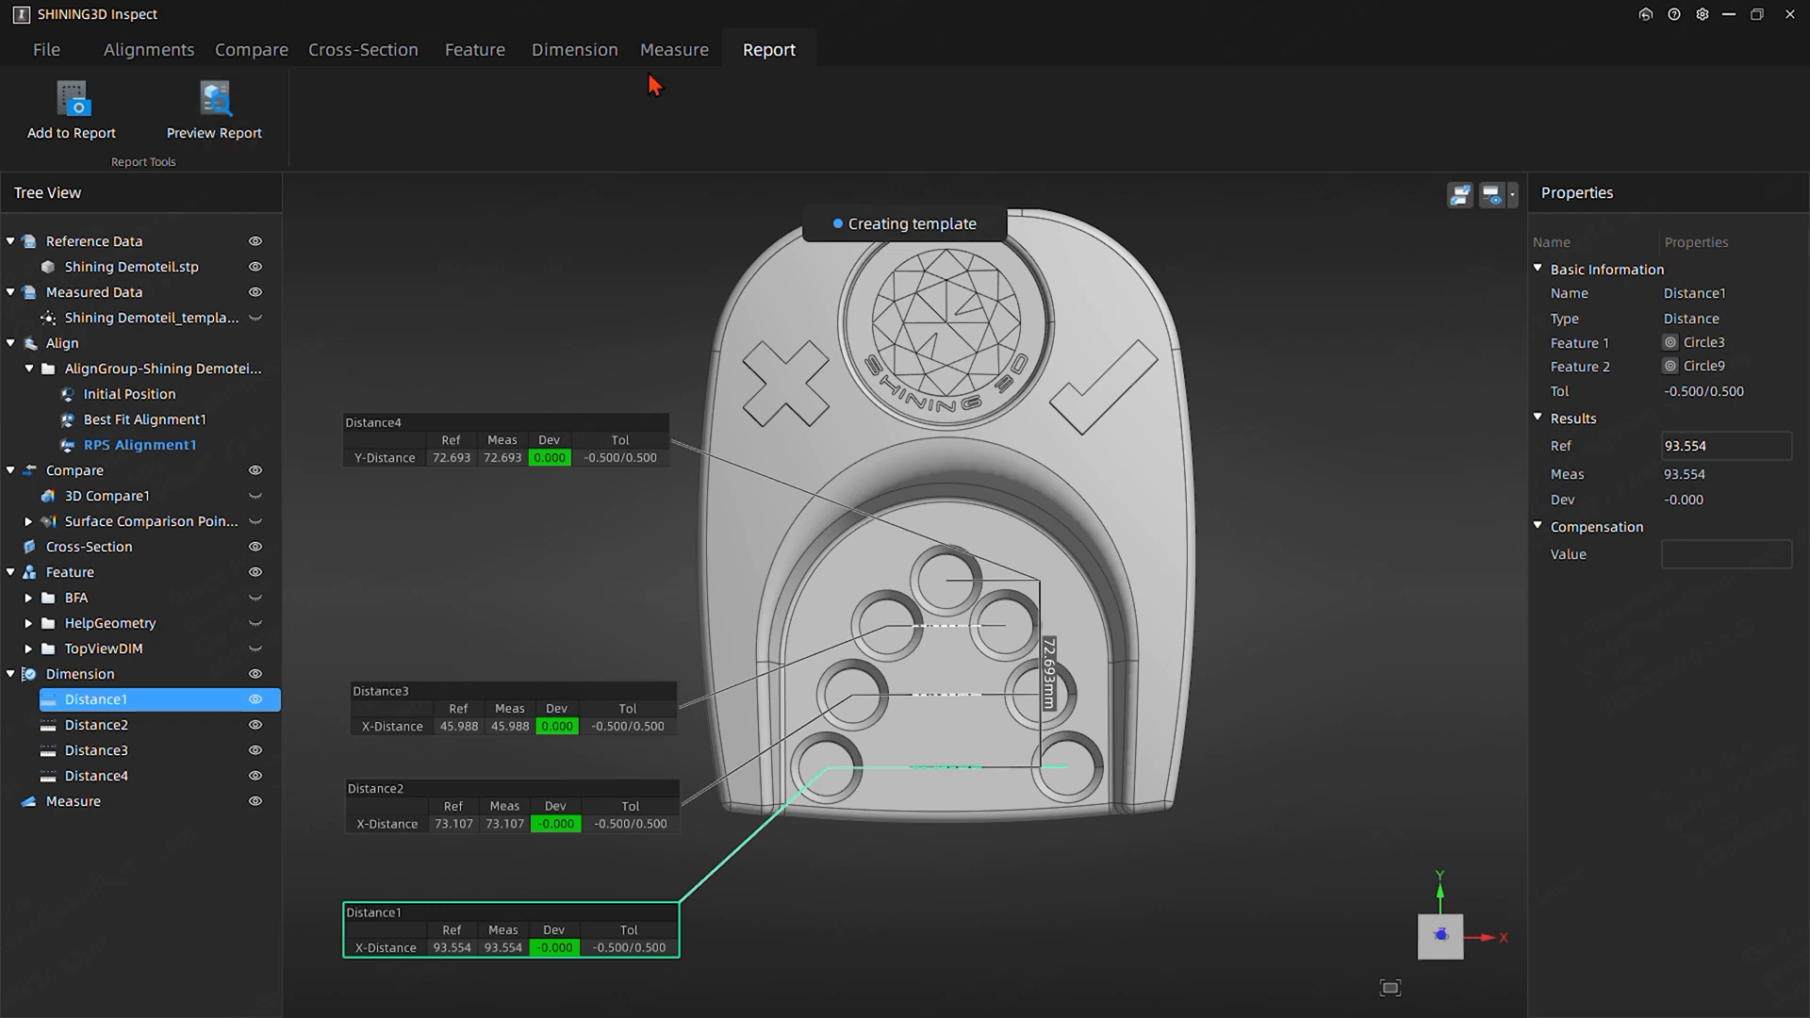
Save the automation template as DefaultTemplate.SNITemplate in the Training Reverse Engineering folder
click(71, 57)
click(505, 141)
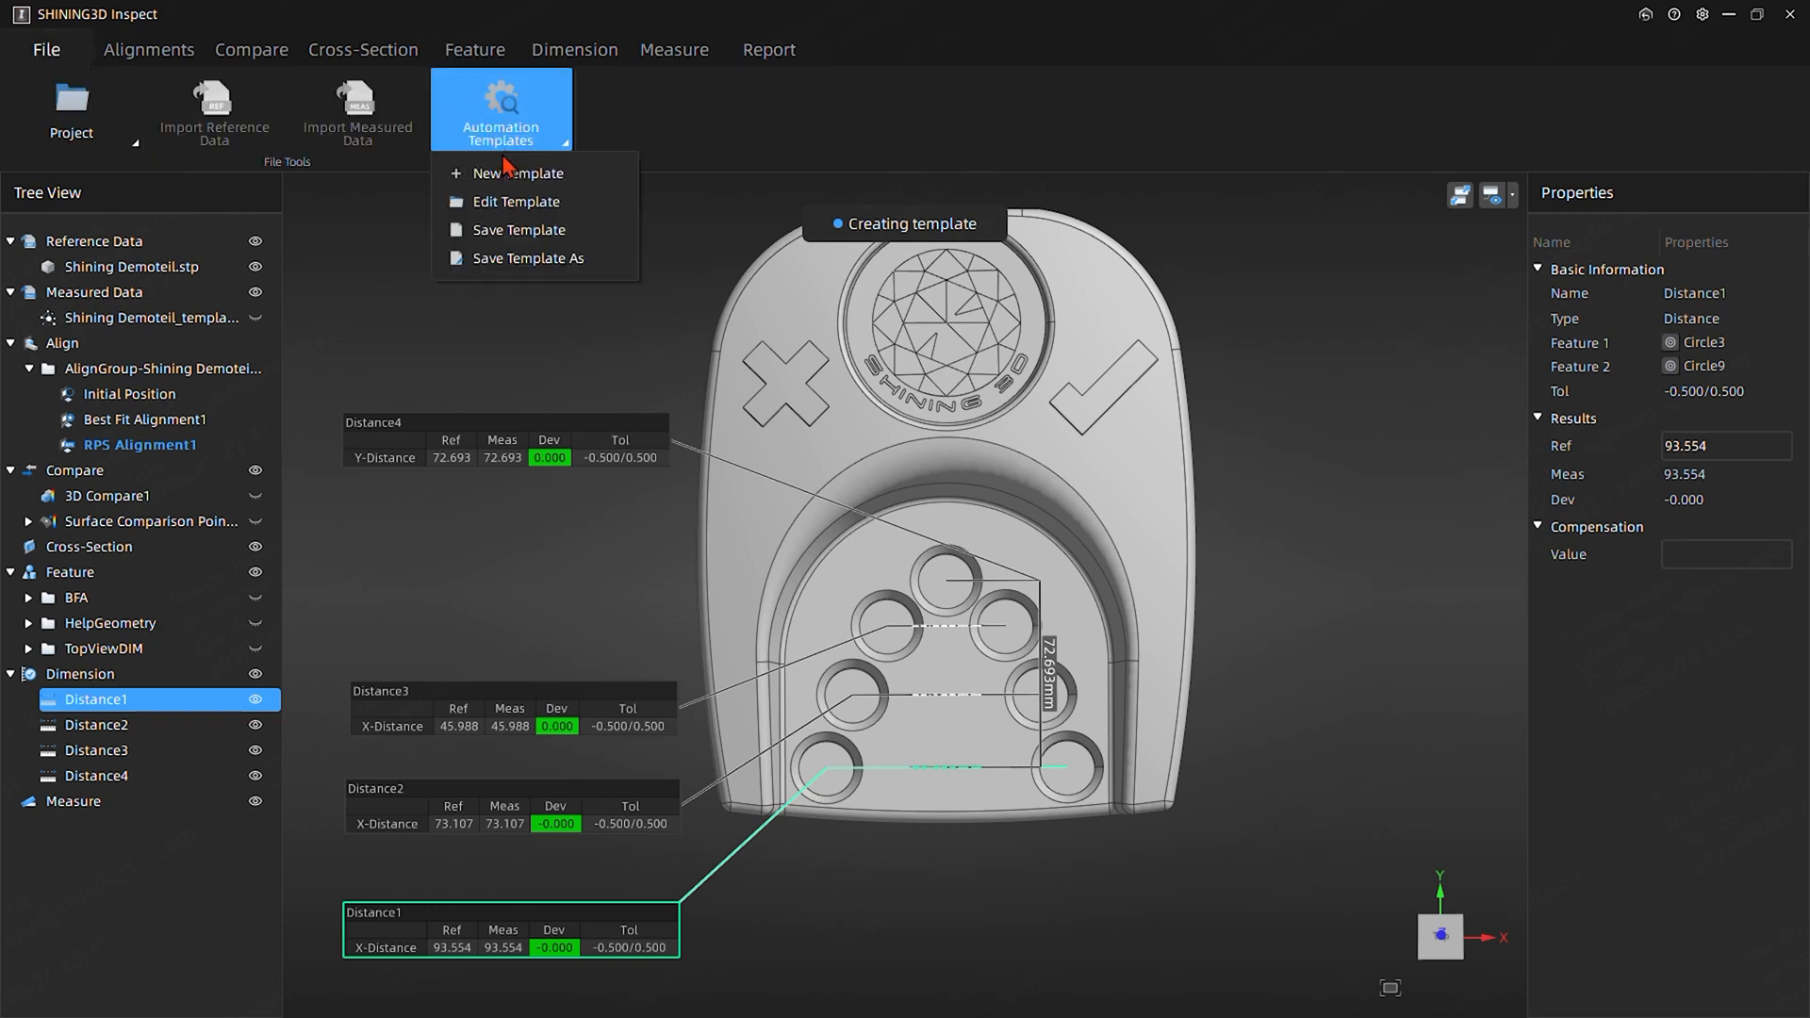
click(505, 261)
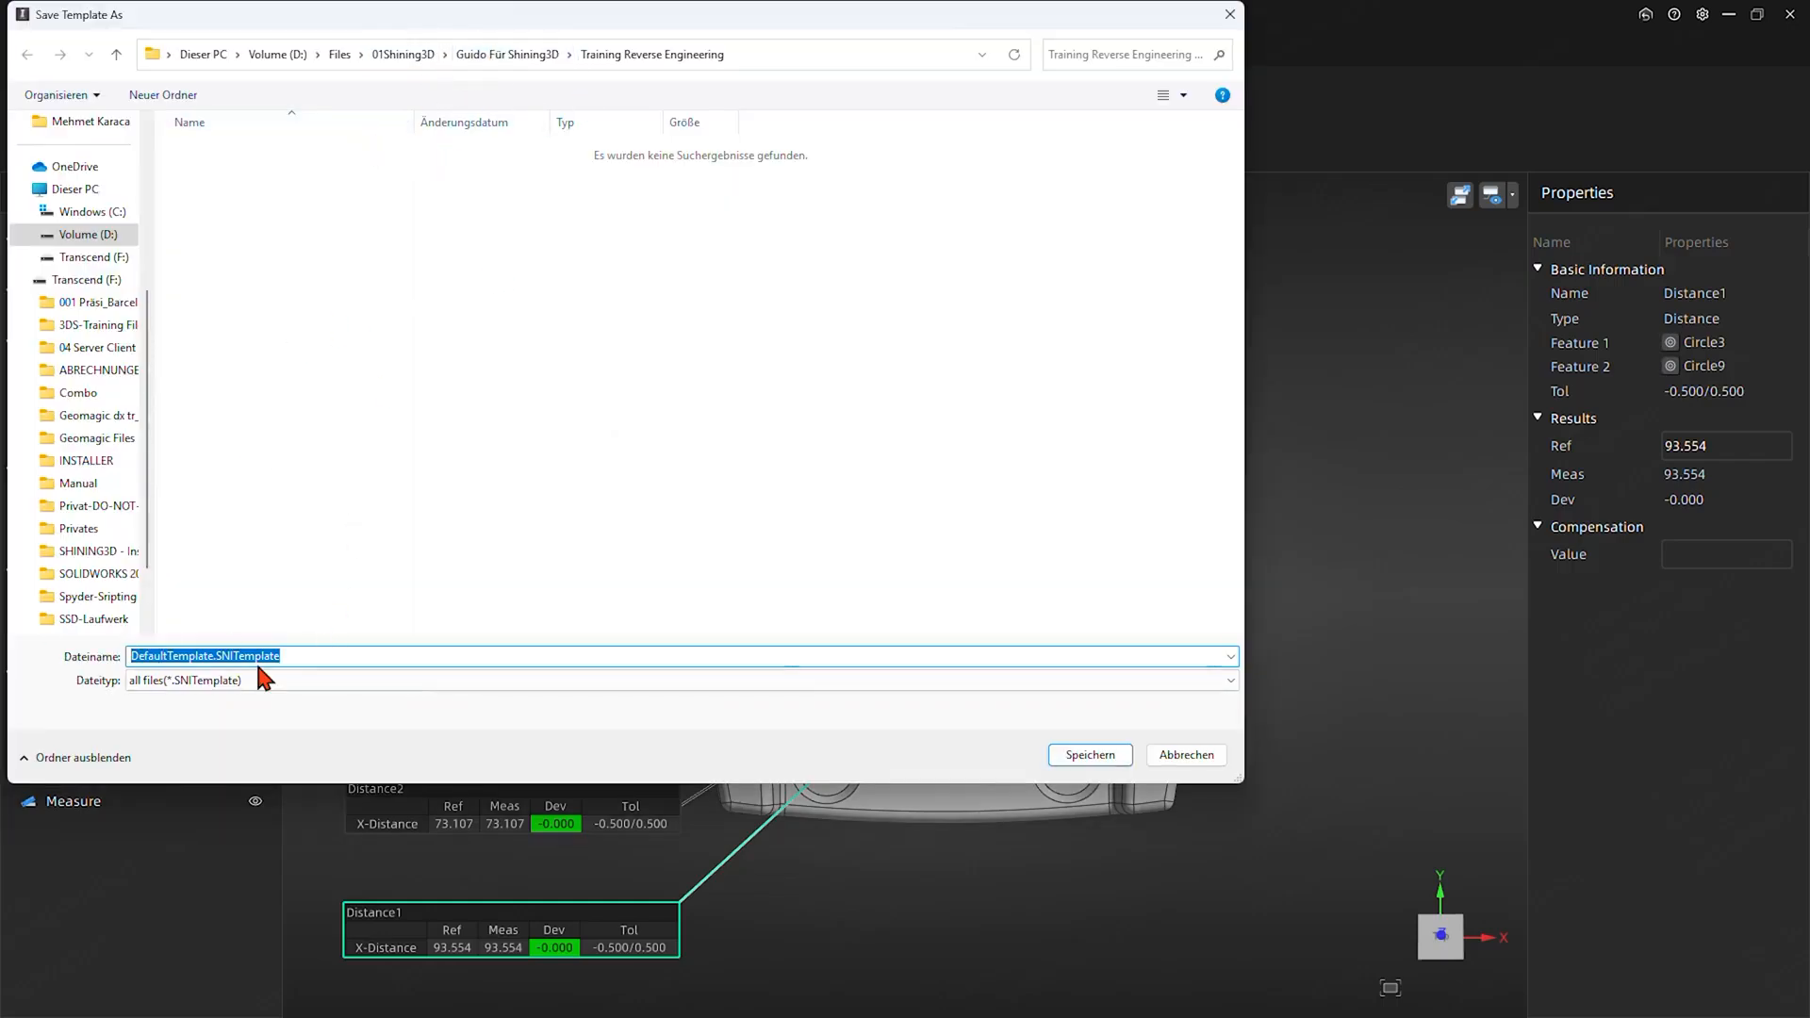
click(1097, 757)
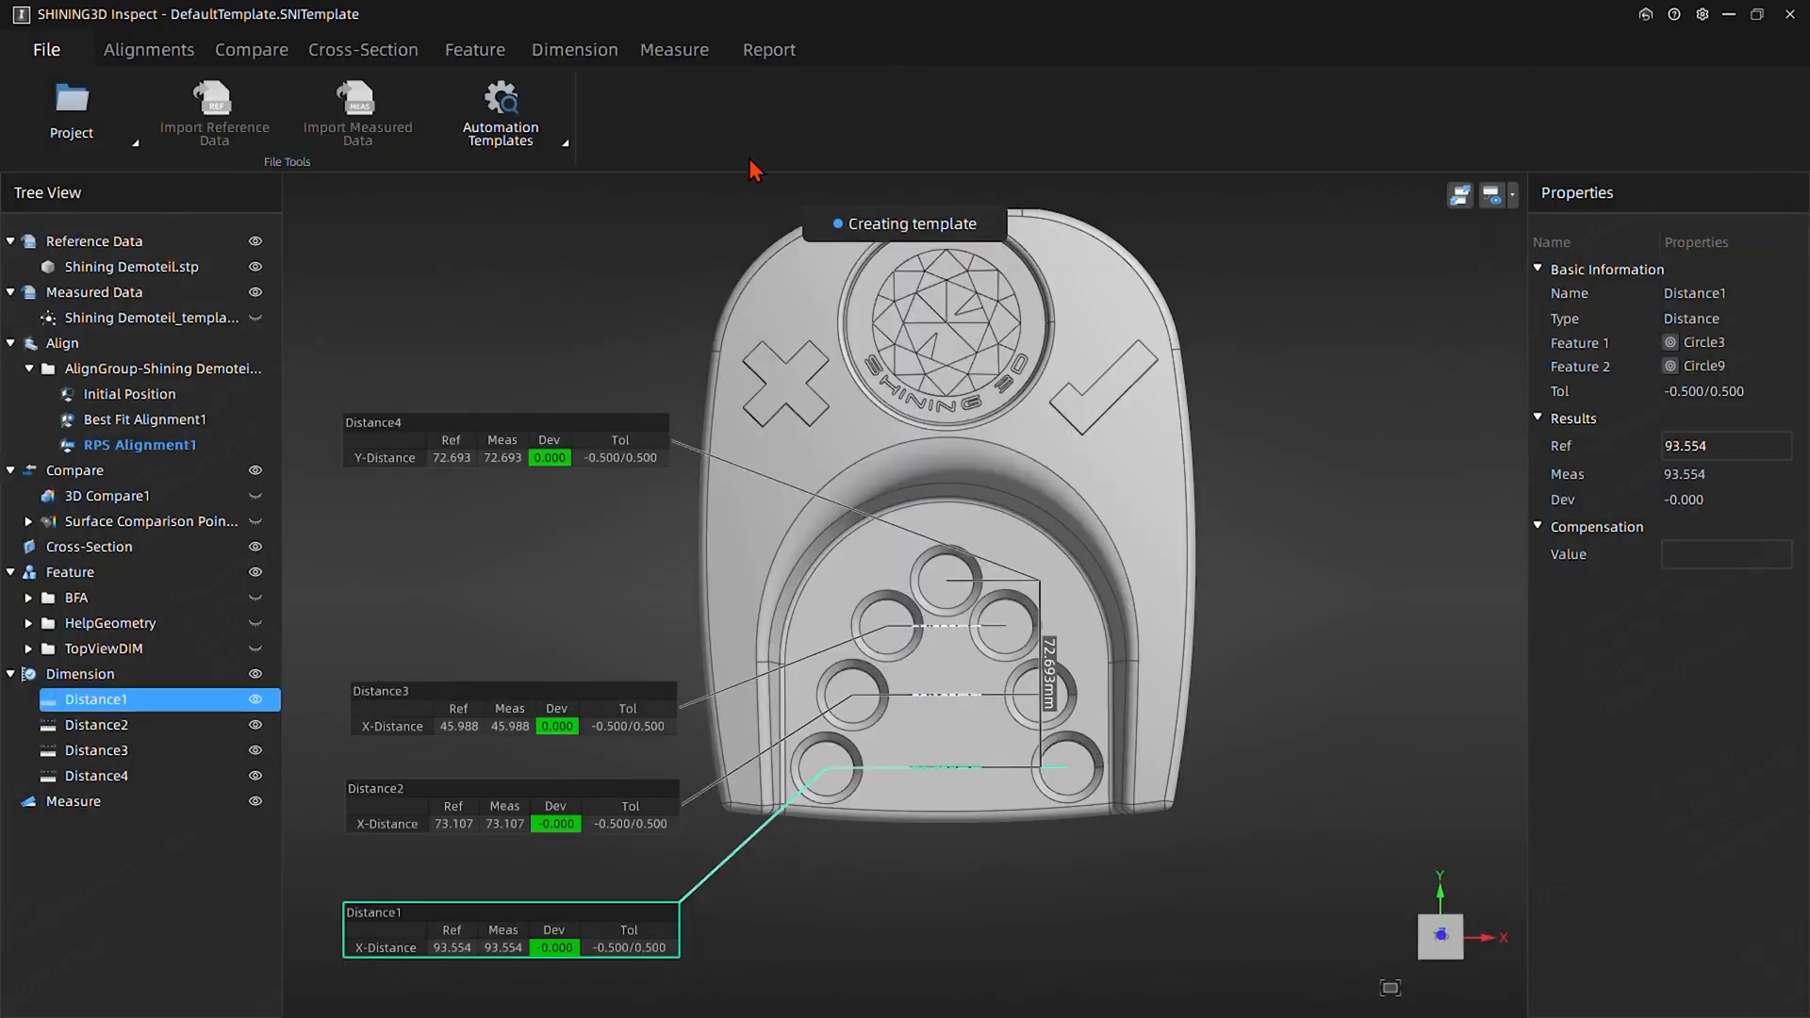
Create a new empty project, leaving the template without saving it again
click(72, 113)
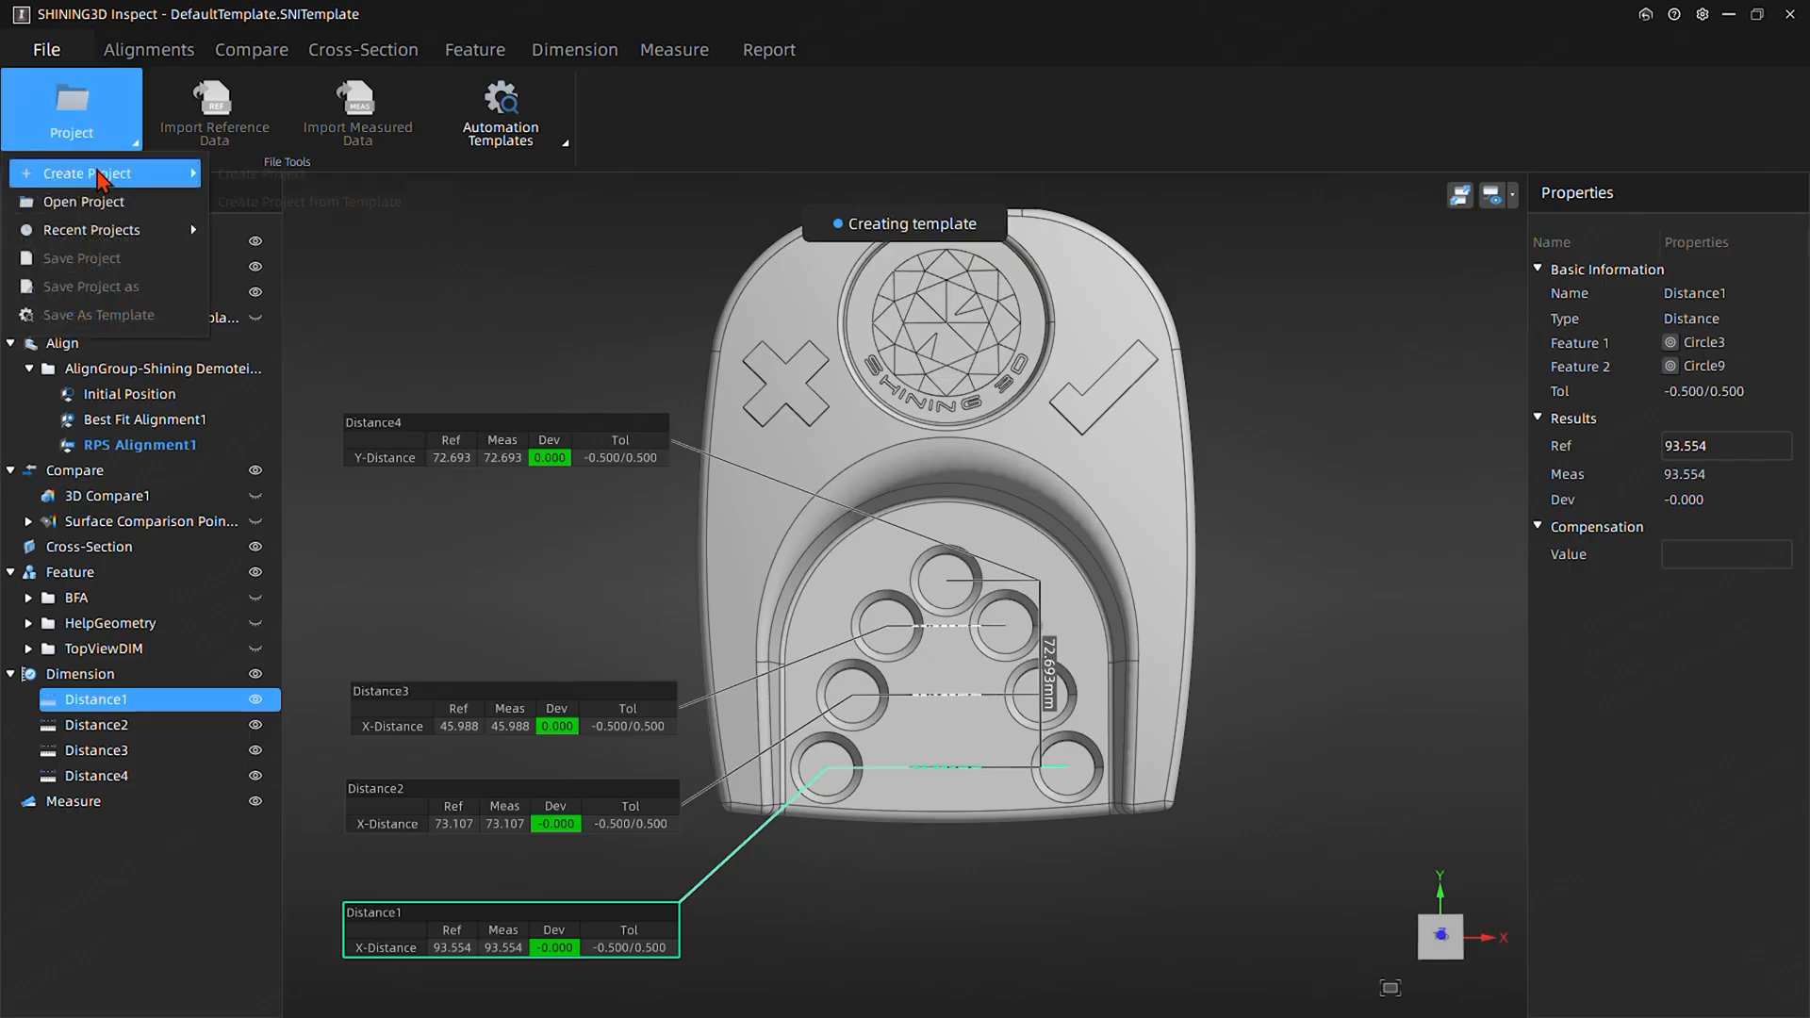
mouse_move(151, 174)
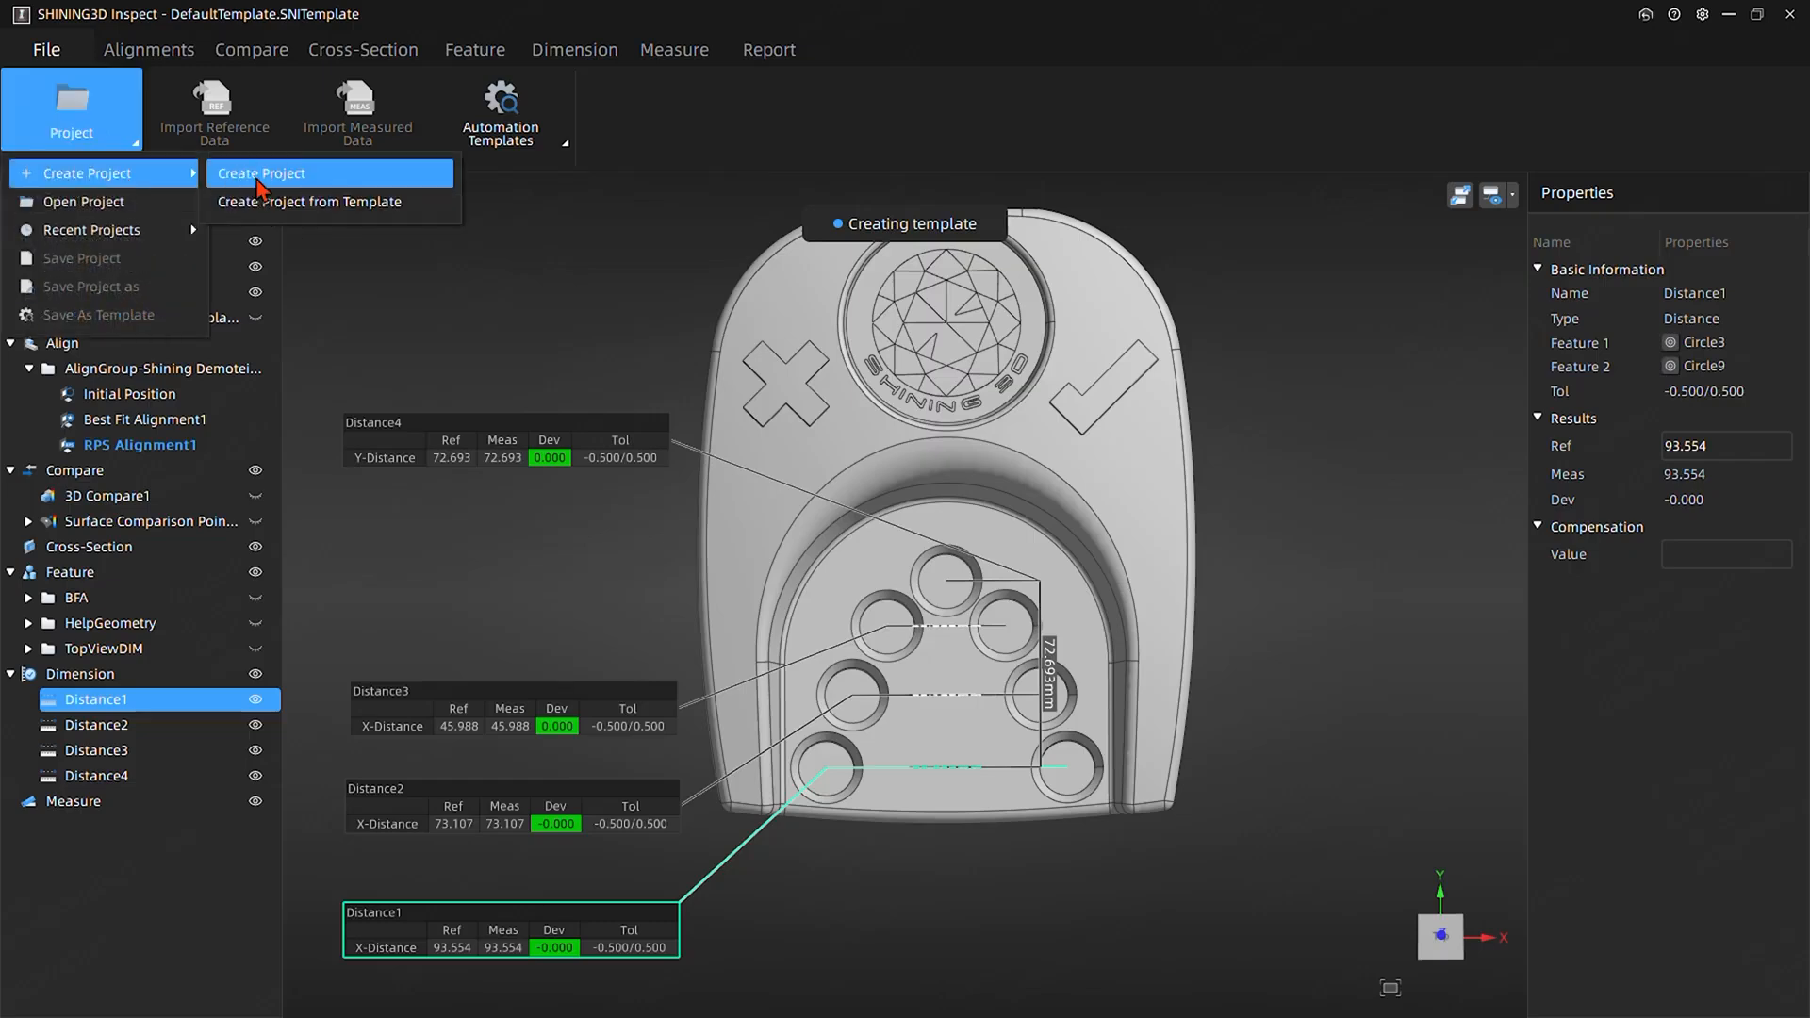
click(261, 176)
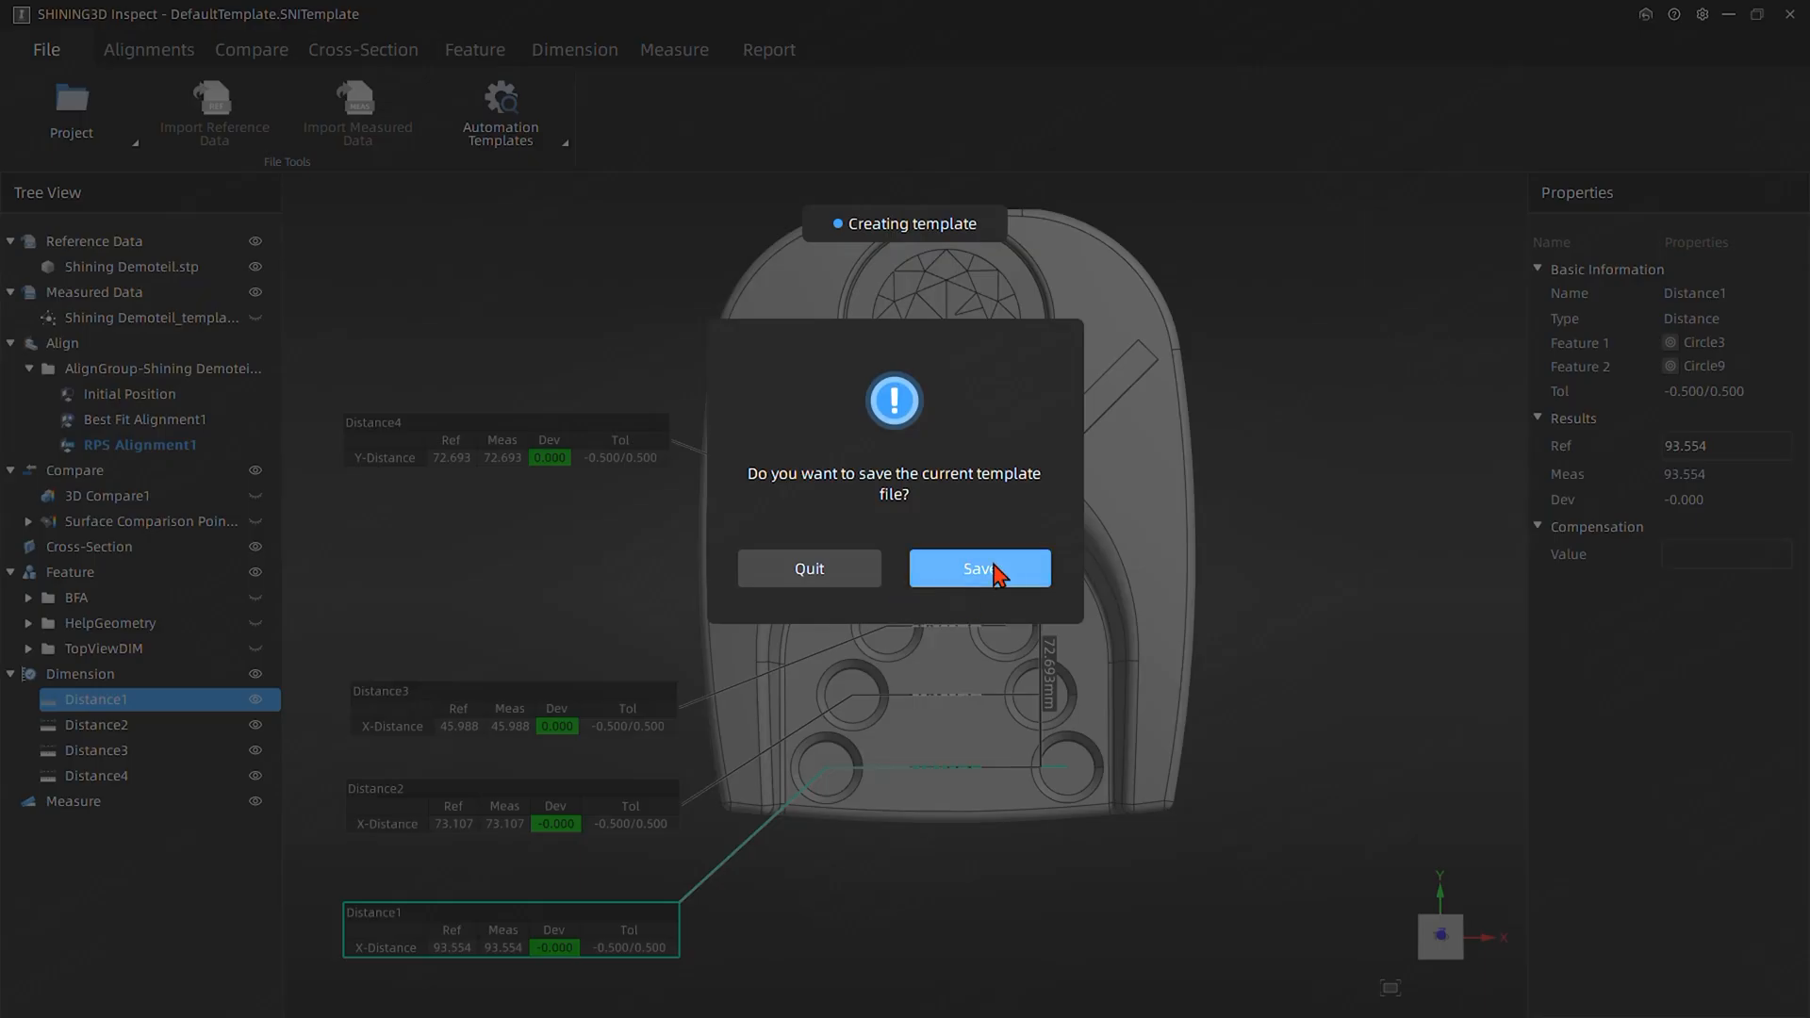
click(842, 576)
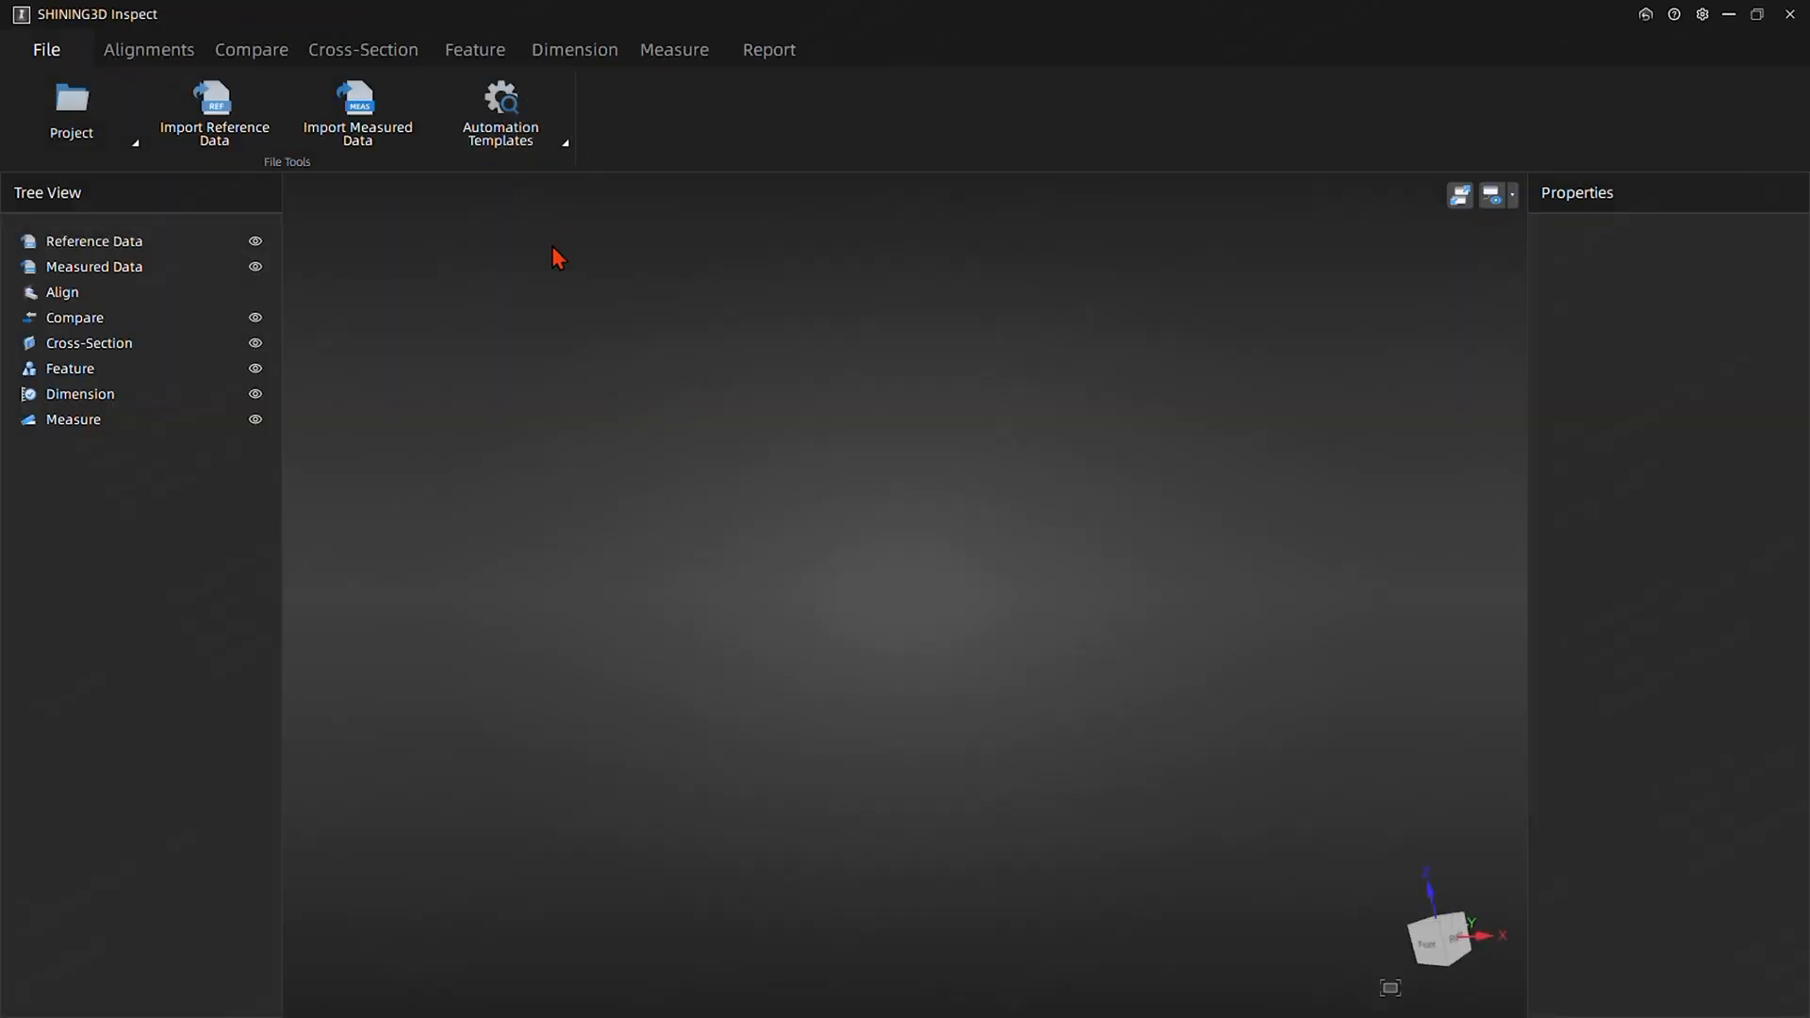
Start a project from a template and load DefaultTemplate.SNITemplate as its template file
click(124, 139)
mouse_move(106, 184)
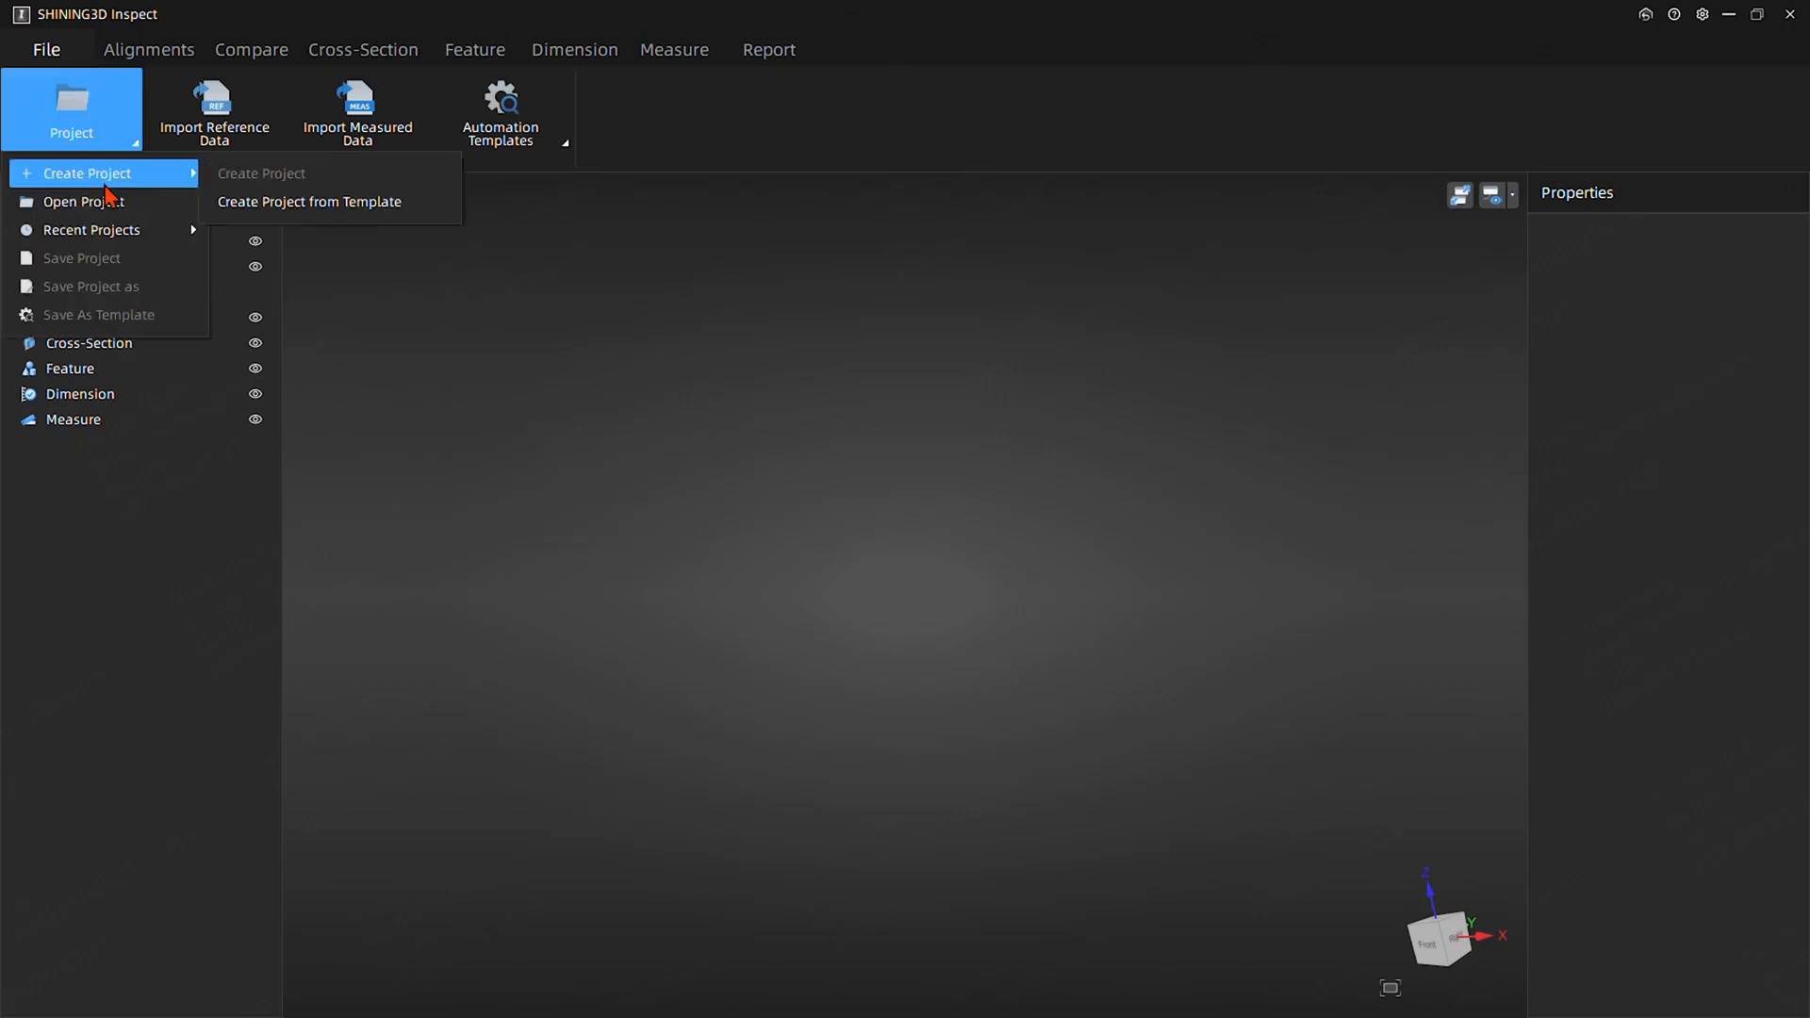
click(328, 215)
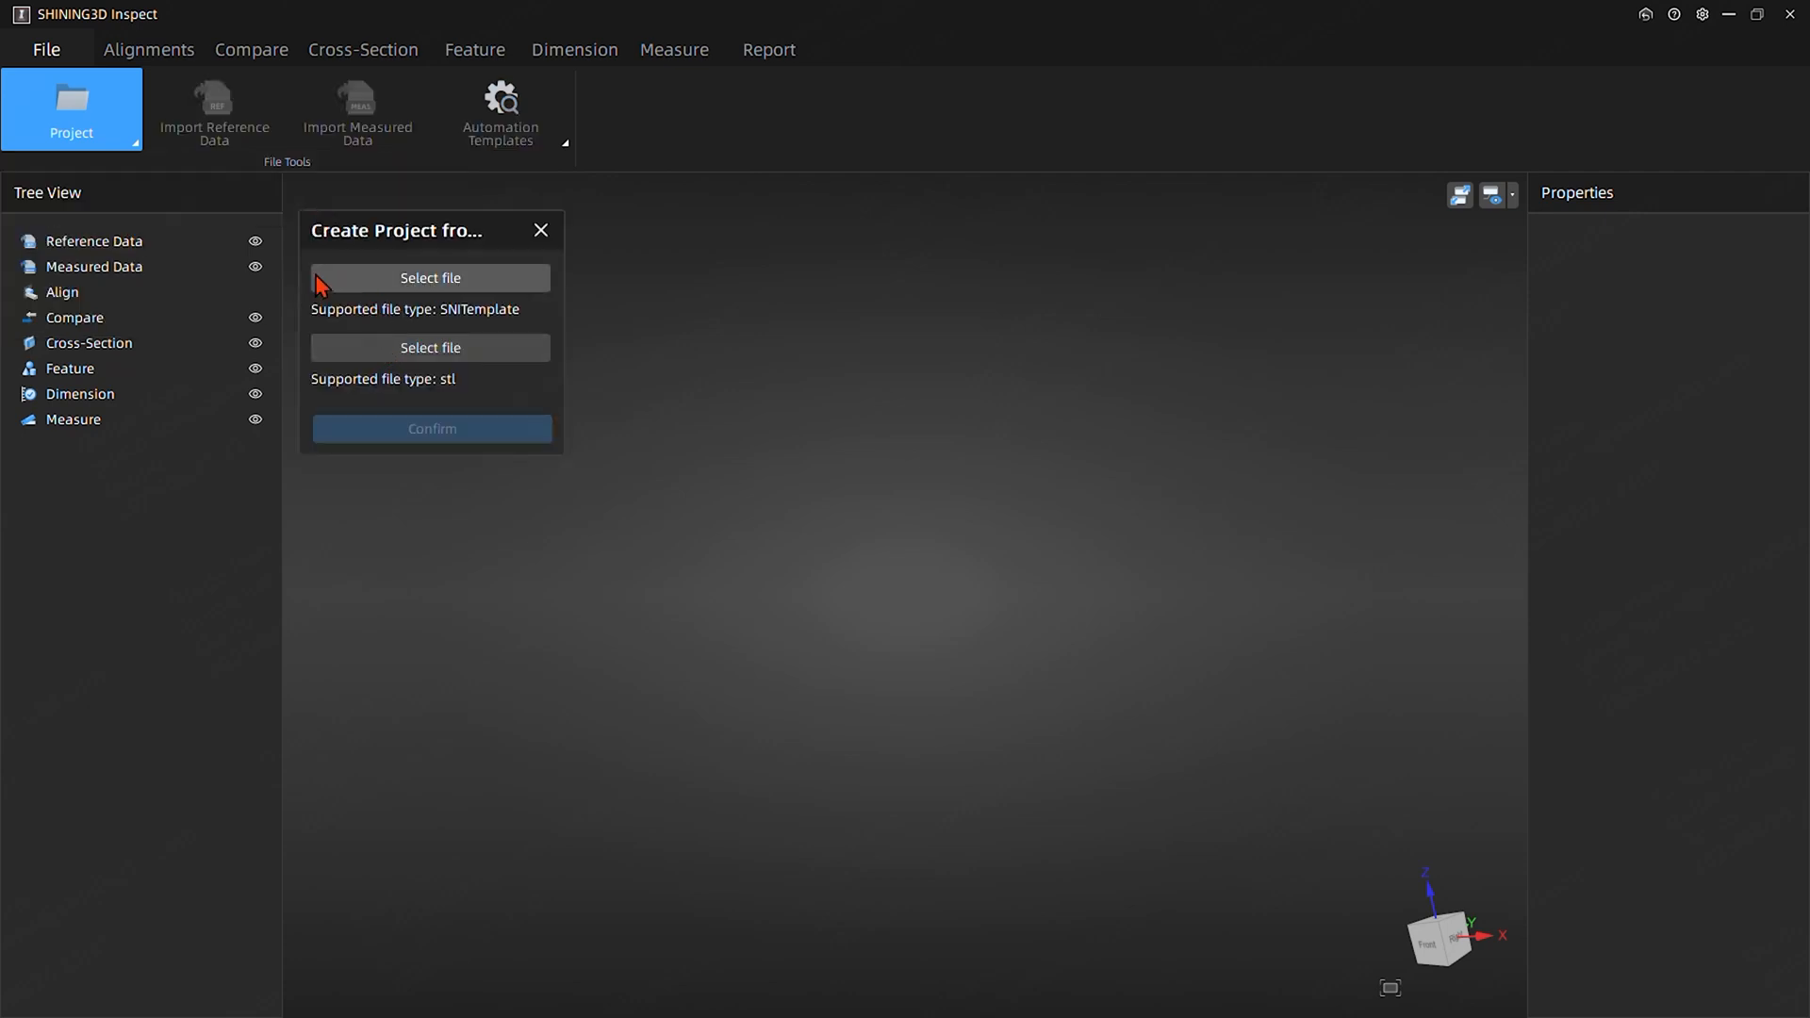
click(415, 279)
click(716, 359)
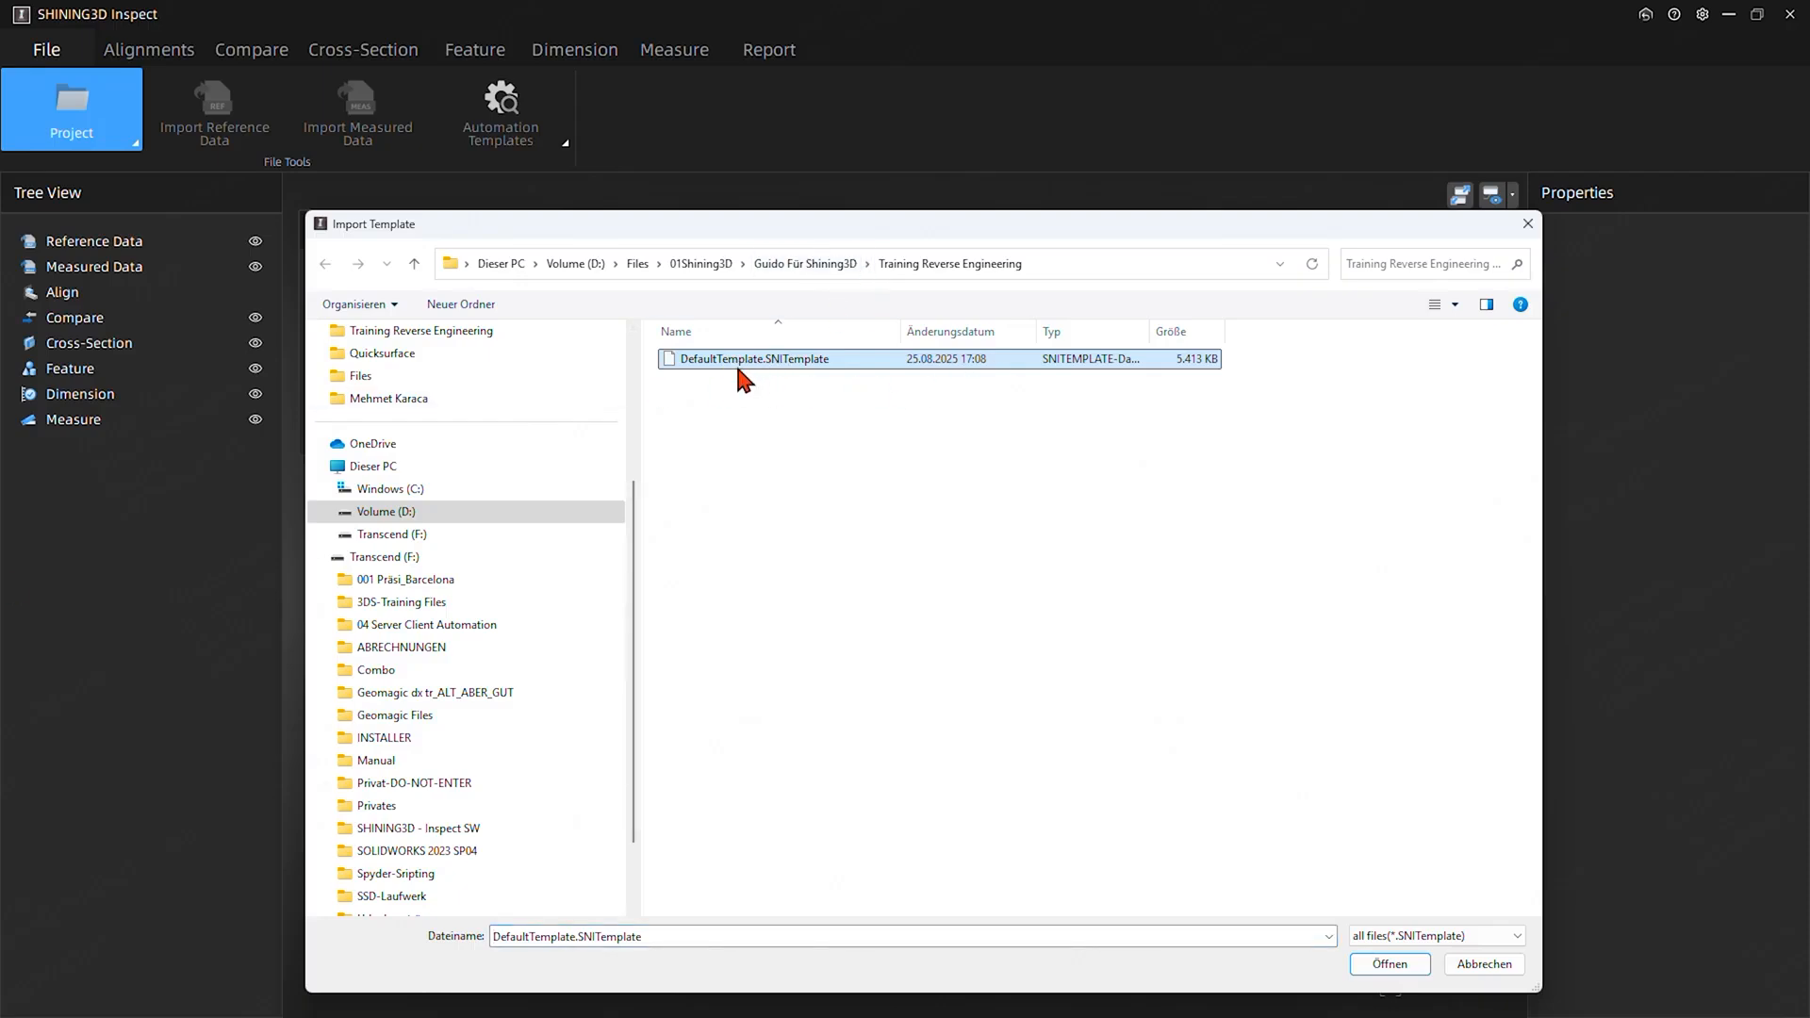
click(1390, 963)
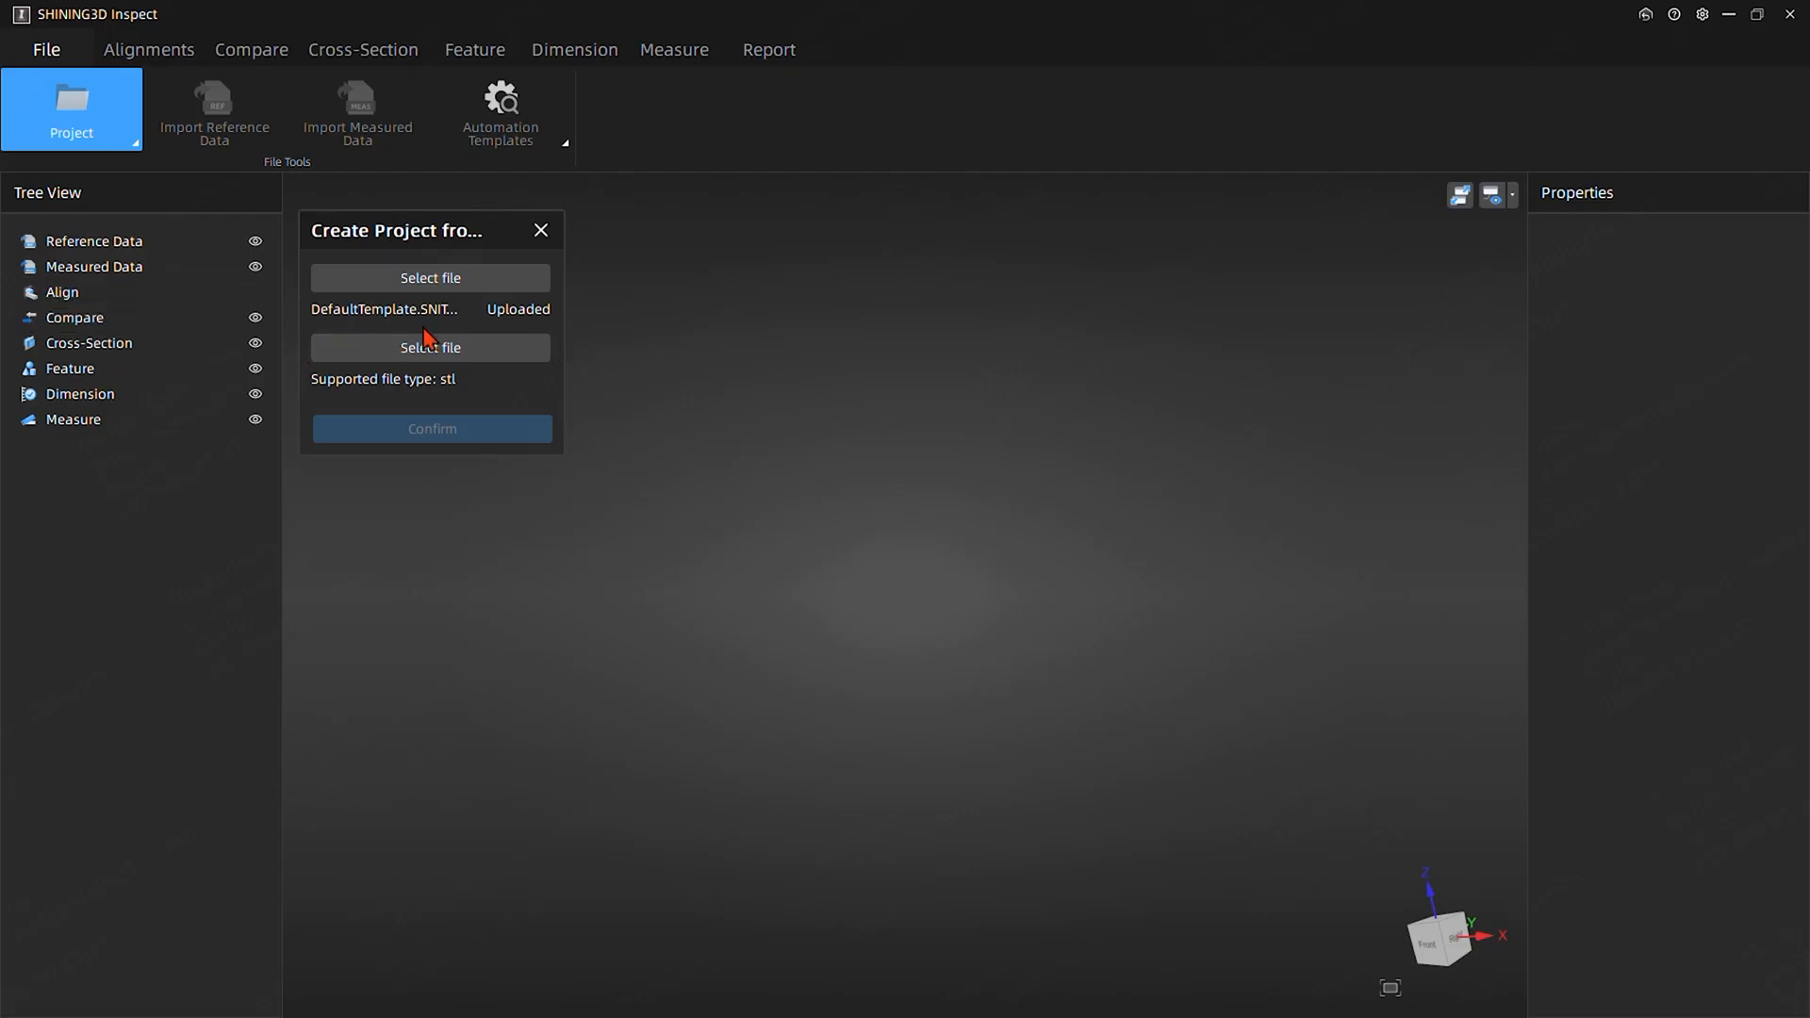
Load testfile.stl from the Videos folder inside Demo content as the measured data and create the project from the template
click(455, 355)
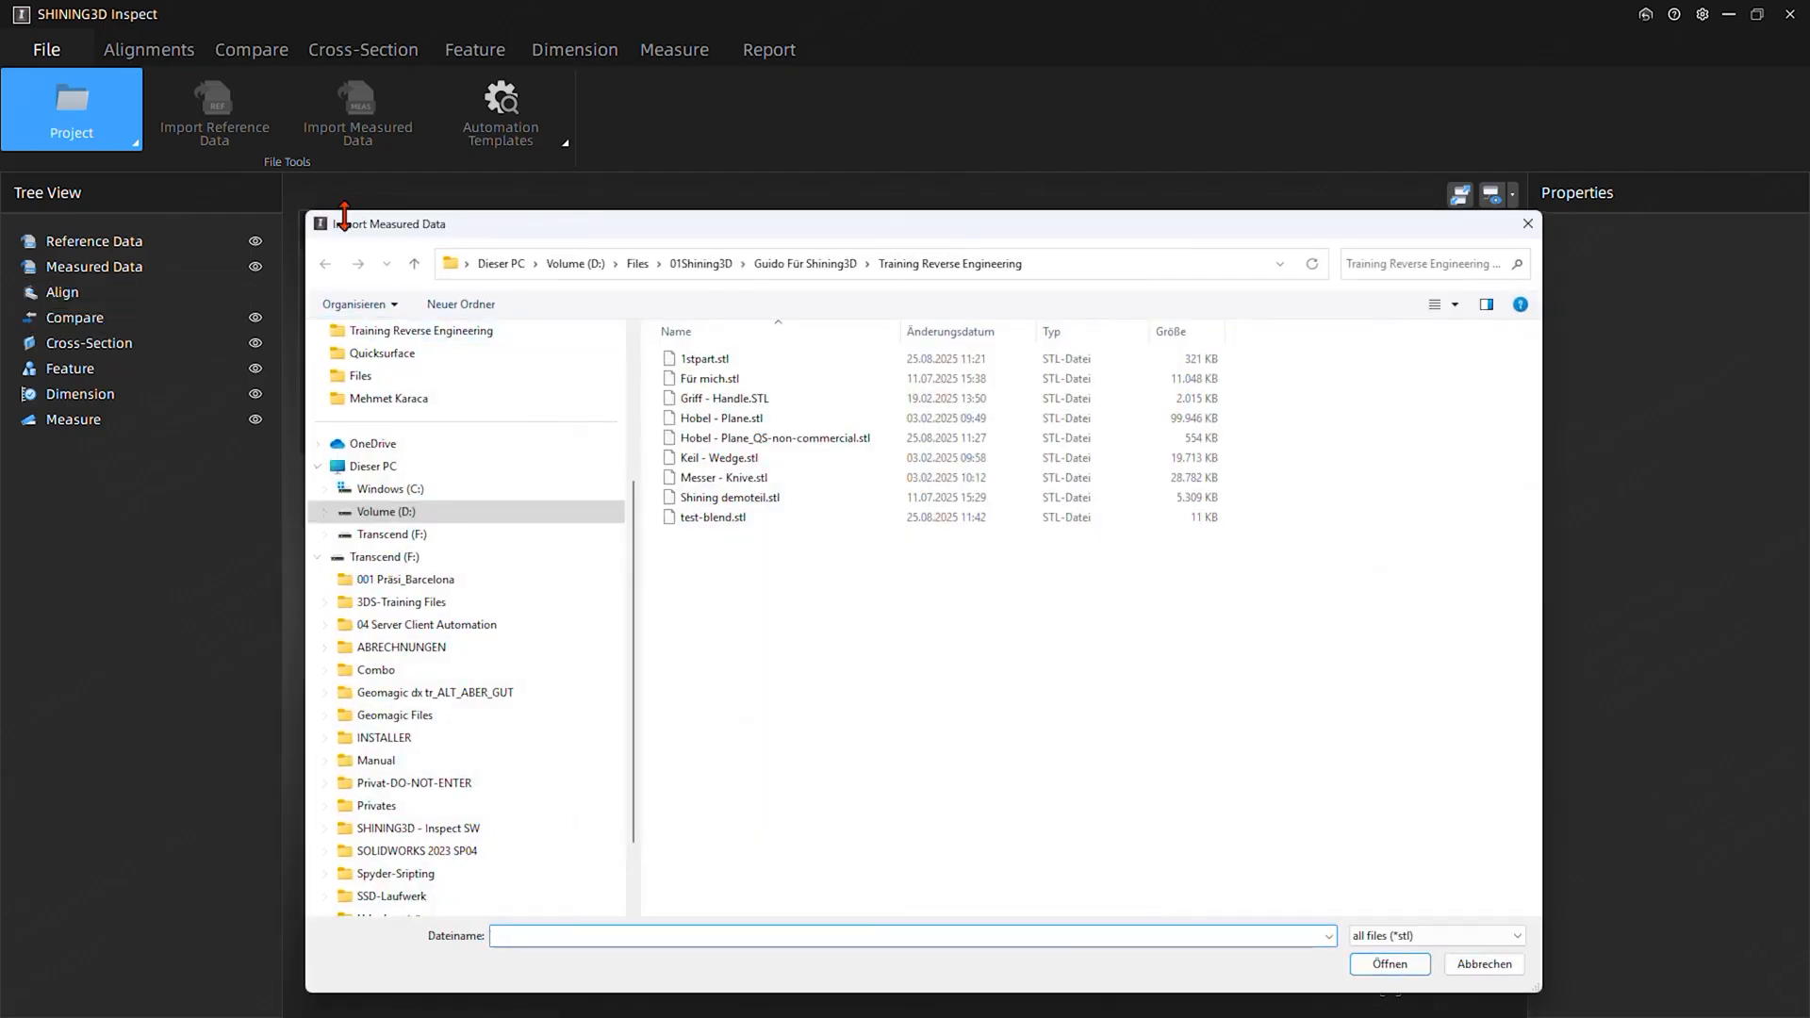
click(783, 264)
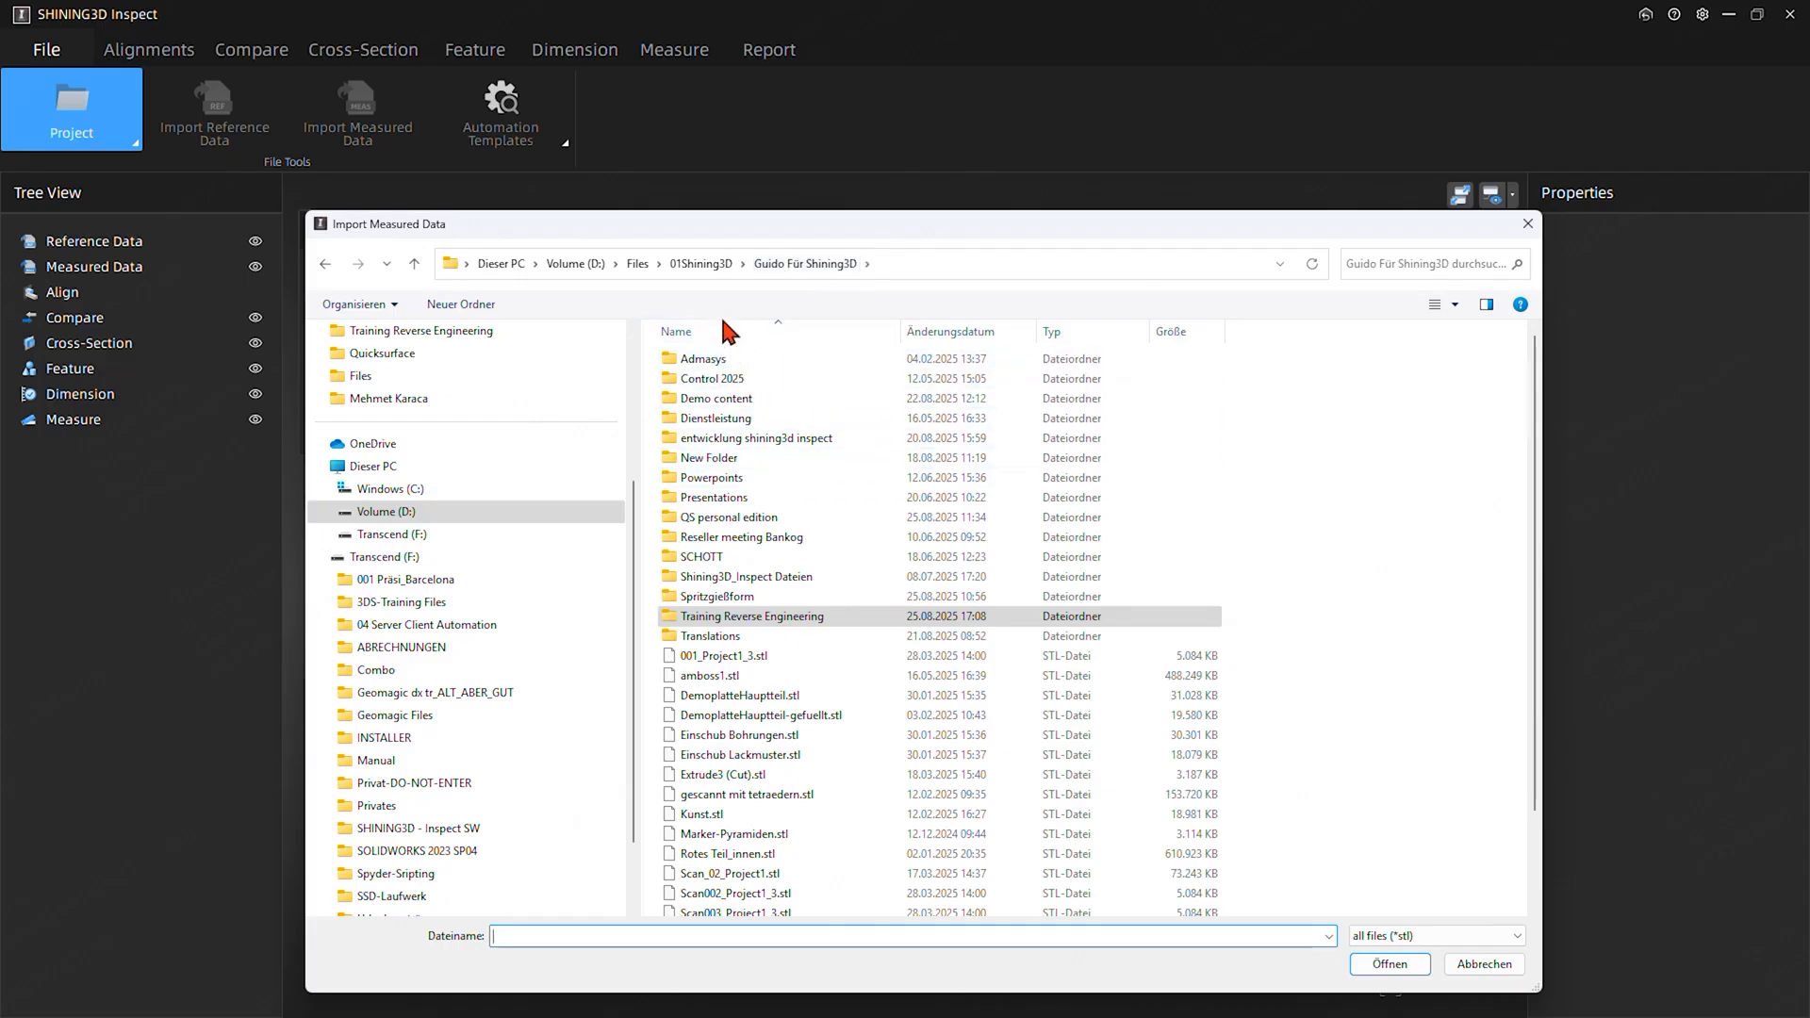
double_click(724, 399)
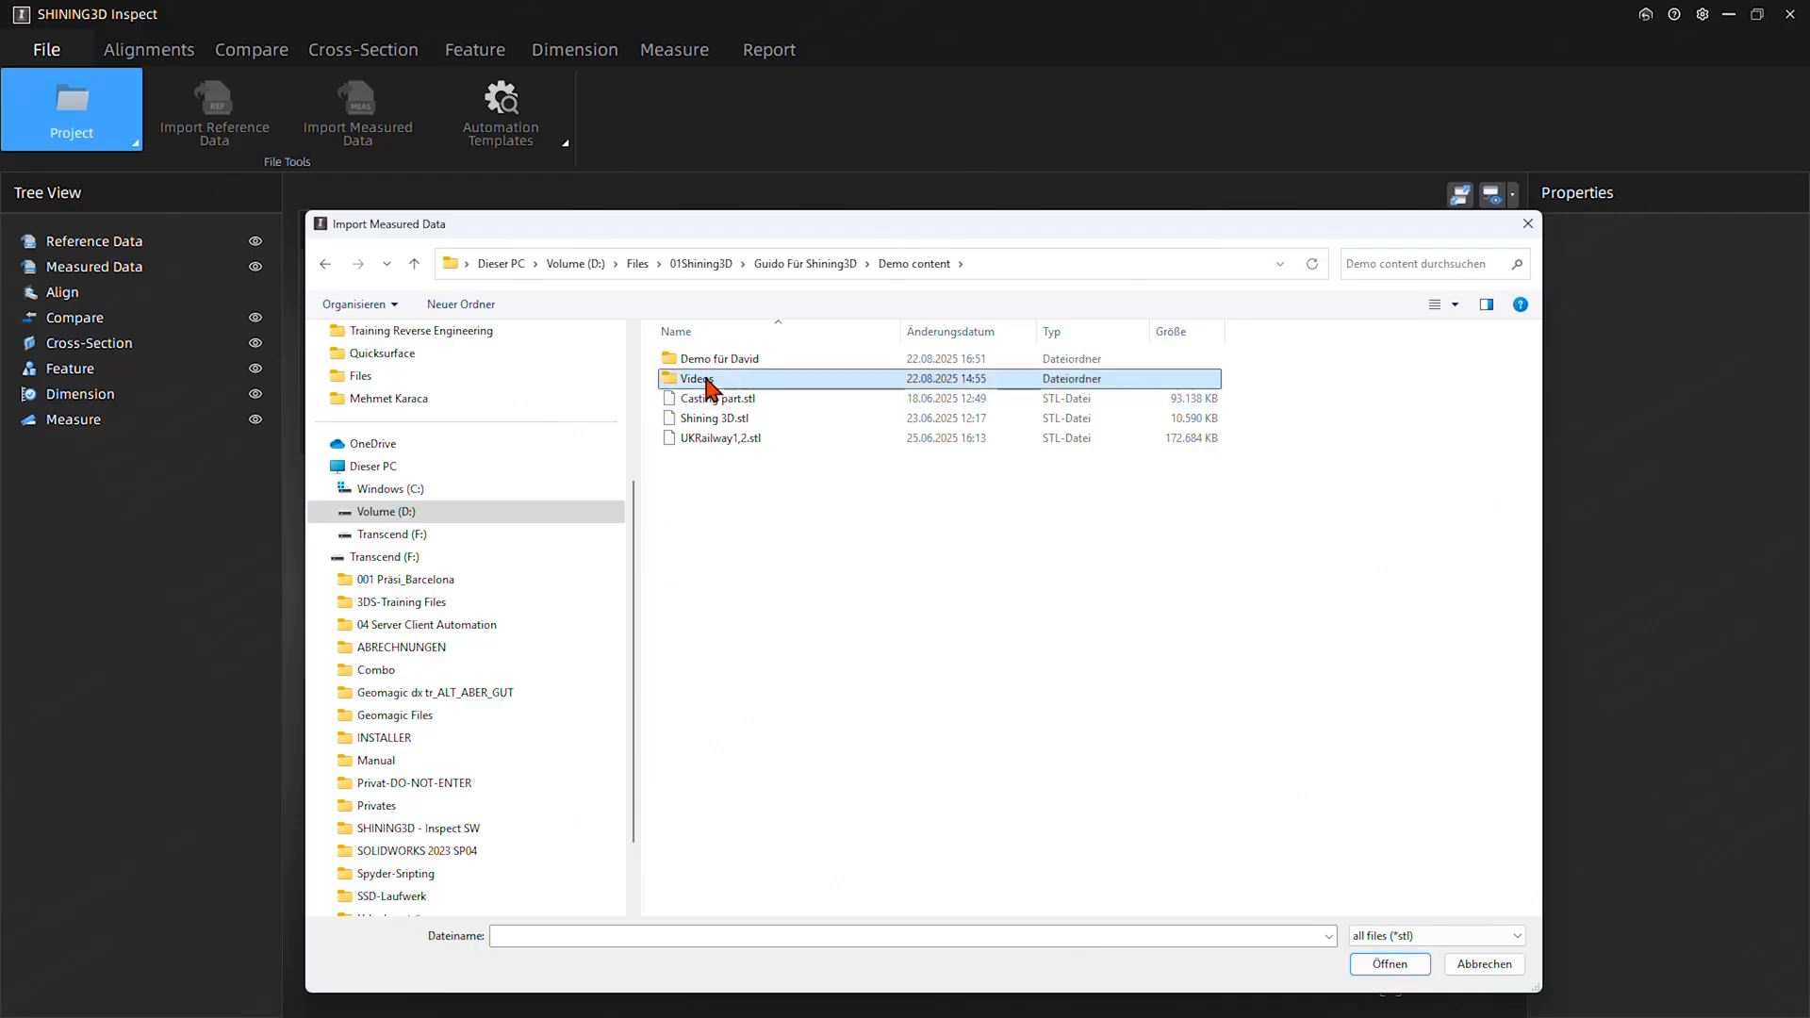
double_click(697, 379)
double_click(818, 387)
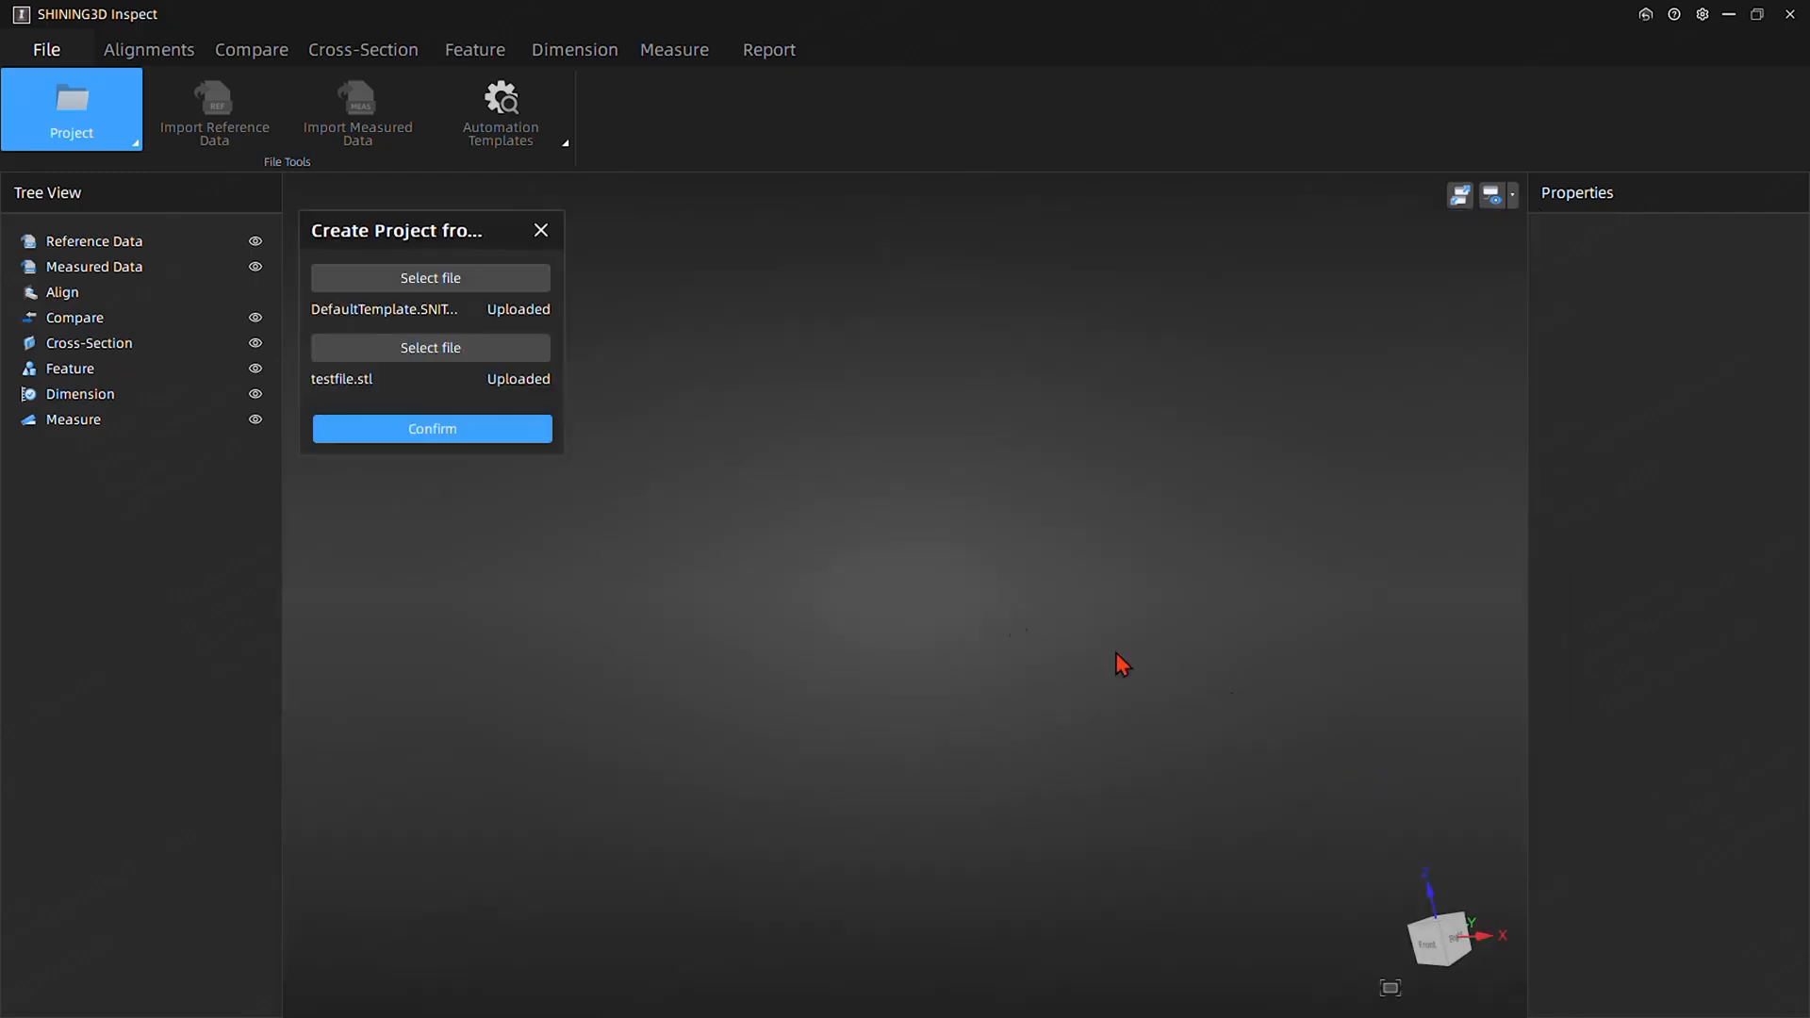
click(466, 443)
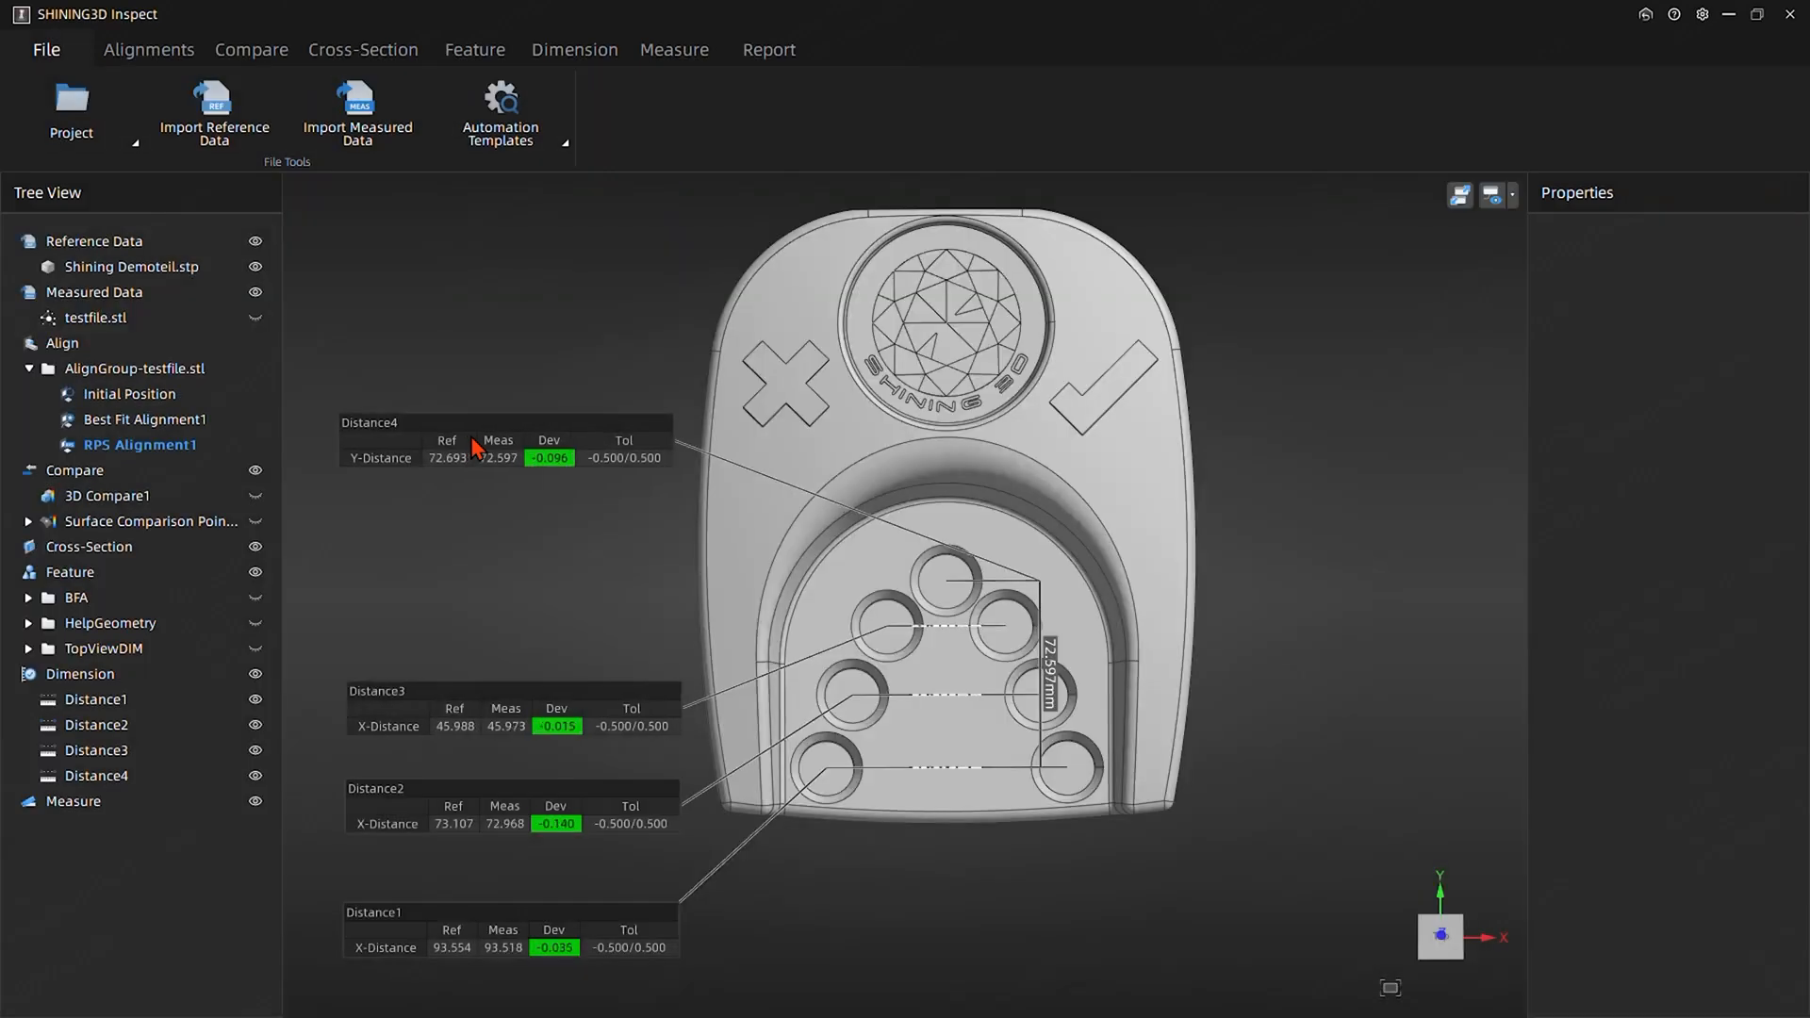
Preview the new project's report and examine its alignment and comparison pages
click(751, 59)
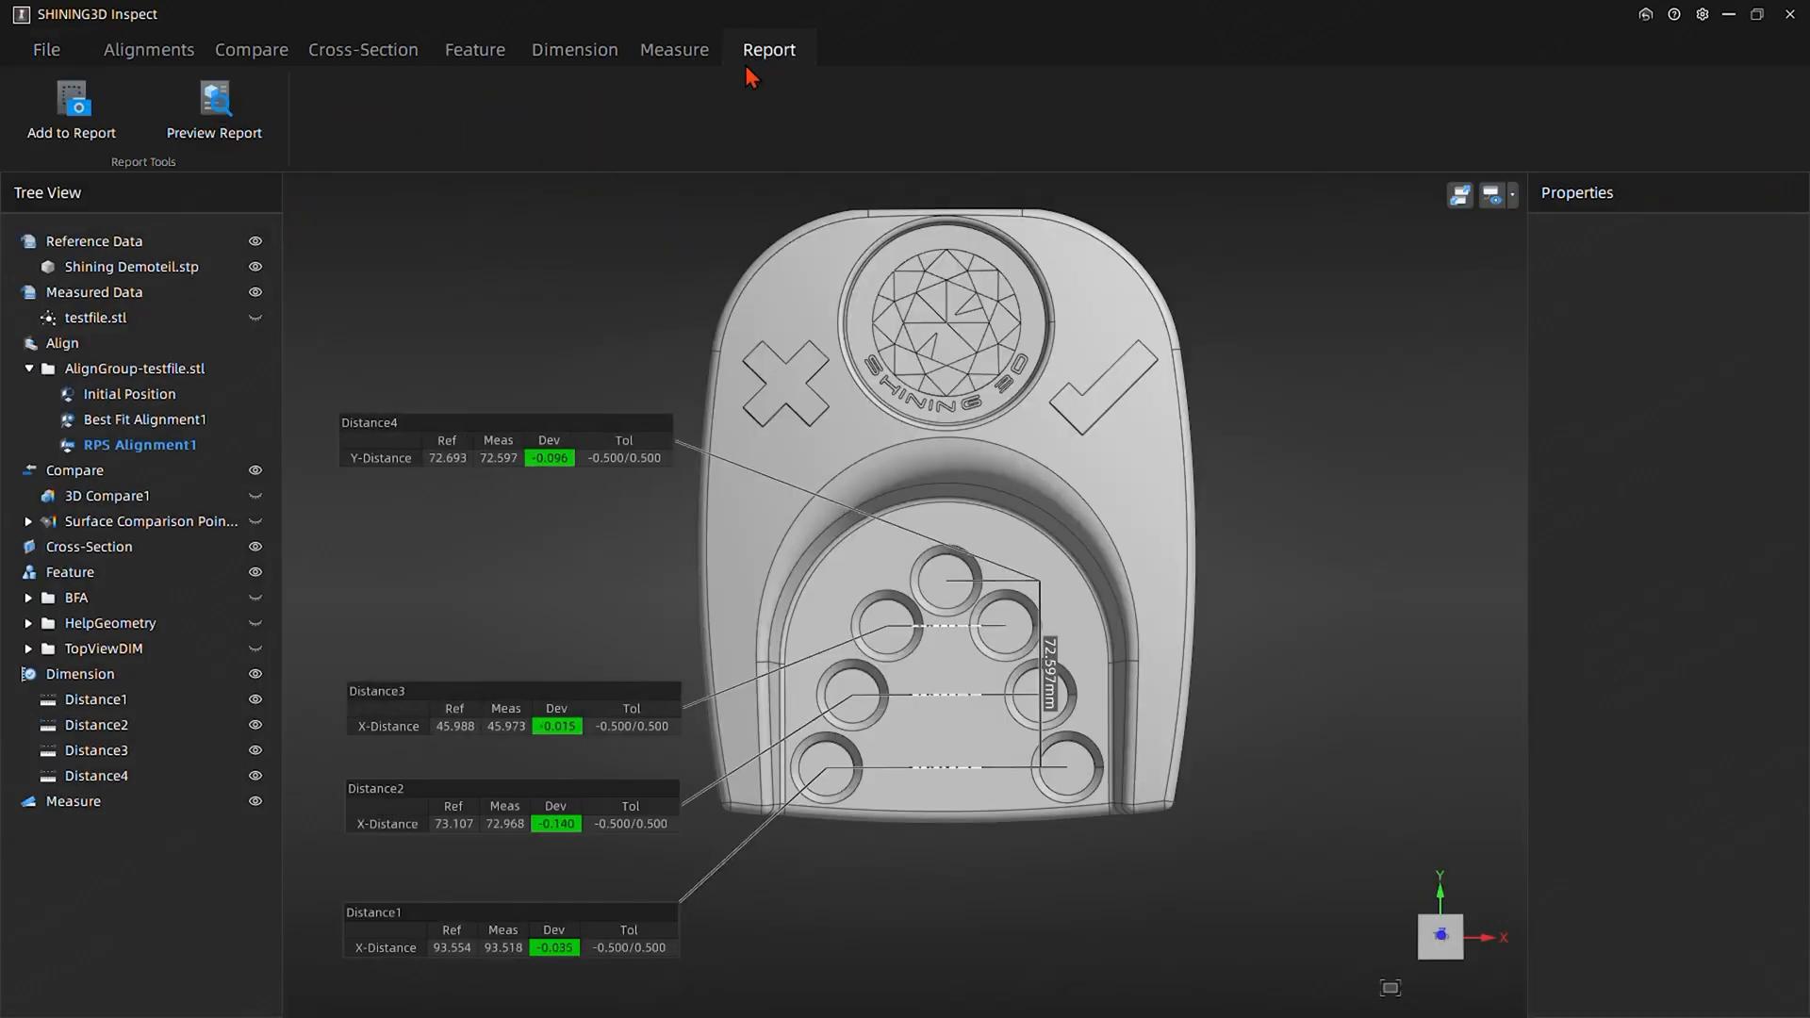
click(237, 137)
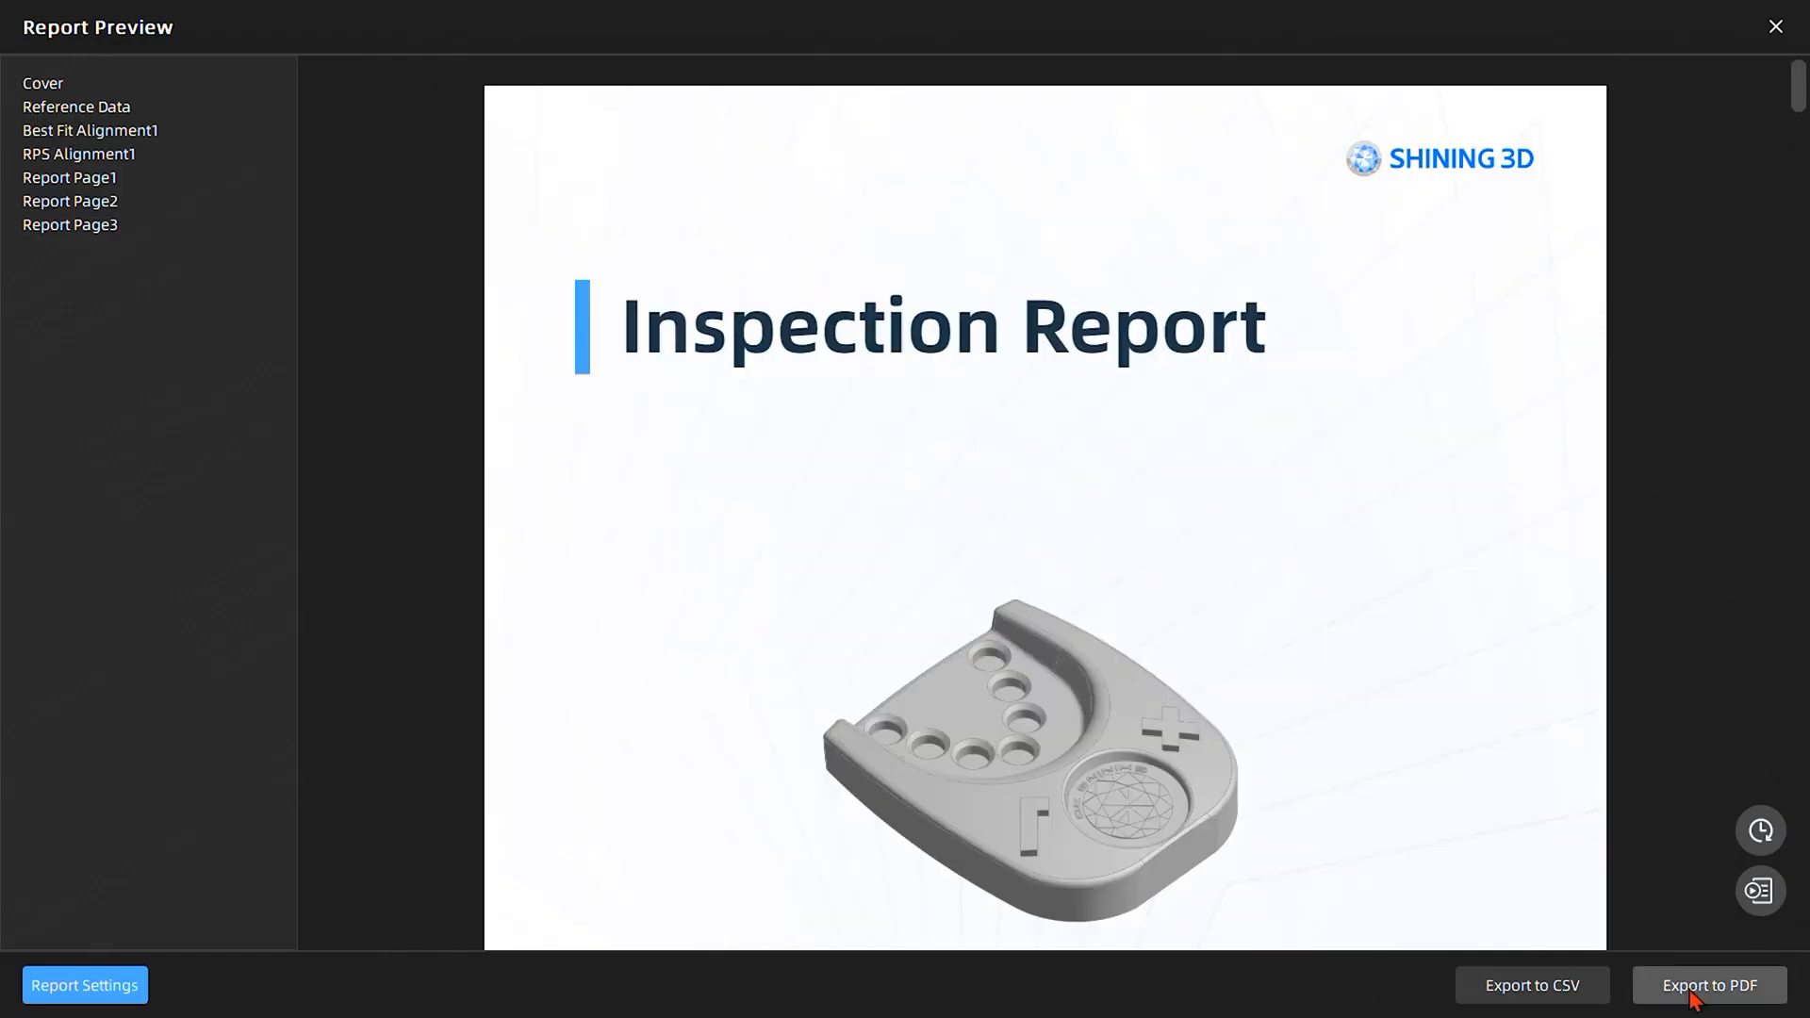
scroll(1158, 641, down, 10)
scroll(1137, 599, down, 15)
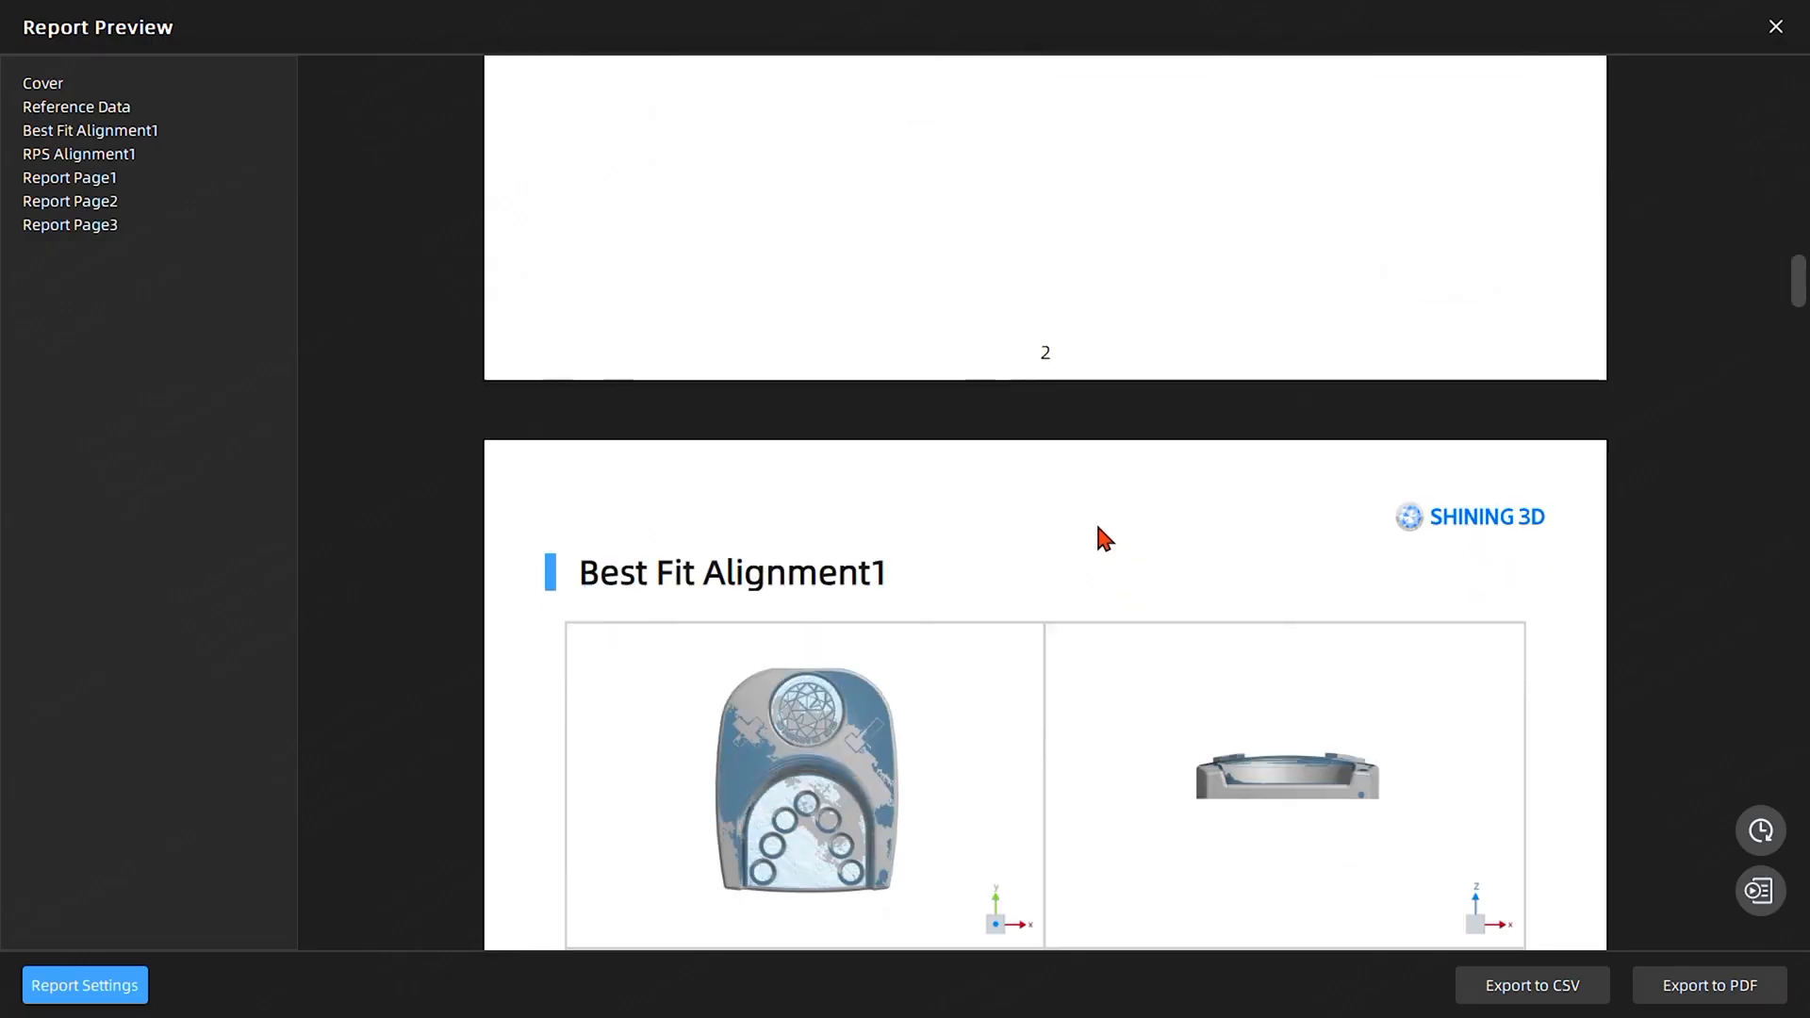
scroll(1097, 500, down, 15)
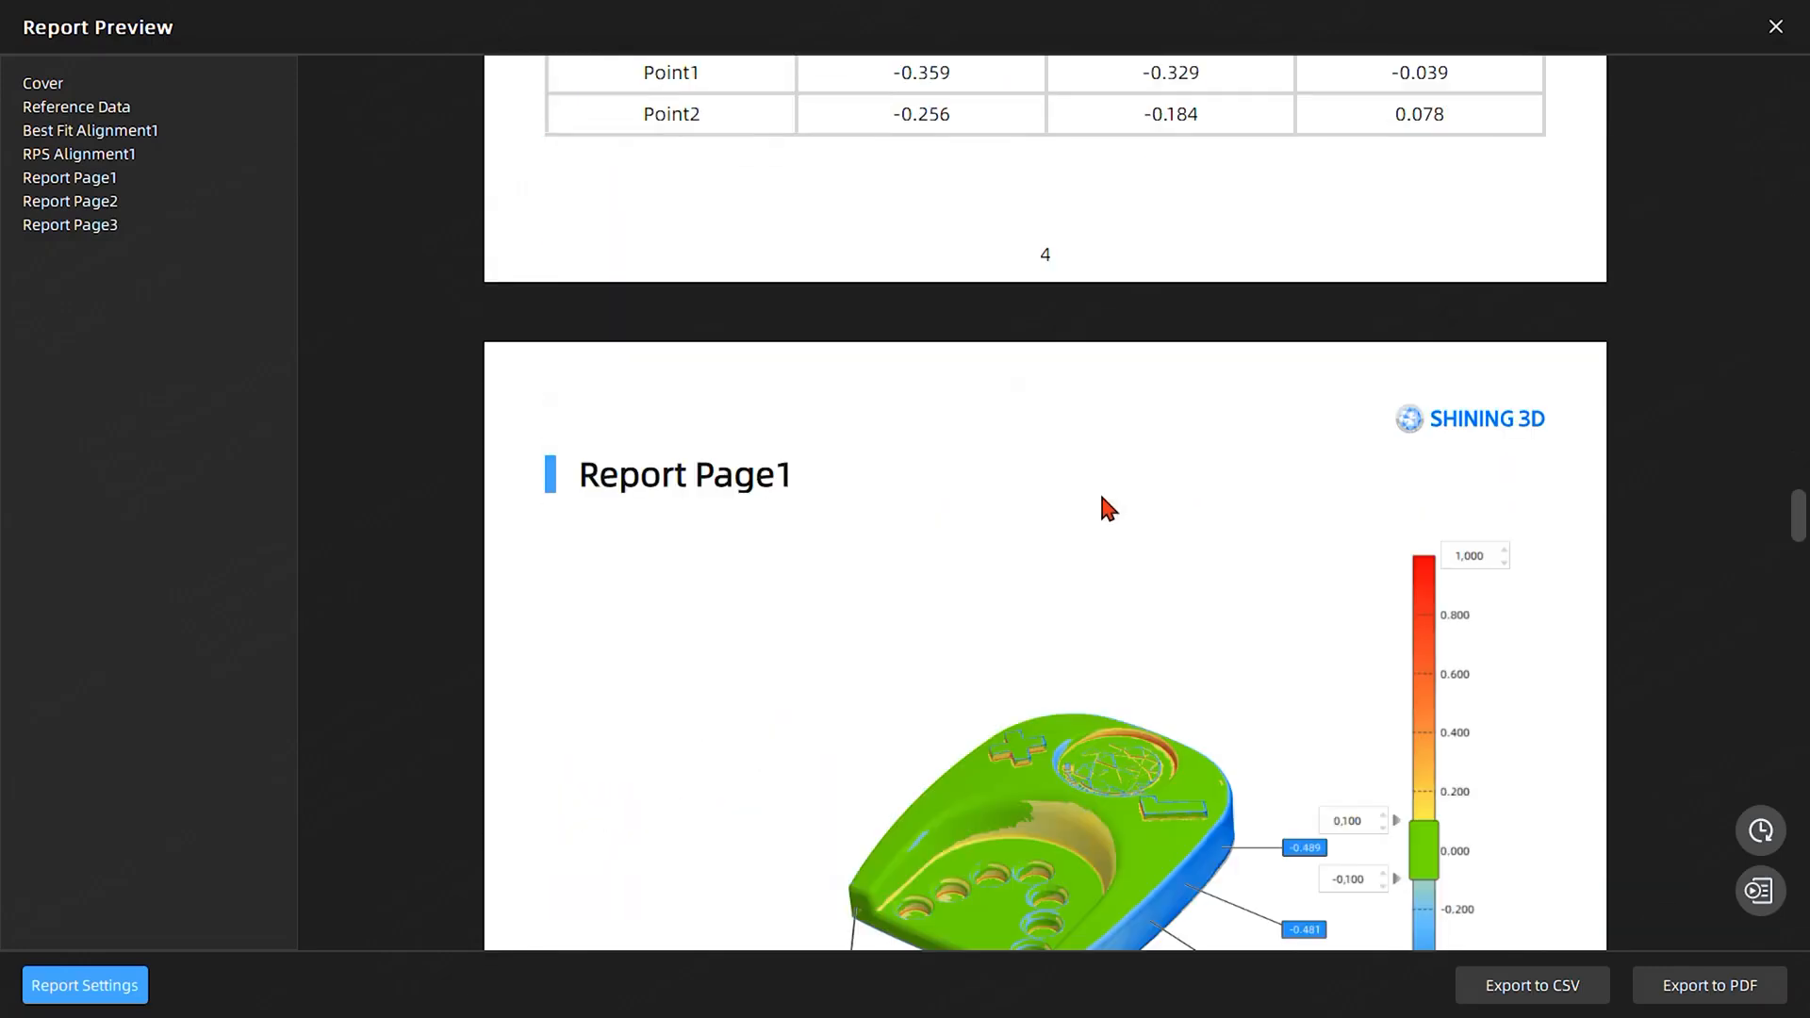